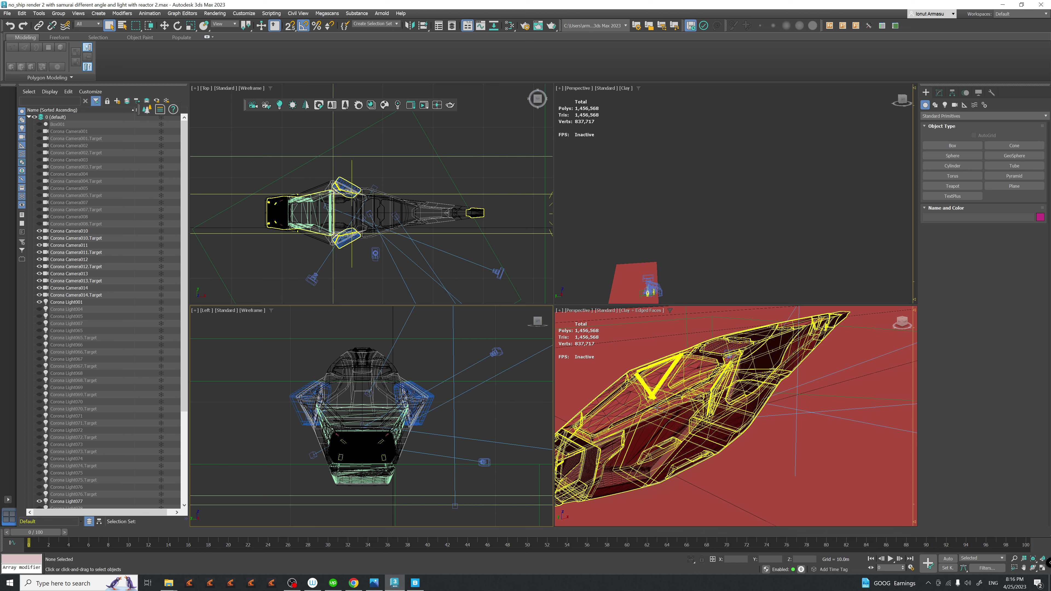
- Start a Corona interactive render of the ship's perspective view and place the render window above the viewports
{"action": "middle_click_drag", "start_coordinate": [613, 415], "coordinate": [715, 406], "text": "alt"}
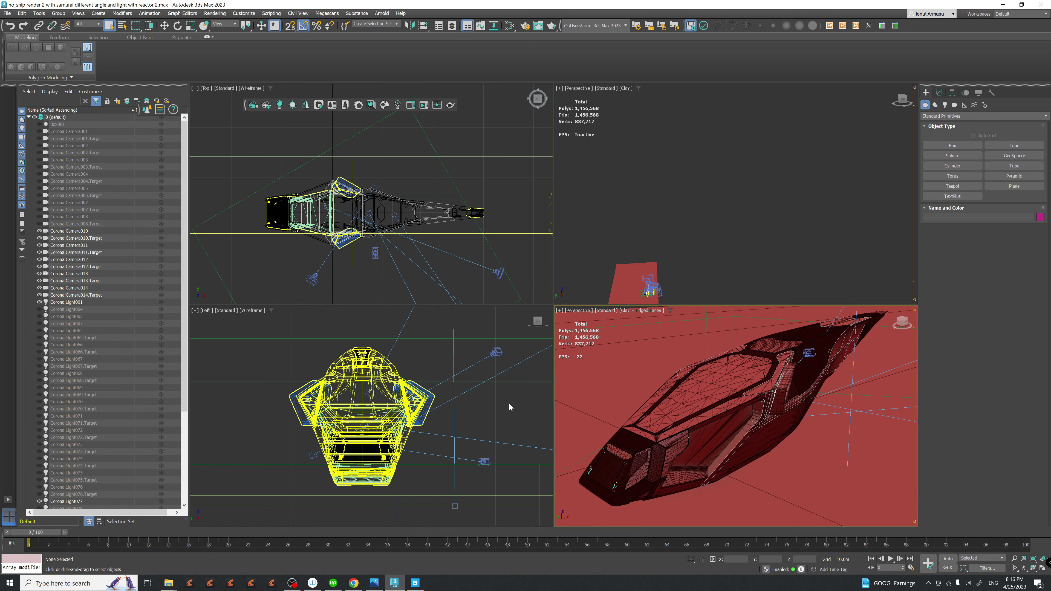
{"action": "left_click", "coordinate": [423, 108]}
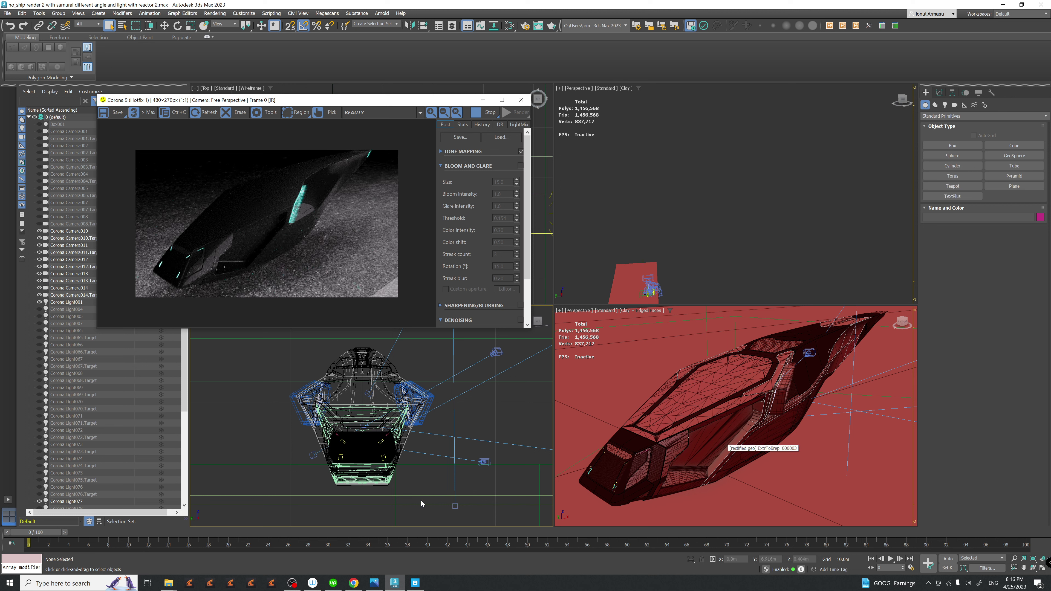
{"action": "middle_click_drag", "start_coordinate": [380, 430], "coordinate": [395, 434]}
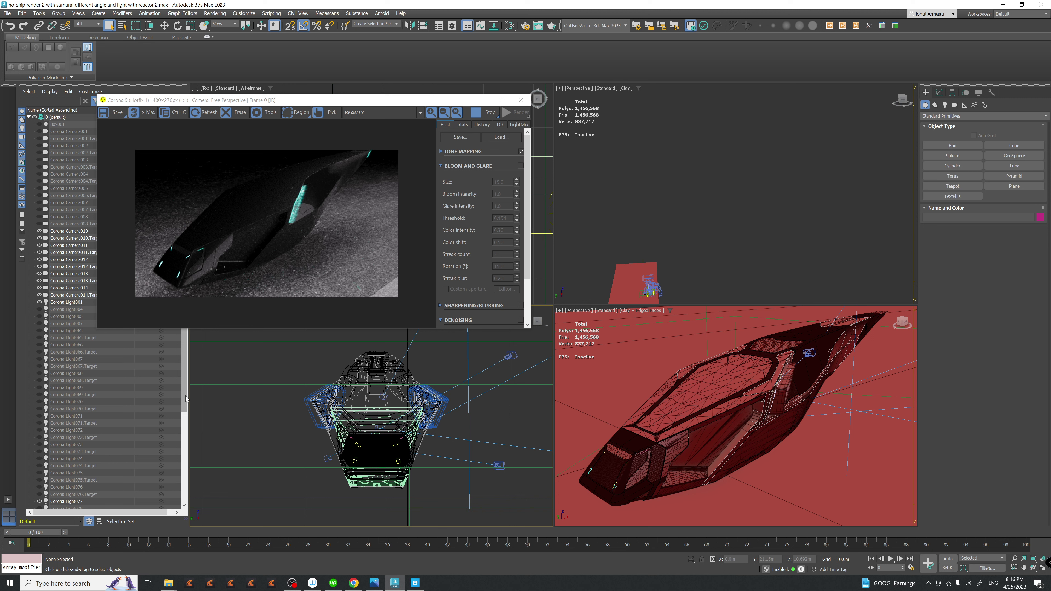
{"action": "mouse_move", "coordinate": [763, 432]}
{"action": "middle_mouse_down"}
{"action": "mouse_move", "coordinate": [748, 440]}
{"action": "mouse_move", "coordinate": [741, 416]}
{"action": "mouse_move", "coordinate": [760, 429]}
{"action": "middle_mouse_up"}
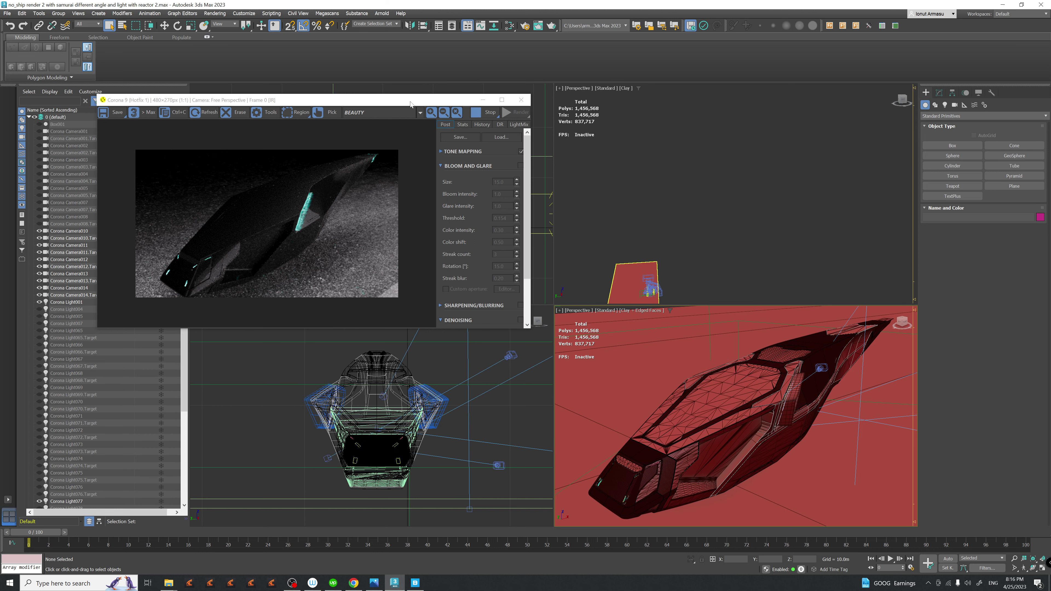
{"action": "left_click_drag", "start_coordinate": [411, 104], "coordinate": [415, 81]}
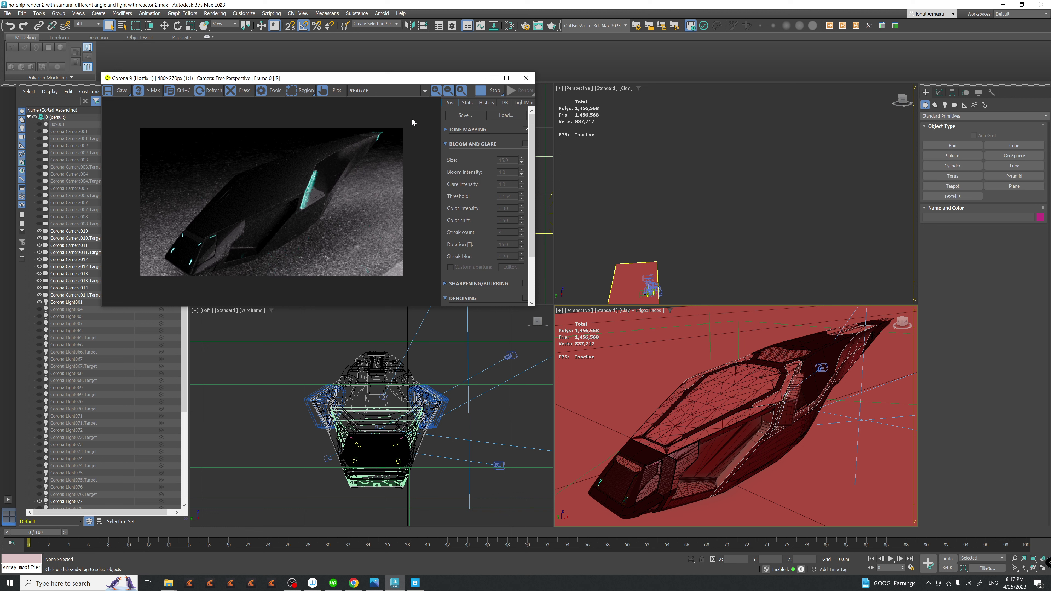
- Hide Plane002 from the scene and clear the selection
{"action": "left_click_drag", "start_coordinate": [183, 354], "coordinate": [187, 357]}
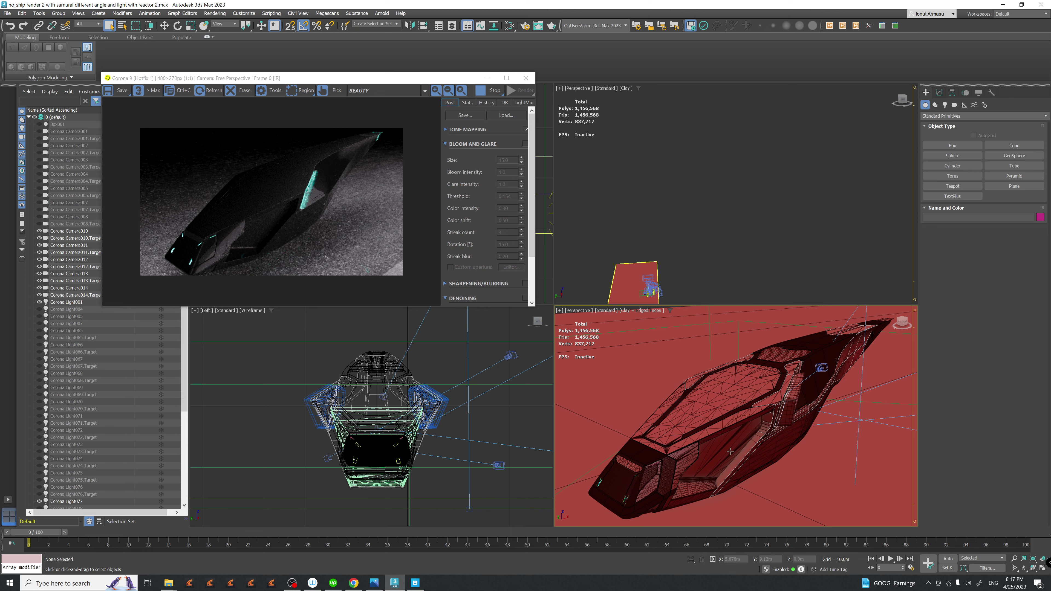
{"action": "middle_click_drag", "start_coordinate": [725, 402], "coordinate": [724, 396]}
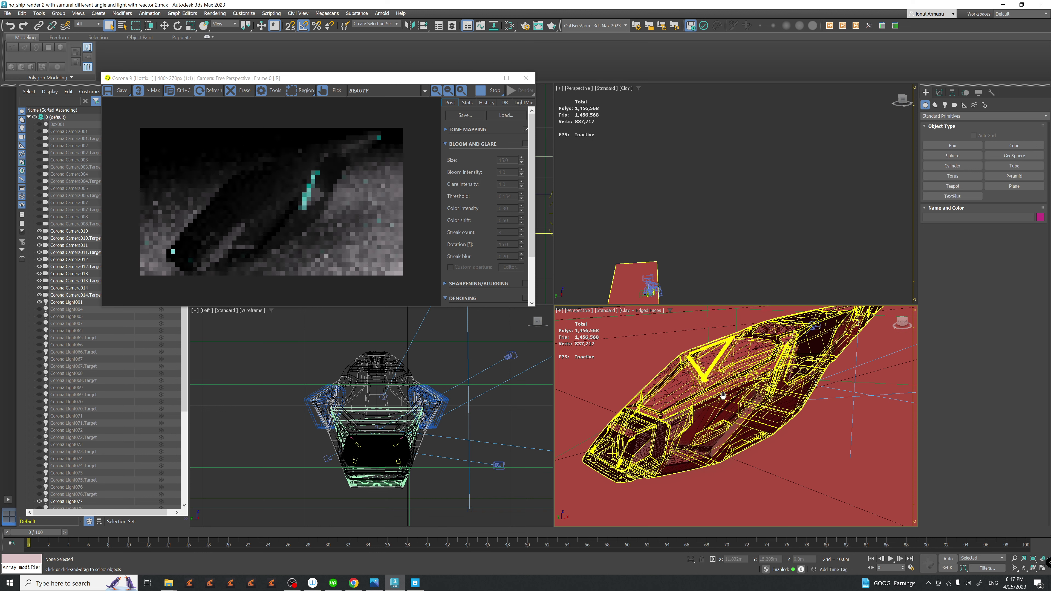
{"action": "left_click", "coordinate": [704, 499]}
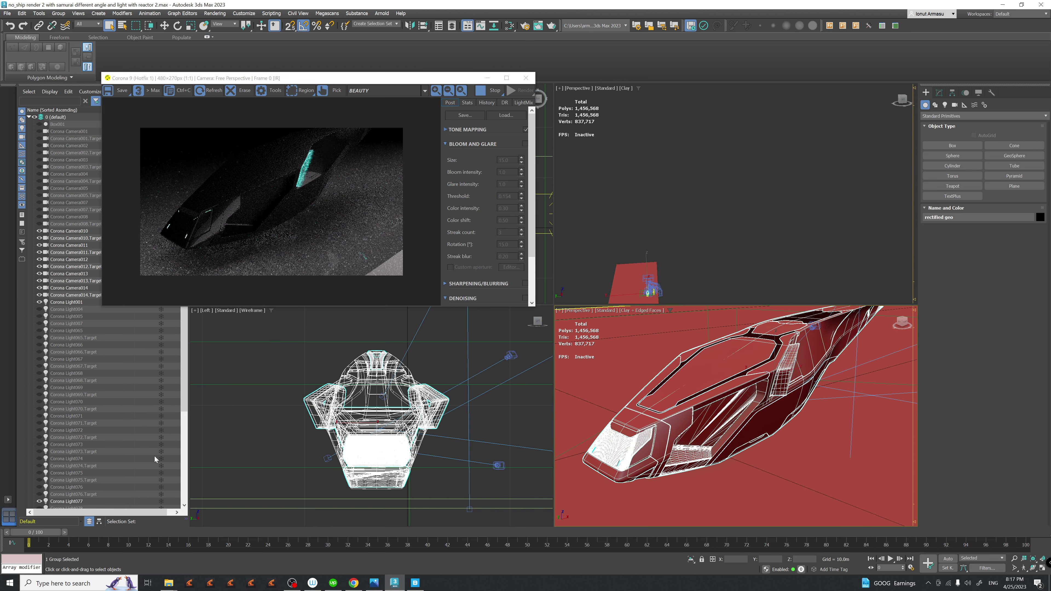
{"action": "left_click_drag", "start_coordinate": [184, 383], "coordinate": [189, 476]}
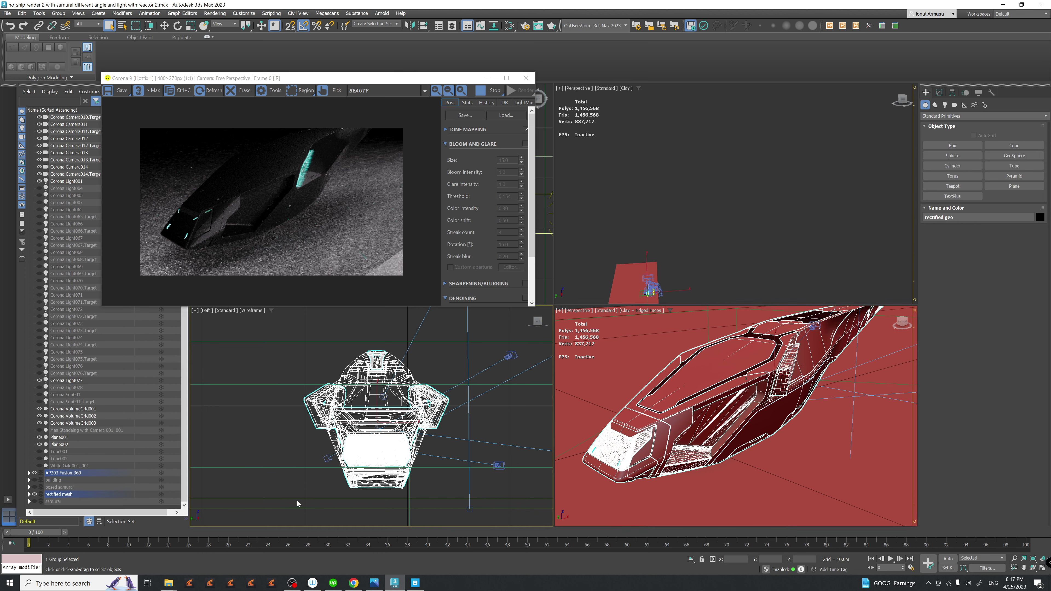
{"action": "left_click", "coordinate": [296, 501]}
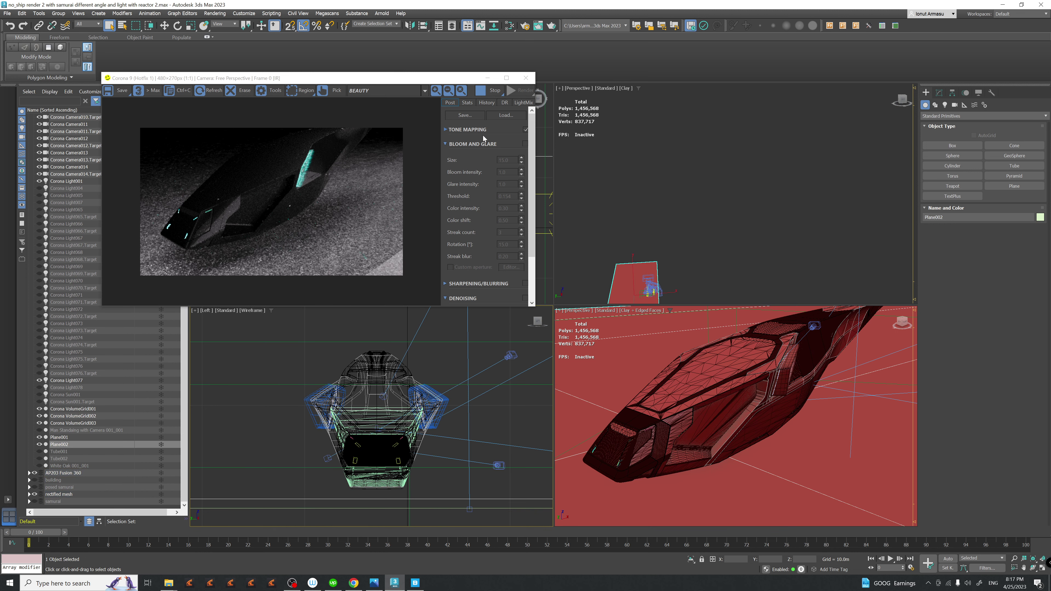
{"action": "left_click", "coordinate": [41, 445]}
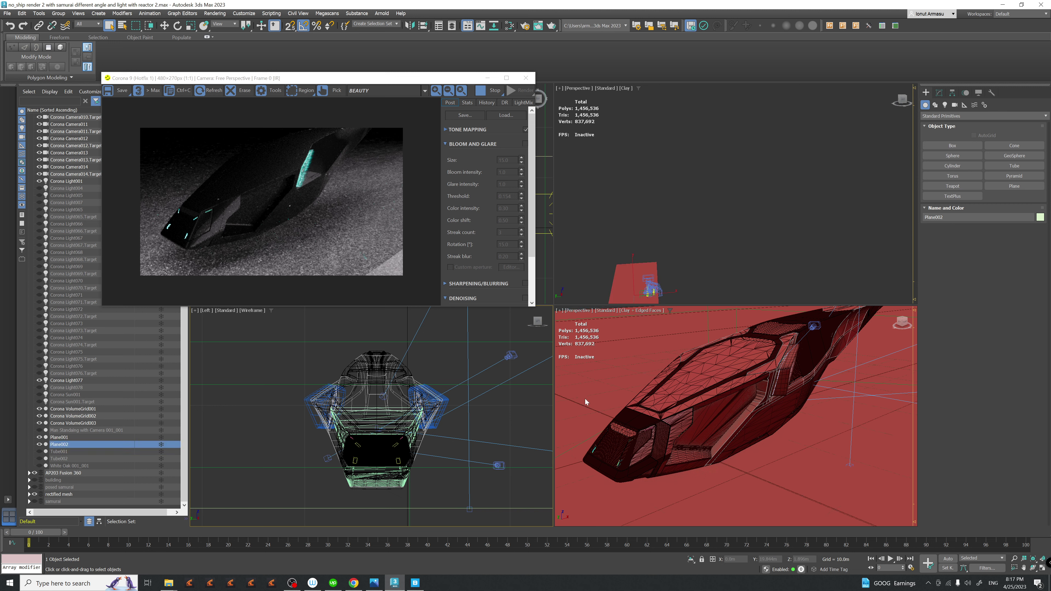
{"action": "key", "text": "alt+h"}
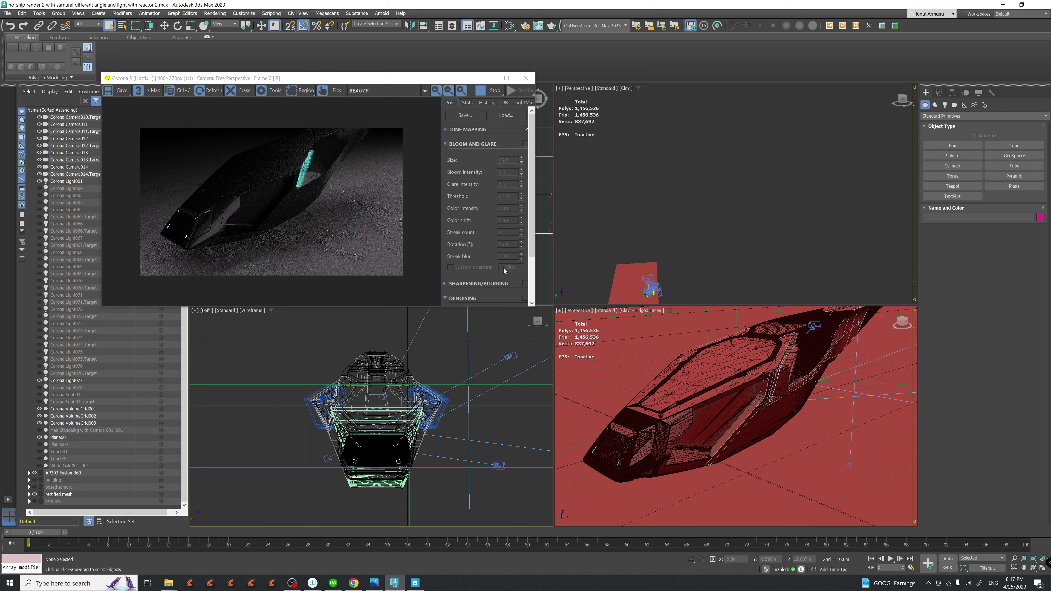
- Enlarge the render window to 829×472 px and frame the whole ship from its front side
{"action": "middle_click_drag", "start_coordinate": [786, 387], "coordinate": [792, 419]}
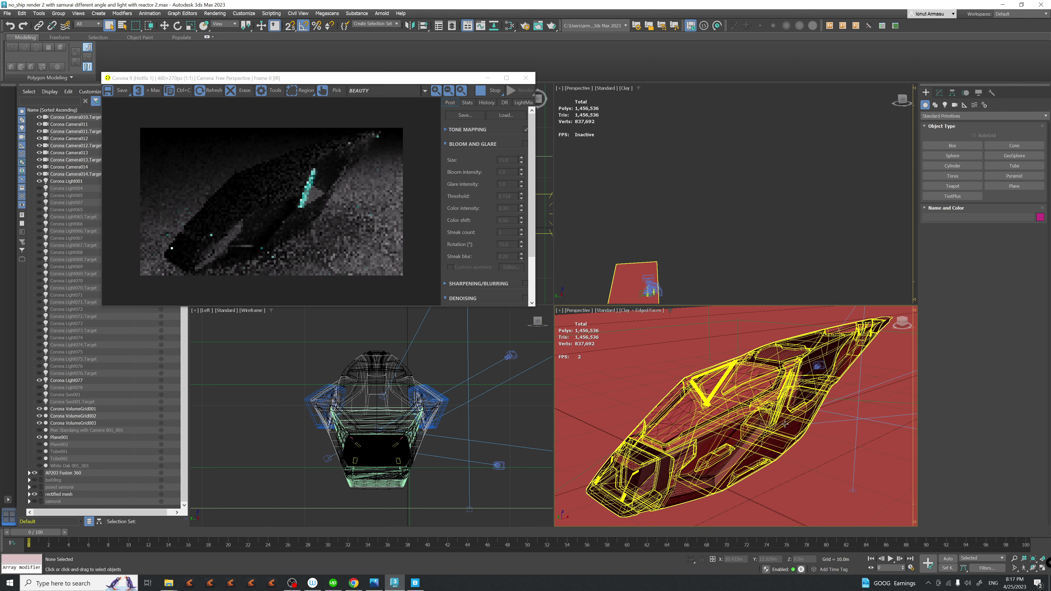
{"action": "scroll", "coordinate": [787, 423], "scroll_direction": "up", "scroll_amount": 5}
{"action": "left_click_drag", "start_coordinate": [374, 78], "coordinate": [295, 24]}
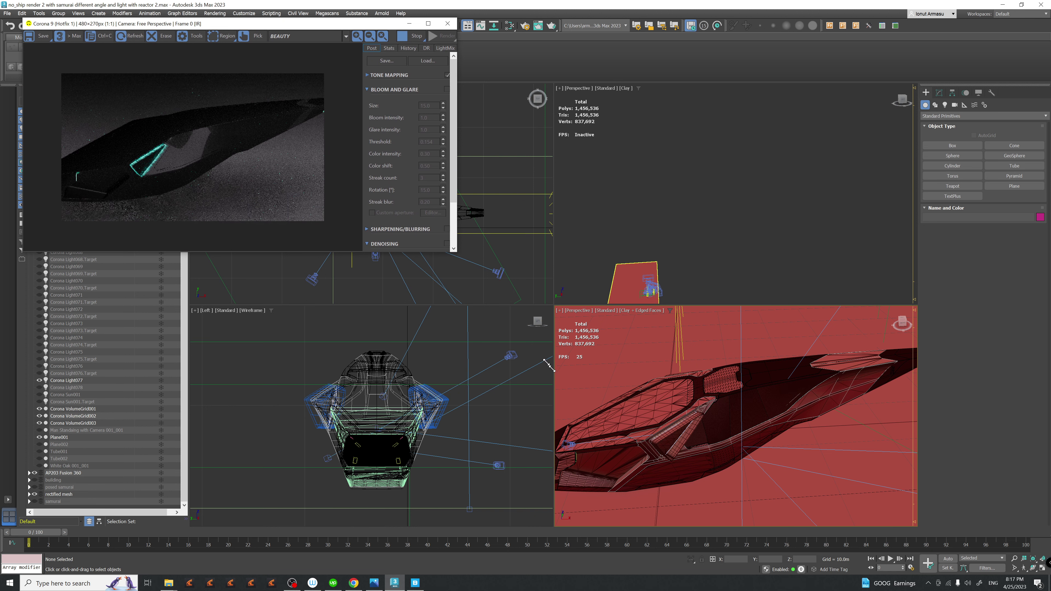
{"action": "left_click_drag", "start_coordinate": [454, 254], "coordinate": [578, 302]}
{"action": "middle_click_drag", "start_coordinate": [678, 418], "coordinate": [696, 429], "text": "alt"}
{"action": "scroll", "coordinate": [695, 429], "scroll_direction": "down", "scroll_amount": 6}
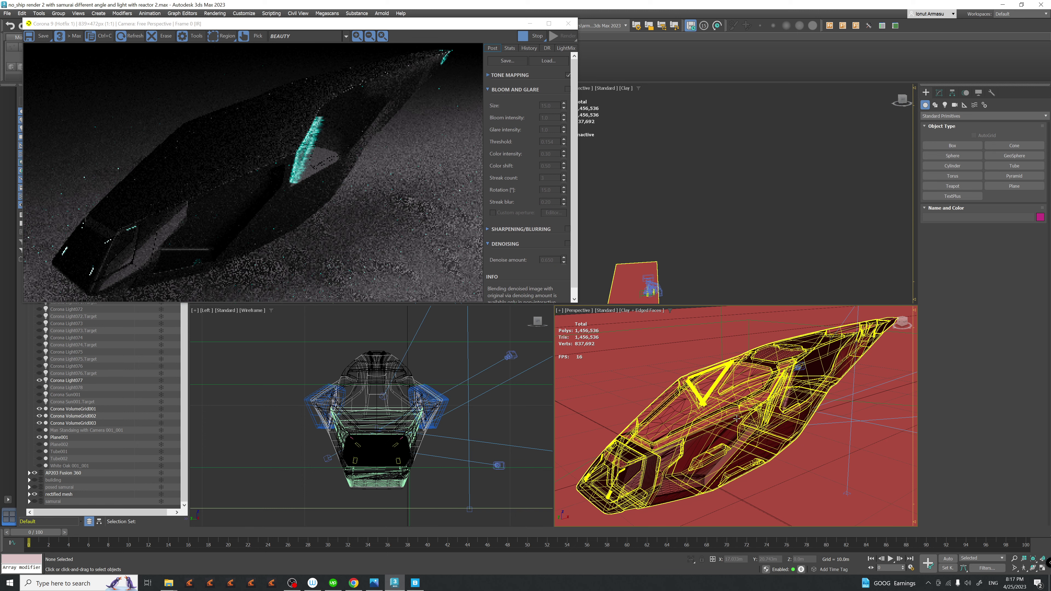
{"action": "mouse_move", "coordinate": [737, 417]}
{"action": "middle_mouse_down", "text": "alt"}
{"action": "mouse_move", "coordinate": [647, 424]}
{"action": "mouse_move", "coordinate": [736, 453]}
{"action": "mouse_move", "coordinate": [899, 454]}
{"action": "mouse_move", "coordinate": [783, 396]}
{"action": "mouse_move", "coordinate": [748, 430]}
{"action": "middle_mouse_up", "text": "alt"}
- Select the ship's group and sample the Carpaint Flakes Onyx material from its hull near the tail into the Slate Material Editor
{"action": "left_click", "coordinate": [654, 452]}
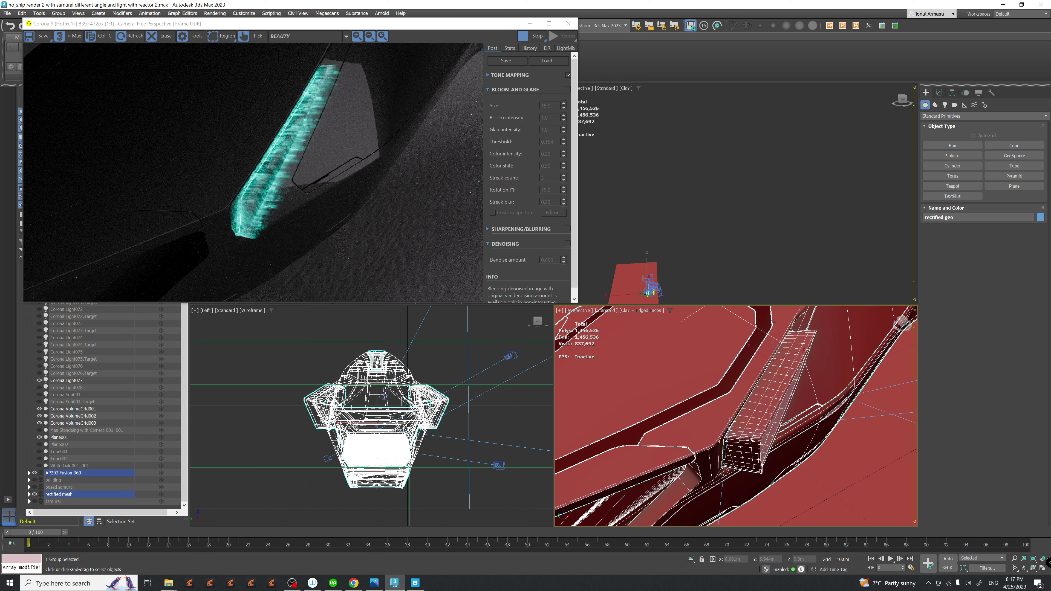
{"action": "scroll", "coordinate": [741, 442], "scroll_direction": "down", "scroll_amount": 4}
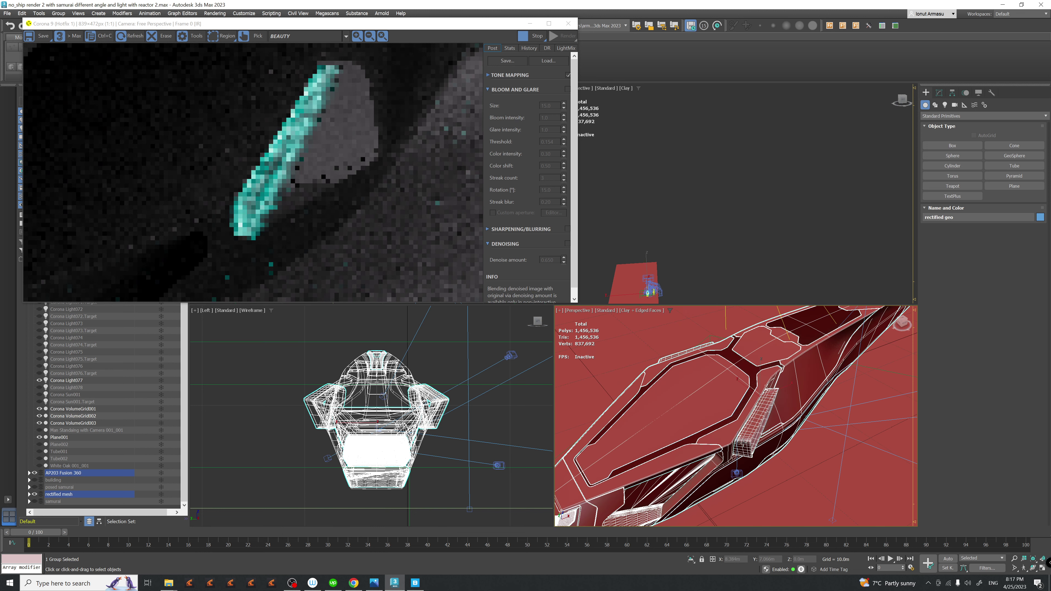
{"action": "scroll", "coordinate": [741, 442], "scroll_direction": "down", "scroll_amount": 3}
{"action": "middle_click_drag", "start_coordinate": [844, 439], "coordinate": [725, 421]}
{"action": "scroll", "coordinate": [732, 421], "scroll_direction": "down", "scroll_amount": 2}
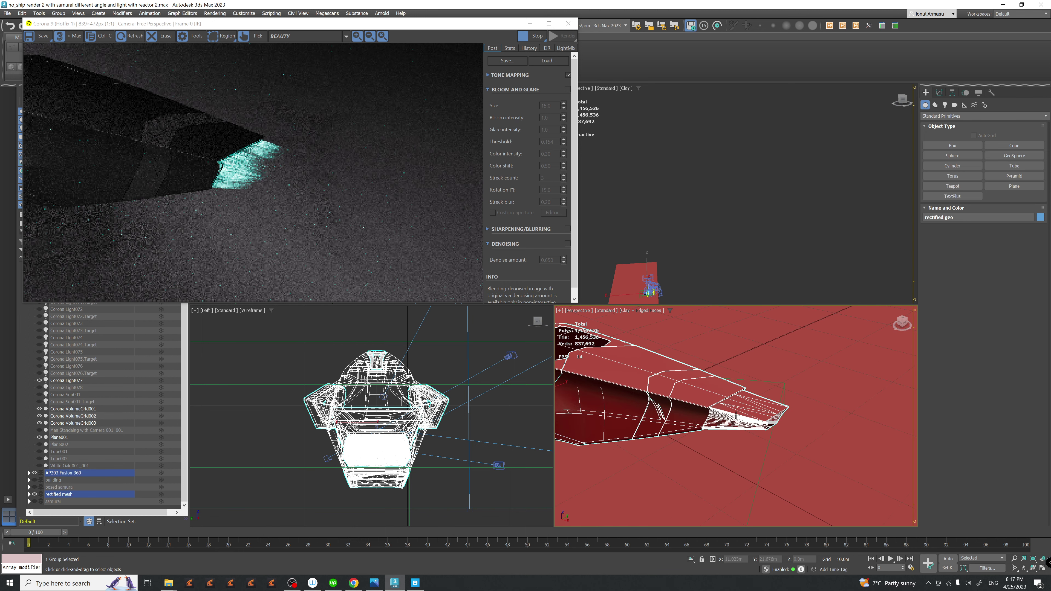
{"action": "scroll", "coordinate": [725, 418], "scroll_direction": "up", "scroll_amount": 3}
{"action": "mouse_move", "coordinate": [725, 418]}
{"action": "middle_mouse_down"}
{"action": "mouse_move", "coordinate": [702, 430]}
{"action": "mouse_move", "coordinate": [714, 427]}
{"action": "middle_mouse_up"}
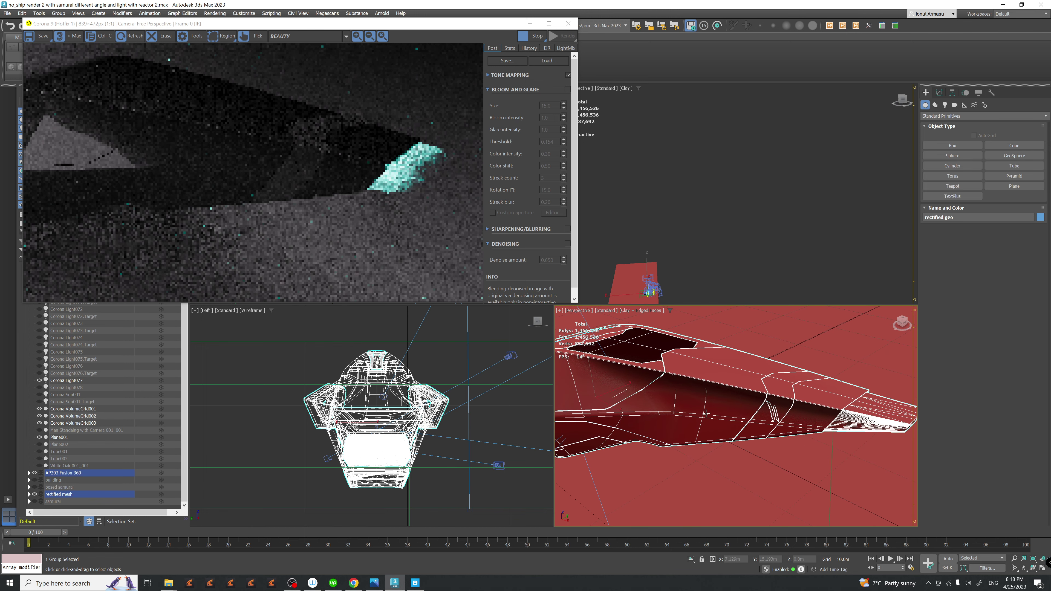
{"action": "key", "text": "m"}
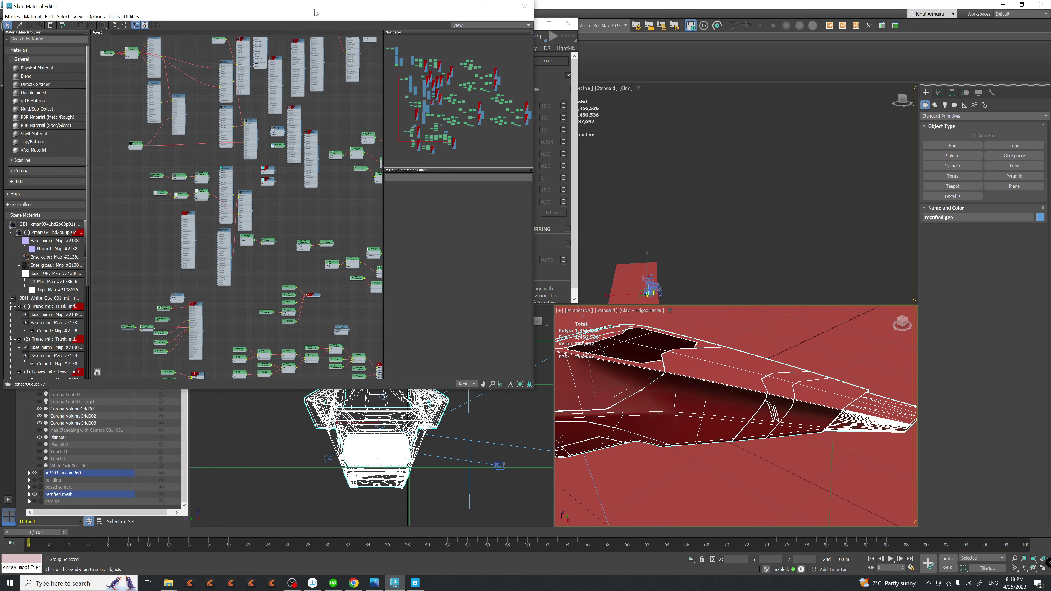
{"action": "left_click_drag", "start_coordinate": [315, 14], "coordinate": [352, 150]}
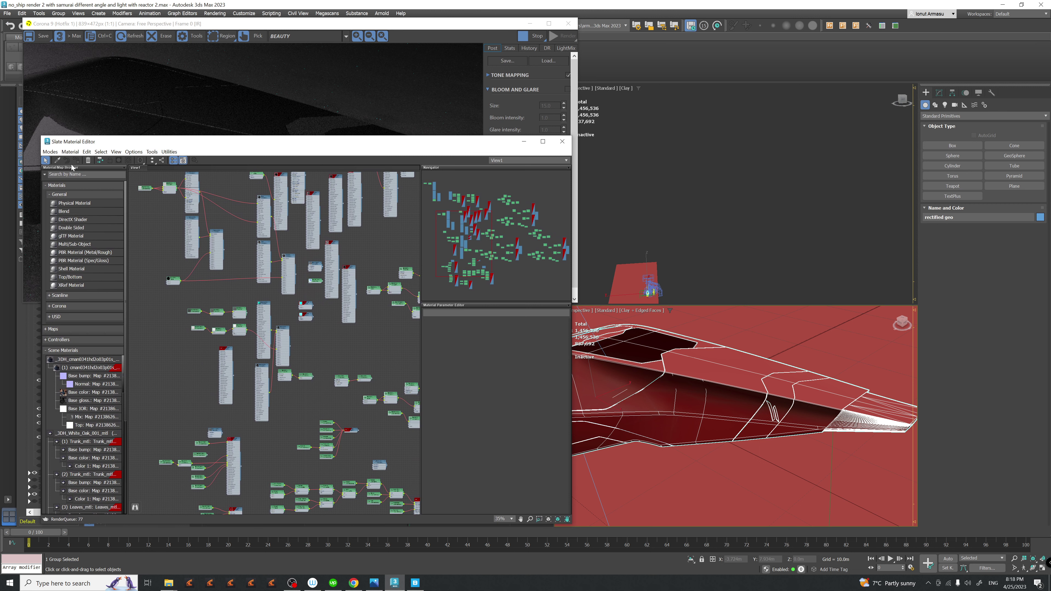
{"action": "left_click", "coordinate": [57, 160]}
{"action": "left_click", "coordinate": [741, 415]}
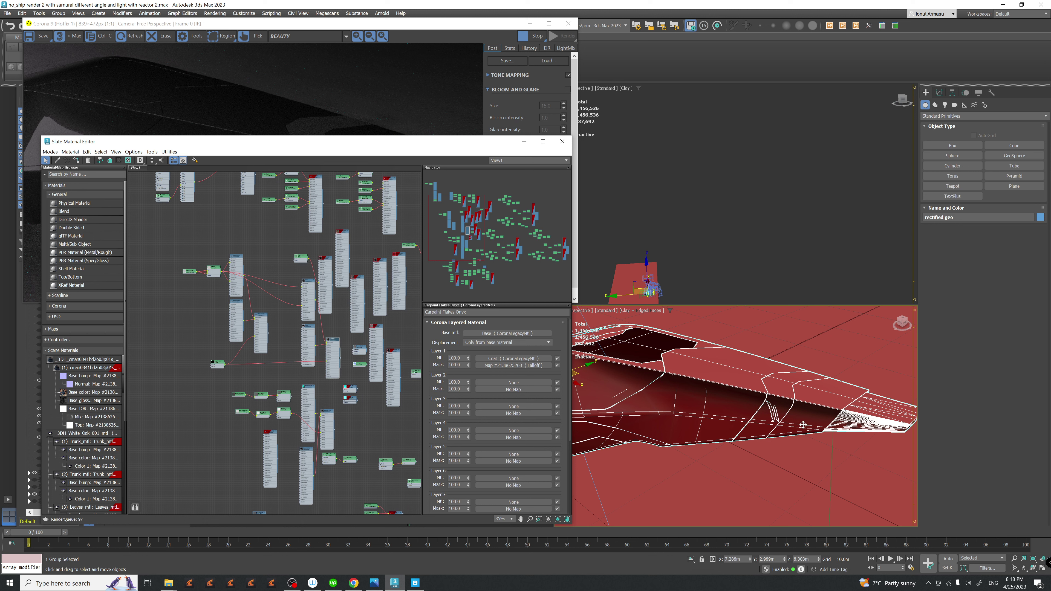
- Open the ship's group to reach its individual parts and focus closely on the hull detail near the tail
{"action": "left_click", "coordinate": [58, 13]}
{"action": "left_click", "coordinate": [76, 51]}
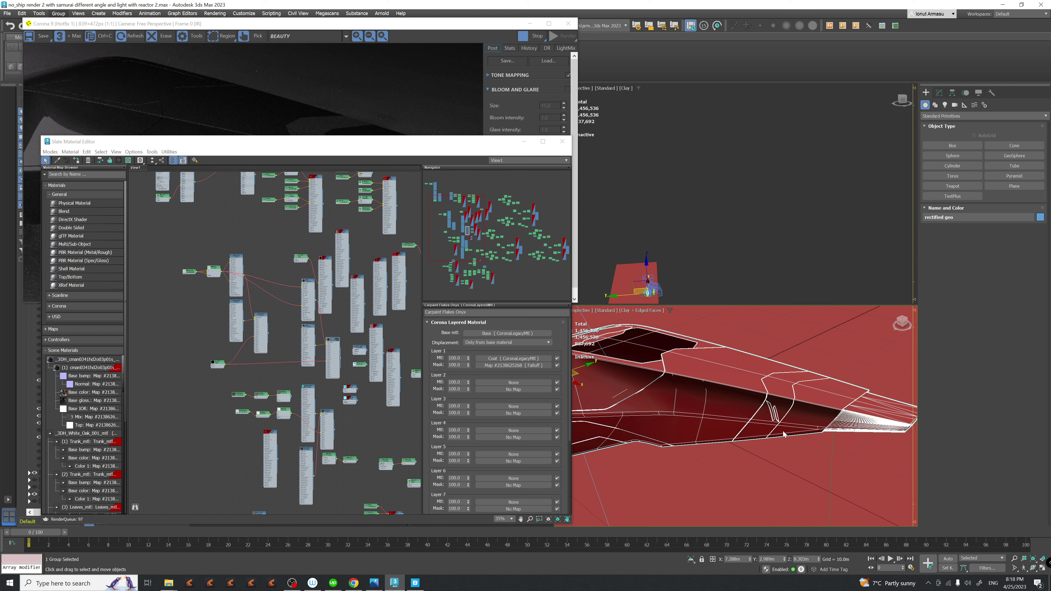
{"action": "left_click", "coordinate": [783, 411]}
{"action": "key", "text": "z"}
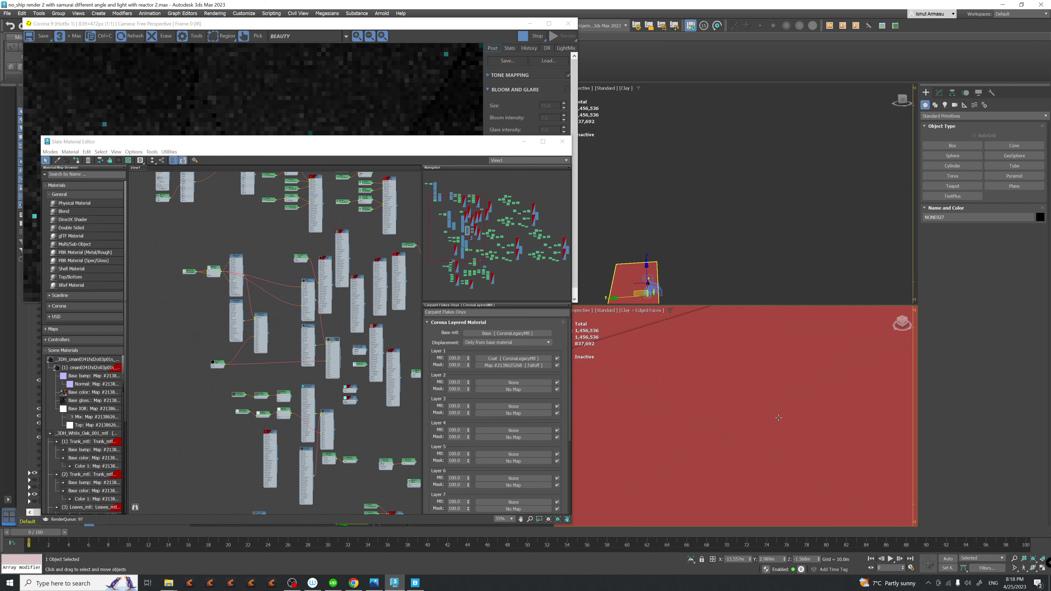
{"action": "scroll", "coordinate": [779, 418], "scroll_direction": "down", "scroll_amount": 5}
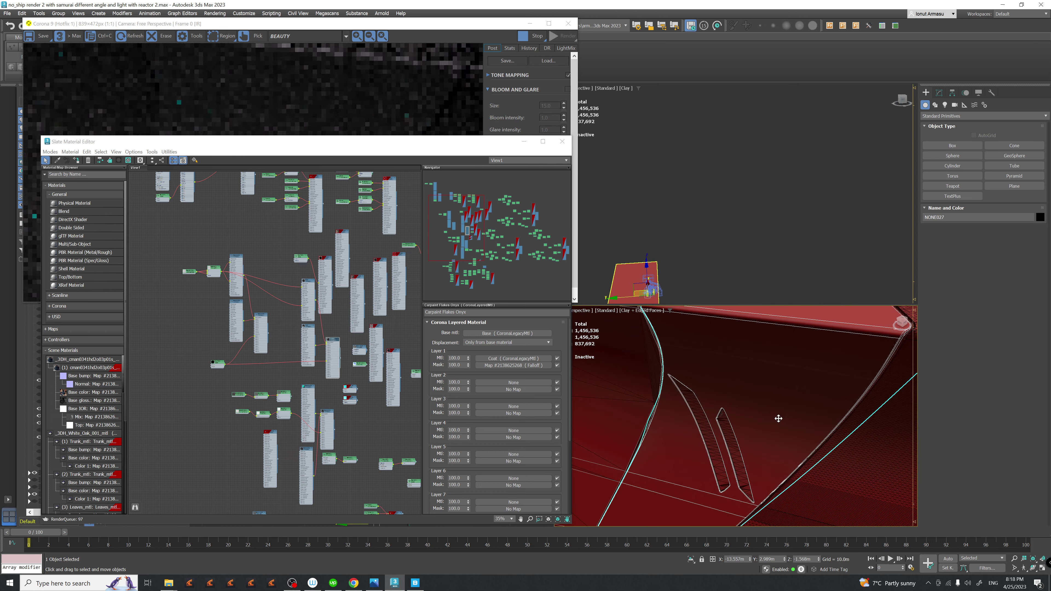
- Assign the Carpaint Flakes Onyx material to the two narrow slit pieces on this side of the tail
{"action": "left_click", "coordinate": [733, 450]}
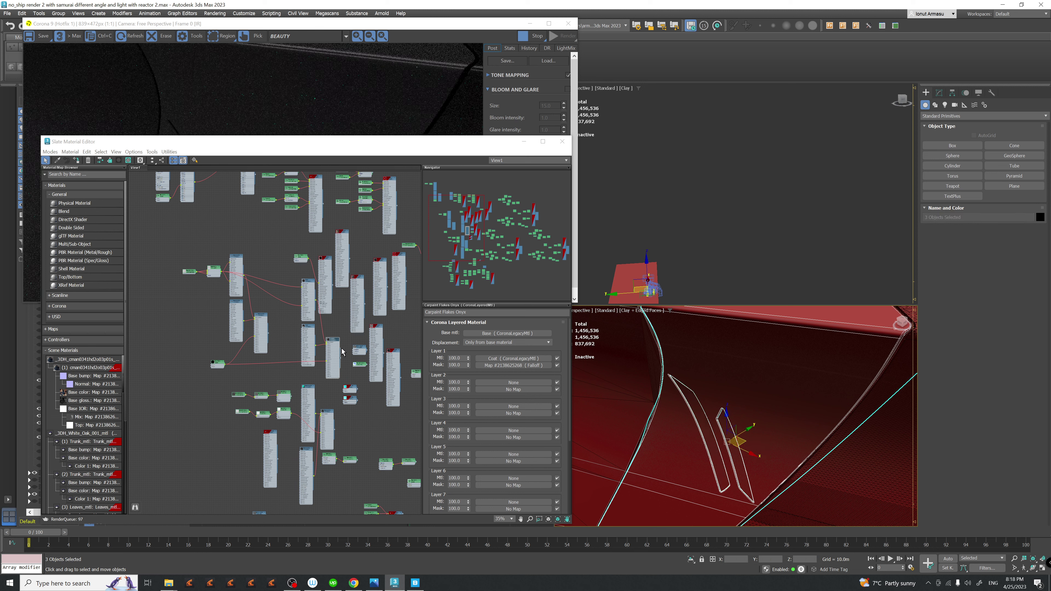
{"action": "scroll", "coordinate": [342, 352], "scroll_direction": "up", "scroll_amount": 5}
{"action": "right_click", "coordinate": [321, 339]}
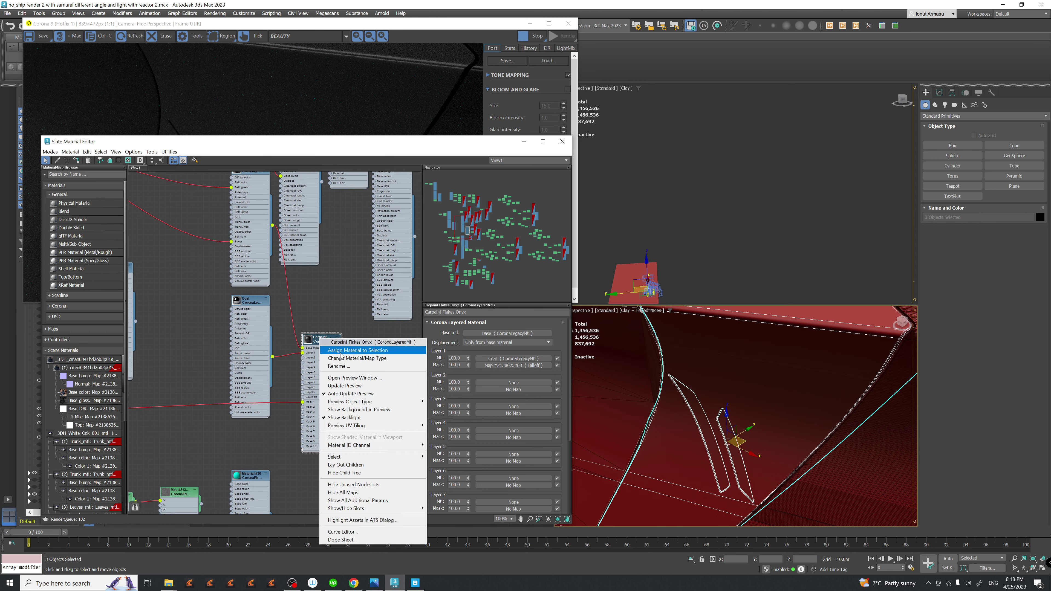
{"action": "left_click", "coordinate": [358, 350]}
- Assign the Carpaint Flakes Onyx material to the matching pair of slit pieces on the tail's opposite side
{"action": "scroll", "coordinate": [742, 372], "scroll_direction": "up", "scroll_amount": 5}
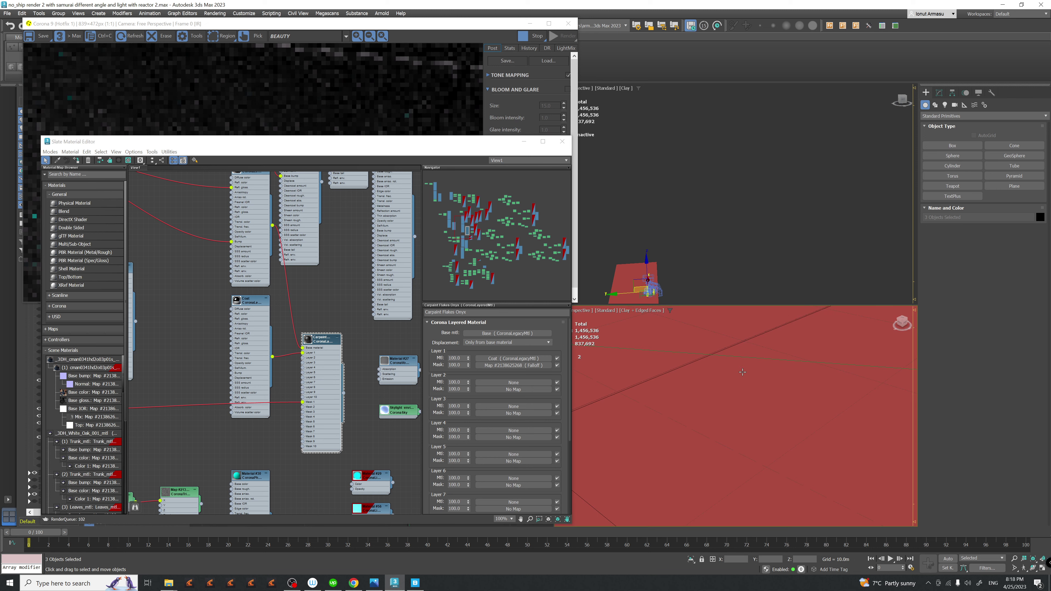
{"action": "scroll", "coordinate": [743, 373], "scroll_direction": "down", "scroll_amount": 5}
{"action": "mouse_move", "coordinate": [743, 372]}
{"action": "middle_mouse_down", "text": "alt"}
{"action": "mouse_move", "coordinate": [747, 401]}
{"action": "mouse_move", "coordinate": [742, 379]}
{"action": "middle_mouse_up", "text": "alt"}
{"action": "scroll", "coordinate": [747, 401], "scroll_direction": "up", "scroll_amount": 5}
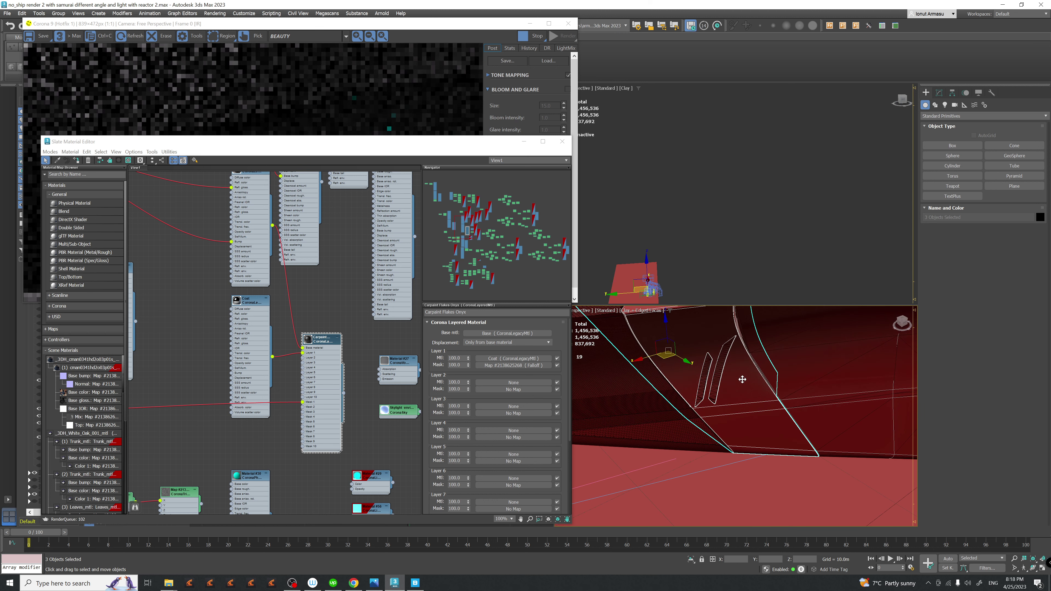
{"action": "left_click", "coordinate": [714, 381]}
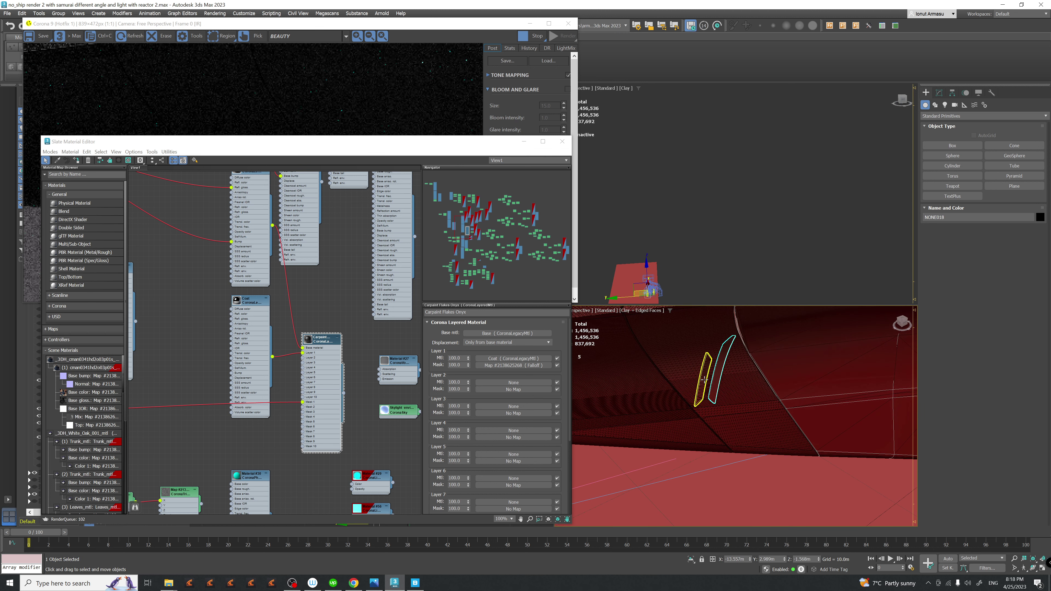
{"action": "right_click", "coordinate": [322, 348]}
{"action": "left_click", "coordinate": [350, 351]}
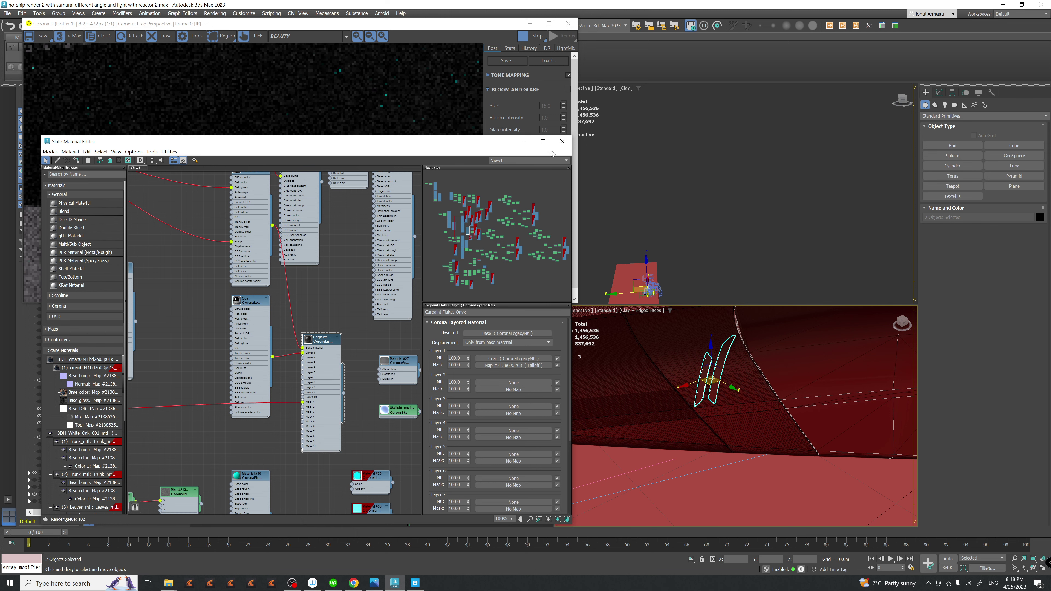
- Close the Slate Material Editor and frame the whole ship again in the interactive render
{"action": "left_click", "coordinate": [562, 141]}
{"action": "scroll", "coordinate": [686, 419], "scroll_direction": "down", "scroll_amount": 5}
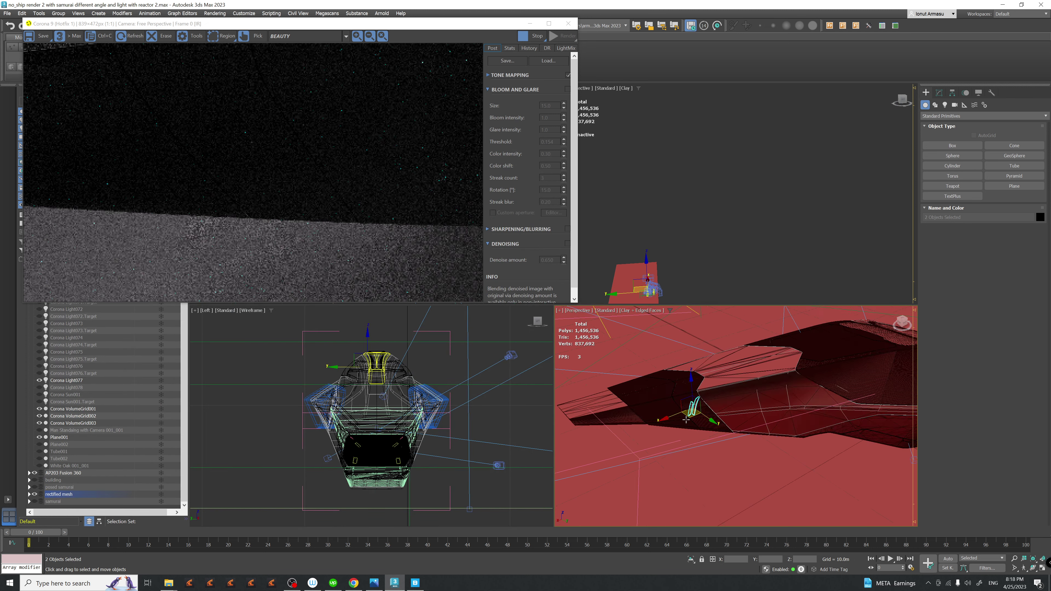
{"action": "middle_click_drag", "start_coordinate": [686, 419], "coordinate": [790, 405], "text": "alt"}
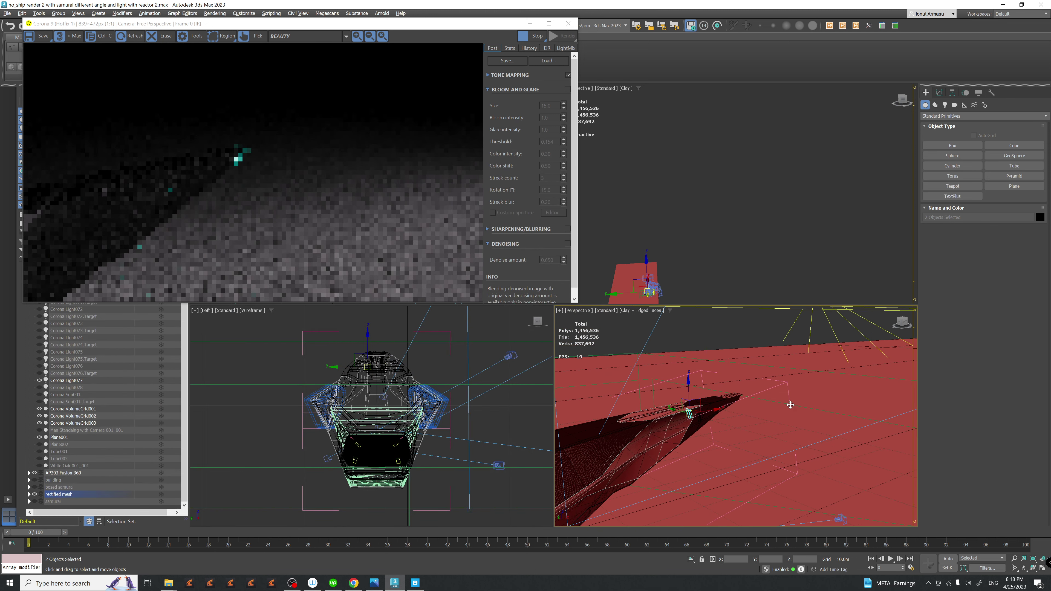
{"action": "scroll", "coordinate": [790, 405], "scroll_direction": "up", "scroll_amount": 8}
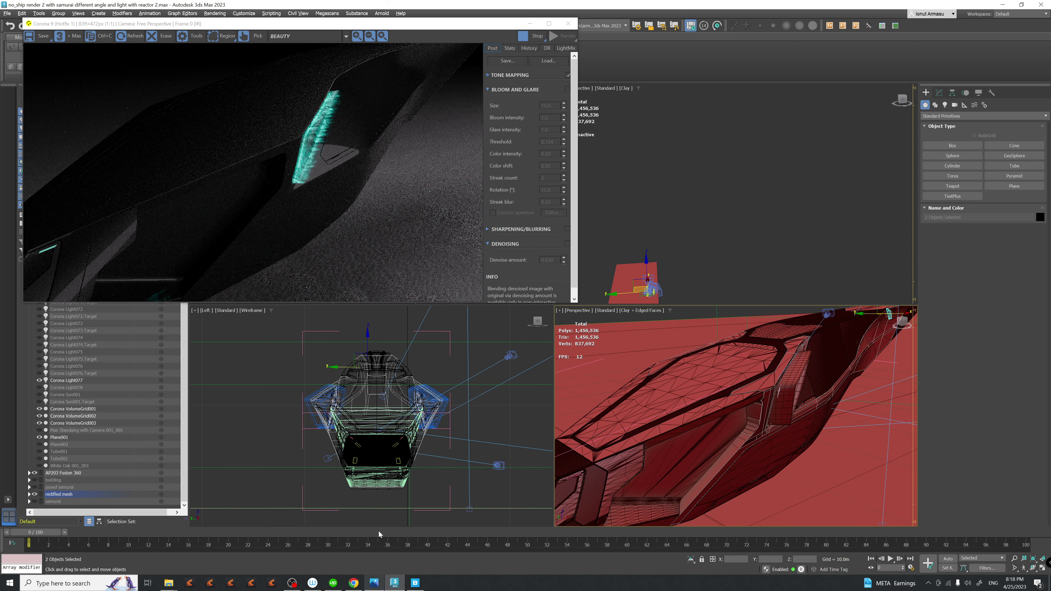
{"action": "scroll", "coordinate": [726, 413], "scroll_direction": "down", "scroll_amount": 10}
{"action": "middle_click_drag", "start_coordinate": [726, 413], "coordinate": [656, 470], "text": "alt"}
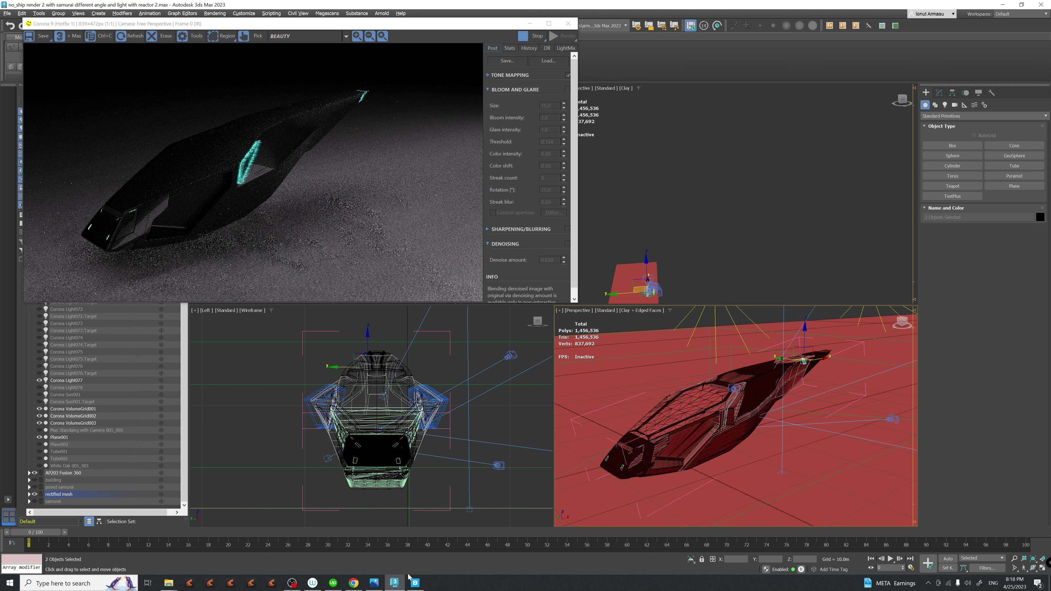
- Switch to the image viewer and study the reference picture of the faceted pod beside a small standing figure
{"action": "left_click", "coordinate": [374, 584]}
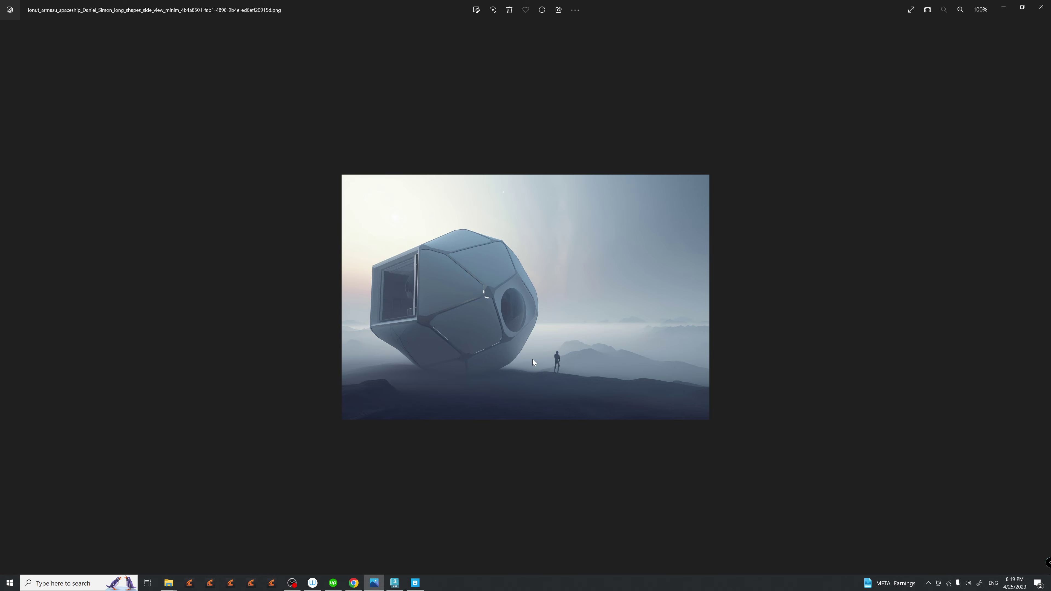
{"action": "scroll", "coordinate": [555, 362], "scroll_direction": "up", "scroll_amount": 2}
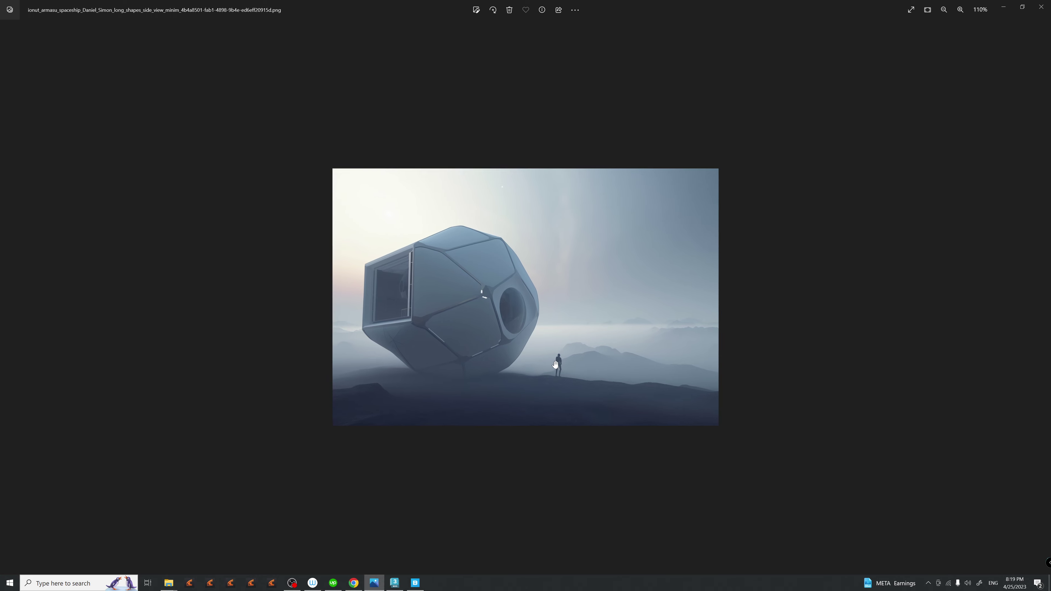
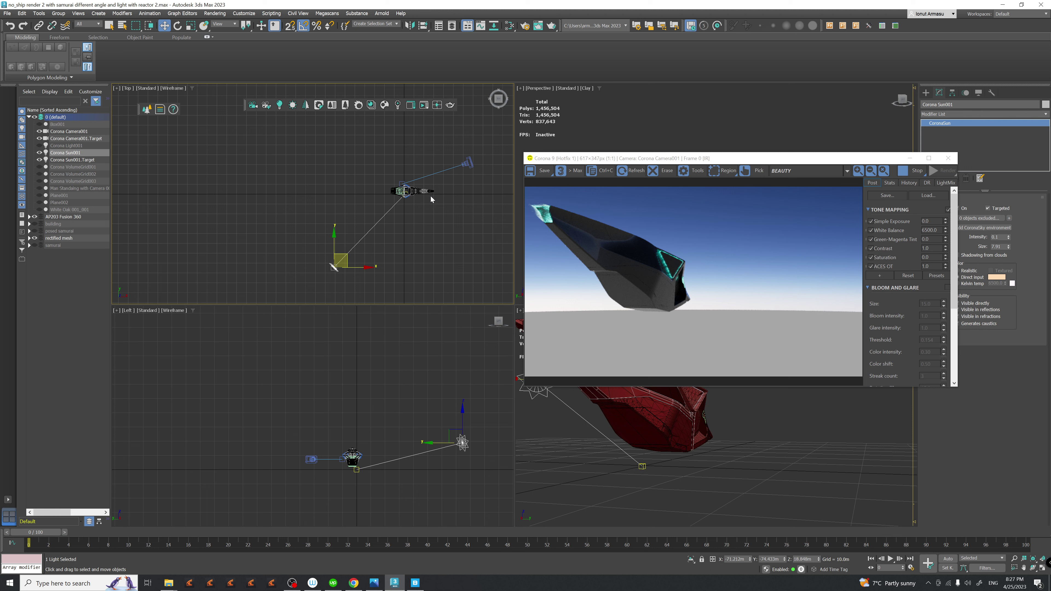
- Unhide Box001, select it in the top view and move it toward negative X so it surrounds the ship
{"action": "scroll", "coordinate": [430, 196], "scroll_direction": "up", "scroll_amount": 4}
{"action": "middle_click_drag", "start_coordinate": [444, 207], "coordinate": [385, 217]}
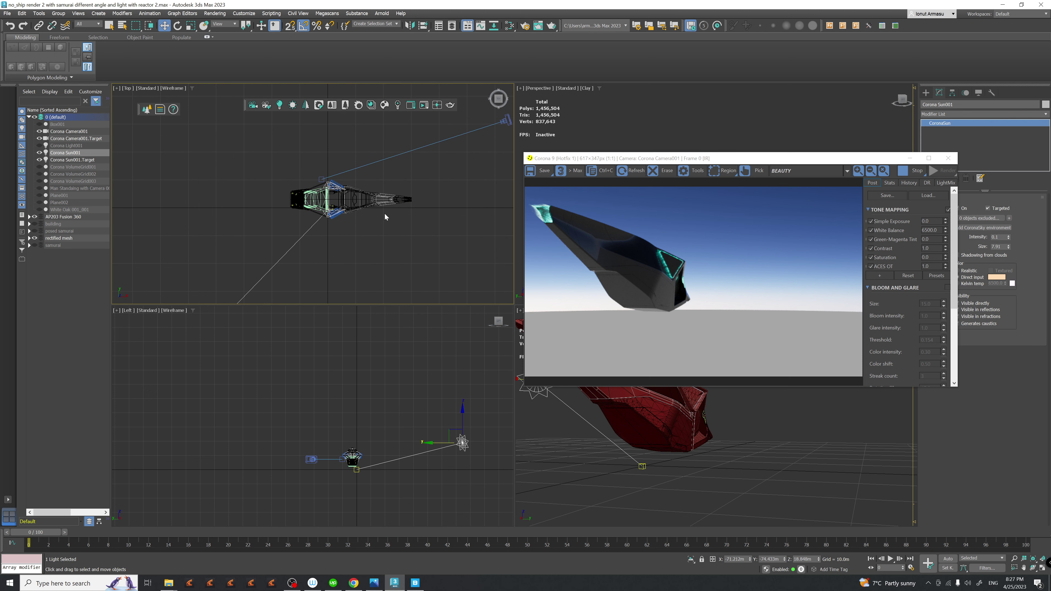
{"action": "left_click", "coordinate": [40, 124]}
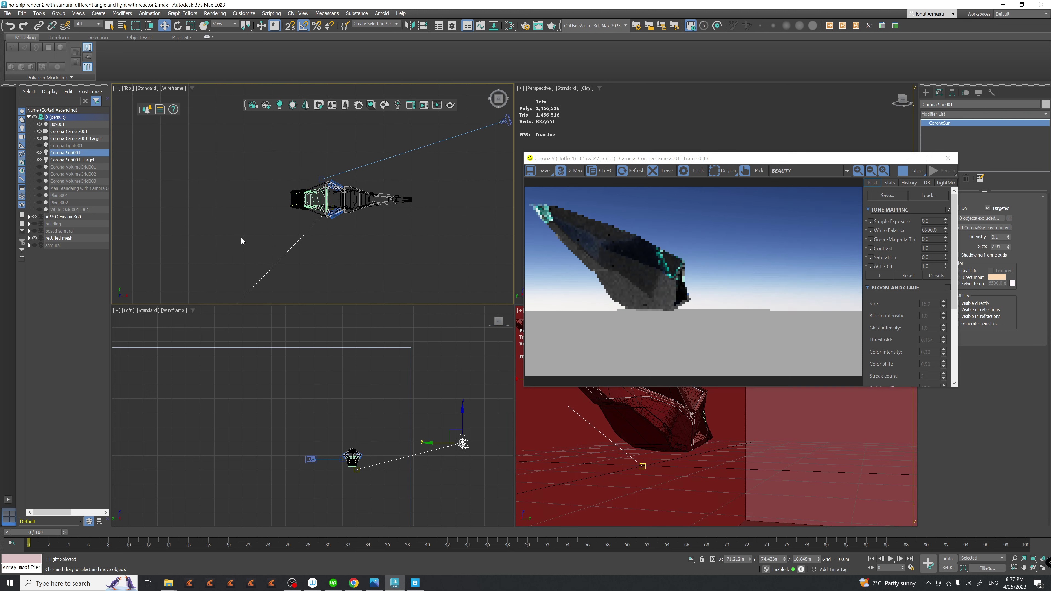
{"action": "scroll", "coordinate": [356, 239], "scroll_direction": "down", "scroll_amount": 5}
{"action": "left_click", "coordinate": [375, 219]}
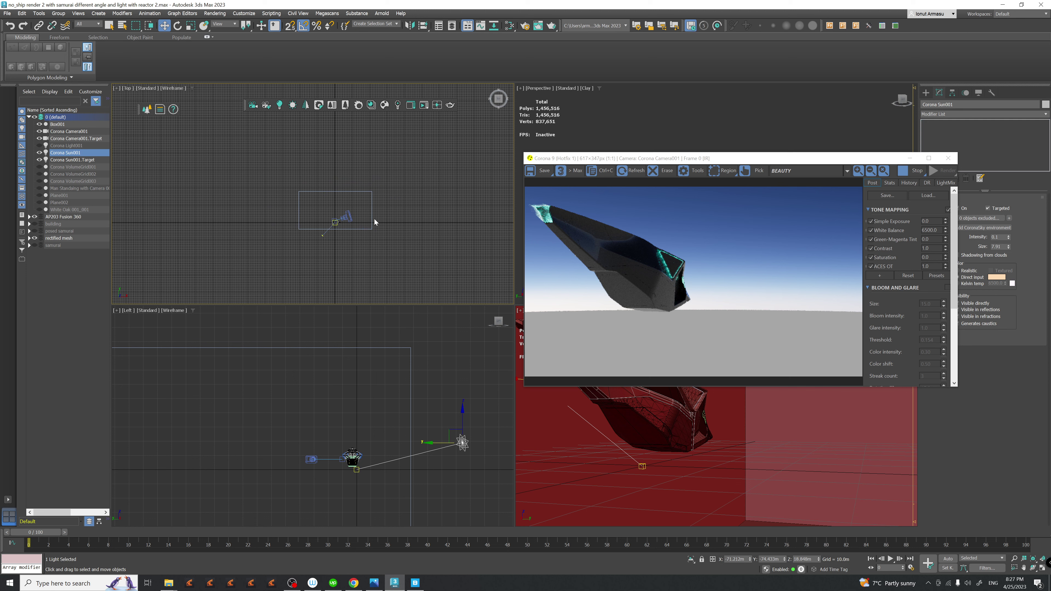
{"action": "left_click", "coordinate": [372, 225]}
{"action": "middle_click_drag", "start_coordinate": [363, 246], "coordinate": [403, 234]}
{"action": "scroll", "coordinate": [397, 223], "scroll_direction": "up", "scroll_amount": 5}
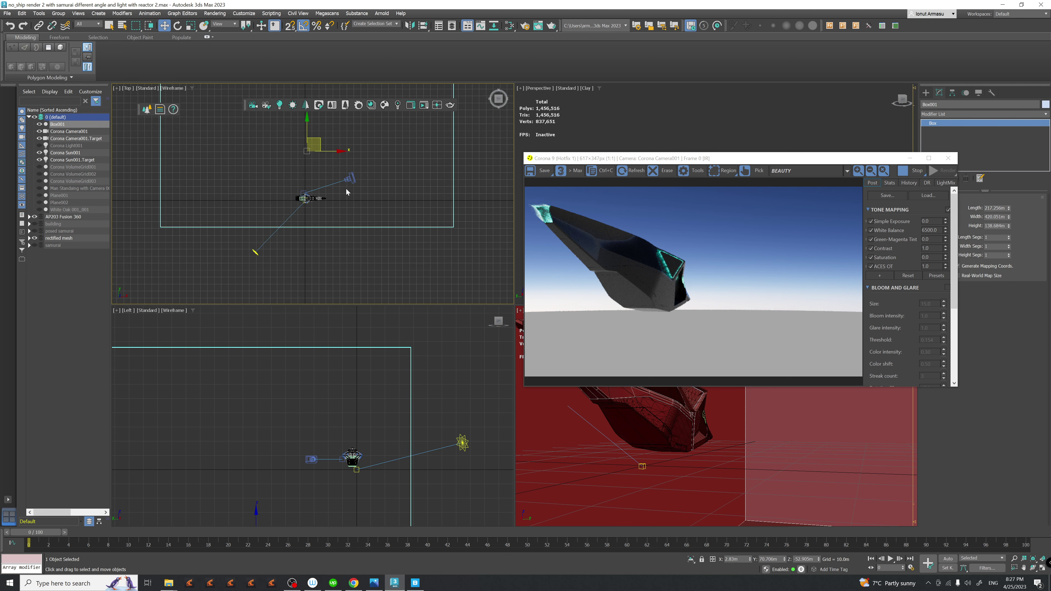
{"action": "left_click_drag", "start_coordinate": [316, 139], "coordinate": [202, 182]}
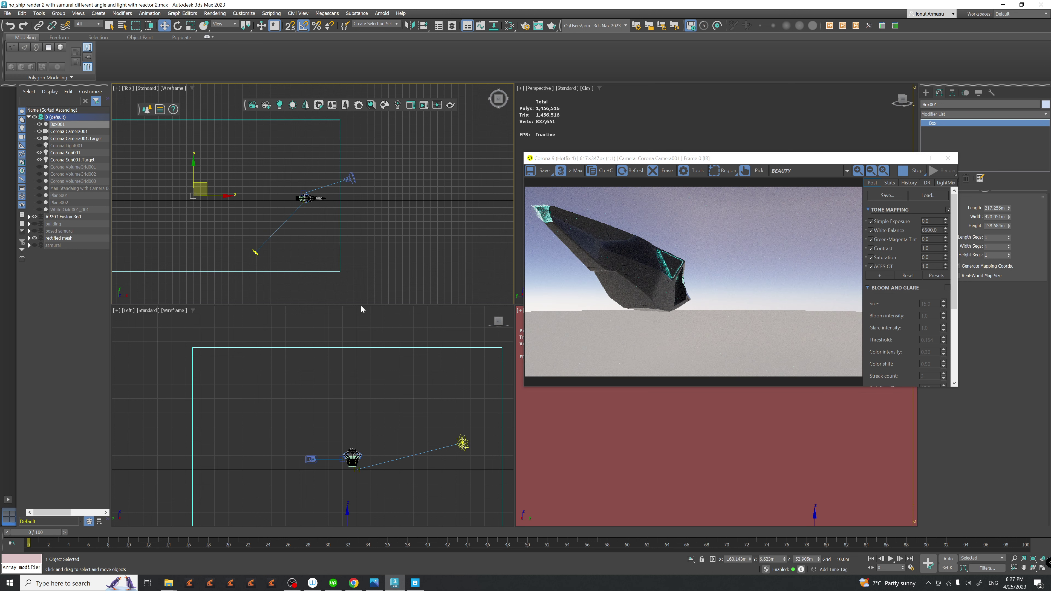
- Rotate Box001 by -90° about Z and move it in the top view so it encloses the ship, camera and sun
{"action": "scroll", "coordinate": [332, 240], "scroll_direction": "up", "scroll_amount": 2}
{"action": "scroll", "coordinate": [327, 234], "scroll_direction": "down", "scroll_amount": 4}
{"action": "scroll", "coordinate": [313, 217], "scroll_direction": "up", "scroll_amount": 1}
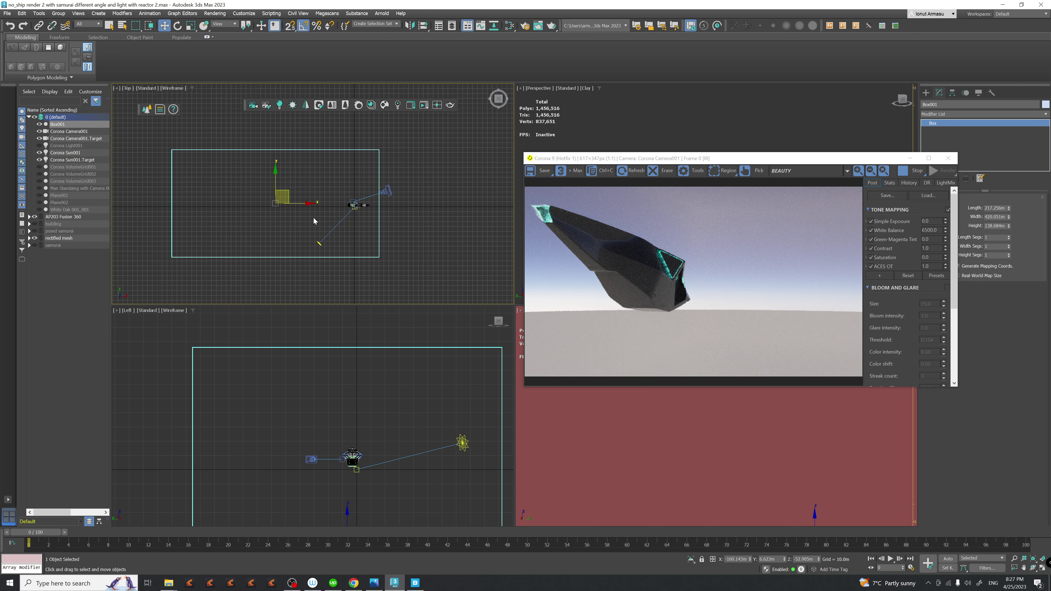
{"action": "key", "text": "e"}
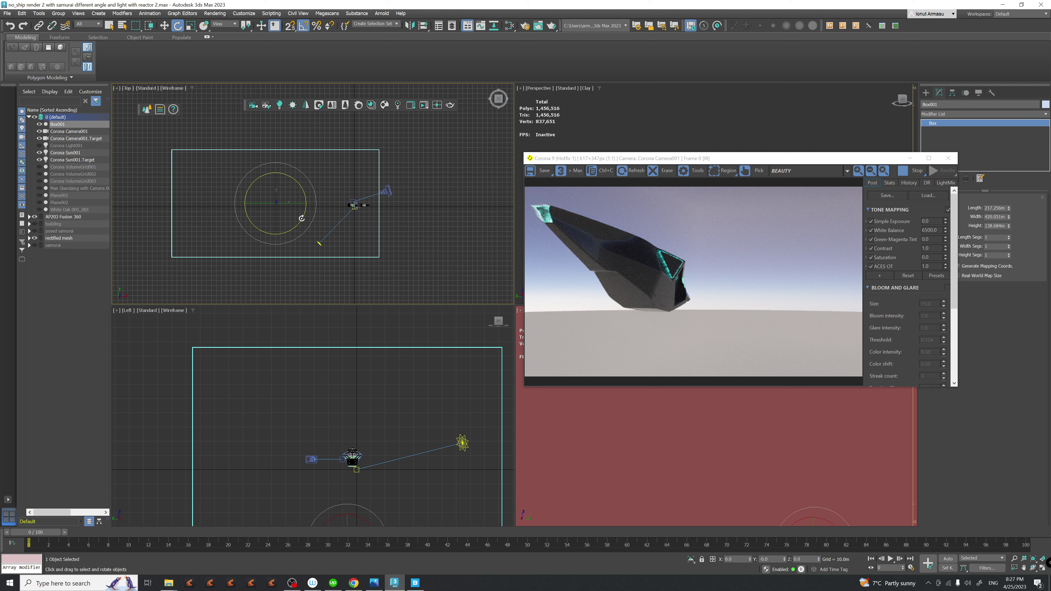
{"action": "left_click_drag", "start_coordinate": [301, 219], "coordinate": [299, 245]}
{"action": "key", "text": "w"}
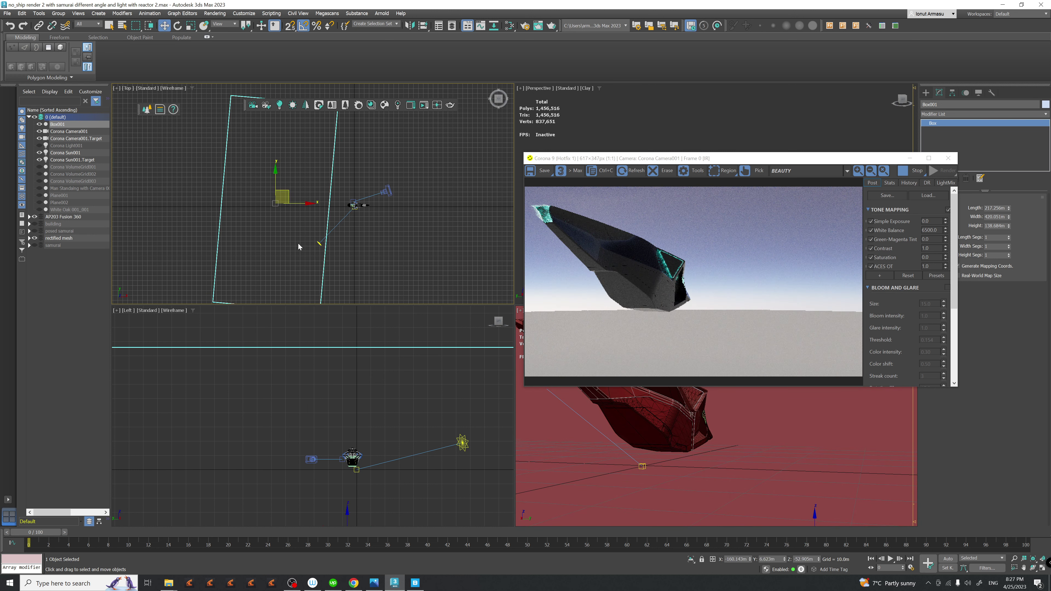
{"action": "key", "text": "e"}
{"action": "left_click_drag", "start_coordinate": [295, 228], "coordinate": [296, 227]}
{"action": "key", "text": "w"}
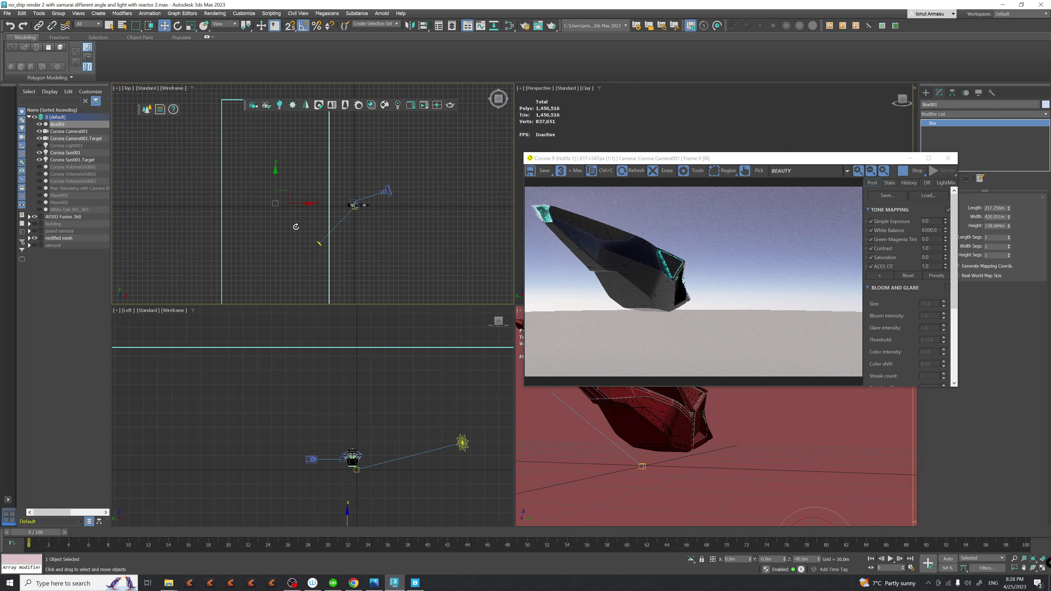
{"action": "left_click_drag", "start_coordinate": [286, 190], "coordinate": [346, 205]}
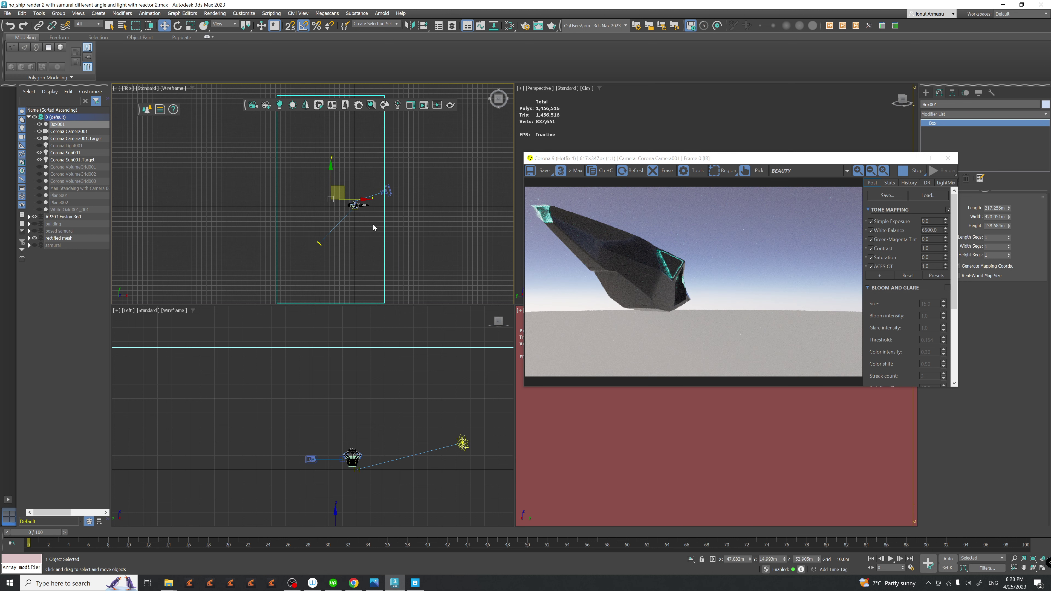
{"action": "middle_click_drag", "start_coordinate": [372, 225], "coordinate": [388, 215]}
- Open Material #27 in the Slate Material Editor, shorten its absorption distance and set the absorption color to black
{"action": "key", "text": "m"}
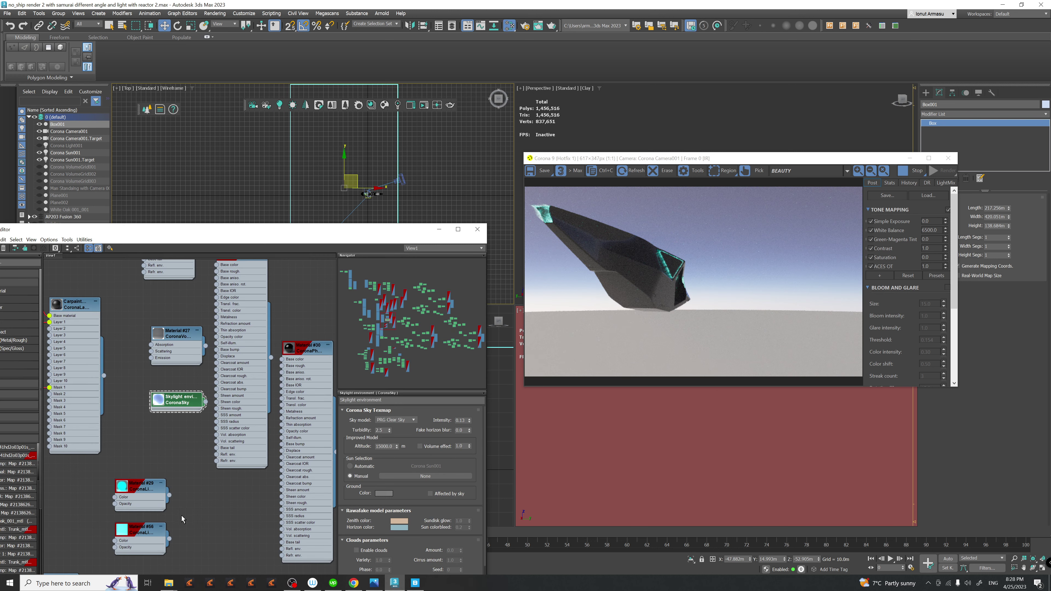
{"action": "middle_click_drag", "start_coordinate": [183, 519], "coordinate": [198, 509]}
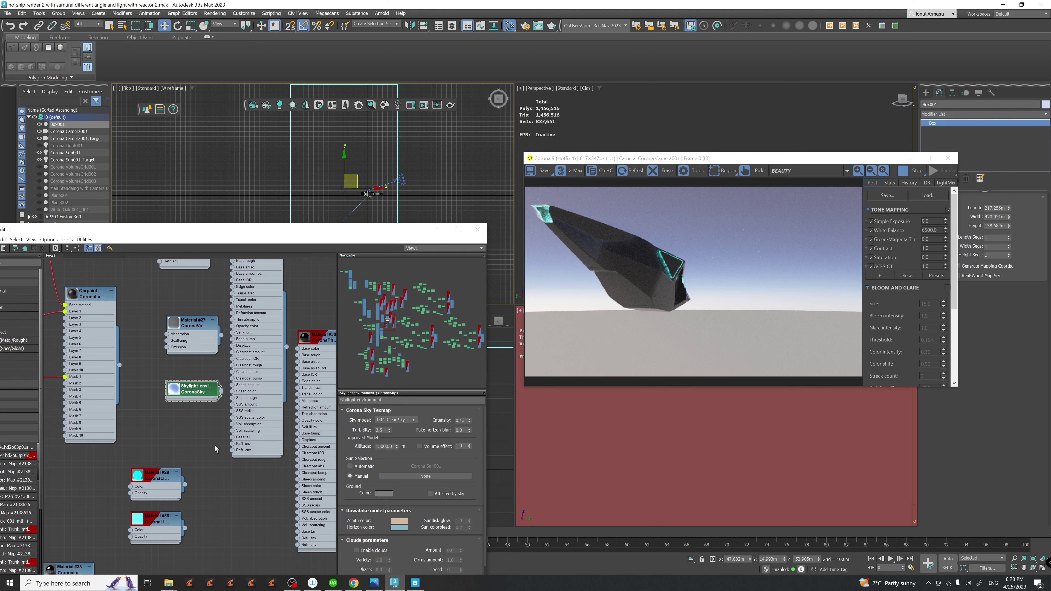
{"action": "double_click", "coordinate": [199, 325]}
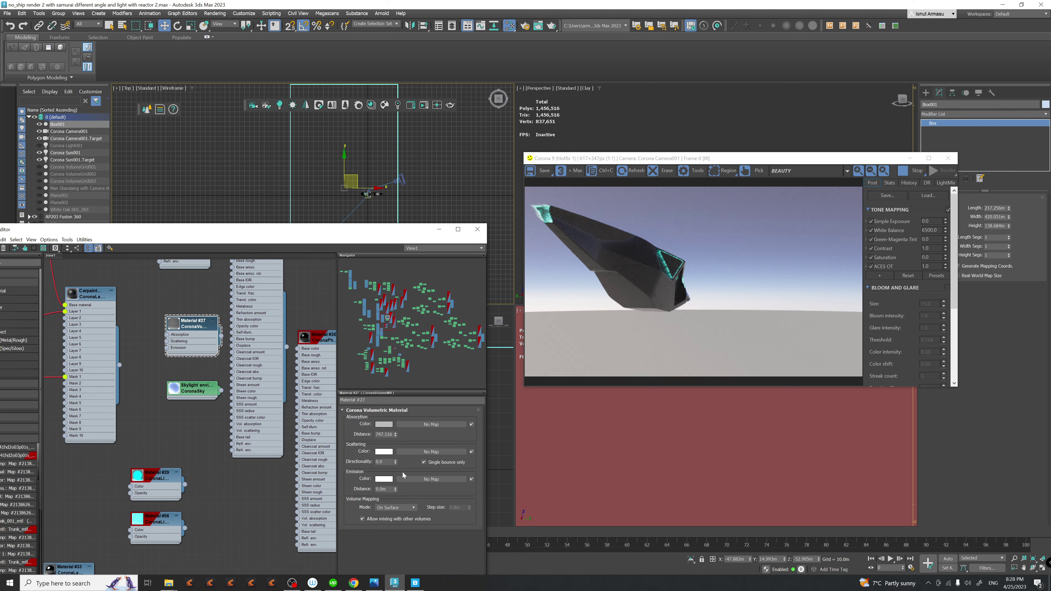
{"action": "left_click_drag", "start_coordinate": [396, 436], "coordinate": [400, 460]}
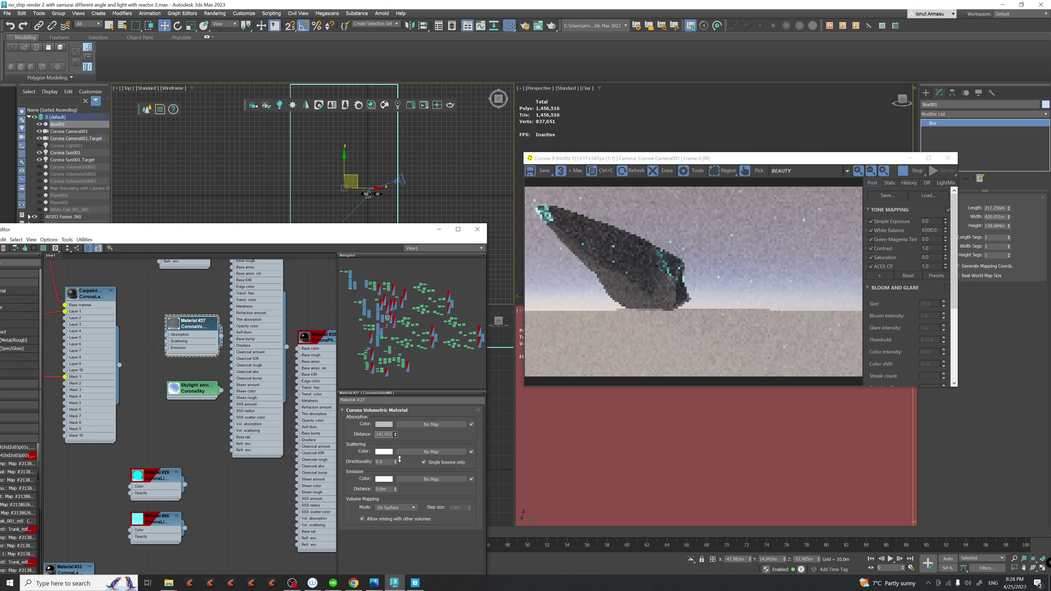
{"action": "left_click", "coordinate": [384, 424]}
{"action": "left_click_drag", "start_coordinate": [366, 429], "coordinate": [324, 429]}
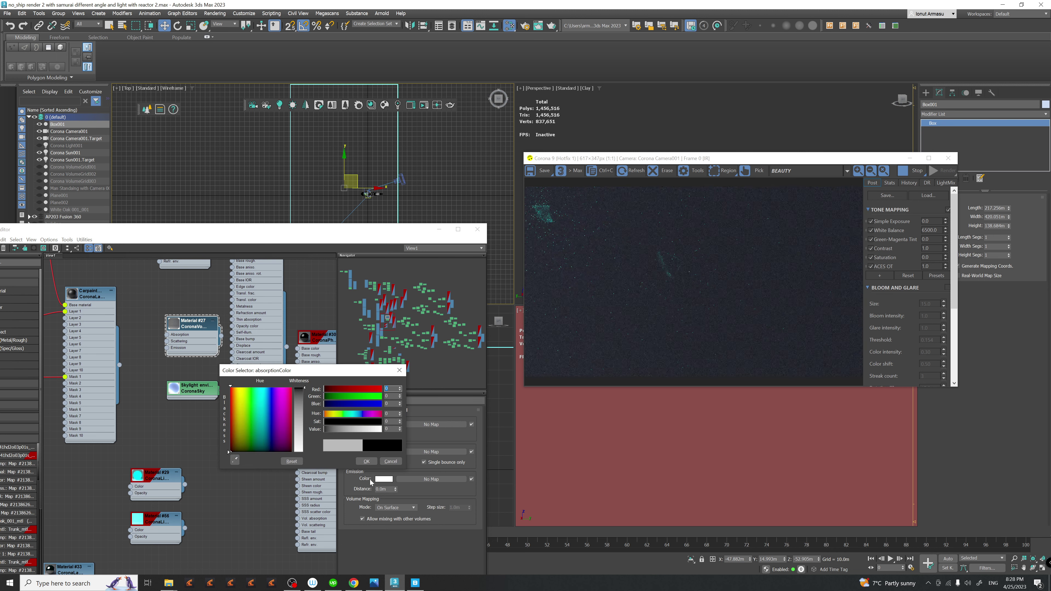
{"action": "left_click", "coordinate": [367, 461]}
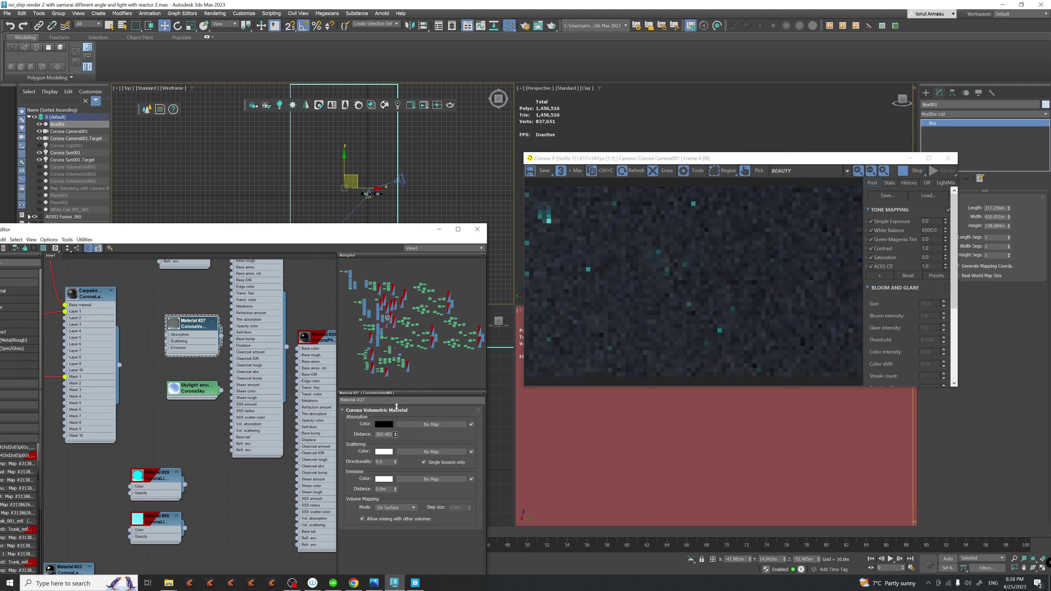
- Raise the absorption distance of Material #27 to about 2200 m and close the material editor
{"action": "left_click_drag", "start_coordinate": [396, 435], "coordinate": [398, 280]}
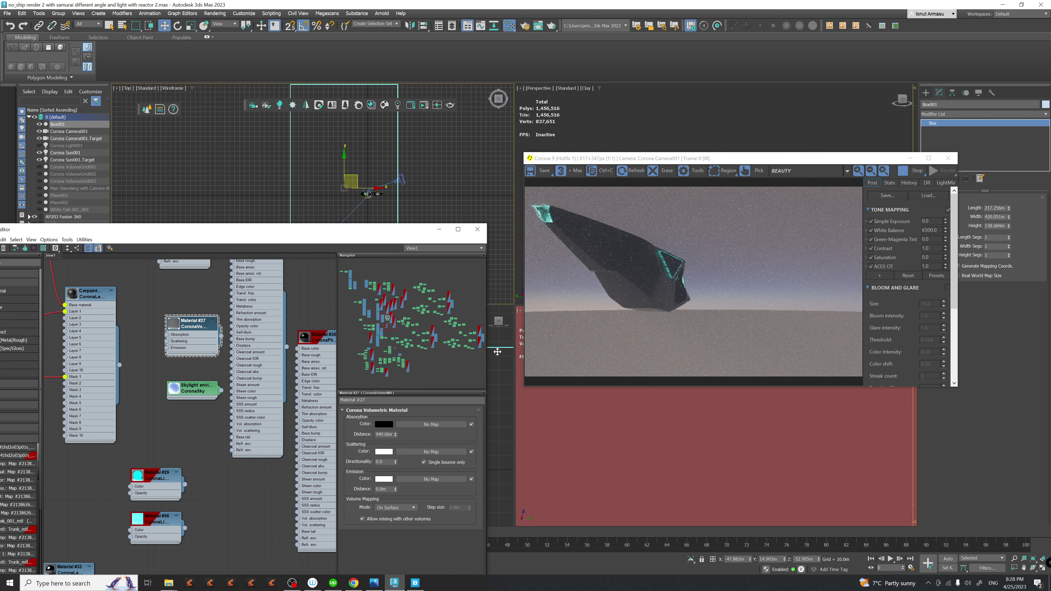
{"action": "left_click_drag", "start_coordinate": [395, 434], "coordinate": [398, 411]}
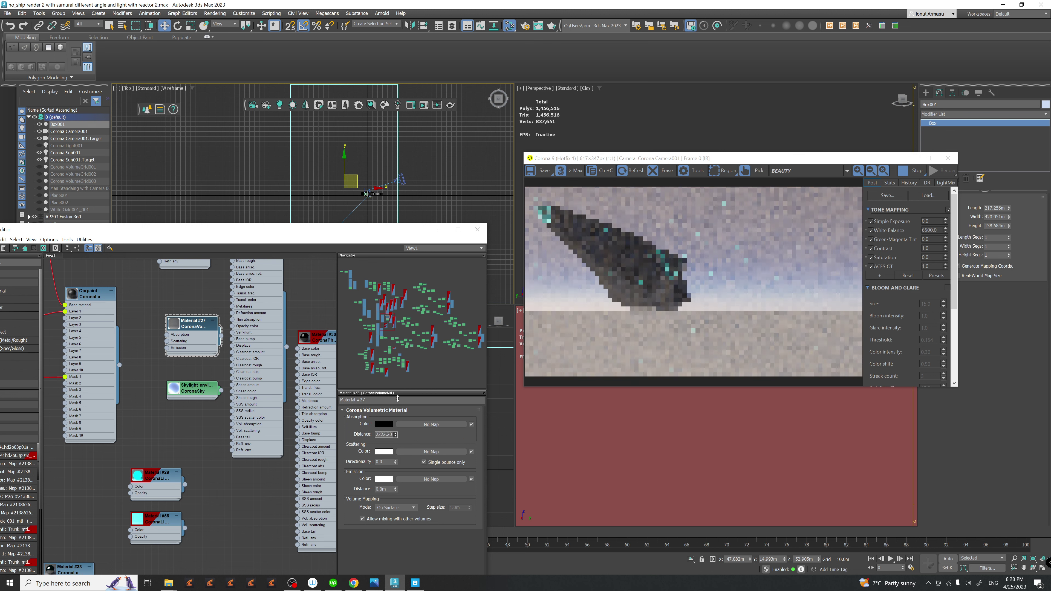
{"action": "key", "text": "m"}
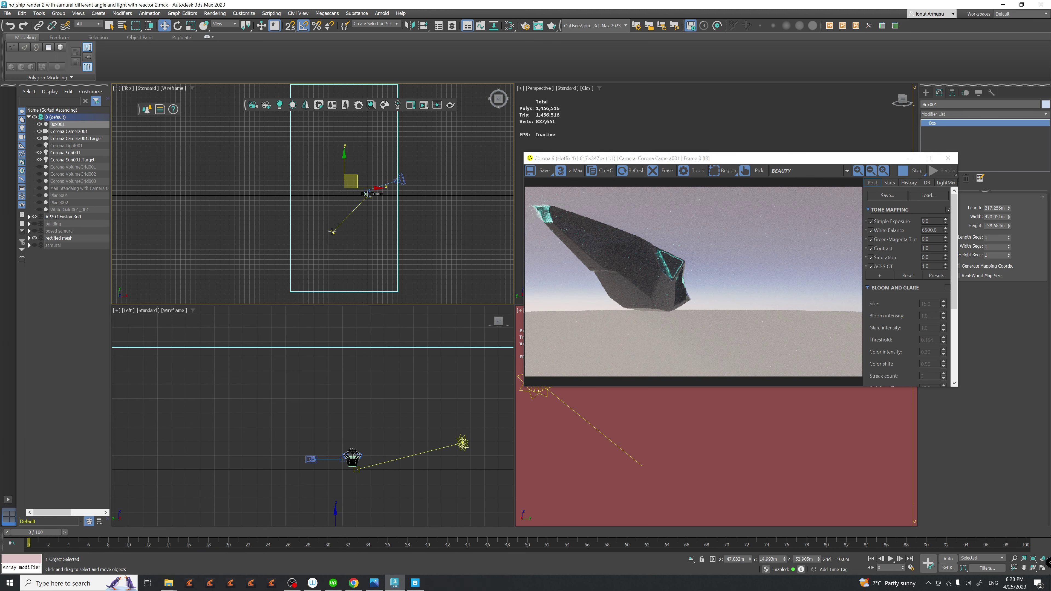
- Select Corona Sun001, move the render window clear of the sun's settings and the scene list, and hide Box001
{"action": "left_click", "coordinate": [332, 232]}
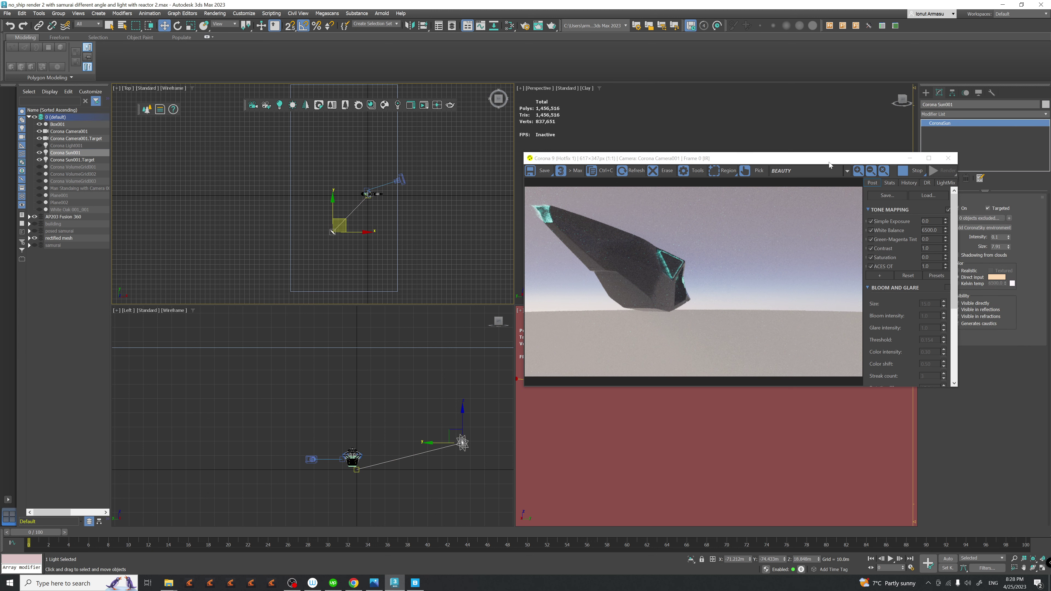
{"action": "left_click_drag", "start_coordinate": [829, 161], "coordinate": [370, 166]}
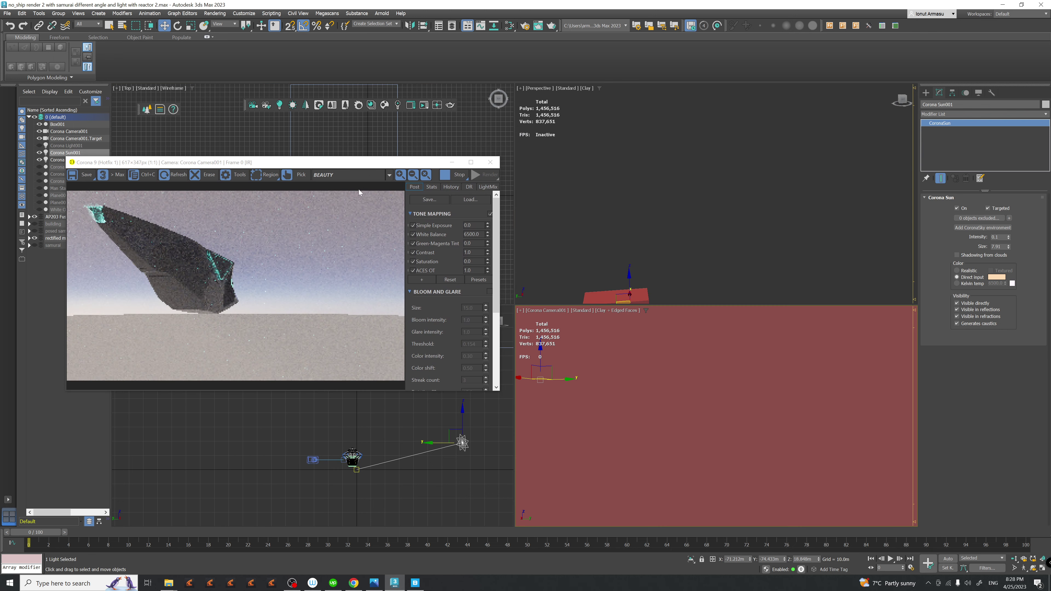
{"action": "left_click_drag", "start_coordinate": [290, 162], "coordinate": [421, 227]}
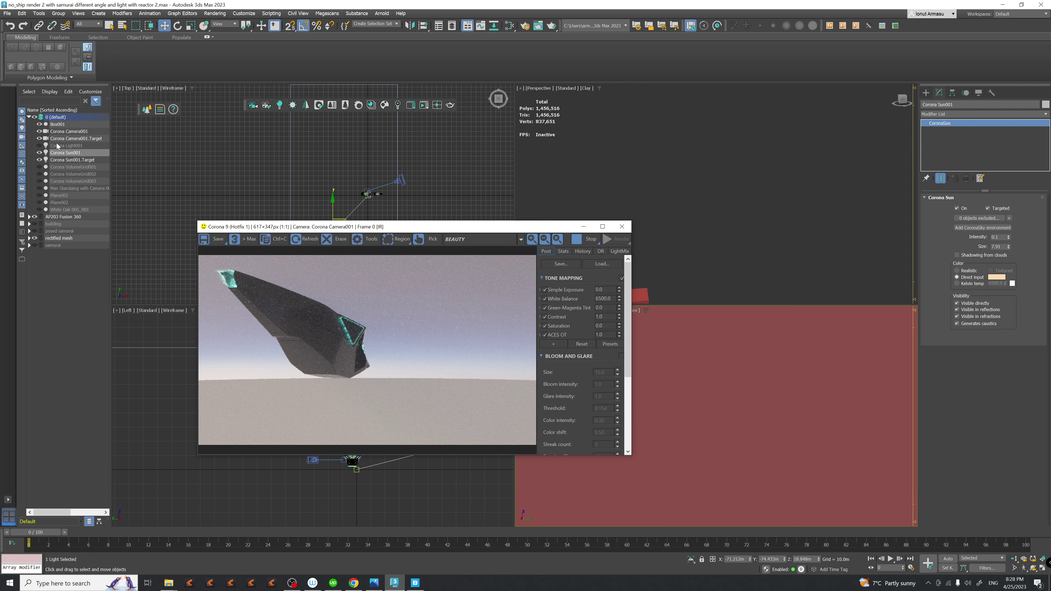
{"action": "left_click", "coordinate": [40, 124]}
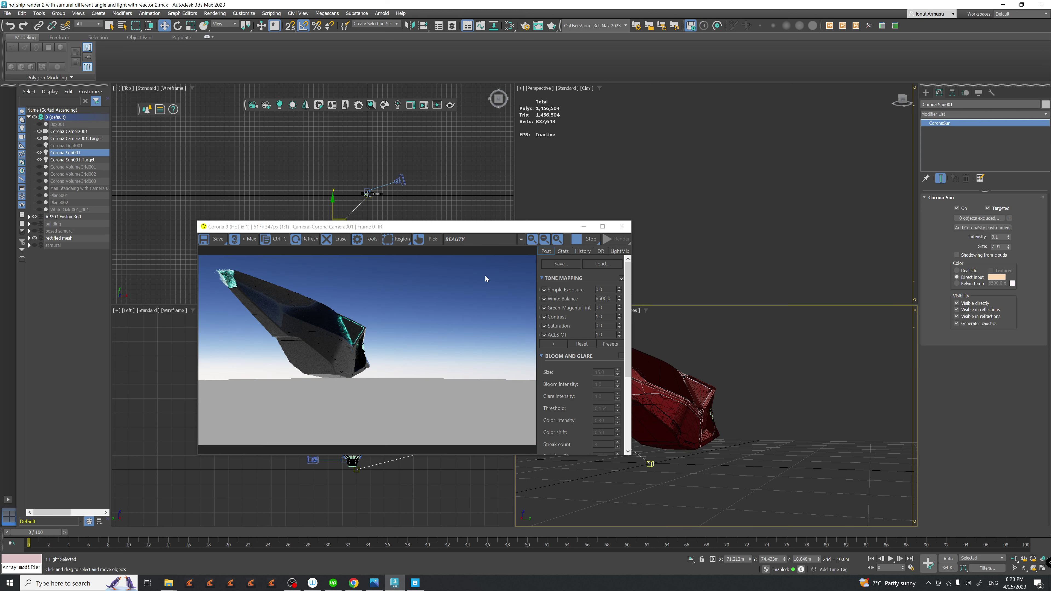
- Select the ship, switch its camera view to free perspective and frame the front hull with the glowing side panel
{"action": "left_click", "coordinate": [711, 408]}
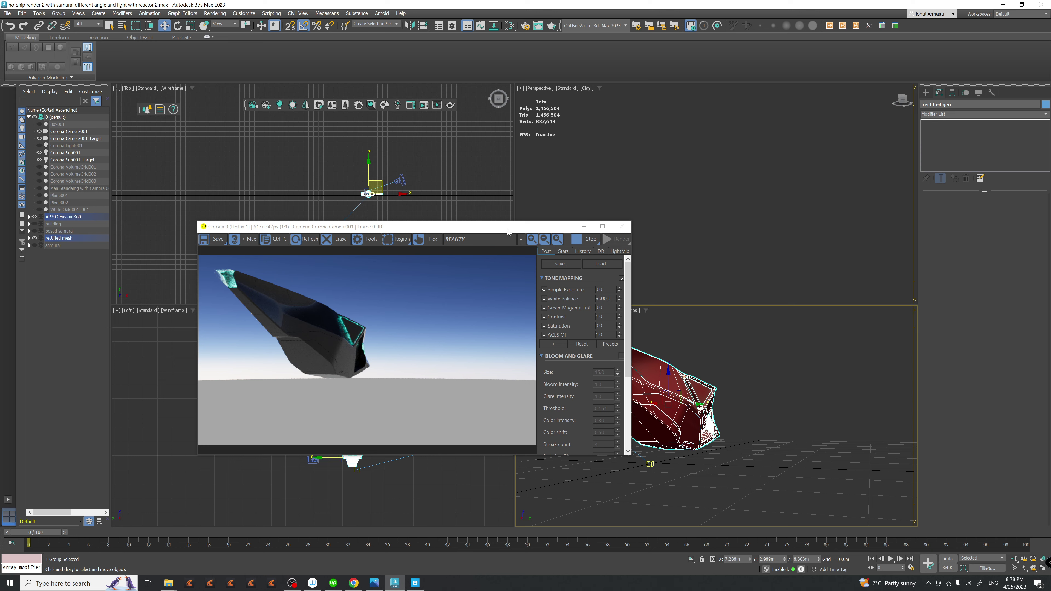
{"action": "left_click_drag", "start_coordinate": [503, 227], "coordinate": [415, 166]}
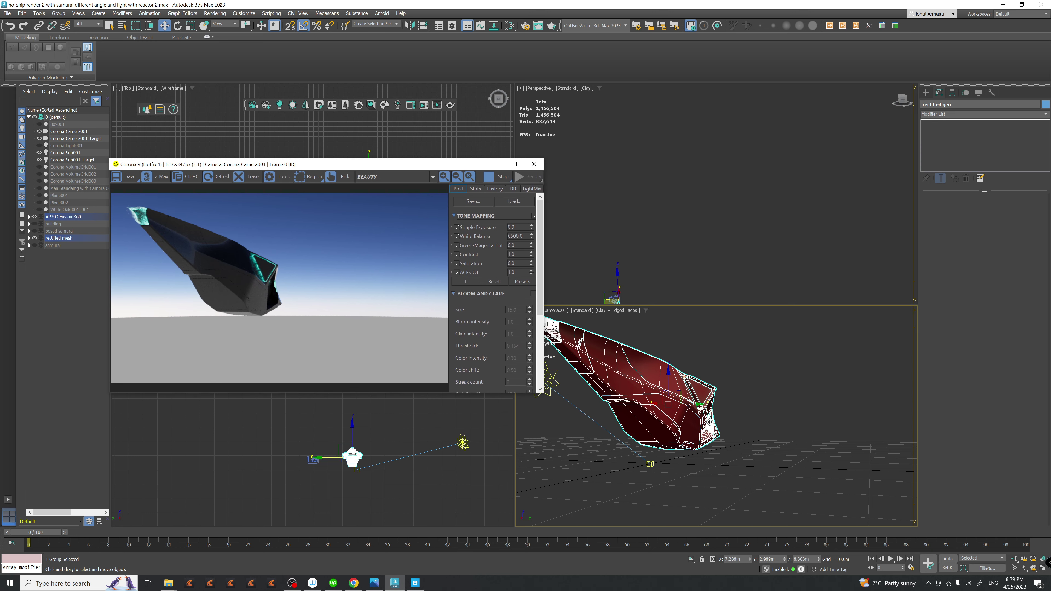
{"action": "key", "text": "p"}
{"action": "middle_click_drag", "start_coordinate": [710, 421], "coordinate": [669, 442], "text": "alt"}
{"action": "scroll", "coordinate": [669, 442], "scroll_direction": "up", "scroll_amount": 10}
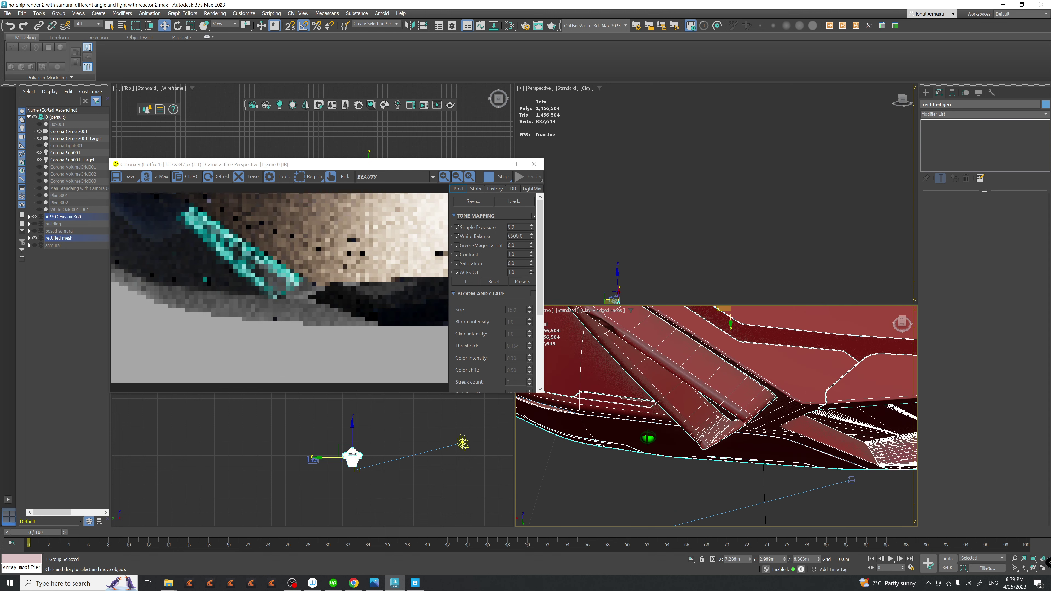
{"action": "scroll", "coordinate": [724, 352], "scroll_direction": "down", "scroll_amount": 6}
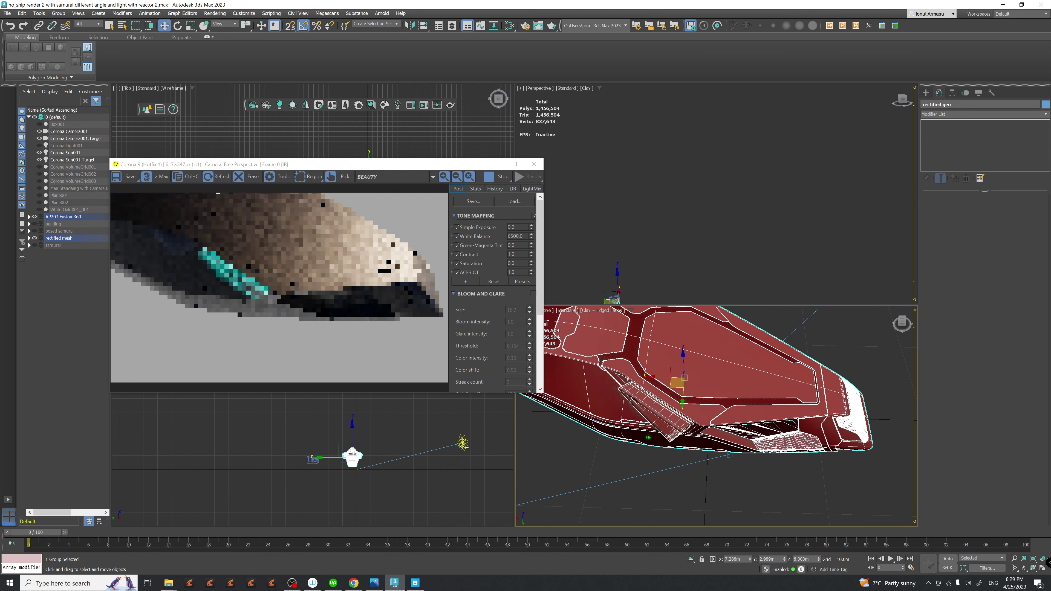
- Move Corona Sun001 in the left view to a point almost directly above the ship
{"action": "middle_click_drag", "start_coordinate": [378, 463], "coordinate": [396, 476]}
{"action": "left_click", "coordinate": [481, 454]}
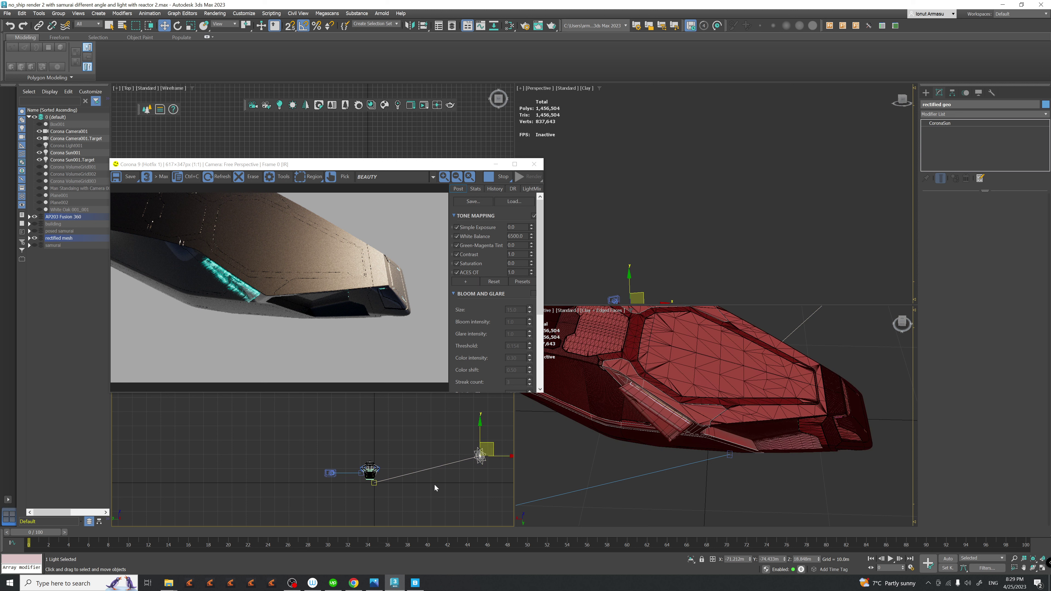
{"action": "left_click", "coordinate": [486, 450]}
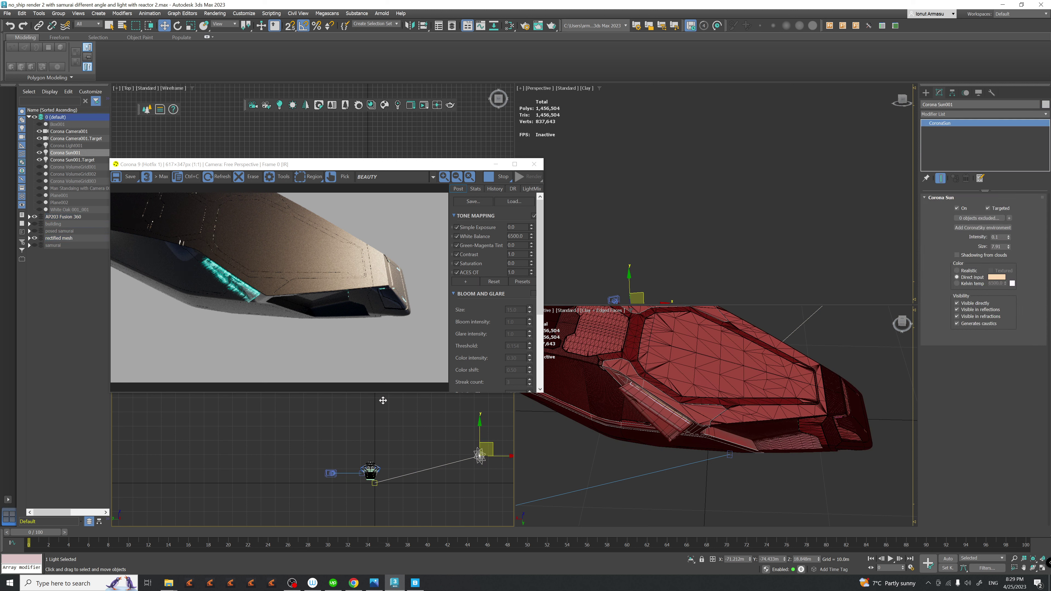
{"action": "left_click_drag", "start_coordinate": [396, 408], "coordinate": [386, 406]}
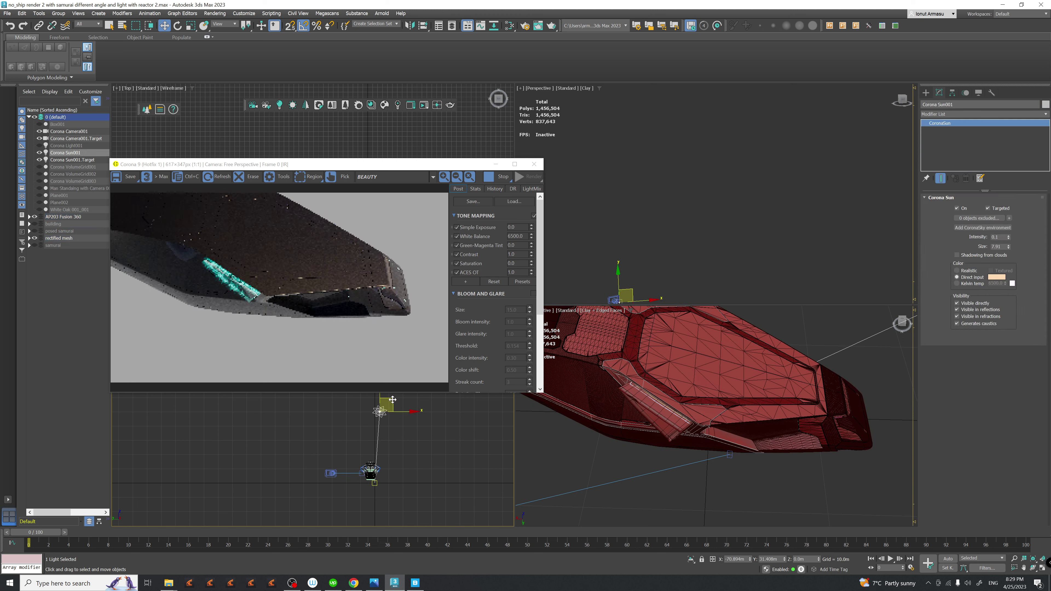
- Open the rectified geo group at the glowing side panel so its individual parts can be selected
{"action": "middle_click_drag", "start_coordinate": [544, 459], "coordinate": [559, 443], "text": "alt"}
{"action": "scroll", "coordinate": [559, 443], "scroll_direction": "up", "scroll_amount": 5}
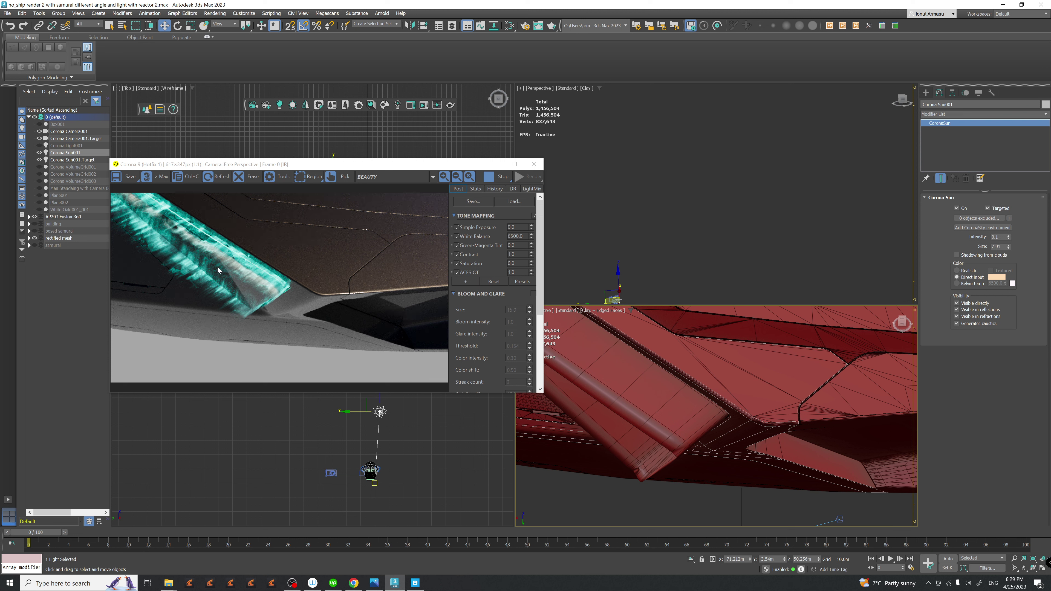
{"action": "left_click", "coordinate": [670, 430]}
{"action": "left_click", "coordinate": [59, 13]}
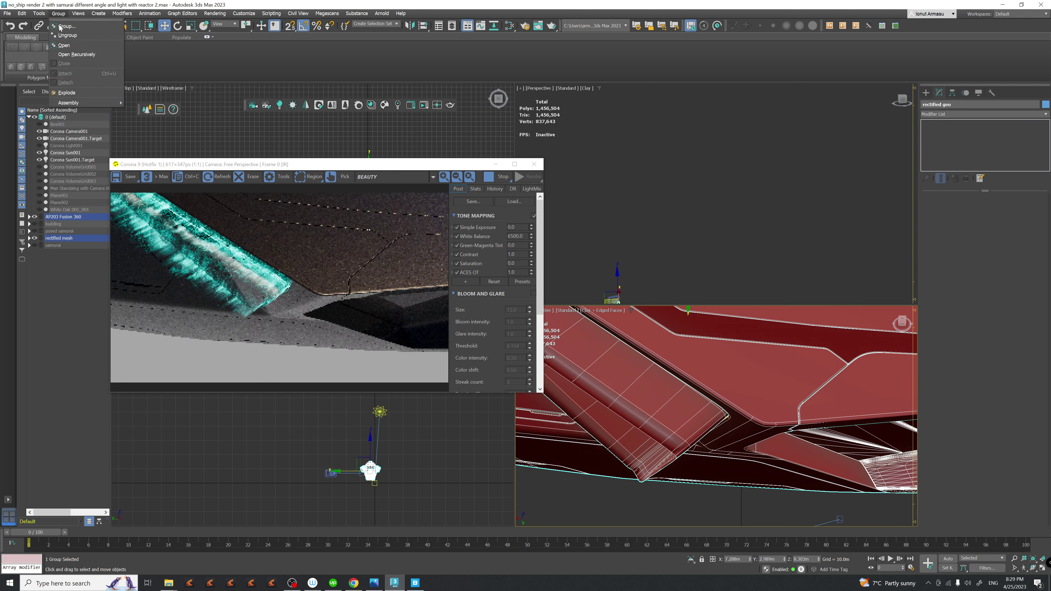
{"action": "left_click", "coordinate": [64, 45]}
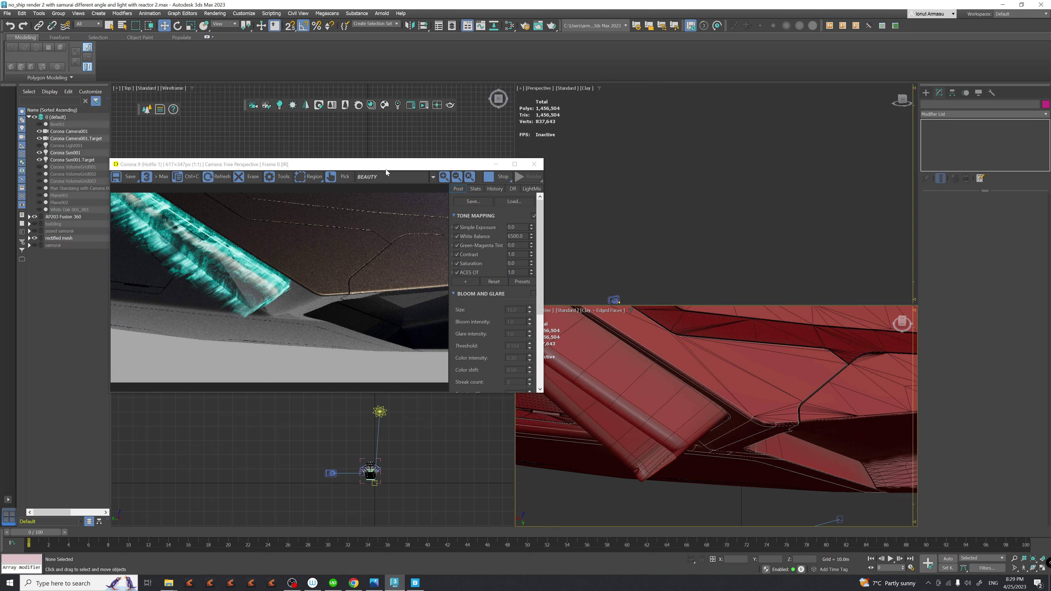
- Move the render window clear of the side panel and identify its parts reactor original003 and reactor original002 within the rectified mesh layer
{"action": "left_click_drag", "start_coordinate": [386, 167], "coordinate": [454, 120]}
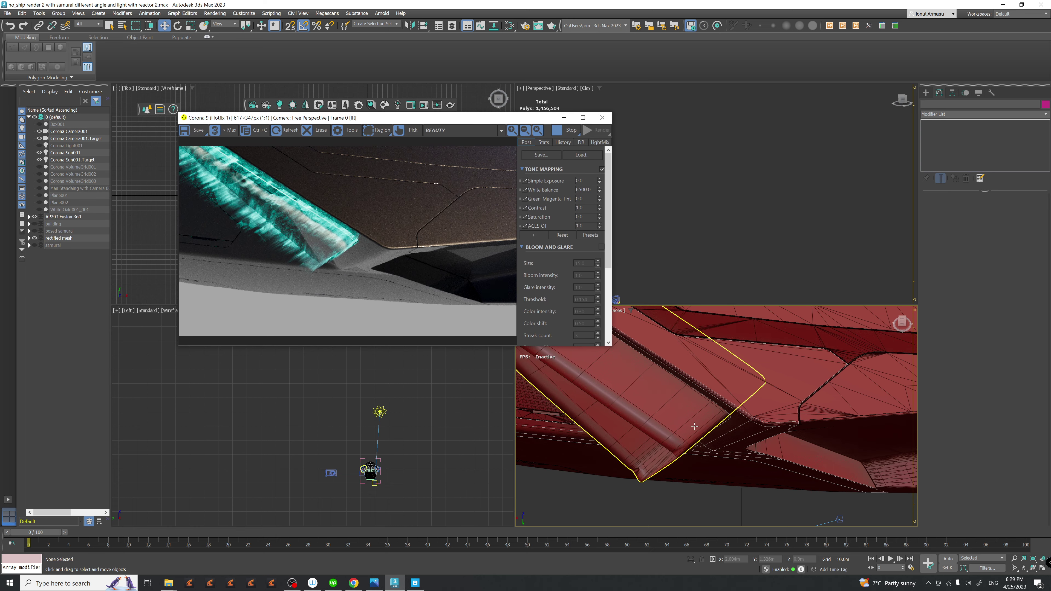
{"action": "left_click", "coordinate": [675, 435]}
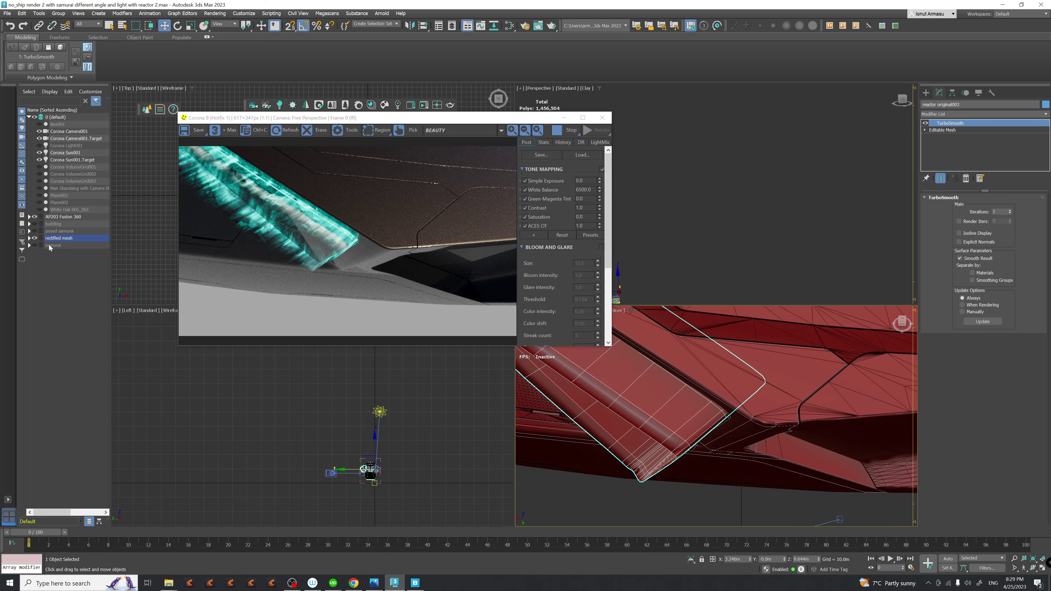
{"action": "left_click", "coordinate": [29, 238]}
{"action": "scroll", "coordinate": [74, 454], "scroll_direction": "down", "scroll_amount": 5}
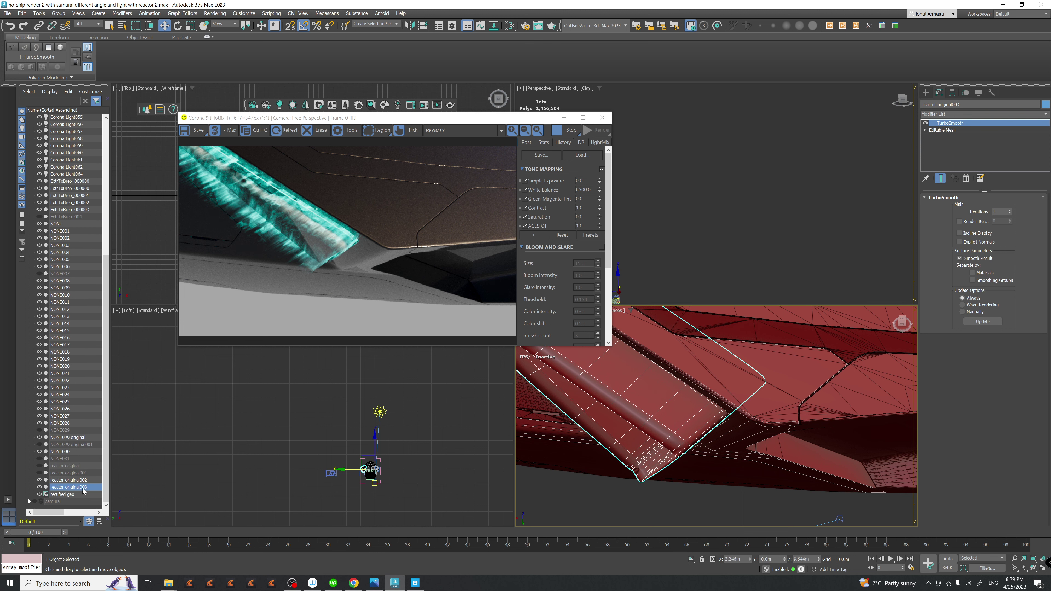
{"action": "left_click", "coordinate": [85, 480]}
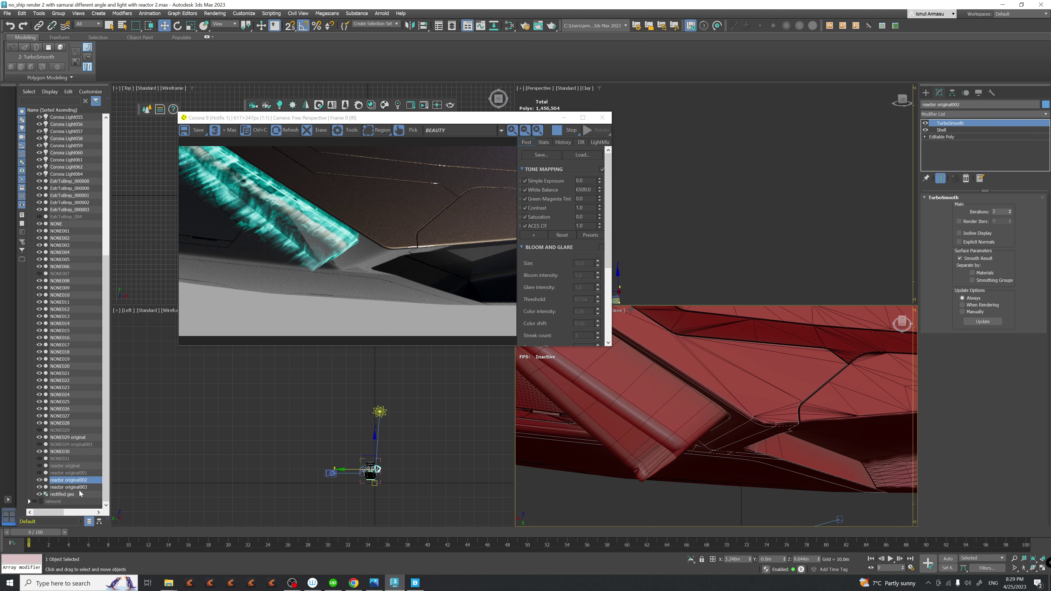
- Select the outer cover of the glowing side panel to identify which object it is
{"action": "key", "text": "z"}
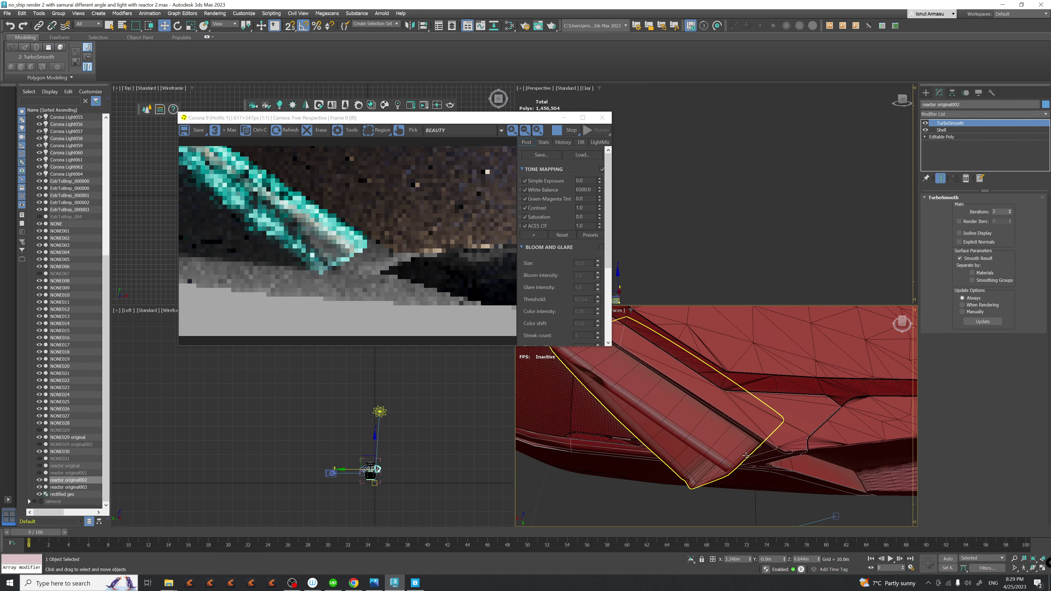
{"action": "middle_click_drag", "start_coordinate": [672, 420], "coordinate": [716, 446]}
{"action": "scroll", "coordinate": [745, 443], "scroll_direction": "up", "scroll_amount": 5}
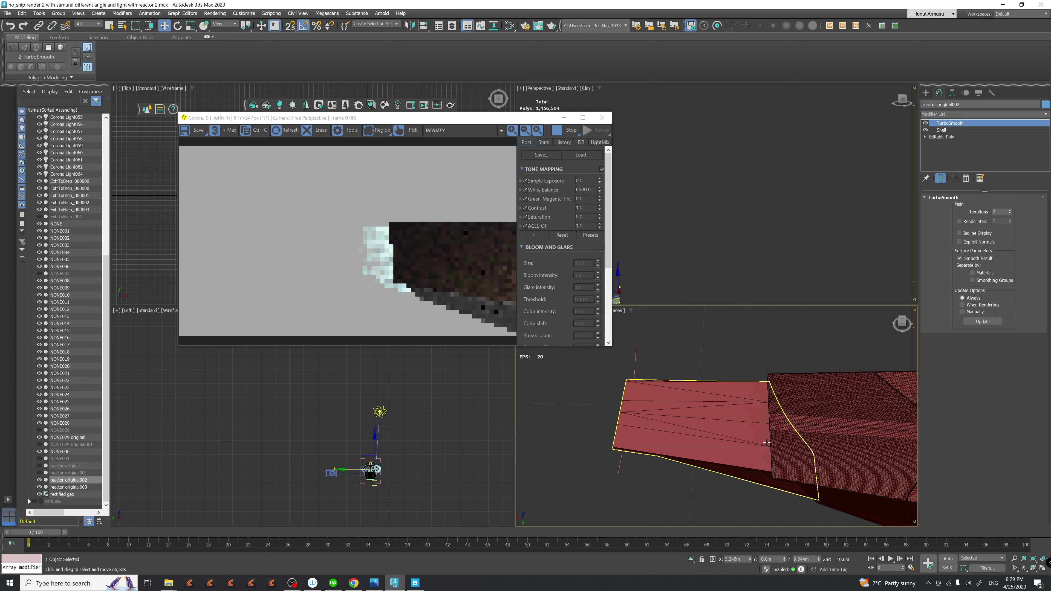
{"action": "left_click", "coordinate": [767, 444]}
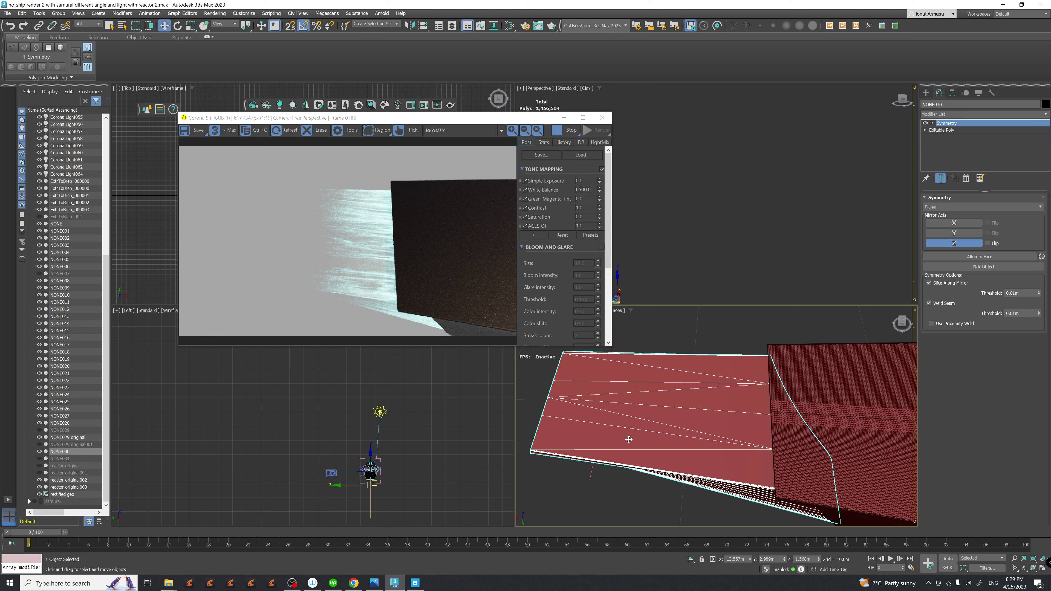
- Add NONE030 to Corona Sun001's list of objects excluded from its illumination
{"action": "left_click", "coordinate": [379, 412]}
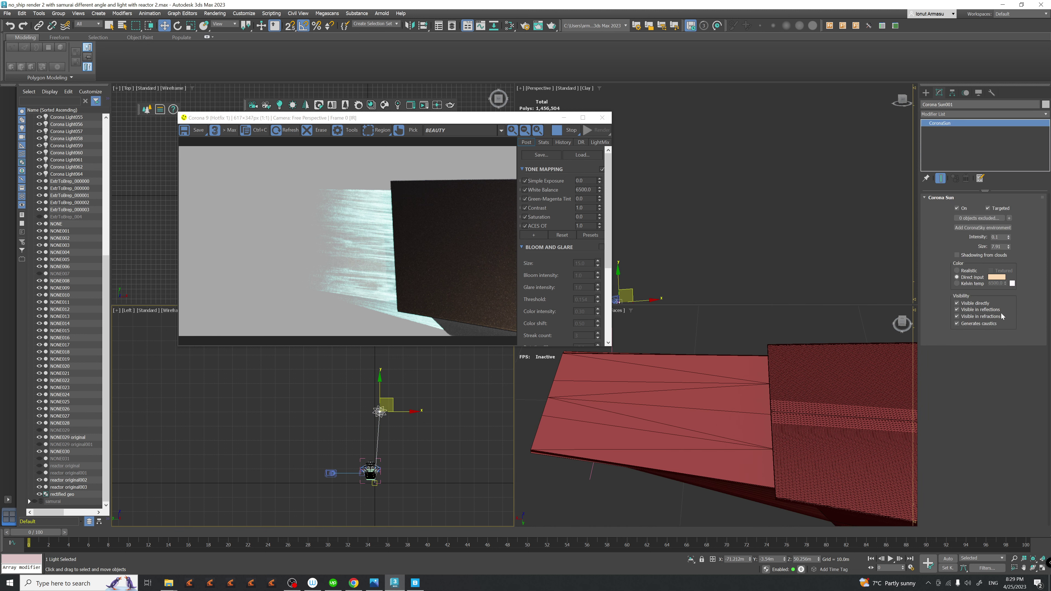
{"action": "left_click", "coordinate": [972, 218]}
{"action": "left_click", "coordinate": [652, 383]}
{"action": "scroll", "coordinate": [845, 451], "scroll_direction": "up", "scroll_amount": 5}
{"action": "middle_click_drag", "start_coordinate": [812, 467], "coordinate": [661, 378], "text": "alt"}
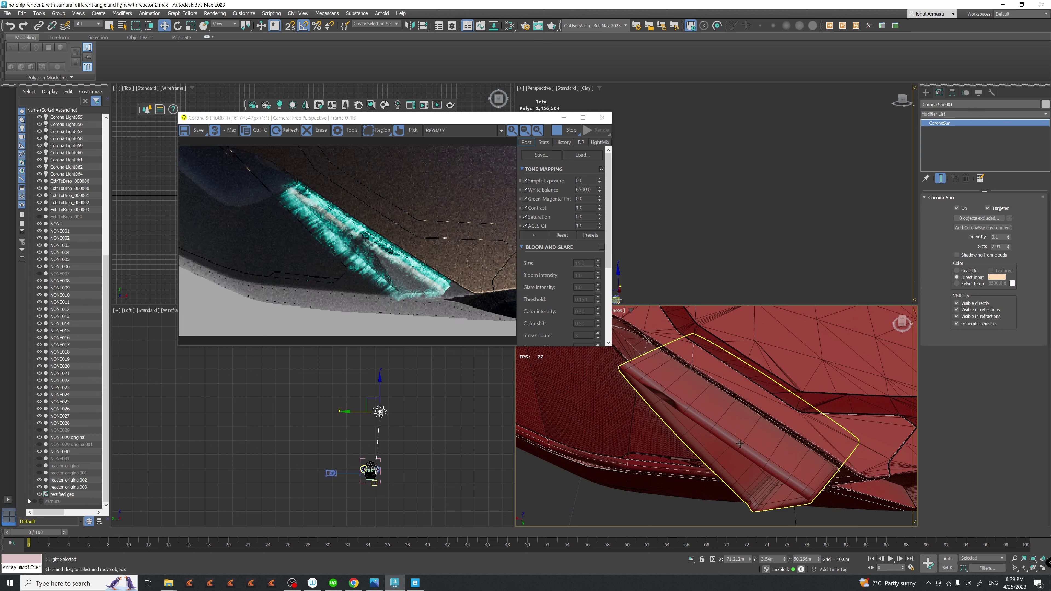
{"action": "scroll", "coordinate": [661, 378], "scroll_direction": "up", "scroll_amount": 3}
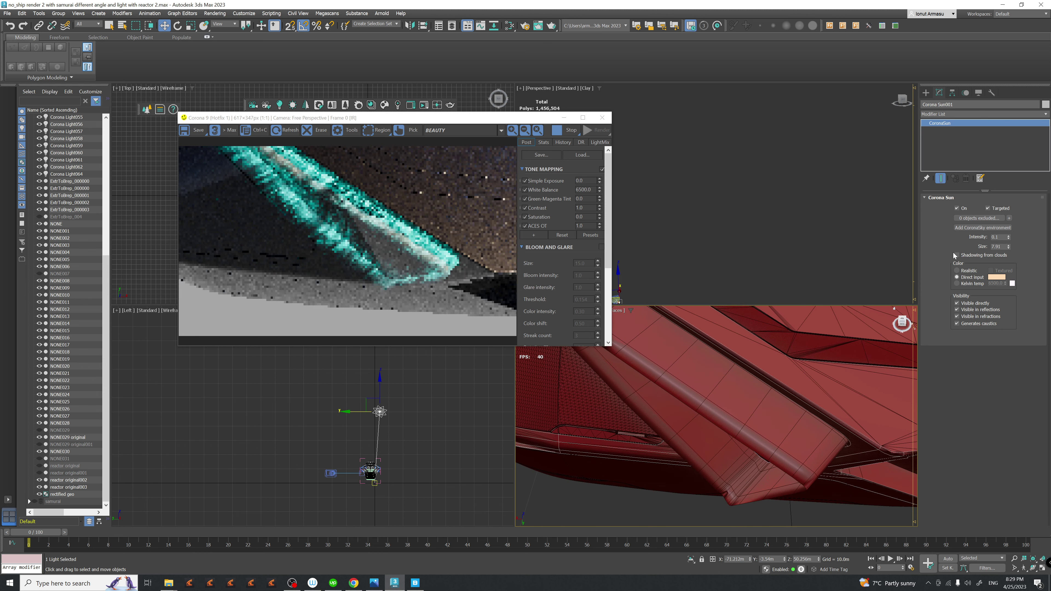
{"action": "left_click", "coordinate": [977, 218]}
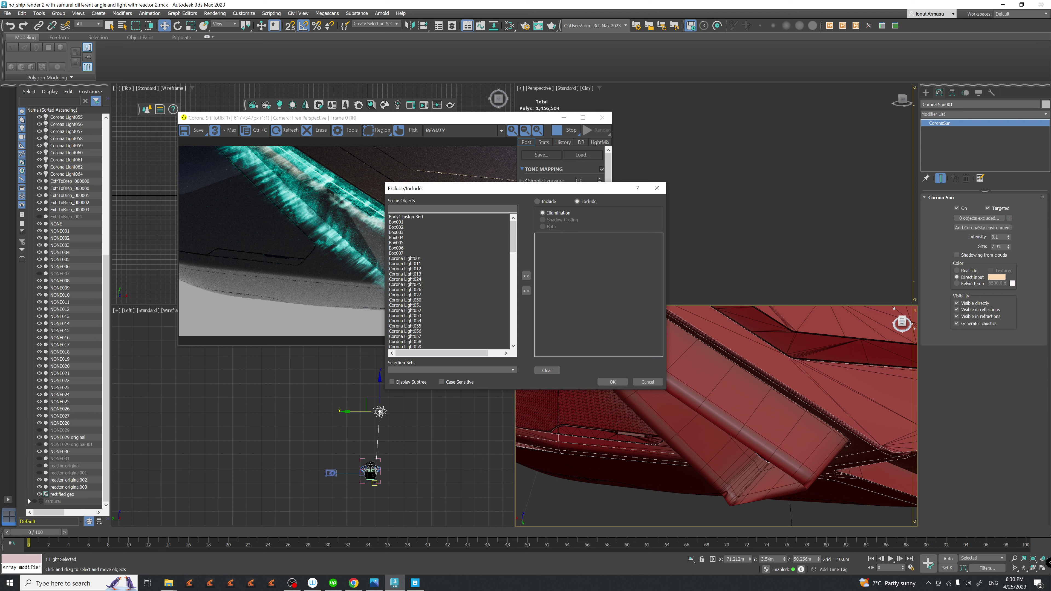
{"action": "type", "text": "none"}
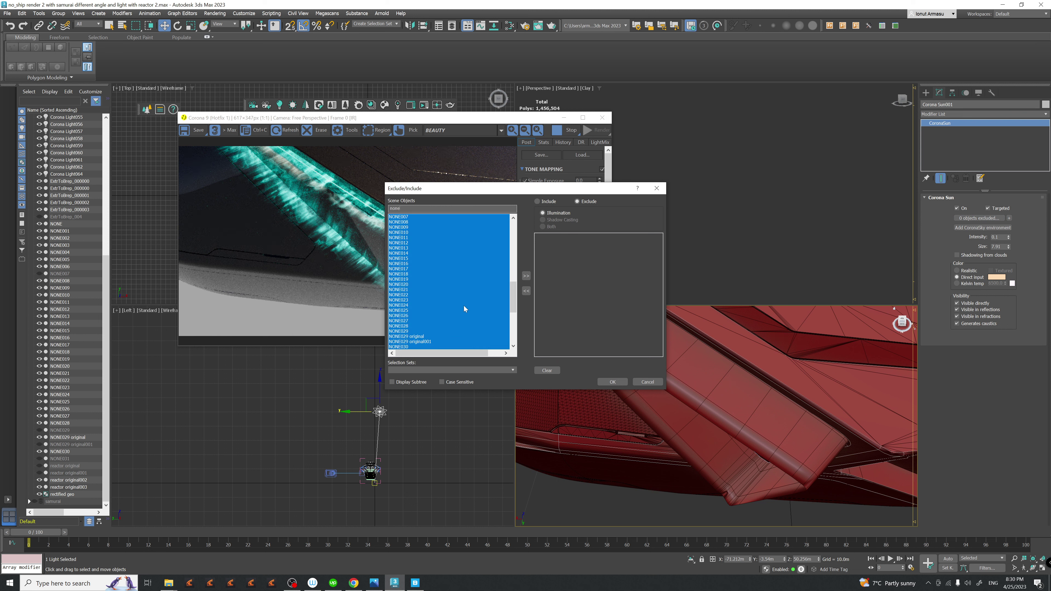
{"action": "left_click", "coordinate": [412, 346]}
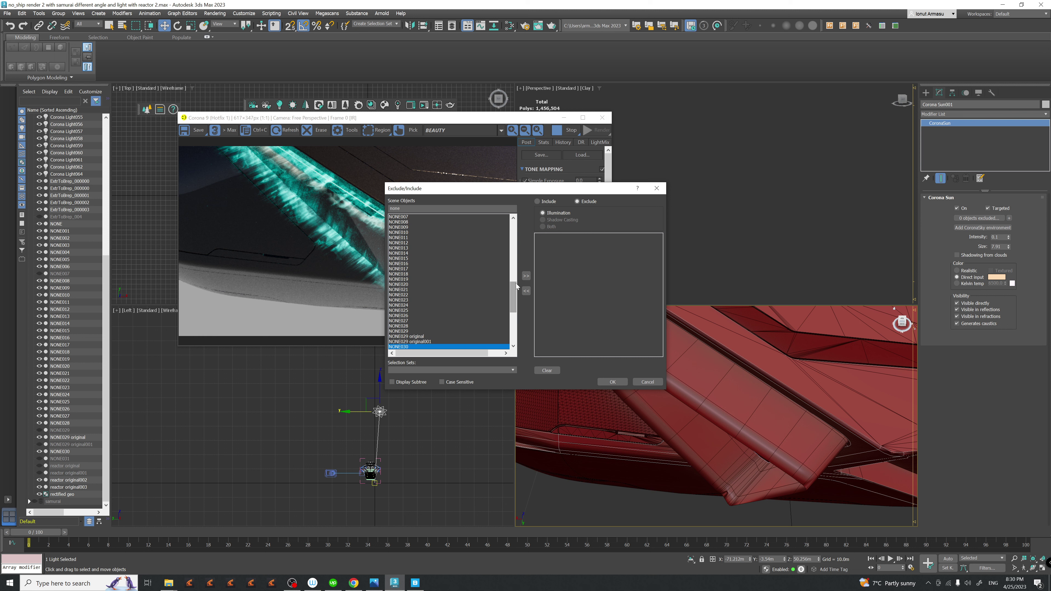
{"action": "left_click", "coordinate": [526, 276]}
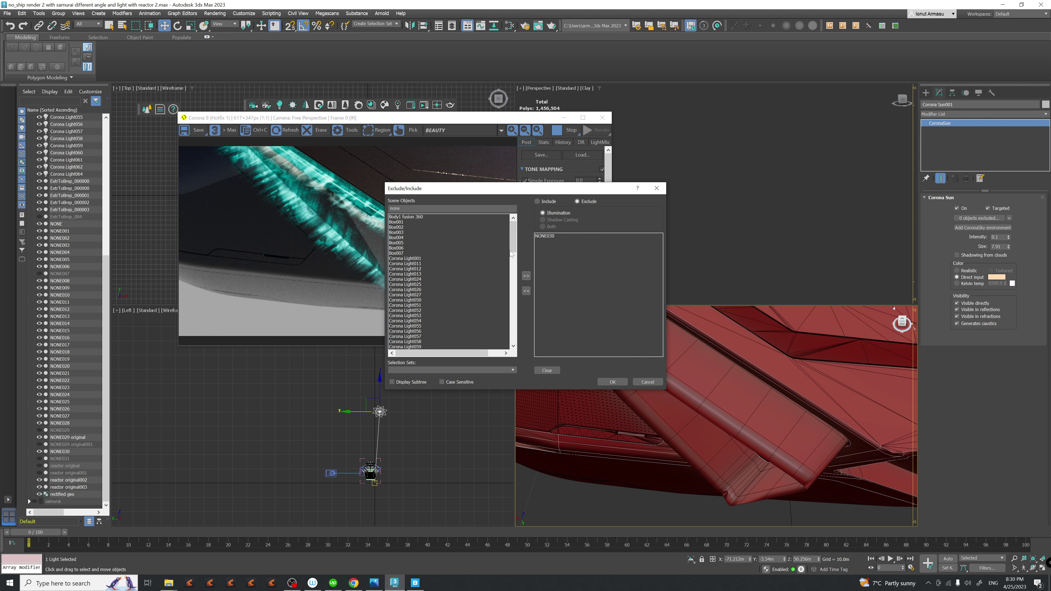
- Find the reactor objects in the sun's exclusion dialog and add reactor original002 to the excluded list
{"action": "left_click_drag", "start_coordinate": [512, 254], "coordinate": [513, 347]}
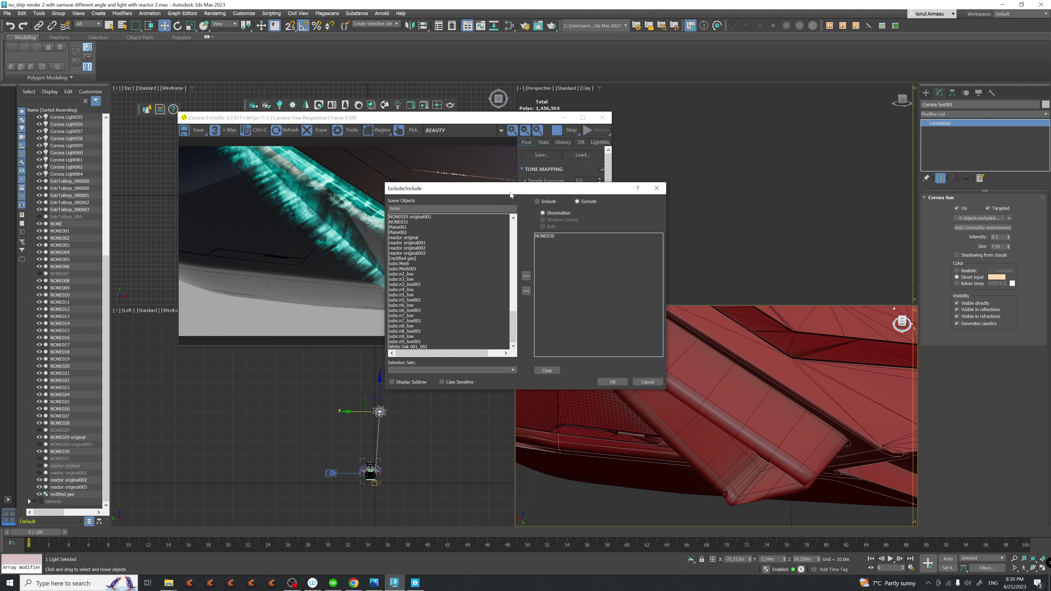
{"action": "left_click_drag", "start_coordinate": [511, 195], "coordinate": [659, 209]}
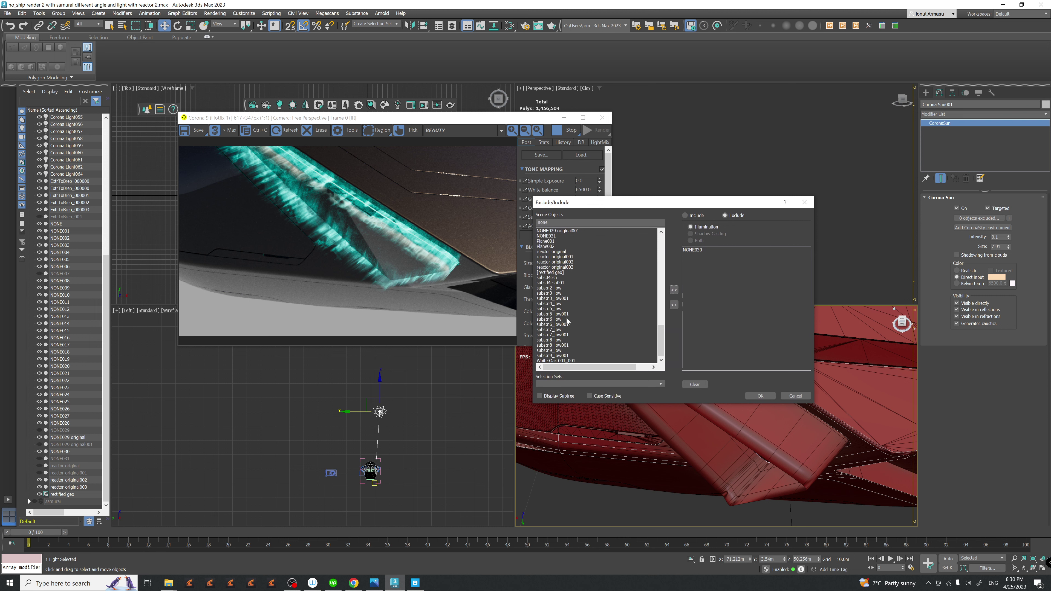
{"action": "left_click", "coordinate": [572, 223]}
{"action": "type", "text": "react"}
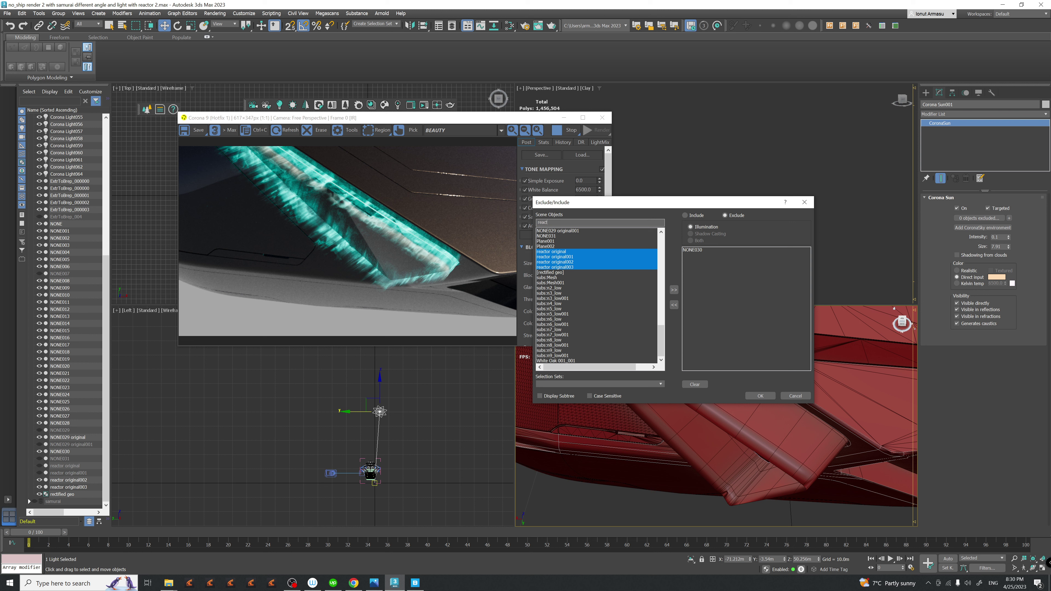
{"action": "type", "text": "oer"}
{"action": "key", "text": "BackSpace"}
{"action": "key", "text": "BackSpace"}
{"action": "left_click", "coordinate": [559, 261]}
{"action": "left_click", "coordinate": [675, 290]}
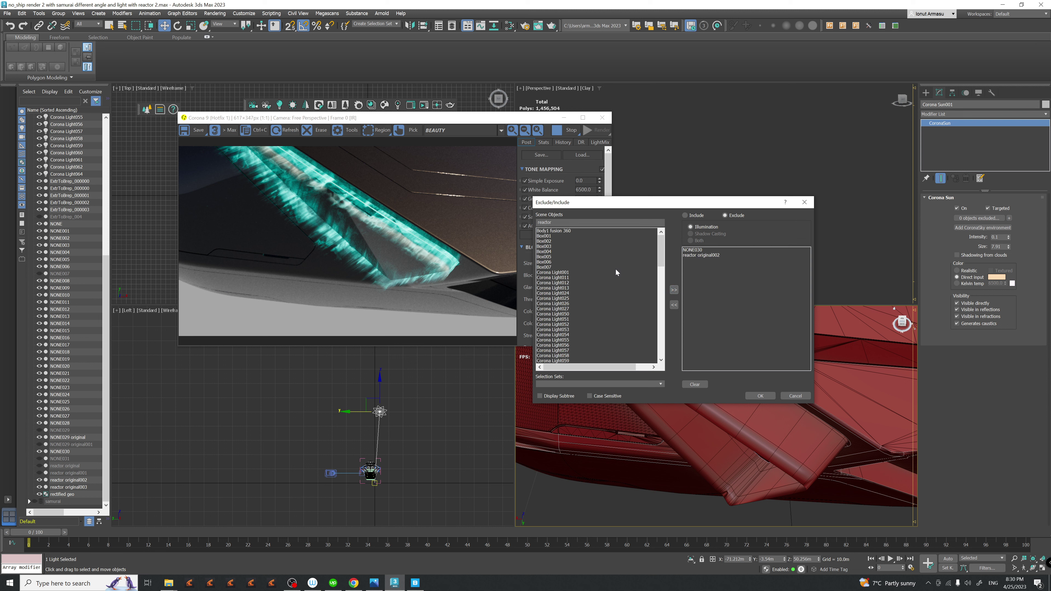
- Add reactor original003 to the sun's excluded objects and confirm the exclusion list
{"action": "left_click", "coordinate": [600, 222]}
{"action": "key", "text": "BackSpace"}
{"action": "scroll", "coordinate": [598, 350], "scroll_direction": "down", "scroll_amount": 4}
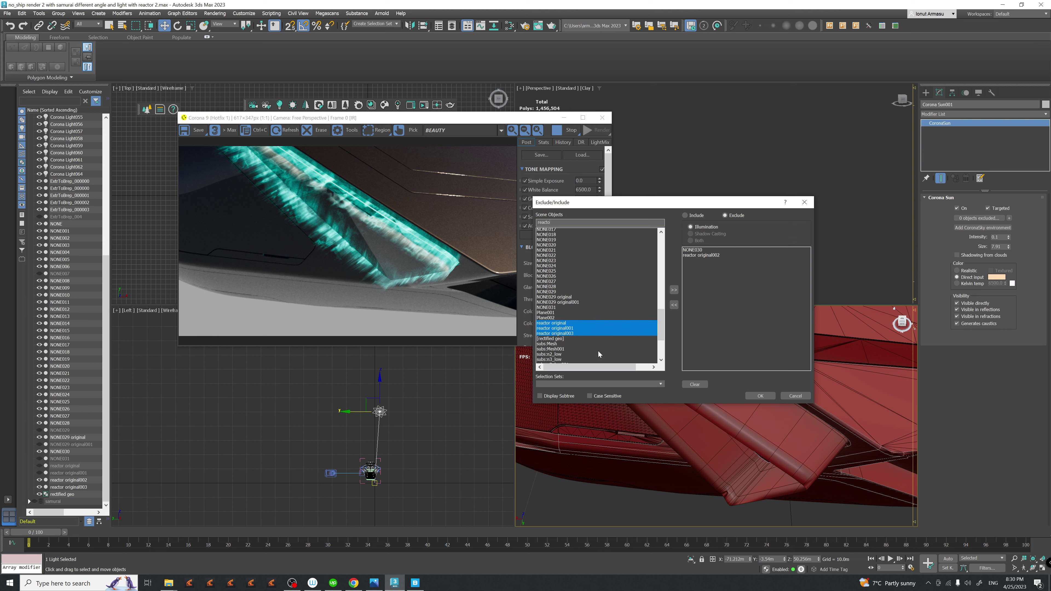
{"action": "left_click", "coordinate": [565, 304]}
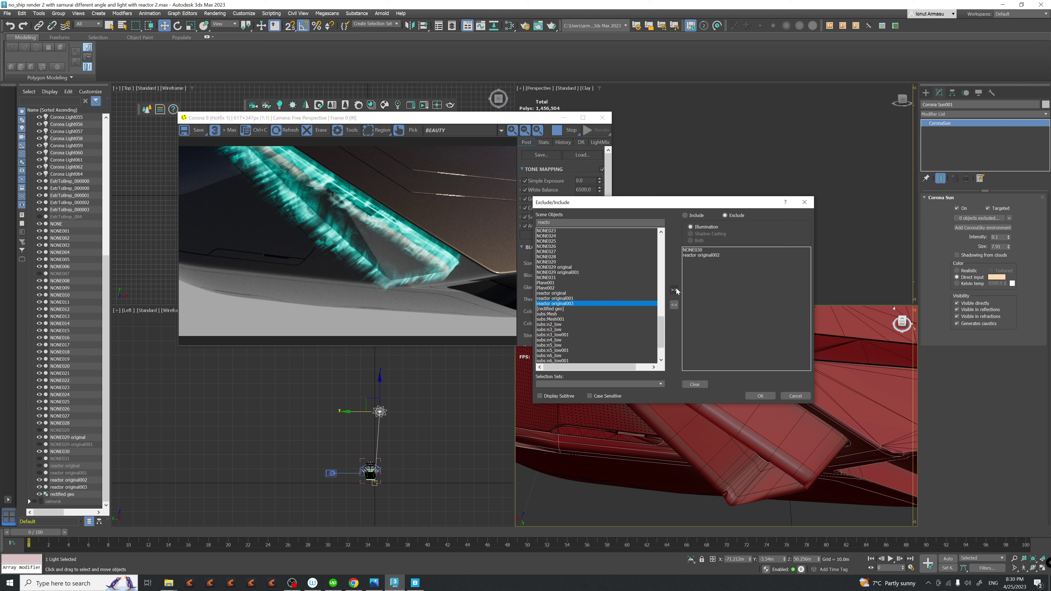
{"action": "left_click", "coordinate": [676, 291]}
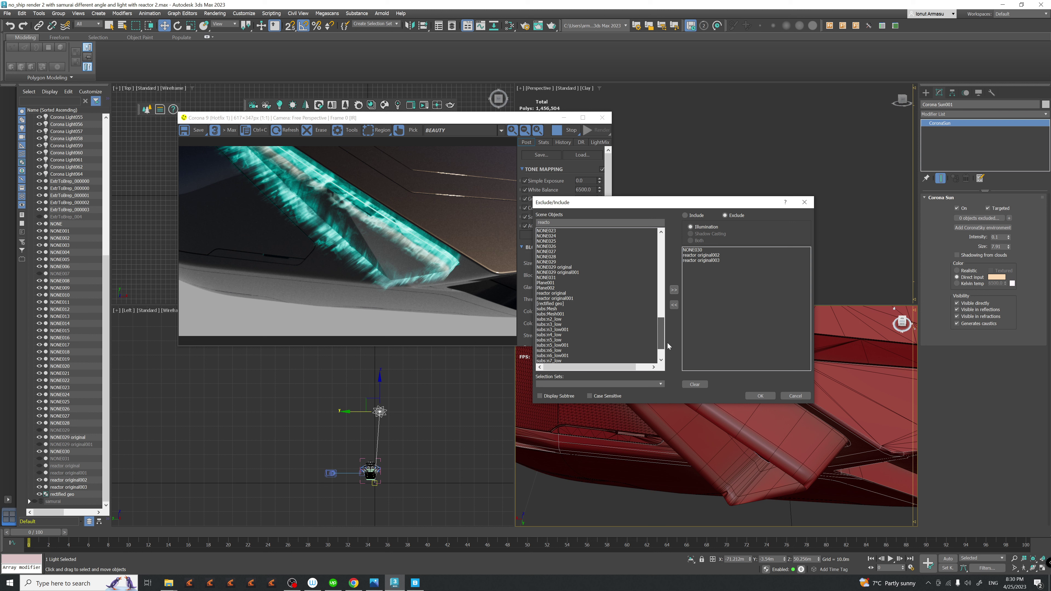
{"action": "left_click_drag", "start_coordinate": [668, 343], "coordinate": [675, 359]}
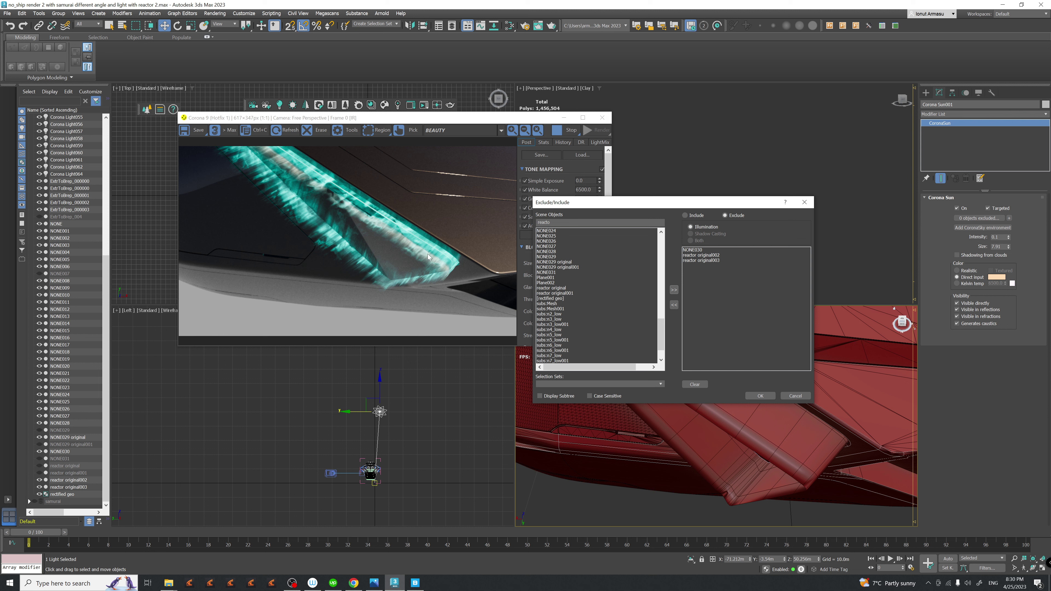
{"action": "left_click", "coordinate": [760, 396]}
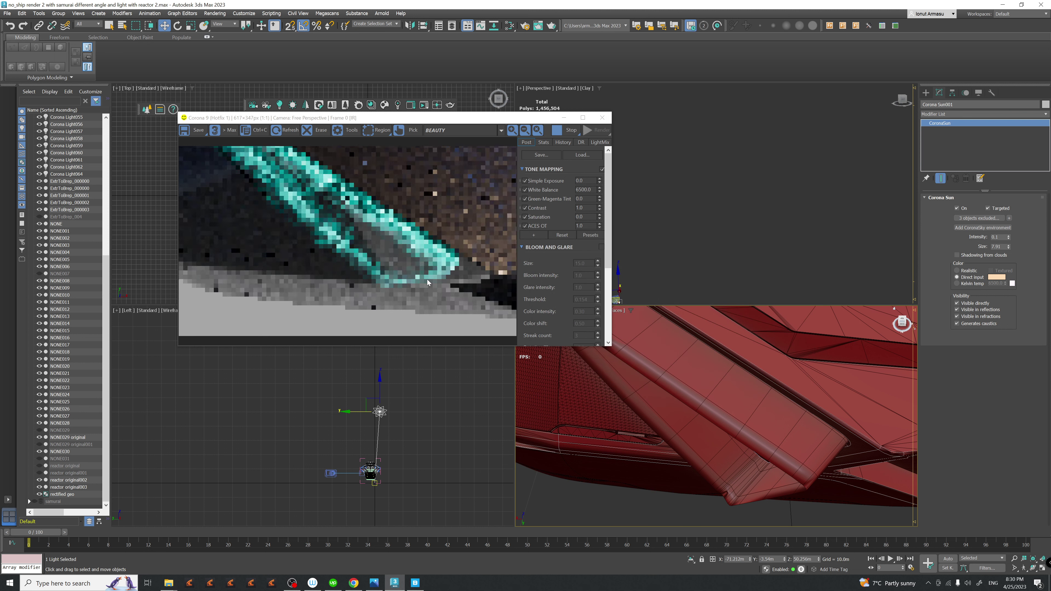
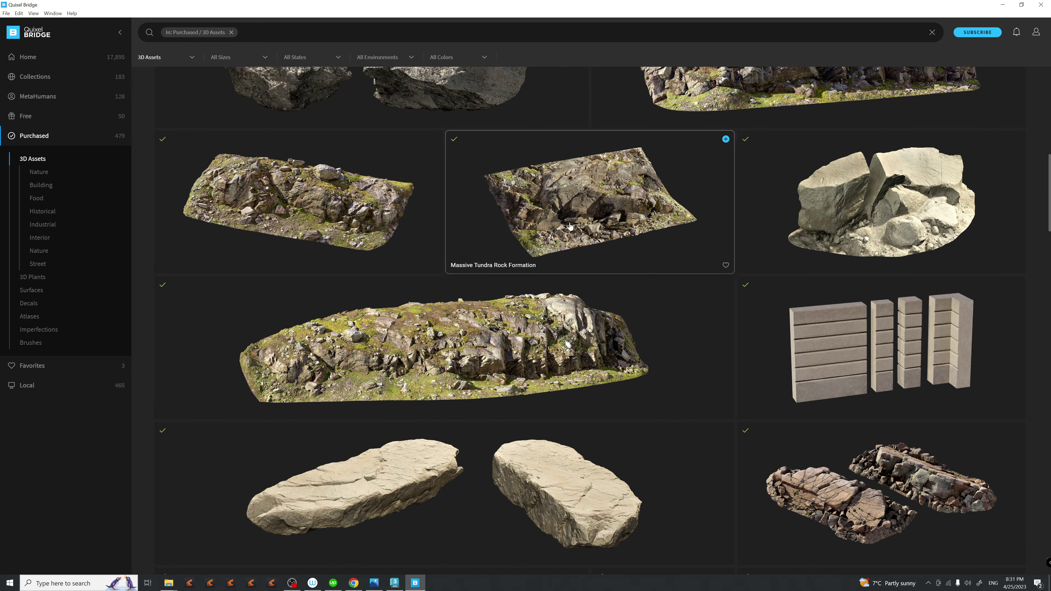
- Examine the dimensions of the Massive Tundra Rock Formation assets and the Tundra Boulder among the purchased 3D assets in Quixel Bridge
{"action": "left_click", "coordinate": [628, 217]}
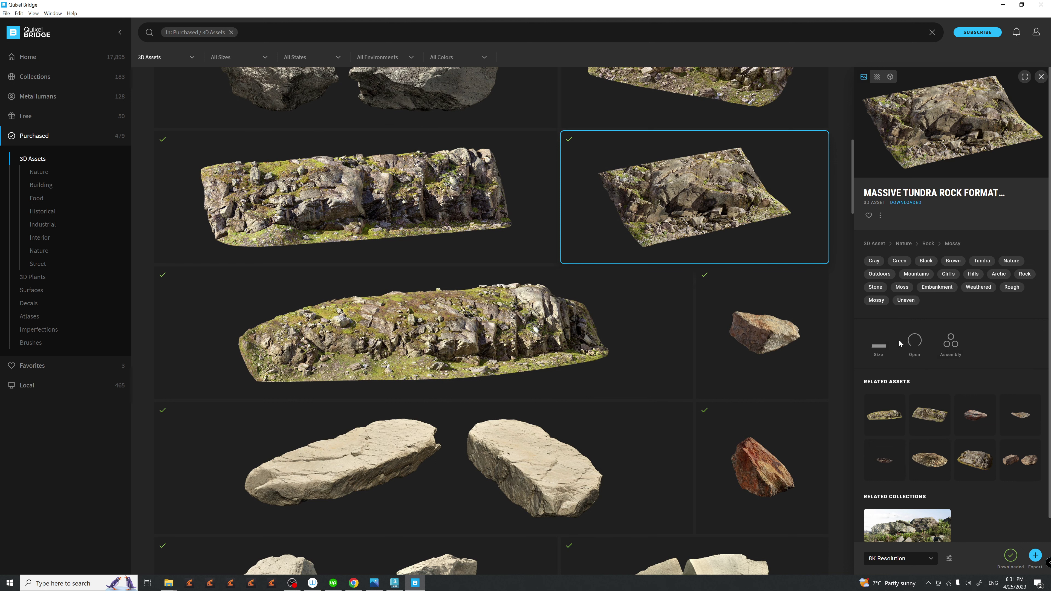
{"action": "scroll", "coordinate": [442, 265], "scroll_direction": "down", "scroll_amount": 2}
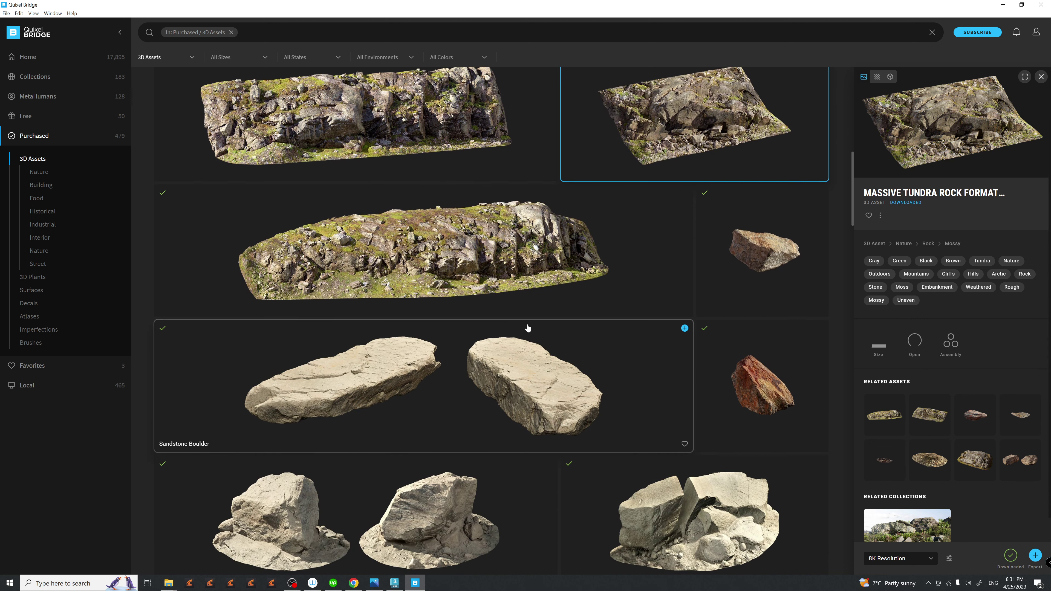
{"action": "left_click", "coordinate": [442, 260]}
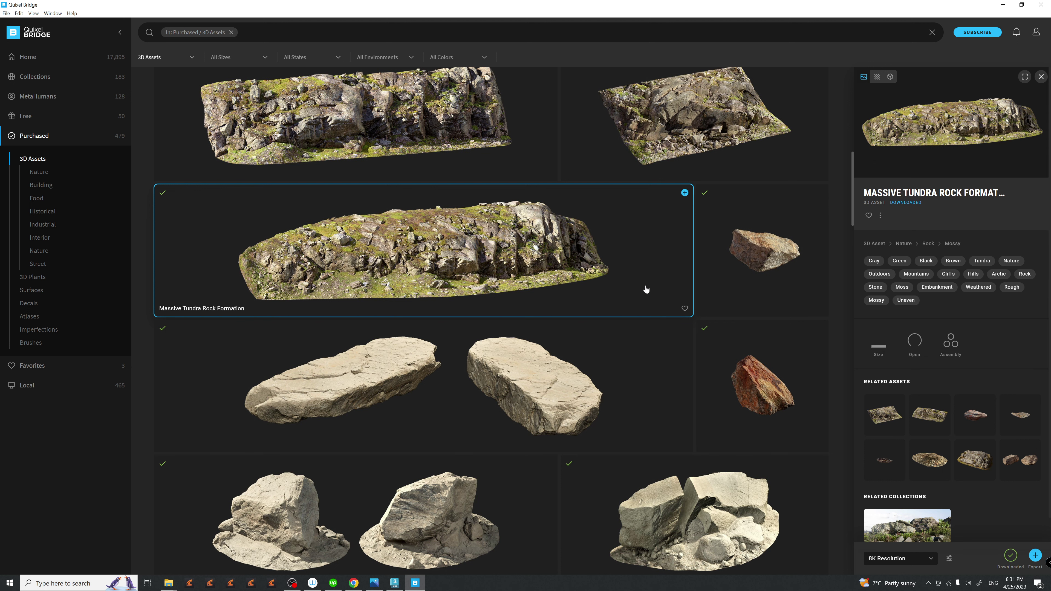
{"action": "scroll", "coordinate": [745, 221], "scroll_direction": "up", "scroll_amount": 2}
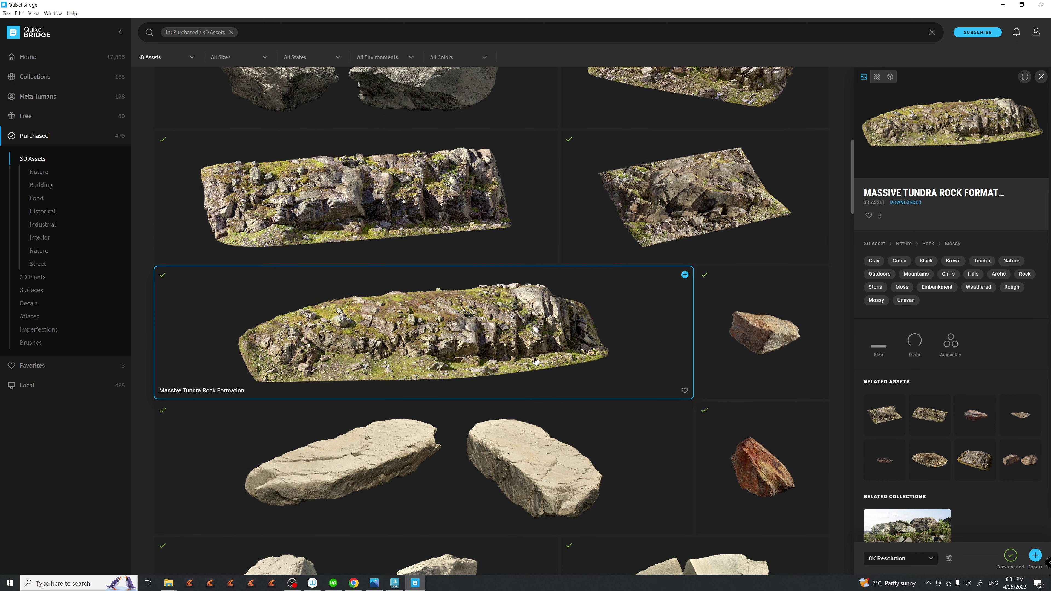
{"action": "scroll", "coordinate": [683, 350], "scroll_direction": "up", "scroll_amount": 4}
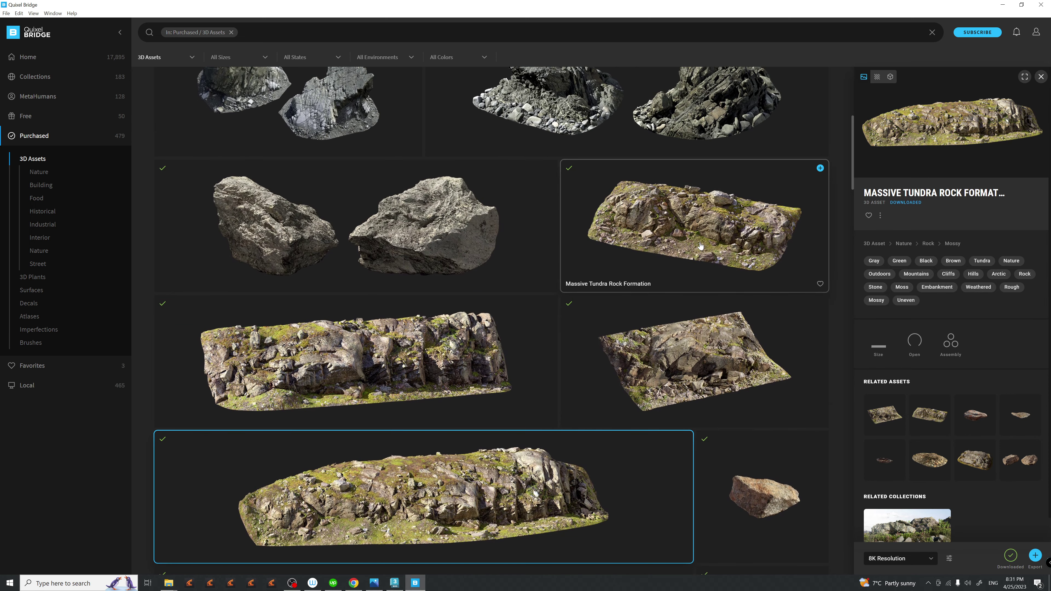
{"action": "left_click", "coordinate": [702, 235]}
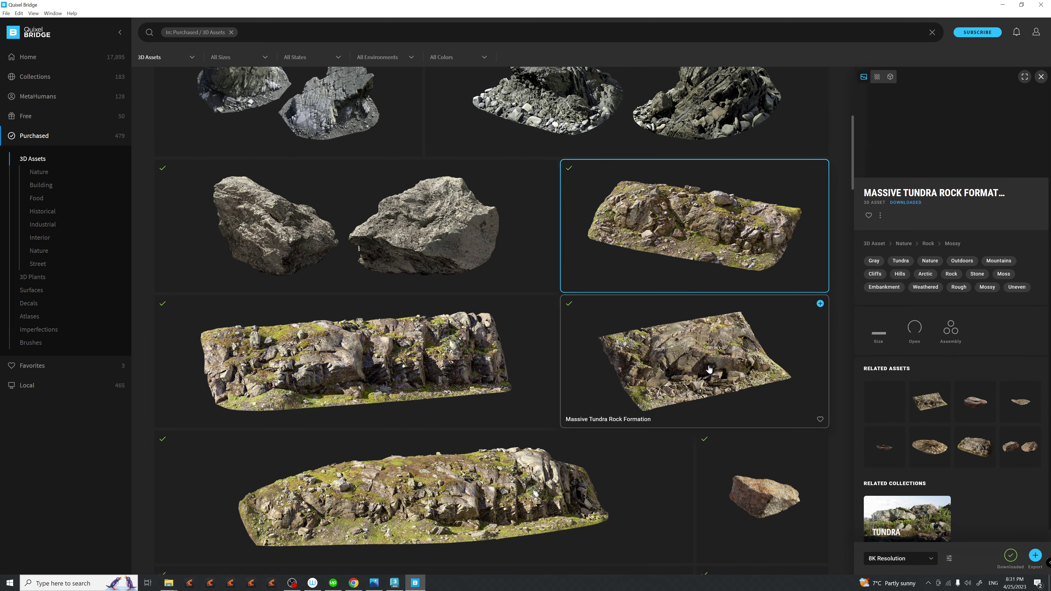
{"action": "left_click", "coordinate": [412, 257]}
{"action": "mouse_move", "coordinate": [875, 346]}
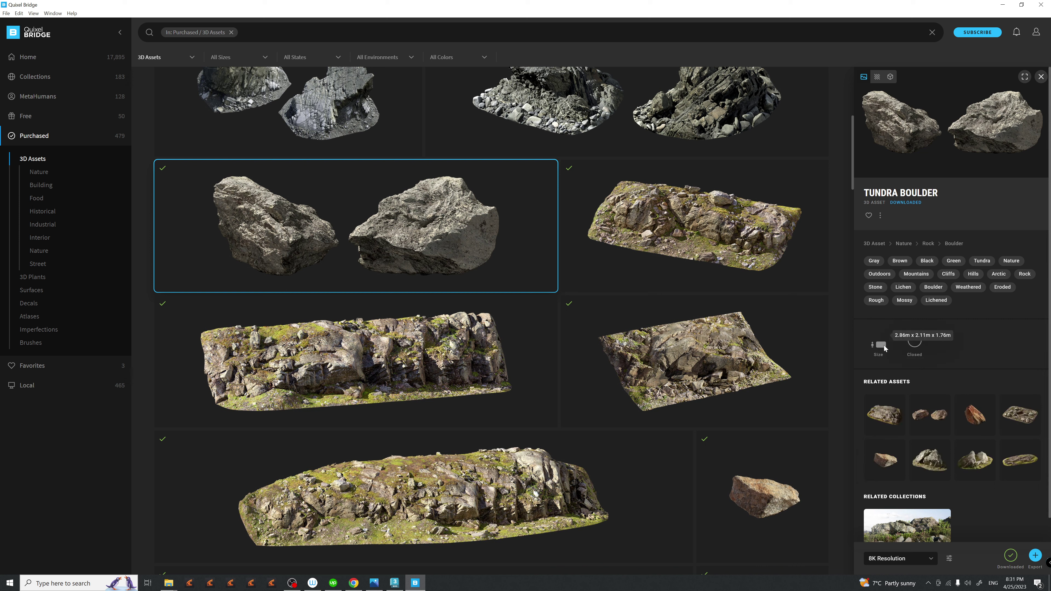
{"action": "left_click", "coordinate": [678, 225]}
{"action": "mouse_move", "coordinate": [880, 336]}
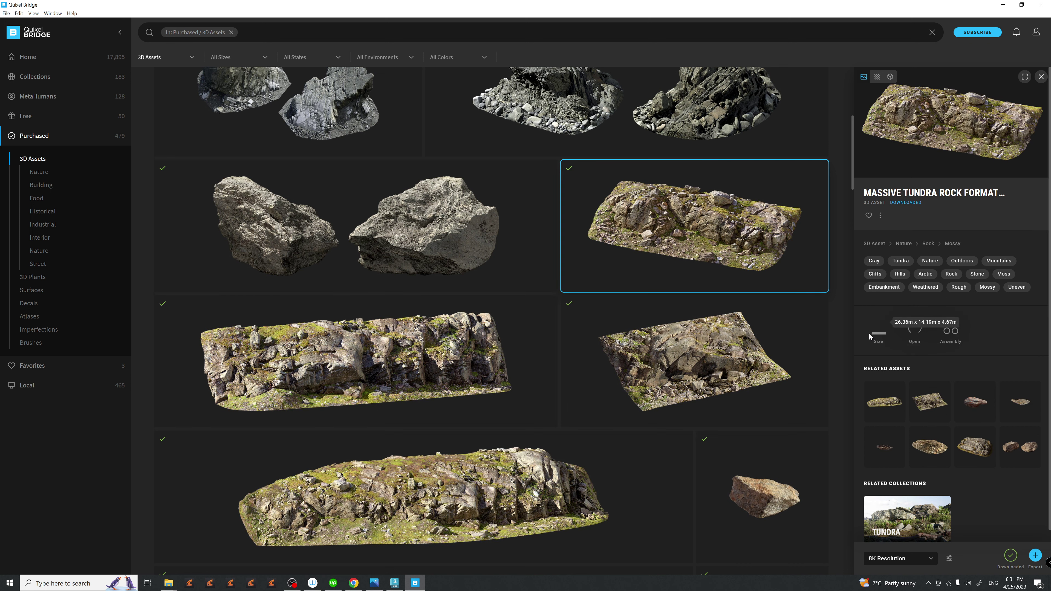
- Look through the purchased 3D assets for rock formations and cliffs, and bring up the details of a Huge Nordic Coastal Cliff
{"action": "scroll", "coordinate": [530, 352], "scroll_direction": "down", "scroll_amount": 5}
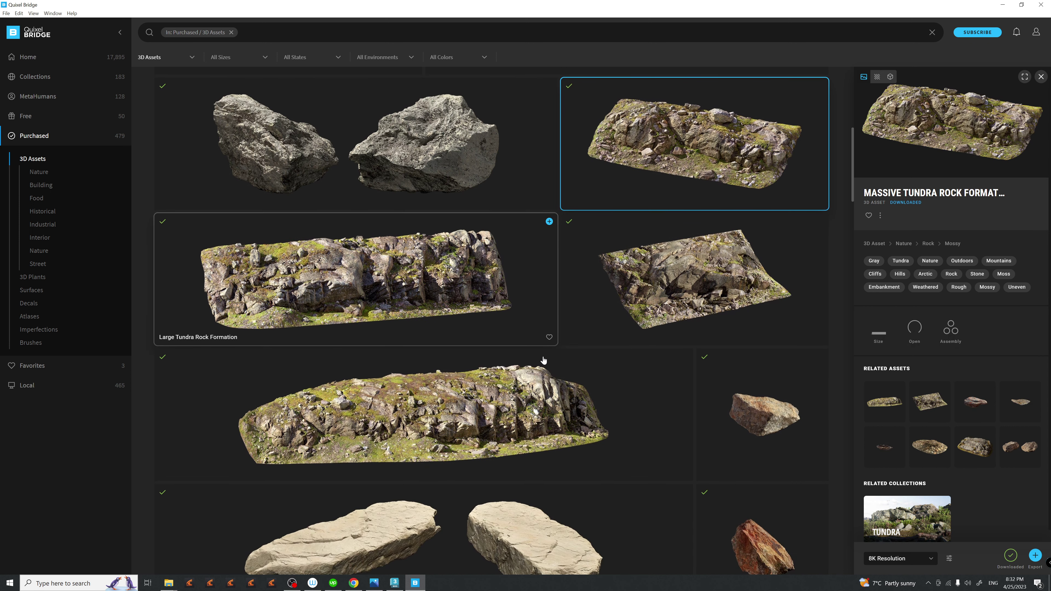
{"action": "scroll", "coordinate": [495, 360], "scroll_direction": "down", "scroll_amount": 12}
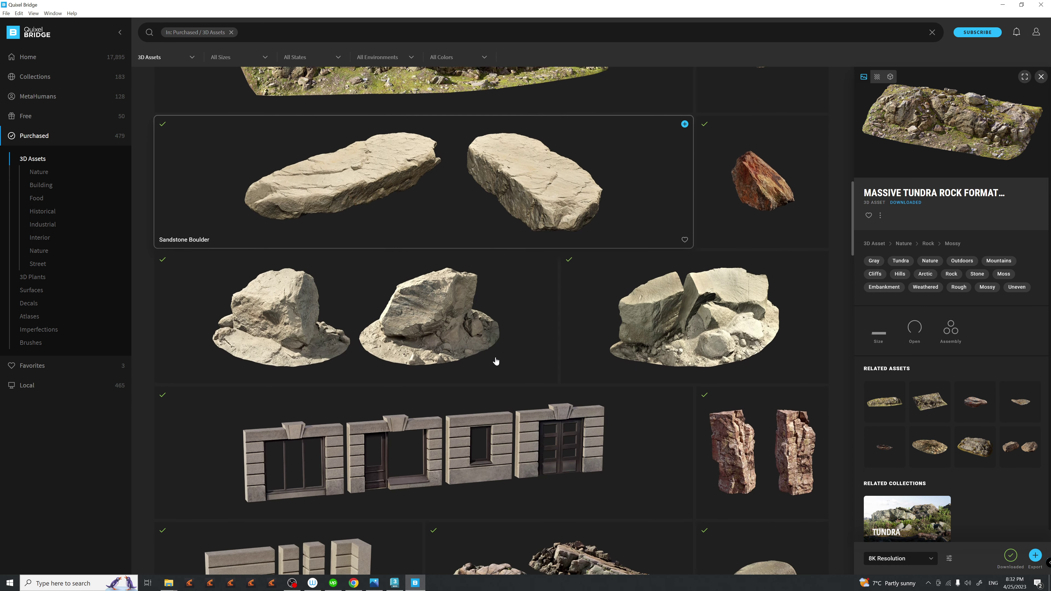
{"action": "scroll", "coordinate": [496, 360], "scroll_direction": "down", "scroll_amount": 13}
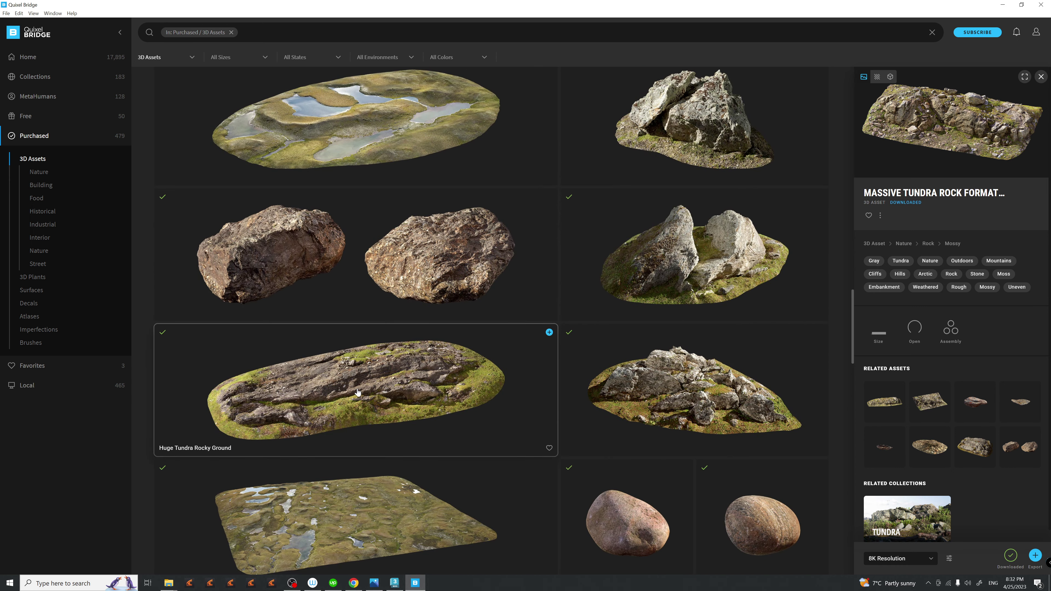
{"action": "scroll", "coordinate": [516, 396], "scroll_direction": "down", "scroll_amount": 13}
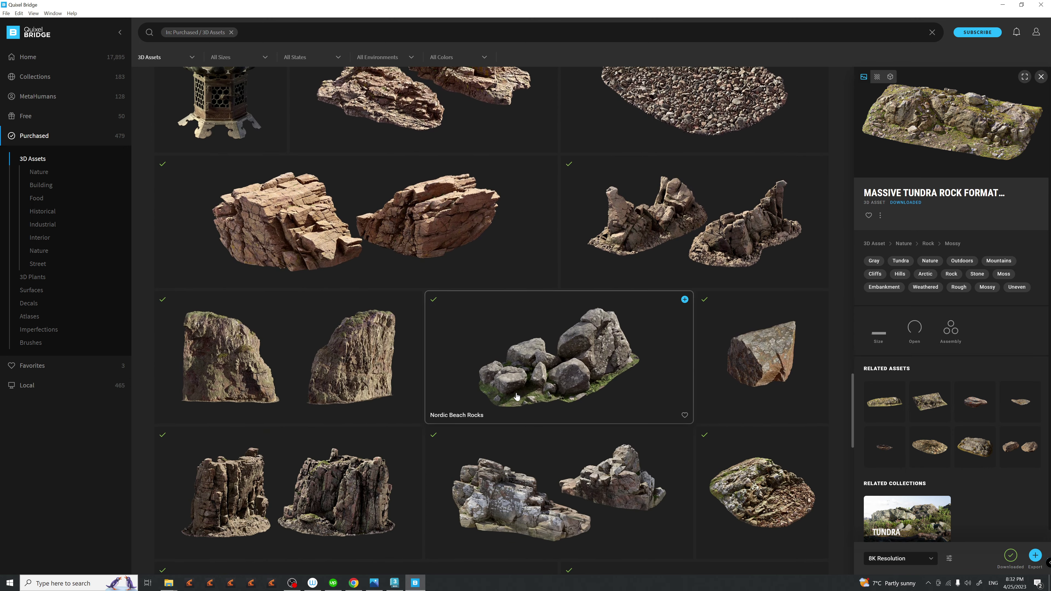
{"action": "scroll", "coordinate": [516, 396], "scroll_direction": "down", "scroll_amount": 13}
{"action": "scroll", "coordinate": [516, 396], "scroll_direction": "down", "scroll_amount": 4}
{"action": "scroll", "coordinate": [516, 396], "scroll_direction": "down", "scroll_amount": 6}
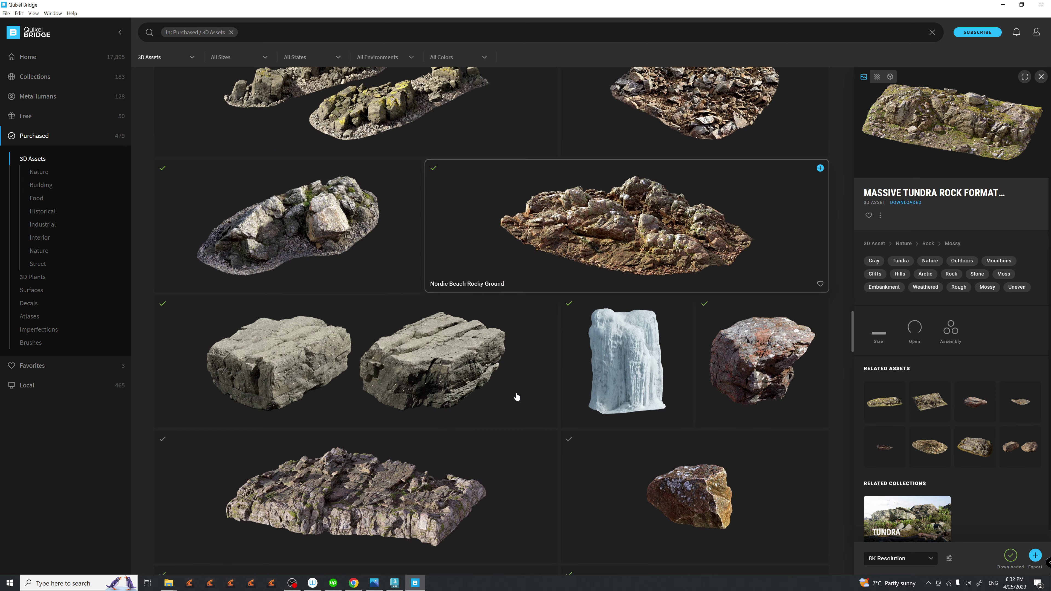
{"action": "scroll", "coordinate": [517, 397], "scroll_direction": "down", "scroll_amount": 3}
{"action": "scroll", "coordinate": [516, 397], "scroll_direction": "down", "scroll_amount": 12}
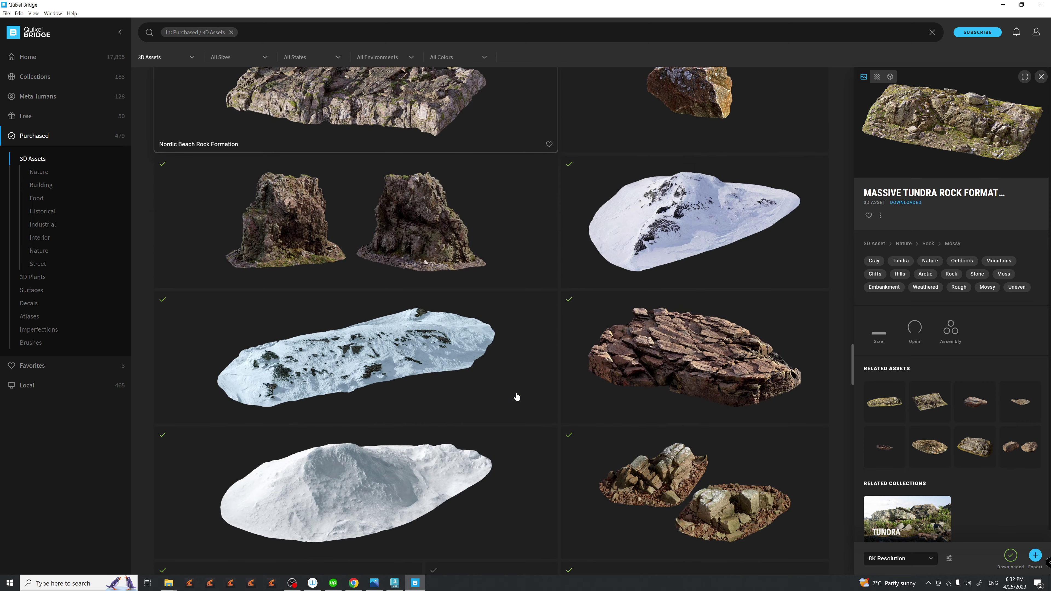
{"action": "scroll", "coordinate": [517, 397], "scroll_direction": "down", "scroll_amount": 12}
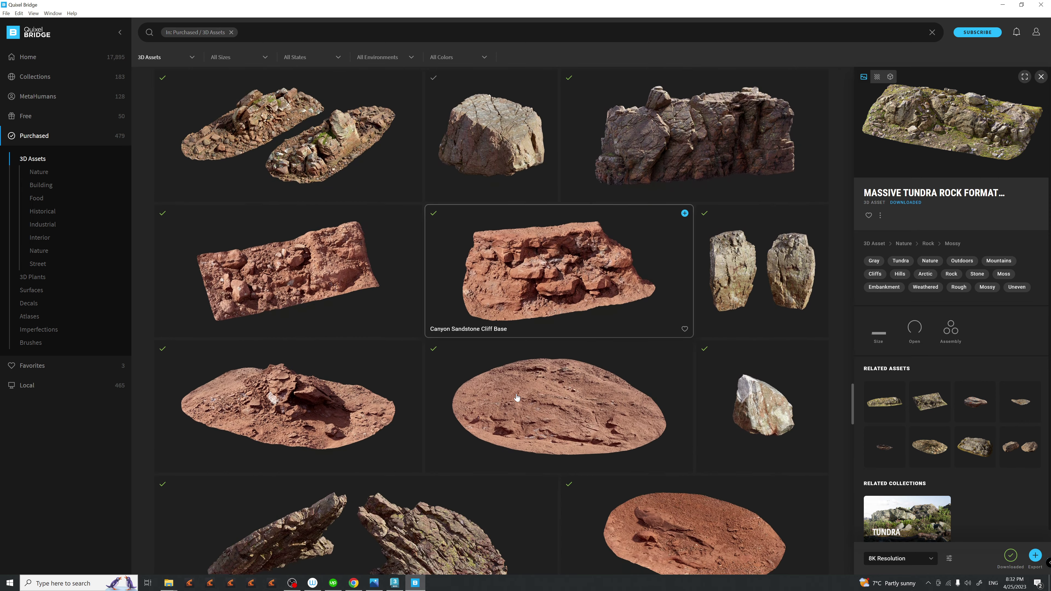
{"action": "scroll", "coordinate": [517, 398], "scroll_direction": "down", "scroll_amount": 12}
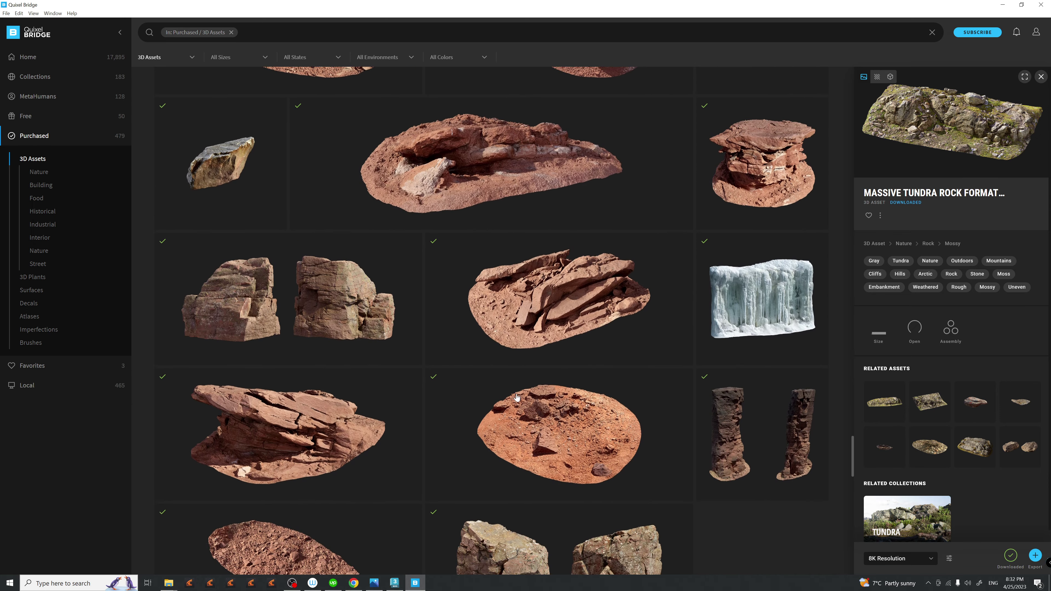
{"action": "scroll", "coordinate": [518, 398], "scroll_direction": "down", "scroll_amount": 12}
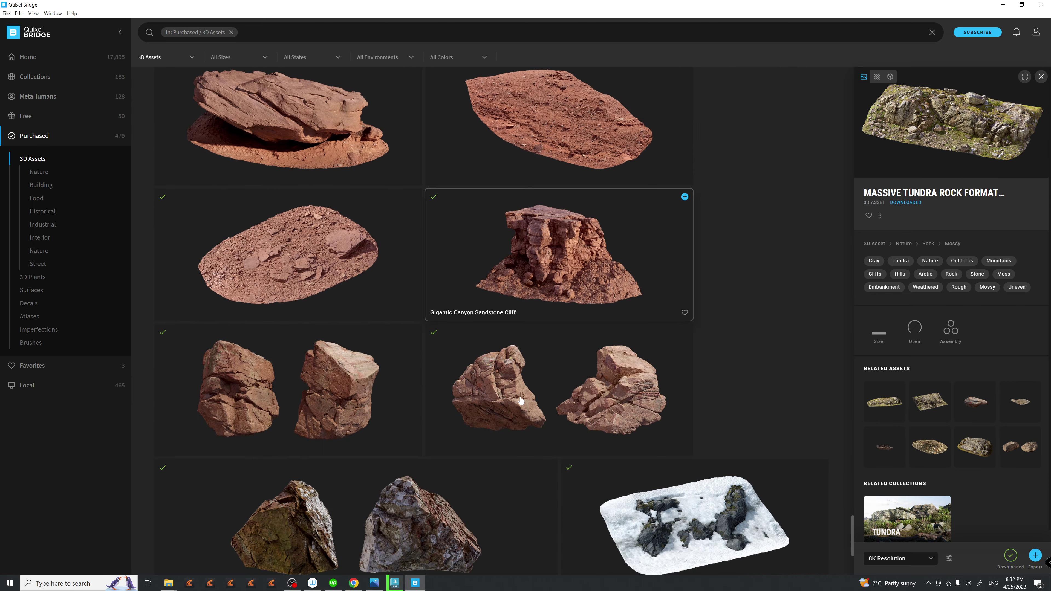
{"action": "scroll", "coordinate": [521, 401], "scroll_direction": "down", "scroll_amount": 11}
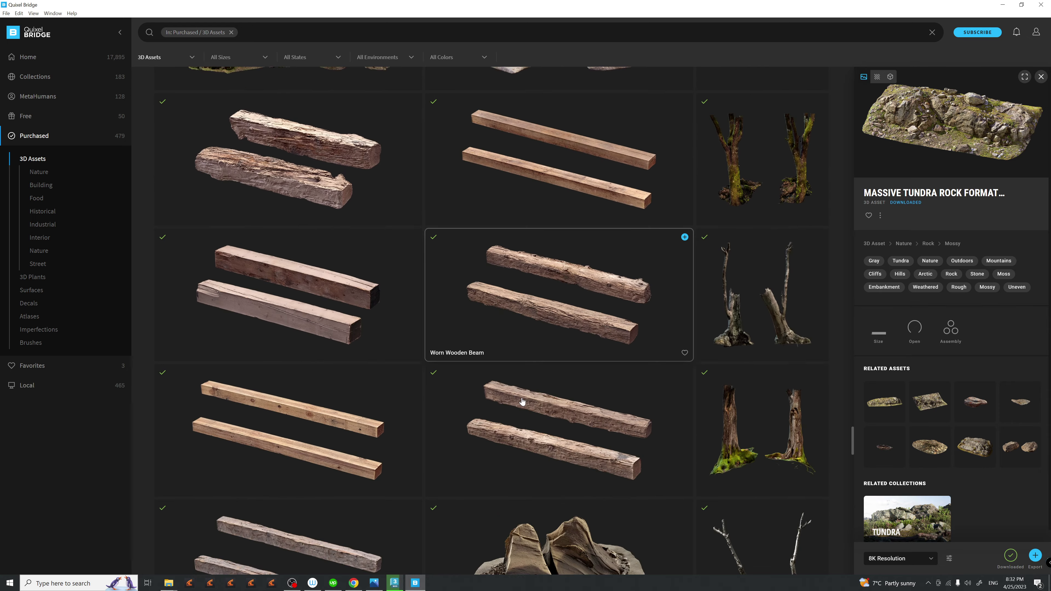
{"action": "scroll", "coordinate": [521, 401], "scroll_direction": "up", "scroll_amount": 14}
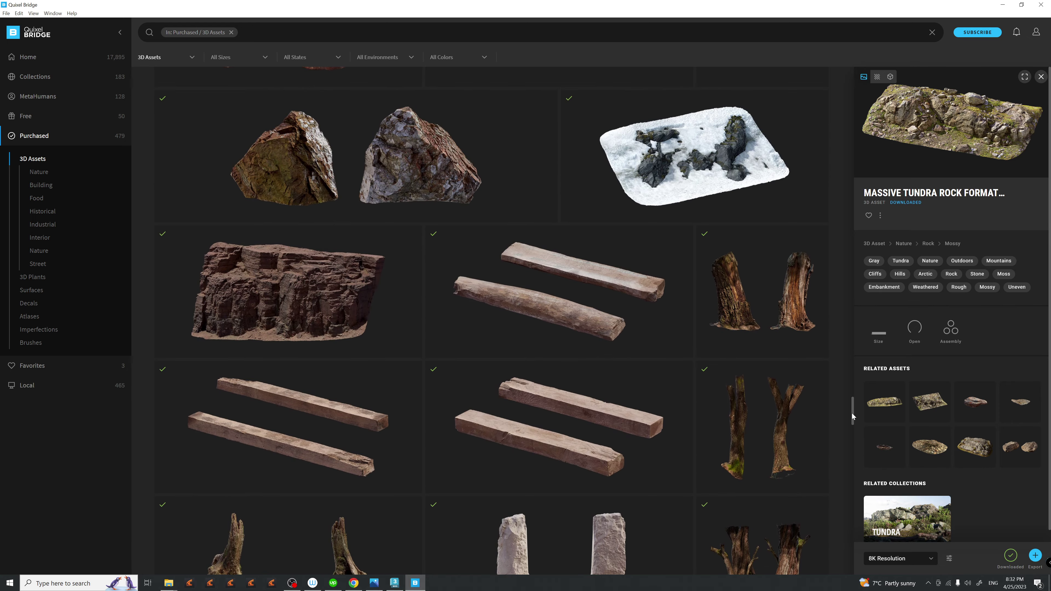
{"action": "left_click_drag", "start_coordinate": [854, 414], "coordinate": [846, 212]}
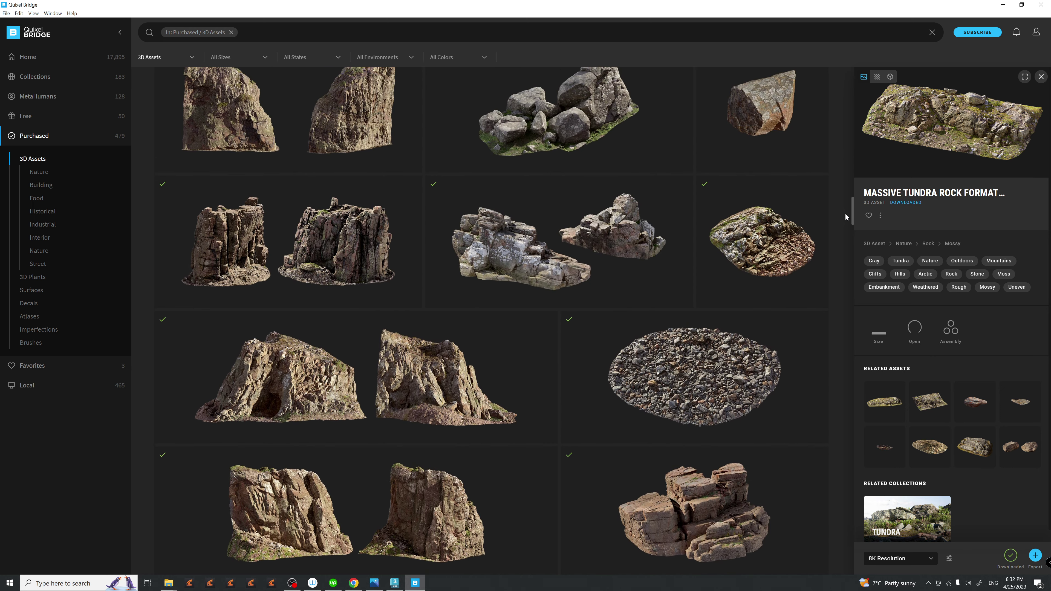
{"action": "left_click", "coordinate": [331, 370]}
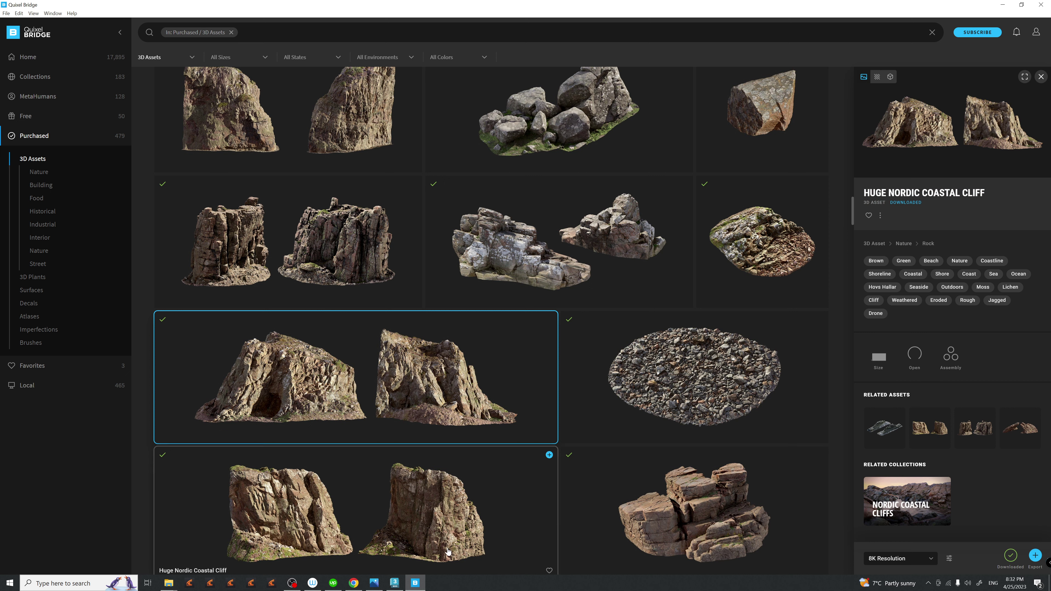
- Switch to 3ds Max, close the Corona render window and save the scene
{"action": "left_click", "coordinate": [398, 583]}
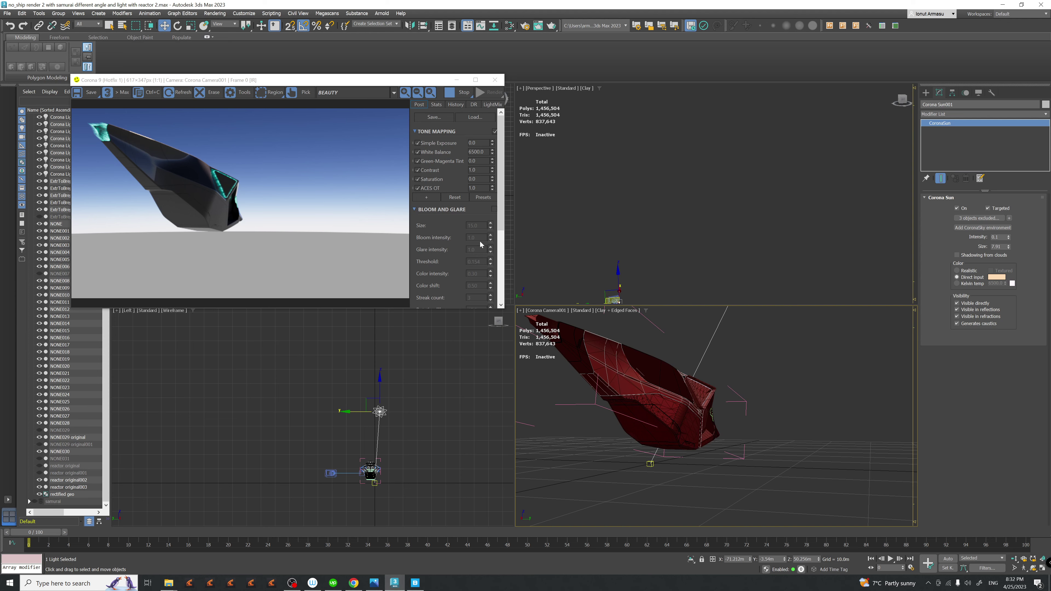
{"action": "left_click", "coordinate": [495, 80]}
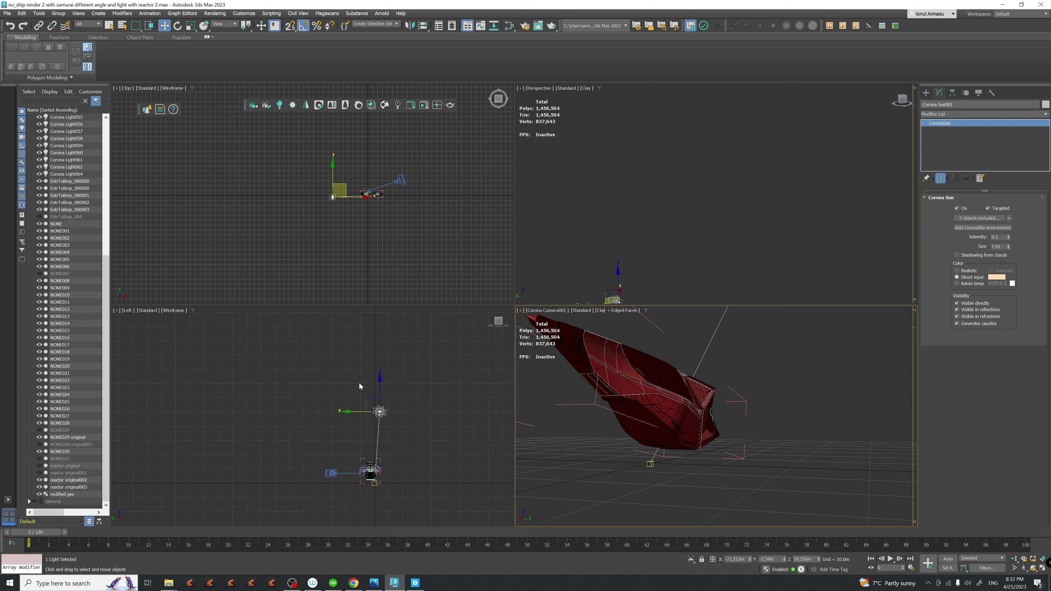
{"action": "key", "text": "ctrl+s"}
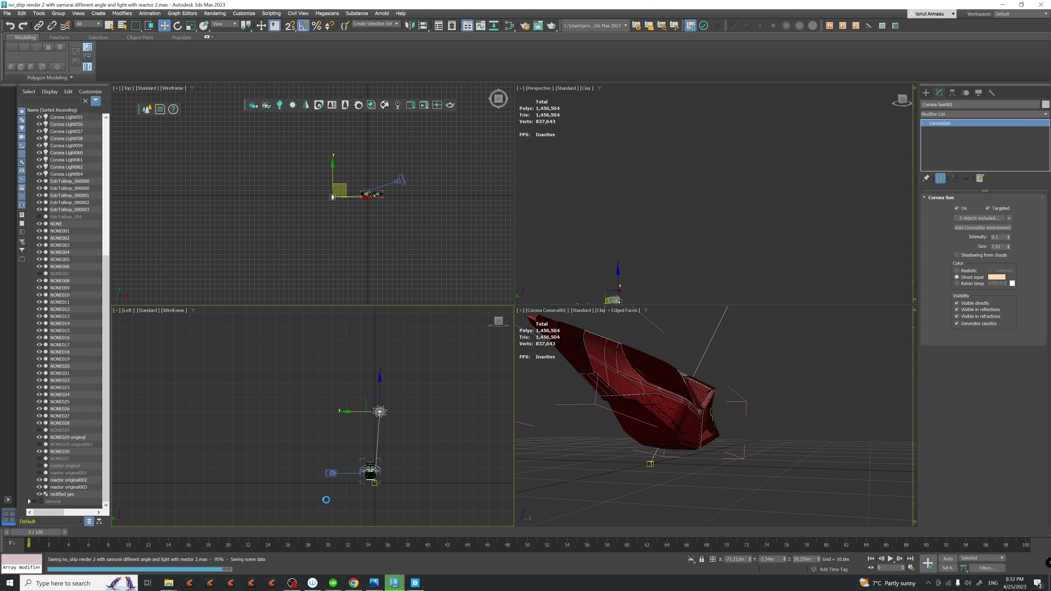
- Switch to Quixel Bridge and export the selected Huge Nordic Coastal Cliff into the 3ds Max scene
{"action": "left_click", "coordinate": [412, 583]}
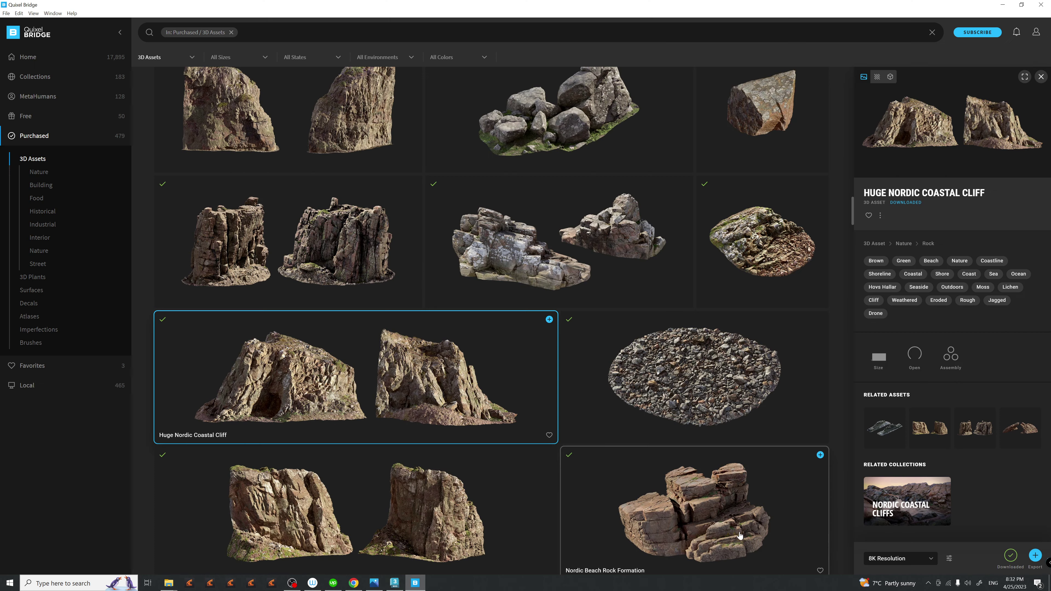
{"action": "left_click", "coordinate": [549, 320]}
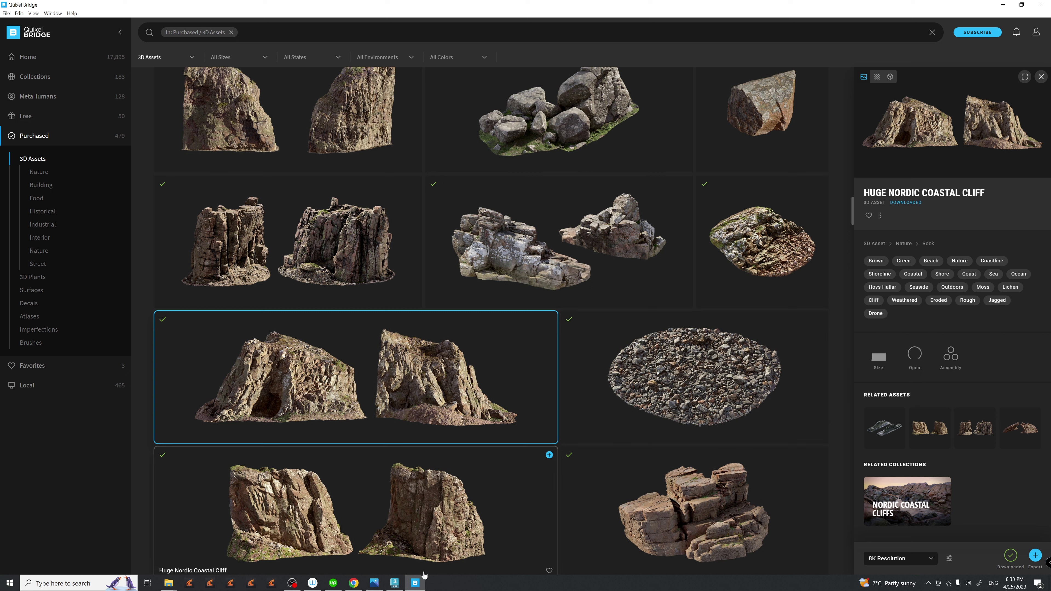
{"action": "mouse_move", "coordinate": [393, 585]}
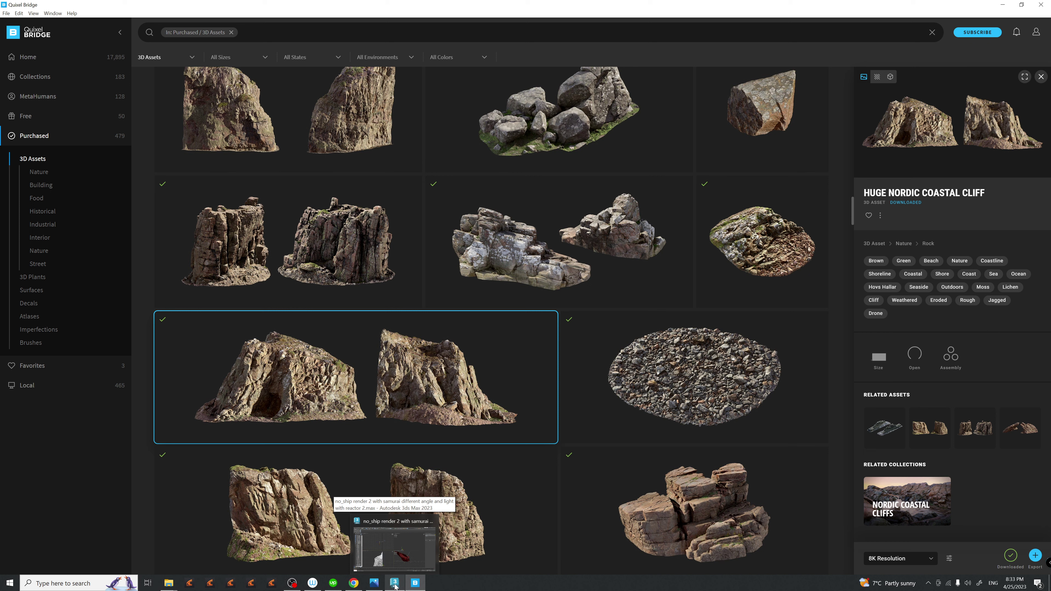
{"action": "left_click", "coordinate": [395, 585]}
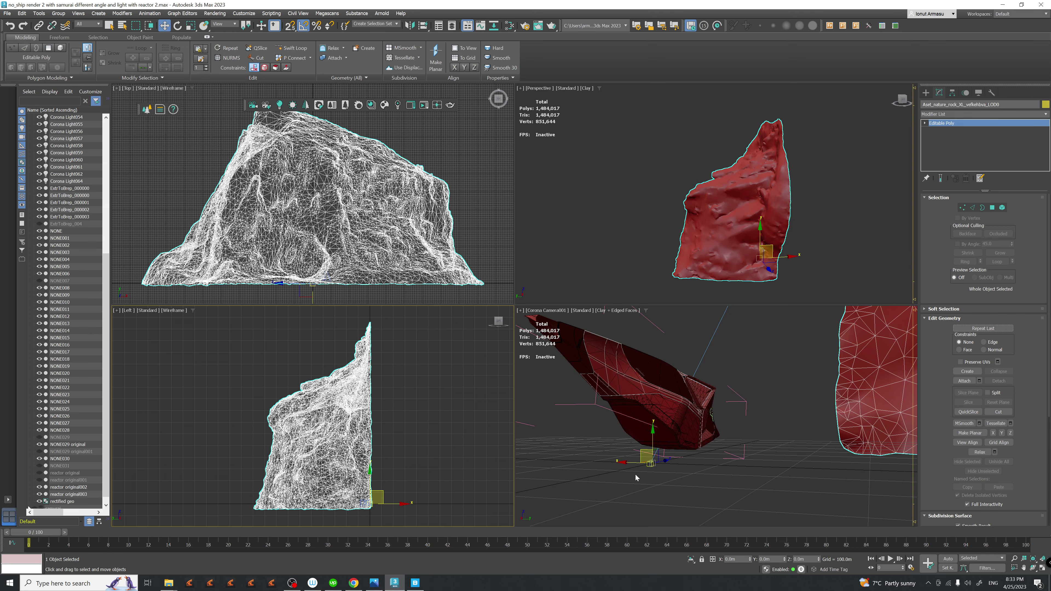
- Change the camera viewport to a perspective view and rotate the imported cliff 90 degrees about X
{"action": "middle_click_drag", "start_coordinate": [764, 259], "coordinate": [719, 217]}
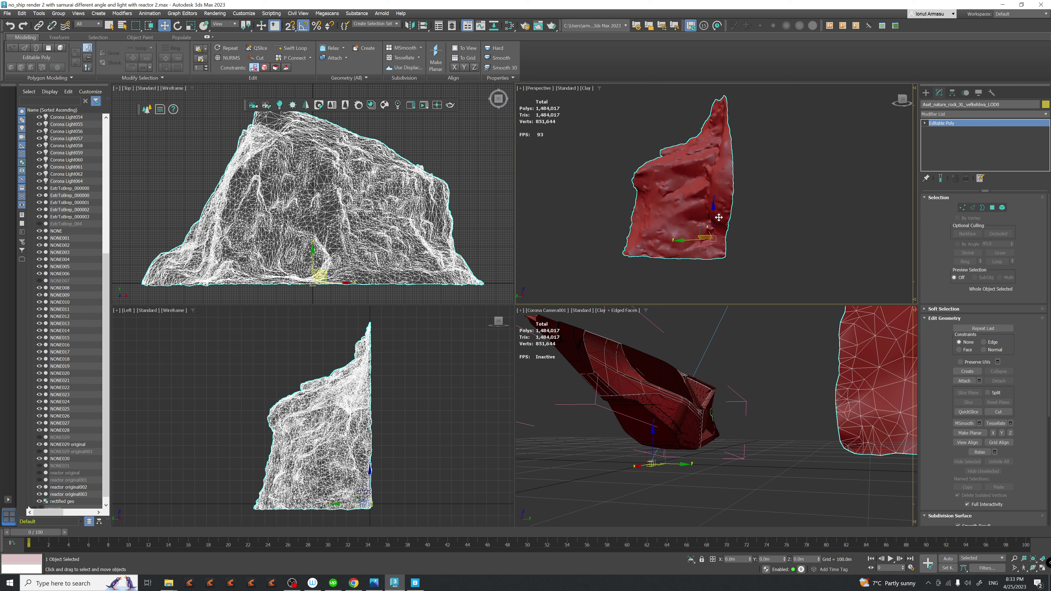
{"action": "scroll", "coordinate": [716, 232], "scroll_direction": "down", "scroll_amount": 3}
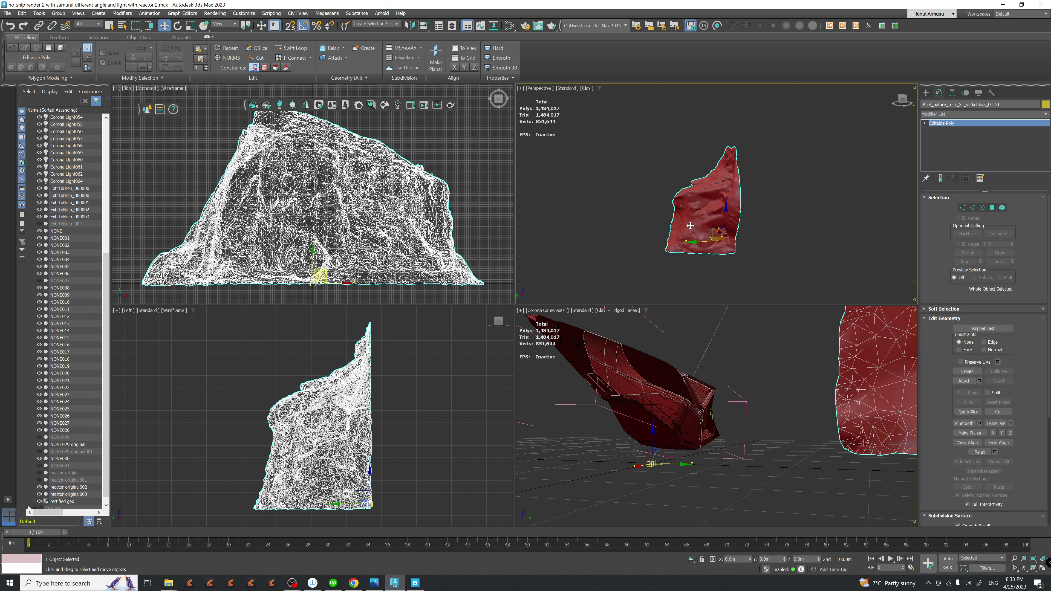
{"action": "middle_click", "coordinate": [718, 389]}
{"action": "key", "text": "p"}
{"action": "scroll", "coordinate": [731, 429], "scroll_direction": "up", "scroll_amount": 5}
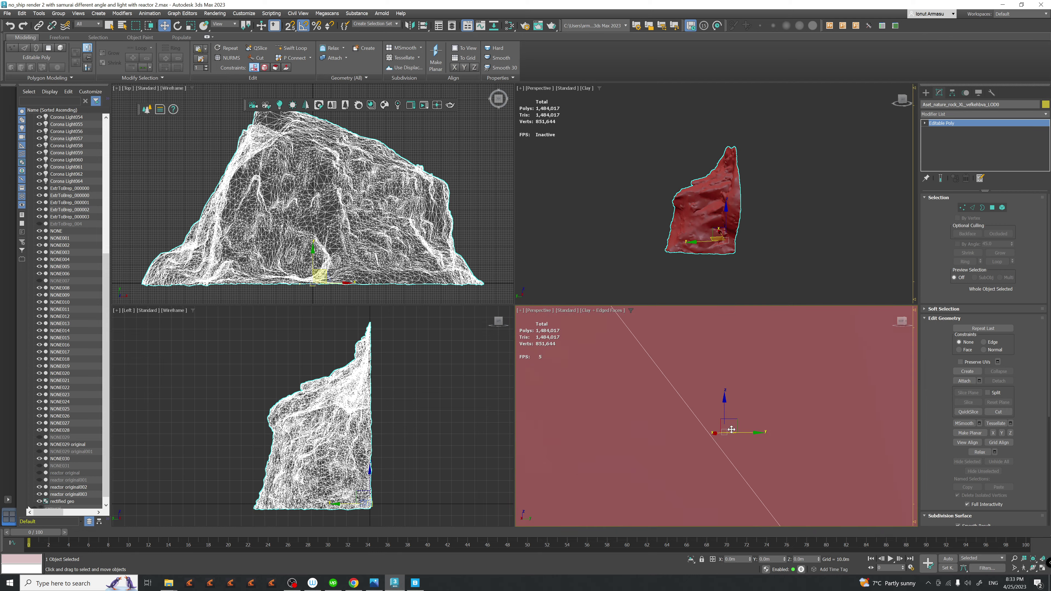
{"action": "scroll", "coordinate": [731, 429], "scroll_direction": "down", "scroll_amount": 5}
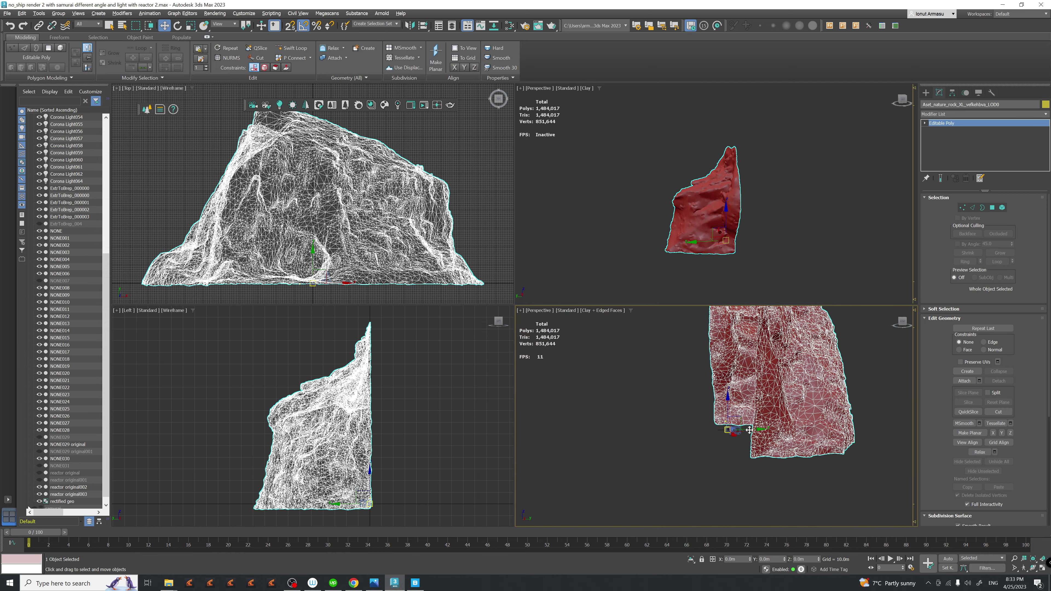
{"action": "scroll", "coordinate": [731, 429], "scroll_direction": "up", "scroll_amount": 3}
{"action": "scroll", "coordinate": [734, 425], "scroll_direction": "down", "scroll_amount": 3}
{"action": "middle_click_drag", "start_coordinate": [735, 422], "coordinate": [757, 410], "text": "alt"}
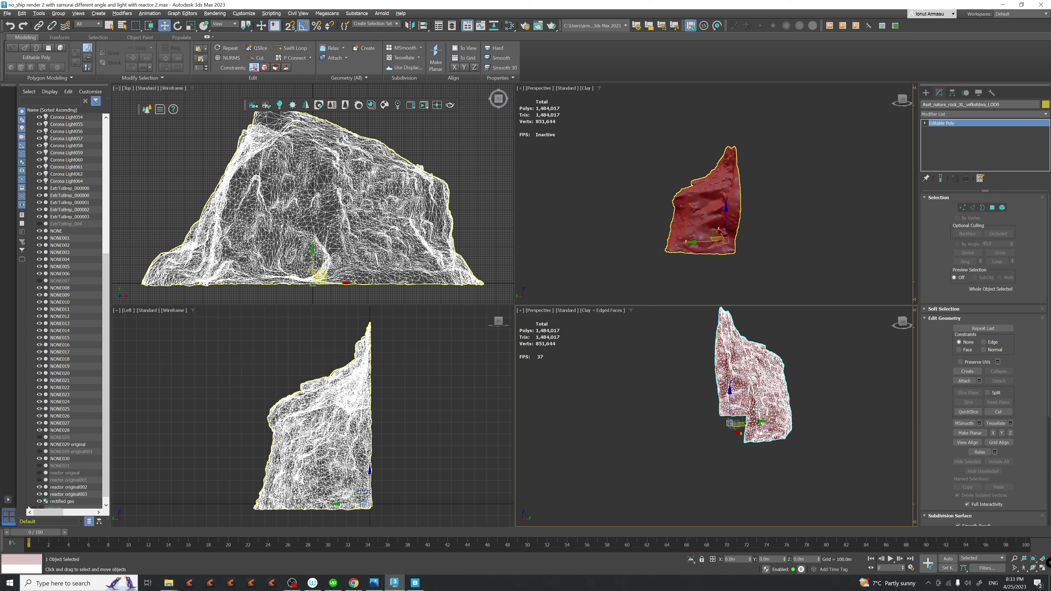
{"action": "key", "text": "e"}
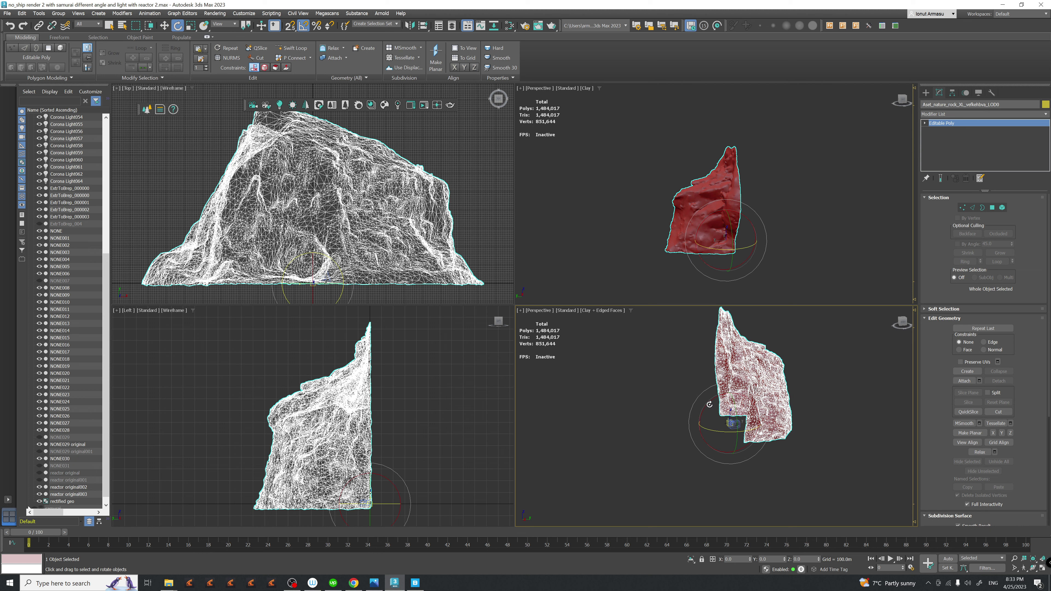
{"action": "left_click_drag", "start_coordinate": [709, 404], "coordinate": [684, 413]}
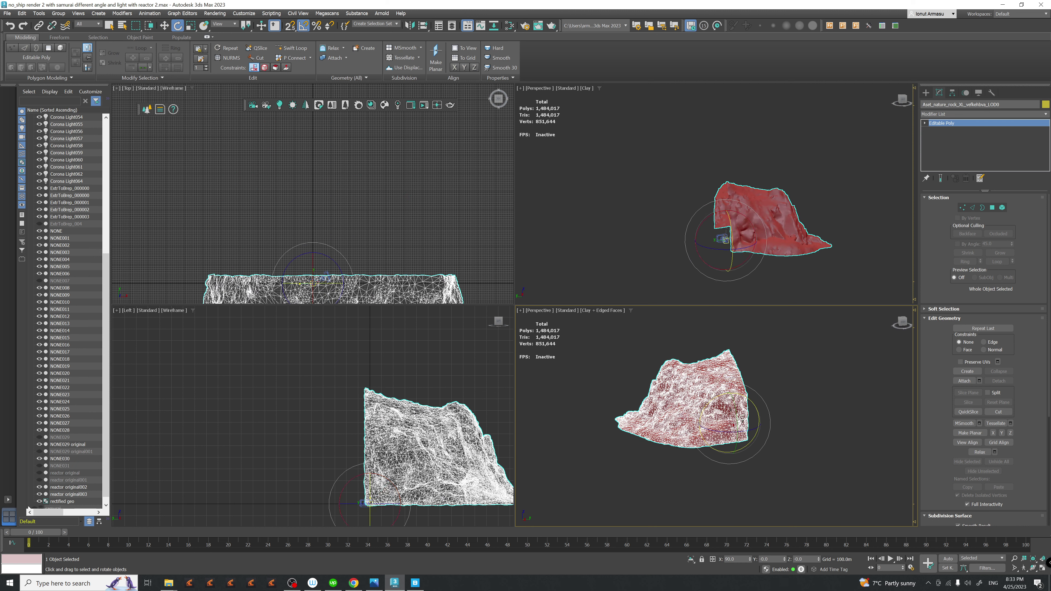
- Move the cliff down and sideways in the Left view so its upper surface reaches the ship, to about Y 536 m, Z -791 m
{"action": "middle_click_drag", "start_coordinate": [684, 414], "coordinate": [381, 295], "text": "alt"}
{"action": "key", "text": "z"}
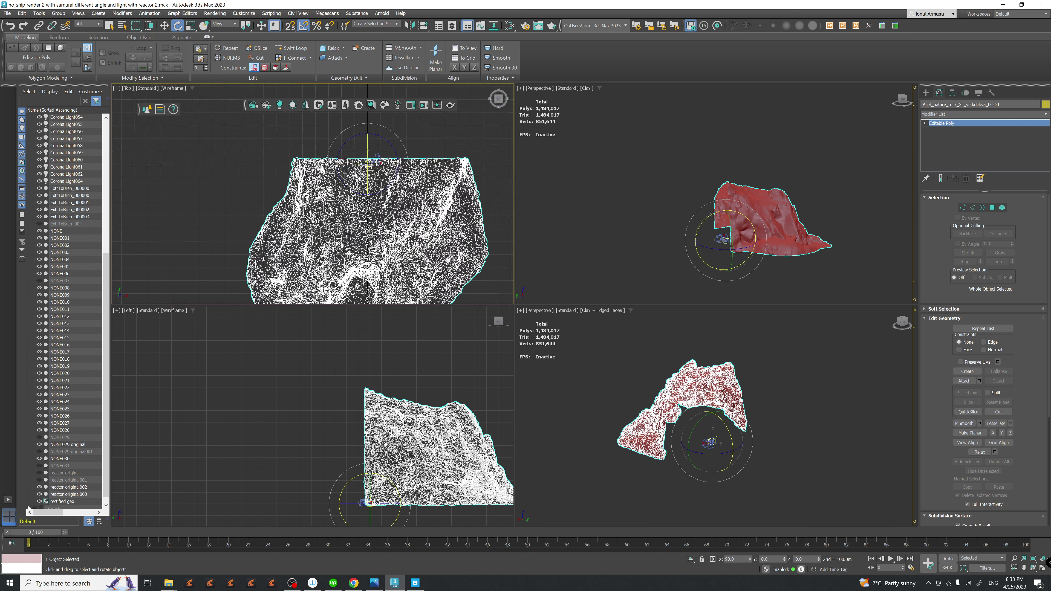
{"action": "scroll", "coordinate": [357, 243], "scroll_direction": "down", "scroll_amount": 2}
{"action": "key", "text": "w"}
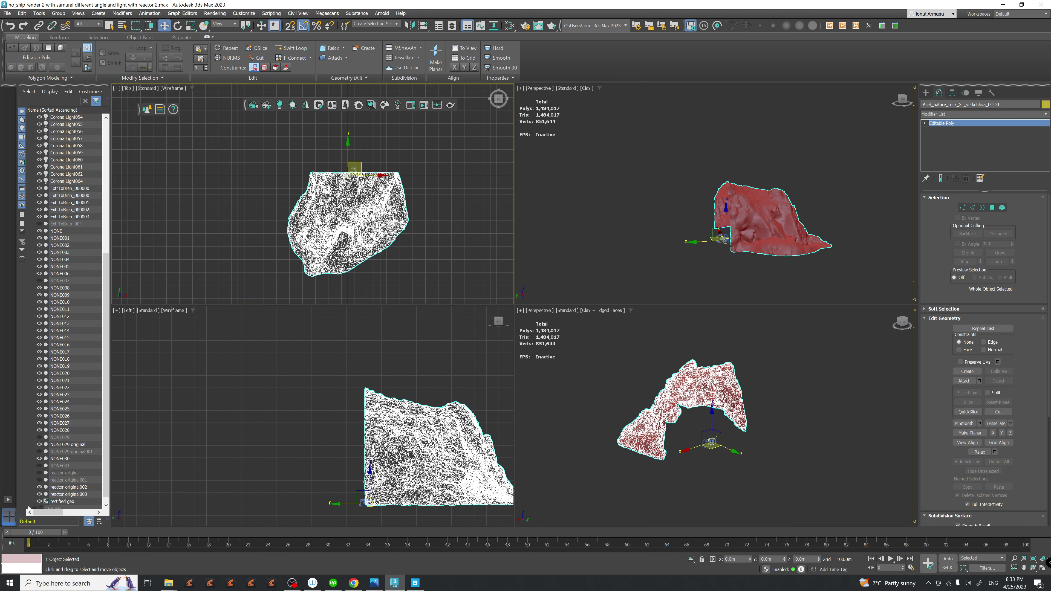
{"action": "middle_click_drag", "start_coordinate": [377, 496], "coordinate": [329, 460]}
{"action": "scroll", "coordinate": [329, 460], "scroll_direction": "up", "scroll_amount": 3}
{"action": "left_click_drag", "start_coordinate": [317, 448], "coordinate": [232, 576]}
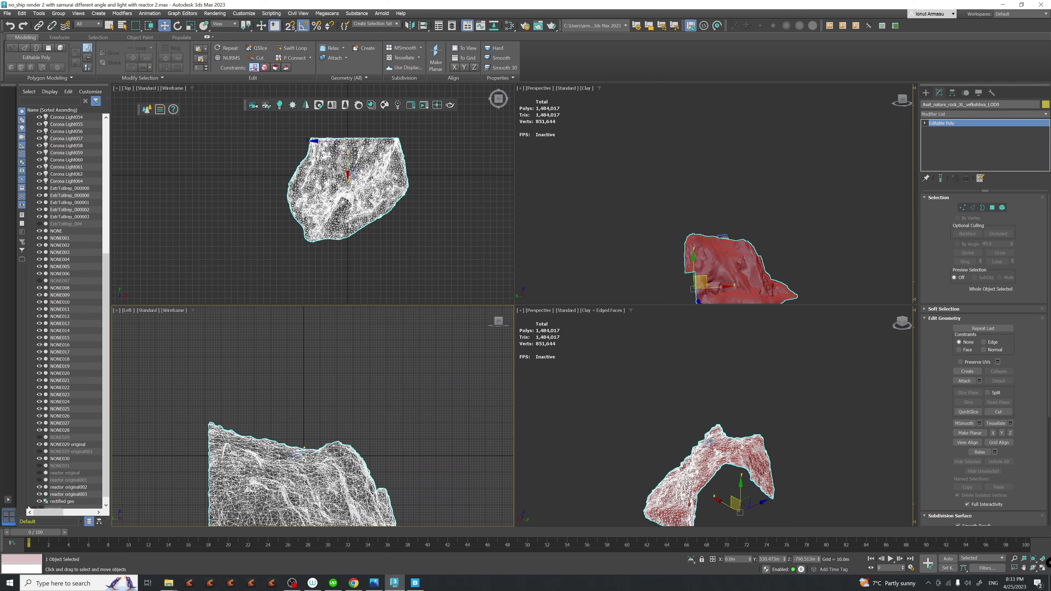
- Lower the cliff to about Y 523 m, Z -828 m so its surface lies just beneath the ship
{"action": "scroll", "coordinate": [288, 449], "scroll_direction": "up", "scroll_amount": 4}
{"action": "middle_click_drag", "start_coordinate": [288, 449], "coordinate": [291, 367]}
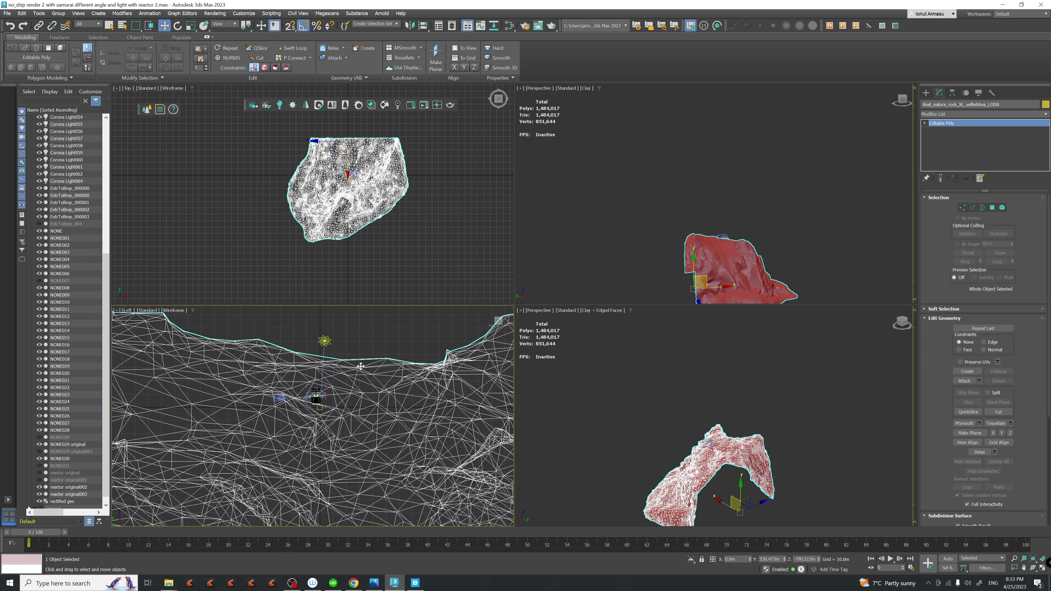
{"action": "left_click_drag", "start_coordinate": [373, 400], "coordinate": [370, 416]}
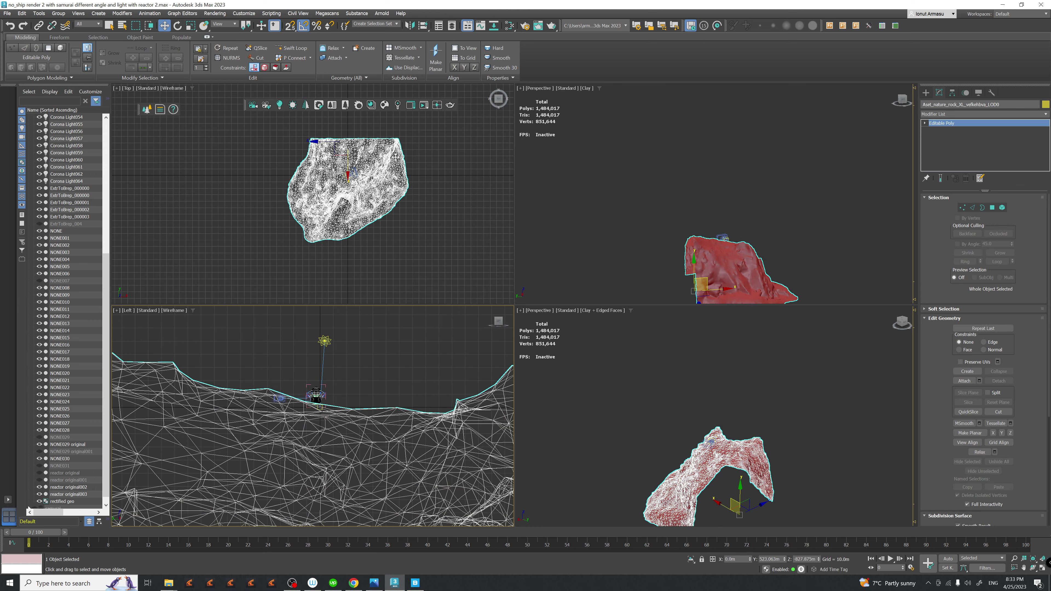
- Set the edged-faces perspective viewport to Corona Camera001 and reselect the imported cliff
{"action": "middle_click_drag", "start_coordinate": [396, 157], "coordinate": [454, 227]}
{"action": "left_click", "coordinate": [550, 313]}
{"action": "left_click", "coordinate": [540, 310]}
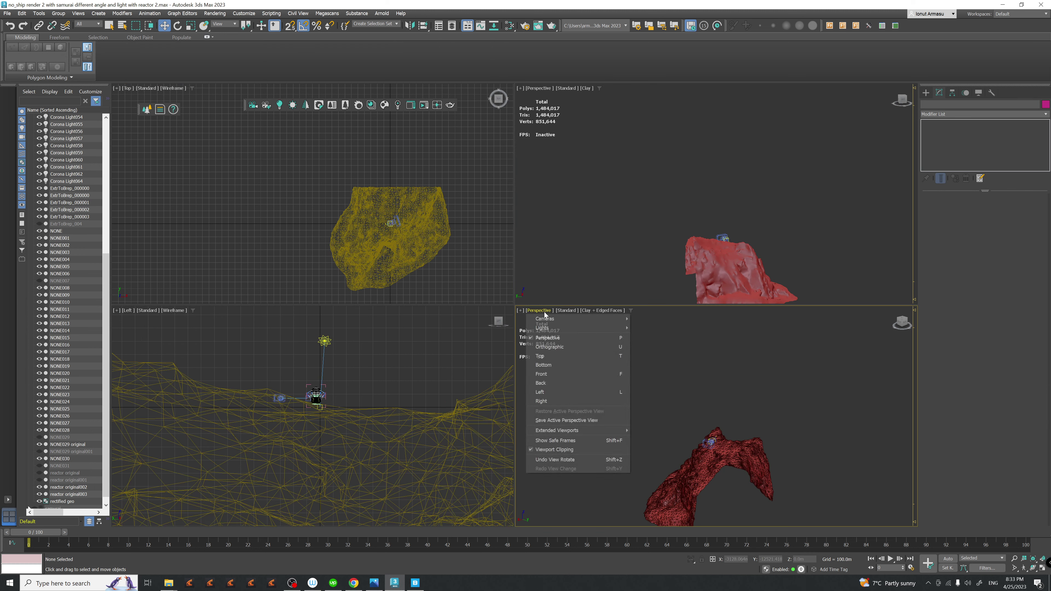
{"action": "mouse_move", "coordinate": [550, 318]}
{"action": "left_click", "coordinate": [662, 319]}
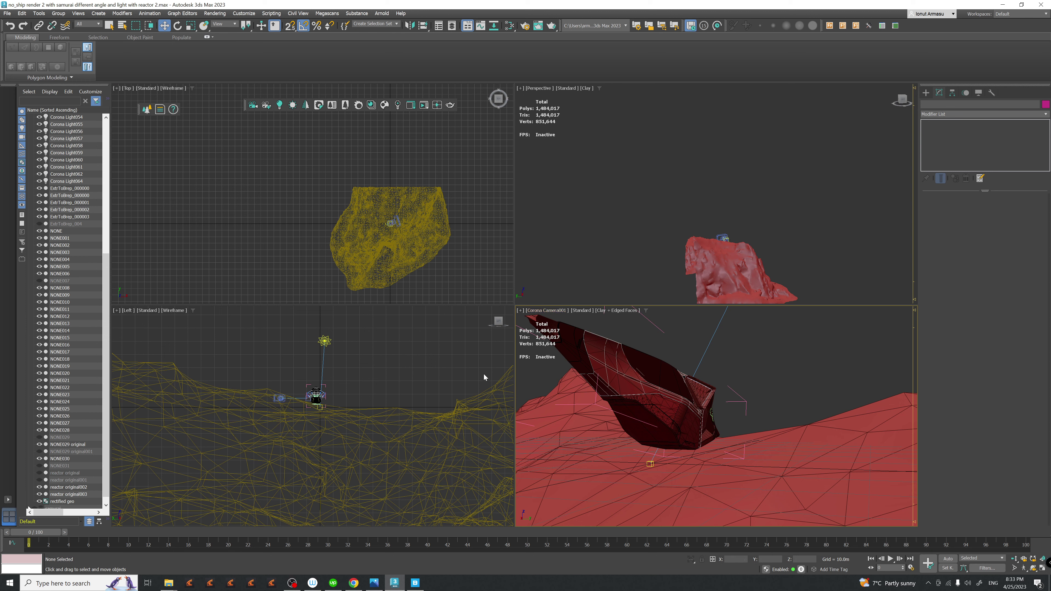
{"action": "left_click", "coordinate": [368, 253]}
{"action": "scroll", "coordinate": [383, 248], "scroll_direction": "up", "scroll_amount": 5}
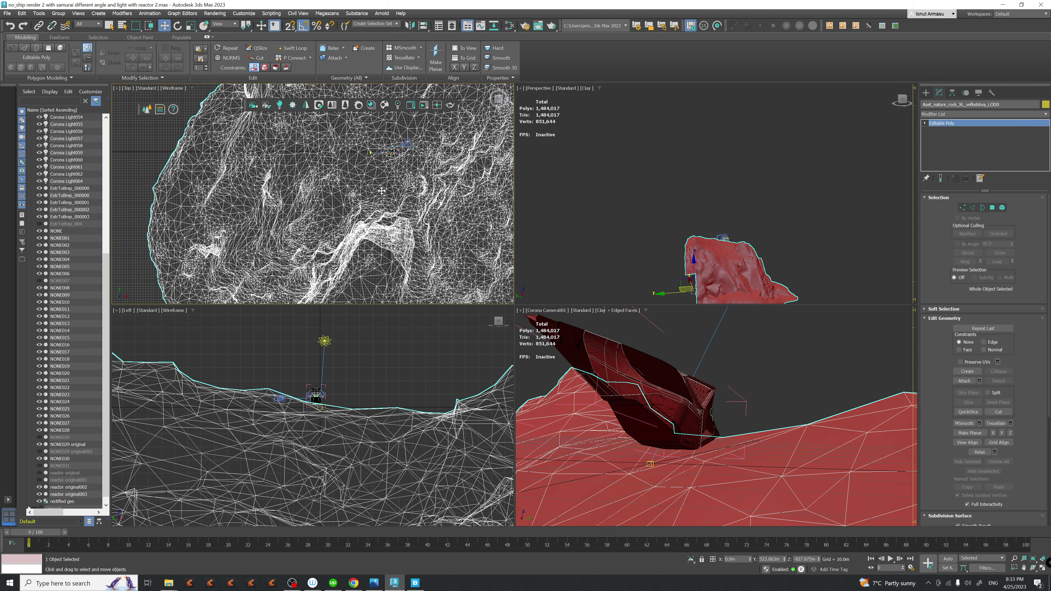
- Rotate the imported cliff about 75 degrees clockwise in the Top view and tilt it slightly in the perspective view
{"action": "scroll", "coordinate": [382, 191], "scroll_direction": "down", "scroll_amount": 5}
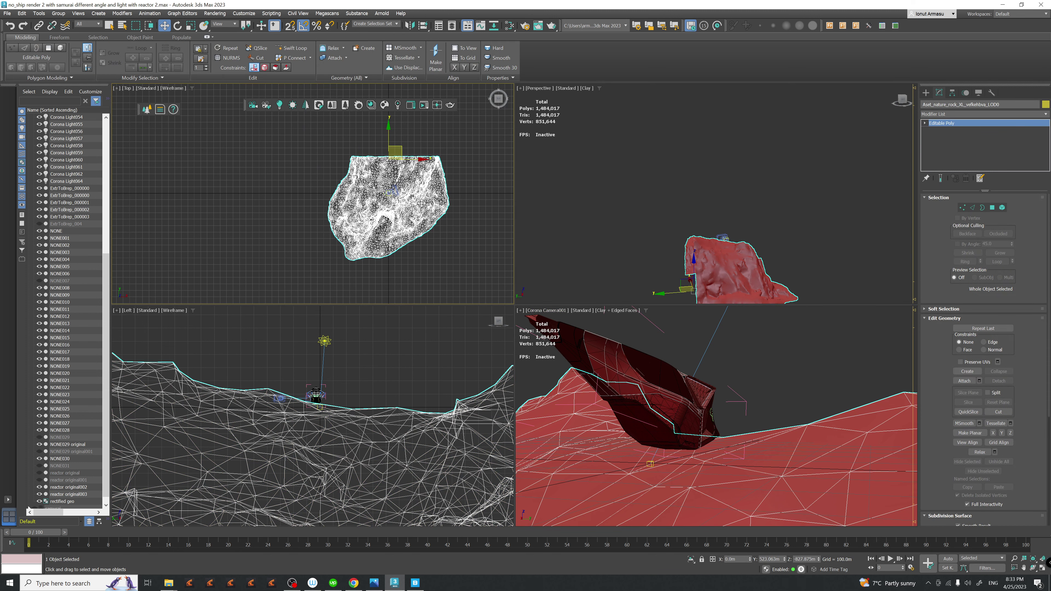
{"action": "key", "text": "e"}
{"action": "mouse_move", "coordinate": [417, 168]}
{"action": "left_mouse_down"}
{"action": "mouse_move", "coordinate": [410, 195]}
{"action": "mouse_move", "coordinate": [422, 148]}
{"action": "mouse_move", "coordinate": [413, 188]}
{"action": "left_mouse_up"}
{"action": "mouse_move", "coordinate": [703, 264]}
{"action": "left_mouse_down"}
{"action": "mouse_move", "coordinate": [723, 251]}
{"action": "mouse_move", "coordinate": [720, 267]}
{"action": "left_mouse_up"}
{"action": "scroll", "coordinate": [669, 228], "scroll_direction": "up", "scroll_amount": 6}
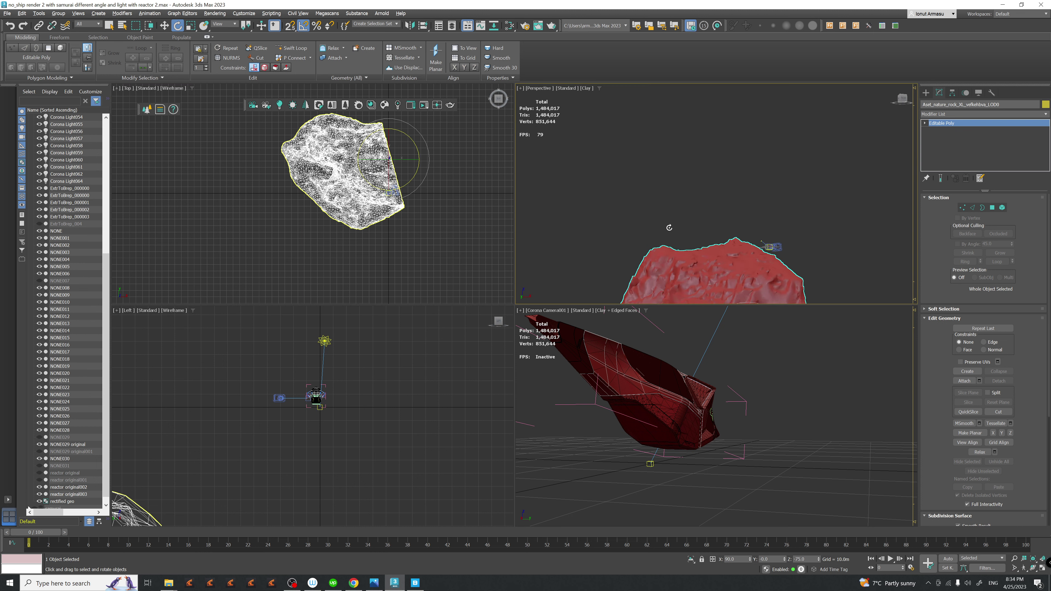
{"action": "mouse_move", "coordinate": [669, 227]}
{"action": "middle_mouse_down", "text": "alt"}
{"action": "mouse_move", "coordinate": [710, 265]}
{"action": "mouse_move", "coordinate": [687, 237]}
{"action": "middle_mouse_up", "text": "alt"}
{"action": "left_click_drag", "start_coordinate": [669, 227], "coordinate": [687, 228]}
{"action": "middle_click_drag", "start_coordinate": [688, 228], "coordinate": [704, 207], "text": "alt"}
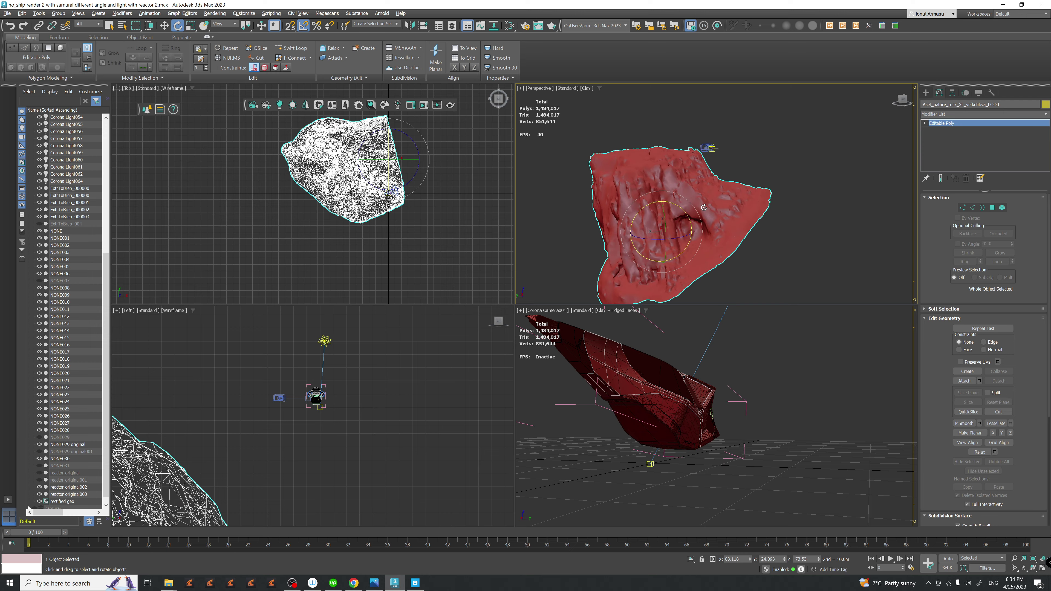
- Move the cliff horizontally so the ship sits over its upper plateau, to about X 364 m, Y -124 m
{"action": "middle_click_drag", "start_coordinate": [398, 138], "coordinate": [426, 154]}
{"action": "key", "text": "w"}
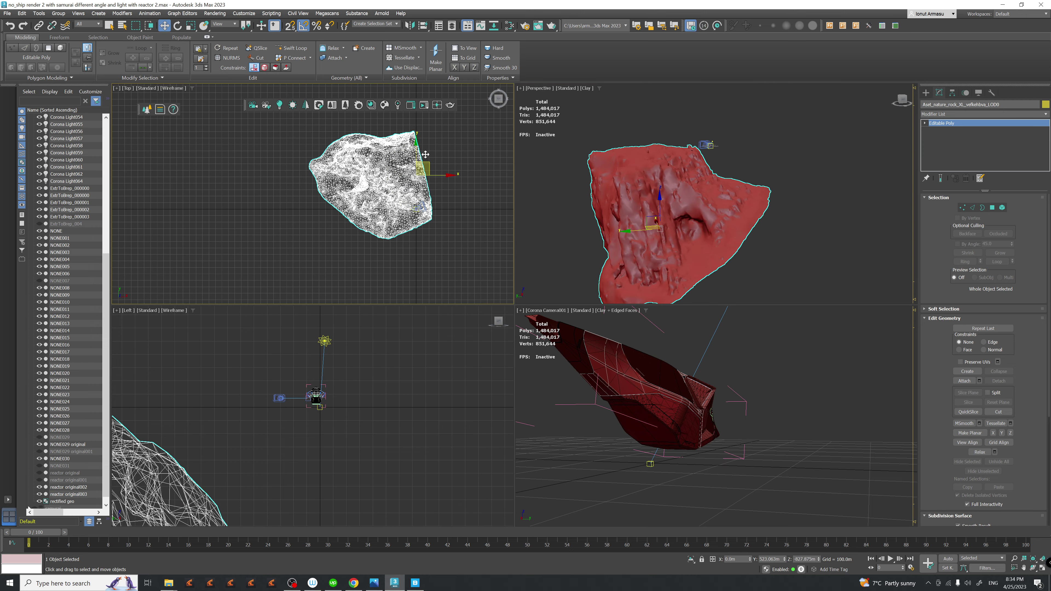
{"action": "left_click_drag", "start_coordinate": [428, 166], "coordinate": [471, 192]}
{"action": "scroll", "coordinate": [419, 216], "scroll_direction": "up", "scroll_amount": 10}
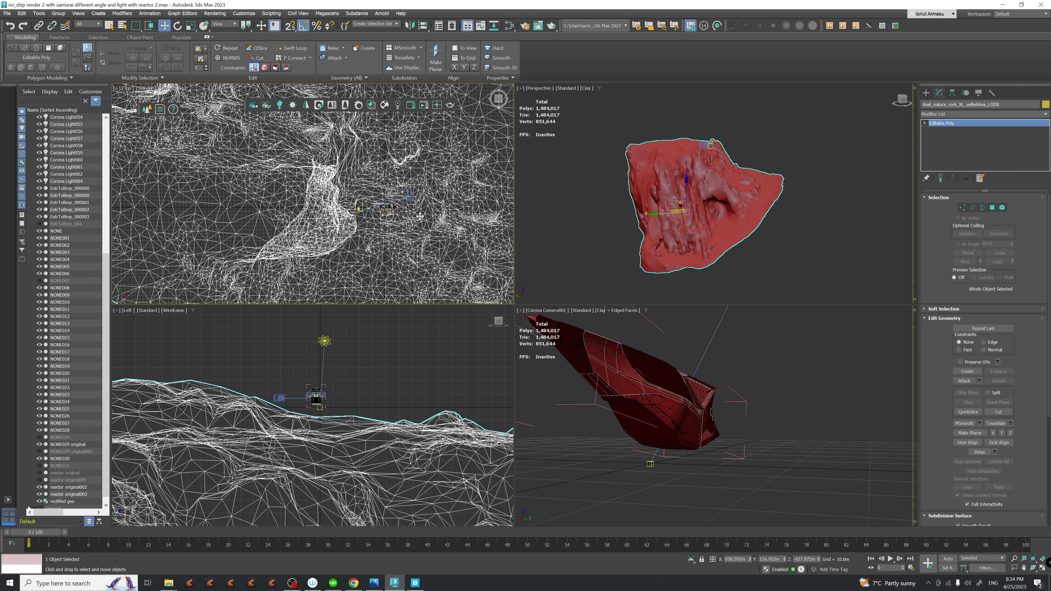
{"action": "scroll", "coordinate": [709, 185], "scroll_direction": "up", "scroll_amount": 10}
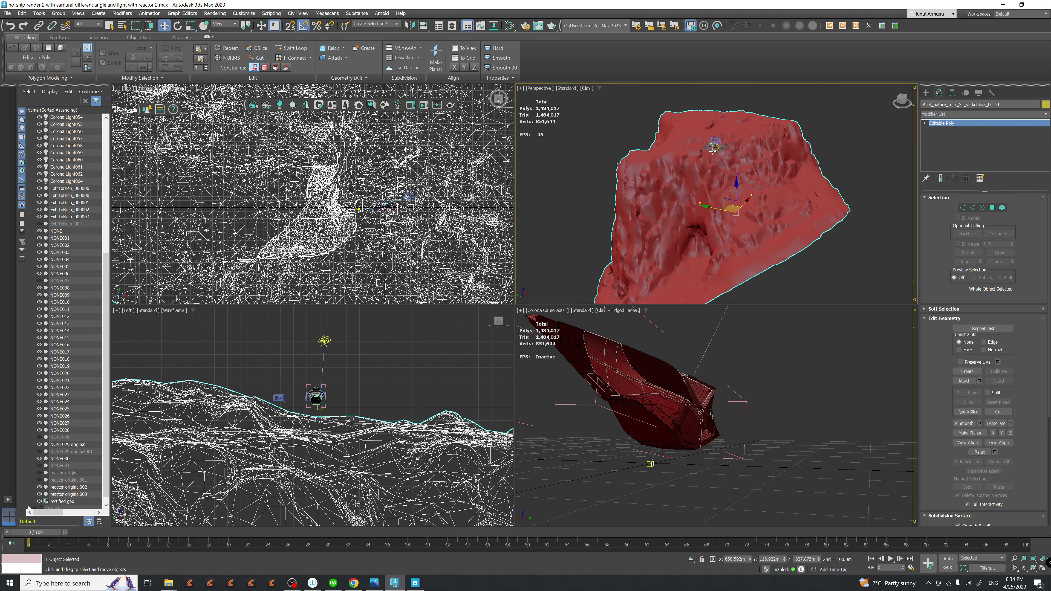
{"action": "scroll", "coordinate": [736, 178], "scroll_direction": "down", "scroll_amount": 10}
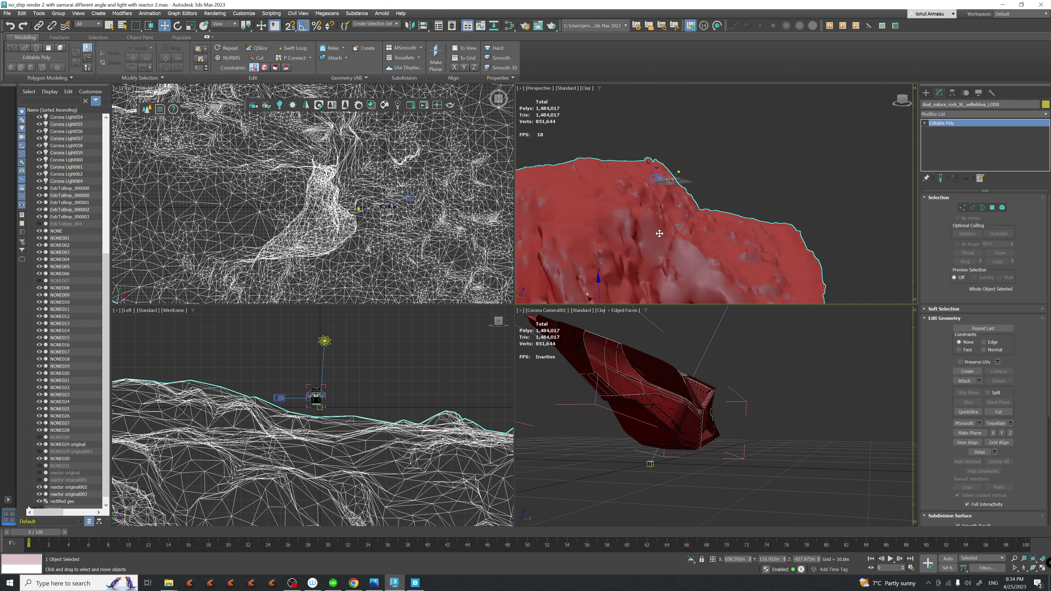
{"action": "middle_click_drag", "start_coordinate": [679, 243], "coordinate": [674, 270], "text": "alt"}
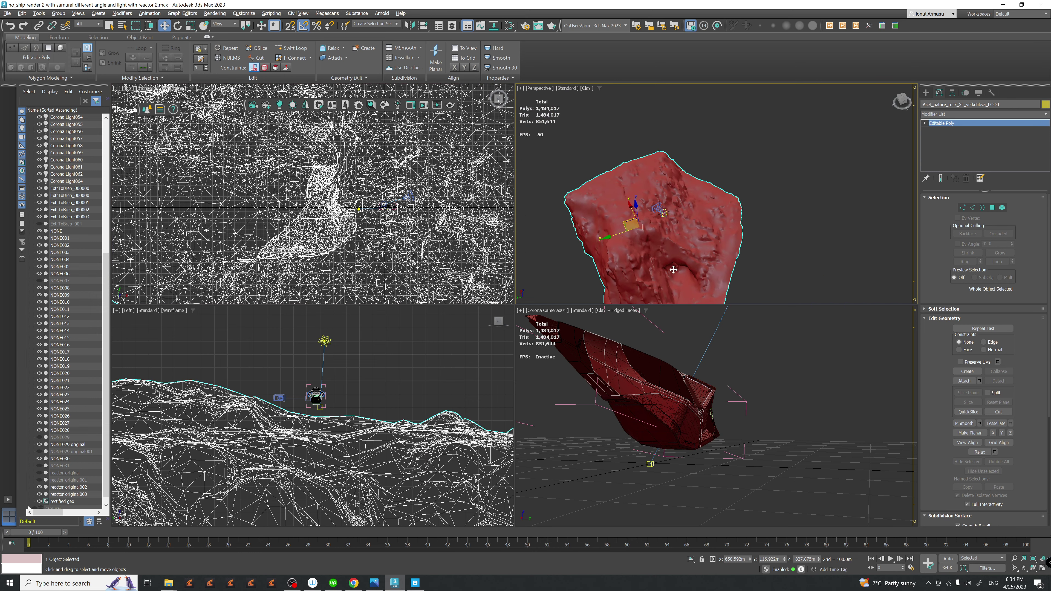
{"action": "left_click_drag", "start_coordinate": [626, 222], "coordinate": [597, 430]}
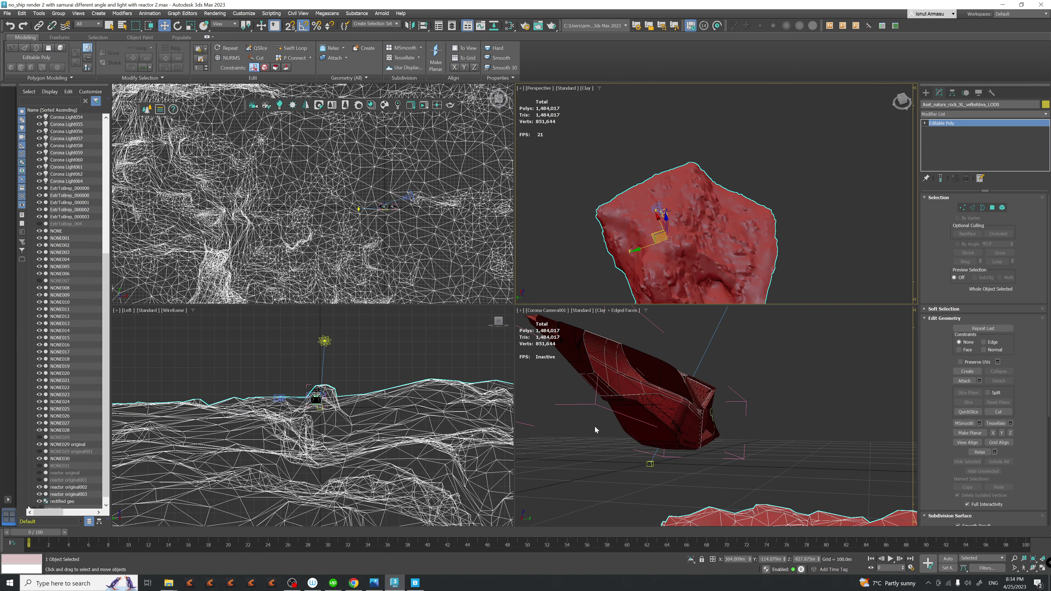
- Raise the cliff in the Left view to about Z -791 m so its surface meets the underside of the ship
{"action": "scroll", "coordinate": [372, 401], "scroll_direction": "up", "scroll_amount": 10}
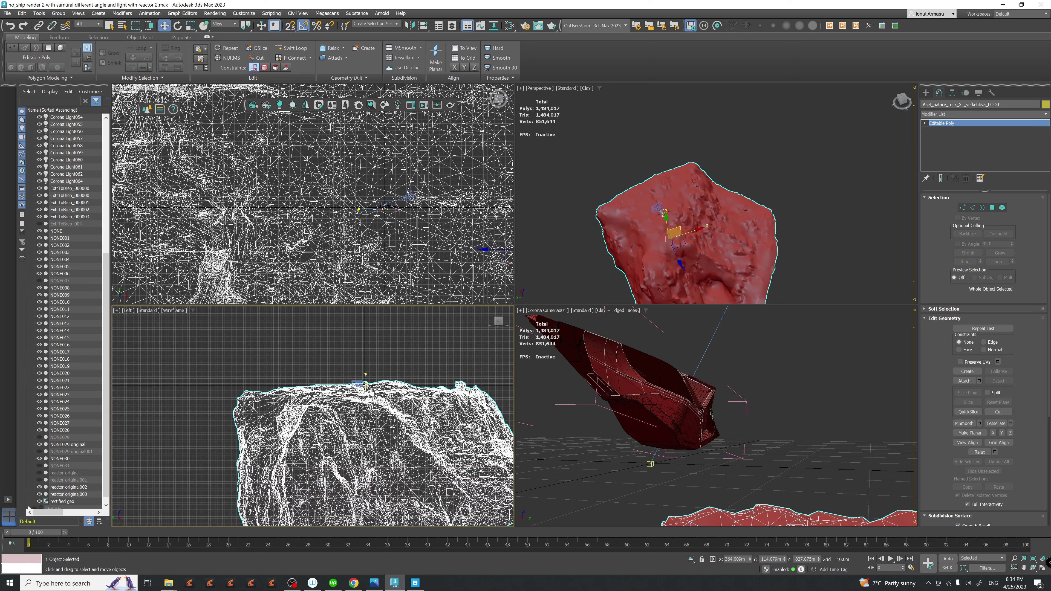
{"action": "left_click_drag", "start_coordinate": [384, 479], "coordinate": [388, 472]}
{"action": "middle_click_drag", "start_coordinate": [703, 252], "coordinate": [674, 208], "text": "alt"}
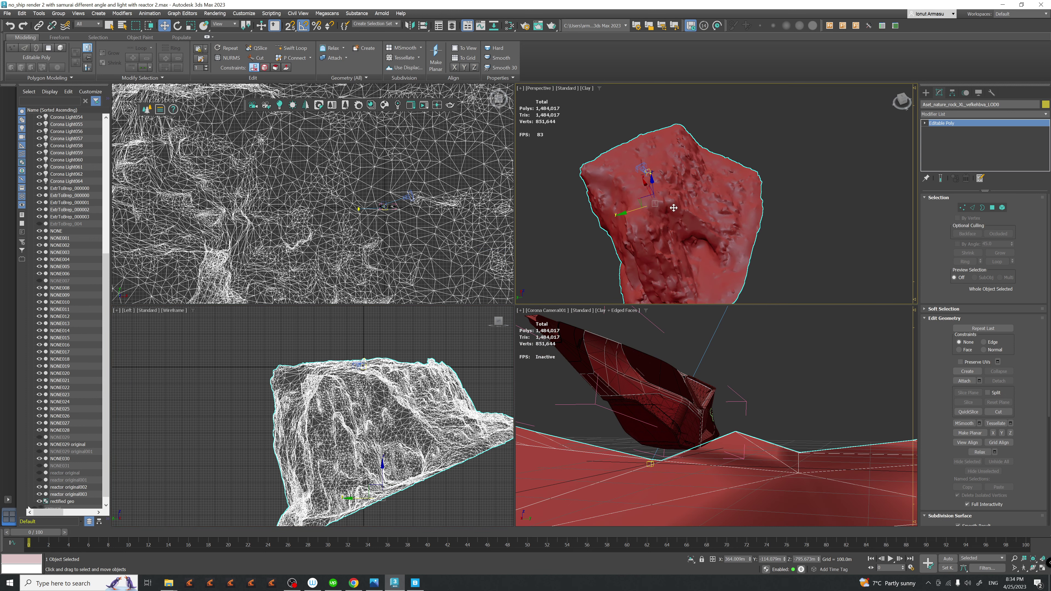
{"action": "scroll", "coordinate": [389, 221], "scroll_direction": "down", "scroll_amount": 3}
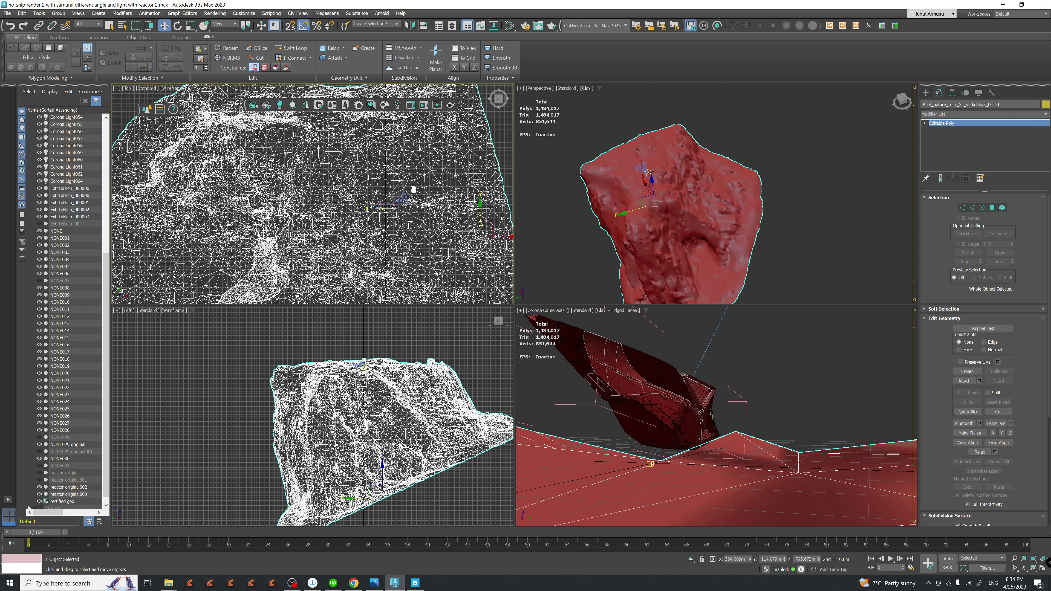
{"action": "scroll", "coordinate": [669, 213], "scroll_direction": "up", "scroll_amount": 4}
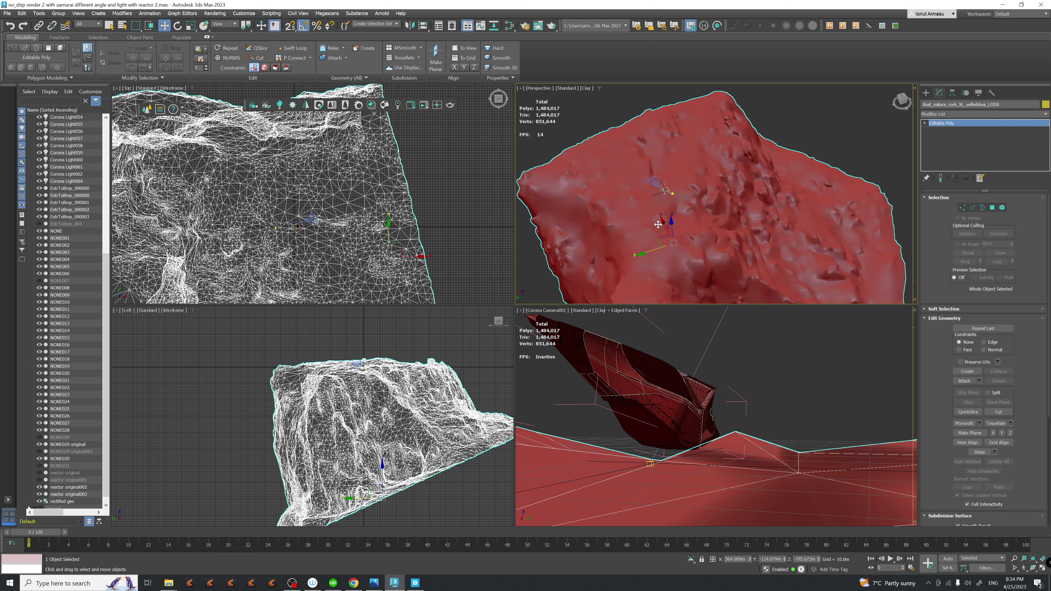
{"action": "middle_click_drag", "start_coordinate": [658, 224], "coordinate": [683, 291], "text": "alt"}
- Change the Corona Camera001 viewport to a perspective view
{"action": "right_click", "coordinate": [743, 433]}
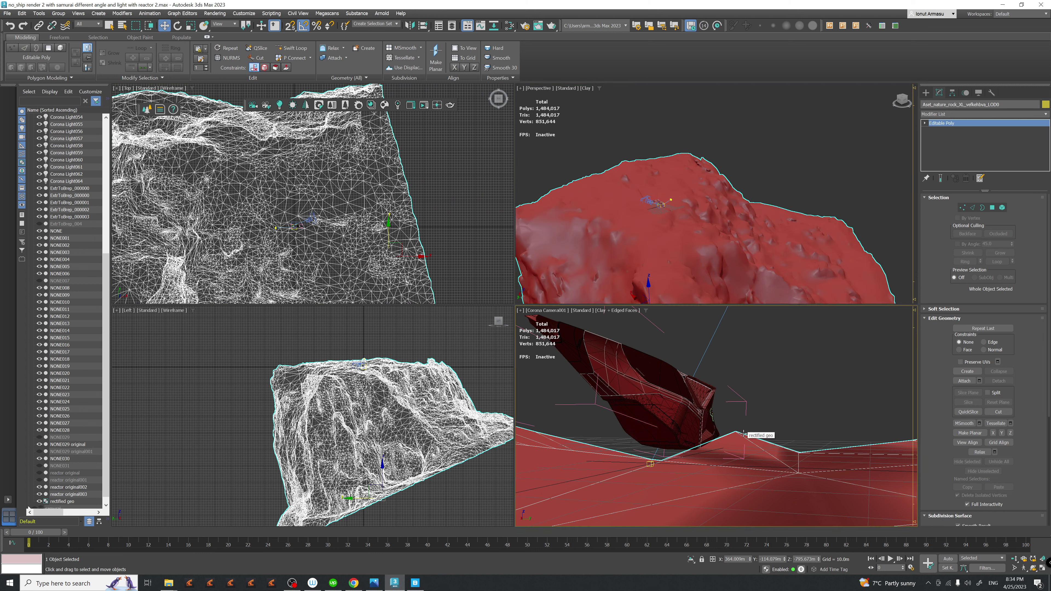
{"action": "key", "text": "p"}
{"action": "scroll", "coordinate": [662, 451], "scroll_direction": "down", "scroll_amount": 10}
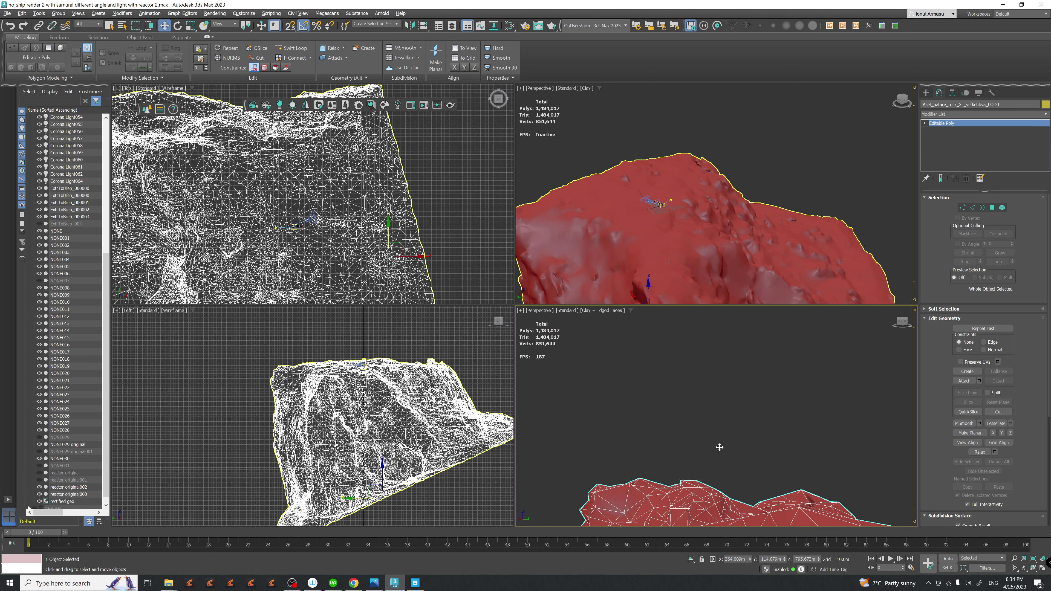
{"action": "scroll", "coordinate": [413, 433], "scroll_direction": "up", "scroll_amount": 15}
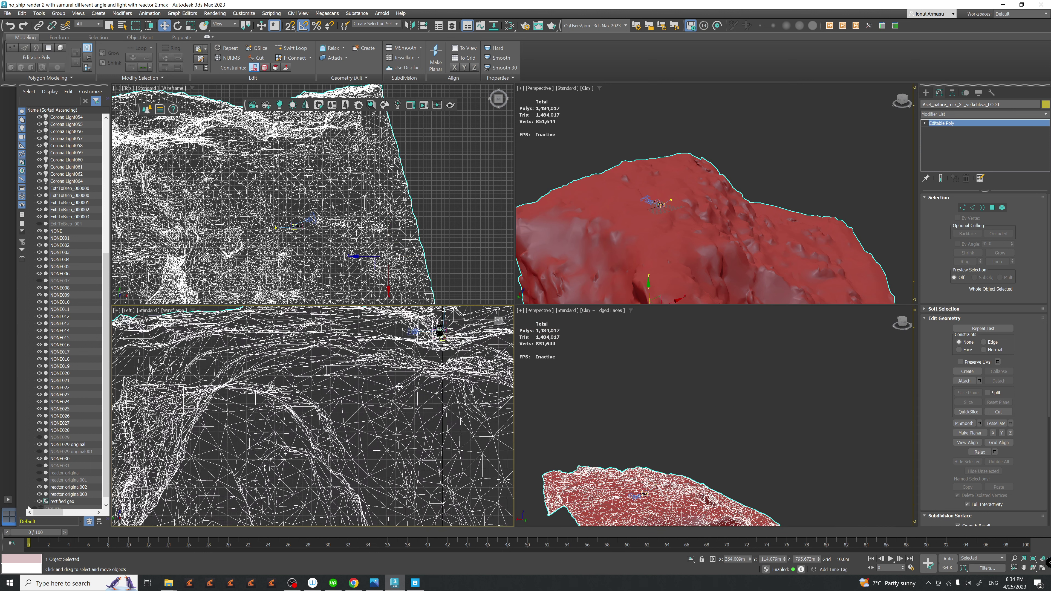
- Select a ship part in the Left view, close the ship's group, and frame it in the edged-faces perspective viewport
{"action": "scroll", "coordinate": [460, 430], "scroll_direction": "up", "scroll_amount": 3}
{"action": "left_click", "coordinate": [389, 405]}
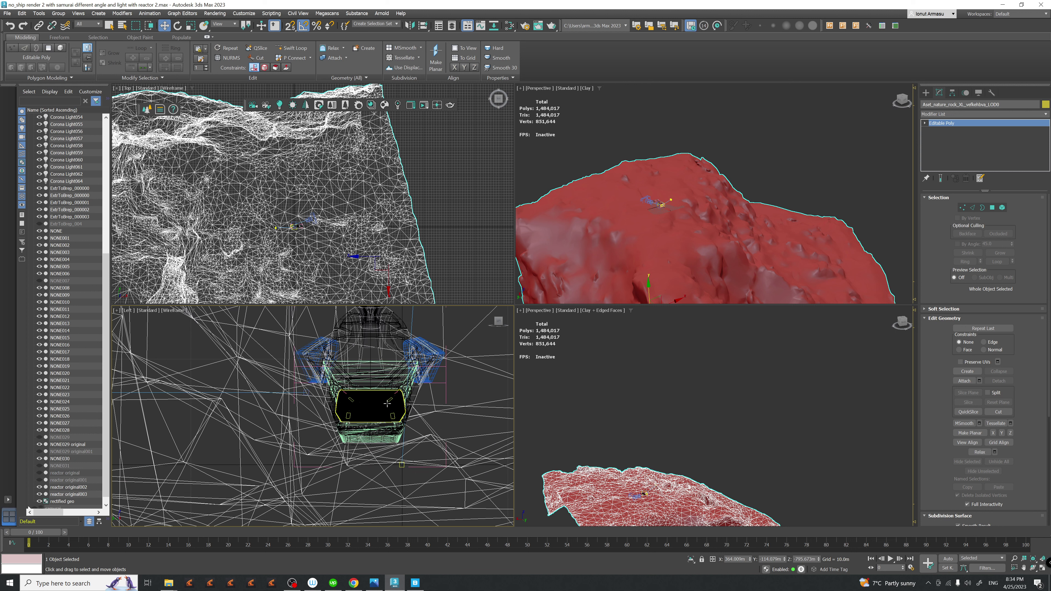
{"action": "left_click", "coordinate": [58, 13]}
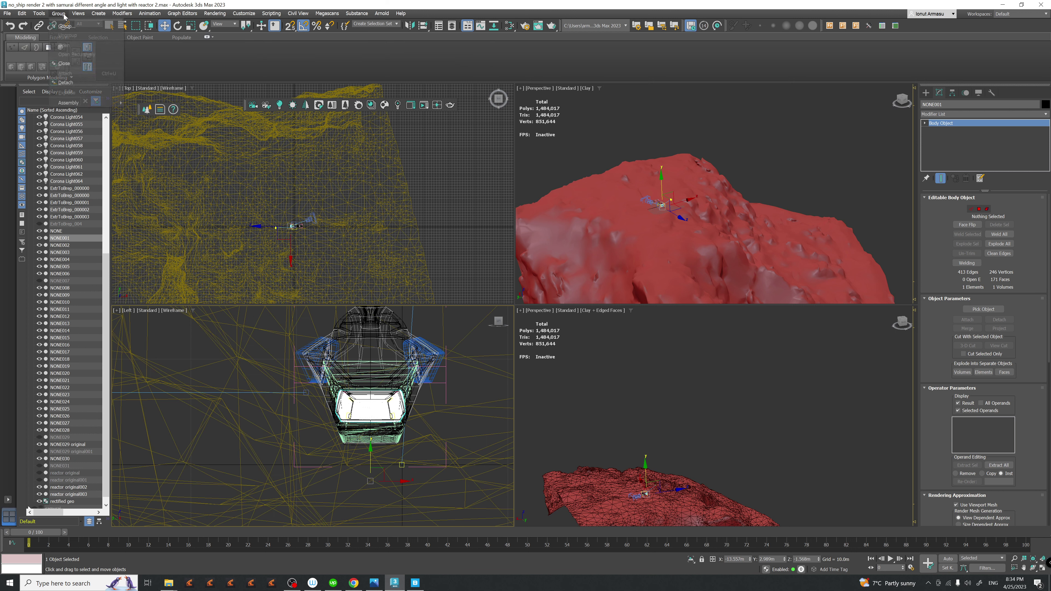
{"action": "left_click", "coordinate": [64, 63]}
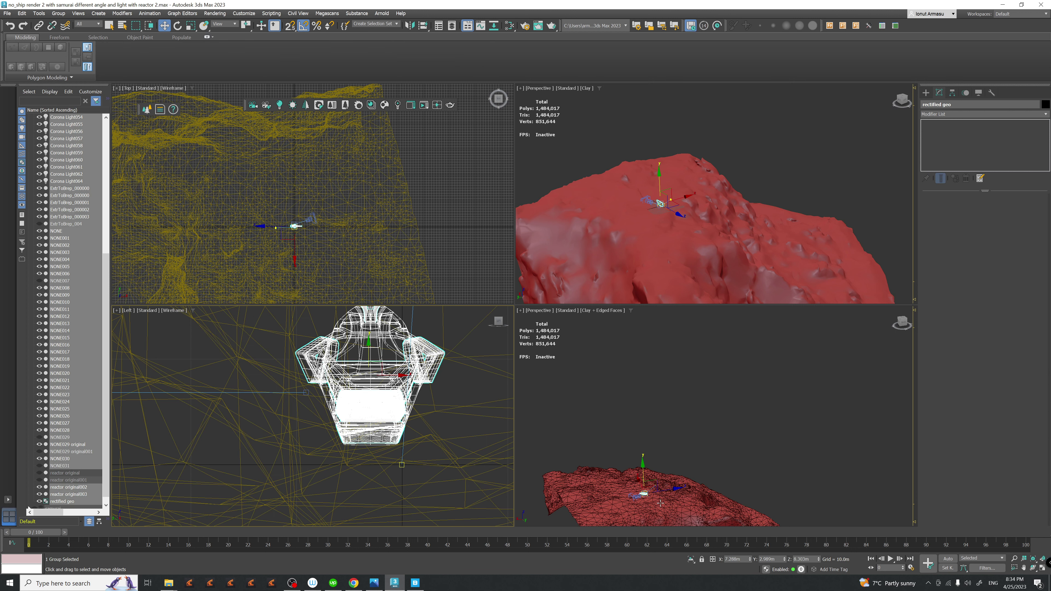
{"action": "key", "text": "z"}
{"action": "mouse_move", "coordinate": [764, 418]}
{"action": "middle_mouse_down", "text": "alt"}
{"action": "mouse_move", "coordinate": [720, 439]}
{"action": "mouse_move", "coordinate": [748, 429]}
{"action": "middle_mouse_up", "text": "alt"}
{"action": "scroll", "coordinate": [734, 440], "scroll_direction": "down", "scroll_amount": 5}
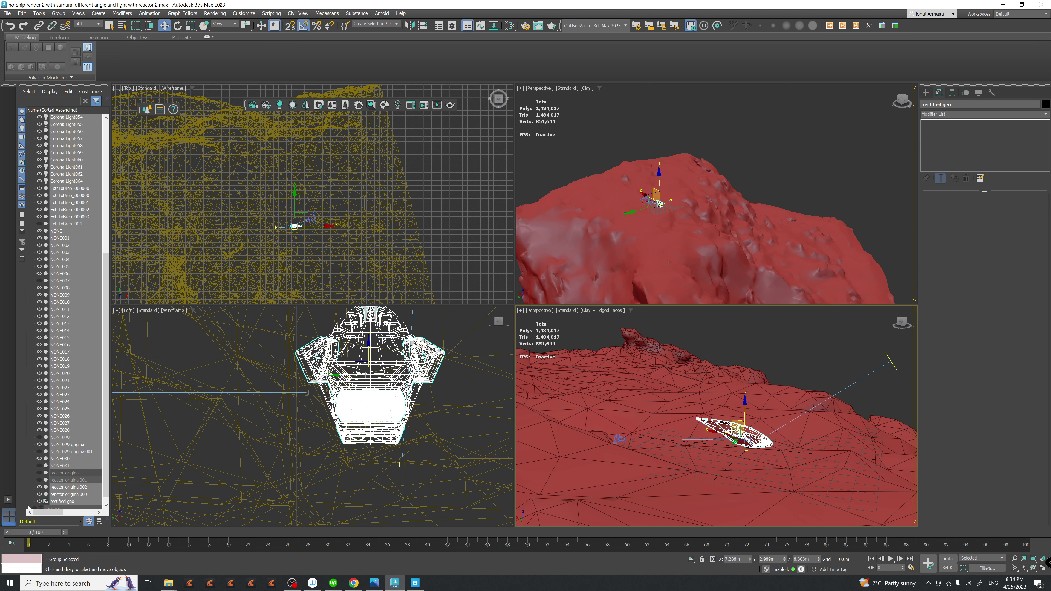
- Start Corona interactive rendering of the perspective view and reframe the ship against the cliff
{"action": "left_click", "coordinate": [424, 106]}
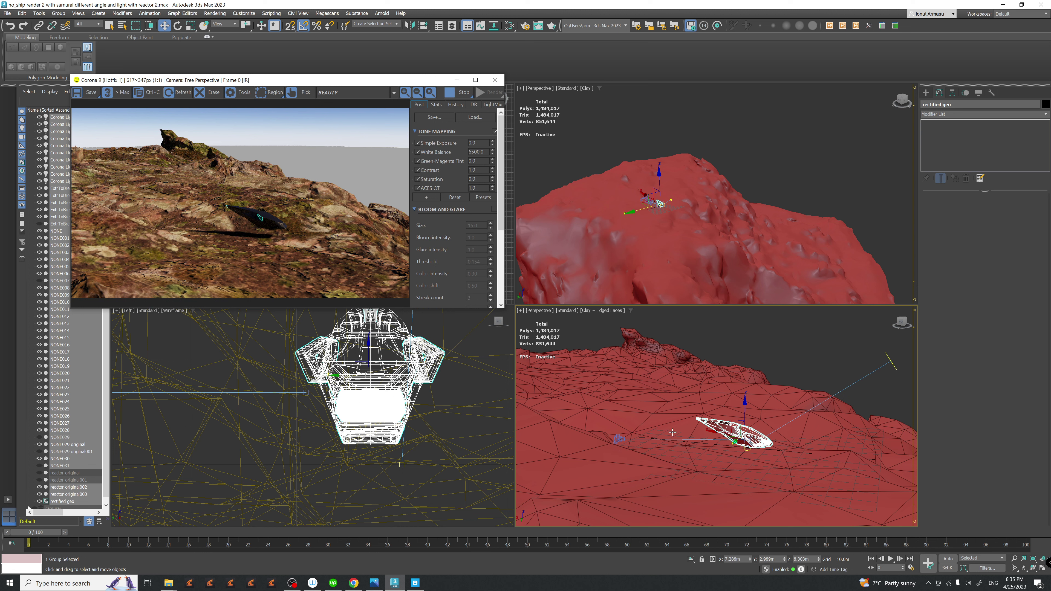
{"action": "middle_click_drag", "start_coordinate": [712, 424], "coordinate": [705, 421]}
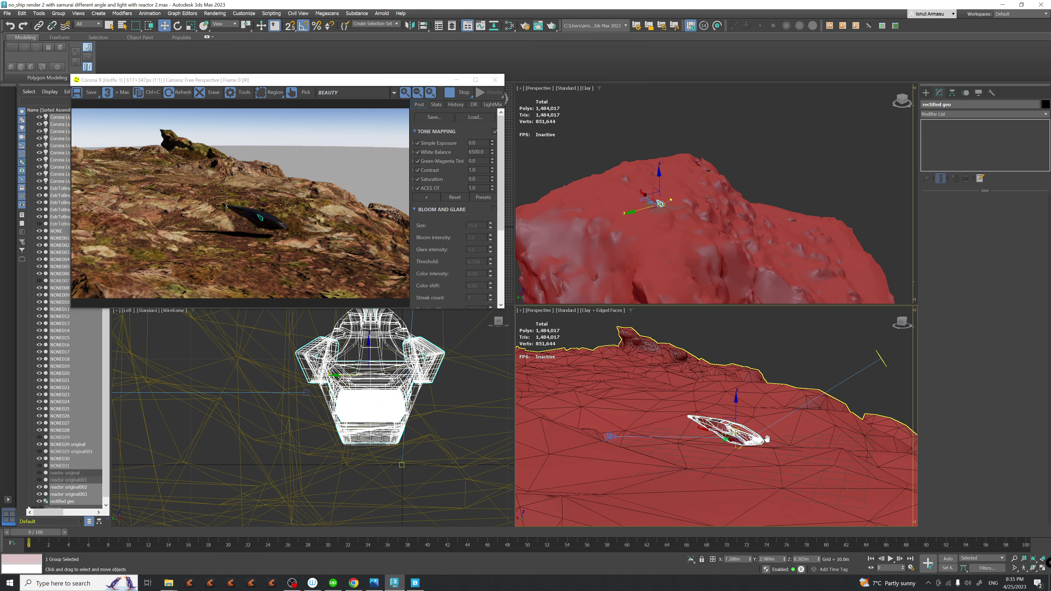
{"action": "scroll", "coordinate": [767, 439], "scroll_direction": "up", "scroll_amount": 8}
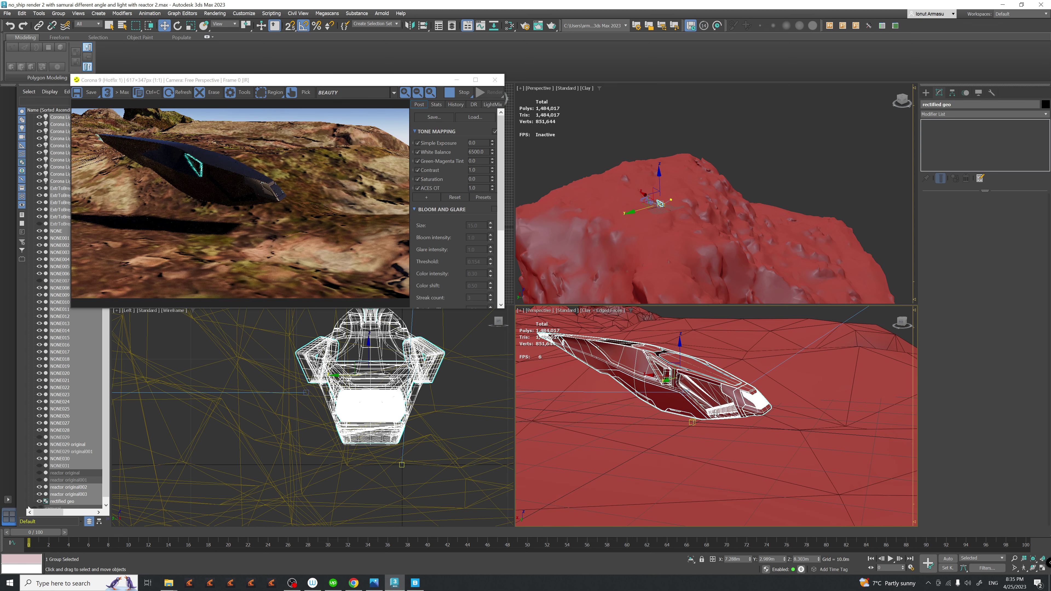
{"action": "scroll", "coordinate": [715, 413], "scroll_direction": "down", "scroll_amount": 3}
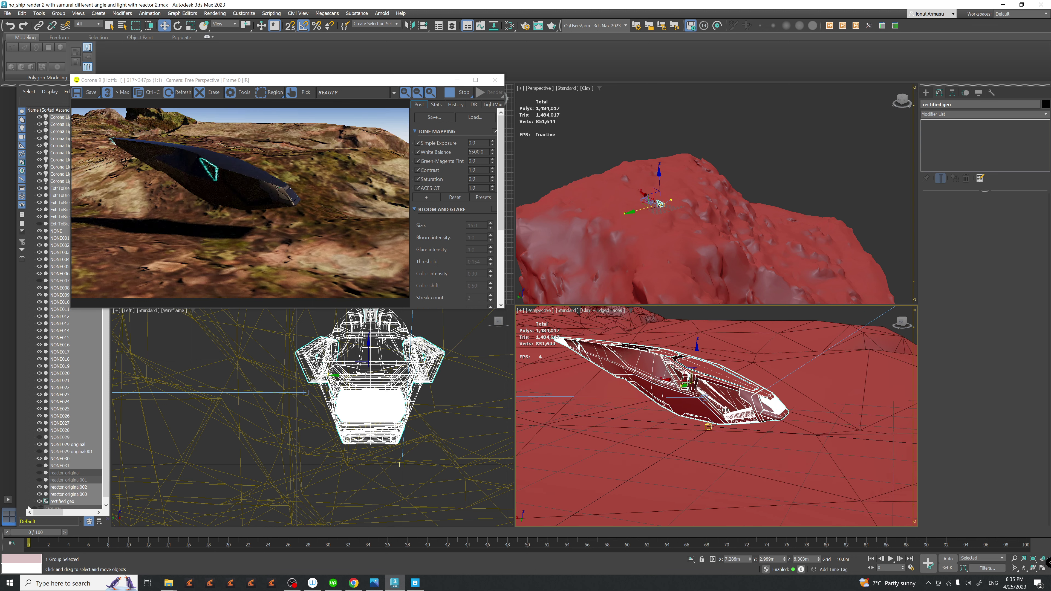
{"action": "scroll", "coordinate": [726, 410], "scroll_direction": "down", "scroll_amount": 2}
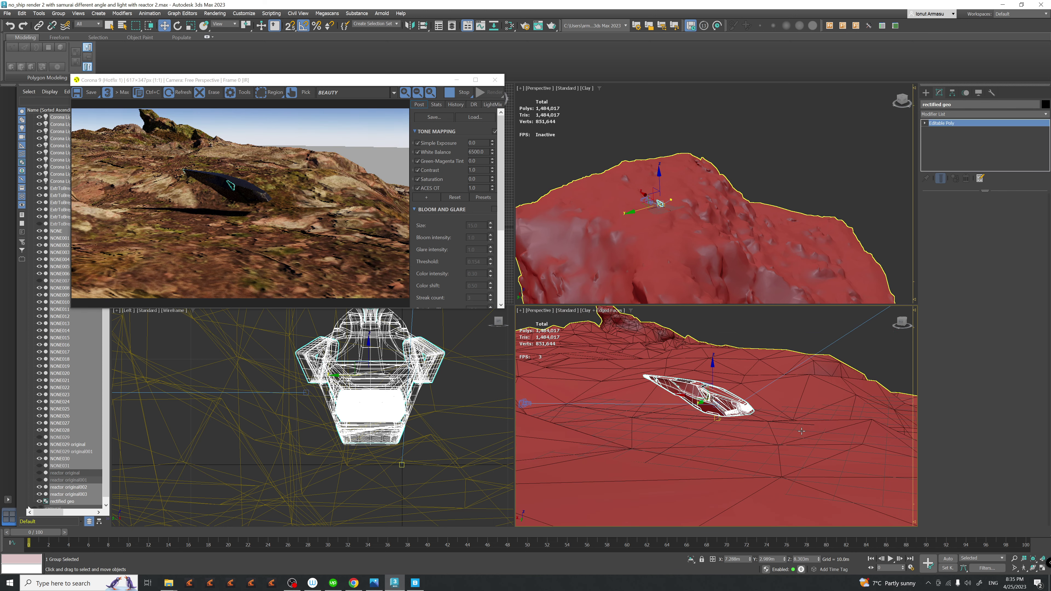
- Select the imported cliff and scale it down uniformly in the Left view
{"action": "left_click", "coordinate": [309, 473]}
{"action": "key", "text": "z"}
{"action": "key", "text": "r"}
{"action": "left_click_drag", "start_coordinate": [389, 458], "coordinate": [401, 492]}
{"action": "key", "text": "w"}
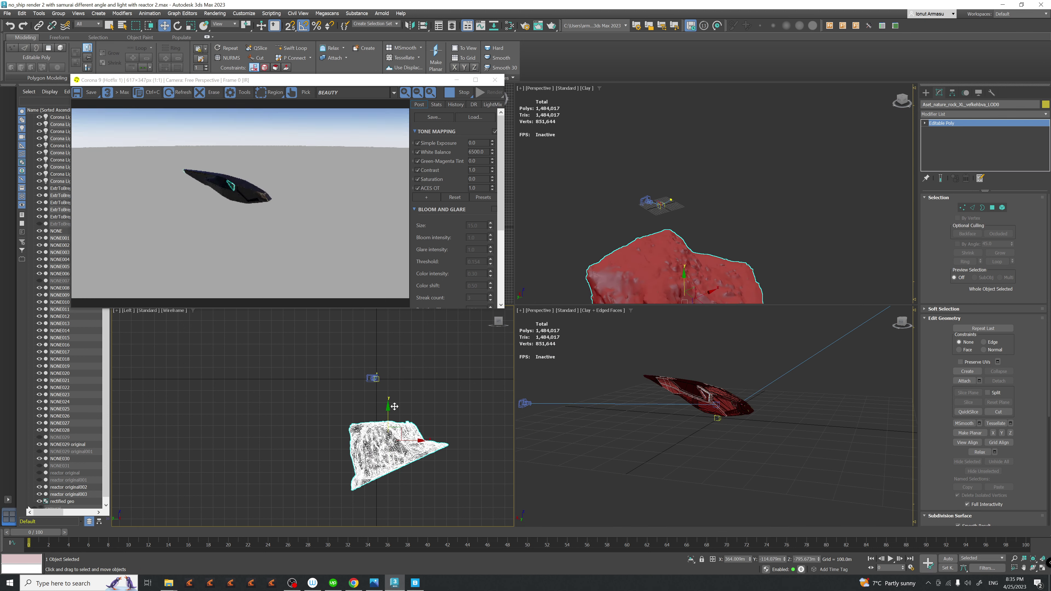
- Raise the reduced cliff to about Z -408 m beneath the ship and shift it along X to about 161 m
{"action": "left_click_drag", "start_coordinate": [394, 407], "coordinate": [395, 363]}
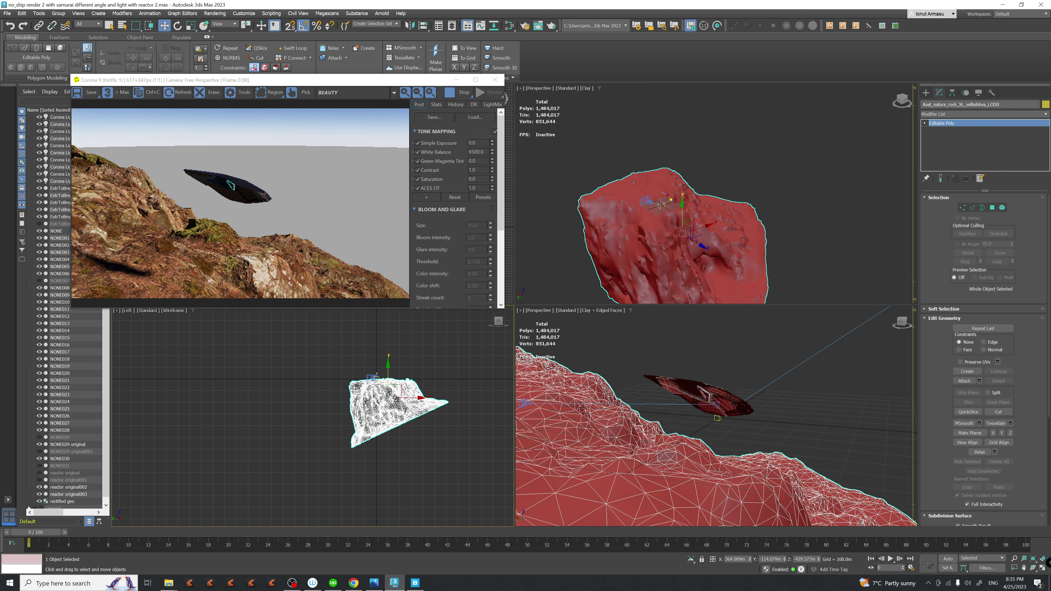
{"action": "scroll", "coordinate": [354, 389], "scroll_direction": "up", "scroll_amount": 8}
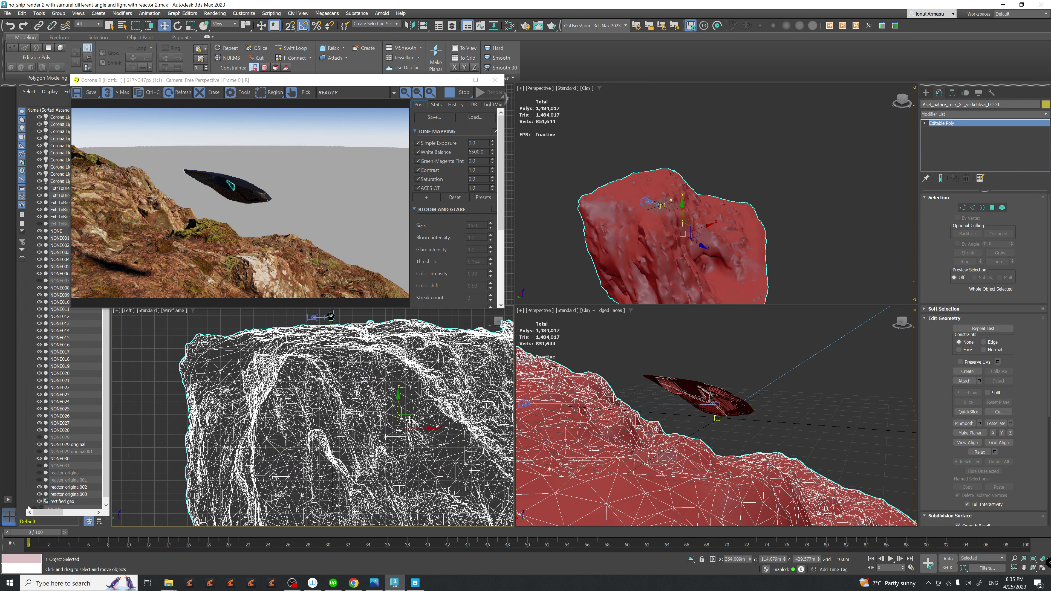
{"action": "left_click_drag", "start_coordinate": [409, 419], "coordinate": [382, 404]}
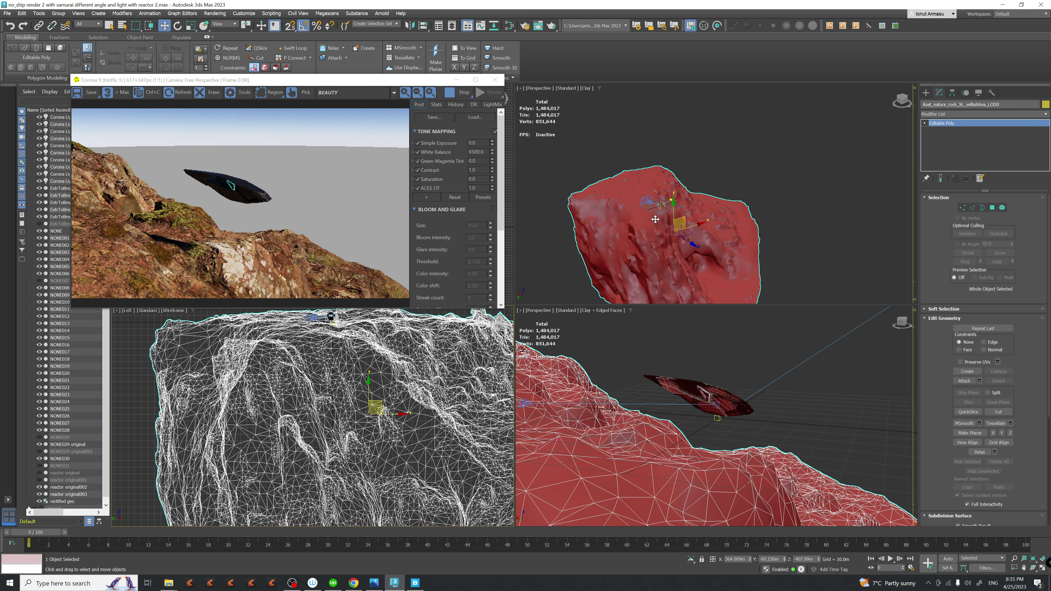
{"action": "middle_click_drag", "start_coordinate": [658, 229], "coordinate": [670, 220], "text": "alt"}
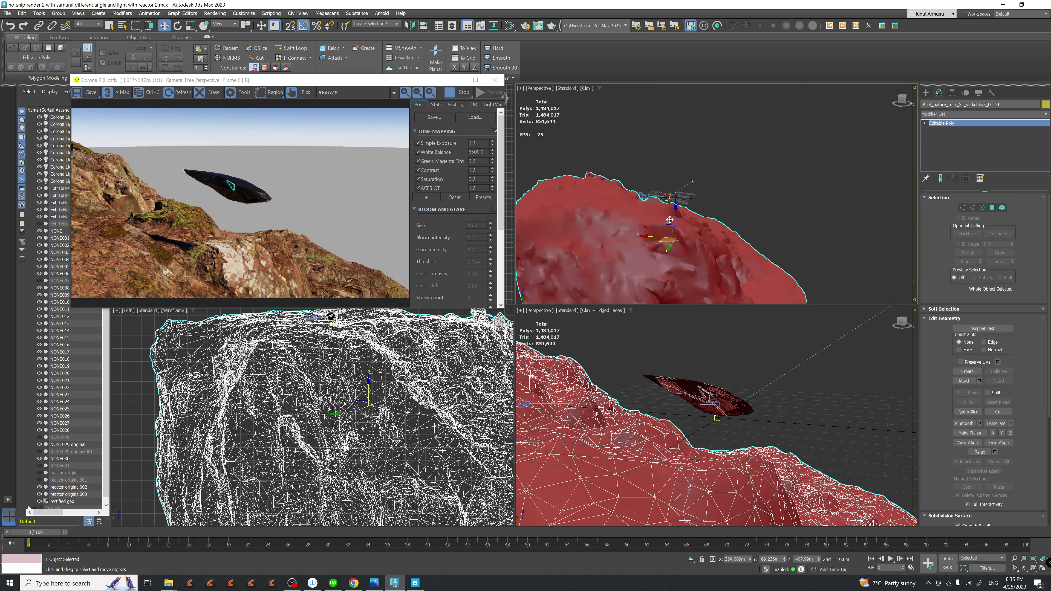
{"action": "left_click_drag", "start_coordinate": [651, 237], "coordinate": [717, 236]}
- Scale the cliff down further and raise it beneath the ship in the Left view, to about Y -54 m
{"action": "middle_click_drag", "start_coordinate": [700, 418], "coordinate": [725, 414], "text": "alt"}
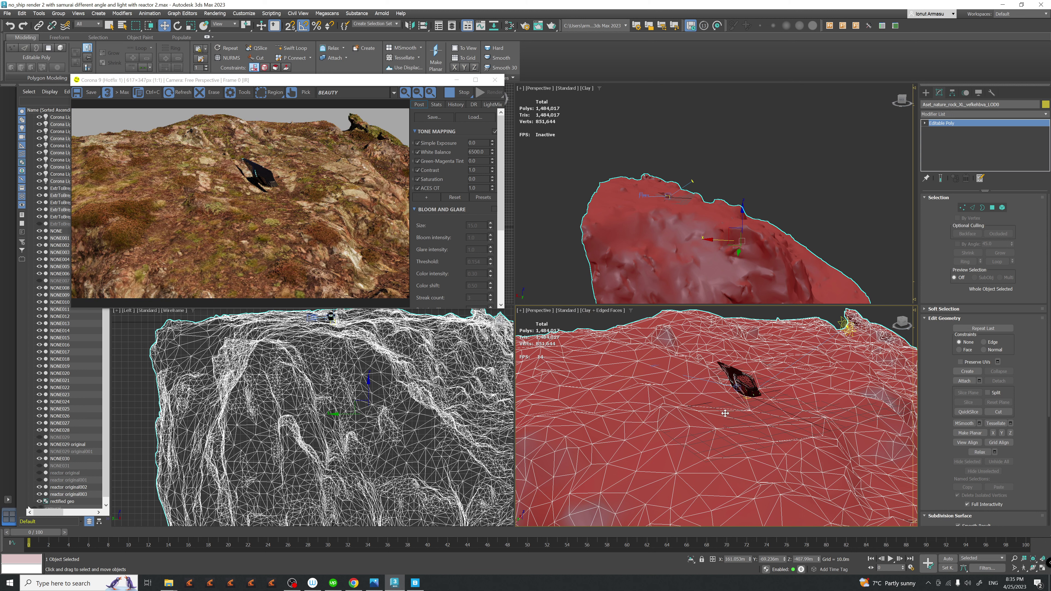
{"action": "scroll", "coordinate": [381, 416], "scroll_direction": "down", "scroll_amount": 5}
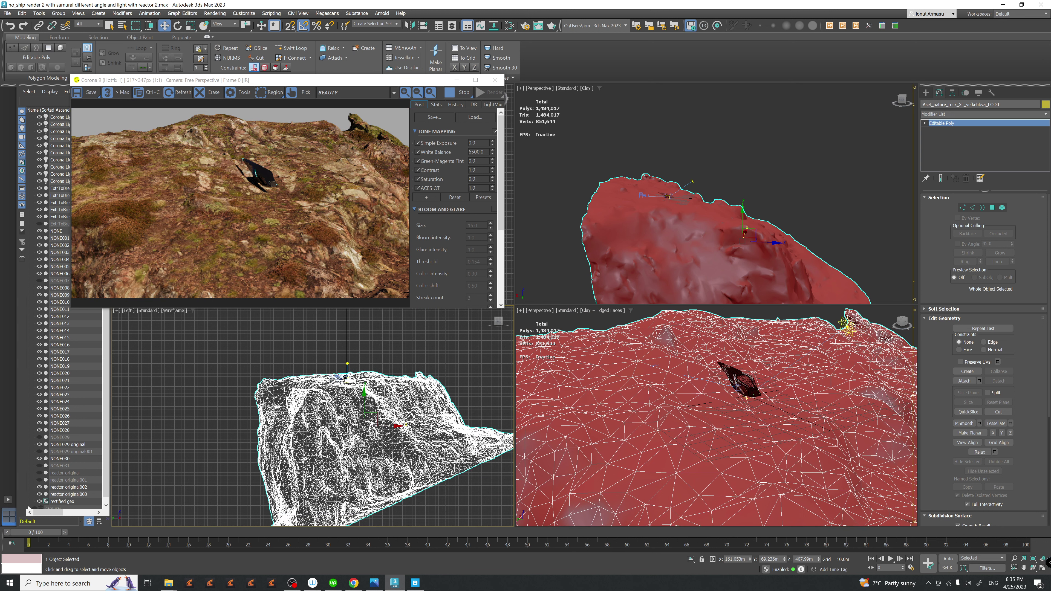
{"action": "middle_click_drag", "start_coordinate": [377, 436], "coordinate": [371, 428]}
{"action": "key", "text": "ctrl+z"}
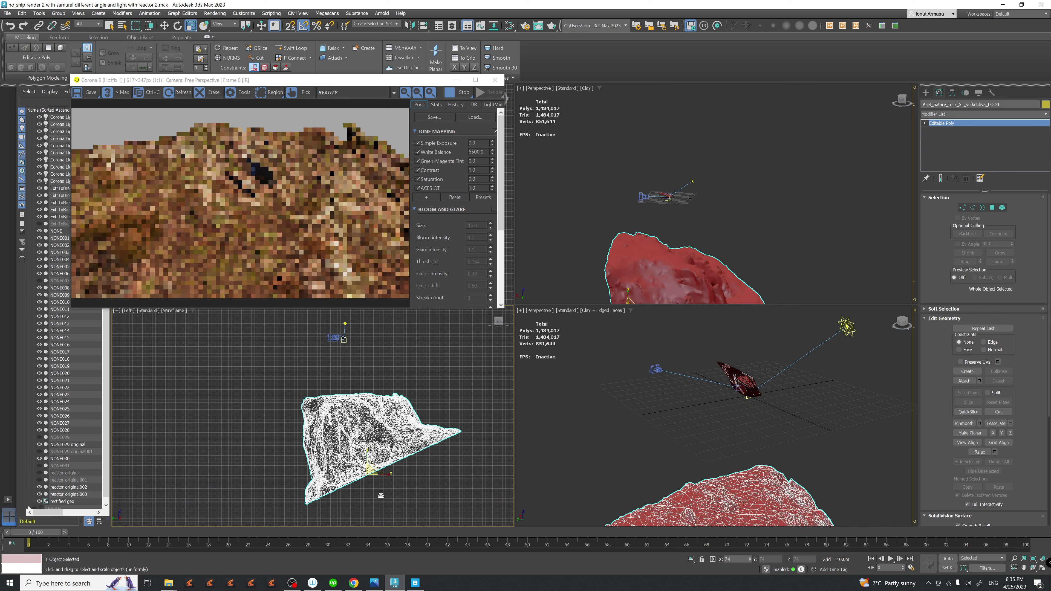
{"action": "key", "text": "w"}
{"action": "left_click_drag", "start_coordinate": [375, 418], "coordinate": [371, 357]}
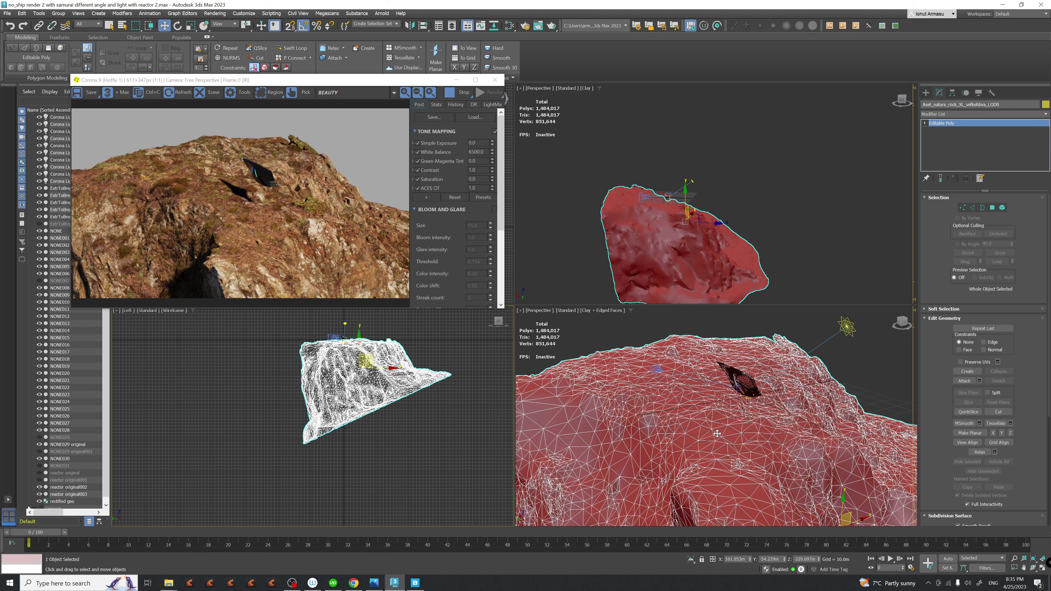
- Switch the orbited perspective viewport to the Corona Camera001 view
{"action": "middle_click_drag", "start_coordinate": [773, 428], "coordinate": [741, 412], "text": "alt"}
{"action": "left_click", "coordinate": [542, 311]}
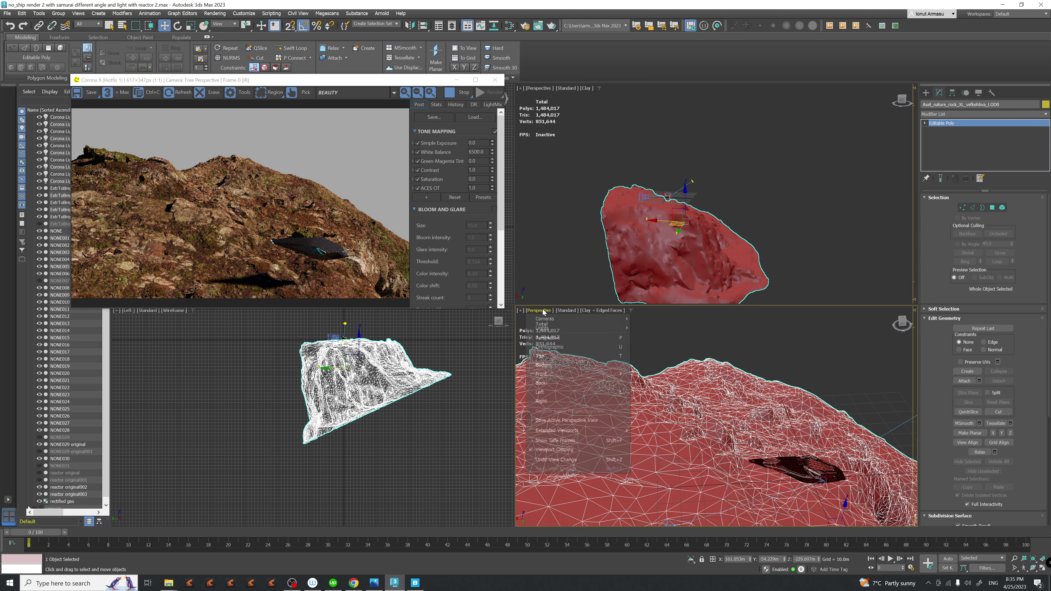
{"action": "mouse_move", "coordinate": [547, 319]}
{"action": "left_click", "coordinate": [660, 321]}
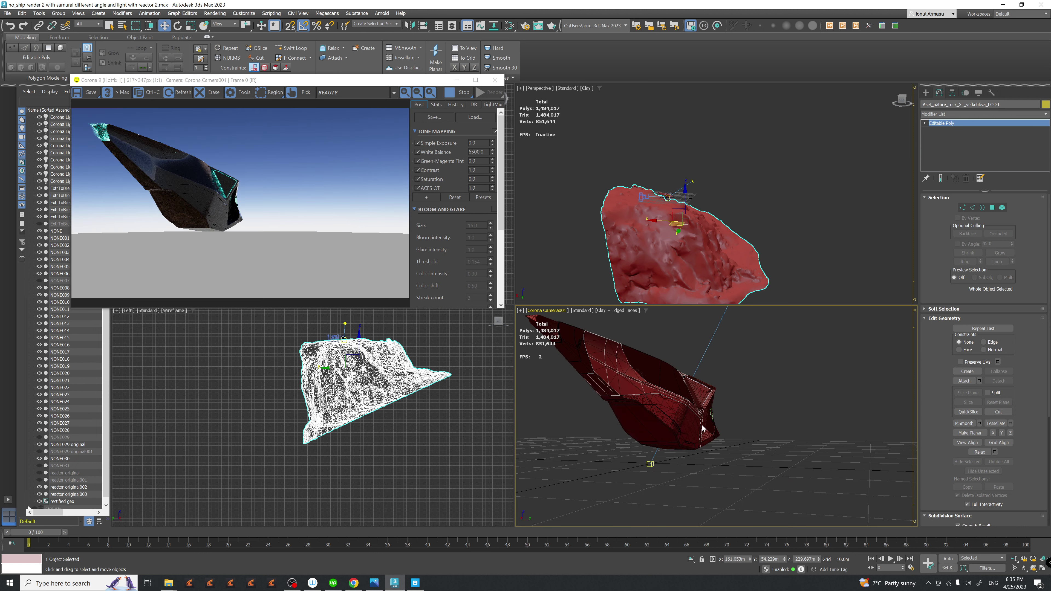
- Raise the cliff beneath the ship in the Left view, to about Z -217 m
{"action": "scroll", "coordinate": [392, 432], "scroll_direction": "up", "scroll_amount": 5}
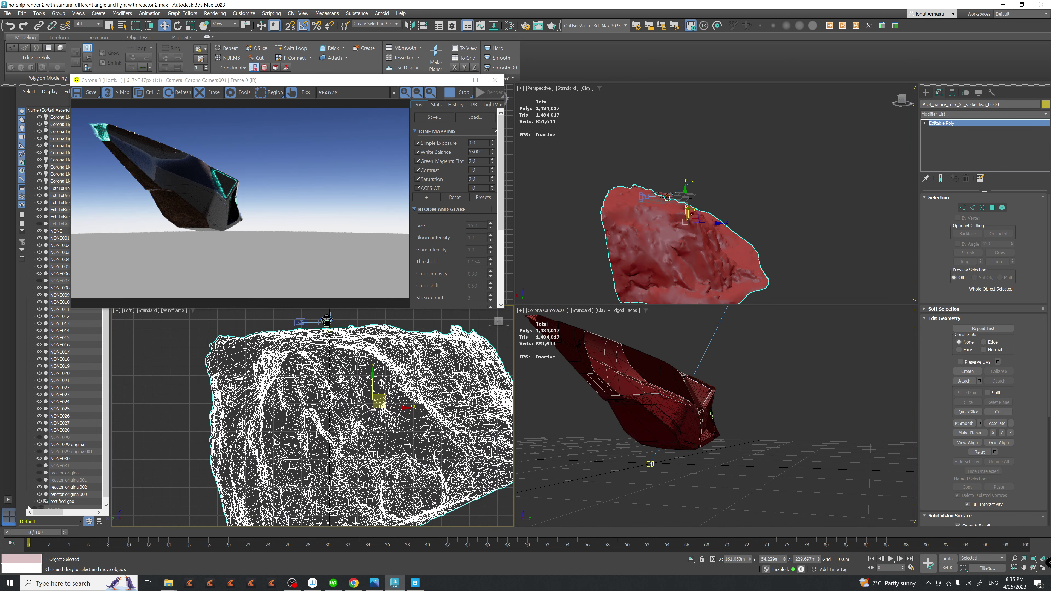
{"action": "left_click_drag", "start_coordinate": [372, 382], "coordinate": [372, 372]}
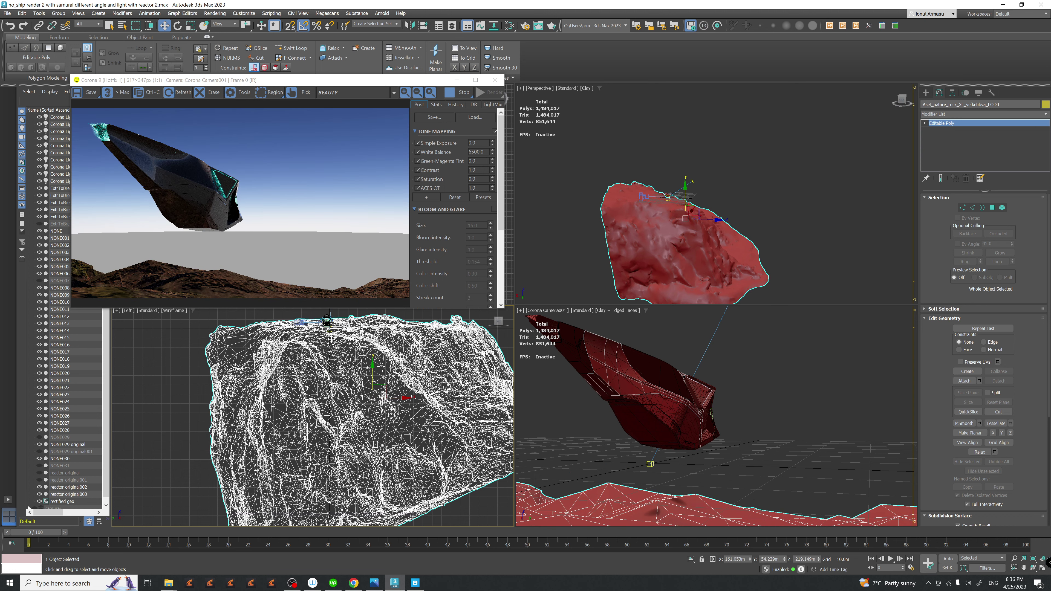
{"action": "scroll", "coordinate": [364, 373], "scroll_direction": "up", "scroll_amount": 5}
{"action": "middle_click_drag", "start_coordinate": [348, 352], "coordinate": [389, 404]}
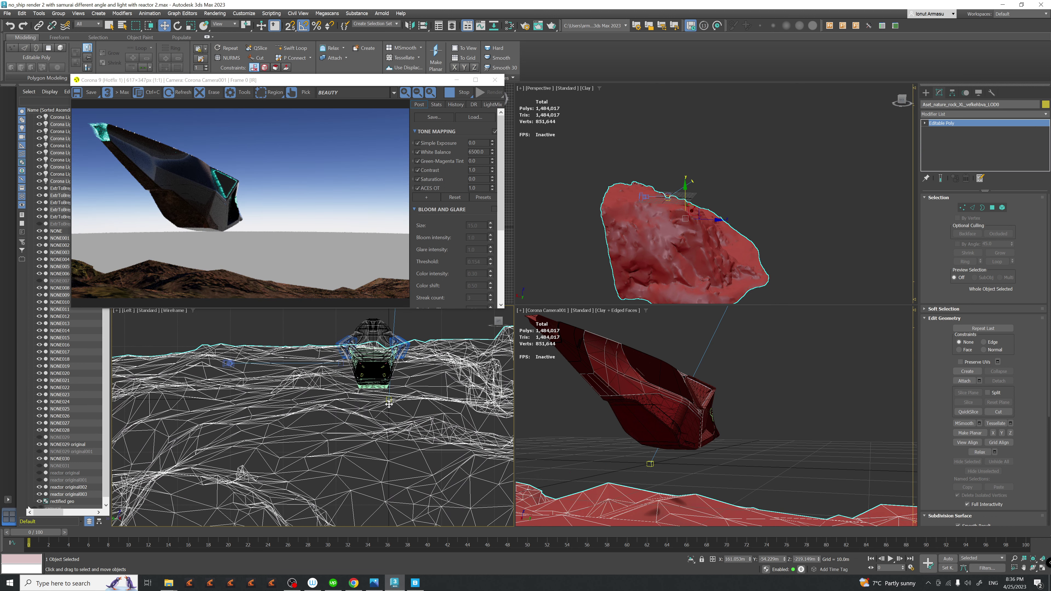
{"action": "mouse_move", "coordinate": [382, 401]}
{"action": "left_mouse_down"}
{"action": "mouse_move", "coordinate": [386, 368]}
{"action": "mouse_move", "coordinate": [386, 392]}
{"action": "left_mouse_up"}
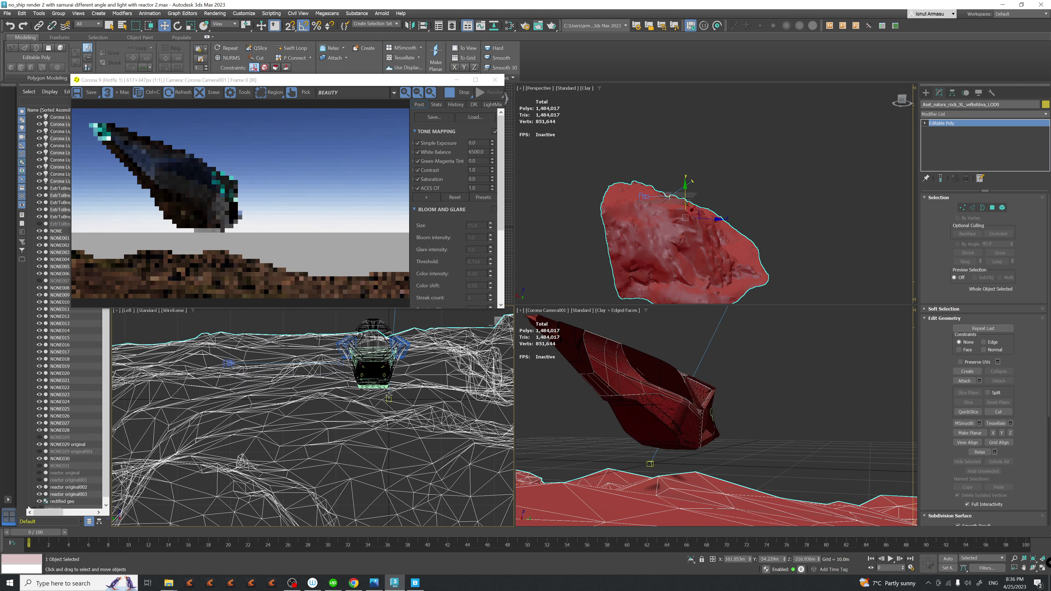
{"action": "scroll", "coordinate": [331, 428], "scroll_direction": "down", "scroll_amount": 5}
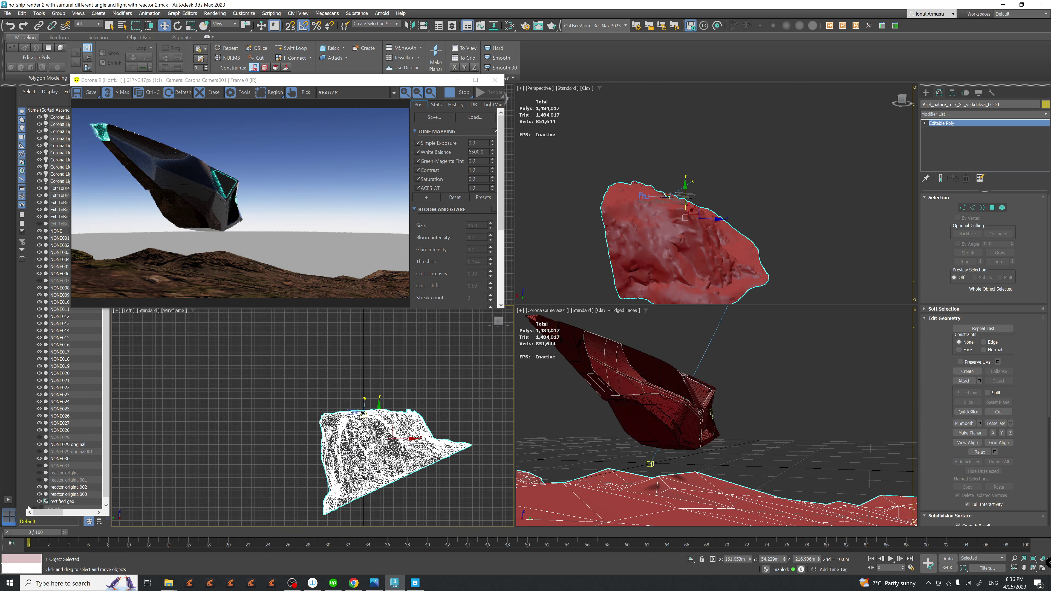
{"action": "scroll", "coordinate": [390, 430], "scroll_direction": "up", "scroll_amount": 6}
{"action": "middle_click_drag", "start_coordinate": [390, 431], "coordinate": [397, 433]}
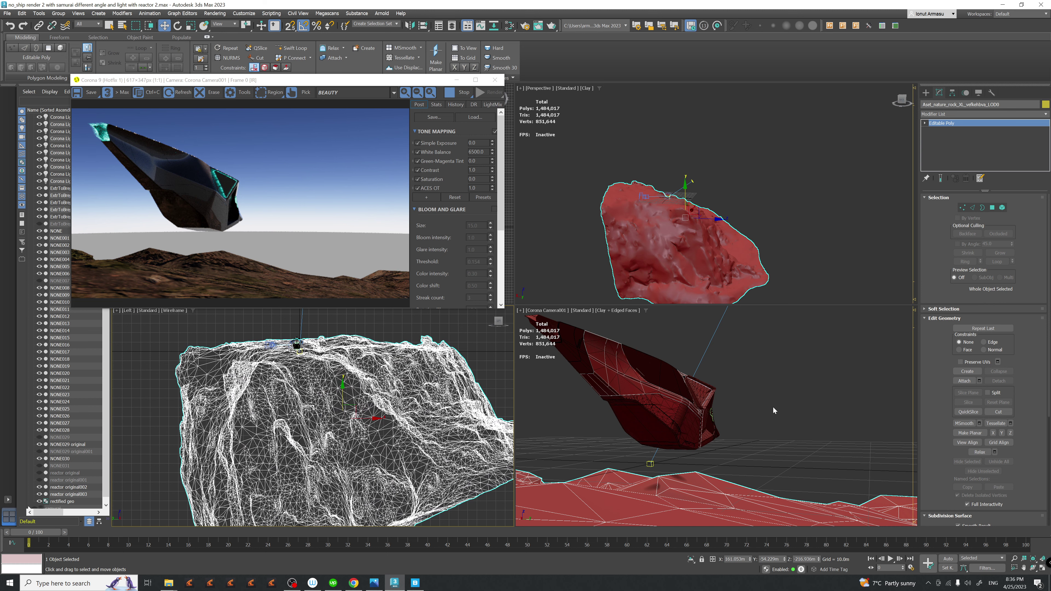
- Return the camera viewport to a perspective view that frames the cliff and the ship
{"action": "right_click", "coordinate": [692, 407]}
{"action": "key", "text": "p"}
{"action": "middle_click_drag", "start_coordinate": [655, 448], "coordinate": [690, 426], "text": "alt"}
{"action": "scroll", "coordinate": [703, 427], "scroll_direction": "up", "scroll_amount": 3}
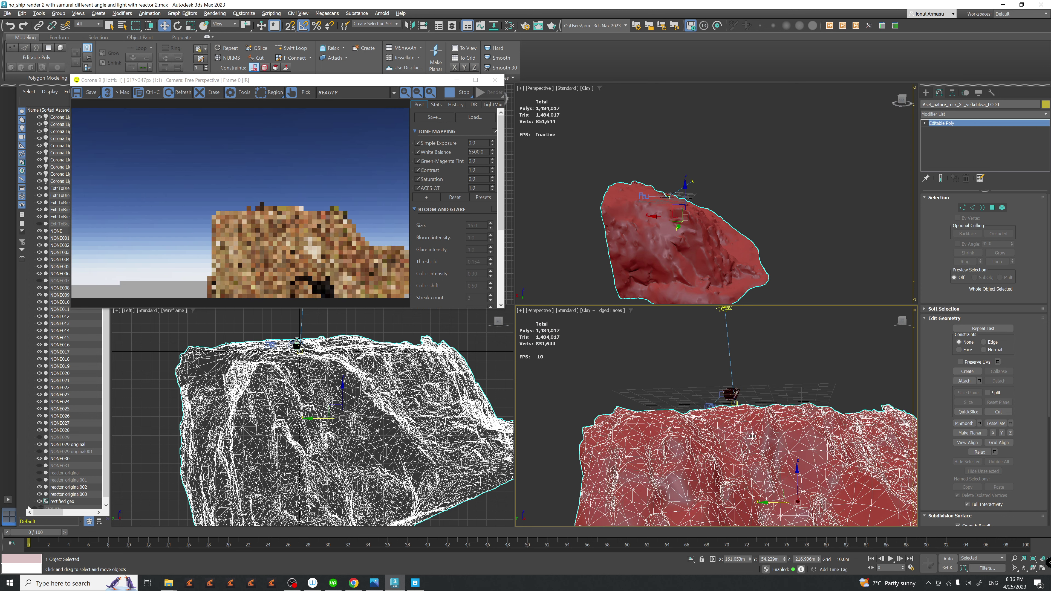
- Try a slight rotation of the cliff in the perspective view and undo it
{"action": "key", "text": "e"}
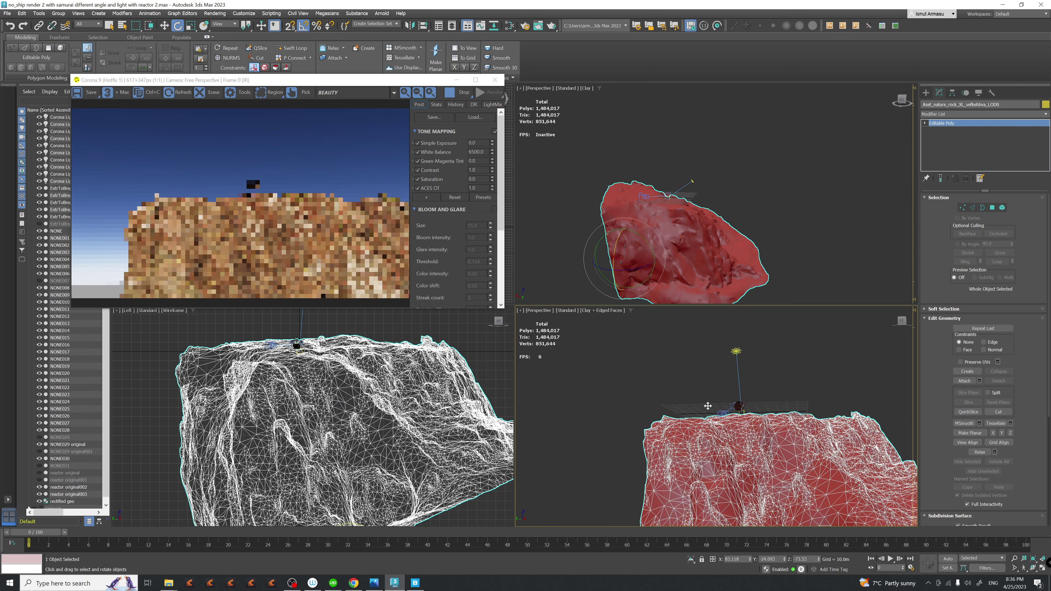
{"action": "middle_click_drag", "start_coordinate": [766, 441], "coordinate": [772, 499], "text": "alt"}
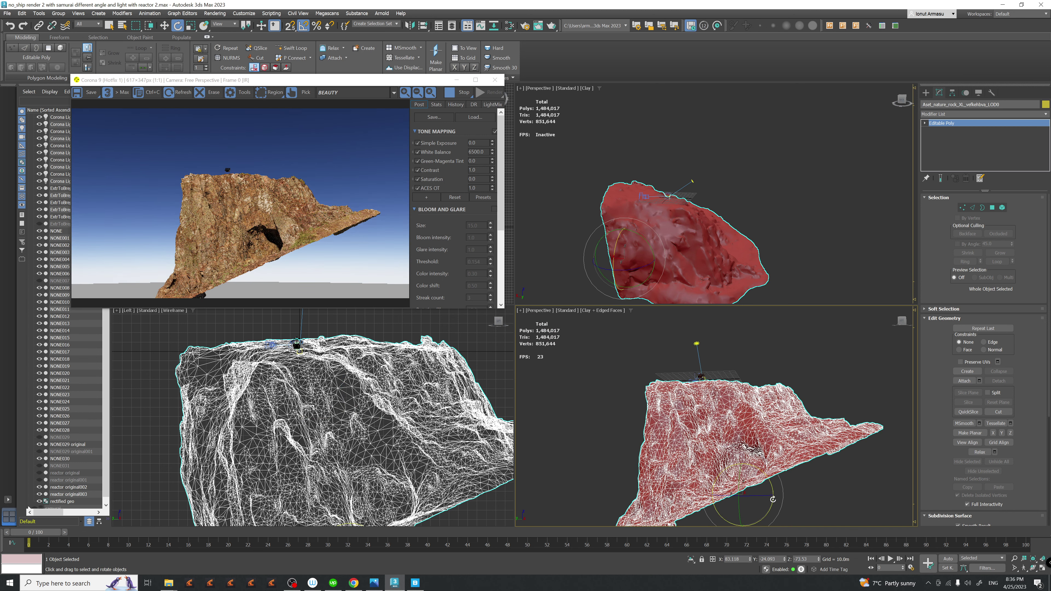
{"action": "left_click", "coordinate": [771, 484]}
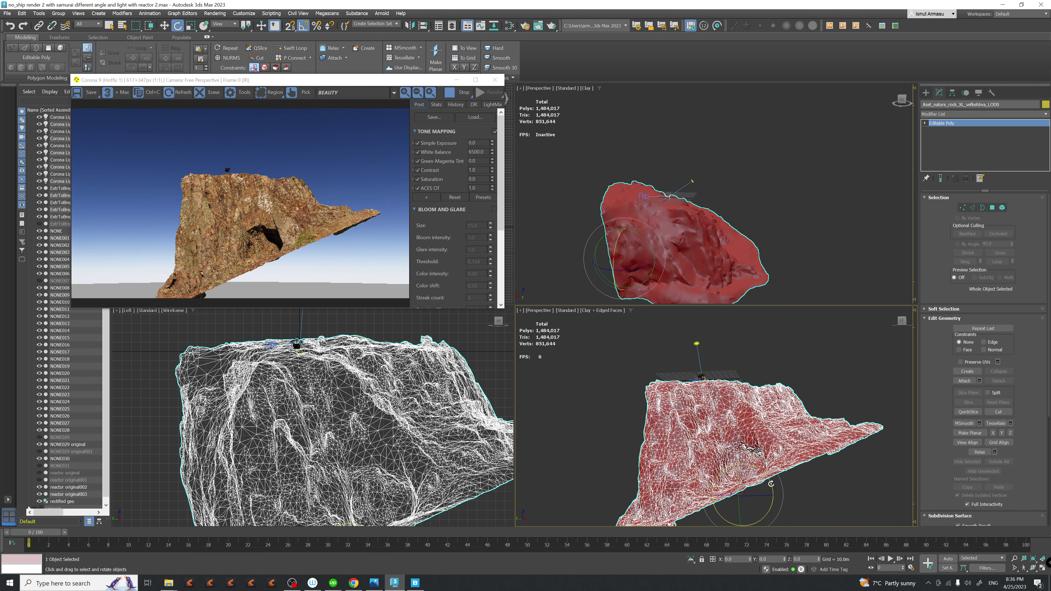
{"action": "left_click_drag", "start_coordinate": [771, 484], "coordinate": [773, 485]}
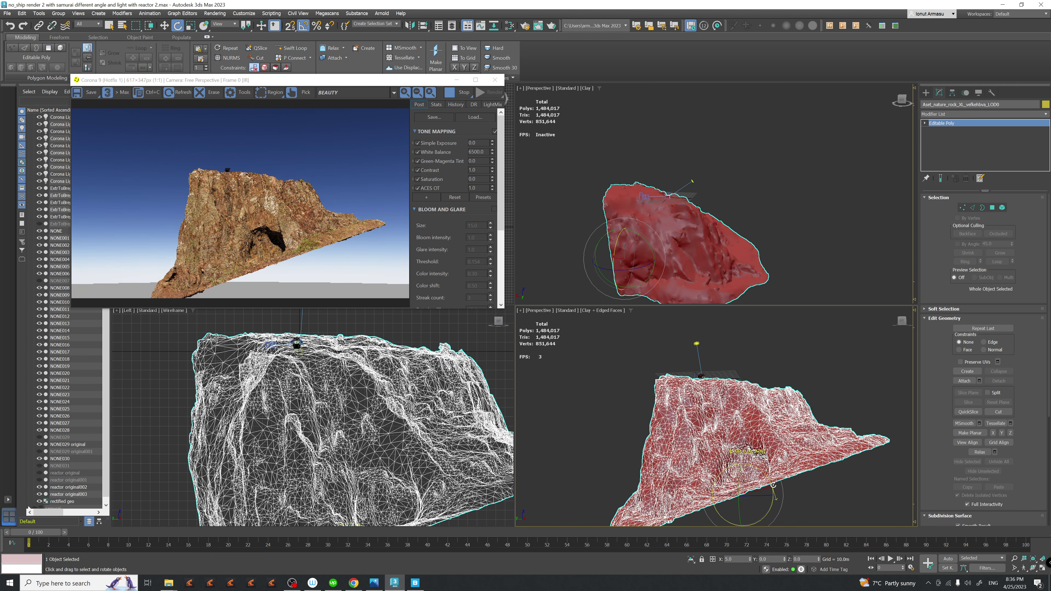
{"action": "middle_click_drag", "start_coordinate": [693, 419], "coordinate": [716, 430], "text": "alt"}
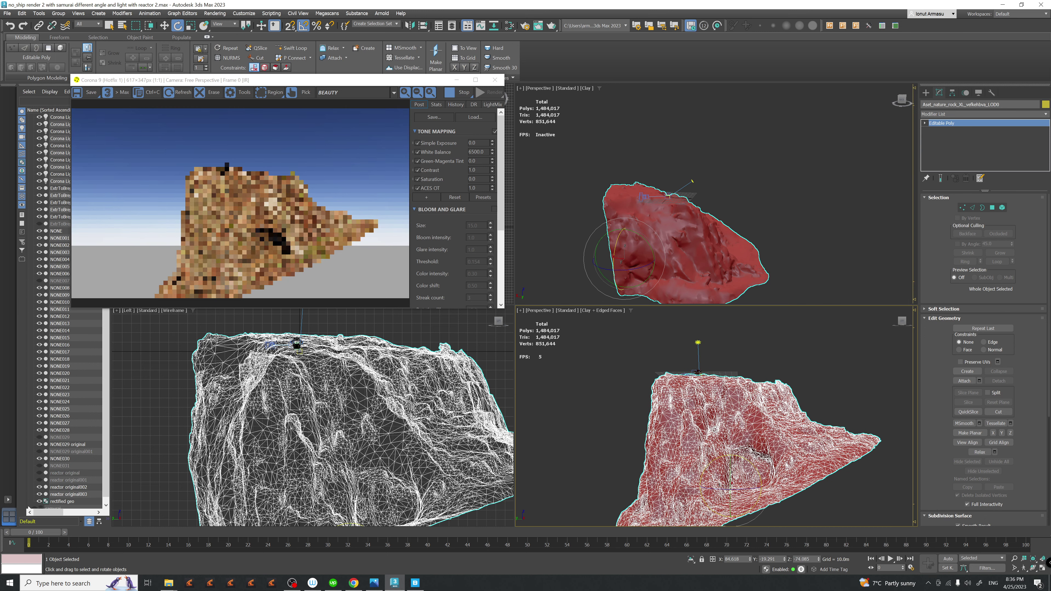
{"action": "key", "text": "ctrl+z"}
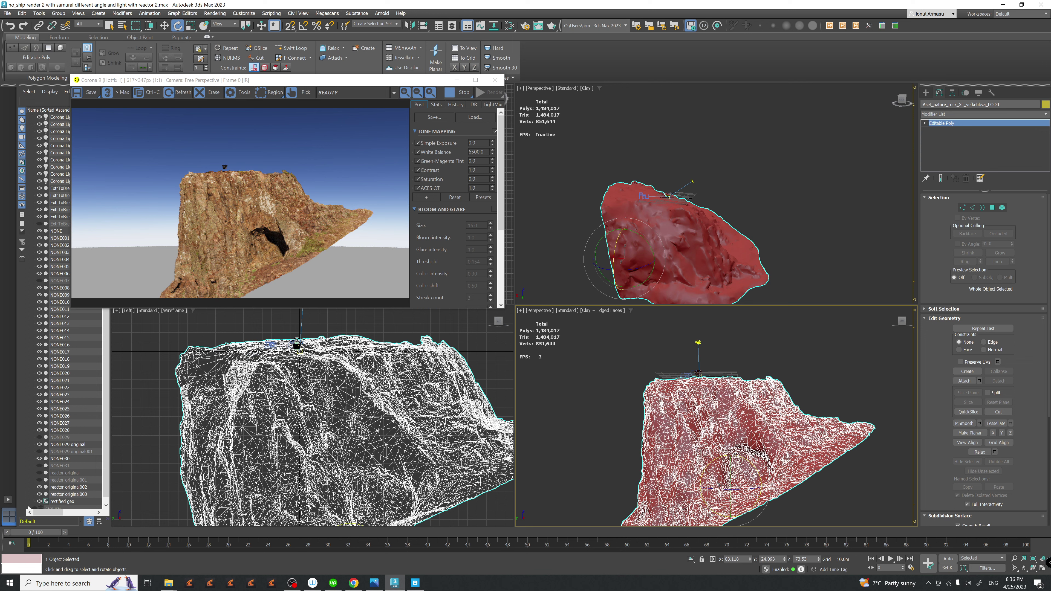
- Rotate the cliff slightly in the perspective view and tilt it a little in the Front view
{"action": "left_click_drag", "start_coordinate": [735, 455], "coordinate": [738, 456]}
{"action": "middle_click_drag", "start_coordinate": [678, 240], "coordinate": [697, 204], "text": "alt"}
{"action": "scroll", "coordinate": [662, 206], "scroll_direction": "up", "scroll_amount": 5}
{"action": "scroll", "coordinate": [707, 218], "scroll_direction": "down", "scroll_amount": 5}
{"action": "middle_click_drag", "start_coordinate": [380, 400], "coordinate": [408, 412]}
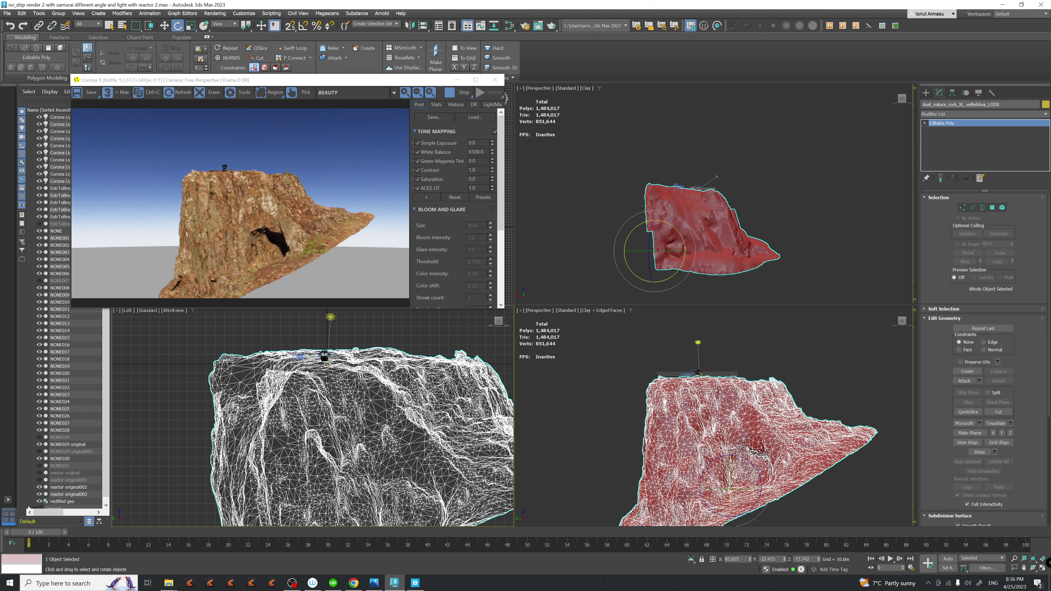
{"action": "key", "text": "f"}
{"action": "scroll", "coordinate": [358, 437], "scroll_direction": "down", "scroll_amount": 4}
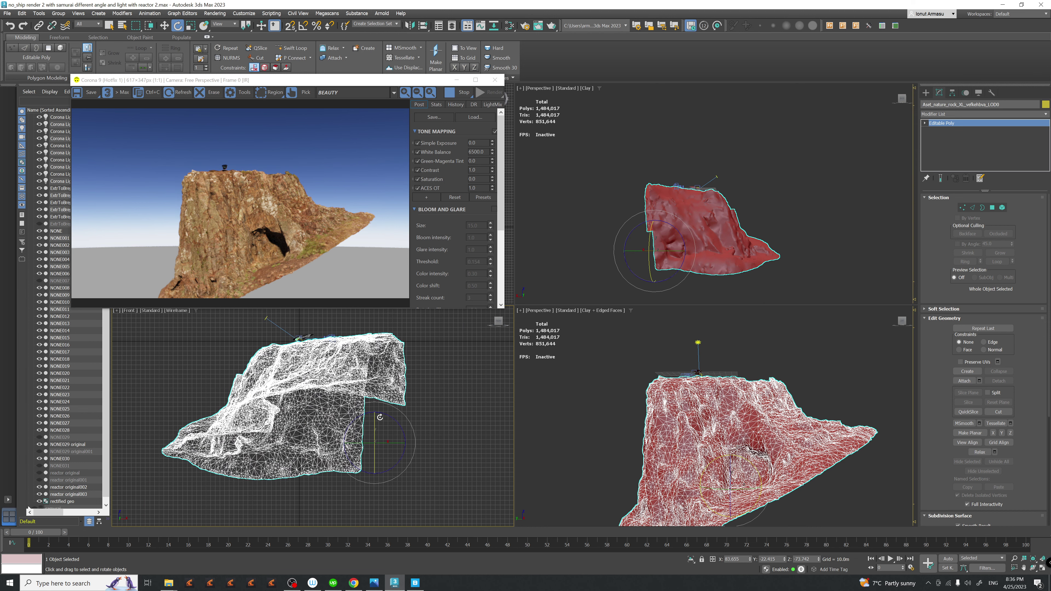
{"action": "left_click_drag", "start_coordinate": [395, 419], "coordinate": [399, 418]}
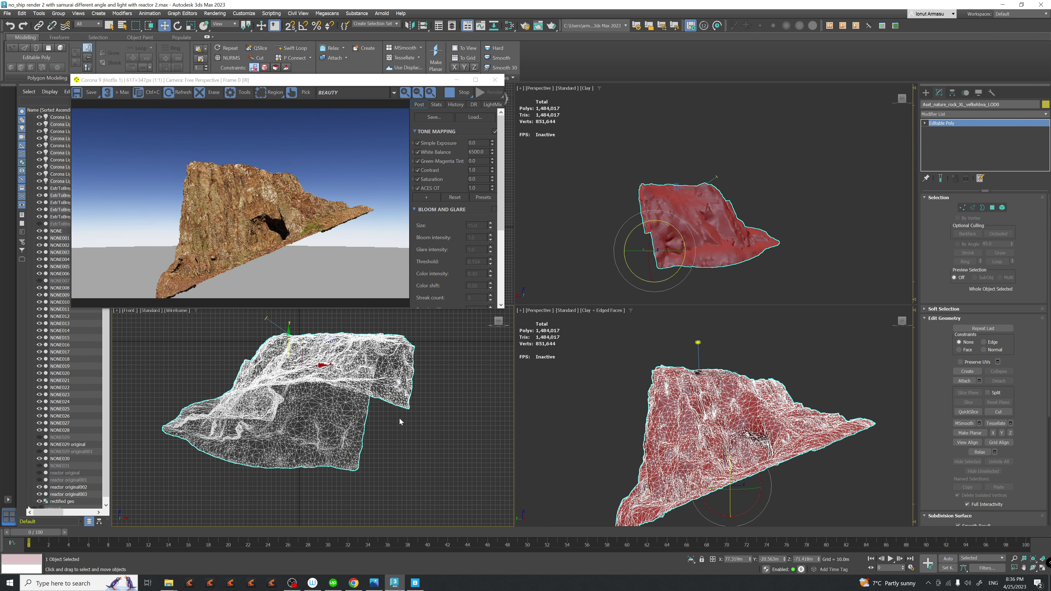
- Move the cliff to about X 125 m, Z -228 m in the Front view and check it through Corona Camera001
{"action": "left_click_drag", "start_coordinate": [301, 350], "coordinate": [284, 355]}
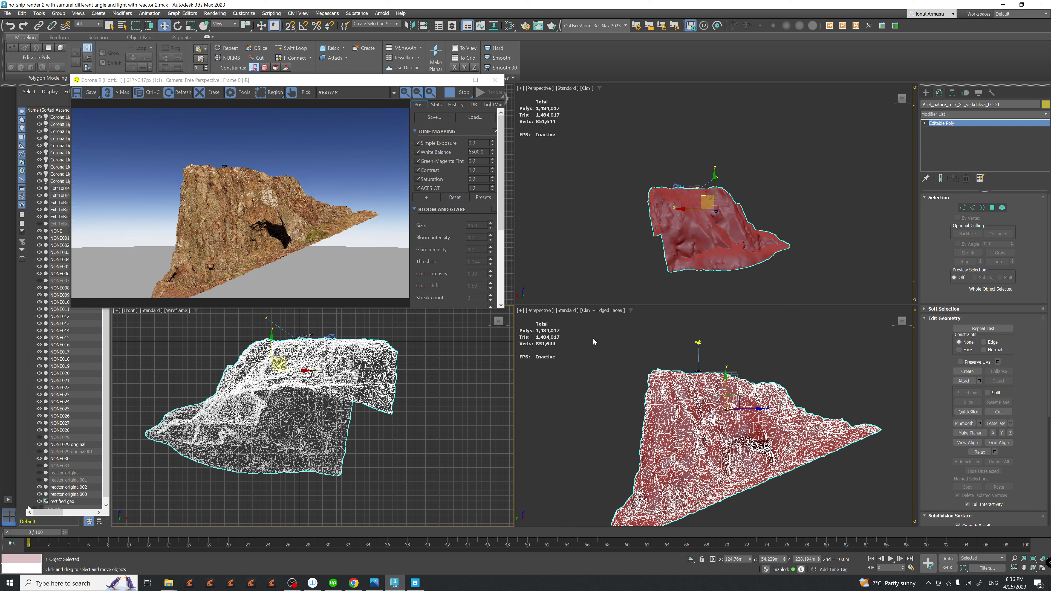
{"action": "left_click", "coordinate": [539, 311]}
{"action": "left_click", "coordinate": [663, 319]}
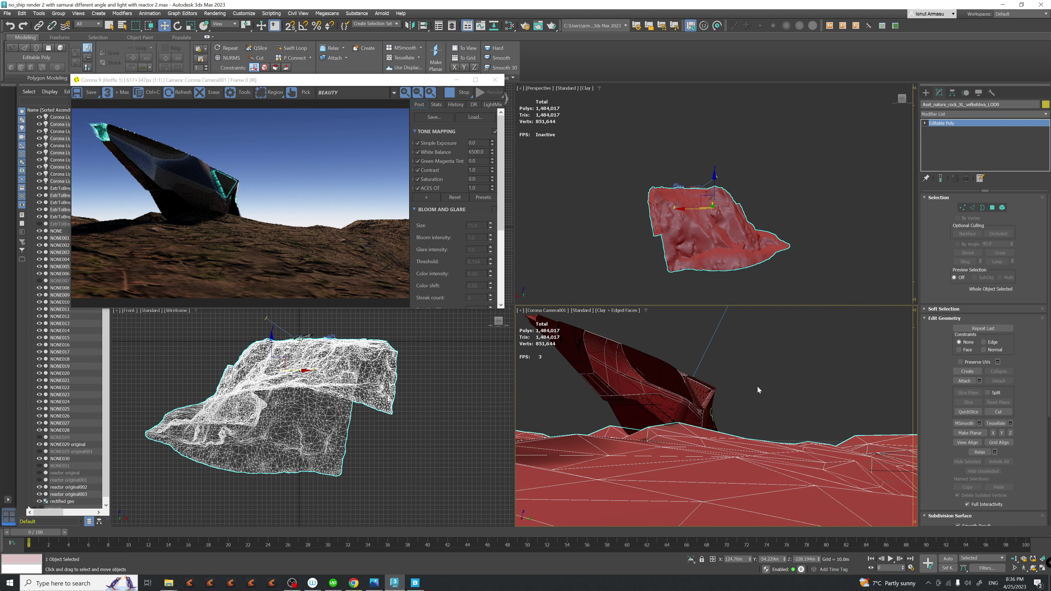
- Scale the cliff down uniformly and raise it under the ship, to about X 108 m, Z -154 m
{"action": "middle_click_drag", "start_coordinate": [337, 398], "coordinate": [374, 412]}
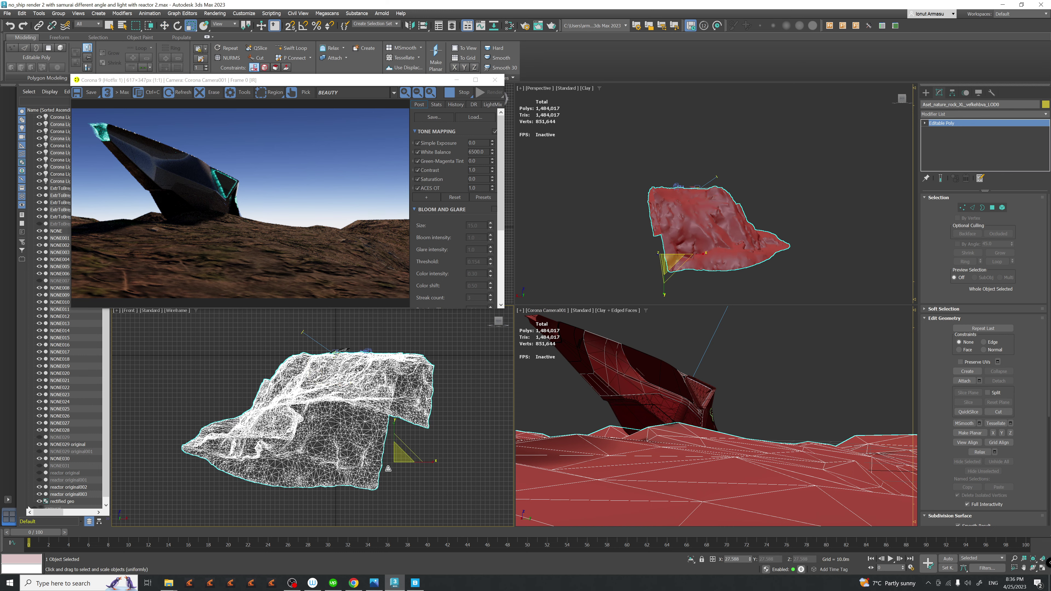
{"action": "left_click_drag", "start_coordinate": [381, 397], "coordinate": [381, 445]}
{"action": "key", "text": "w"}
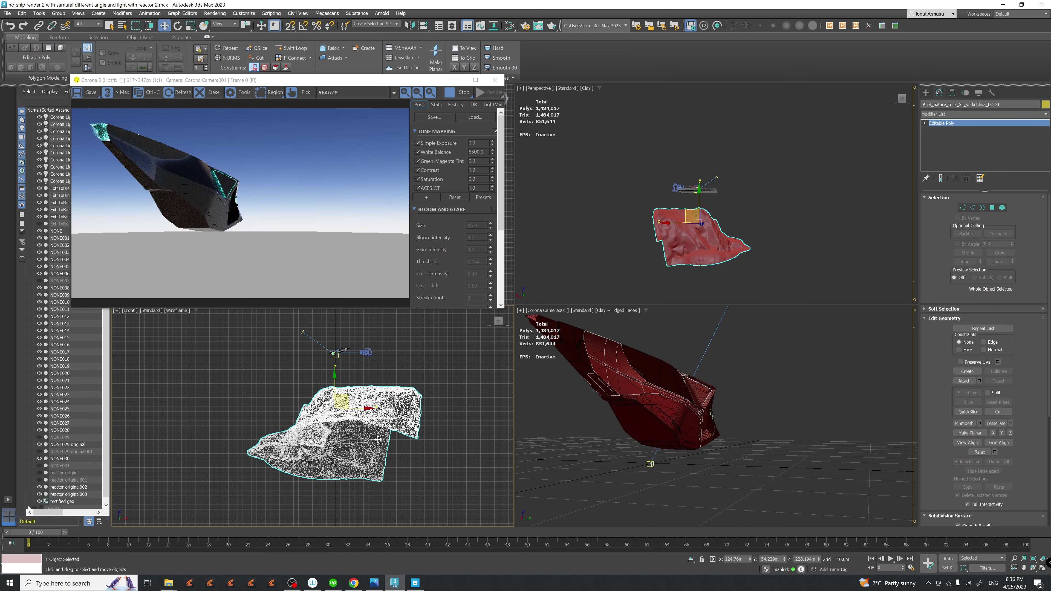
{"action": "left_click_drag", "start_coordinate": [340, 398], "coordinate": [340, 360]}
- Uncover the Top viewport from the render window and shift the cliff to about X 78 m, Y -13 m
{"action": "left_click", "coordinate": [349, 92]}
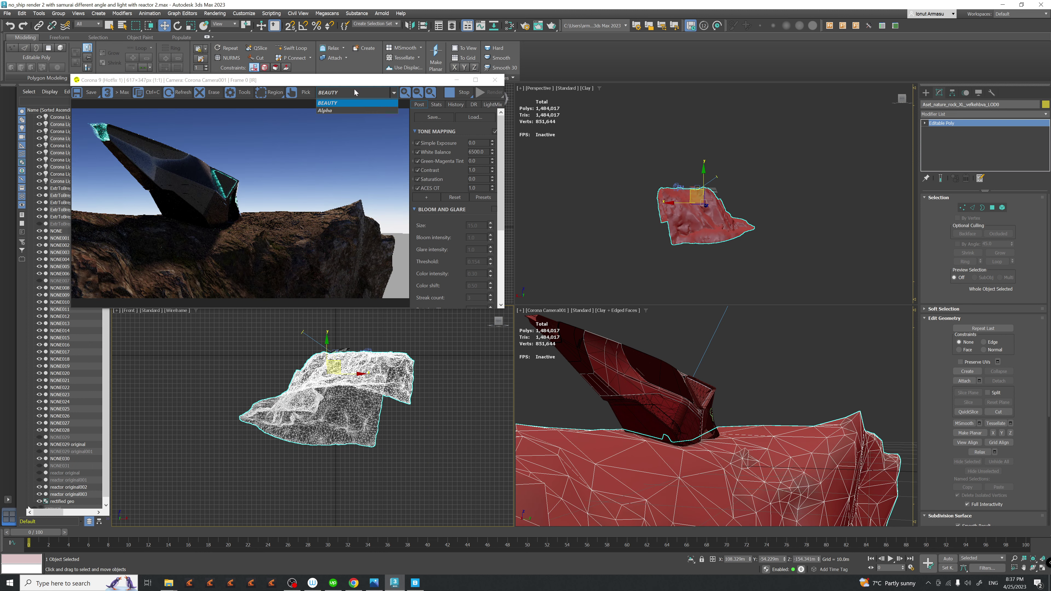
{"action": "left_click_drag", "start_coordinate": [359, 87], "coordinate": [762, 311]}
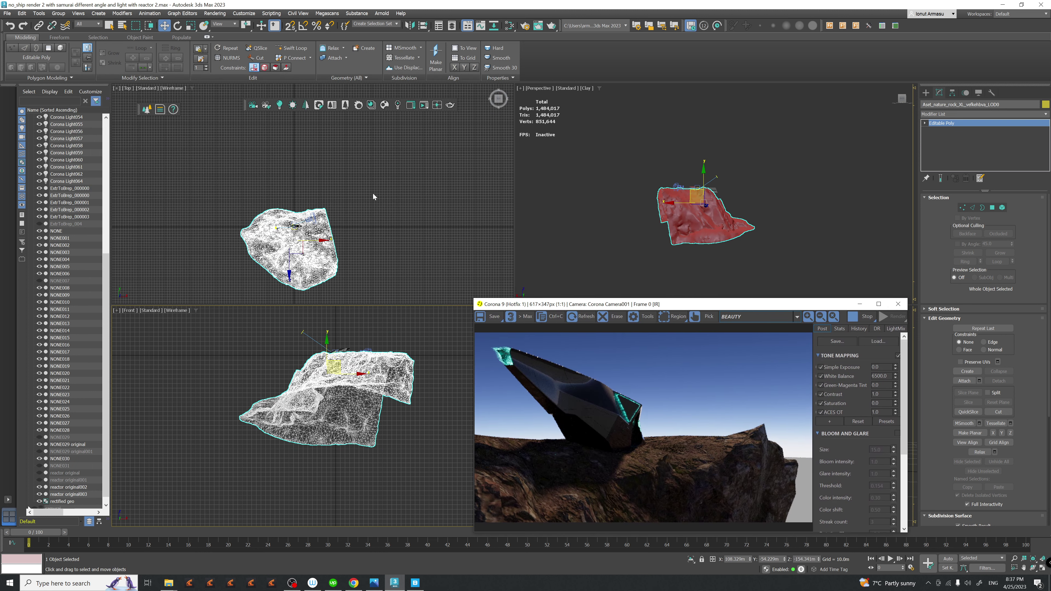
{"action": "scroll", "coordinate": [360, 197], "scroll_direction": "up", "scroll_amount": 5}
{"action": "left_click_drag", "start_coordinate": [393, 211], "coordinate": [397, 168]}
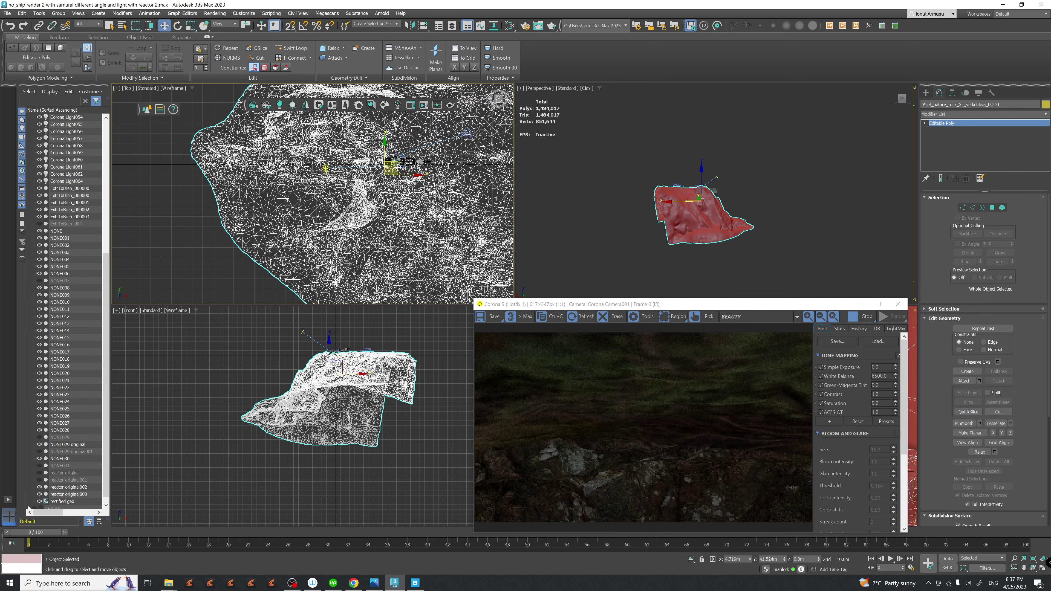
{"action": "middle_click_drag", "start_coordinate": [344, 392], "coordinate": [348, 428]}
{"action": "left_click_drag", "start_coordinate": [397, 168], "coordinate": [360, 170]}
- Shift the cliff along X to about 32 m in the Front view and lower it slightly under the ship
{"action": "scroll", "coordinate": [325, 400], "scroll_direction": "up", "scroll_amount": 5}
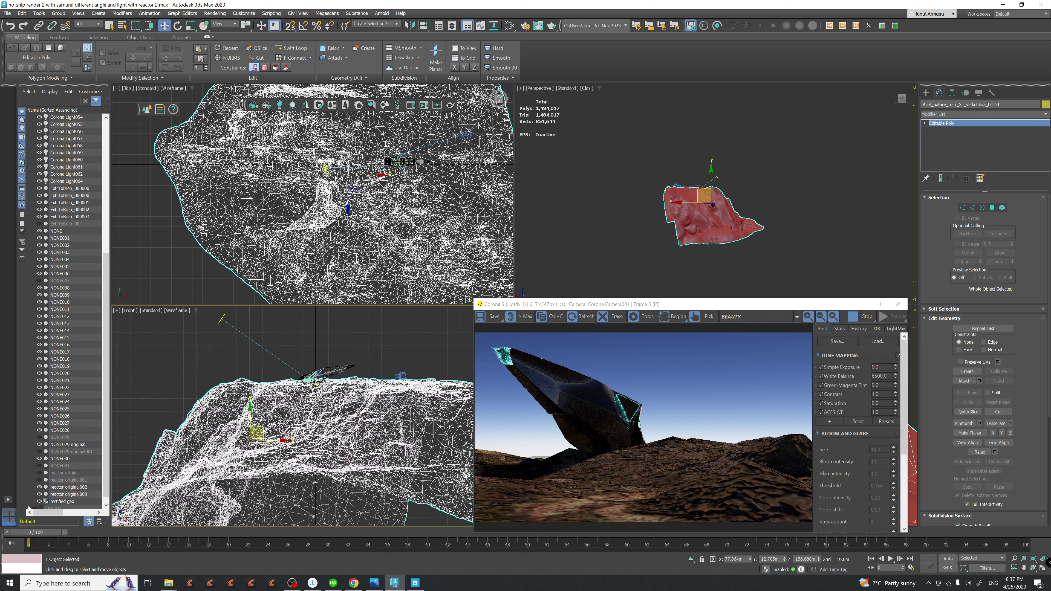
{"action": "scroll", "coordinate": [321, 419], "scroll_direction": "up", "scroll_amount": 1}
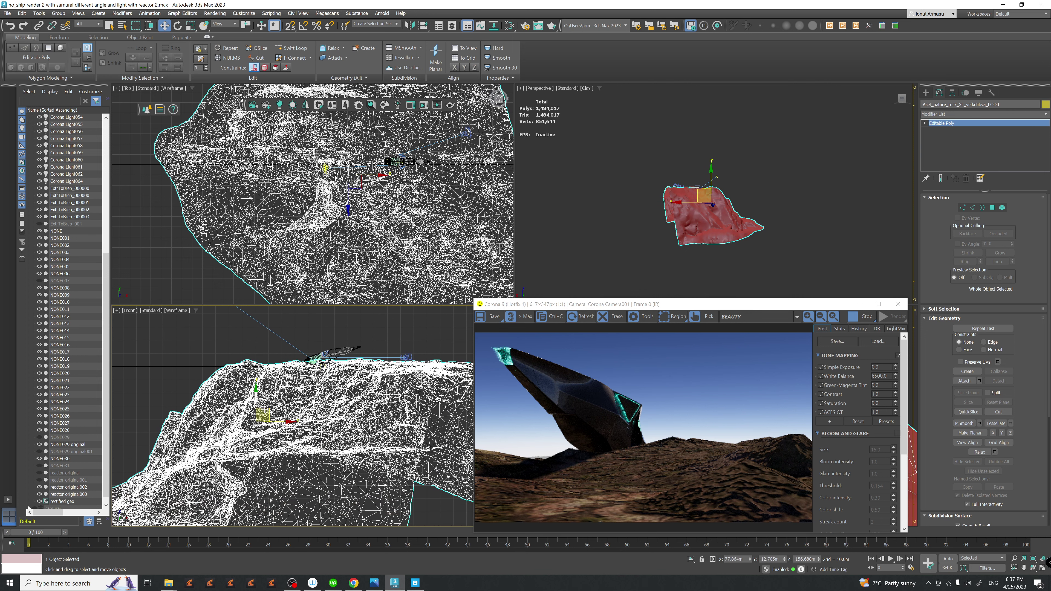
{"action": "left_click_drag", "start_coordinate": [320, 419], "coordinate": [209, 424]}
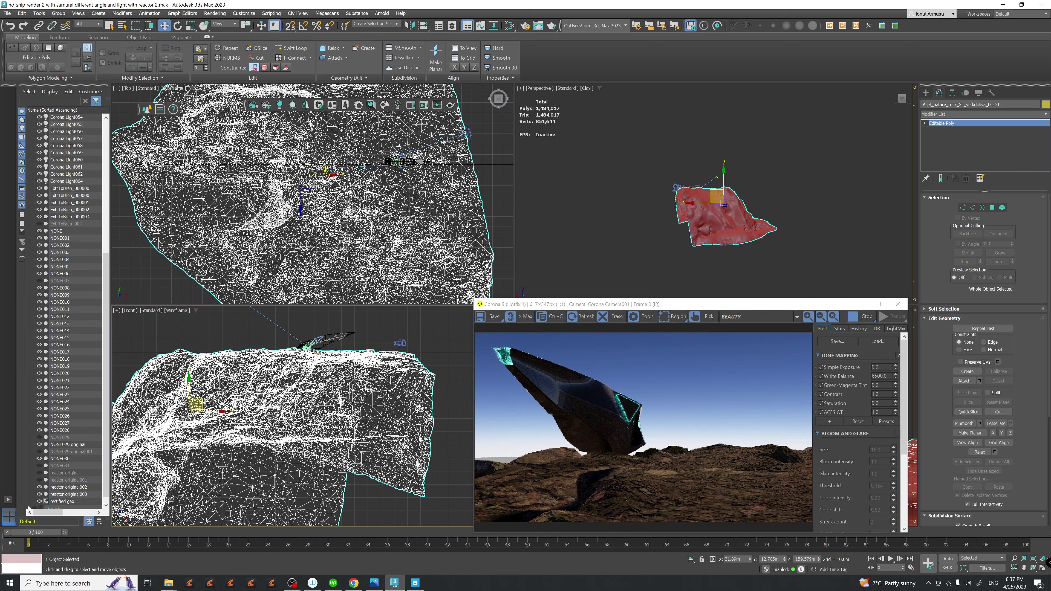
- Bring the cliff's Massive_Nordic_Coastal_Cliff material into the Slate Material Editor graph
{"action": "left_click", "coordinate": [509, 26]}
{"action": "left_click_drag", "start_coordinate": [345, 230], "coordinate": [874, 30]}
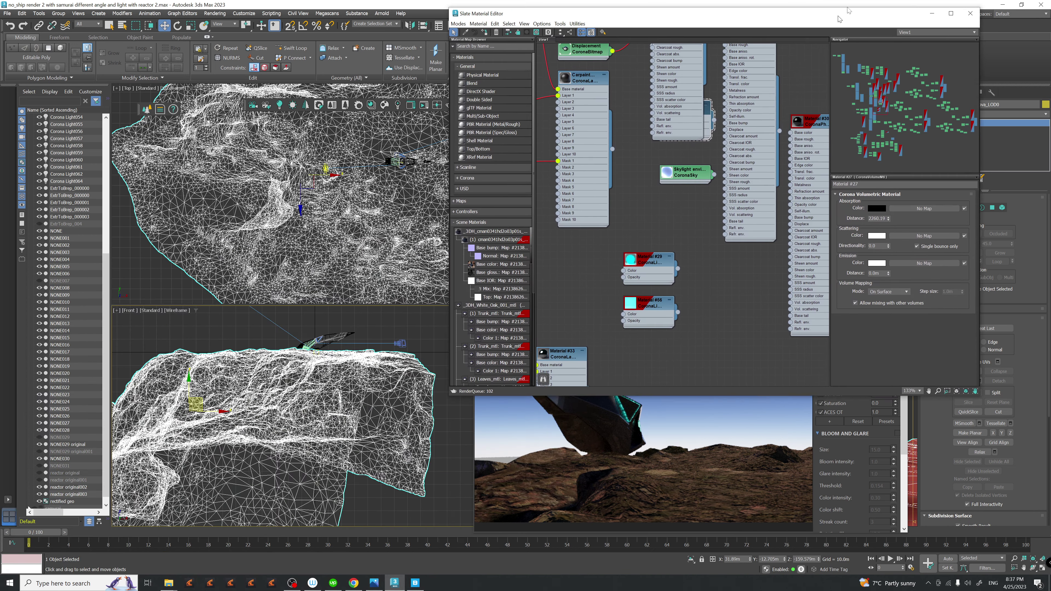
{"action": "middle_click_drag", "start_coordinate": [723, 314], "coordinate": [741, 325]}
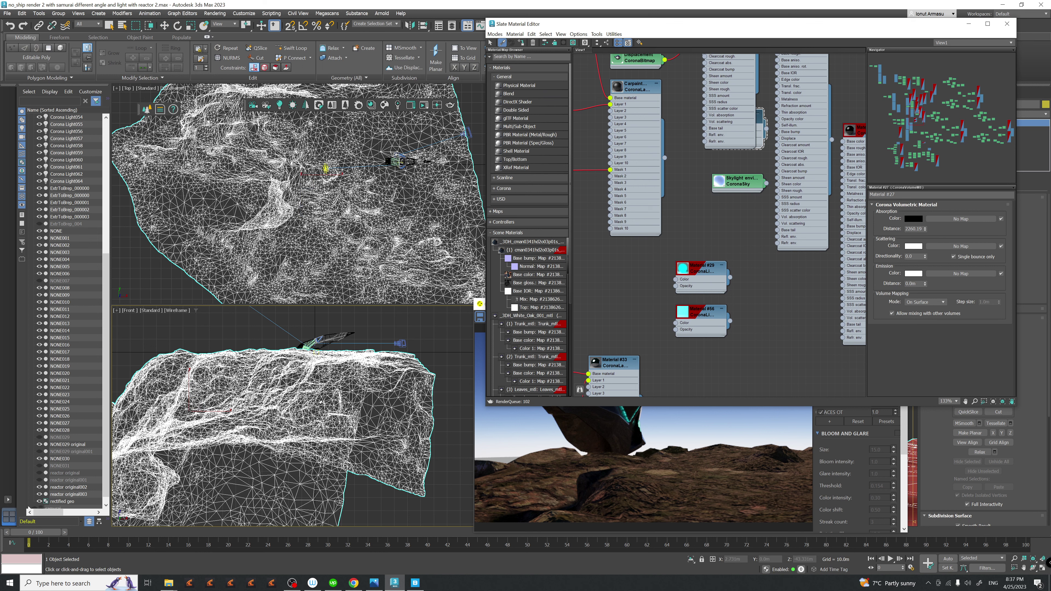
{"action": "scroll", "coordinate": [797, 183], "scroll_direction": "down", "scroll_amount": 15}
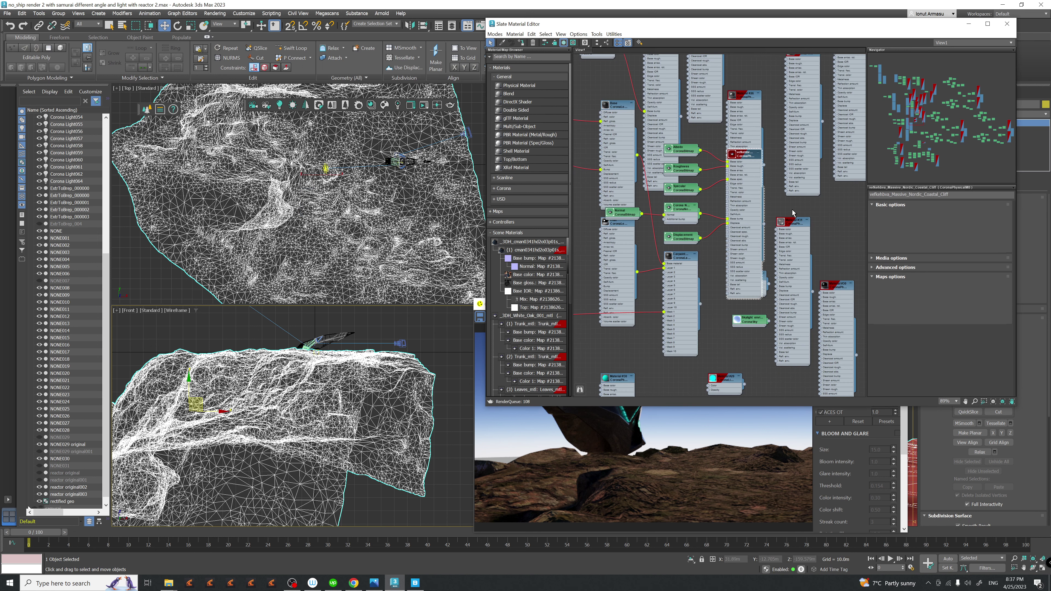
{"action": "scroll", "coordinate": [684, 184], "scroll_direction": "up", "scroll_amount": 6}
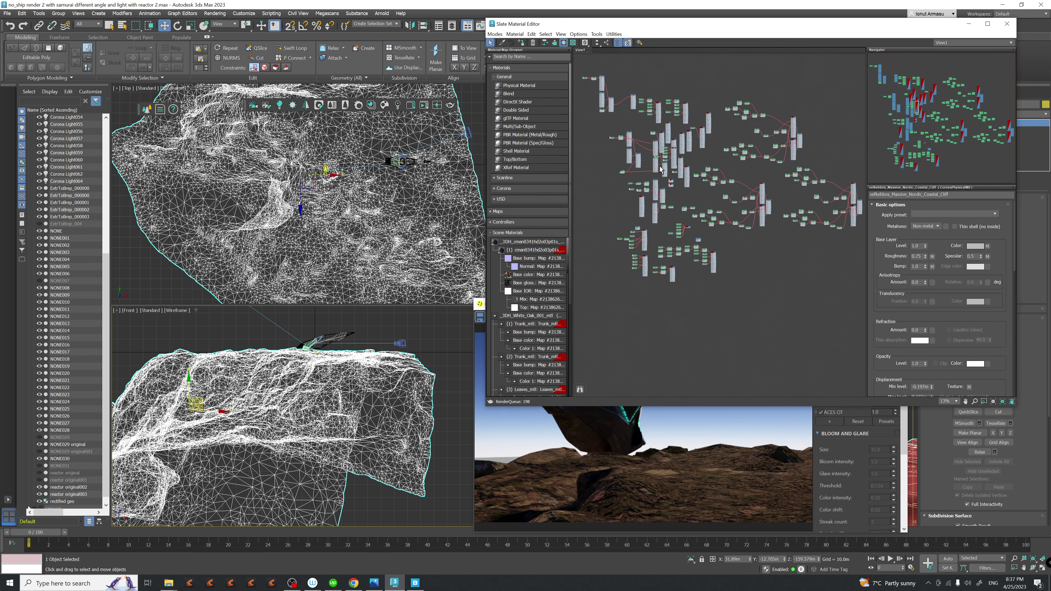
- Move the cliff material's node tree to an empty area of the material graph
{"action": "left_click_drag", "start_coordinate": [655, 279], "coordinate": [757, 126]}
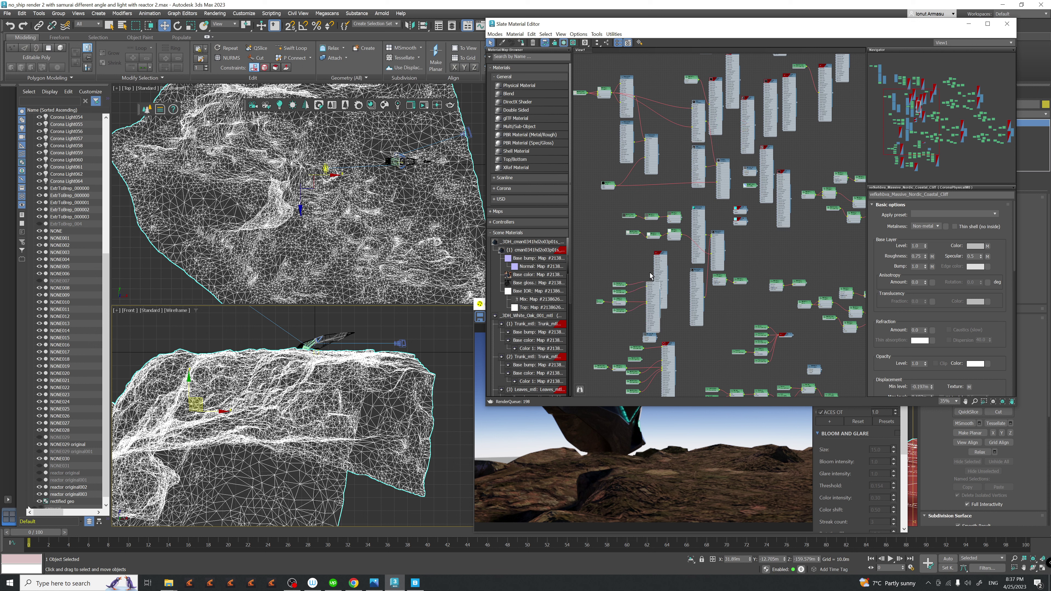
{"action": "scroll", "coordinate": [702, 231], "scroll_direction": "down", "scroll_amount": 10}
{"action": "scroll", "coordinate": [672, 202], "scroll_direction": "up", "scroll_amount": 10}
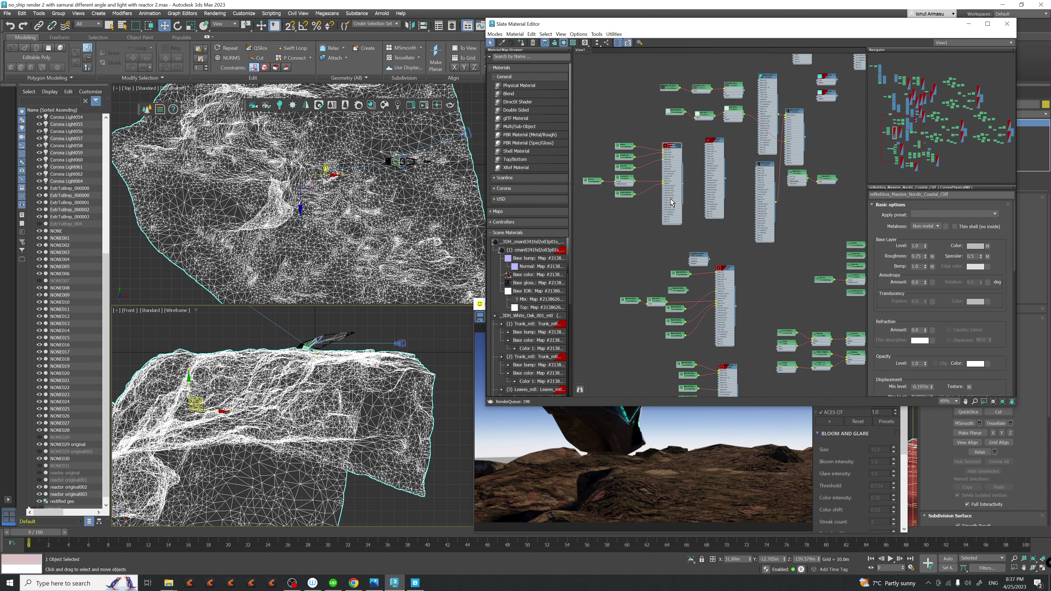
{"action": "left_click_drag", "start_coordinate": [670, 151], "coordinate": [628, 155]}
{"action": "scroll", "coordinate": [713, 240], "scroll_direction": "up", "scroll_amount": 2}
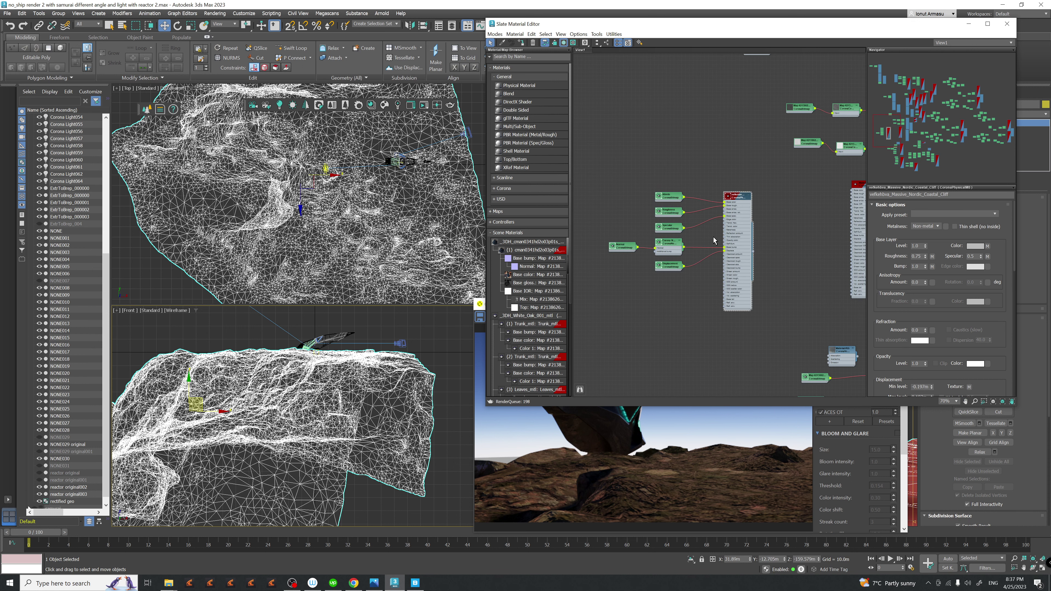
- Scale the cliff down uniformly and raise it back under the ship, to about X 52 m, Y -13 m
{"action": "left_click_drag", "start_coordinate": [919, 378], "coordinate": [919, 284]}
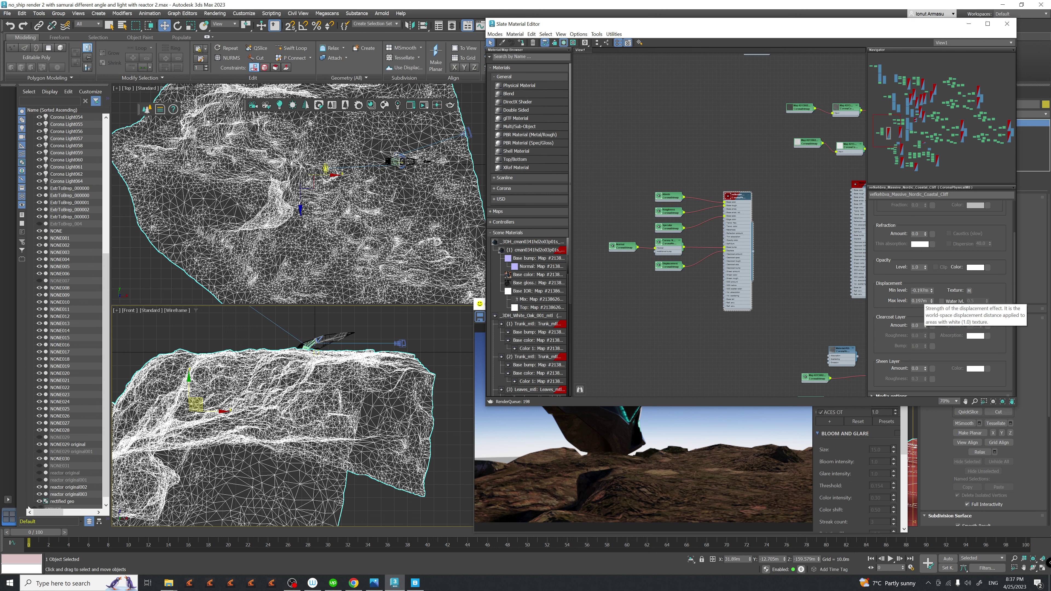
{"action": "middle_click_drag", "start_coordinate": [381, 197], "coordinate": [355, 204]}
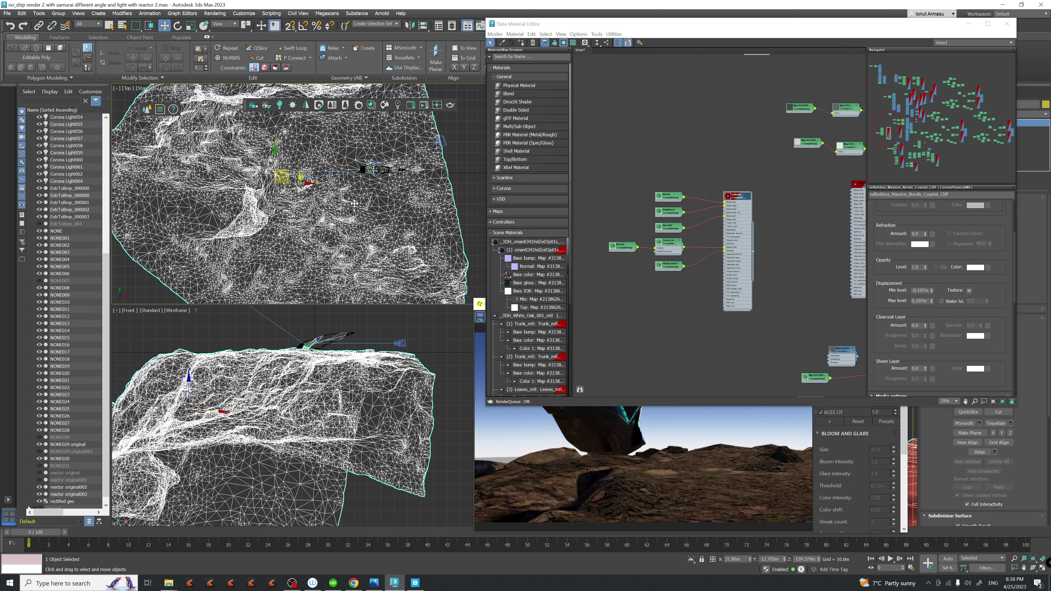
{"action": "left_click_drag", "start_coordinate": [413, 179], "coordinate": [416, 203]}
{"action": "middle_click_drag", "start_coordinate": [275, 387], "coordinate": [294, 380]}
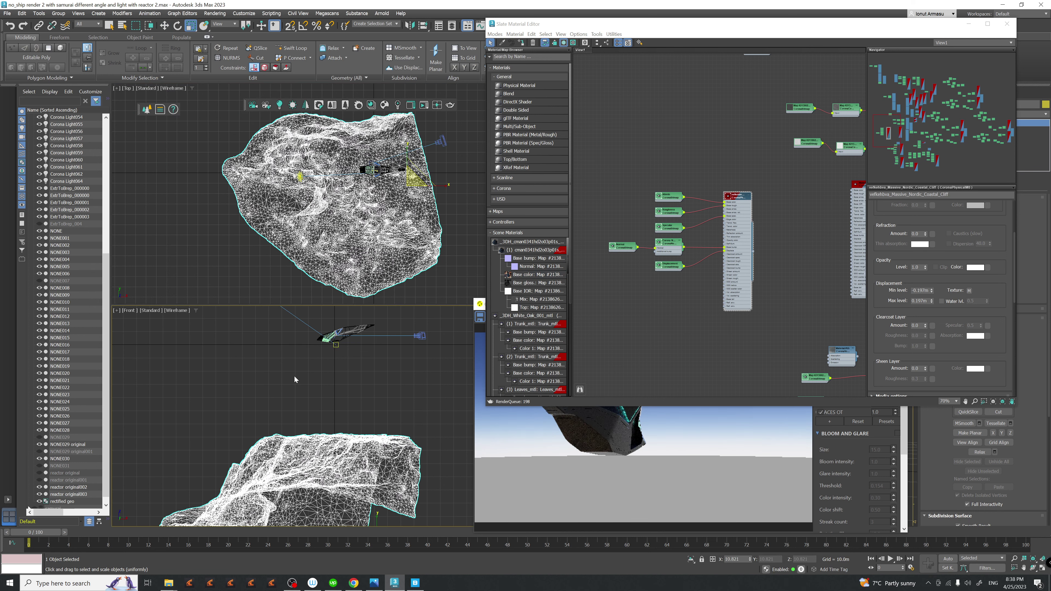
{"action": "left_click_drag", "start_coordinate": [318, 383], "coordinate": [319, 367]}
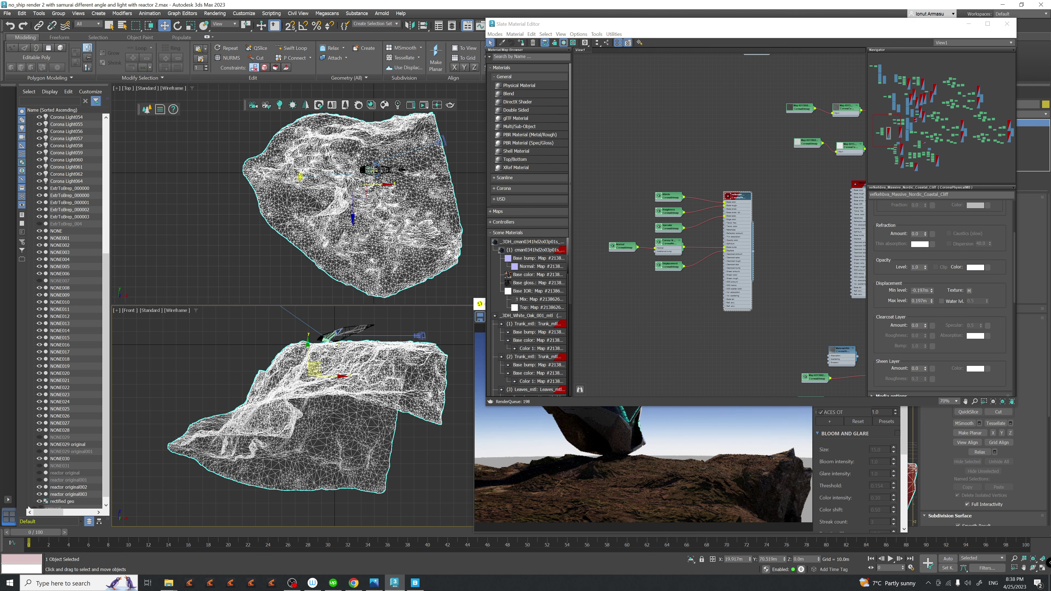
- Set the cliff material's displacement to a minimum level of -0.3 m and a maximum level of 0.3 m
{"action": "left_click", "coordinate": [925, 291]}
{"action": "left_click_drag", "start_coordinate": [918, 290], "coordinate": [929, 290]}
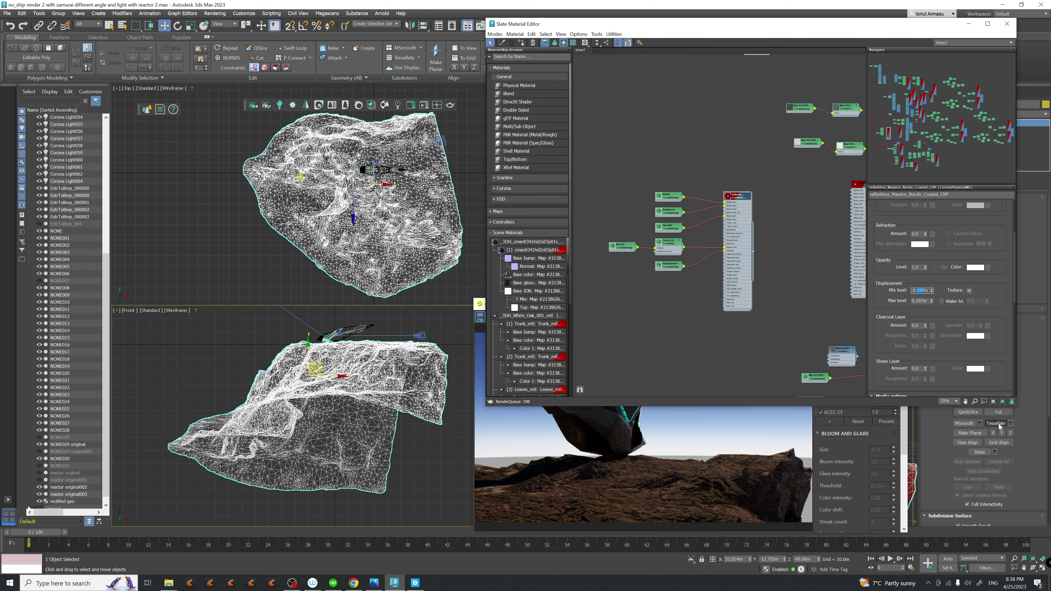
{"action": "type", "text": "3"}
{"action": "key", "text": "Return"}
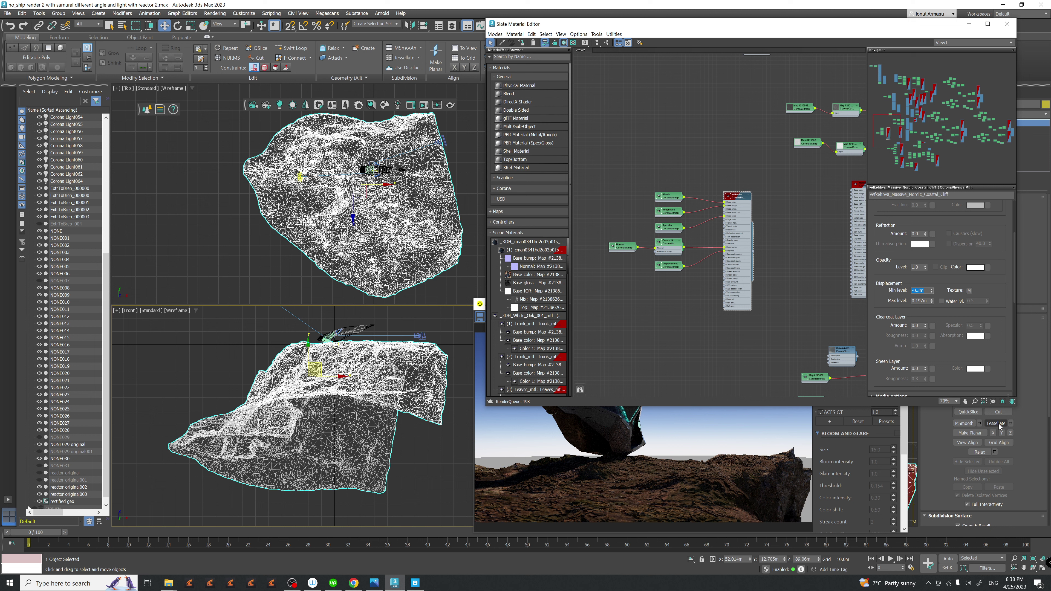
{"action": "left_click", "coordinate": [922, 301]}
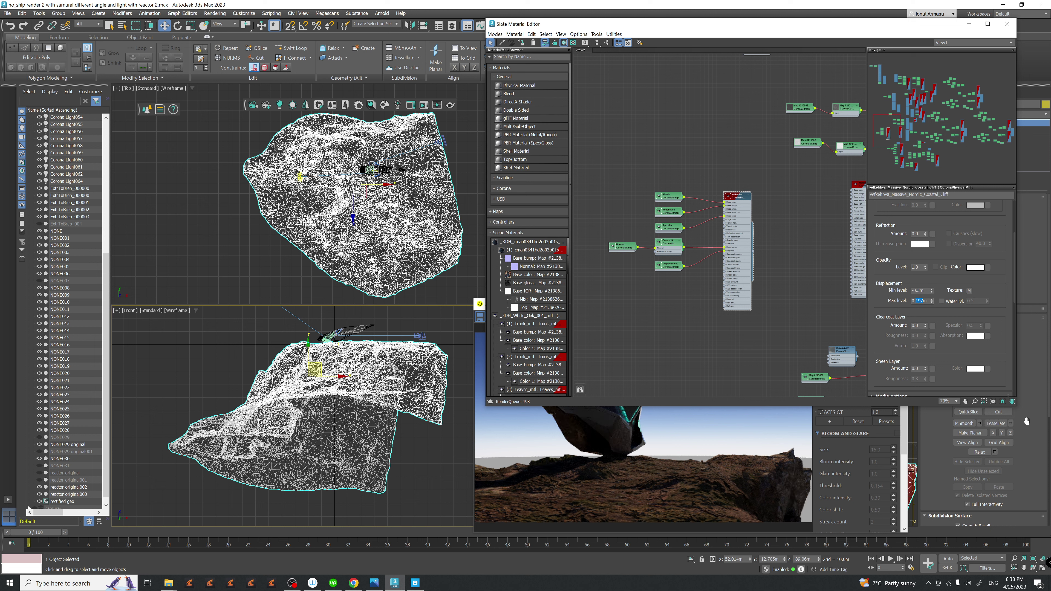
{"action": "type", "text": "0.3"}
{"action": "key", "text": "Return"}
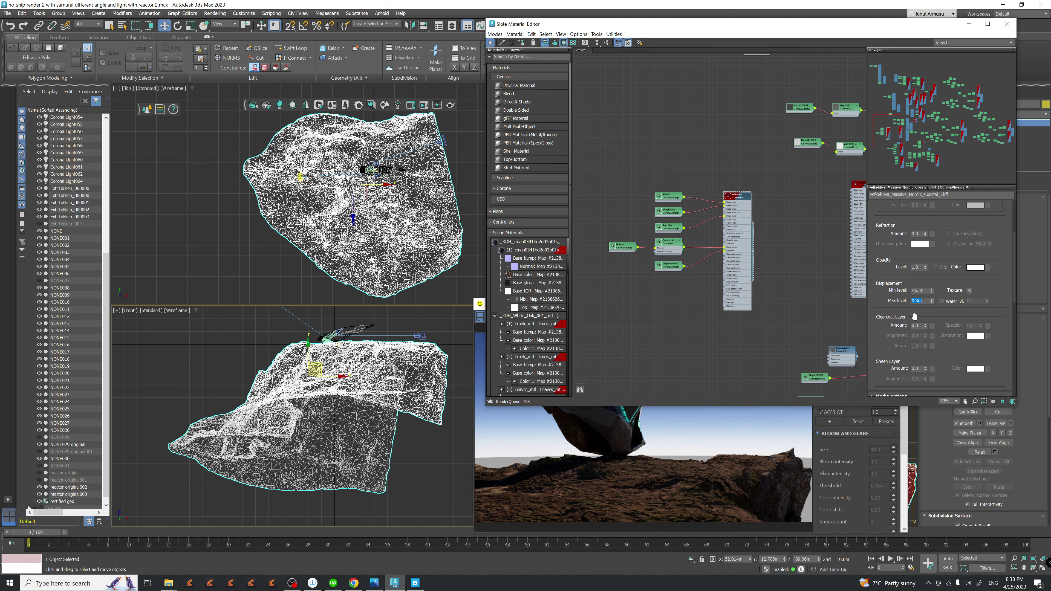
- Try a 2 m maximum displacement level on the cliff material, and set the range to -1 m minimum and 1 m maximum
{"action": "type", "text": "2"}
{"action": "key", "text": "Return"}
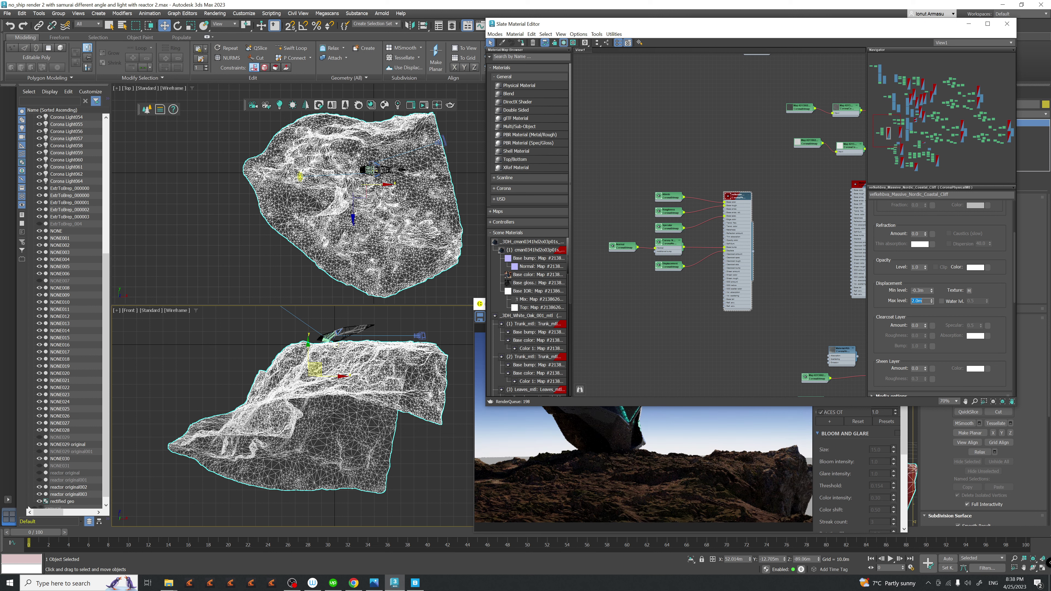
{"action": "double_click", "coordinate": [919, 291]}
{"action": "type", "text": "-1"}
{"action": "key", "text": "Return"}
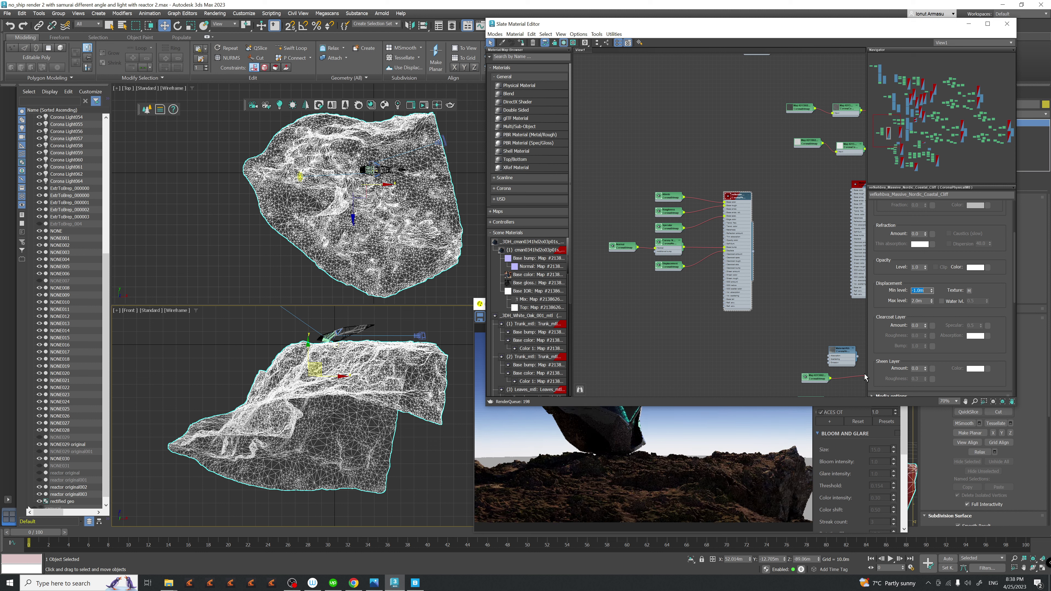
{"action": "left_click", "coordinate": [923, 301]}
{"action": "type", "text": "1"}
{"action": "key", "text": "Return"}
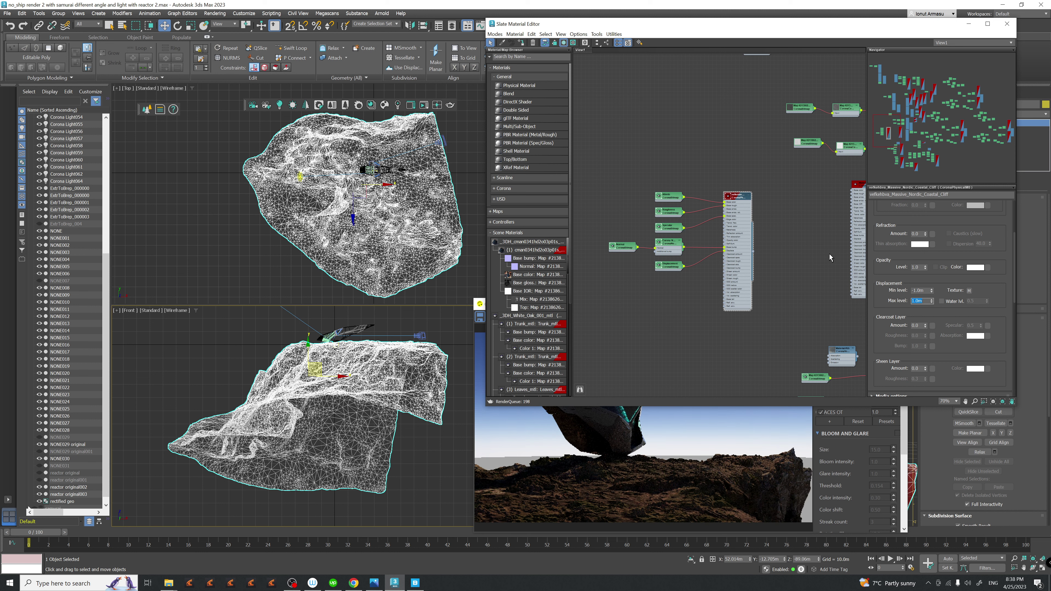
- Shift the cliff toward positive Y in the Top view and move it about 4 m toward negative X in the Front view
{"action": "middle_click_drag", "start_coordinate": [382, 193], "coordinate": [377, 196]}
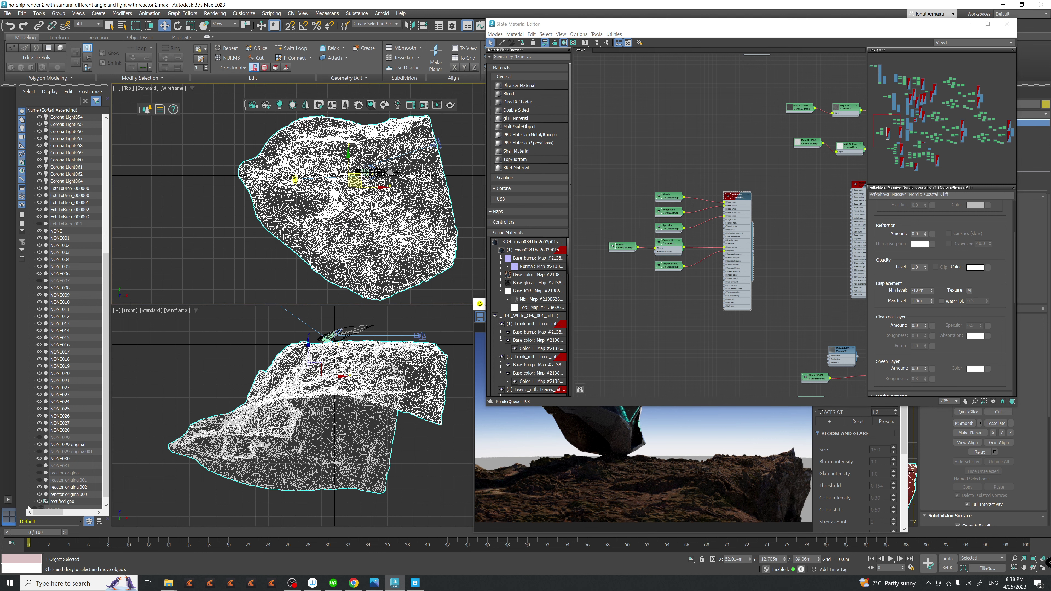
{"action": "mouse_move", "coordinate": [362, 178]}
{"action": "left_mouse_down"}
{"action": "mouse_move", "coordinate": [366, 154]}
{"action": "mouse_move", "coordinate": [355, 161]}
{"action": "left_mouse_up"}
{"action": "middle_click_drag", "start_coordinate": [355, 161], "coordinate": [331, 177]}
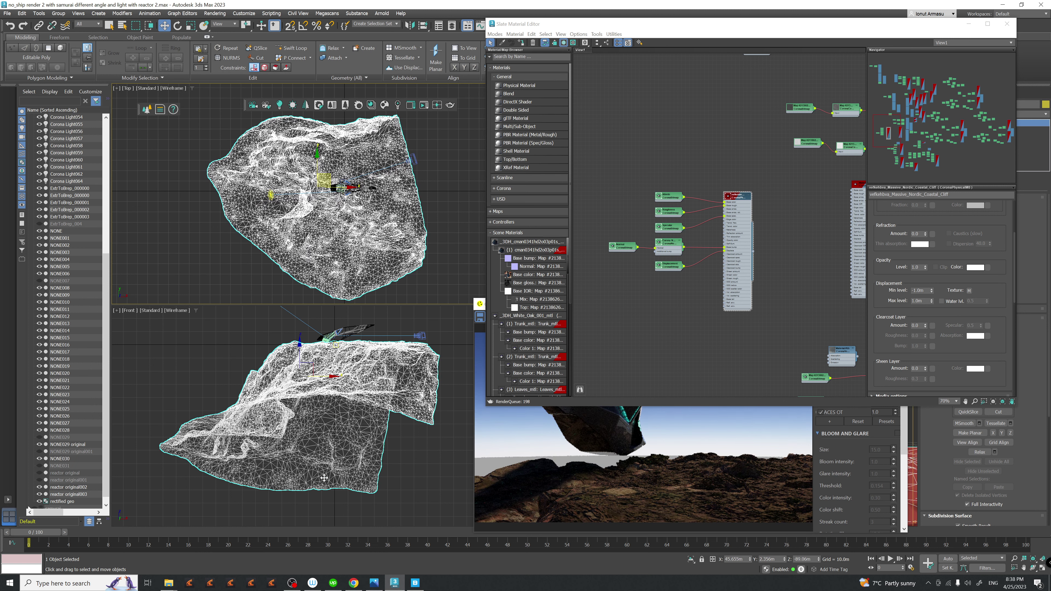
{"action": "middle_click_drag", "start_coordinate": [323, 481], "coordinate": [342, 490]}
{"action": "left_click_drag", "start_coordinate": [334, 378], "coordinate": [325, 376]}
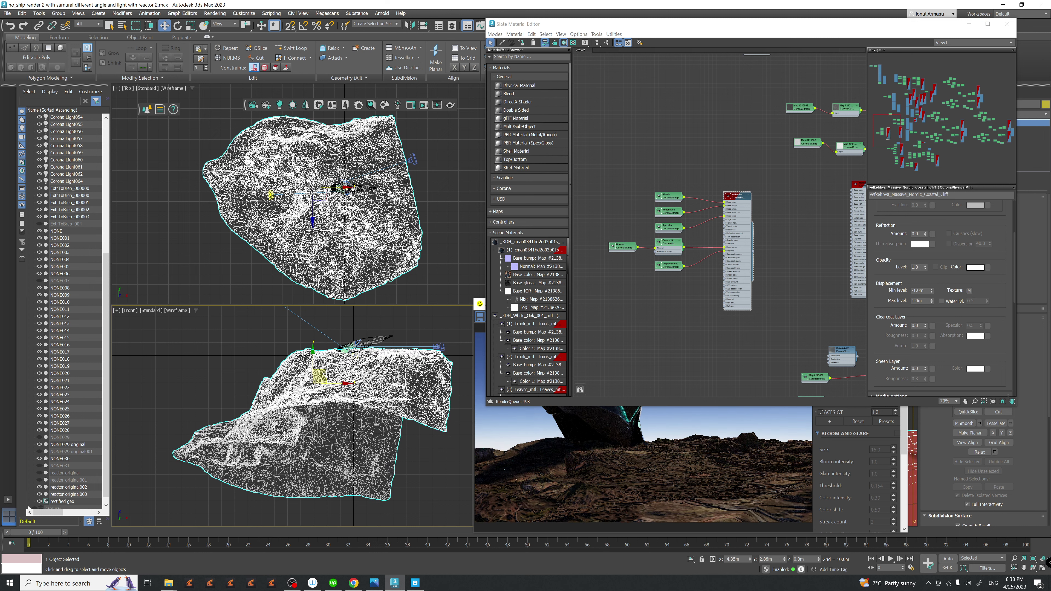
- Rotate the cliff in the Top view and reposition it beneath the ship
{"action": "middle_click_drag", "start_coordinate": [418, 190], "coordinate": [426, 194]}
{"action": "key", "text": "e"}
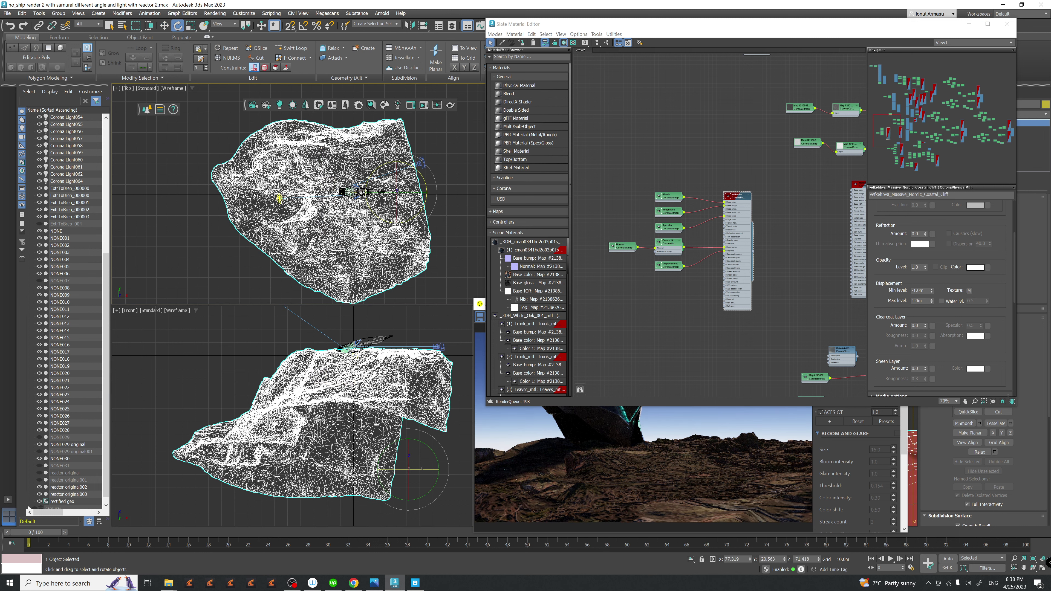
{"action": "mouse_move", "coordinate": [427, 193]}
{"action": "left_mouse_down"}
{"action": "mouse_move", "coordinate": [425, 210]}
{"action": "mouse_move", "coordinate": [426, 186]}
{"action": "left_mouse_up"}
{"action": "key", "text": "w"}
{"action": "mouse_move", "coordinate": [340, 223]}
{"action": "left_mouse_down"}
{"action": "mouse_move", "coordinate": [355, 192]}
{"action": "mouse_move", "coordinate": [347, 212]}
{"action": "left_mouse_up"}
- Tilt the cliff by about 3 degrees in the Front view and shift it toward positive X and Y in the Top view
{"action": "middle_click_drag", "start_coordinate": [382, 411], "coordinate": [351, 428]}
{"action": "key", "text": "e"}
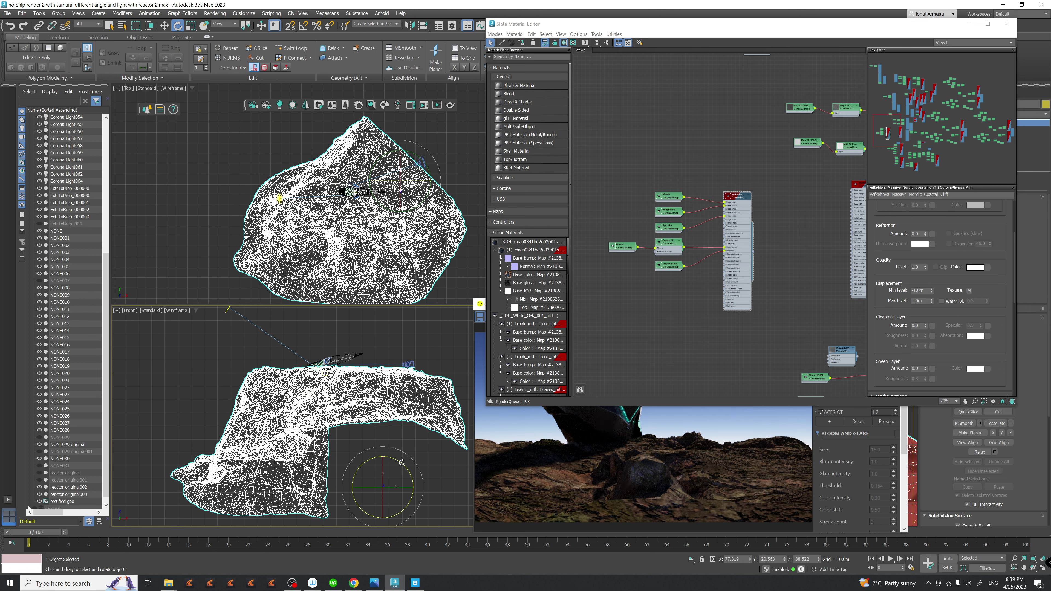
{"action": "left_click_drag", "start_coordinate": [402, 462], "coordinate": [400, 462]}
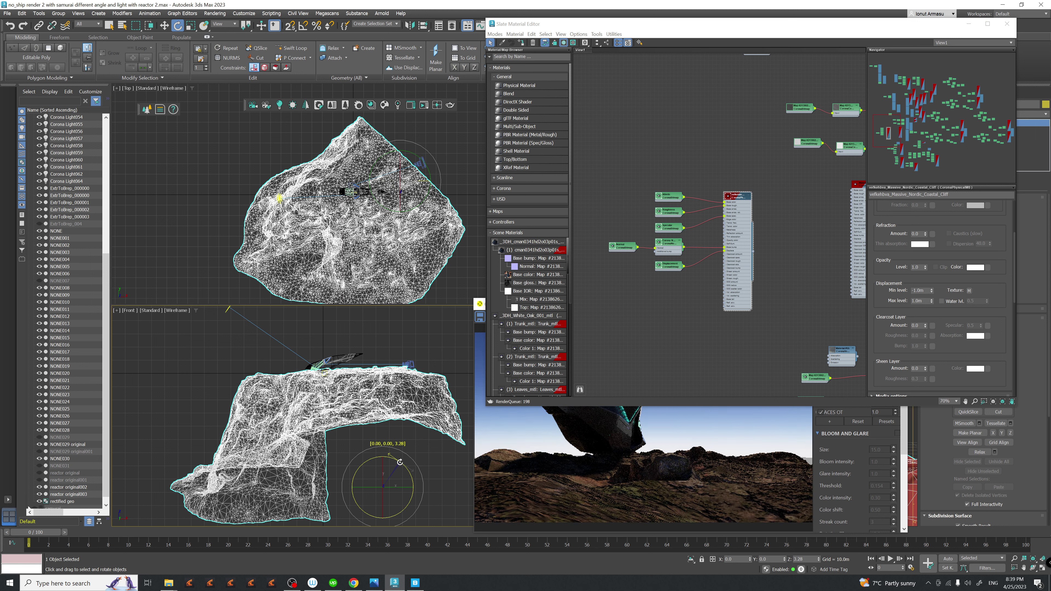
{"action": "key", "text": "w"}
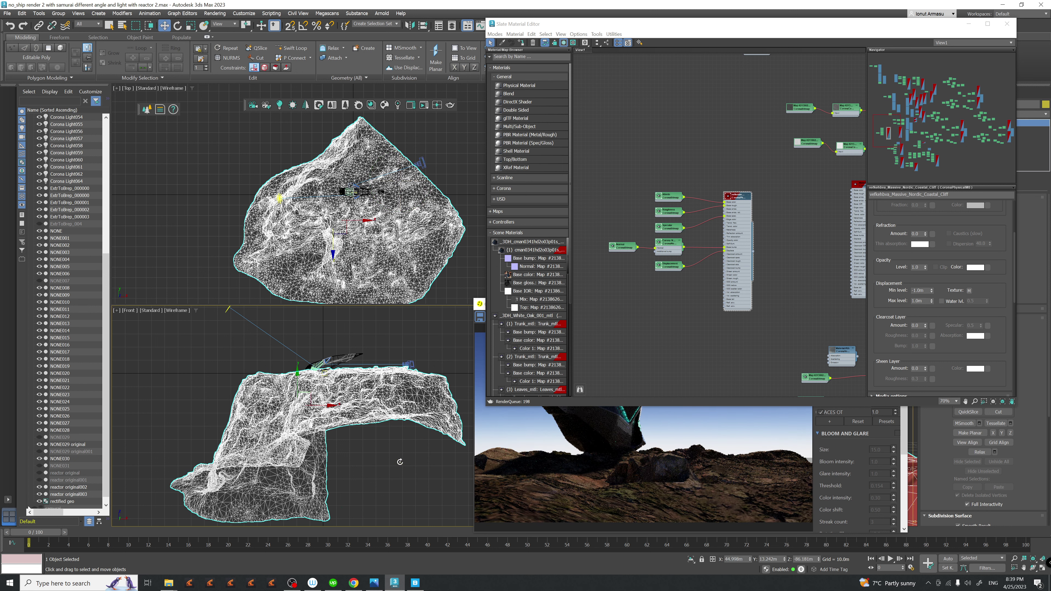
{"action": "middle_click_drag", "start_coordinate": [427, 269], "coordinate": [427, 251]}
{"action": "left_click_drag", "start_coordinate": [345, 188], "coordinate": [350, 179]}
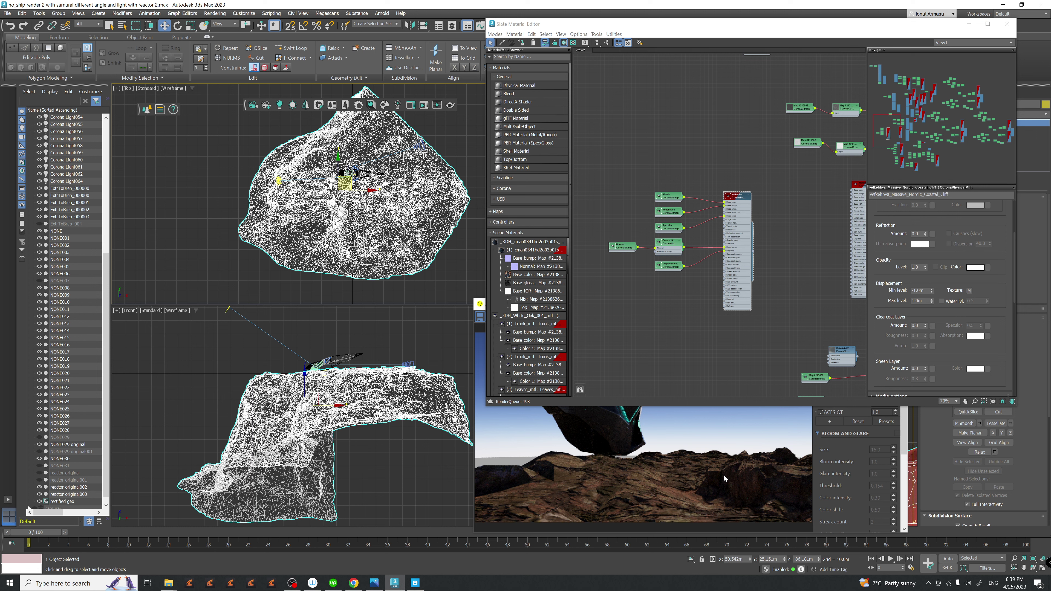
- Move and shrink the Slate Material Editor to uncover the render, and set the displacement levels to -3 m minimum and 3 m maximum
{"action": "left_click_drag", "start_coordinate": [784, 33], "coordinate": [350, 22]}
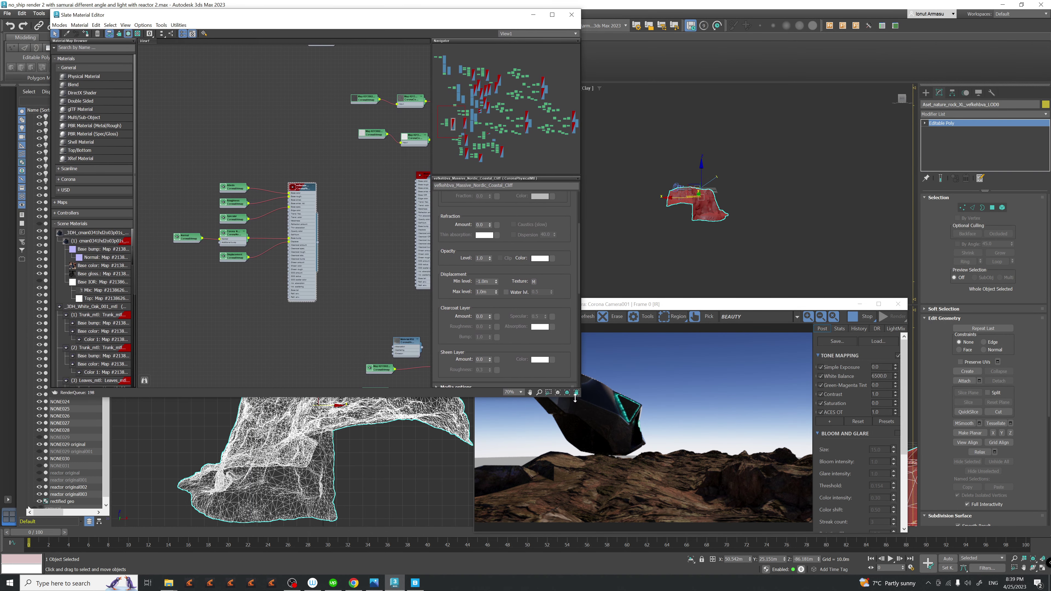
{"action": "left_click_drag", "start_coordinate": [580, 399], "coordinate": [463, 302]}
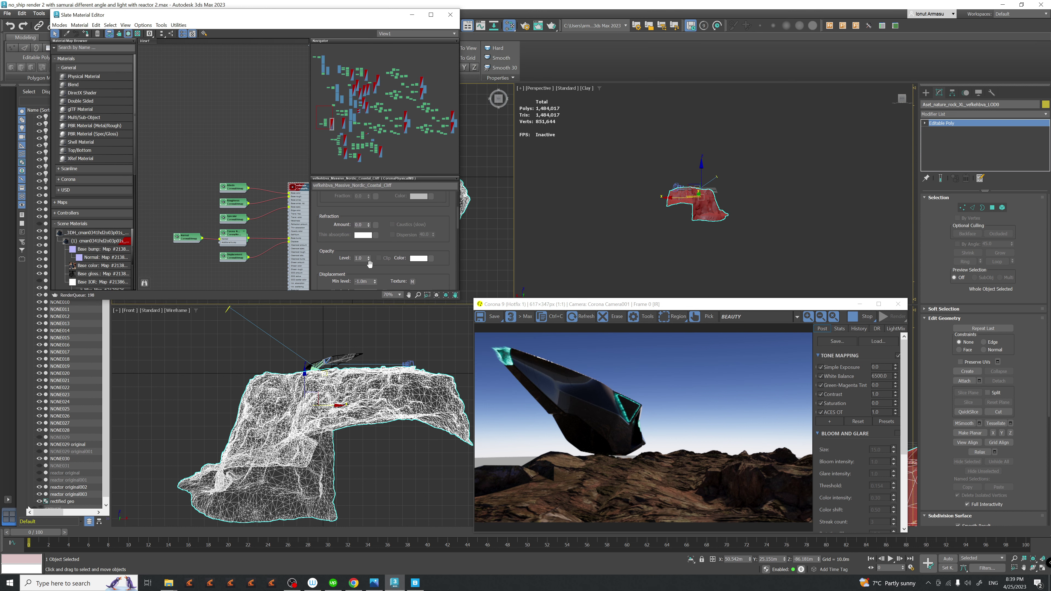
{"action": "scroll", "coordinate": [385, 269], "scroll_direction": "down", "scroll_amount": 2}
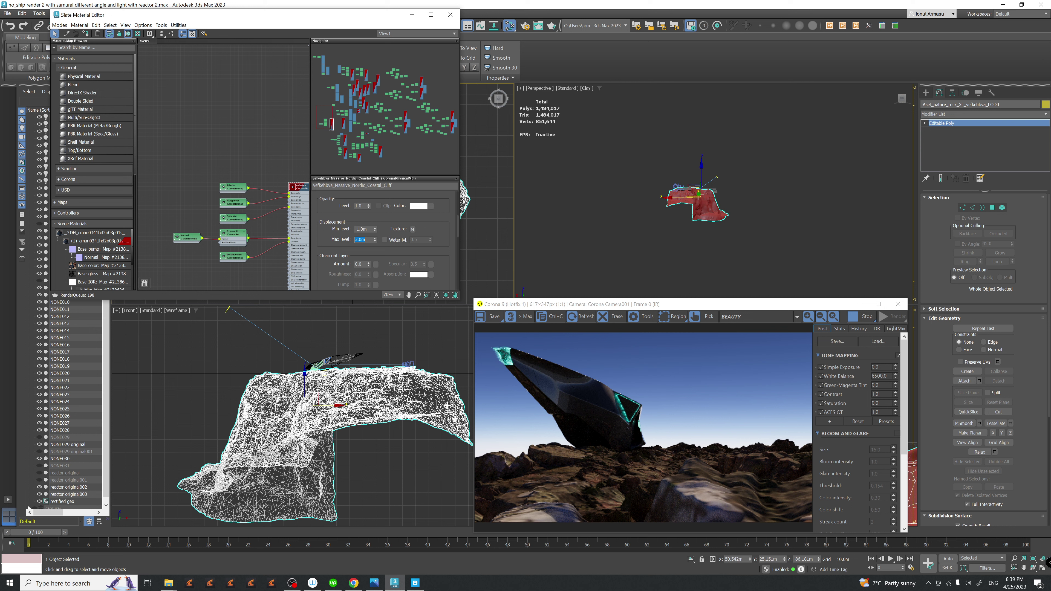
{"action": "key", "text": "shift+Tab"}
{"action": "type", "text": "-3"}
{"action": "key", "text": "Return"}
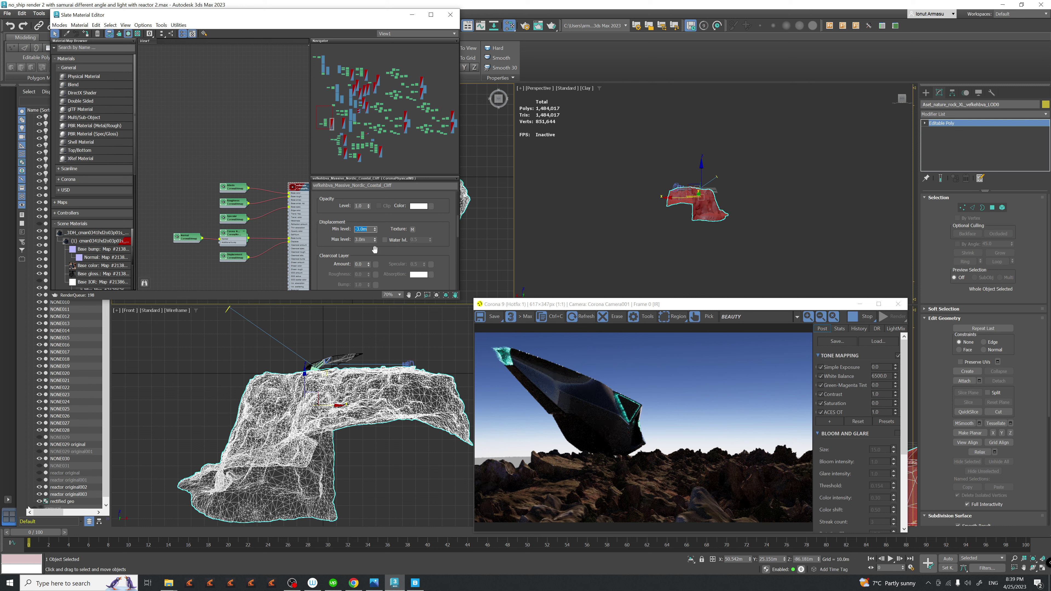
- Set the cliff material's displacement to a maximum level of 2 m and a minimum level of -2 m
{"action": "left_click", "coordinate": [361, 240]}
{"action": "type", "text": "2"}
{"action": "key", "text": "Return"}
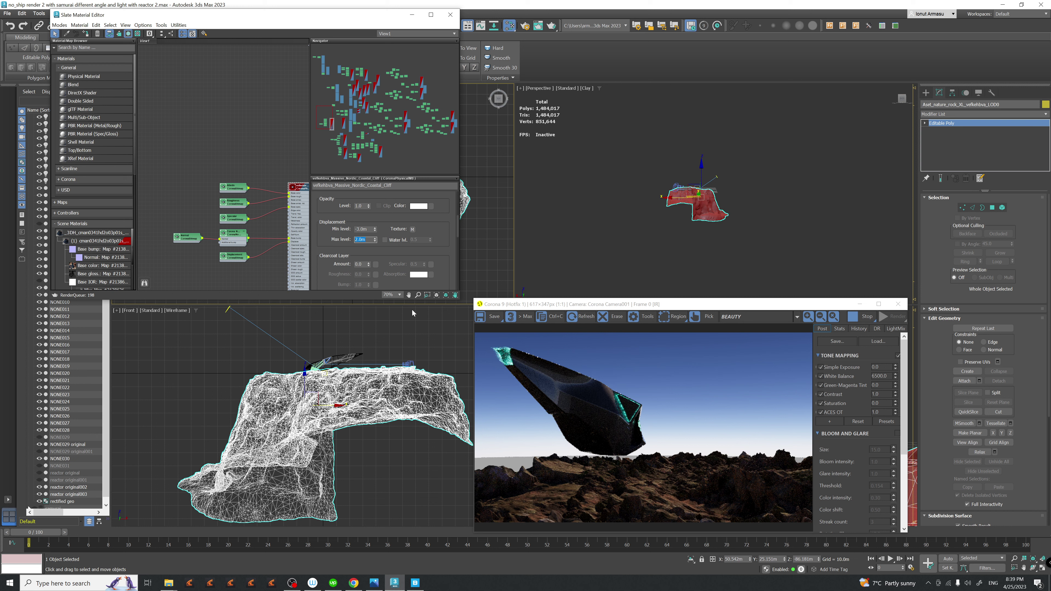
{"action": "key", "text": "shift+Tab"}
{"action": "type", "text": "-2"}
{"action": "key", "text": "Return"}
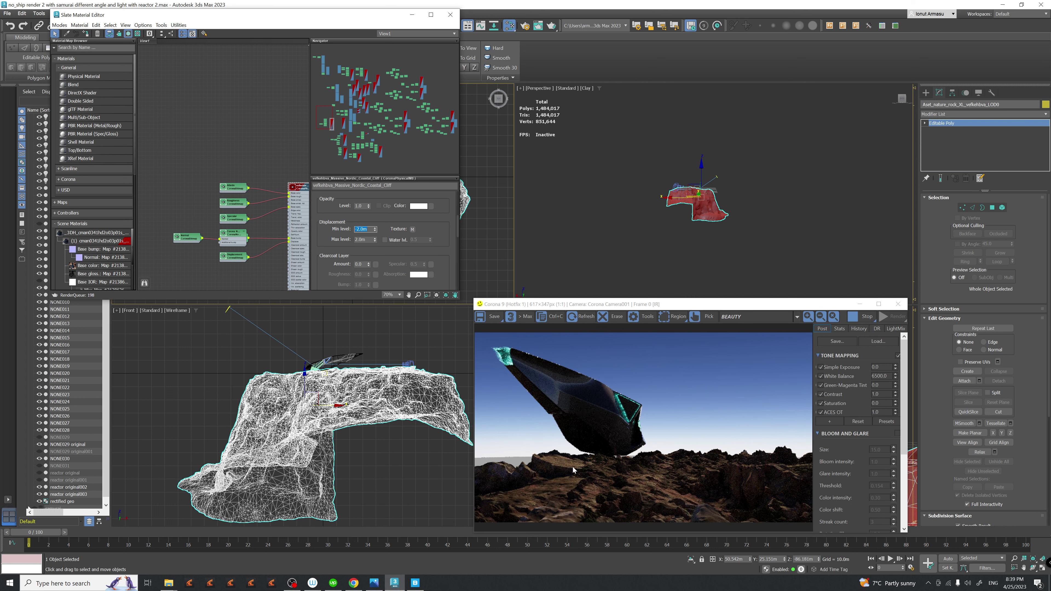
- View the spaceship reference image in the photo viewer, return to 3ds Max and close the Slate Material Editor
{"action": "left_click", "coordinate": [376, 584]}
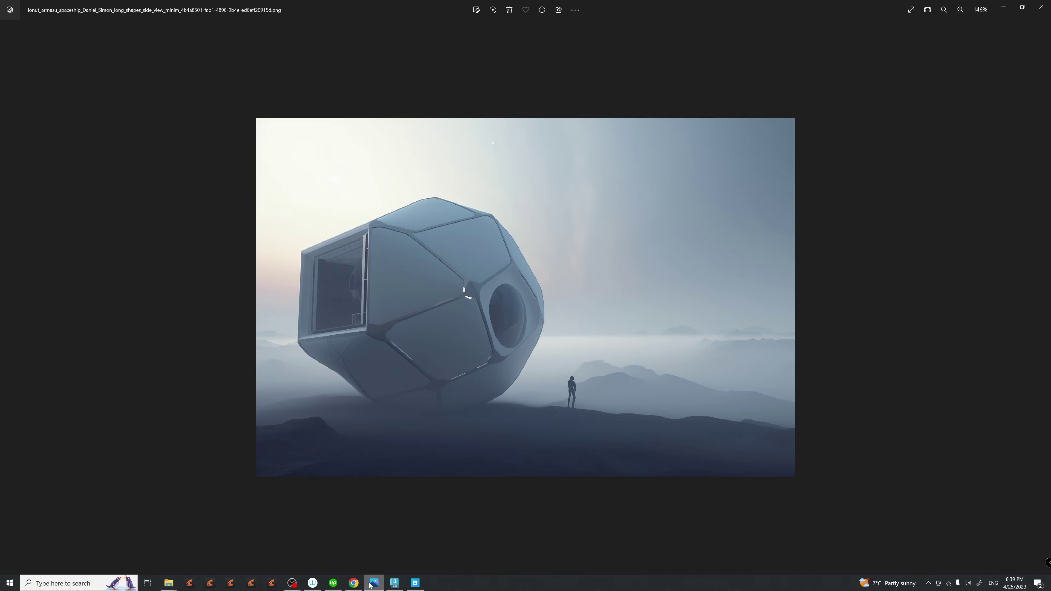
{"action": "left_click", "coordinate": [373, 585]}
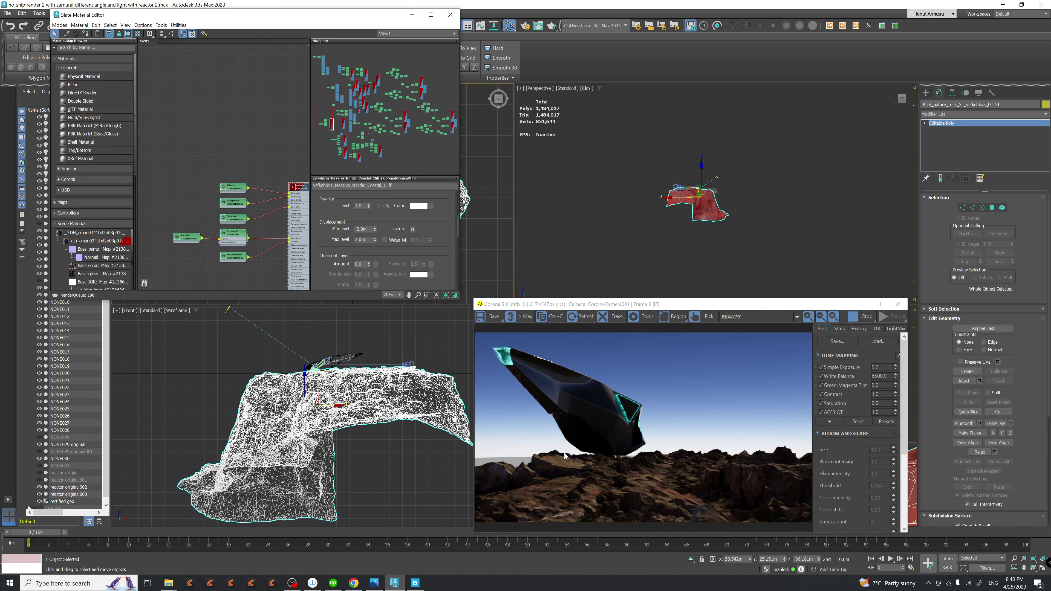
{"action": "left_click", "coordinate": [451, 15]}
- Select Corona Camera001 in the Front view and set the transform center to the object's own pivot point
{"action": "middle_click_drag", "start_coordinate": [412, 368], "coordinate": [392, 382]}
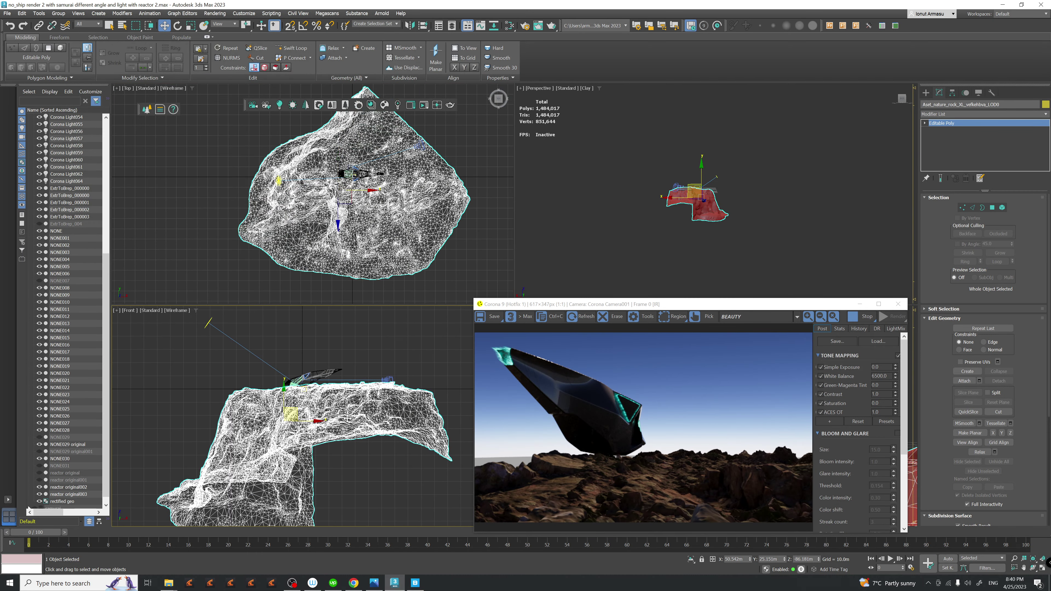
{"action": "left_click", "coordinate": [388, 380]}
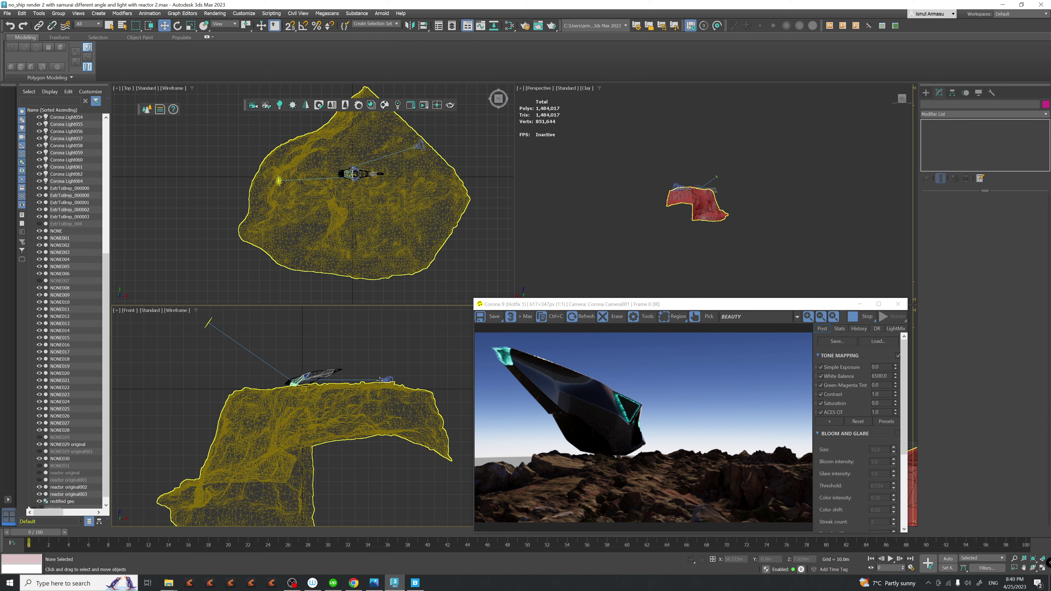
{"action": "left_click", "coordinate": [388, 380]}
{"action": "left_click", "coordinate": [387, 380]}
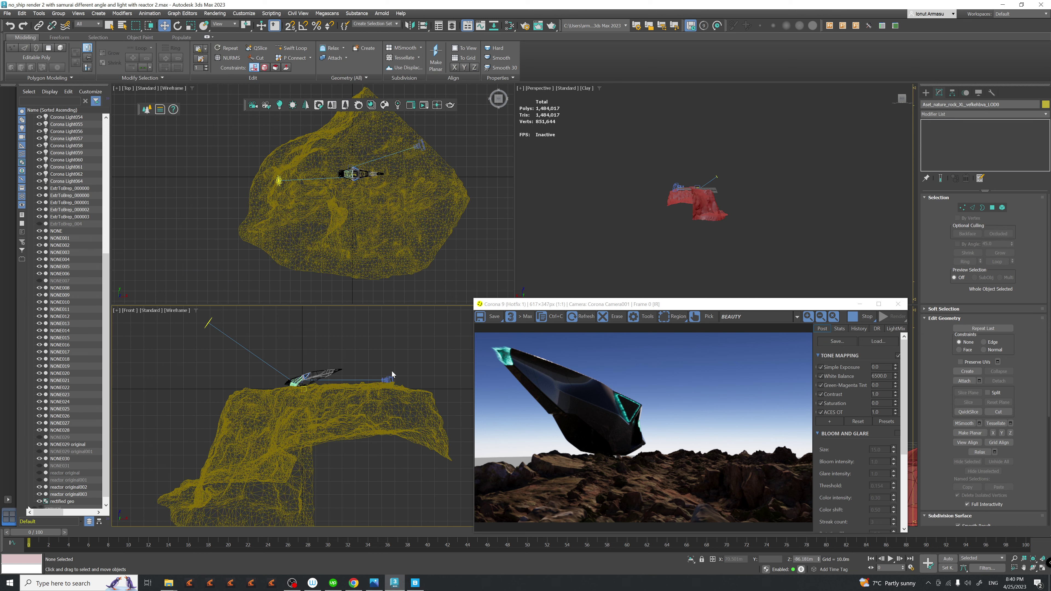
{"action": "left_click", "coordinate": [387, 380]}
{"action": "scroll", "coordinate": [384, 383], "scroll_direction": "up", "scroll_amount": 5}
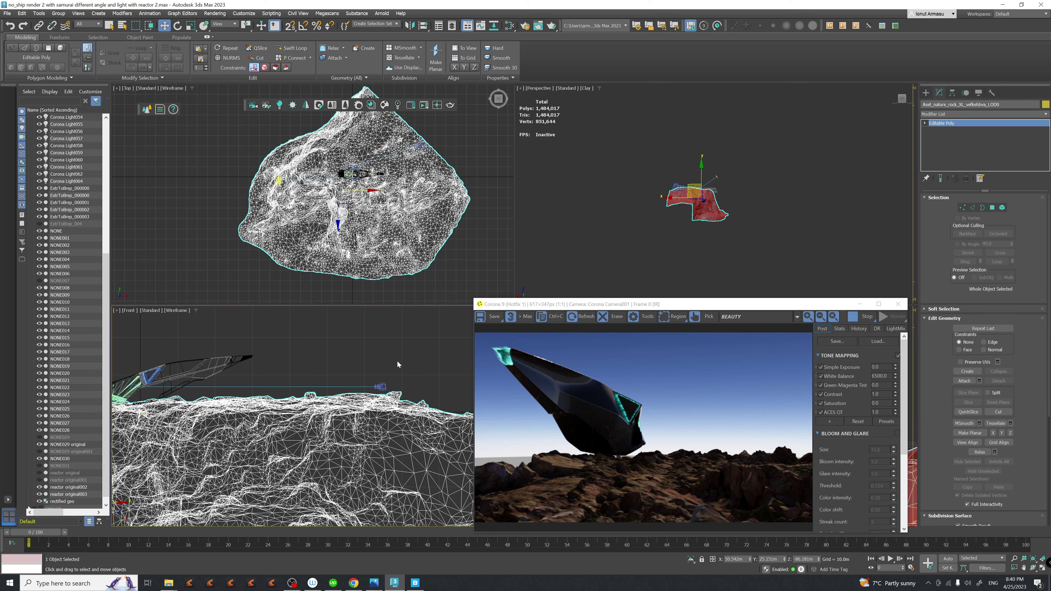
{"action": "left_click", "coordinate": [381, 387]}
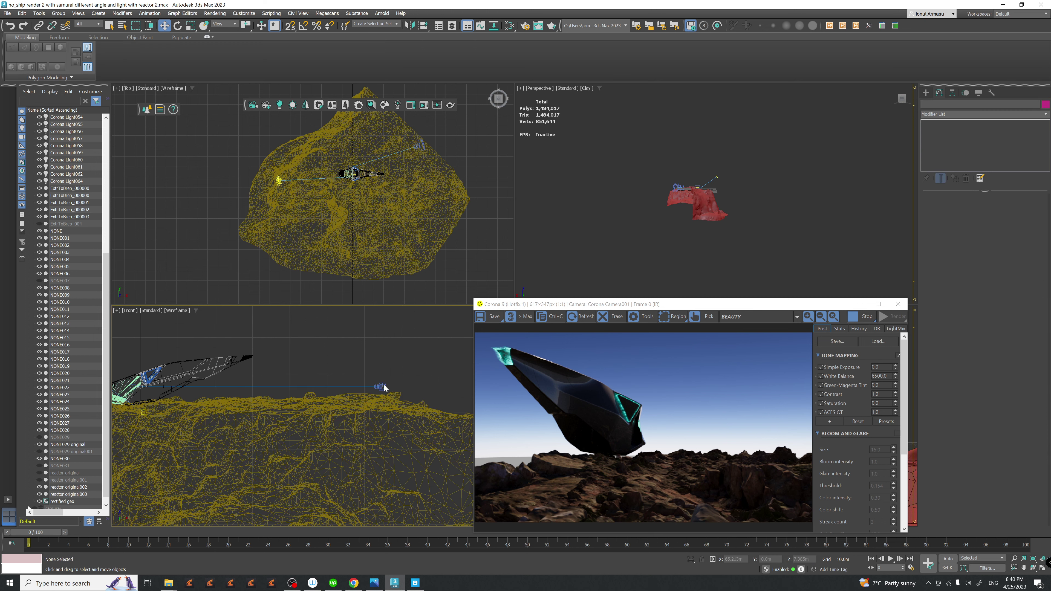
{"action": "left_click", "coordinate": [380, 387]}
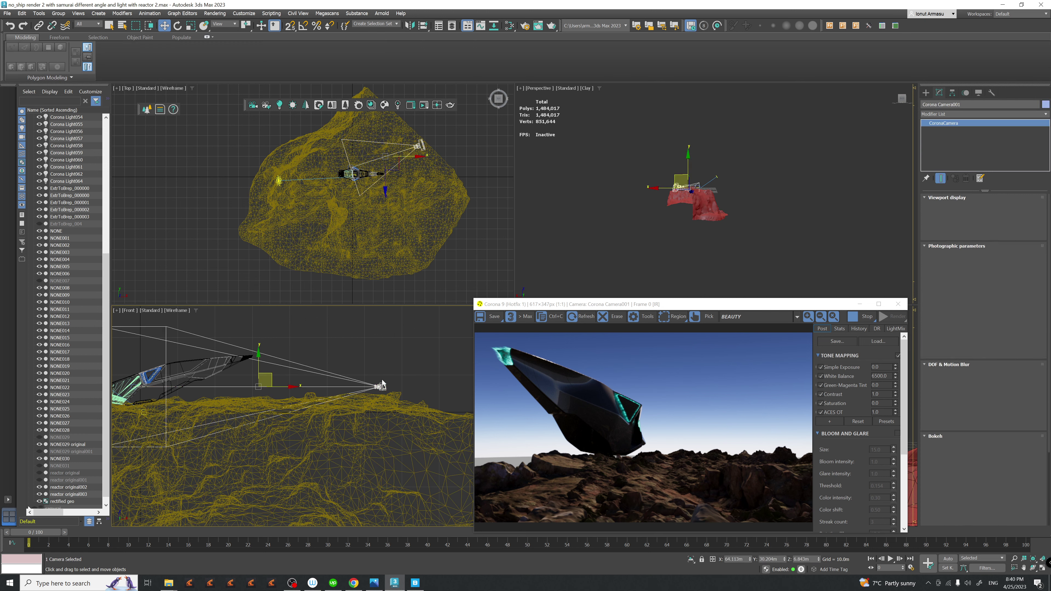
{"action": "scroll", "coordinate": [383, 387], "scroll_direction": "down", "scroll_amount": 3}
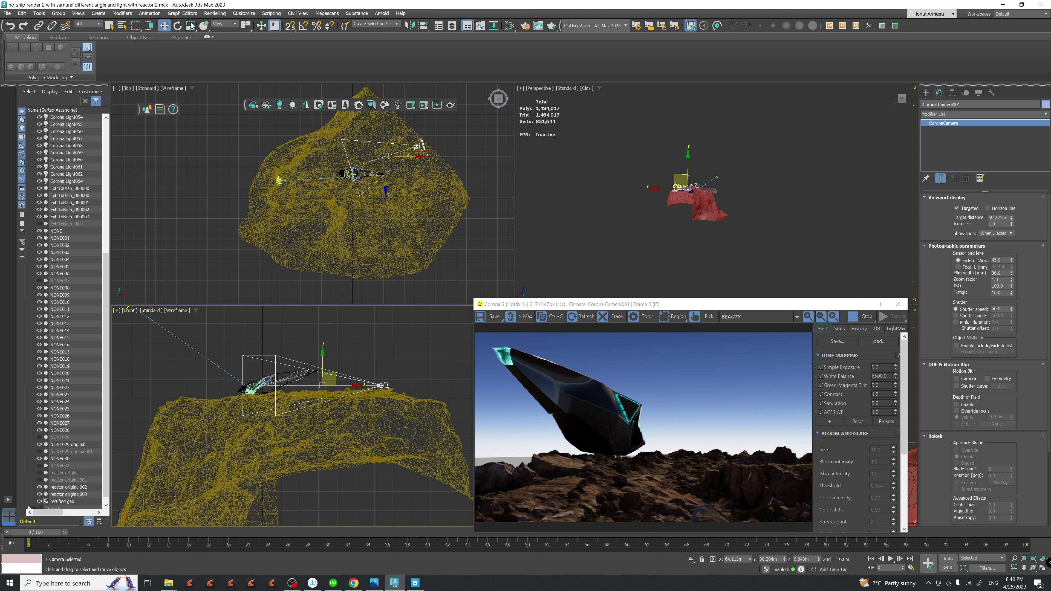
{"action": "left_click_drag", "start_coordinate": [251, 28], "coordinate": [247, 39]}
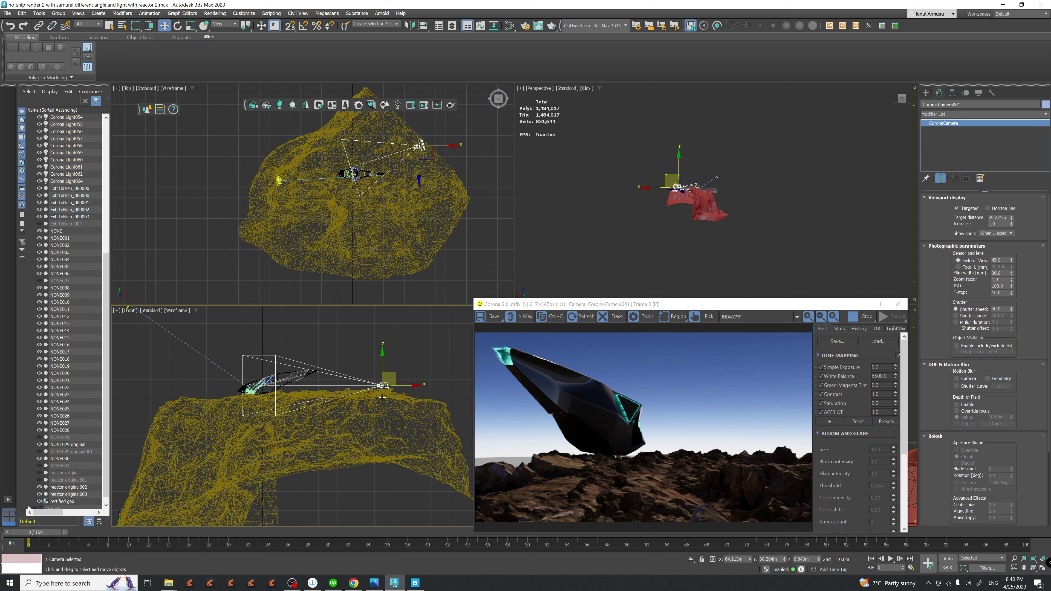
- Raise Corona Camera001 slightly in the Front view, and select the cliff mesh in the Top view
{"action": "middle_click_drag", "start_coordinate": [397, 375], "coordinate": [414, 375]}
{"action": "left_click_drag", "start_coordinate": [414, 375], "coordinate": [415, 369]}
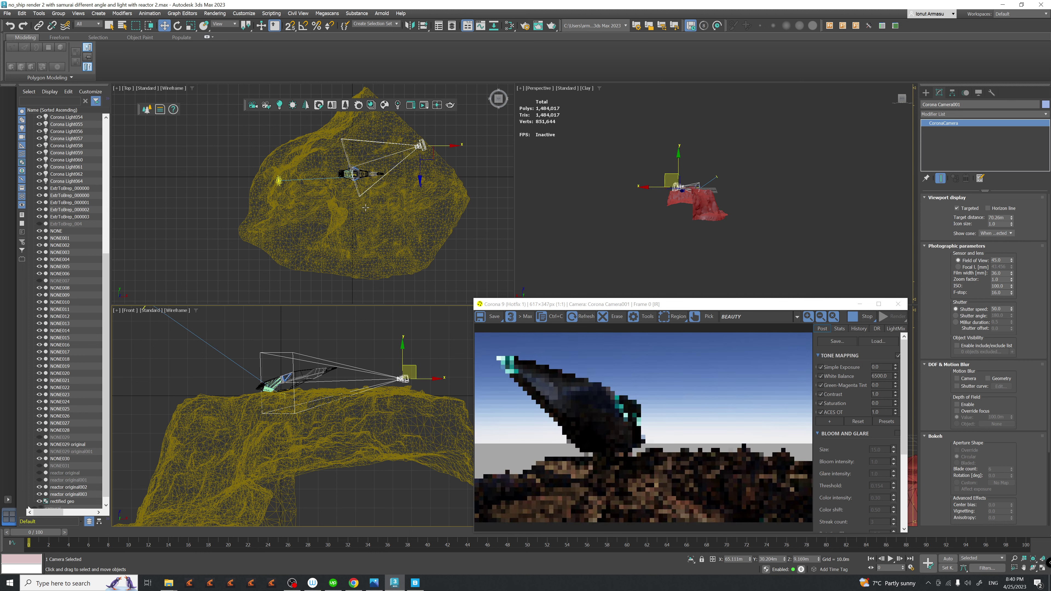
{"action": "middle_click_drag", "start_coordinate": [397, 214], "coordinate": [407, 210]}
{"action": "left_click", "coordinate": [426, 234]}
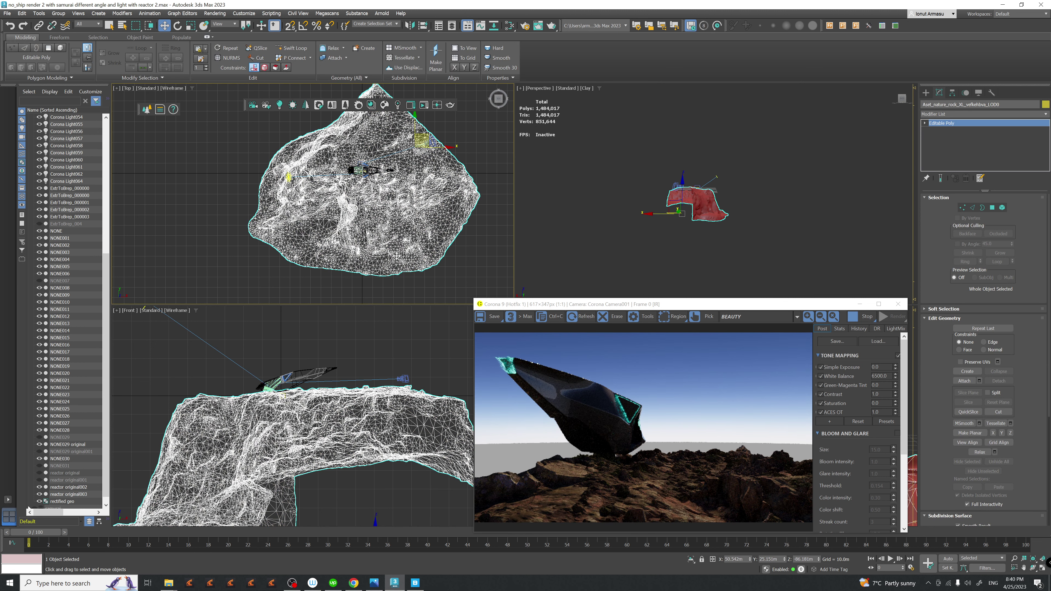
{"action": "middle_click_drag", "start_coordinate": [373, 207], "coordinate": [343, 202]}
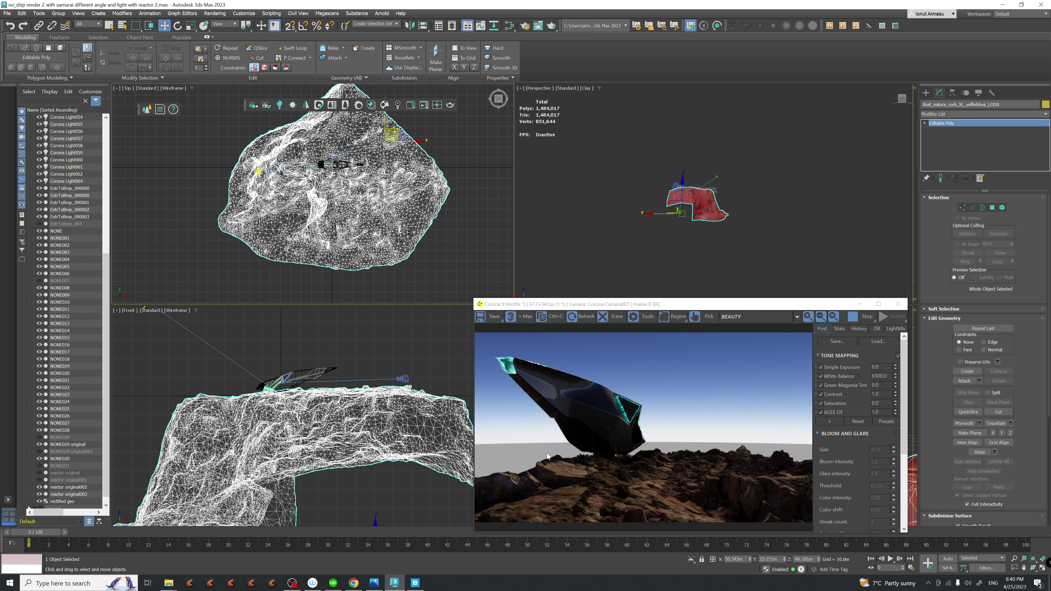
{"action": "middle_click_drag", "start_coordinate": [406, 204], "coordinate": [395, 205]}
- Find the Skylight environment map in the Slate Material Editor, enable Affected by sky for its ground color and close the editor
{"action": "key", "text": "m"}
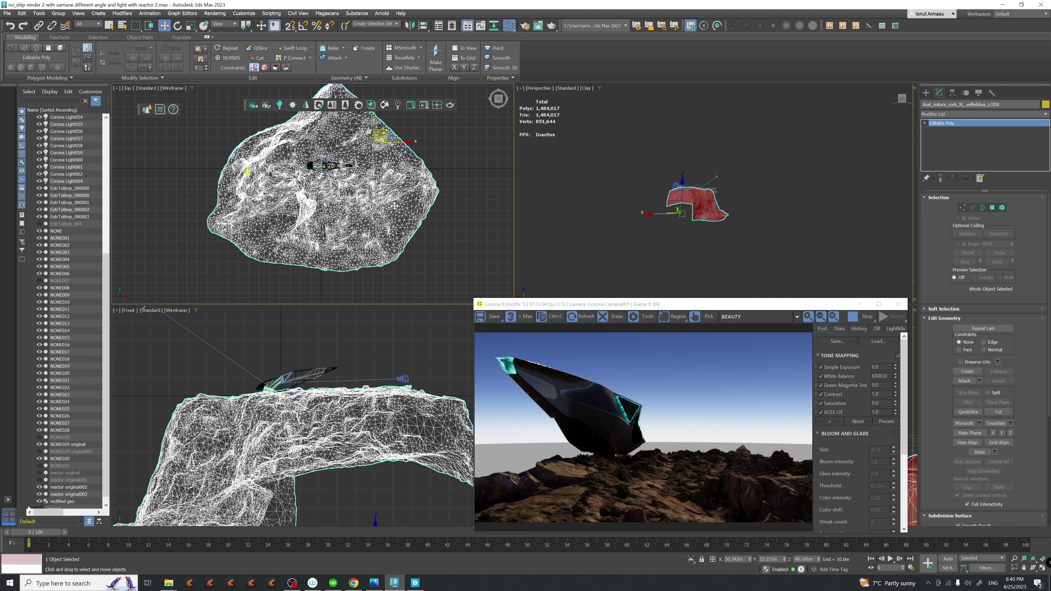
{"action": "scroll", "coordinate": [262, 227], "scroll_direction": "down", "scroll_amount": 8}
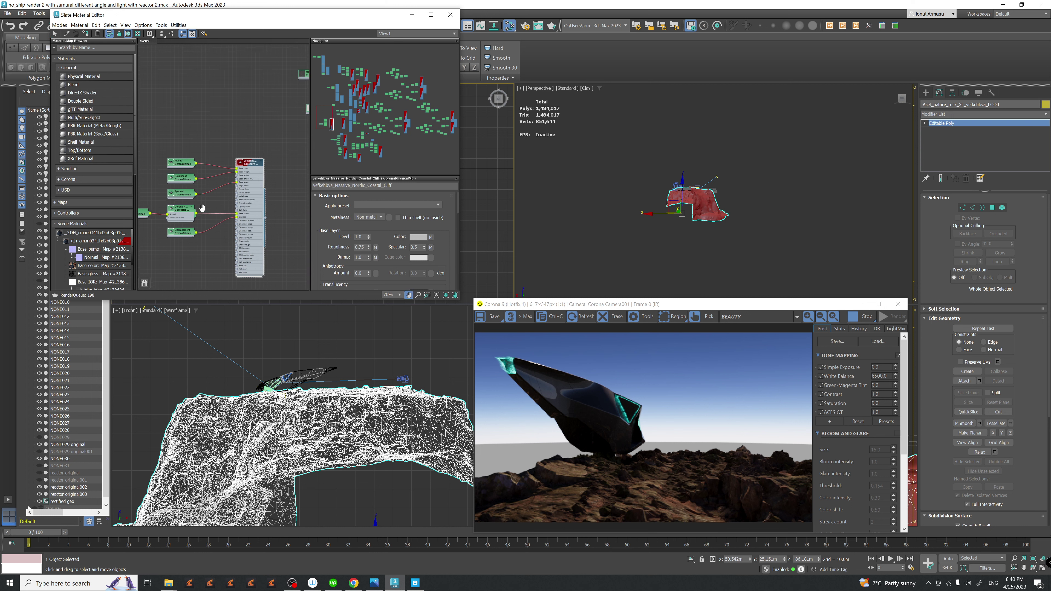
{"action": "middle_click_drag", "start_coordinate": [263, 227], "coordinate": [245, 236]}
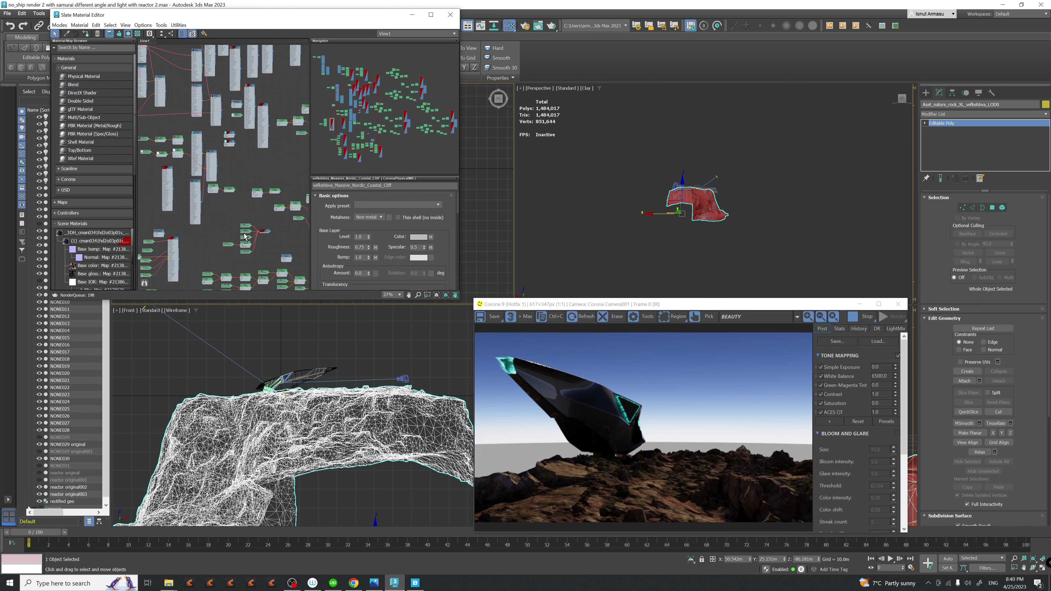
{"action": "scroll", "coordinate": [269, 231], "scroll_direction": "up", "scroll_amount": 5}
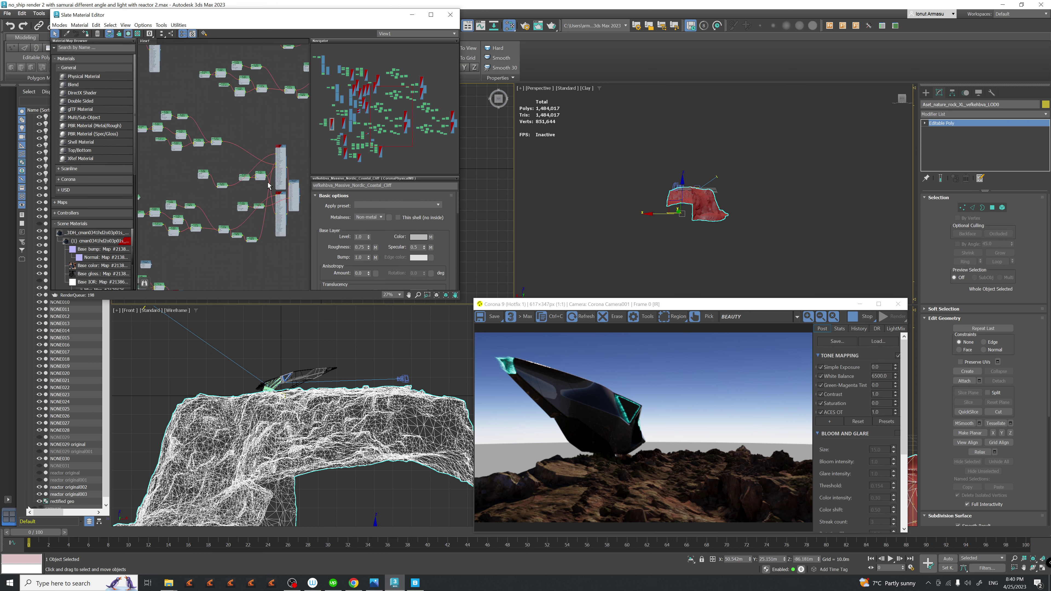
{"action": "scroll", "coordinate": [260, 220], "scroll_direction": "down", "scroll_amount": 6}
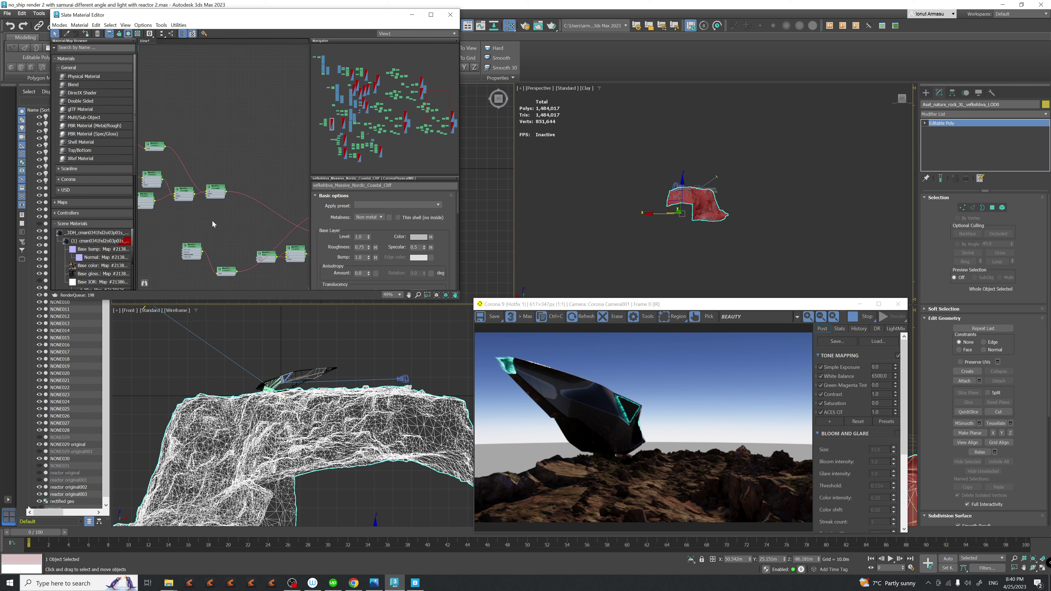
{"action": "scroll", "coordinate": [244, 229], "scroll_direction": "up", "scroll_amount": 12}
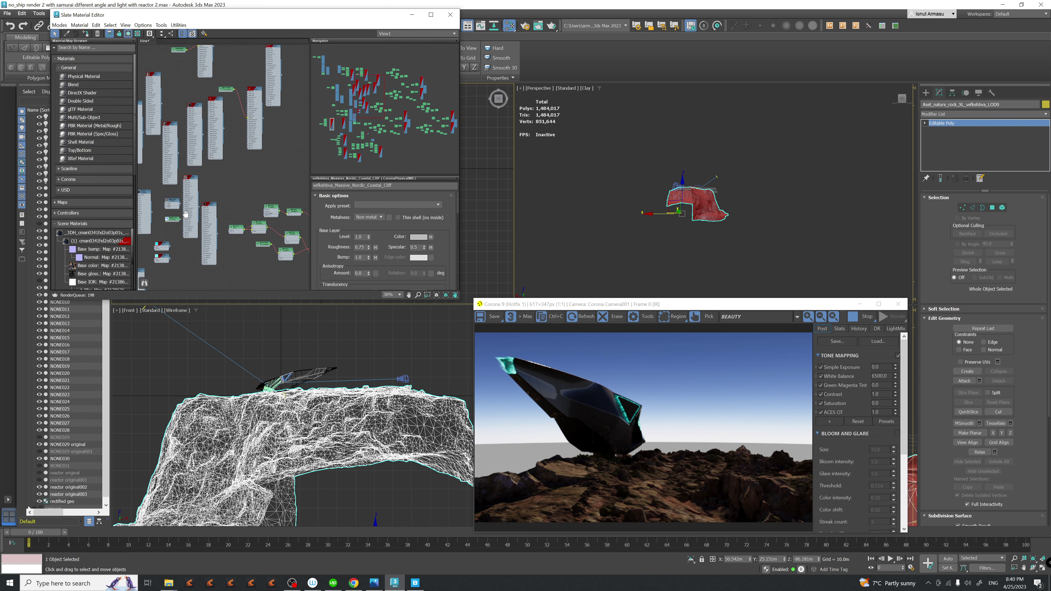
{"action": "scroll", "coordinate": [249, 233], "scroll_direction": "up", "scroll_amount": 4}
{"action": "double_click", "coordinate": [242, 225]}
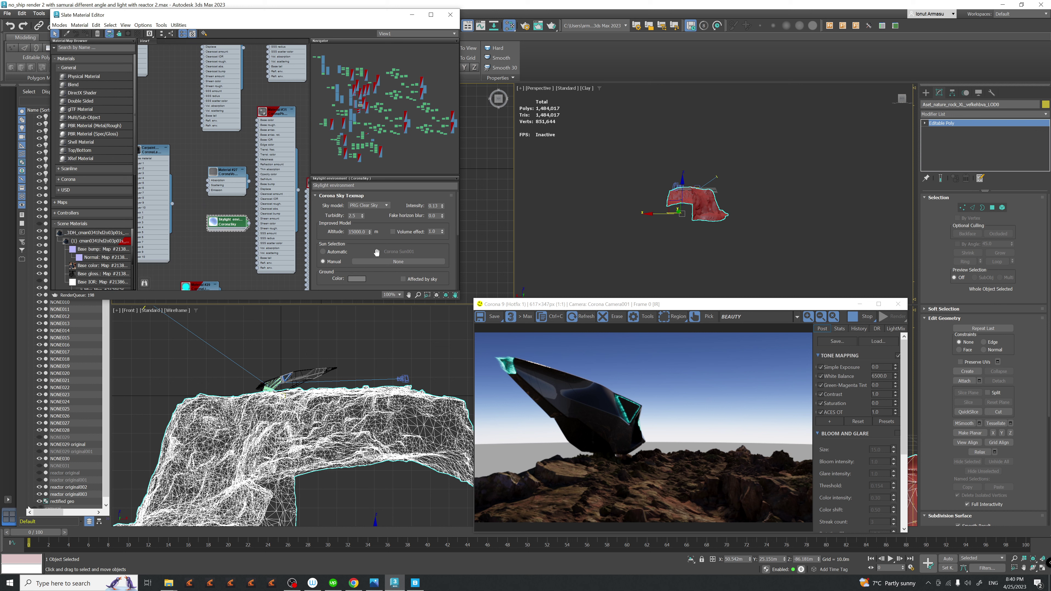
{"action": "left_click_drag", "start_coordinate": [374, 255], "coordinate": [376, 231]}
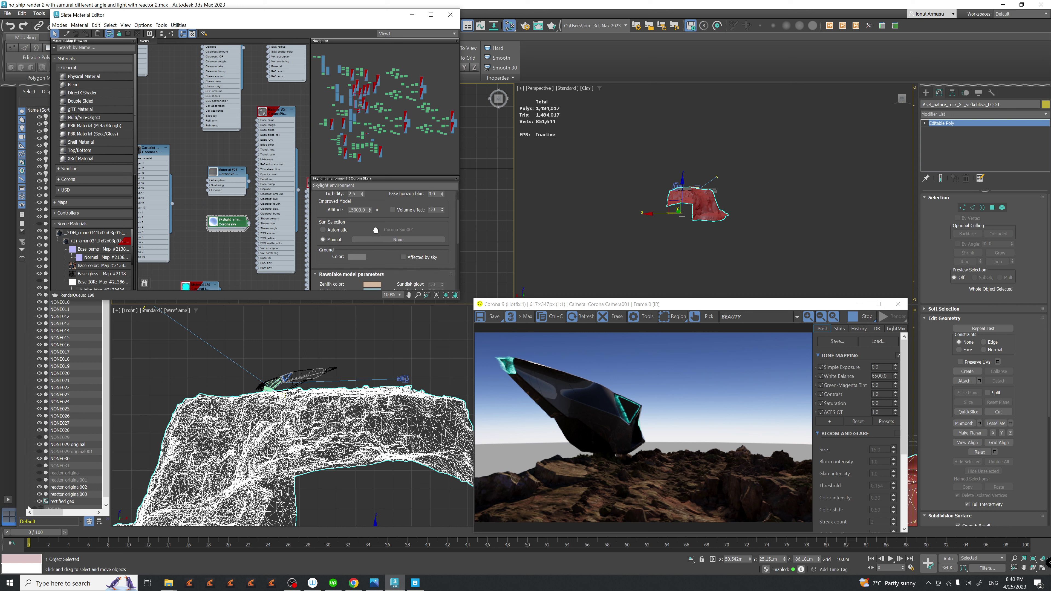
{"action": "left_click", "coordinate": [407, 259]}
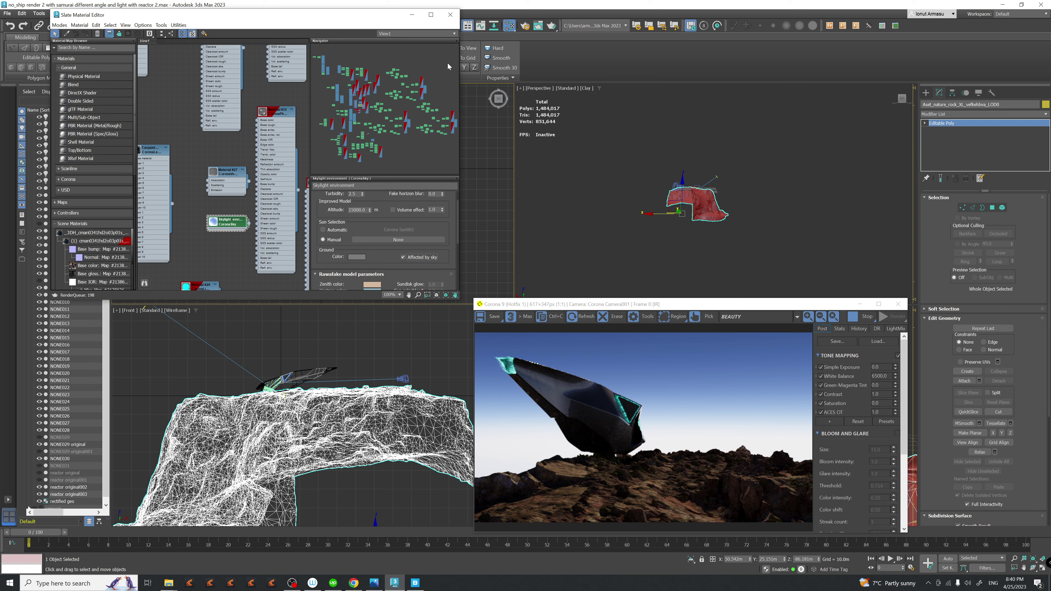
{"action": "left_click", "coordinate": [450, 15]}
- View the spaceship reference image in the photo viewer, return to 3ds Max and move the render window to uncover the camera viewport
{"action": "middle_click_drag", "start_coordinate": [344, 198], "coordinate": [351, 202]}
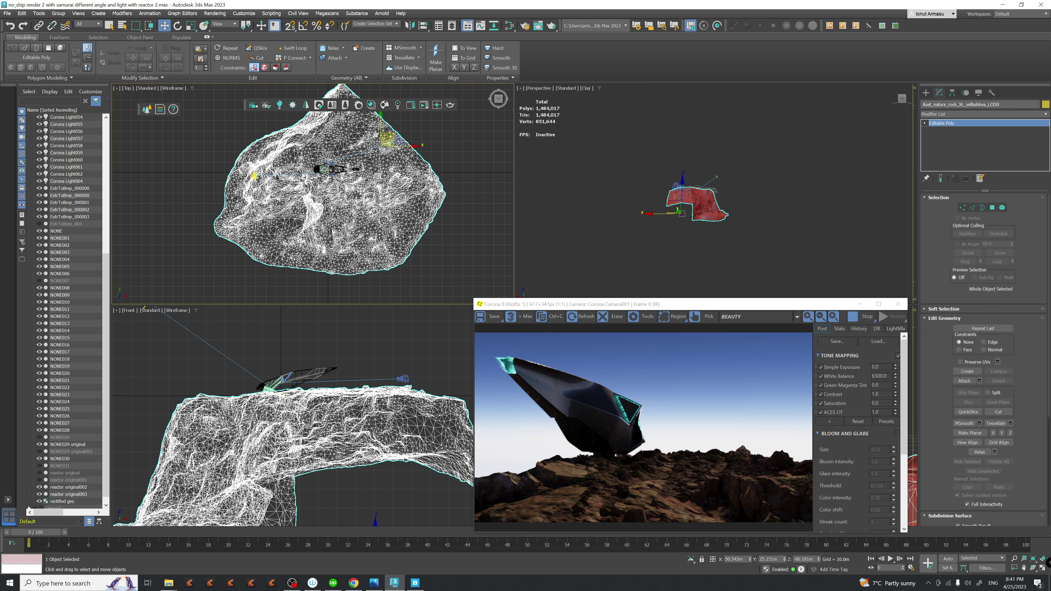
{"action": "middle_click_drag", "start_coordinate": [360, 196], "coordinate": [354, 206]}
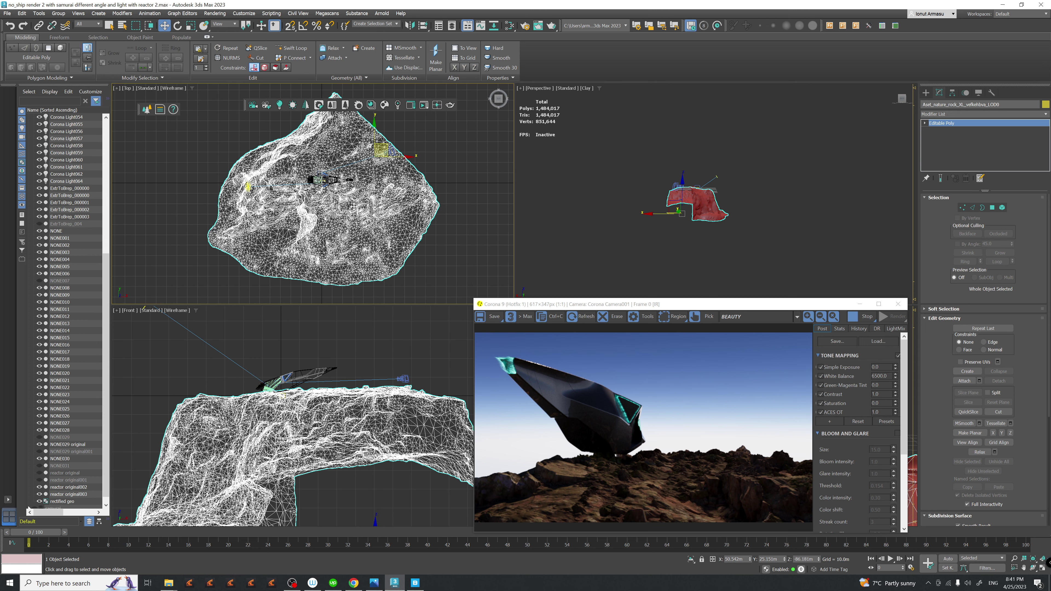
{"action": "left_click", "coordinate": [373, 583]}
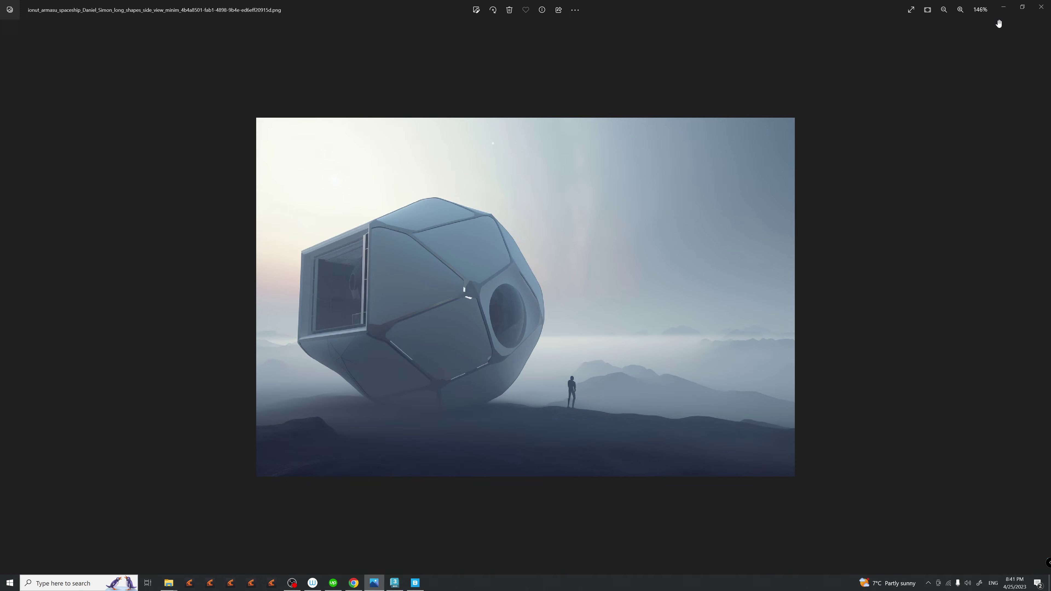
{"action": "left_click", "coordinate": [1003, 7]}
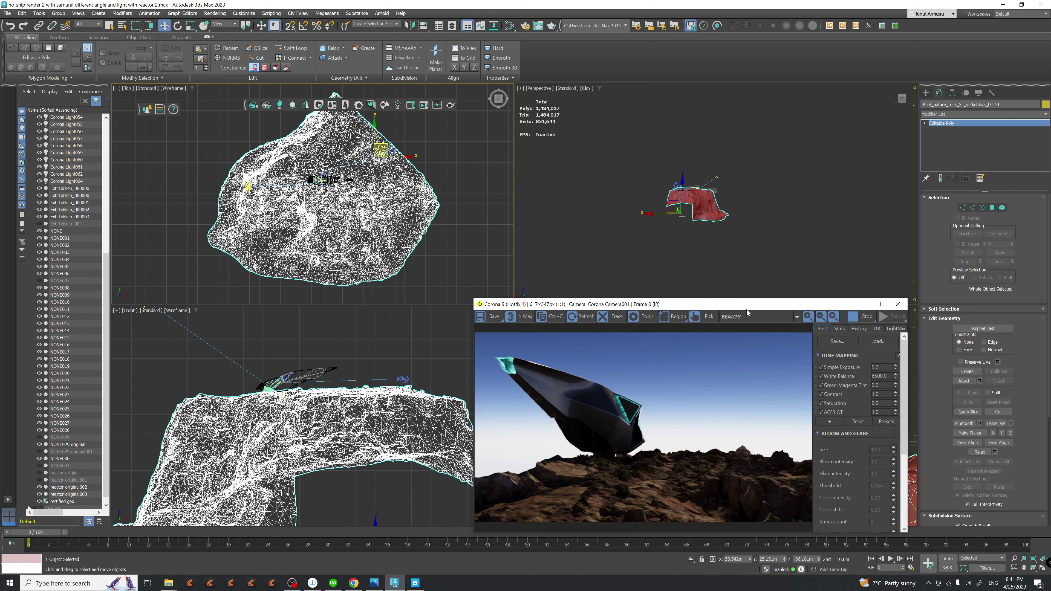
{"action": "left_click_drag", "start_coordinate": [746, 309], "coordinate": [724, 201]}
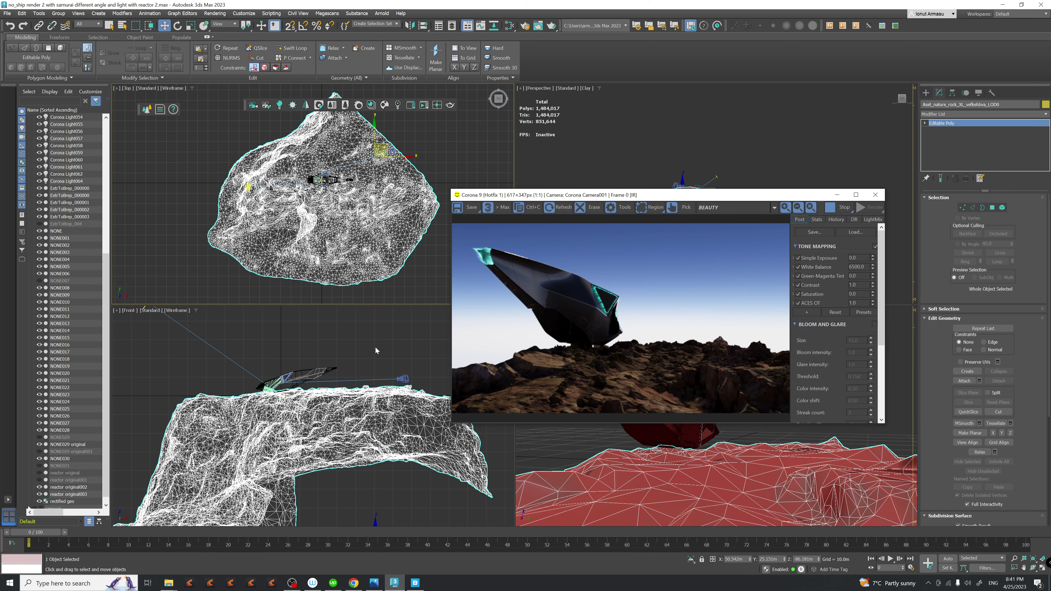
- Select Corona Sun001 in the scene object list and set its size to 0.3
{"action": "middle_click_drag", "start_coordinate": [298, 218], "coordinate": [292, 216]}
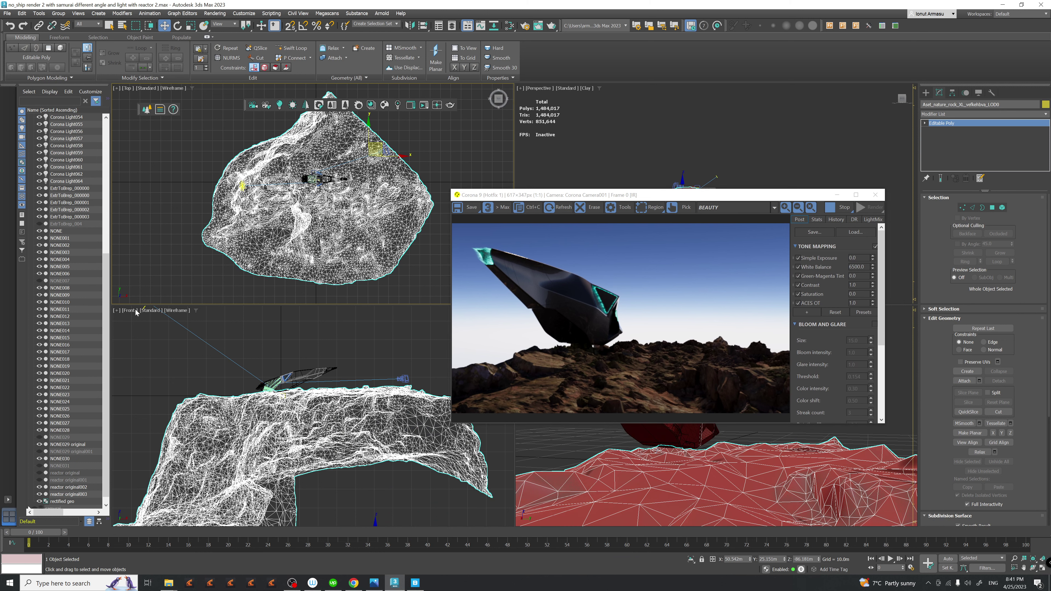
{"action": "scroll", "coordinate": [103, 313], "scroll_direction": "up", "scroll_amount": 5}
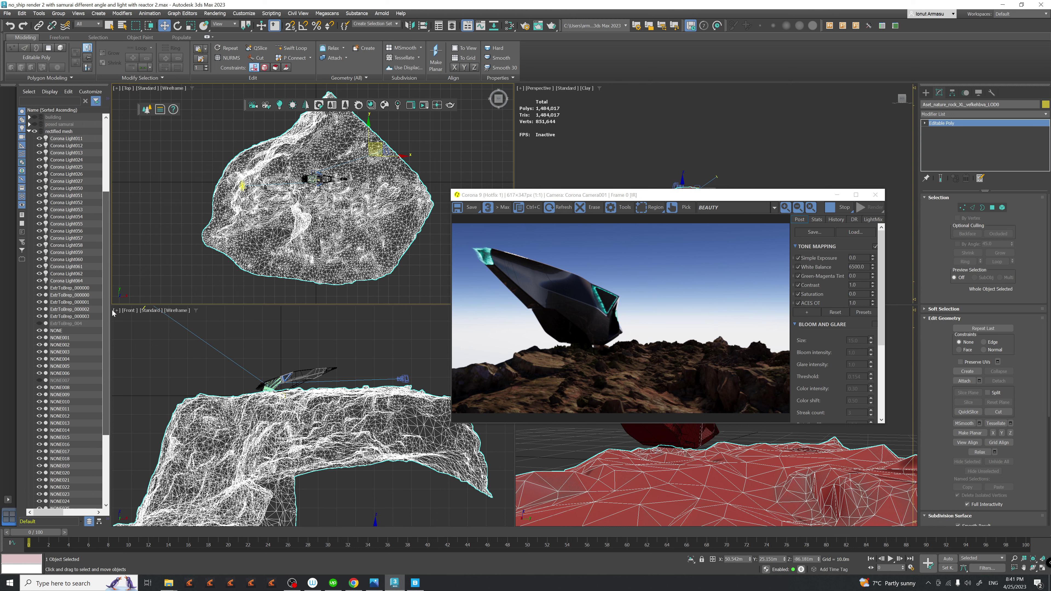
{"action": "scroll", "coordinate": [108, 302], "scroll_direction": "up", "scroll_amount": 3}
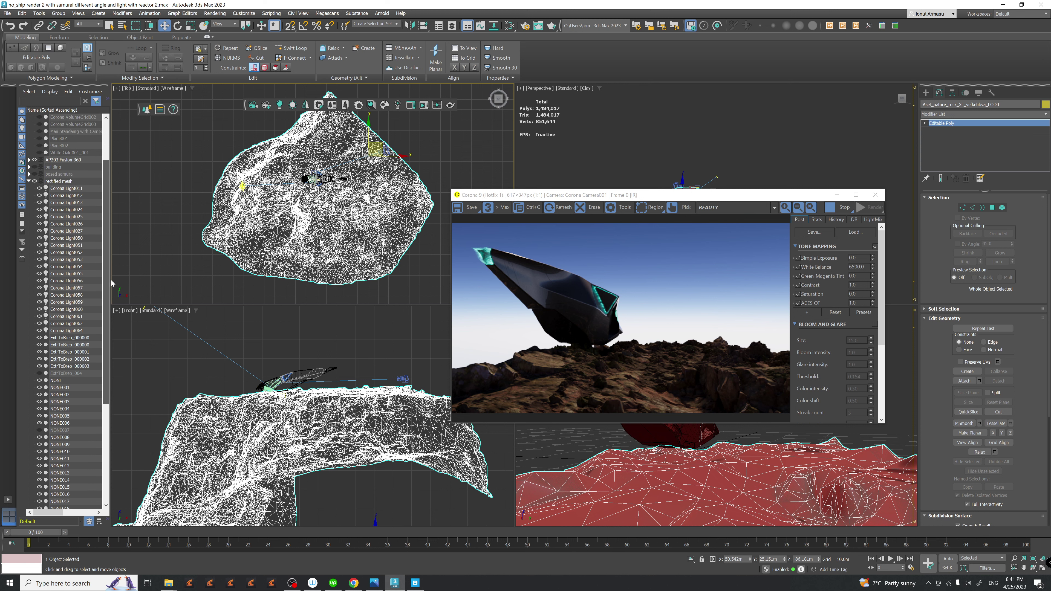
{"action": "scroll", "coordinate": [95, 265], "scroll_direction": "up", "scroll_amount": 3}
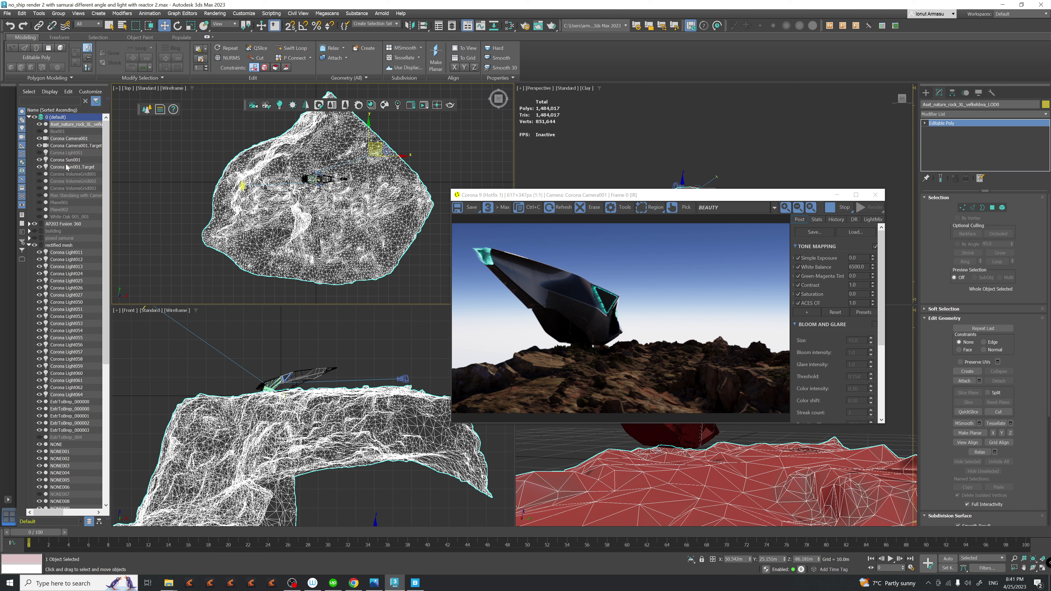
{"action": "left_click", "coordinate": [66, 160]}
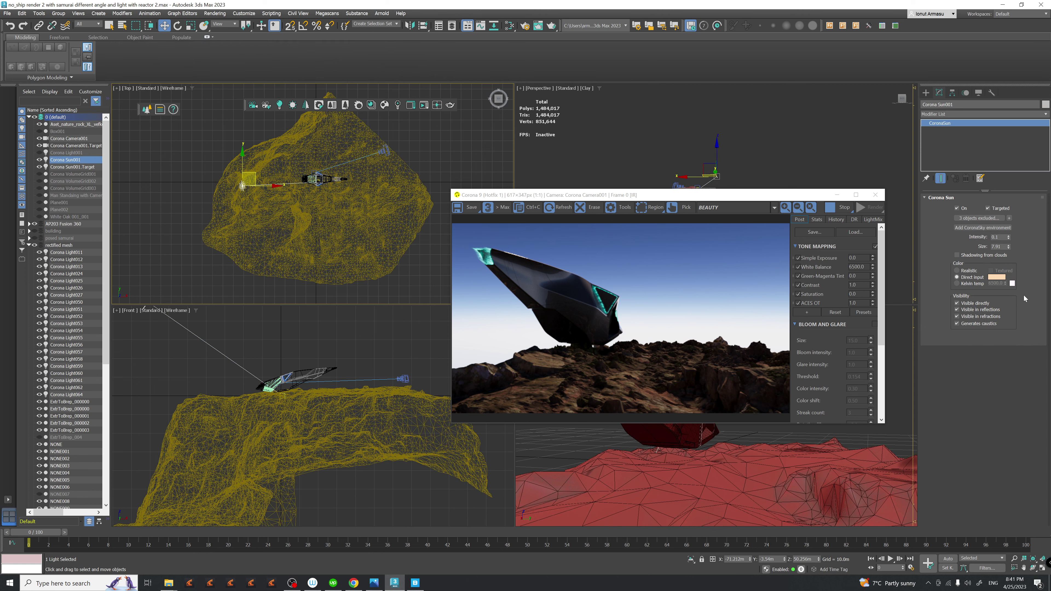
{"action": "right_click", "coordinate": [1009, 248]}
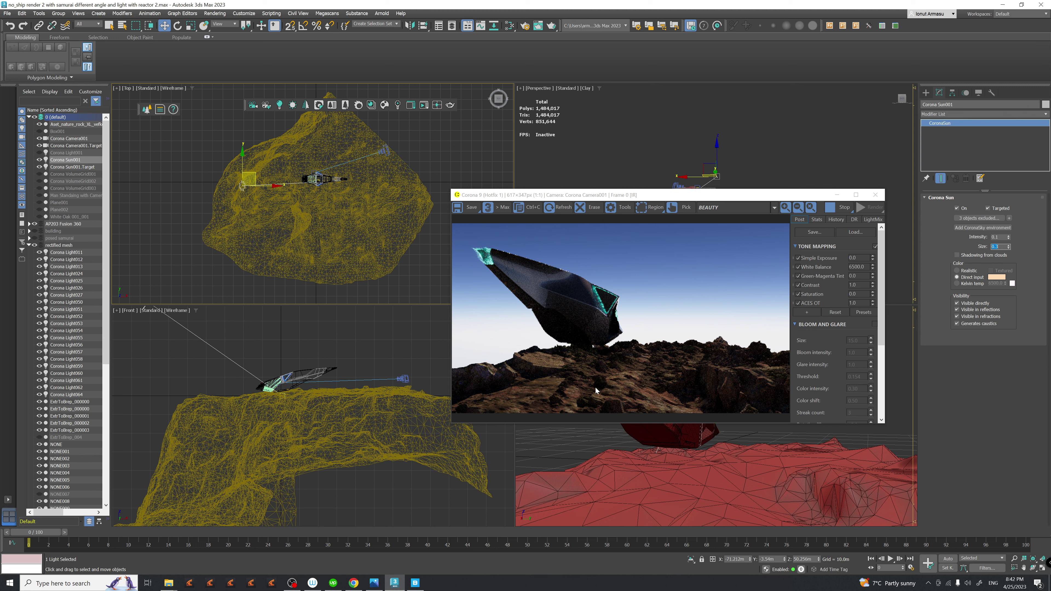
- Select Corona Camera001 in the Front view and raise it higher above the cliff
{"action": "middle_click_drag", "start_coordinate": [430, 417], "coordinate": [428, 418]}
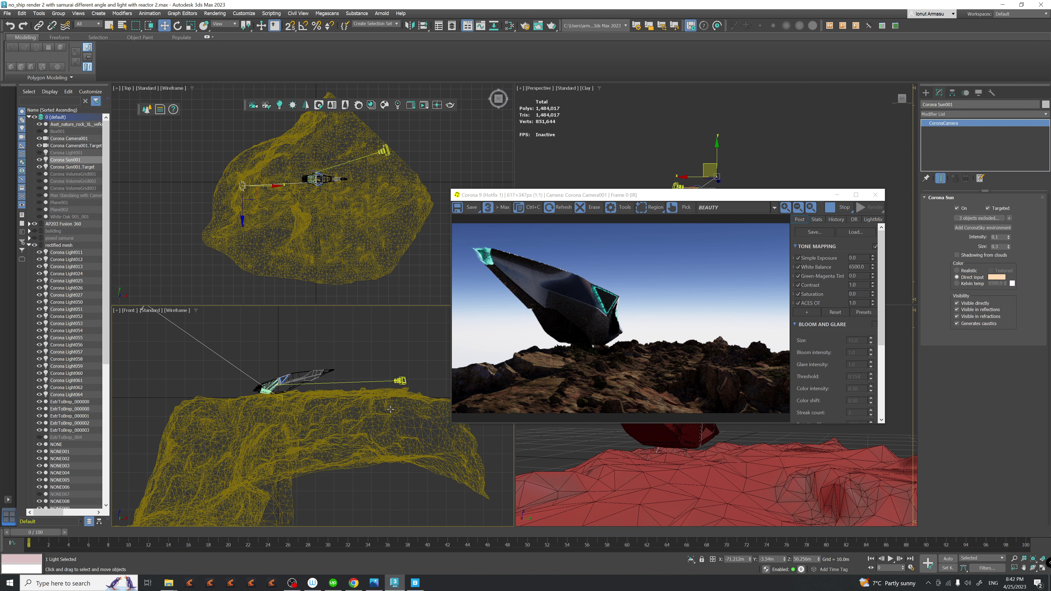
{"action": "left_click", "coordinate": [401, 380]}
{"action": "left_click_drag", "start_coordinate": [414, 371], "coordinate": [414, 361]}
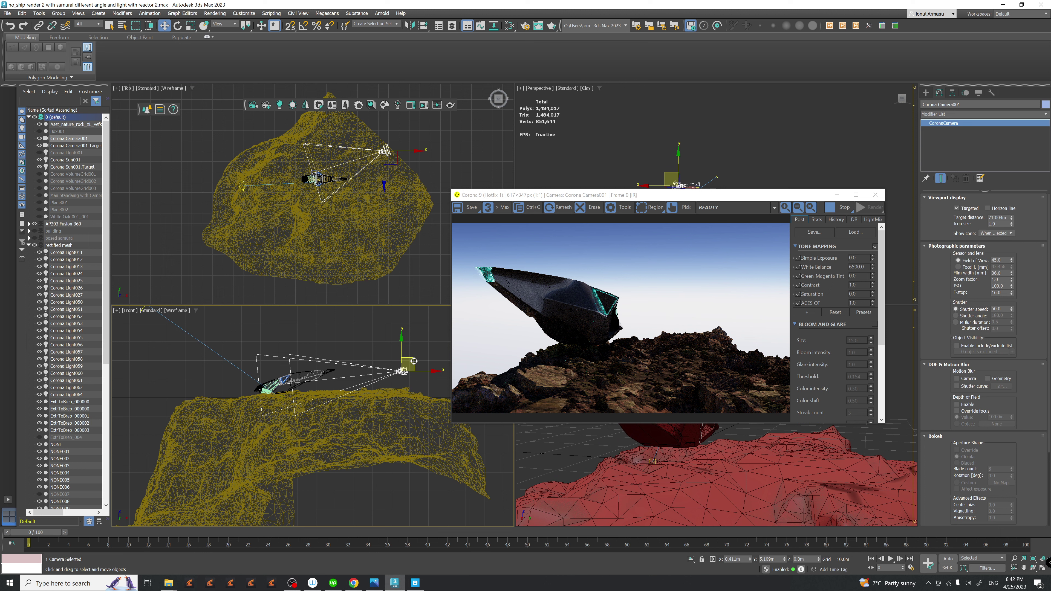
- Shift the cliff beneath the ship in the Top view and create an offset copy overlapping it
{"action": "middle_click_drag", "start_coordinate": [388, 179], "coordinate": [393, 189]}
{"action": "left_click", "coordinate": [393, 189]}
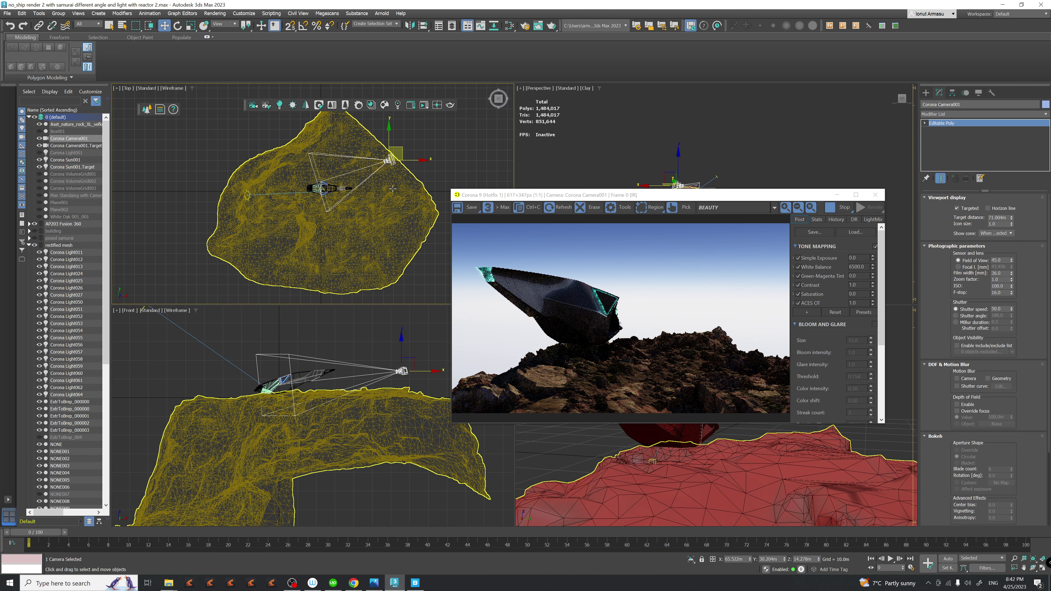
{"action": "left_click", "coordinate": [404, 149]}
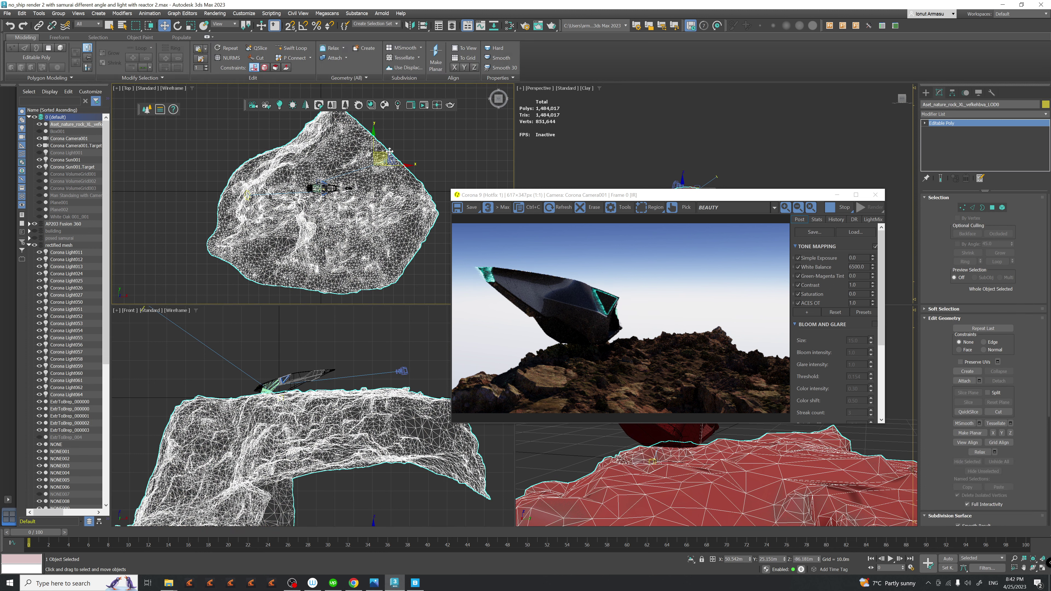
{"action": "left_click_drag", "start_coordinate": [386, 151], "coordinate": [369, 164]}
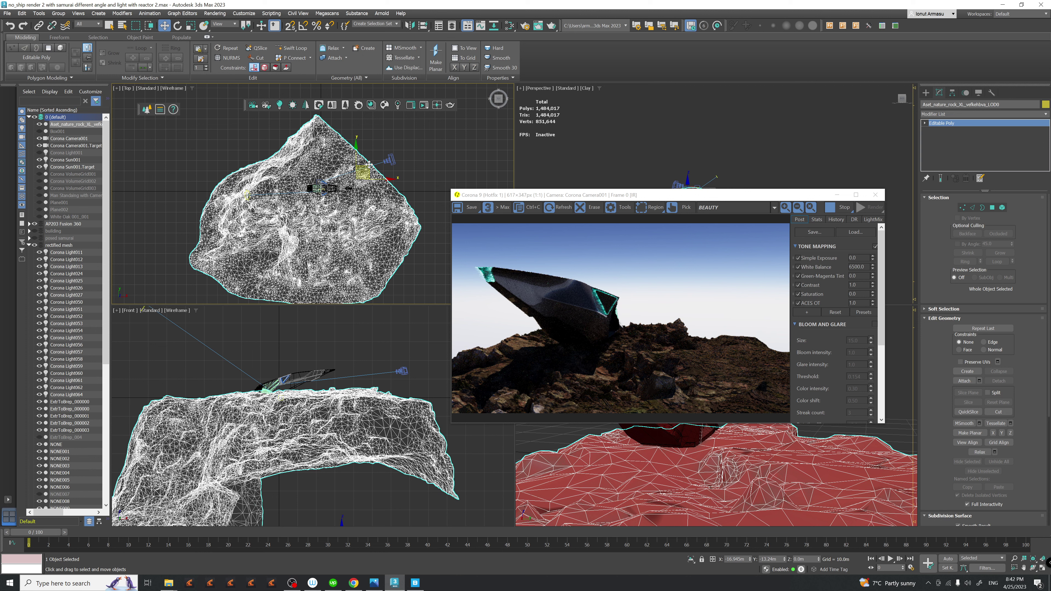
{"action": "mouse_move", "coordinate": [369, 164]}
{"action": "left_mouse_down"}
{"action": "mouse_move", "coordinate": [359, 161]}
{"action": "mouse_move", "coordinate": [379, 173]}
{"action": "mouse_move", "coordinate": [362, 154]}
{"action": "left_mouse_up"}
{"action": "scroll", "coordinate": [379, 173], "scroll_direction": "down", "scroll_amount": 2}
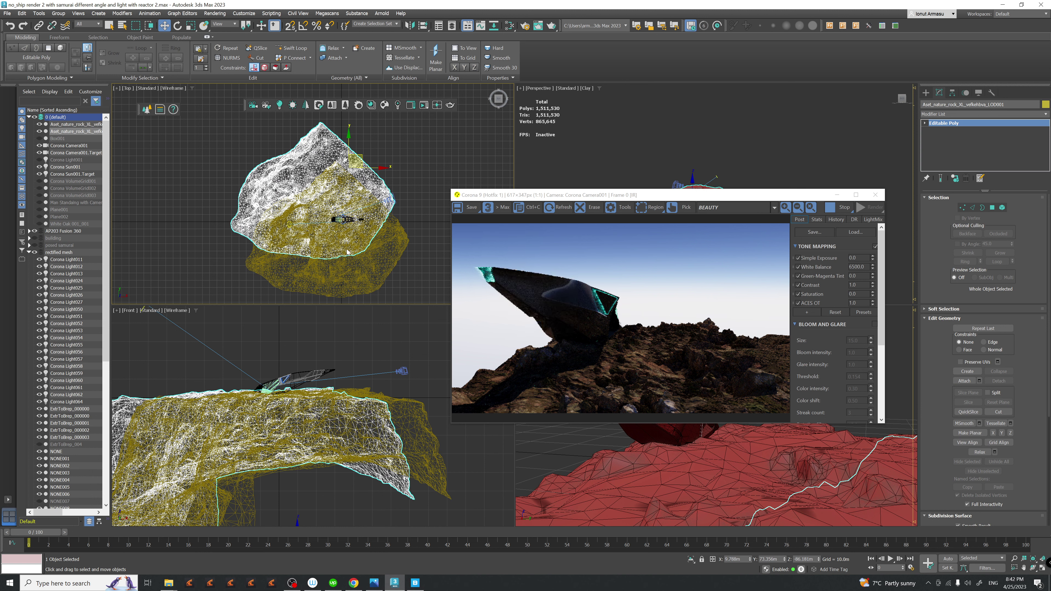
- Rotate the cliff copy in the Top view so it faces a different direction from the original, and switch back to moving it
{"action": "middle_click_drag", "start_coordinate": [348, 252], "coordinate": [352, 239]}
{"action": "key", "text": "e"}
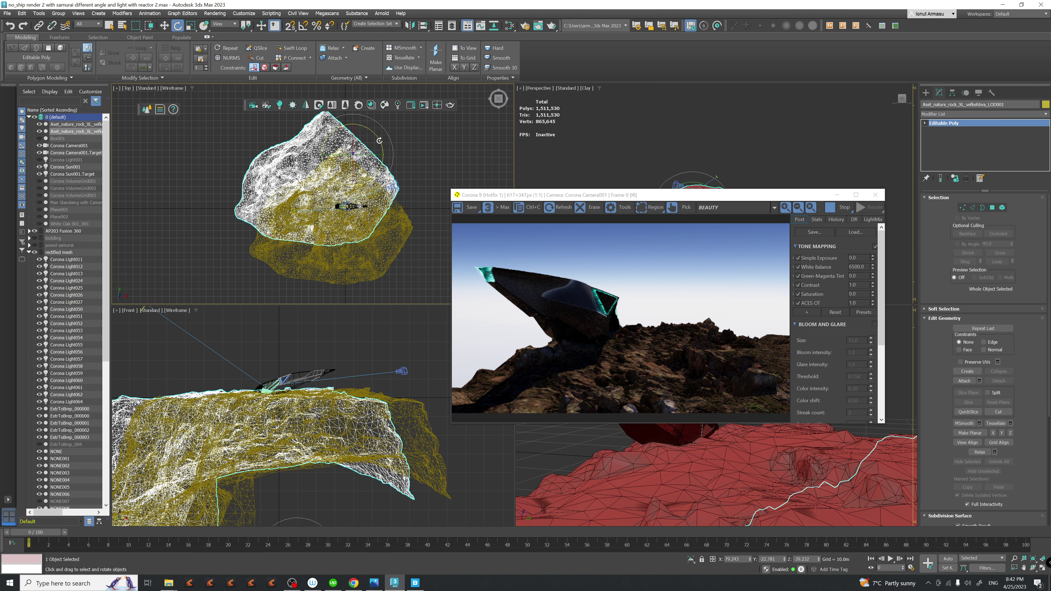
{"action": "left_click_drag", "start_coordinate": [379, 140], "coordinate": [369, 300]}
{"action": "key", "text": "w"}
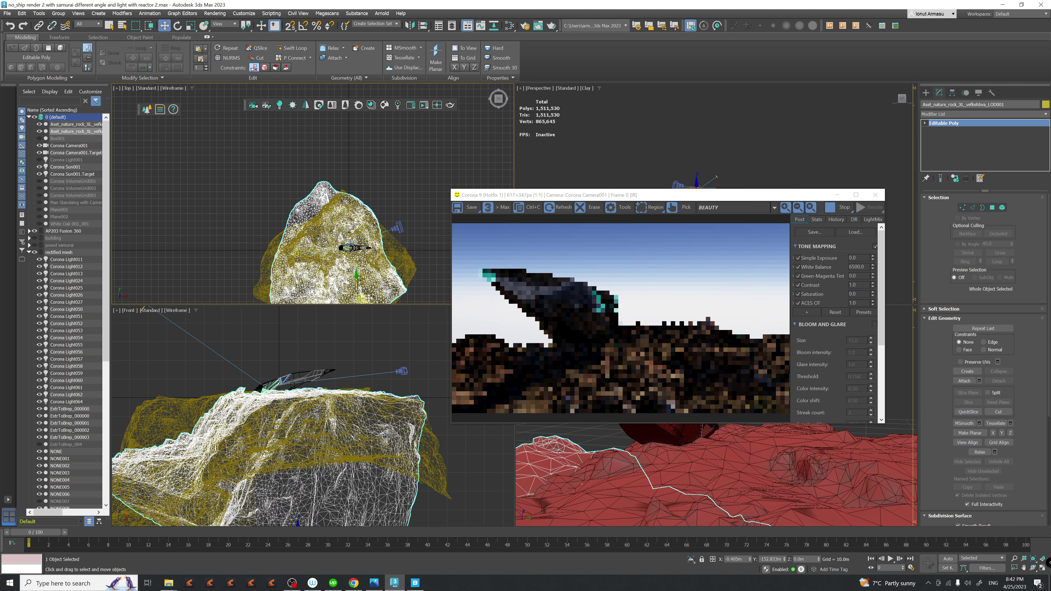
- Rotate the cliff copy further around its vertical axis in the Top view to vary its outline under the ship
{"action": "middle_click_drag", "start_coordinate": [352, 435], "coordinate": [371, 424]}
{"action": "key", "text": "e"}
{"action": "left_click_drag", "start_coordinate": [356, 257], "coordinate": [379, 231]}
{"action": "middle_click_drag", "start_coordinate": [382, 262], "coordinate": [380, 231]}
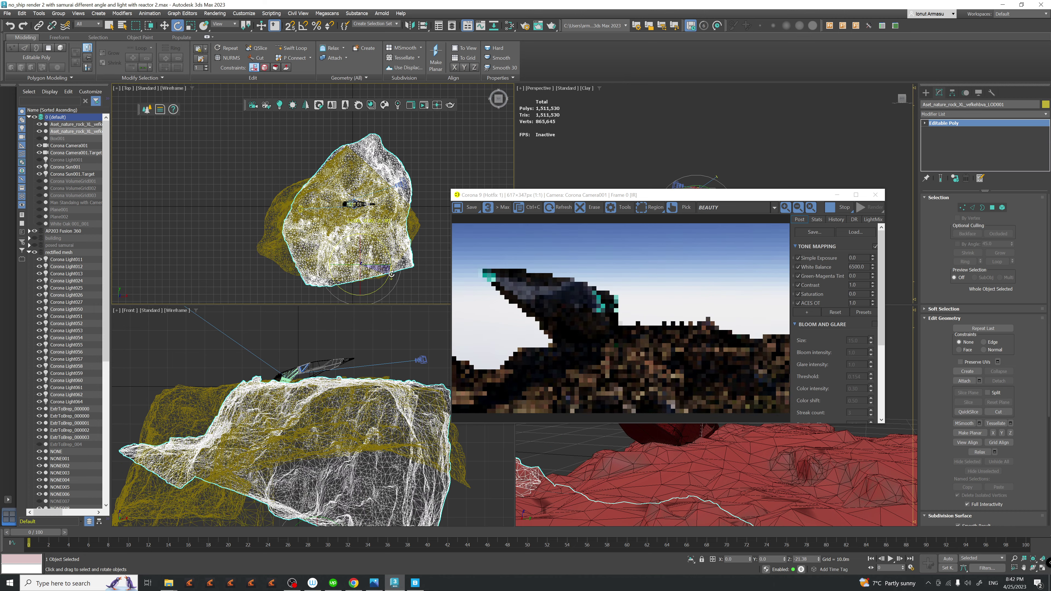
{"action": "left_click_drag", "start_coordinate": [391, 262], "coordinate": [354, 356]}
- Move the rotated cliff copy in the Top view so its straight edge reaches the ship and overlaps the original cliff
{"action": "key", "text": "w"}
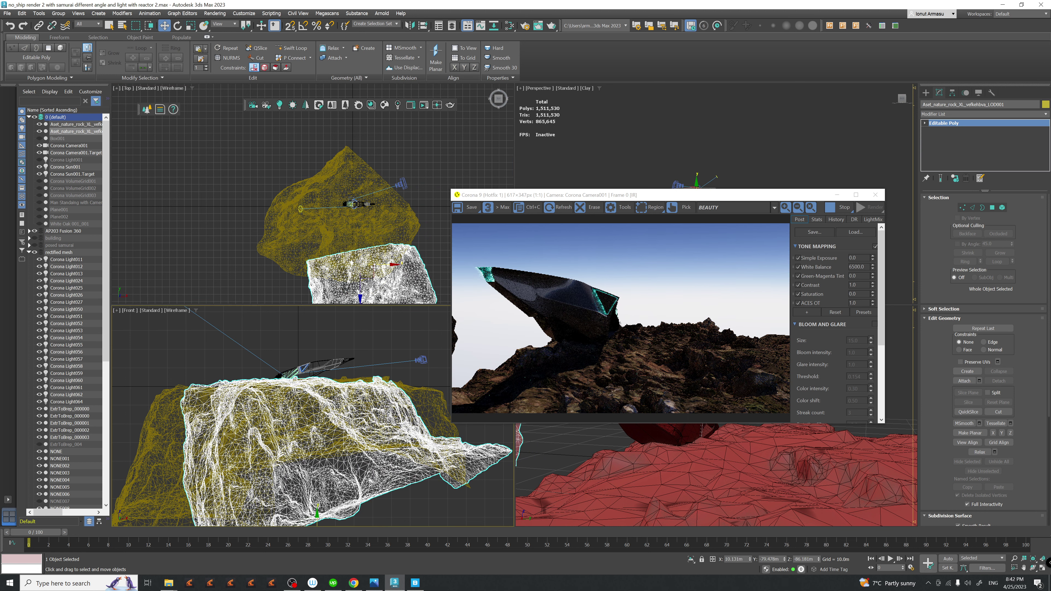
{"action": "middle_click_drag", "start_coordinate": [374, 261], "coordinate": [375, 235]}
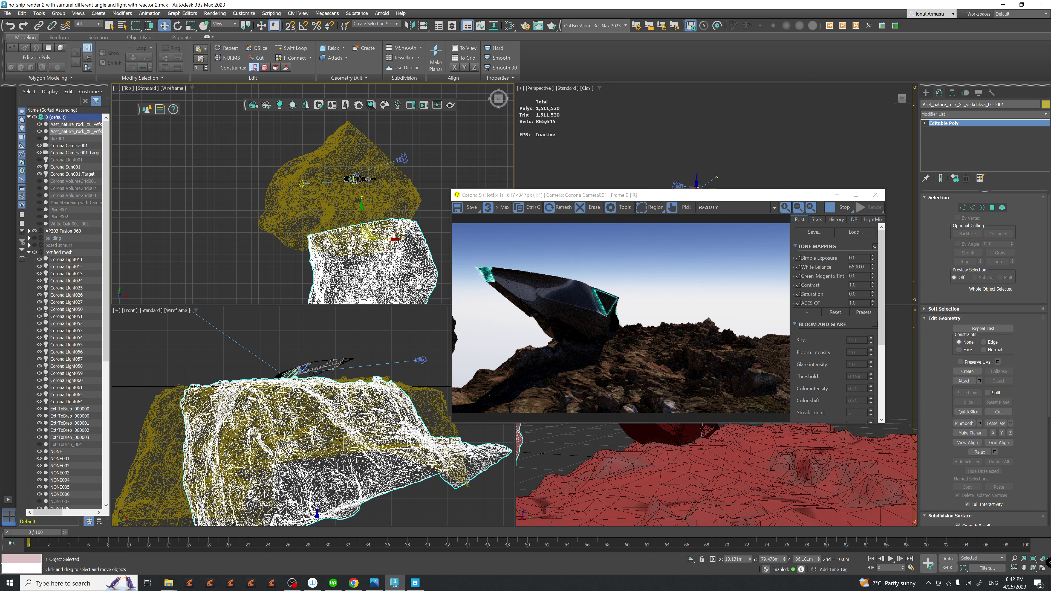
{"action": "left_click_drag", "start_coordinate": [374, 230], "coordinate": [360, 187]}
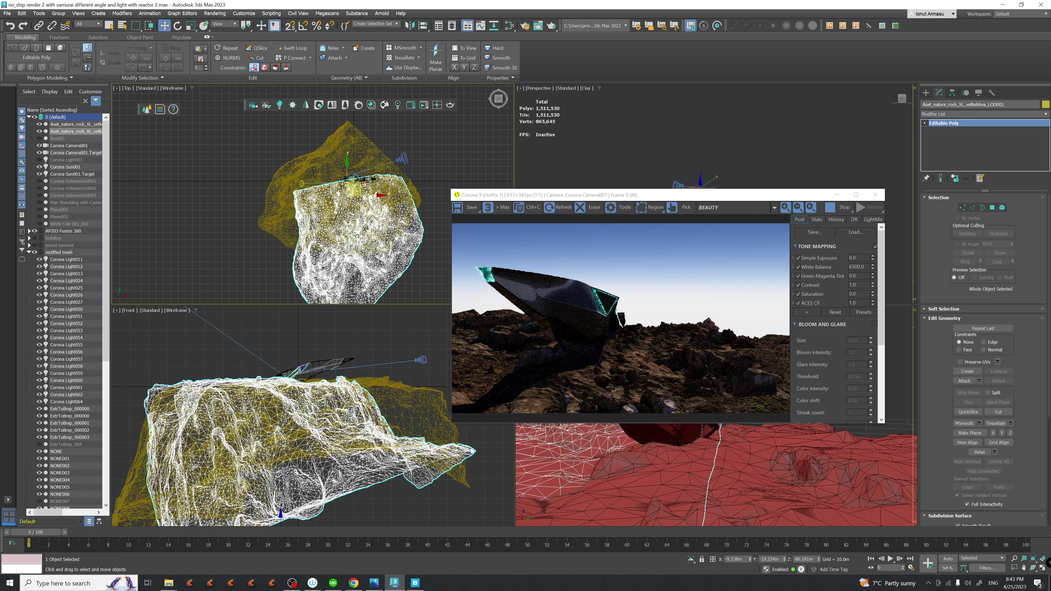
- Select both overlapping cliffs together and lower them slightly beneath the ship in the Front view
{"action": "scroll", "coordinate": [381, 360], "scroll_direction": "down", "scroll_amount": 5}
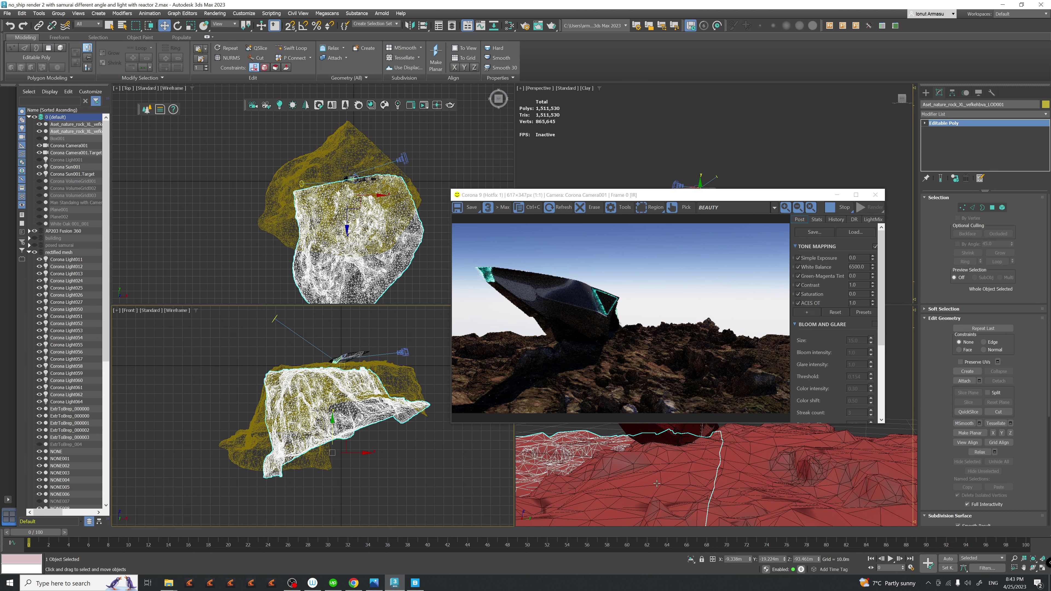
{"action": "left_click", "coordinate": [678, 482], "text": "ctrl"}
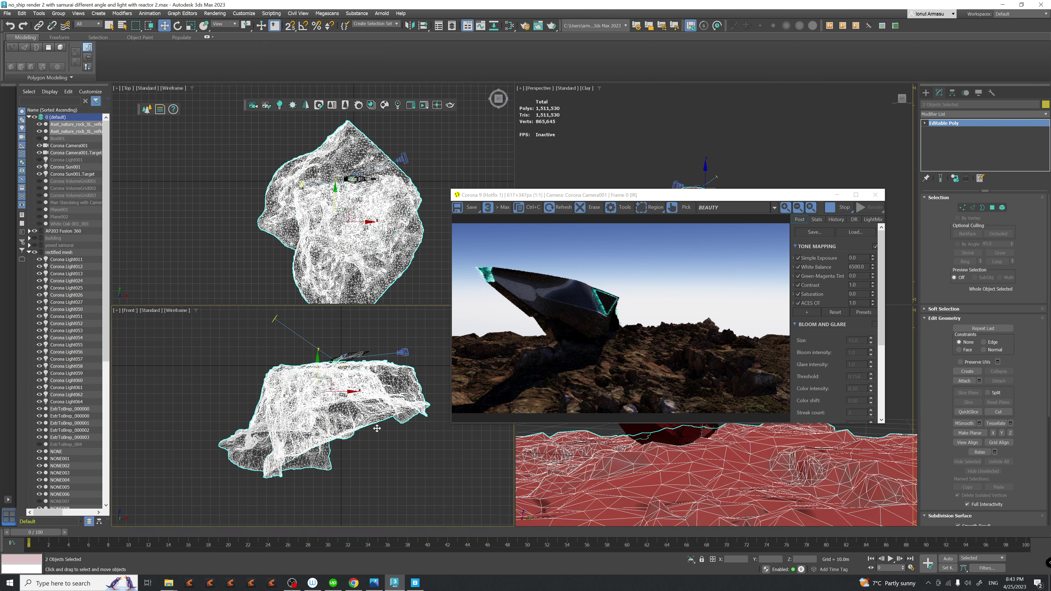
{"action": "scroll", "coordinate": [355, 358], "scroll_direction": "up", "scroll_amount": 6}
{"action": "scroll", "coordinate": [354, 358], "scroll_direction": "down", "scroll_amount": 4}
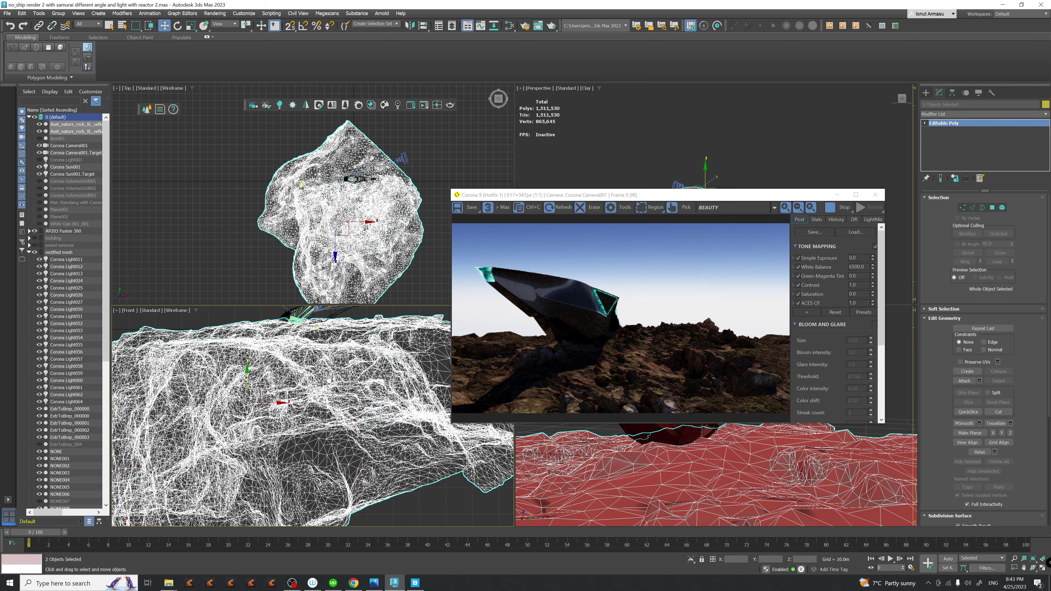
{"action": "left_click_drag", "start_coordinate": [248, 376], "coordinate": [253, 379]}
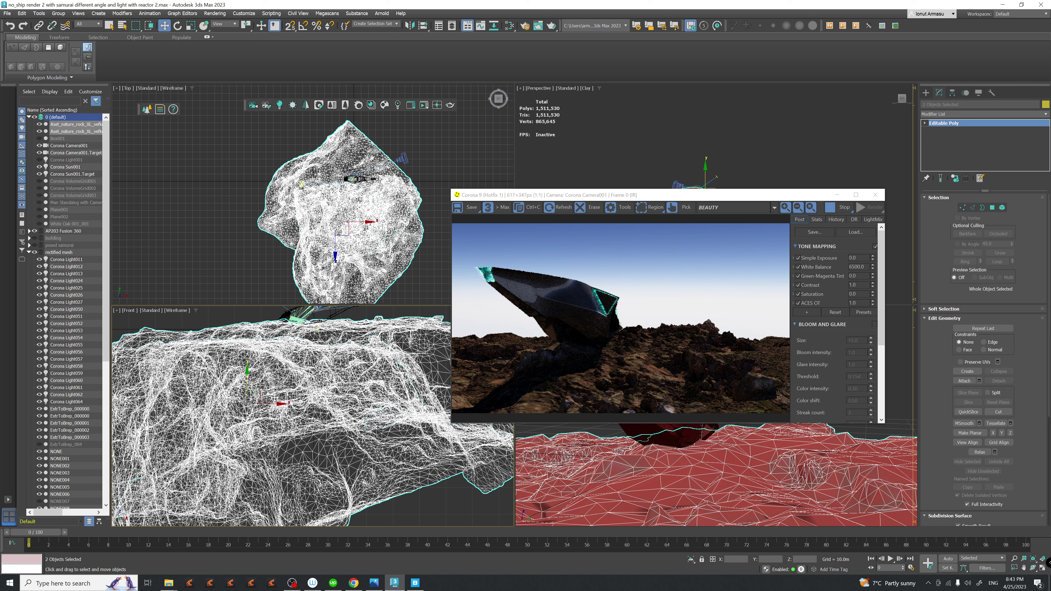
{"action": "scroll", "coordinate": [274, 398], "scroll_direction": "down", "scroll_amount": 4}
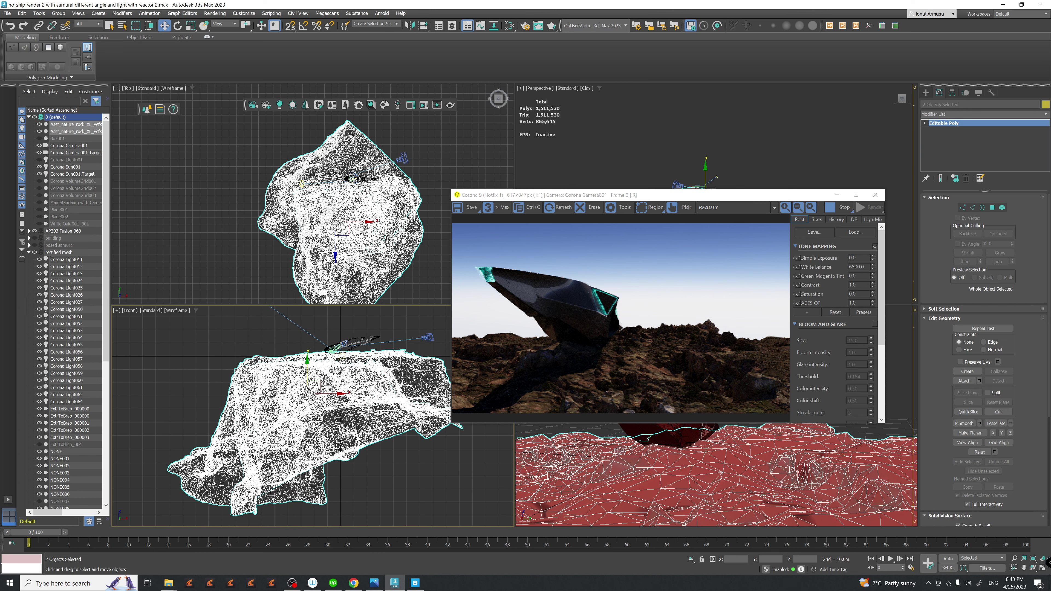
- Rotate the two selected cliffs together by a small amount in the Front view
{"action": "key", "text": "e"}
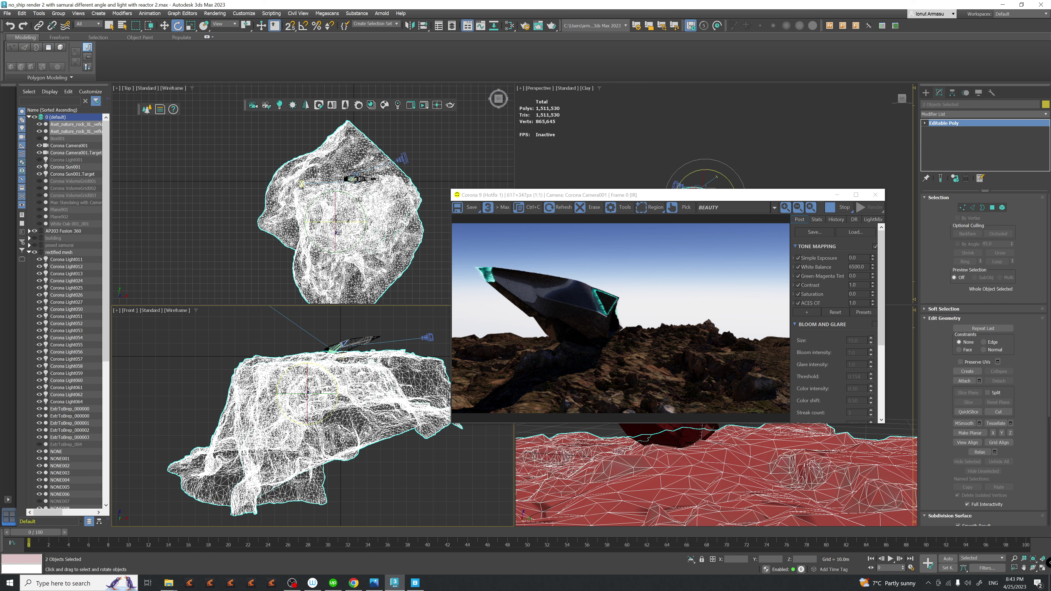
{"action": "middle_click_drag", "start_coordinate": [364, 410], "coordinate": [374, 422]}
{"action": "left_click_drag", "start_coordinate": [357, 398], "coordinate": [355, 405]}
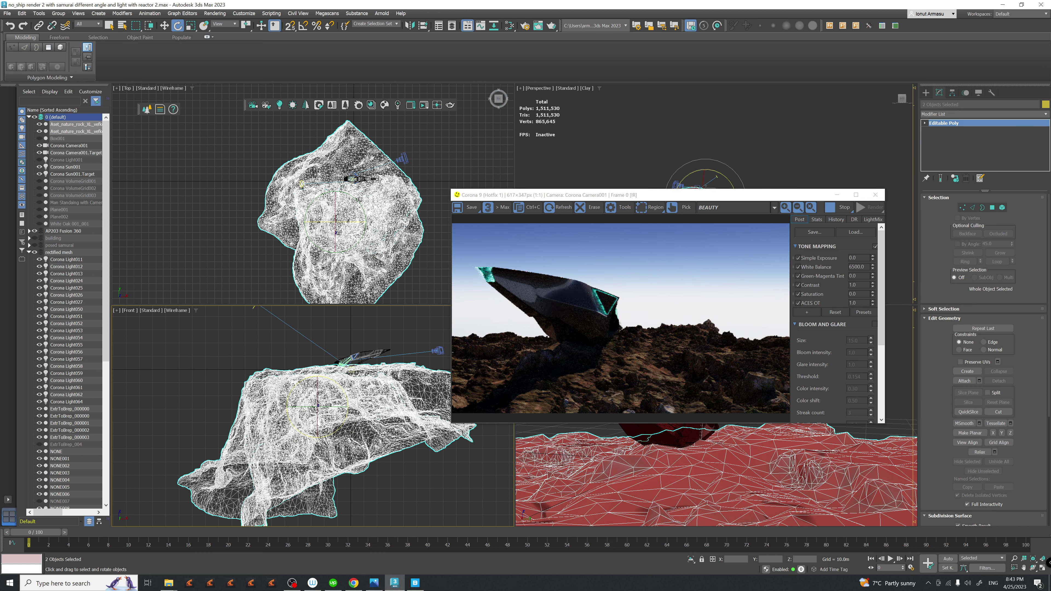
- Select only the original cliff under the ship and tilt it slightly in the Front view
{"action": "middle_click_drag", "start_coordinate": [423, 498], "coordinate": [439, 484]}
{"action": "left_click", "coordinate": [430, 507]}
{"action": "left_click", "coordinate": [278, 215]}
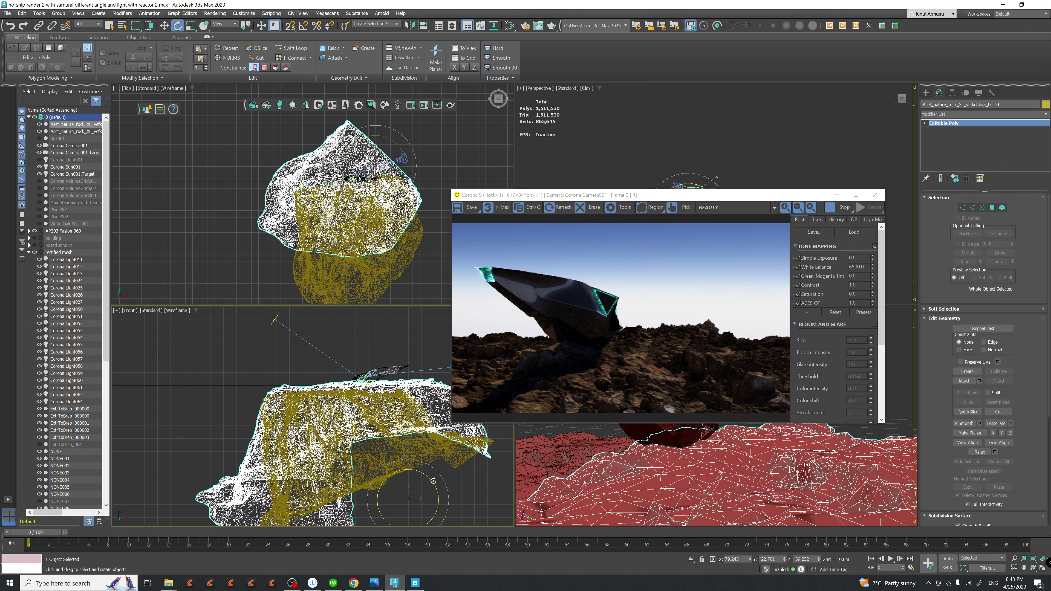
{"action": "left_click_drag", "start_coordinate": [433, 481], "coordinate": [434, 478]}
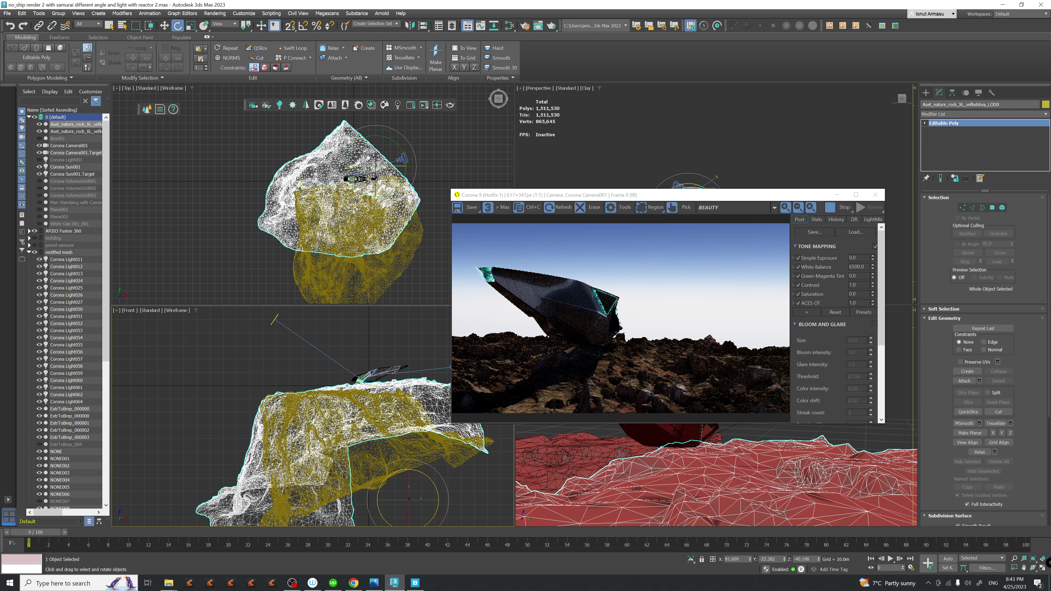
- Check the spaceship reference image in the photo viewer and, back in 3ds Max, tilt the original cliff in the Left view
{"action": "left_click", "coordinate": [376, 584]}
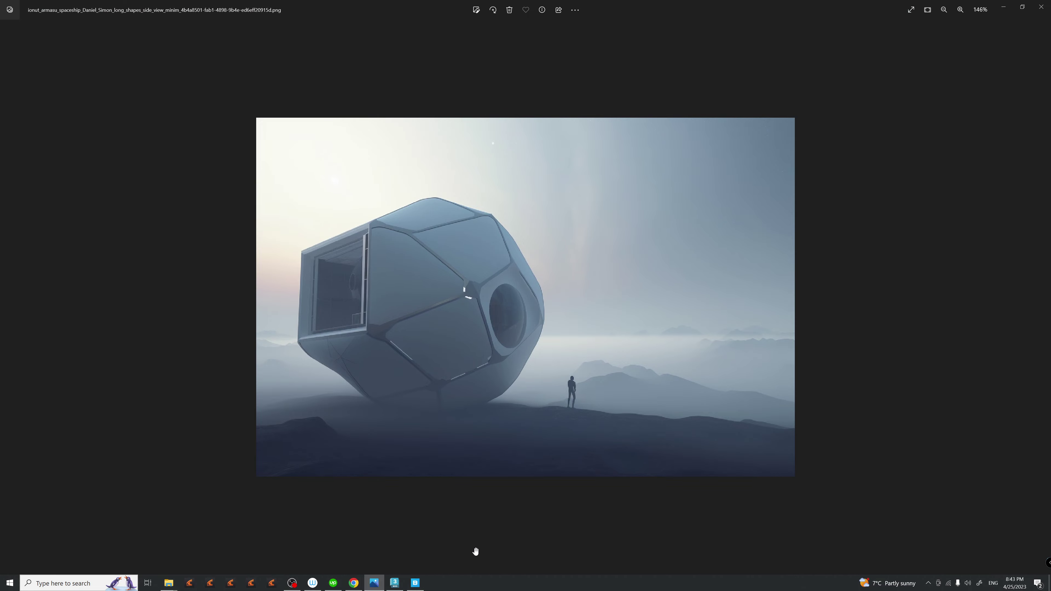
{"action": "left_click", "coordinate": [378, 585]}
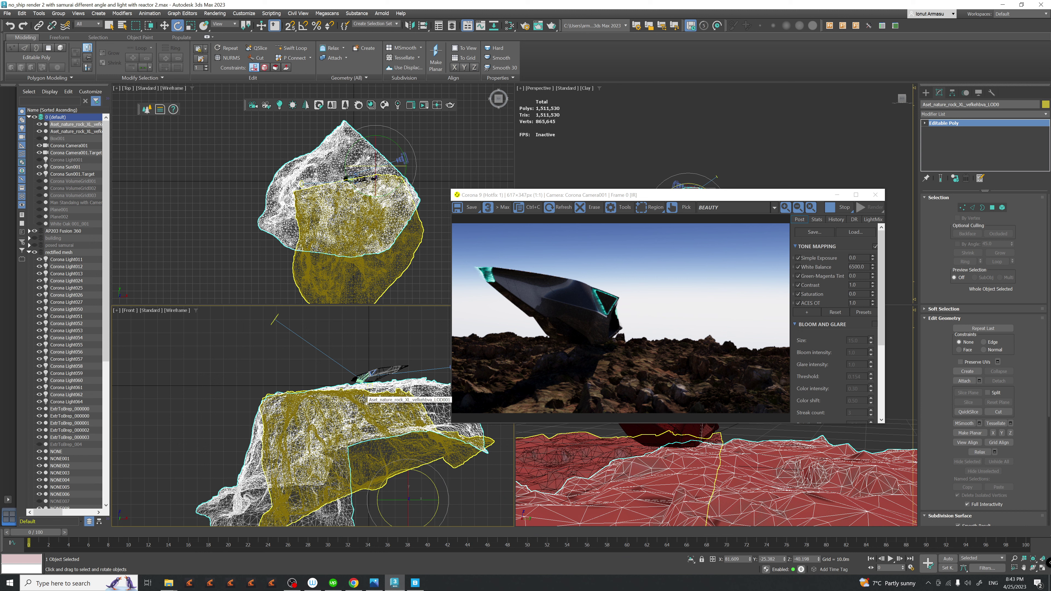
{"action": "middle_click_drag", "start_coordinate": [359, 429], "coordinate": [314, 450]}
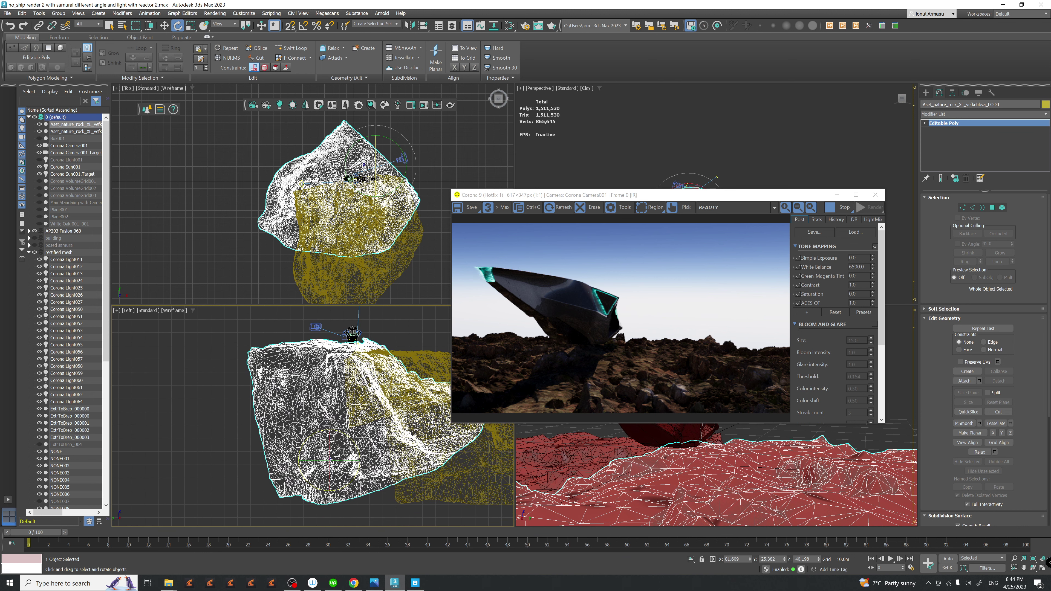
{"action": "left_click_drag", "start_coordinate": [300, 473], "coordinate": [303, 477]}
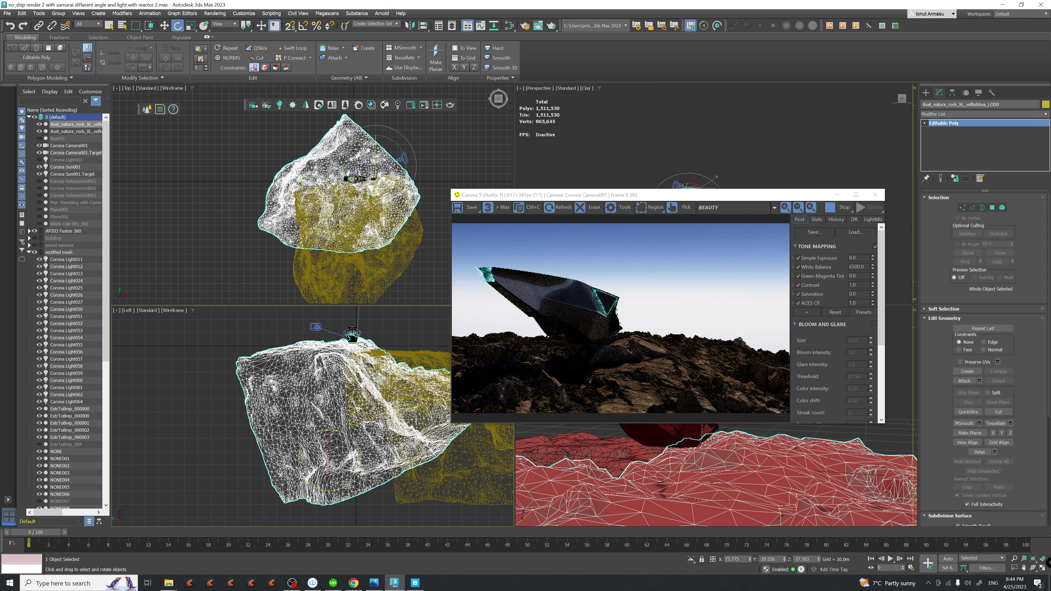
{"action": "middle_click_drag", "start_coordinate": [333, 405], "coordinate": [305, 413]}
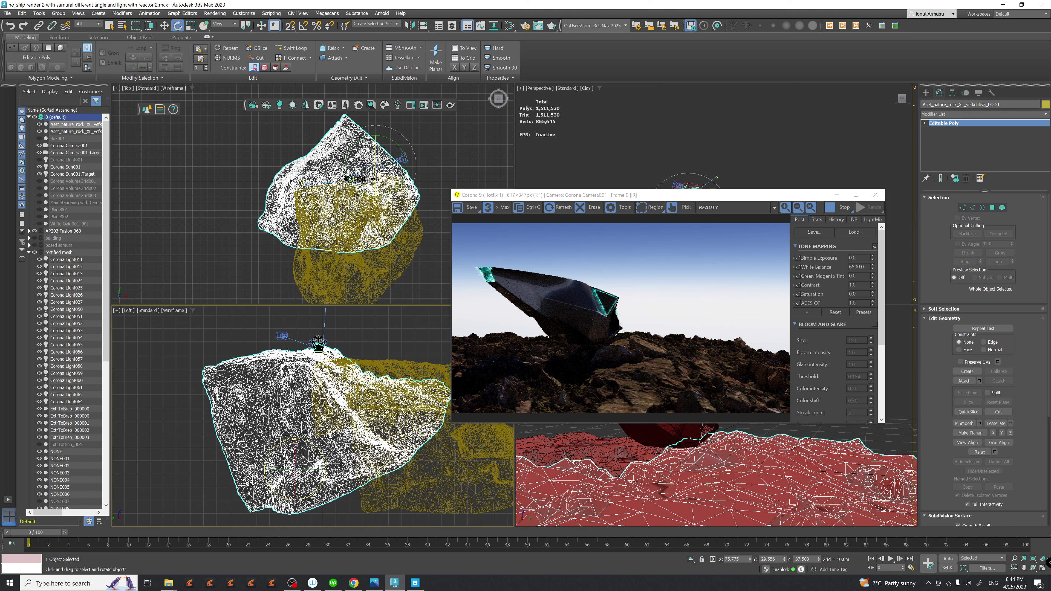
- Load the cliff's material into the Slate Material Editor and adjust its displacement levels, with the maximum at 1.0 m
{"action": "key", "text": "m"}
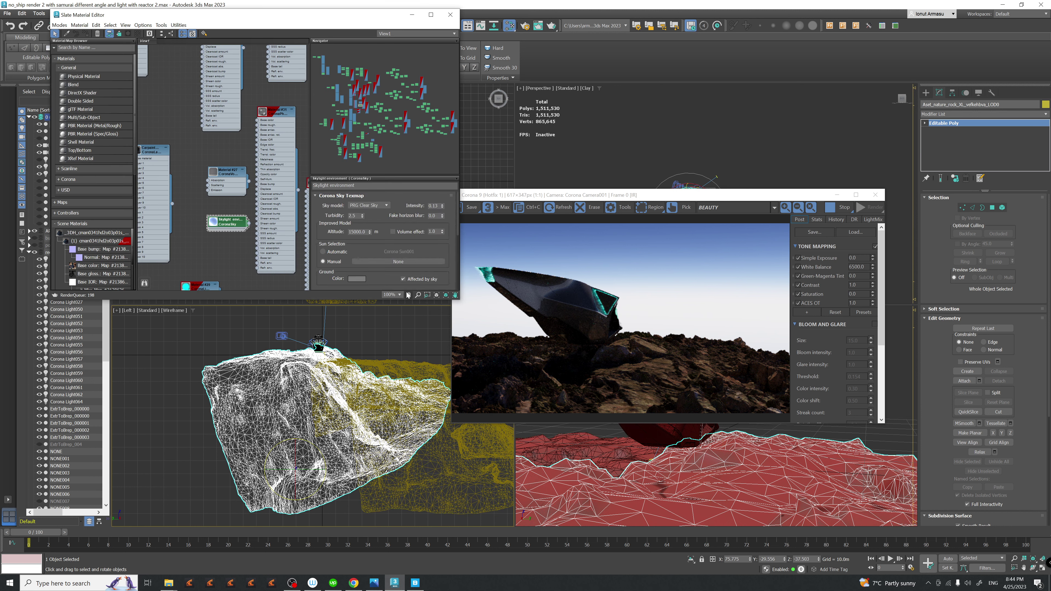
{"action": "middle_click_drag", "start_coordinate": [241, 243], "coordinate": [276, 239]}
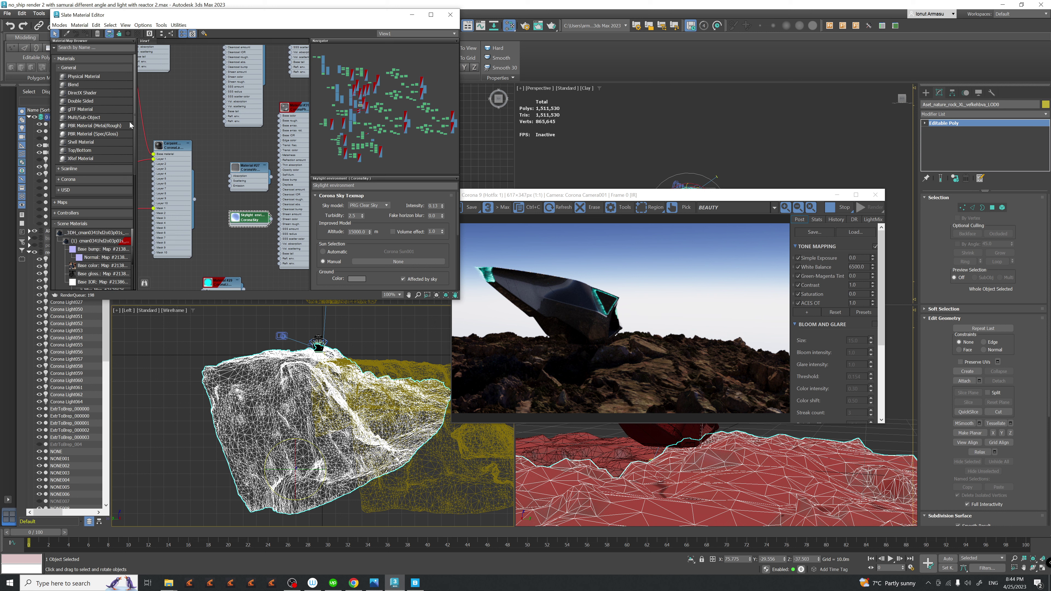
{"action": "left_click", "coordinate": [66, 34]}
{"action": "left_click", "coordinate": [292, 464]}
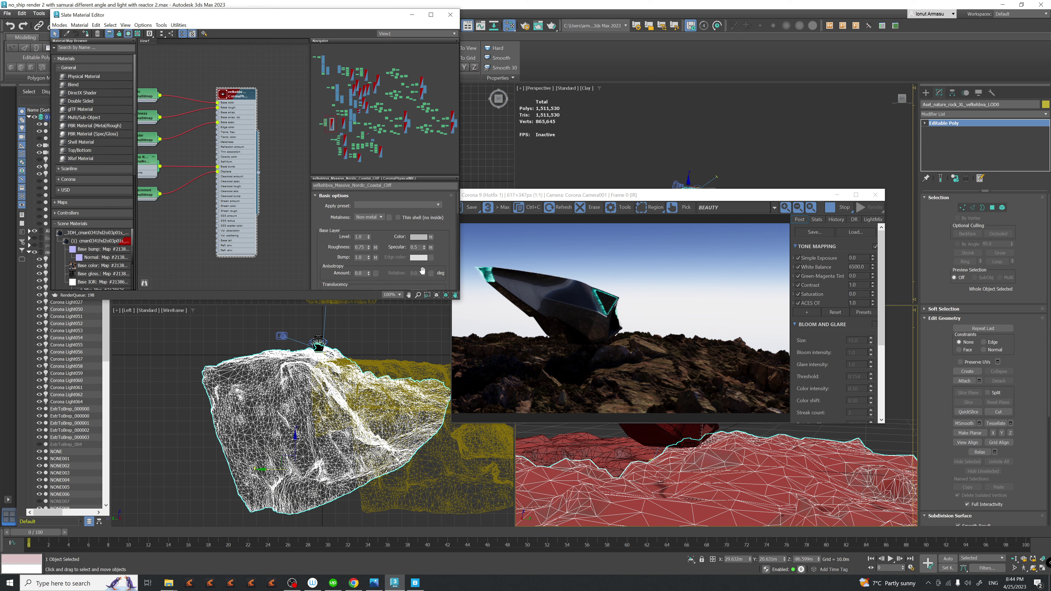
{"action": "scroll", "coordinate": [378, 269], "scroll_direction": "down", "scroll_amount": 10}
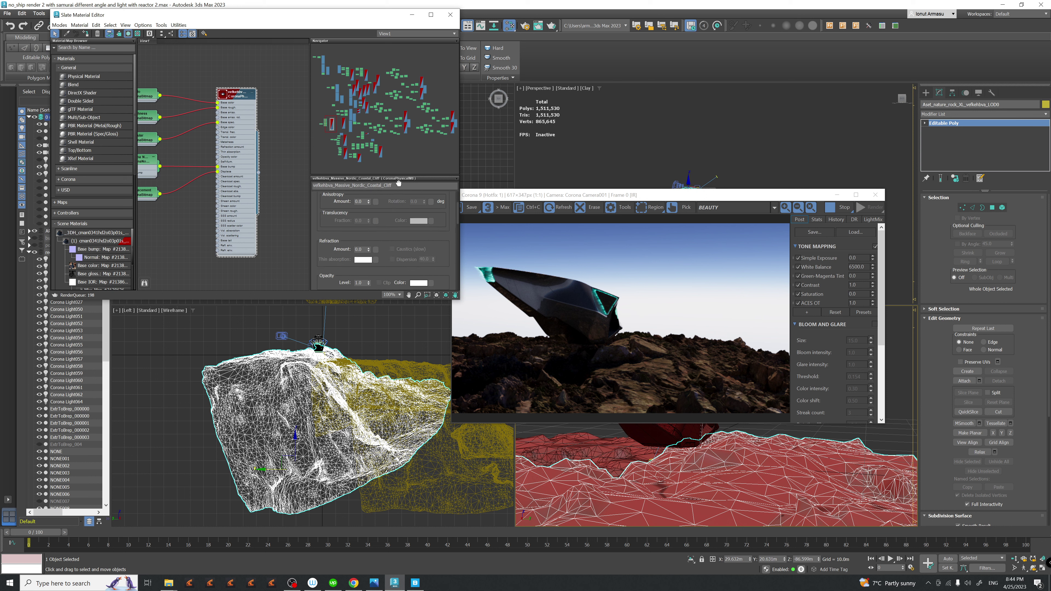
{"action": "left_click", "coordinate": [366, 250]}
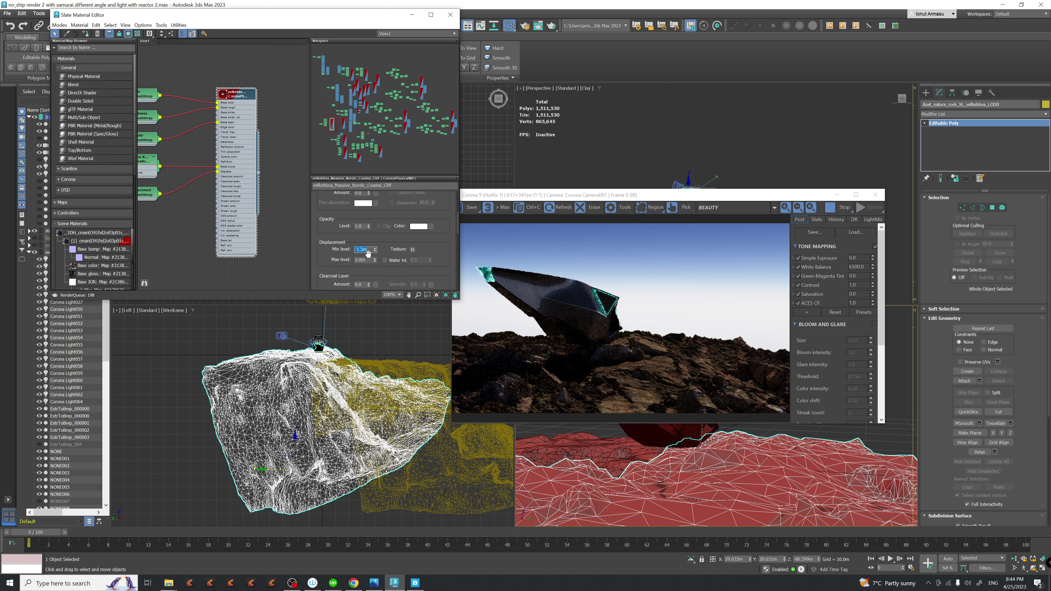
{"action": "key", "text": "Tab"}
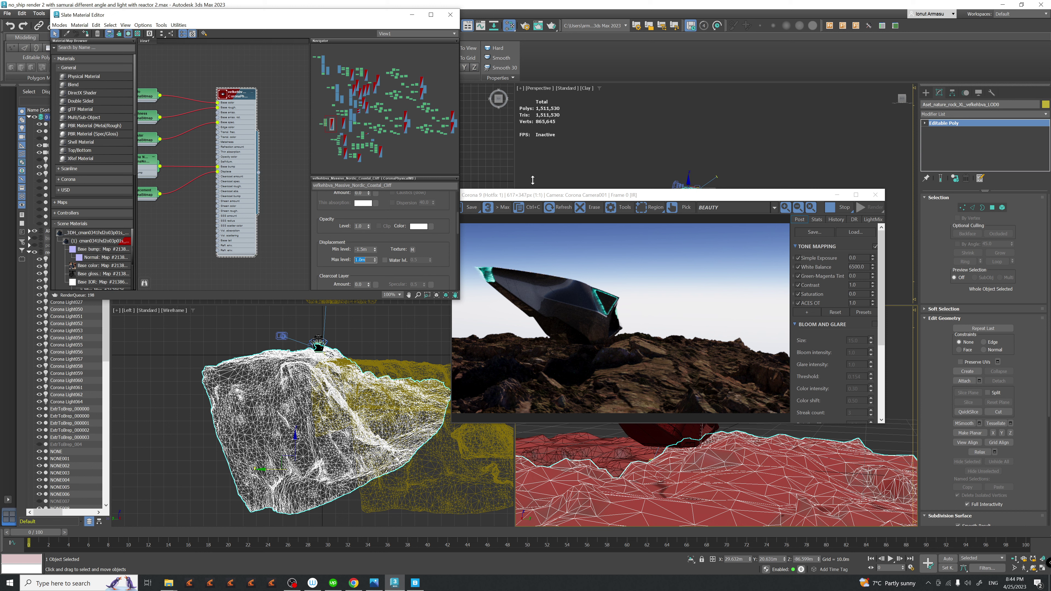
- Undo the last several scene changes
{"action": "key", "text": "ctrl+z"}
{"action": "key", "text": "ctrl+z"}
{"action": "key", "text": "ctrl+z"}
{"action": "key", "text": "ctrl+z"}
{"action": "key", "text": "ctrl+z"}
{"action": "key", "text": "ctrl+z"}
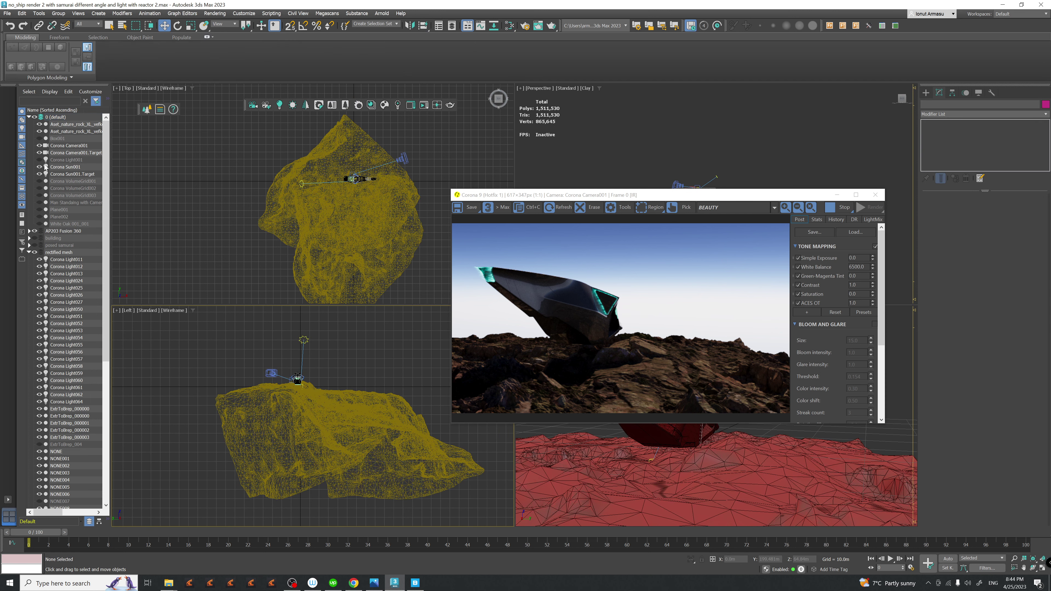
- Unhide Box001, select it in the Top view and increase its length to about 947 m
{"action": "left_click", "coordinate": [40, 138]}
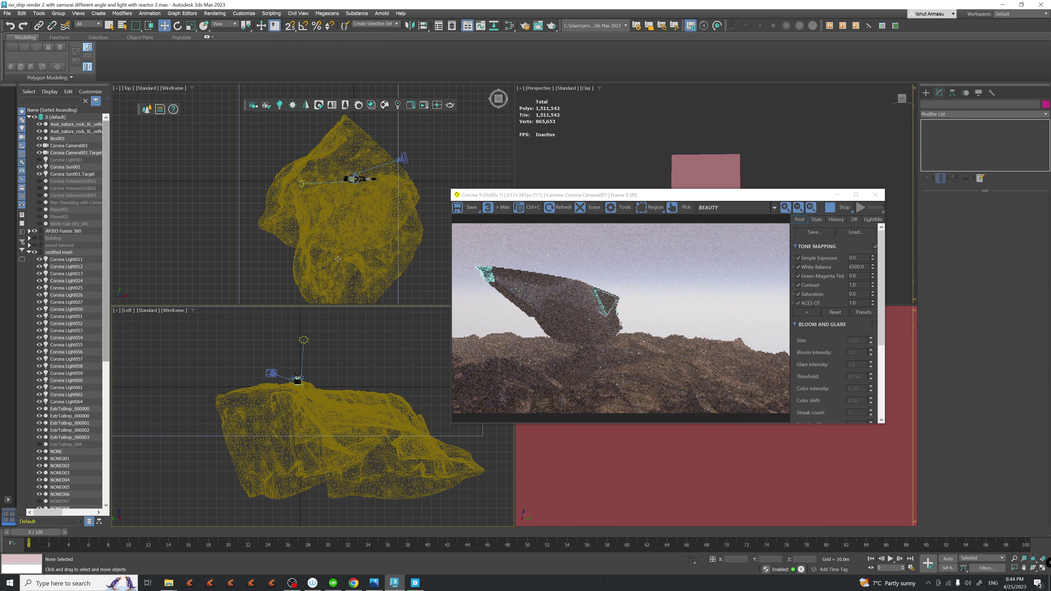
{"action": "scroll", "coordinate": [352, 234], "scroll_direction": "down", "scroll_amount": 3}
{"action": "left_click", "coordinate": [361, 249]}
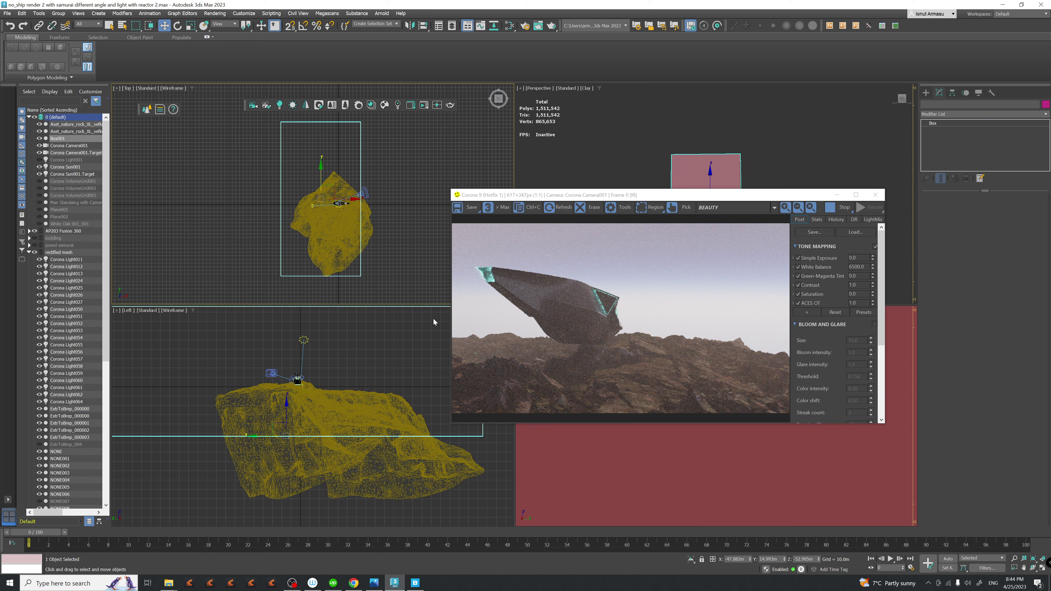
{"action": "mouse_move", "coordinate": [355, 251]}
{"action": "middle_mouse_down"}
{"action": "mouse_move", "coordinate": [362, 262]}
{"action": "mouse_move", "coordinate": [373, 240]}
{"action": "middle_mouse_up"}
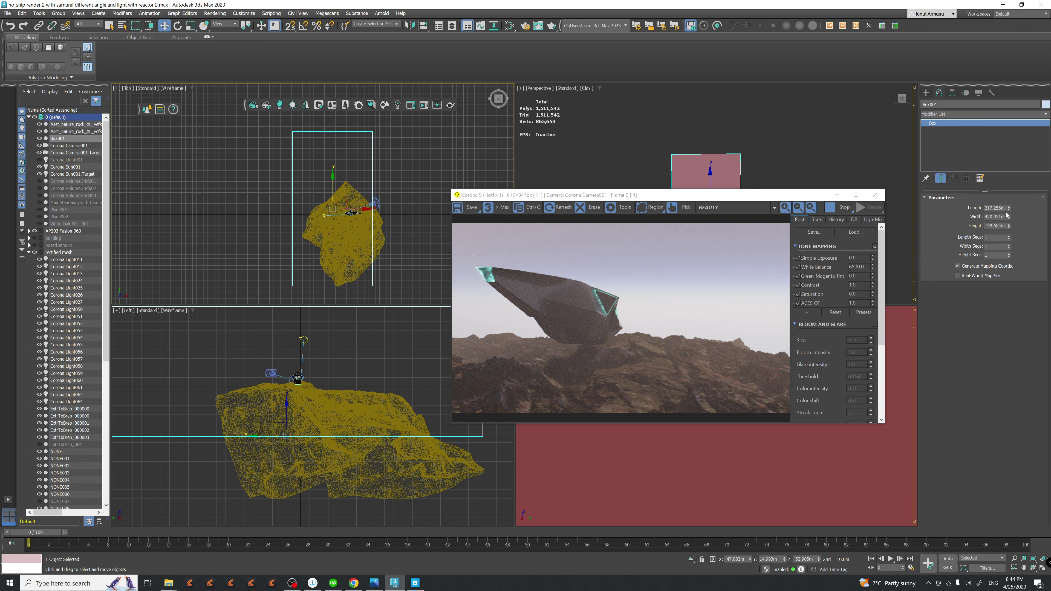
{"action": "left_click_drag", "start_coordinate": [1009, 209], "coordinate": [742, 177]}
- Move Box001 in the Top view until its short edge reaches the ship, and align its top with the cliff tops in the Left view
{"action": "scroll", "coordinate": [331, 184], "scroll_direction": "down", "scroll_amount": 5}
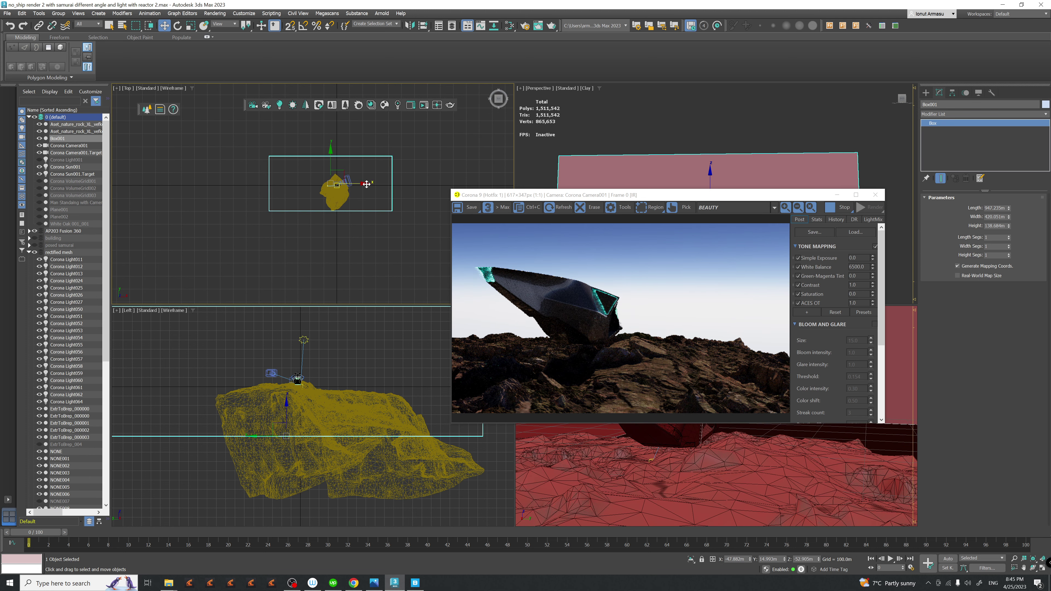
{"action": "left_click_drag", "start_coordinate": [335, 181], "coordinate": [279, 182]}
{"action": "middle_click_drag", "start_coordinate": [312, 424], "coordinate": [331, 379]}
{"action": "scroll", "coordinate": [330, 426], "scroll_direction": "down", "scroll_amount": 3}
{"action": "left_click_drag", "start_coordinate": [332, 375], "coordinate": [331, 415]}
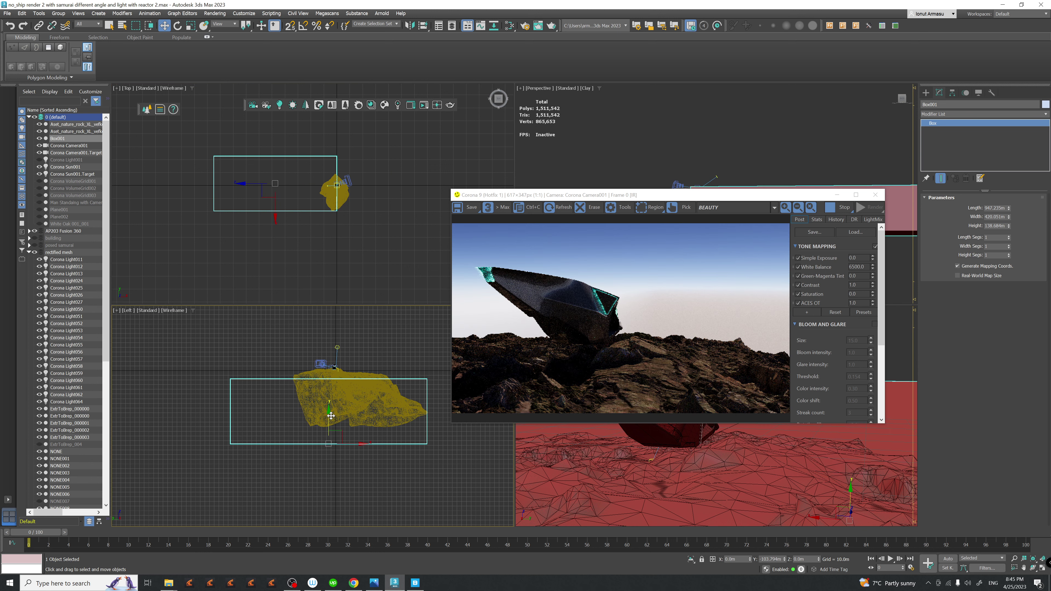
{"action": "left_click_drag", "start_coordinate": [331, 416], "coordinate": [339, 402]}
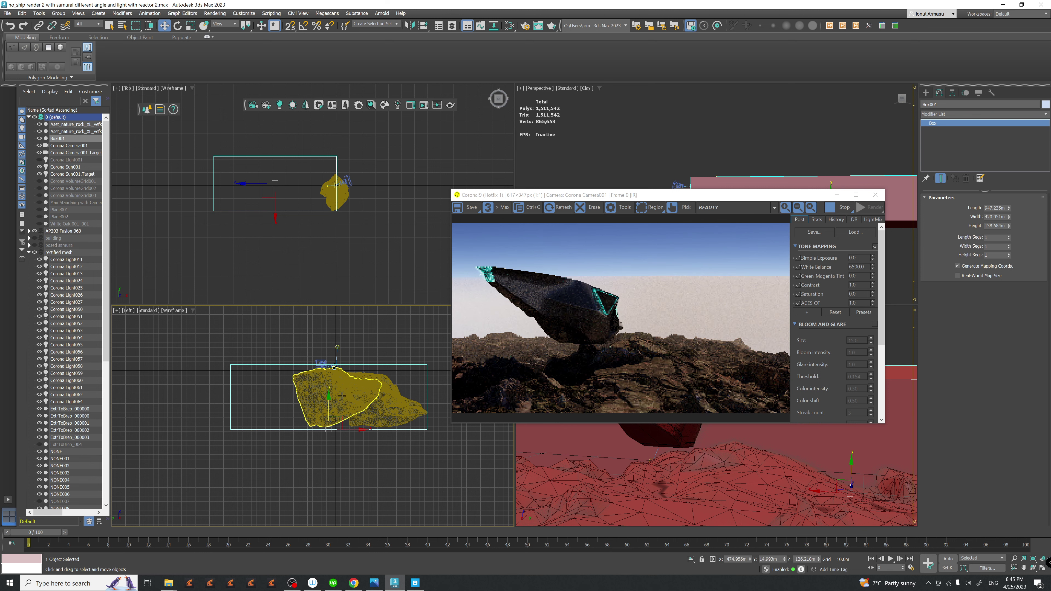
- Open the Slate Material Editor and look over the node graph surrounding the cliff material
{"action": "middle_click_drag", "start_coordinate": [349, 395], "coordinate": [359, 405]}
{"action": "key", "text": "m"}
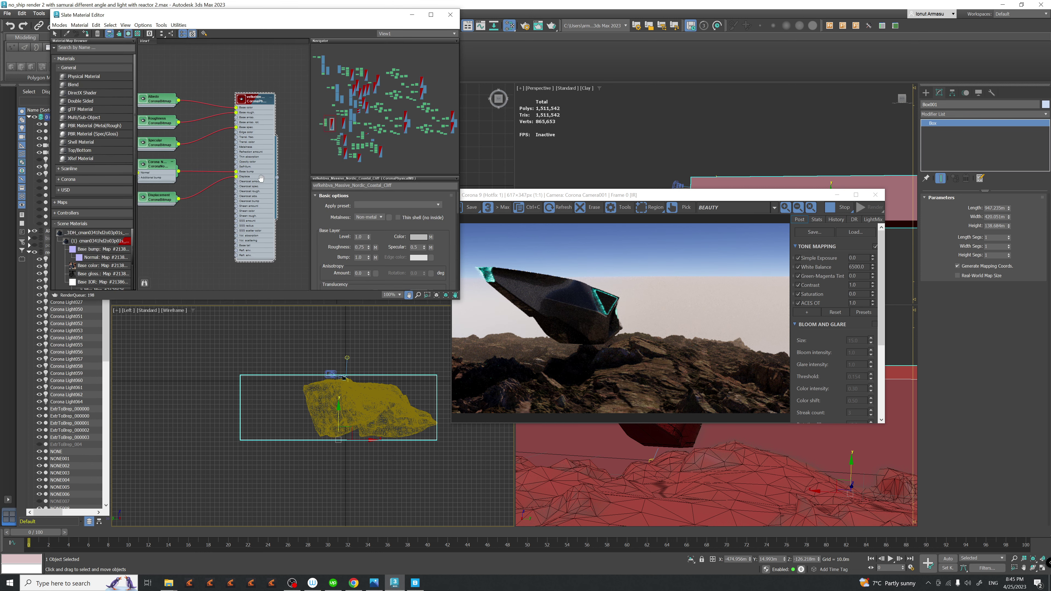
{"action": "scroll", "coordinate": [292, 230], "scroll_direction": "down", "scroll_amount": 5}
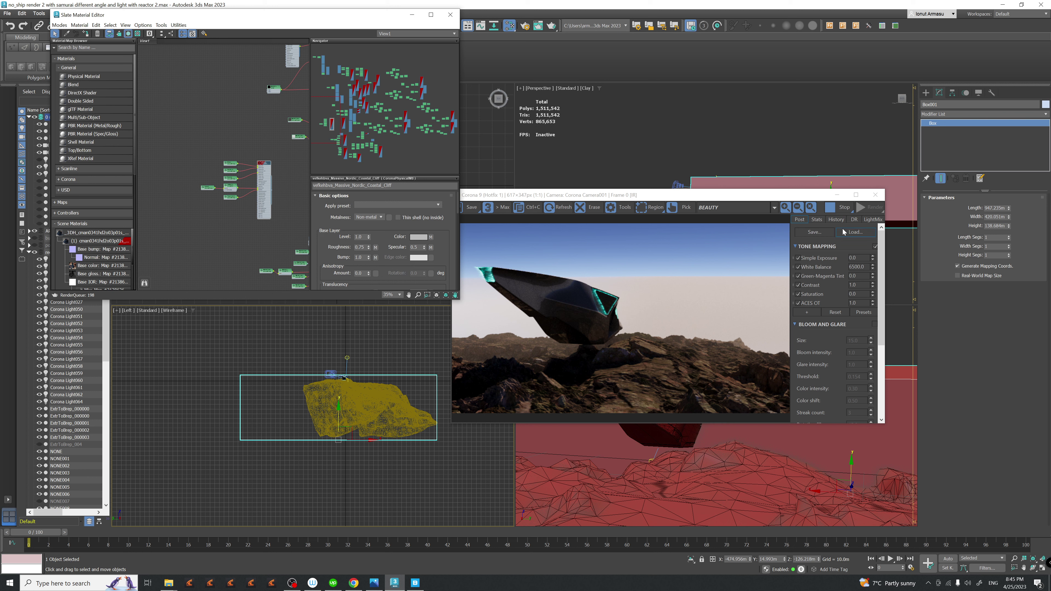
- Move the Corona render window clear of the camera view and select the ship group there
{"action": "left_click_drag", "start_coordinate": [736, 195], "coordinate": [543, 78]}
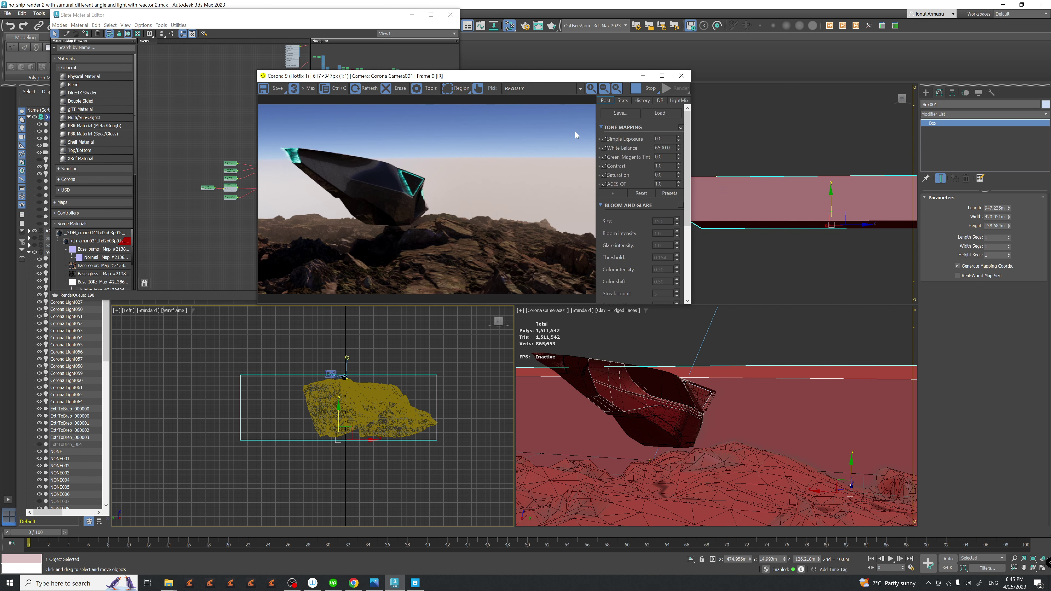
{"action": "left_click", "coordinate": [693, 417]}
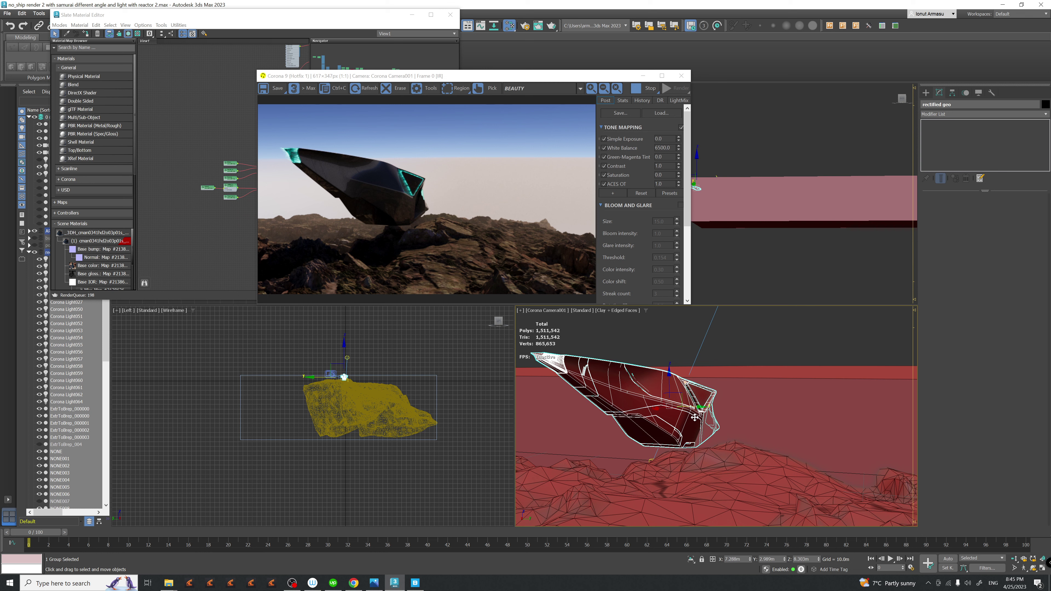
- Examine the ship's glowing triangular opening up close in a perspective view and restore the Corona Camera001 view
{"action": "scroll", "coordinate": [687, 423], "scroll_direction": "up", "scroll_amount": 5}
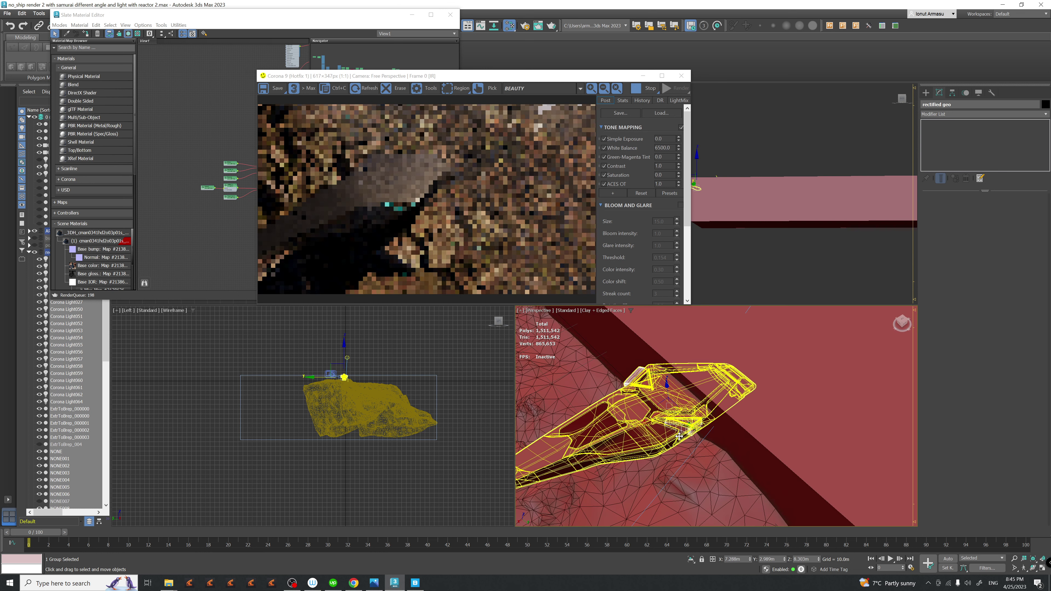
{"action": "scroll", "coordinate": [680, 434], "scroll_direction": "up", "scroll_amount": 1}
{"action": "scroll", "coordinate": [661, 402], "scroll_direction": "up", "scroll_amount": 3}
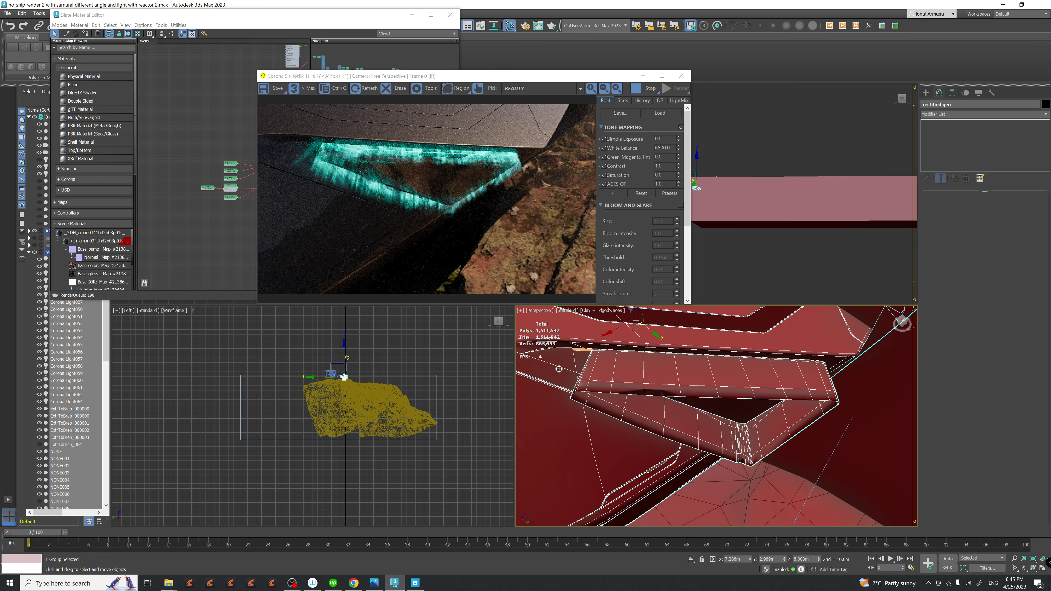
{"action": "scroll", "coordinate": [652, 397], "scroll_direction": "down", "scroll_amount": 6}
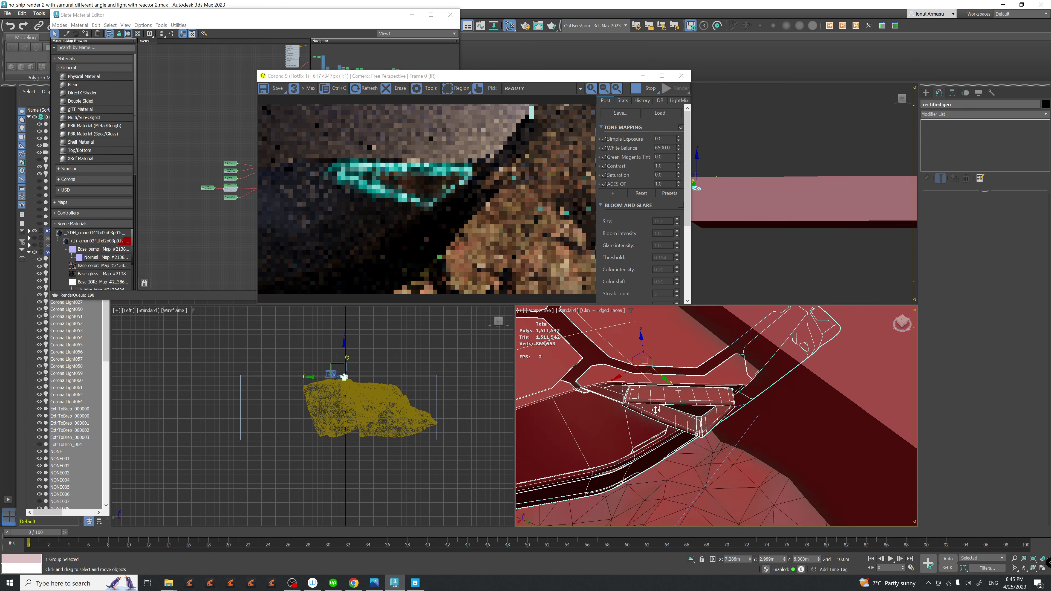
{"action": "left_click_drag", "start_coordinate": [520, 80], "coordinate": [727, 74]}
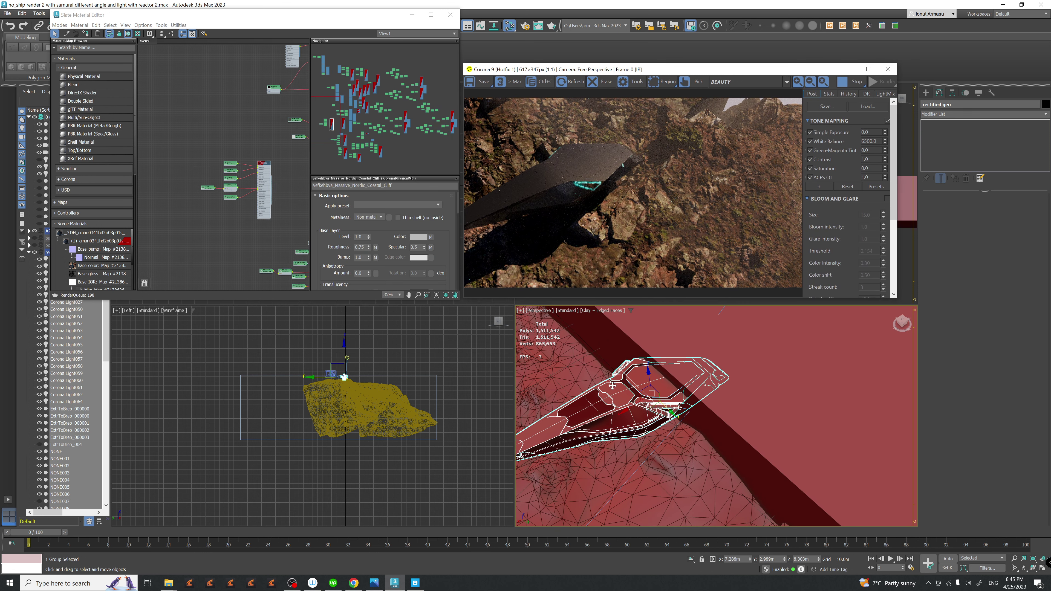
{"action": "left_click", "coordinate": [538, 311]}
{"action": "mouse_move", "coordinate": [554, 322]}
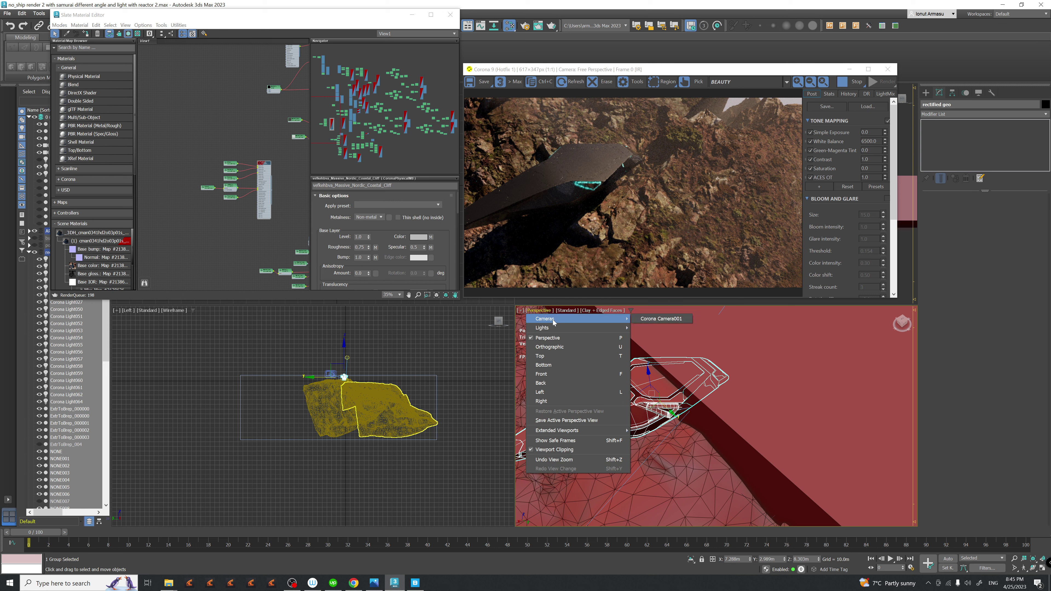
{"action": "left_click", "coordinate": [653, 319]}
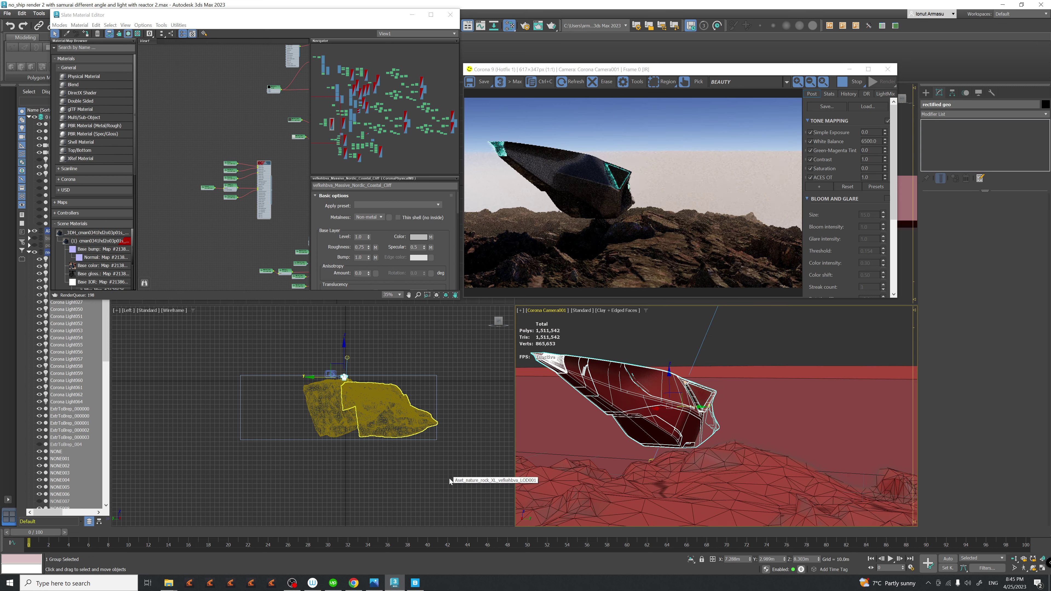
- Select the large volume box Box001 and shift it along Y and X over the rock terrain
{"action": "left_click", "coordinate": [437, 439]}
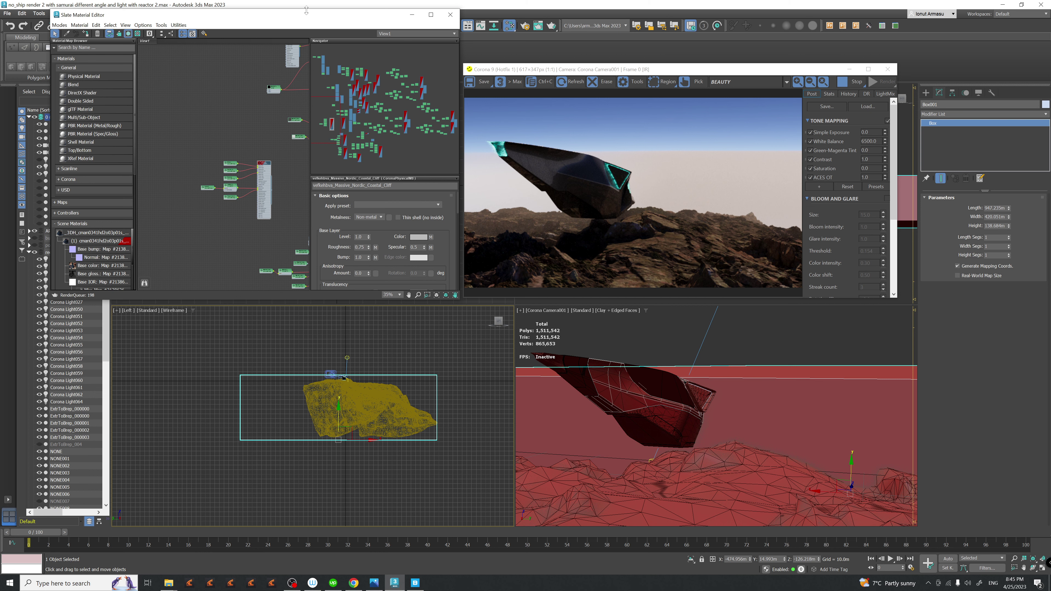
{"action": "left_click_drag", "start_coordinate": [310, 18], "coordinate": [906, 247]}
{"action": "middle_click_drag", "start_coordinate": [251, 229], "coordinate": [288, 237]}
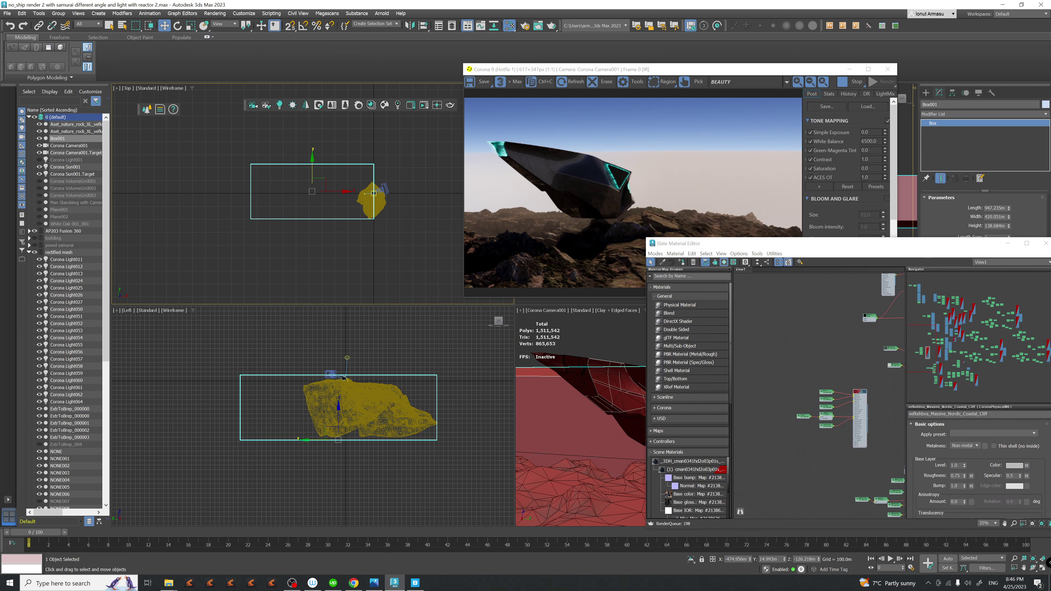
{"action": "left_click_drag", "start_coordinate": [934, 247], "coordinate": [337, 245]}
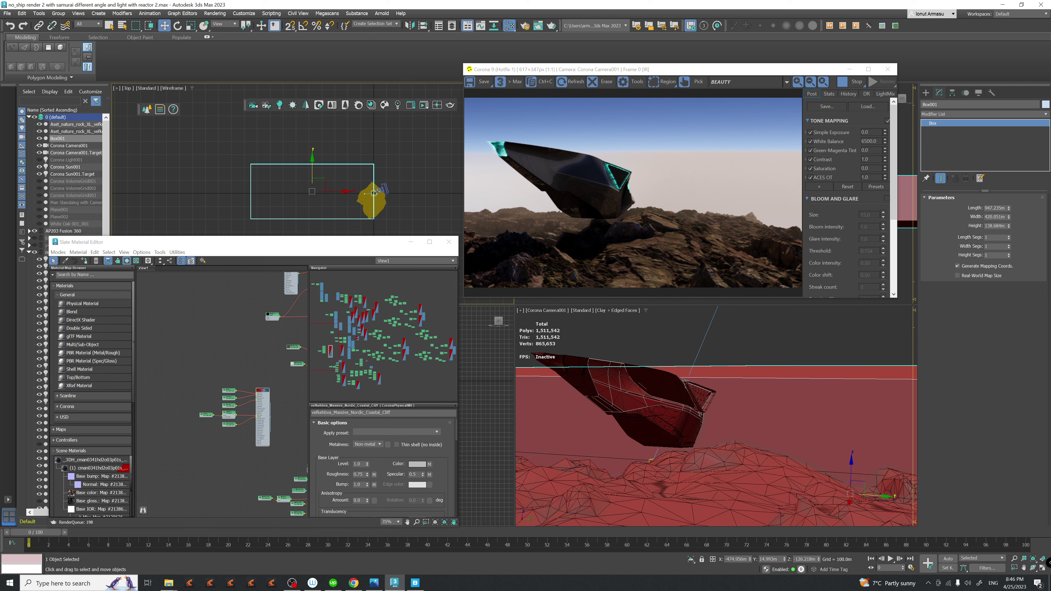
{"action": "scroll", "coordinate": [397, 206], "scroll_direction": "up", "scroll_amount": 10}
{"action": "middle_click_drag", "start_coordinate": [324, 147], "coordinate": [325, 207]}
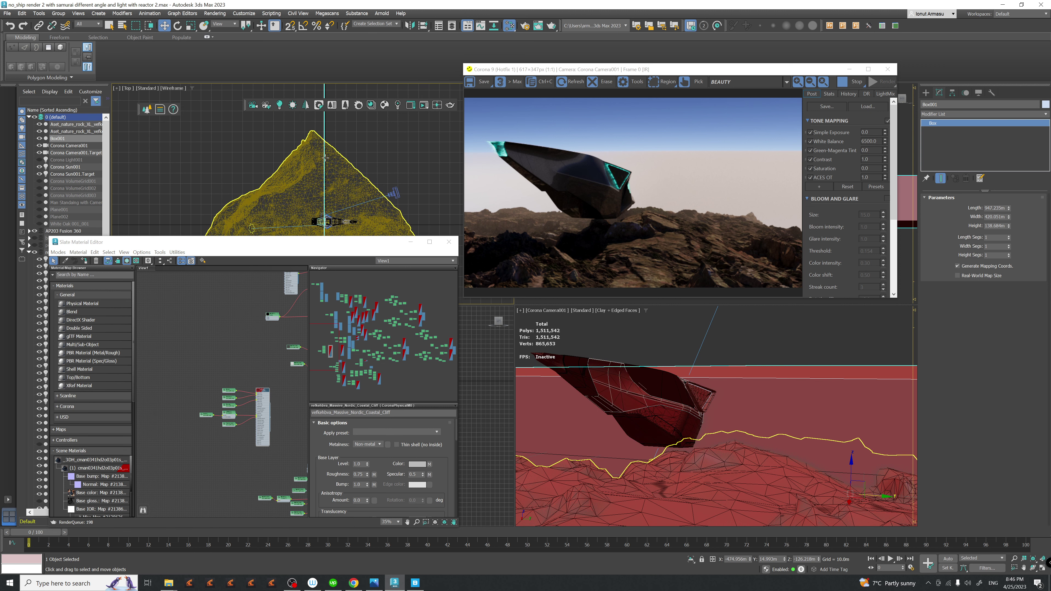
{"action": "scroll", "coordinate": [342, 175], "scroll_direction": "down", "scroll_amount": 5}
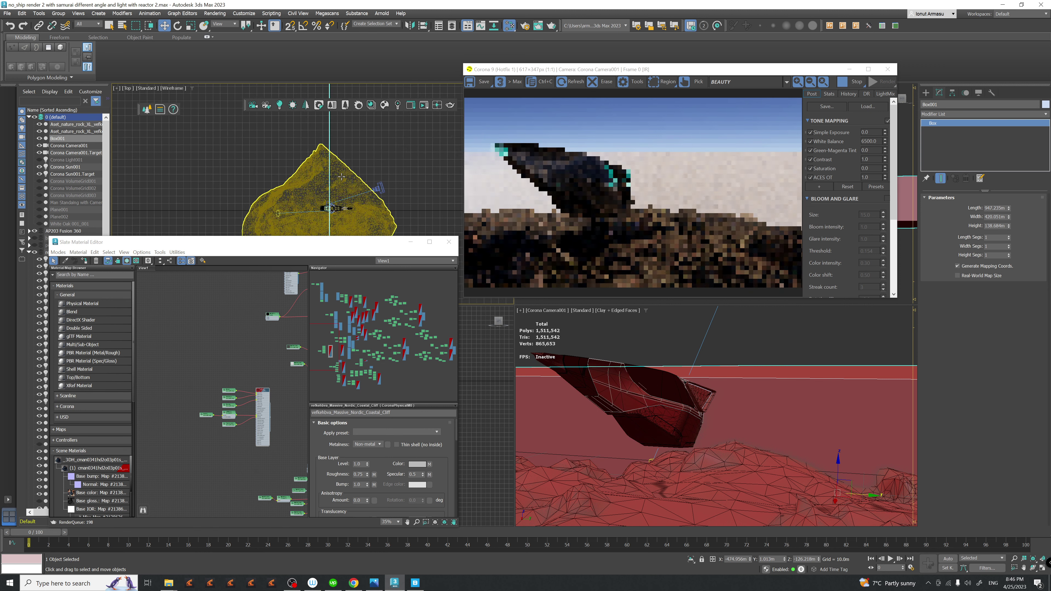
{"action": "left_click_drag", "start_coordinate": [186, 206], "coordinate": [213, 193]}
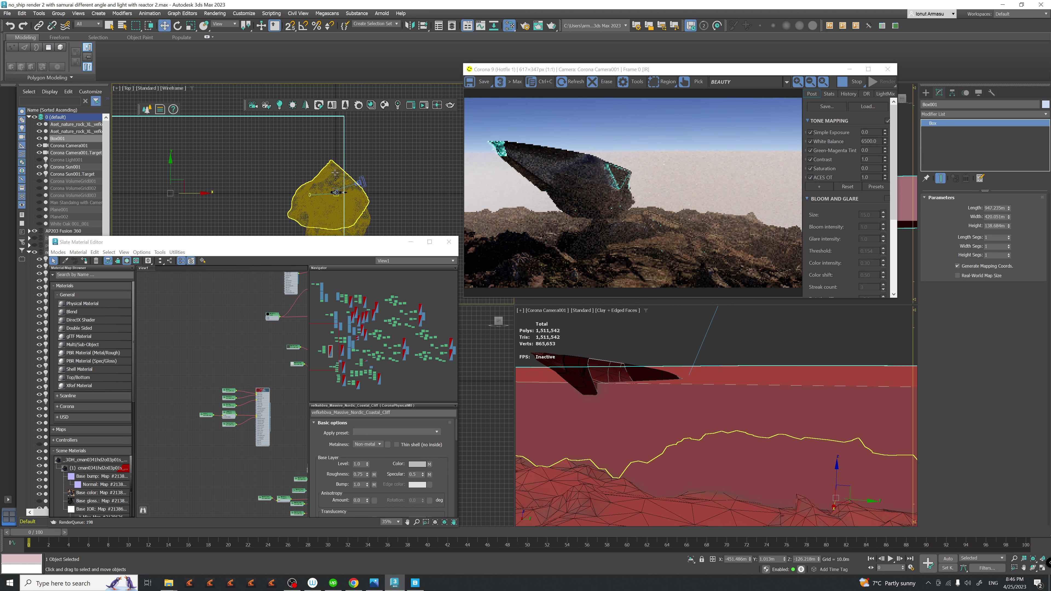
- Move Box001 farther along X past the ship to about -436 m and lower it slightly
{"action": "scroll", "coordinate": [355, 146], "scroll_direction": "up", "scroll_amount": 4}
{"action": "left_click_drag", "start_coordinate": [360, 142], "coordinate": [376, 144]}
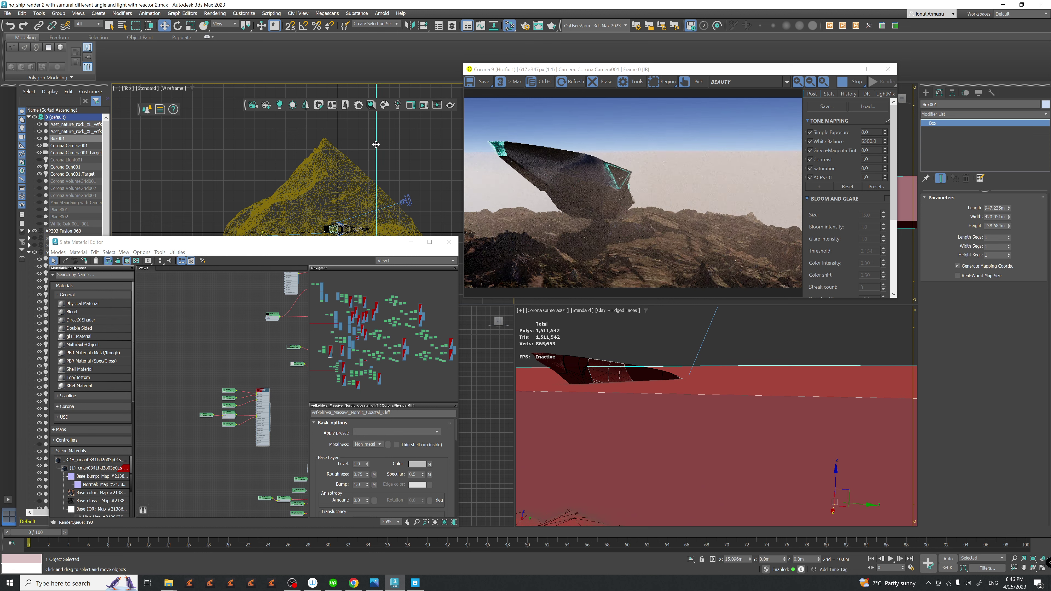
{"action": "left_click_drag", "start_coordinate": [376, 144], "coordinate": [376, 145]}
{"action": "left_click", "coordinate": [449, 242]}
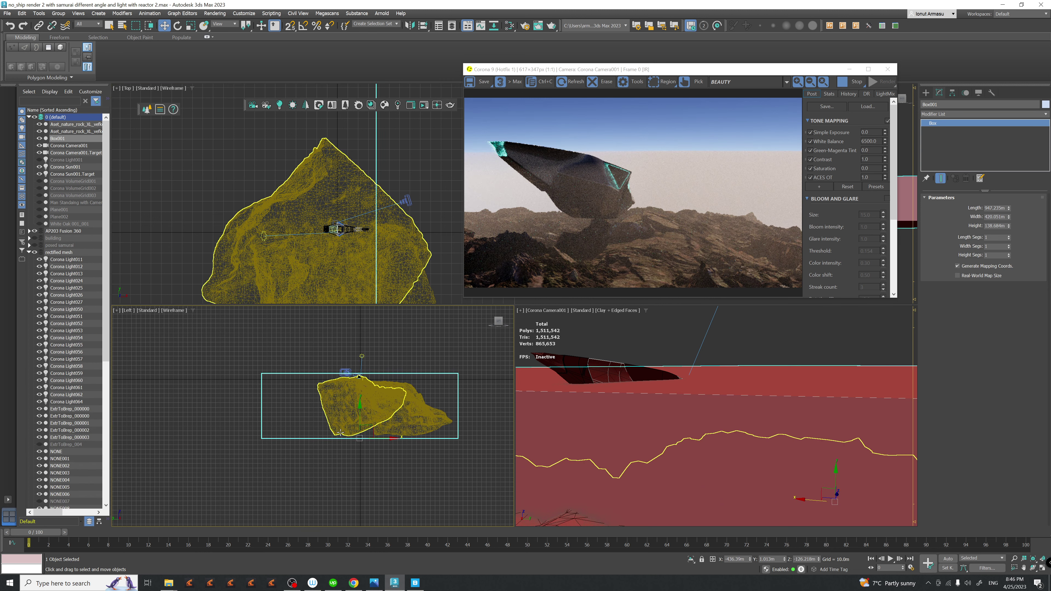
{"action": "left_click_drag", "start_coordinate": [360, 415], "coordinate": [361, 418]}
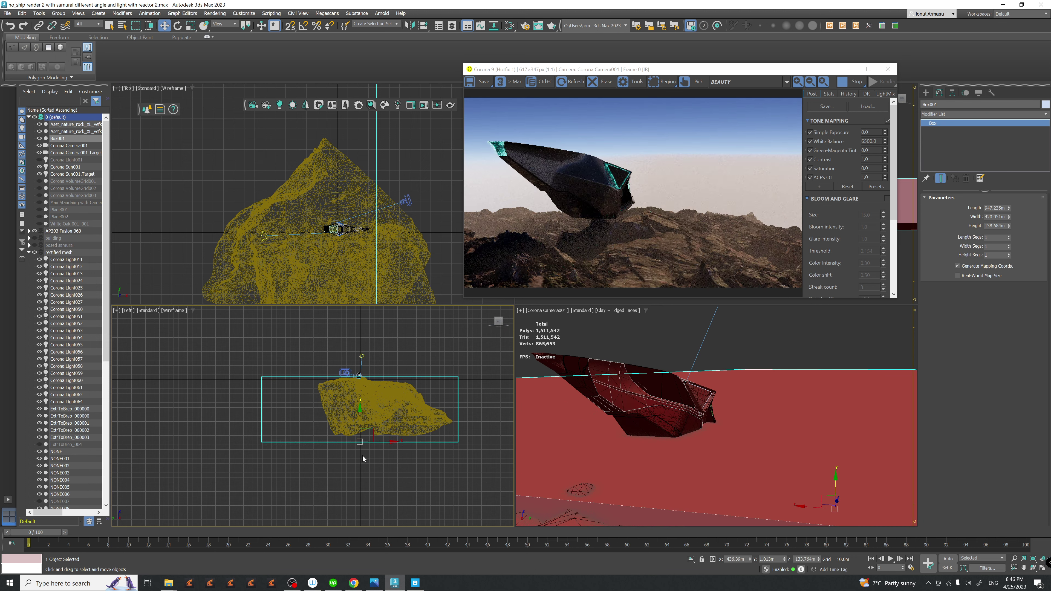
- Examine the misty spaceship reference picture in the Photos app and return to the scene's material nodes
{"action": "key", "text": "m"}
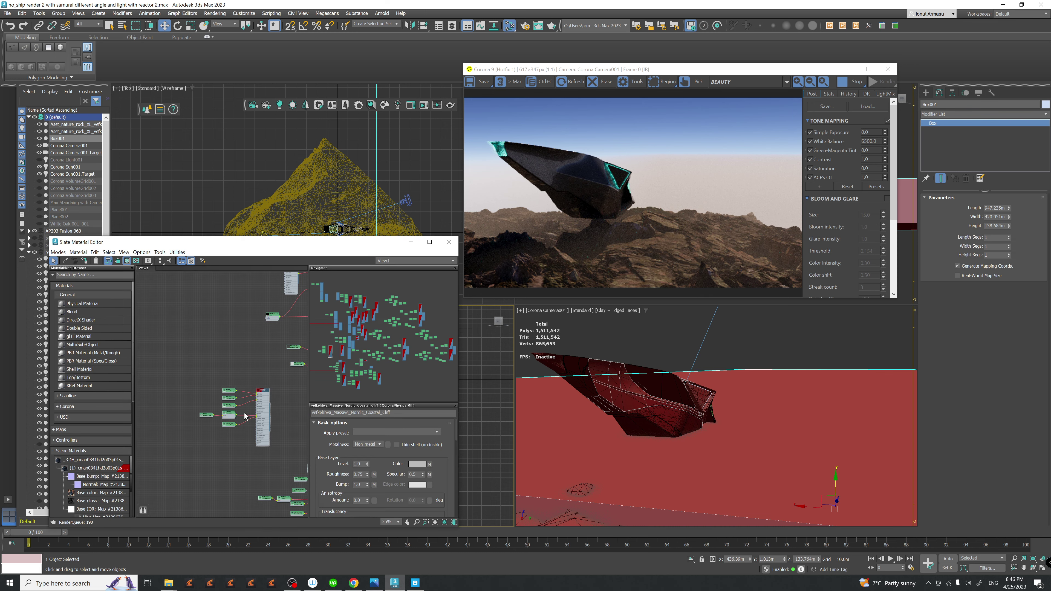
{"action": "scroll", "coordinate": [245, 416], "scroll_direction": "down", "scroll_amount": 10}
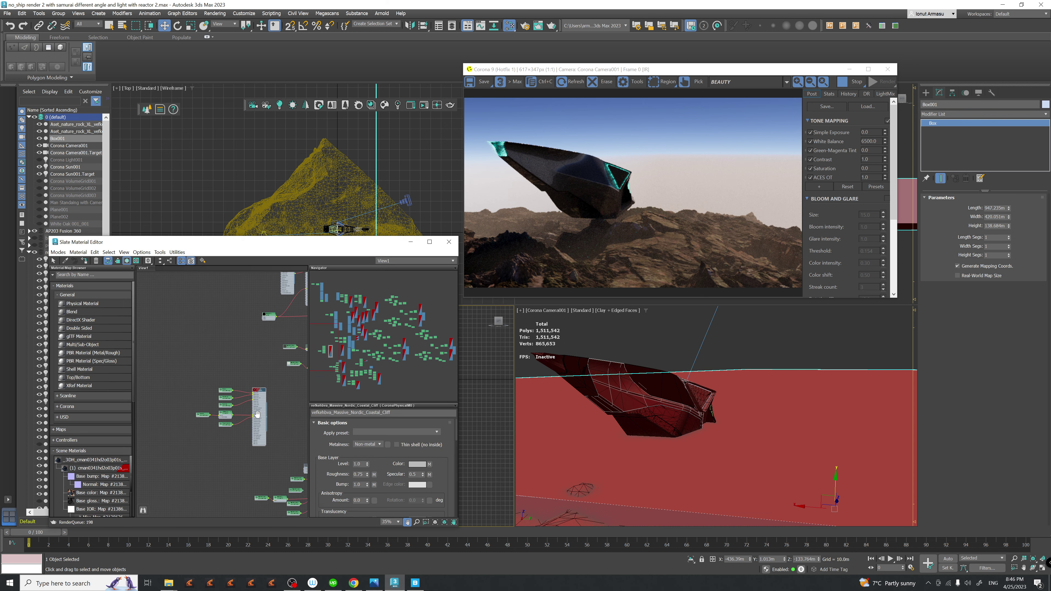
{"action": "left_click", "coordinate": [375, 584]}
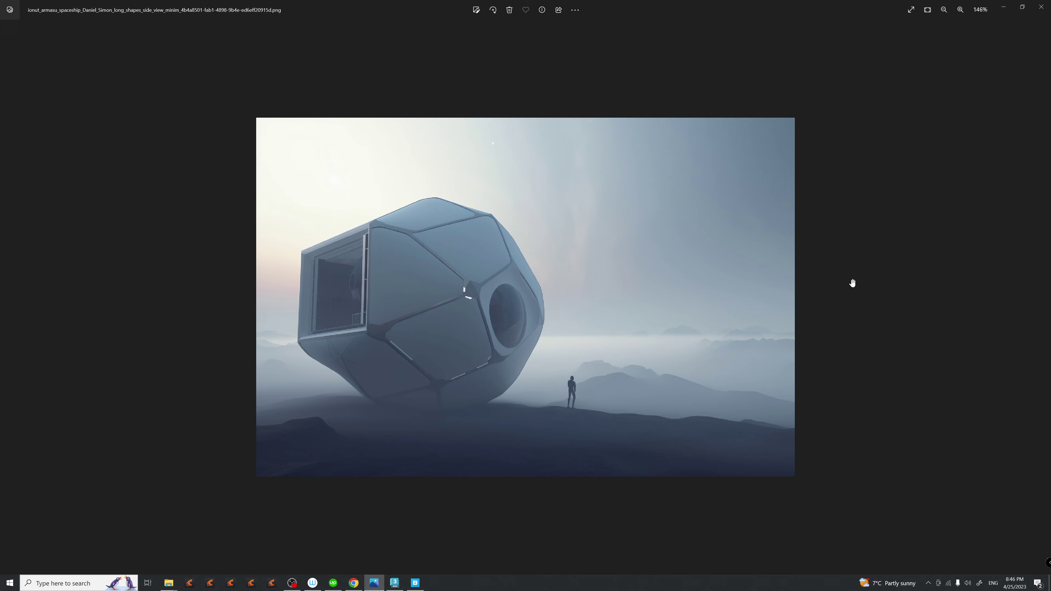
{"action": "left_click", "coordinate": [1004, 7]}
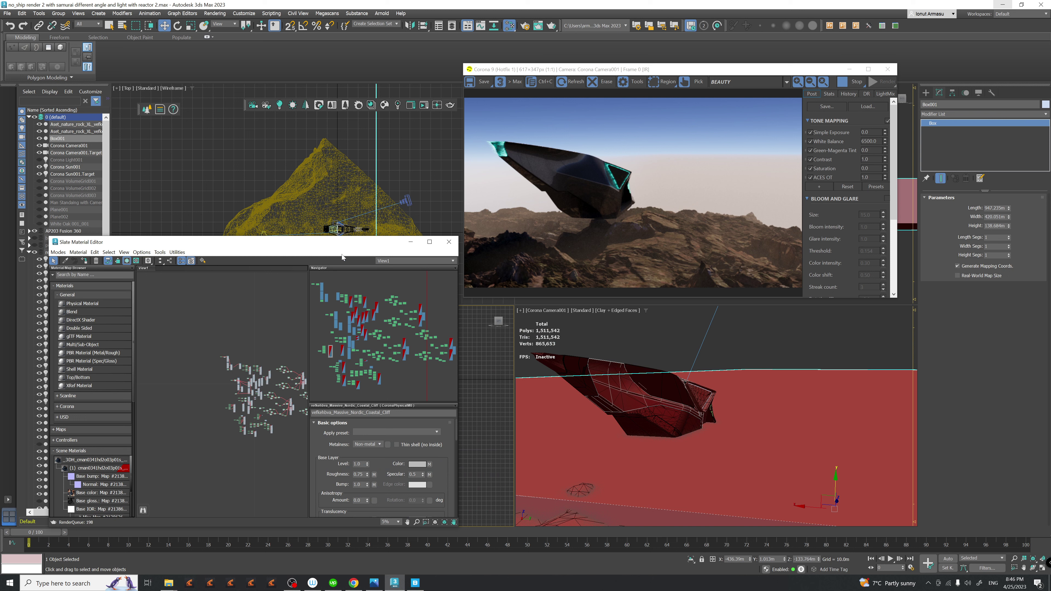
{"action": "scroll", "coordinate": [249, 418], "scroll_direction": "up", "scroll_amount": 8}
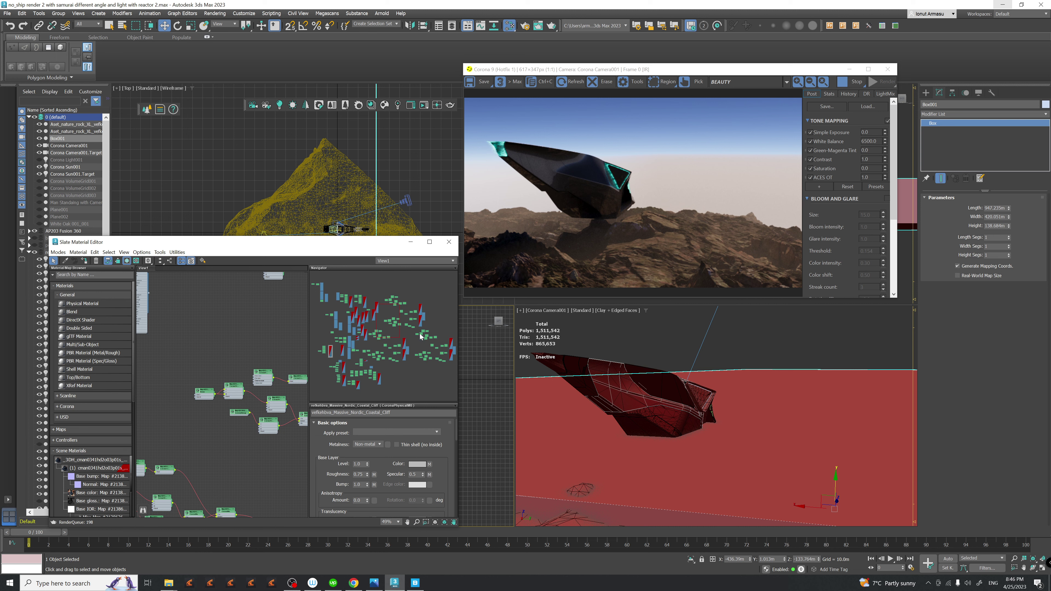
- Select Corona Sun001 and set its color mode to Realistic
{"action": "left_click_drag", "start_coordinate": [381, 245], "coordinate": [433, 337]}
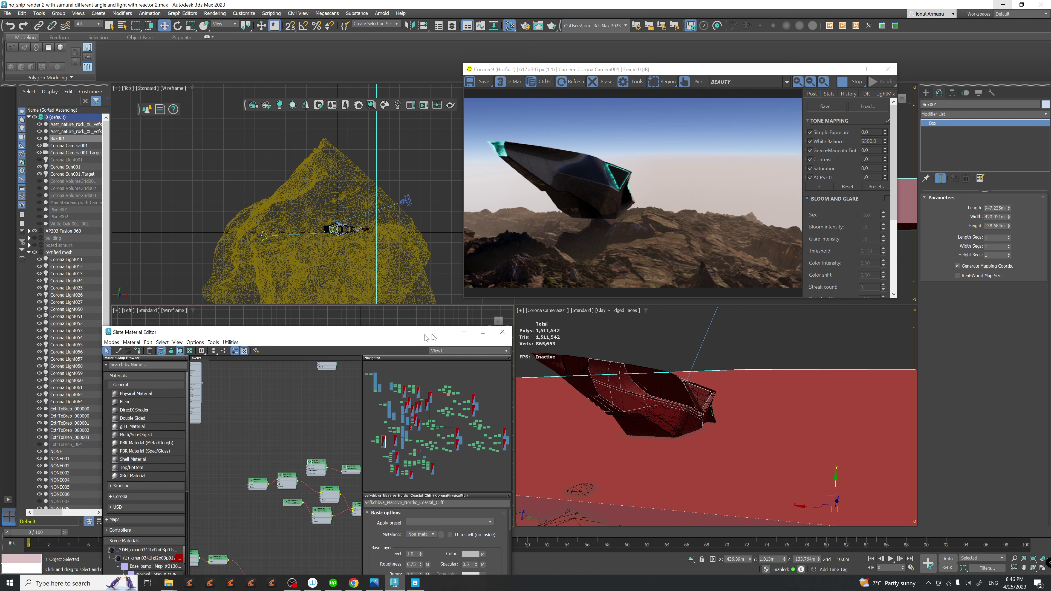
{"action": "left_click", "coordinate": [65, 168]}
{"action": "left_click", "coordinate": [969, 271]}
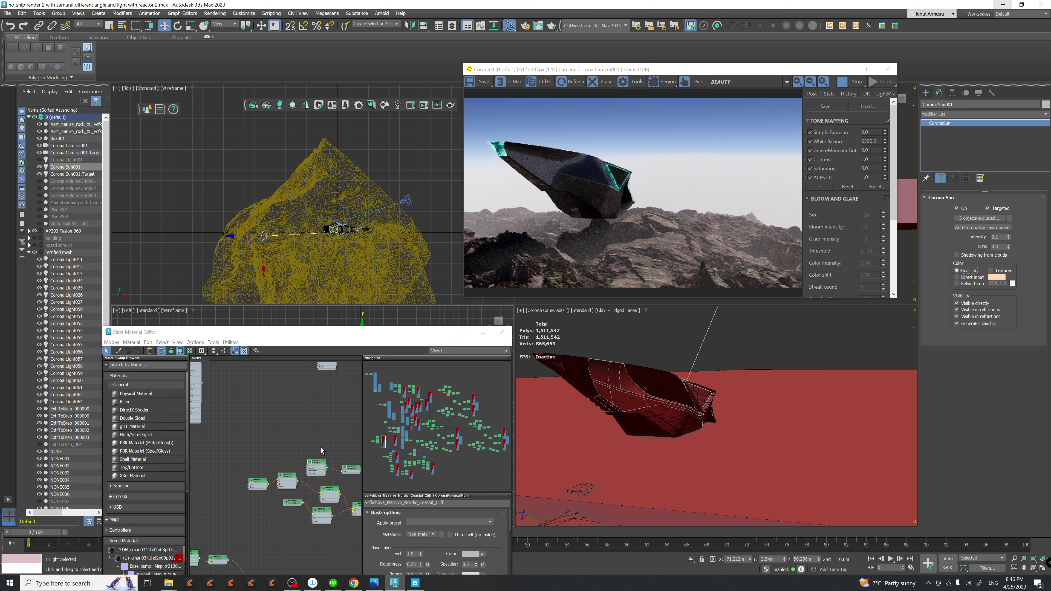
- Lower the absorption distance of the Corona Volumetric Material, Material #27, to about 333 m
{"action": "middle_click_drag", "start_coordinate": [322, 451], "coordinate": [296, 420]}
{"action": "scroll", "coordinate": [289, 468], "scroll_direction": "down", "scroll_amount": 5}
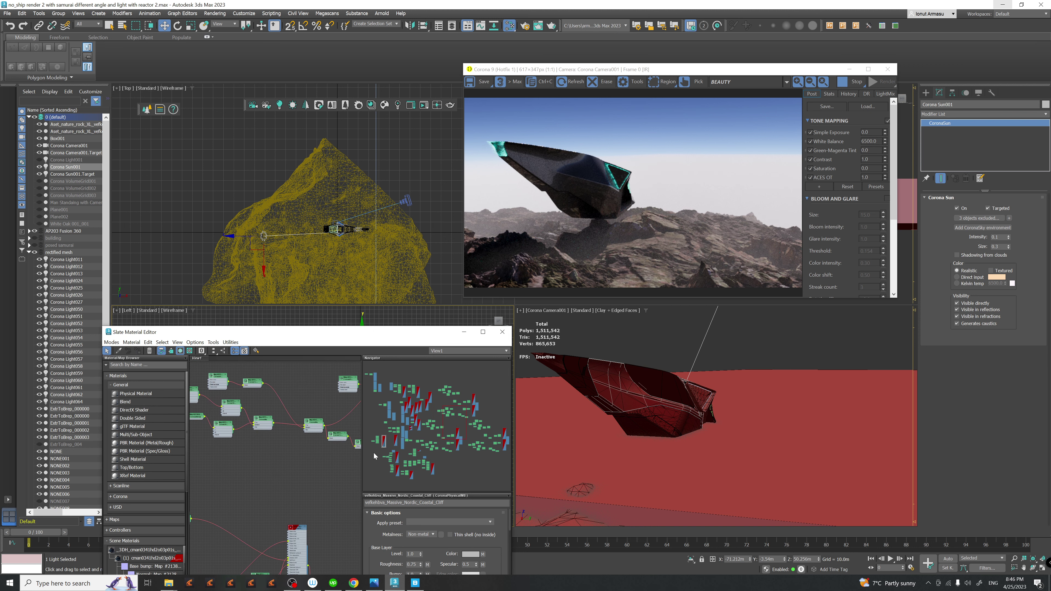
{"action": "scroll", "coordinate": [296, 393], "scroll_direction": "up", "scroll_amount": 5}
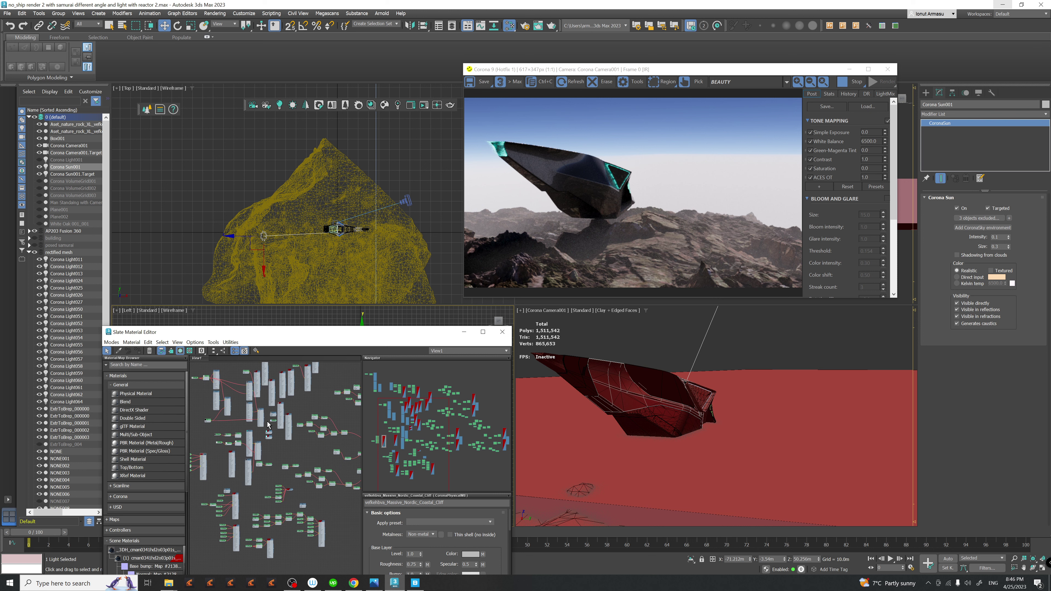
{"action": "left_click_drag", "start_coordinate": [290, 332], "coordinate": [255, 238]}
{"action": "middle_click_drag", "start_coordinate": [268, 327], "coordinate": [290, 389]}
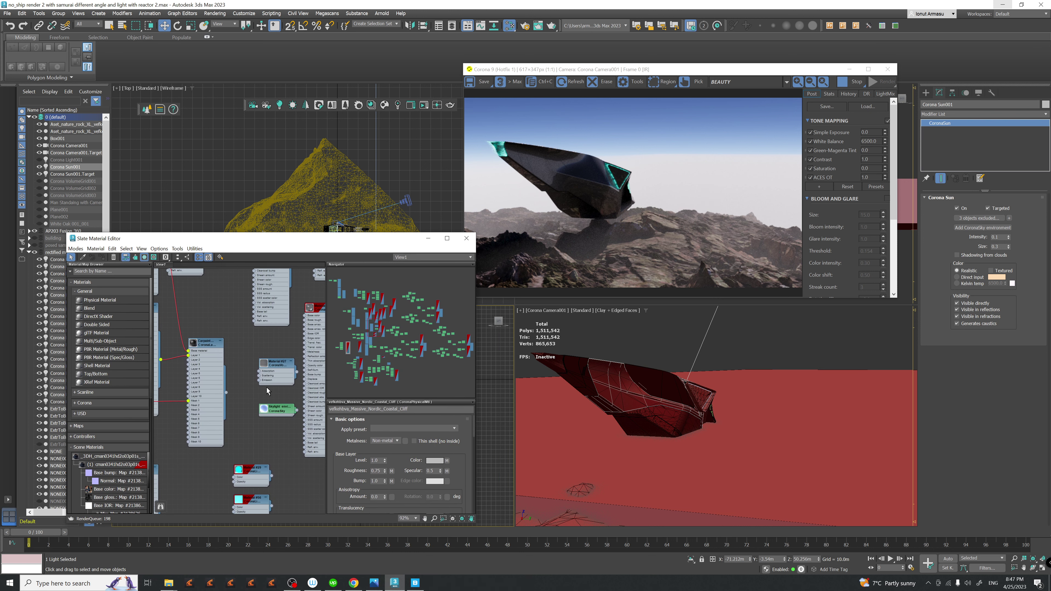
{"action": "middle_click_drag", "start_coordinate": [273, 412], "coordinate": [235, 408]}
{"action": "left_click", "coordinate": [243, 362]}
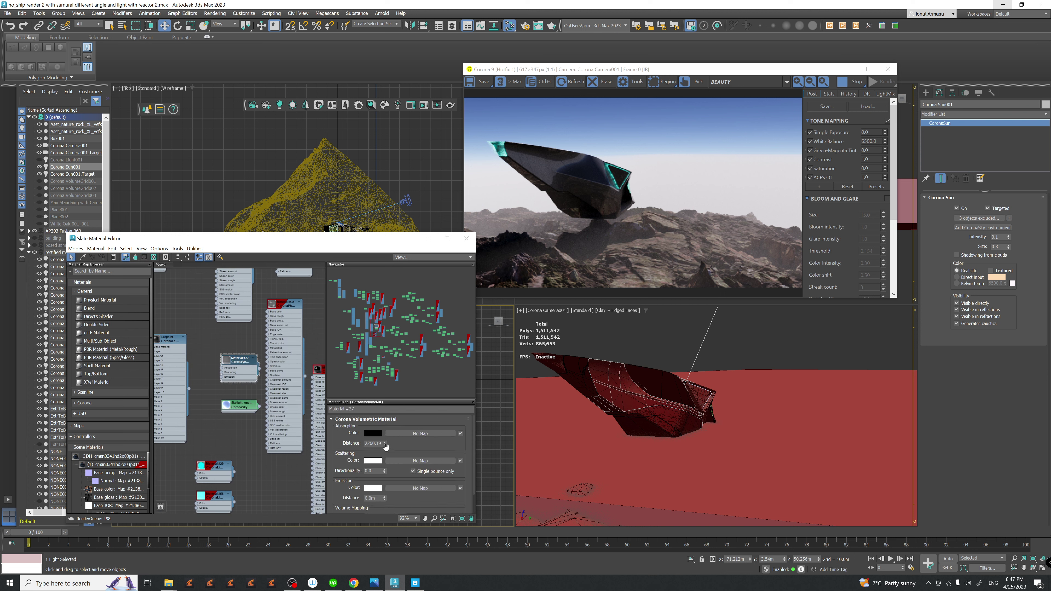
{"action": "left_click_drag", "start_coordinate": [385, 443], "coordinate": [388, 454]}
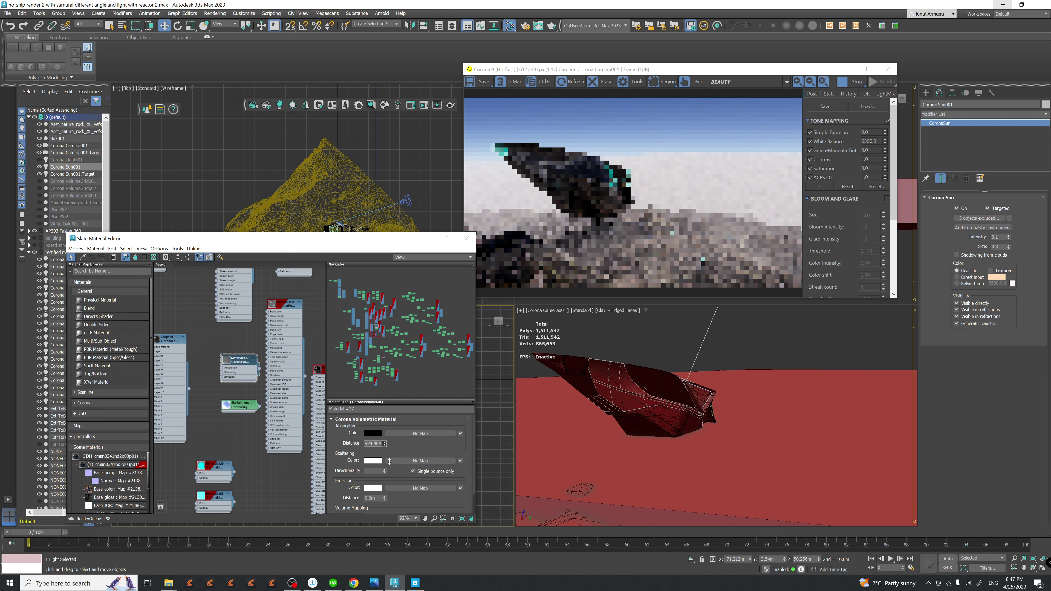
{"action": "left_click_drag", "start_coordinate": [388, 454], "coordinate": [392, 465]}
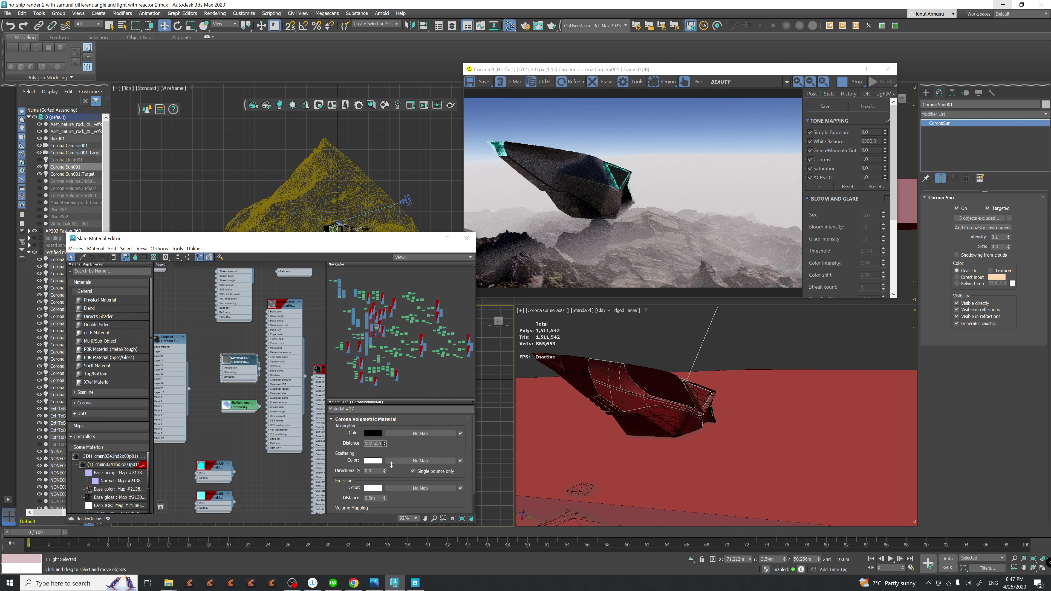
{"action": "left_click_drag", "start_coordinate": [391, 466], "coordinate": [393, 464]}
{"action": "left_click", "coordinate": [384, 446]}
{"action": "left_click_drag", "start_coordinate": [384, 445], "coordinate": [389, 457]}
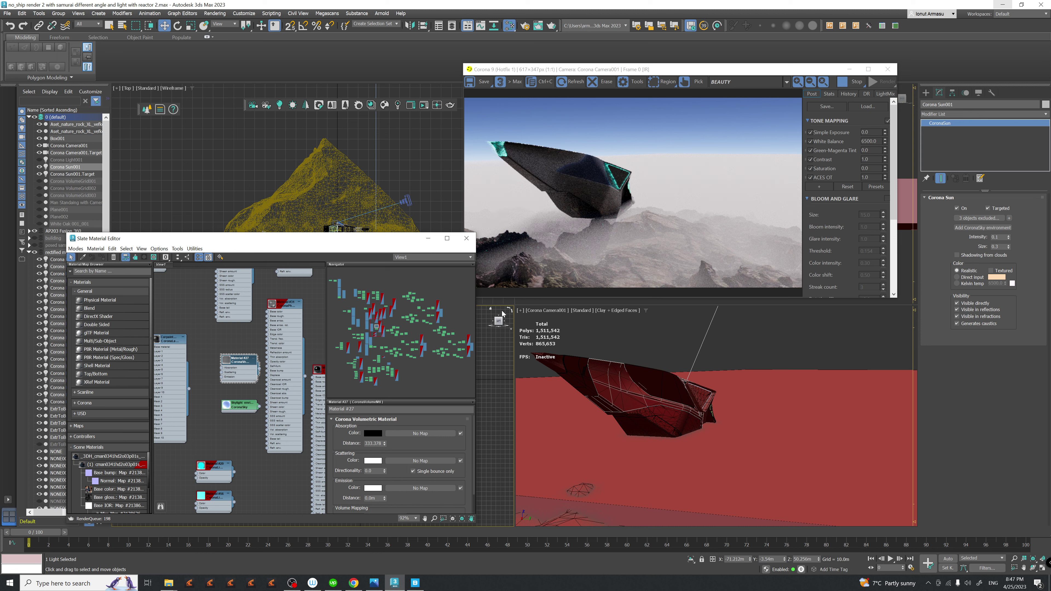
{"action": "left_click", "coordinate": [466, 240]}
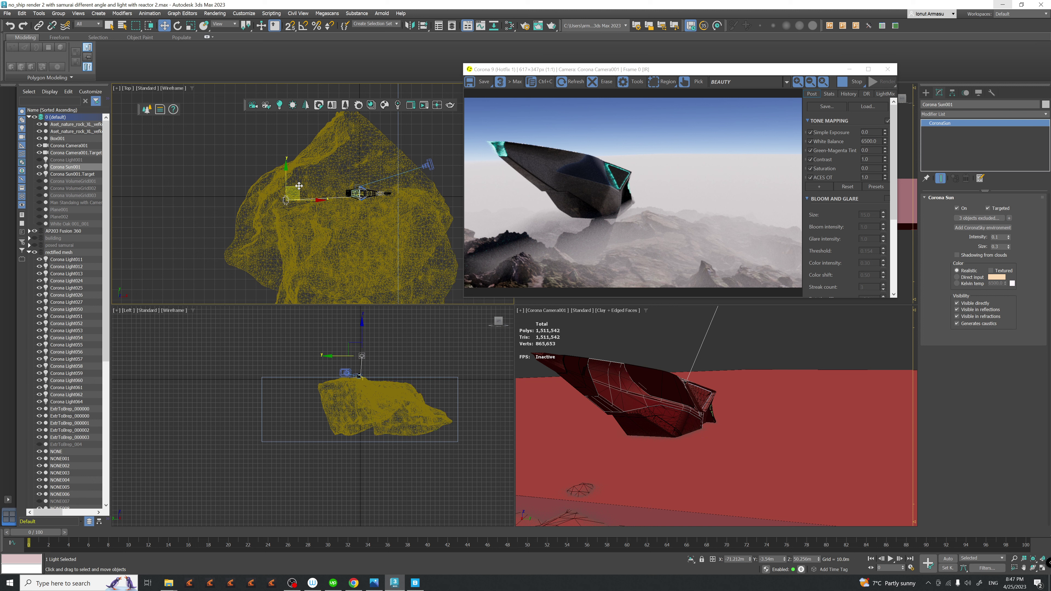
- Reposition Corona Sun001 to about X 35.5 m and Y -46 m, and lower it to about Z 12 m
{"action": "left_click_drag", "start_coordinate": [299, 187], "coordinate": [346, 253]}
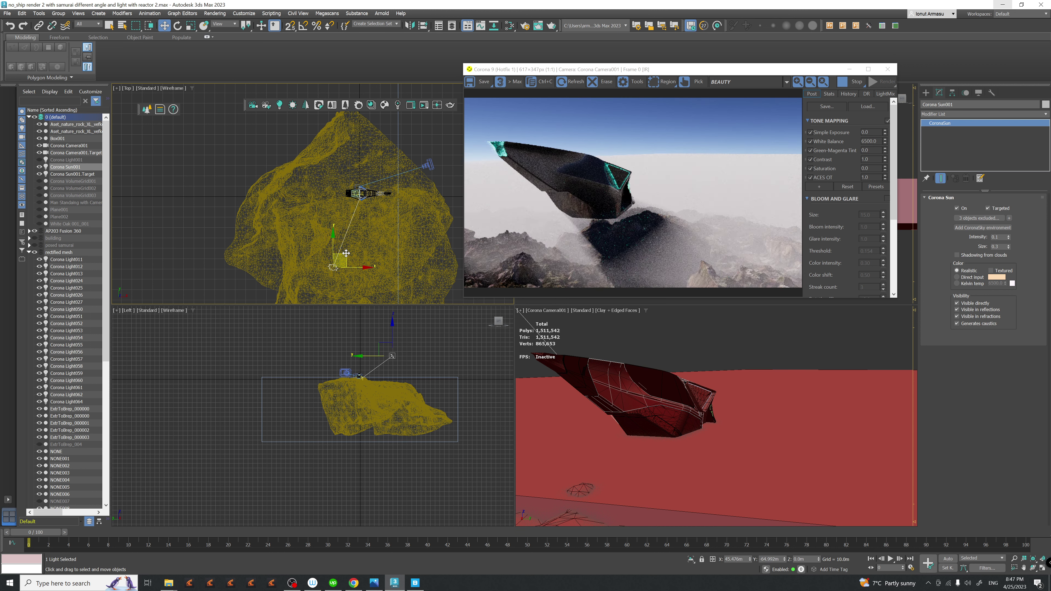
{"action": "left_click_drag", "start_coordinate": [346, 253], "coordinate": [336, 228]}
{"action": "middle_click_drag", "start_coordinate": [389, 428], "coordinate": [385, 433]}
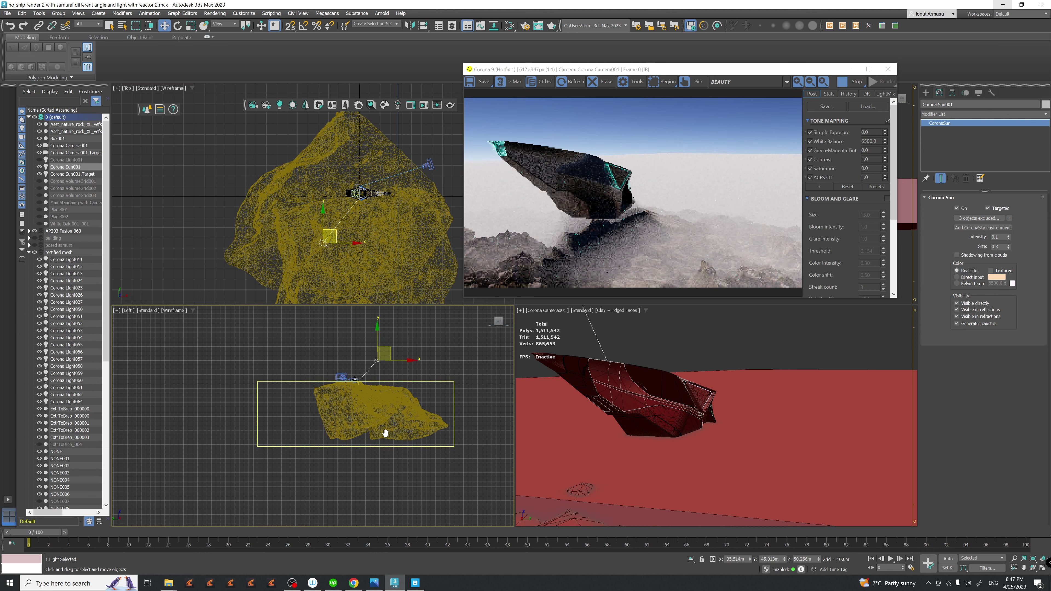
{"action": "left_click_drag", "start_coordinate": [380, 336], "coordinate": [385, 356]}
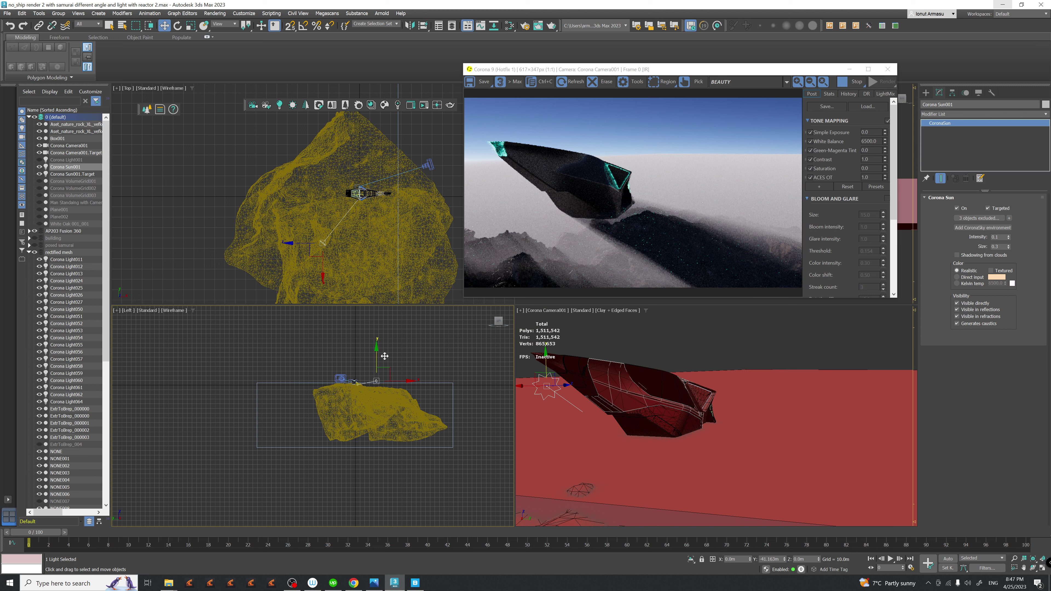
{"action": "left_click_drag", "start_coordinate": [385, 357], "coordinate": [386, 356]}
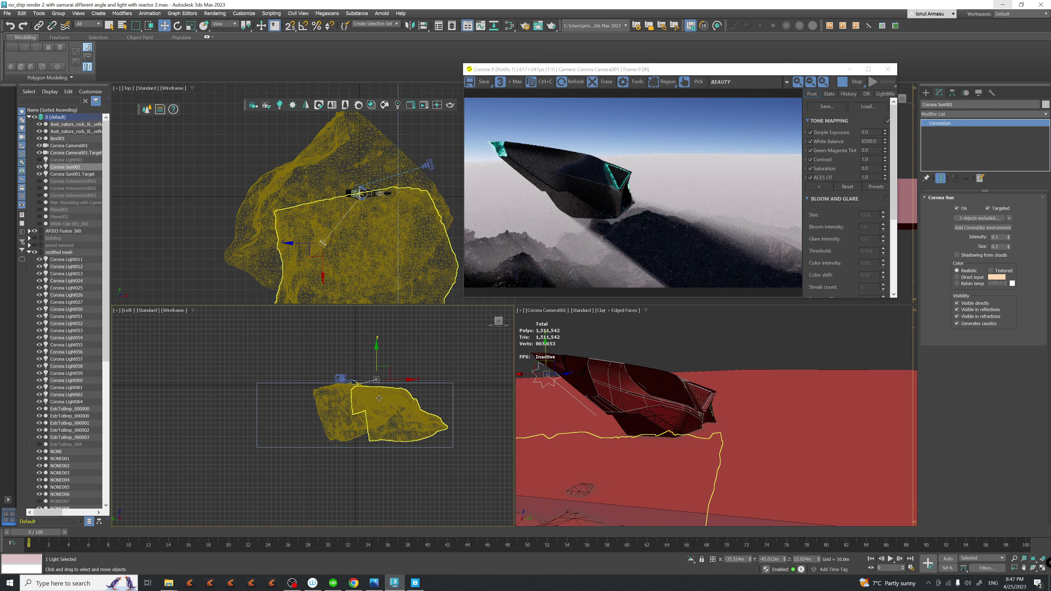
- Set the absorption distance of the Corona Volumetric Material, Material #27, to about 500 m
{"action": "mouse_move", "coordinate": [379, 399]}
{"action": "middle_mouse_down"}
{"action": "mouse_move", "coordinate": [369, 400]}
{"action": "mouse_move", "coordinate": [390, 404]}
{"action": "middle_mouse_up"}
{"action": "key", "text": "m"}
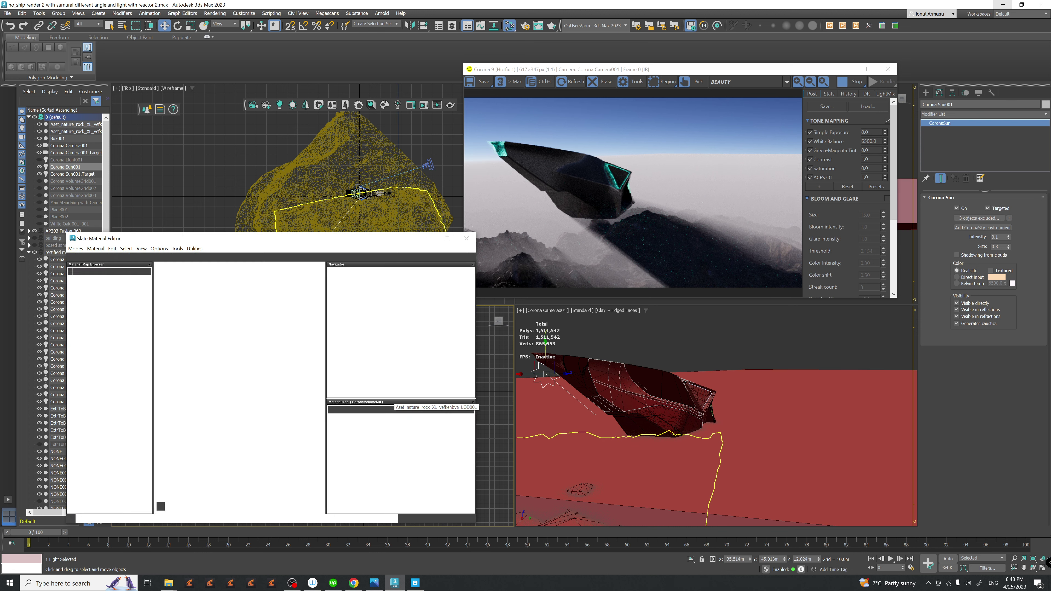
{"action": "left_click_drag", "start_coordinate": [384, 443], "coordinate": [388, 414]}
{"action": "left_click_drag", "start_coordinate": [388, 350], "coordinate": [388, 340]}
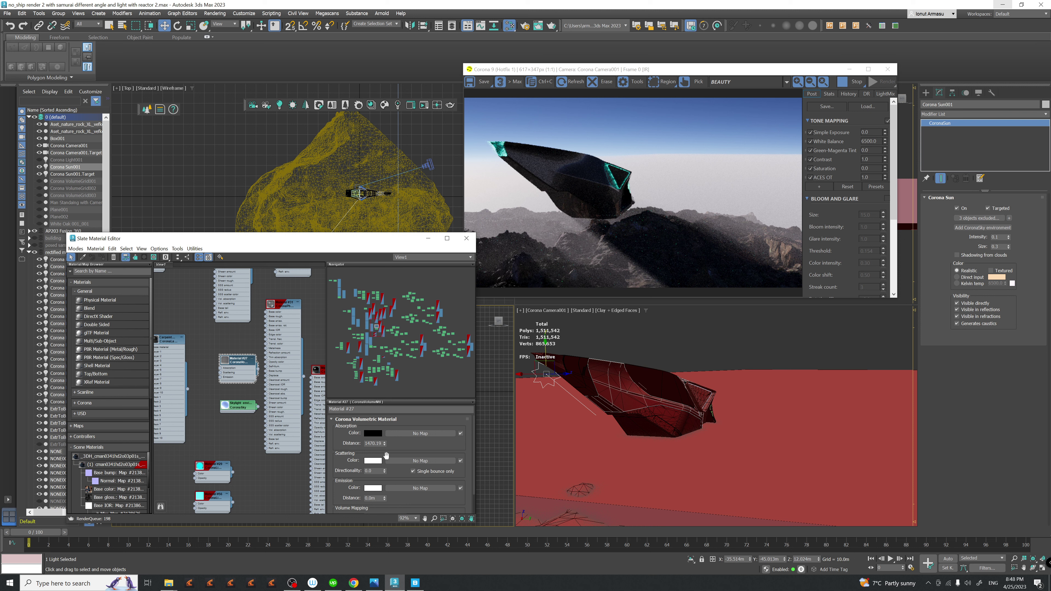
{"action": "left_click_drag", "start_coordinate": [385, 444], "coordinate": [392, 462]}
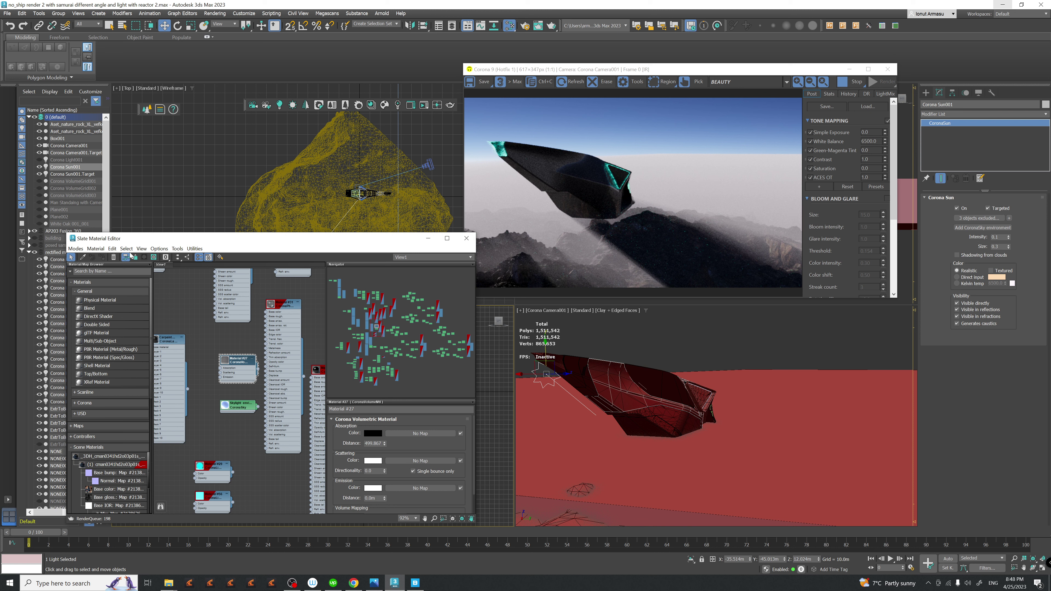
- Pick the Massive Nordic Coastal Cliff material from the rock and set its displacement min level to -1 m
{"action": "left_click", "coordinate": [83, 257]}
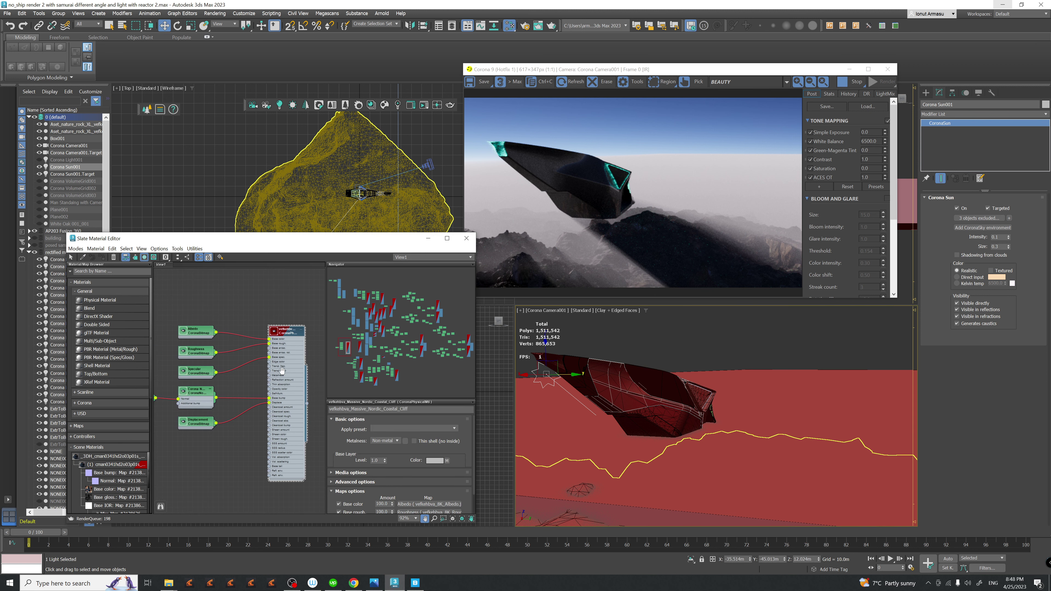
{"action": "left_click_drag", "start_coordinate": [404, 476], "coordinate": [409, 376]}
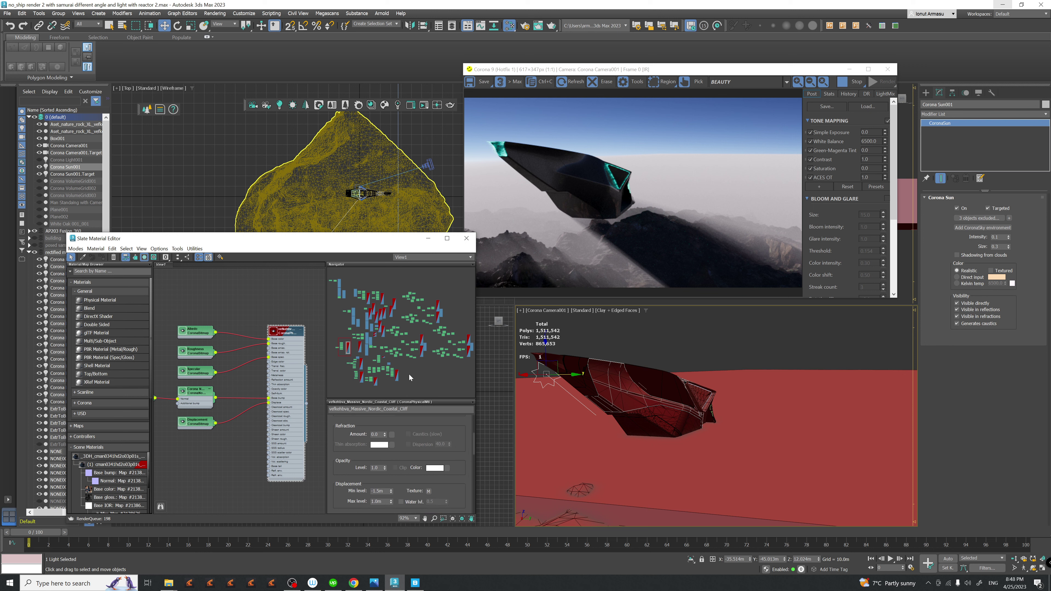
{"action": "left_click", "coordinate": [390, 493]}
{"action": "type", "text": "-1"}
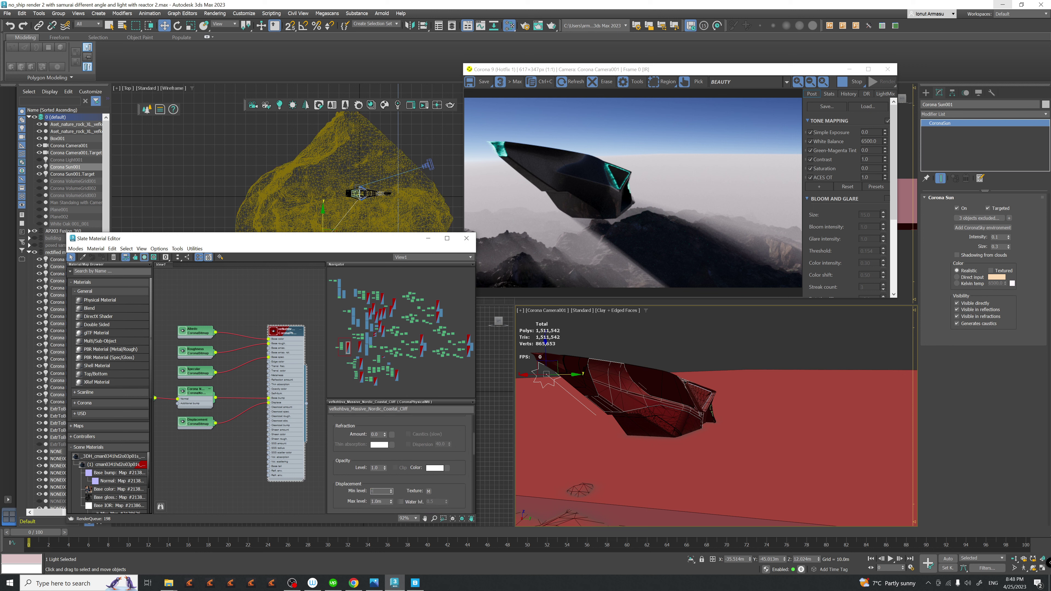
{"action": "key", "text": "Return"}
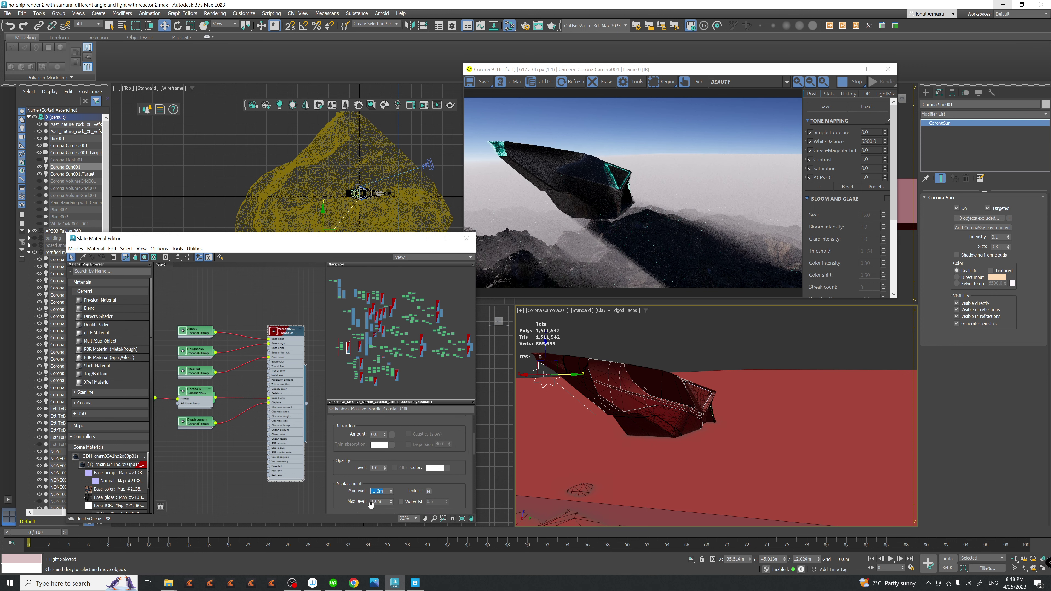
- Set the cliff material's displacement max level to 0.3 m and min level to -0.3 m, and close the material editor
{"action": "type", "text": "."}
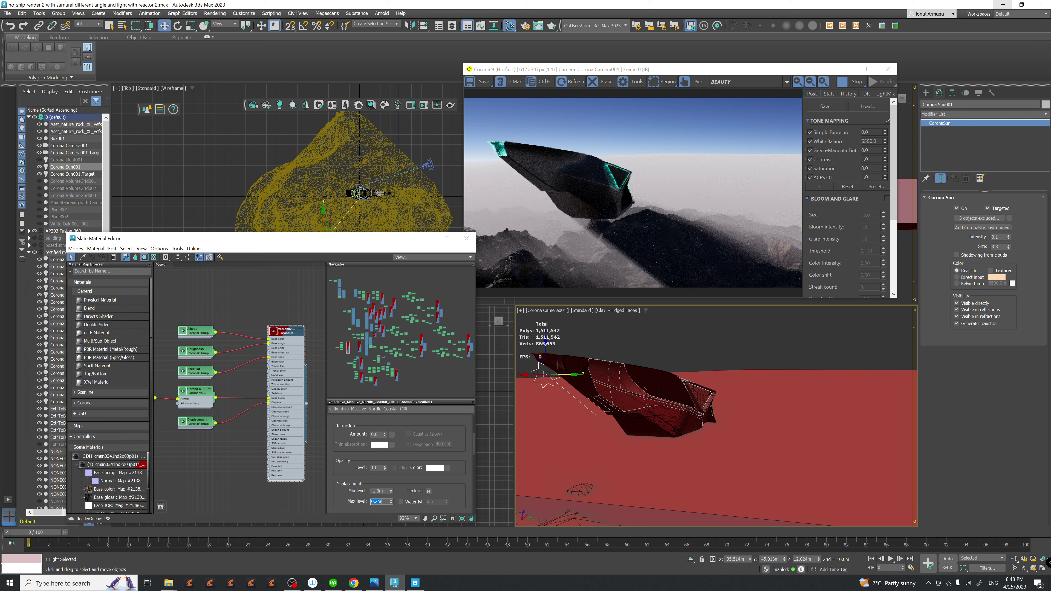
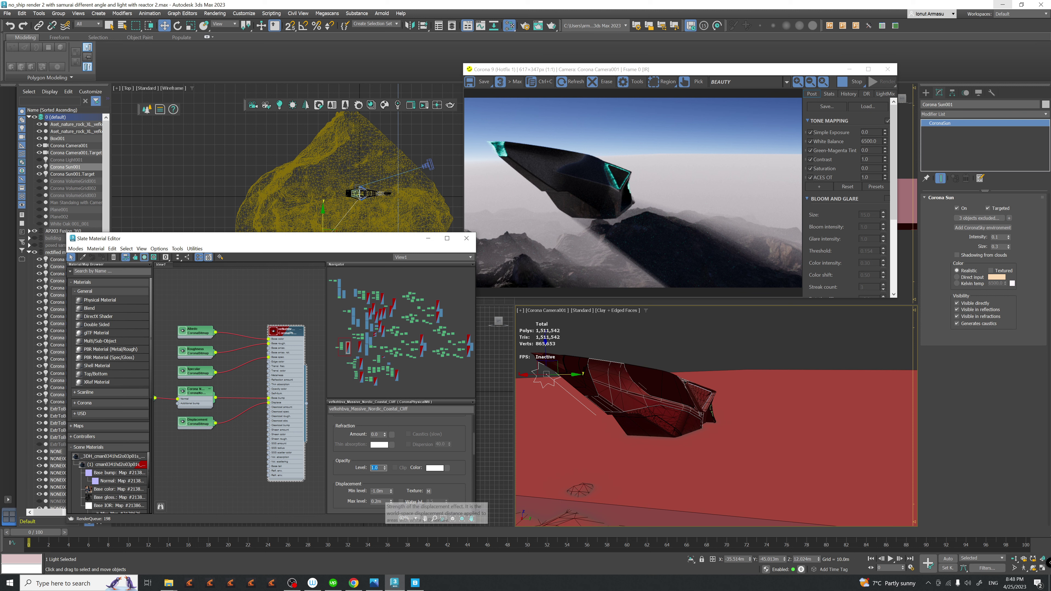
{"action": "left_click_drag", "start_coordinate": [385, 502], "coordinate": [302, 504]}
{"action": "type", "text": "0.3"}
{"action": "key", "text": "Return"}
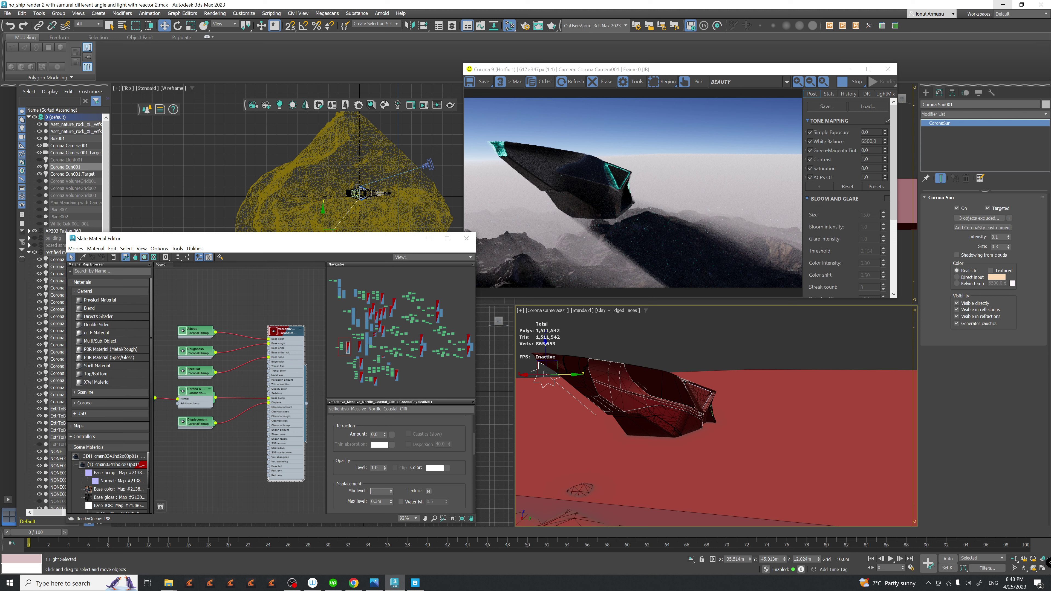
{"action": "type", "text": "-0.3"}
{"action": "key", "text": "Return"}
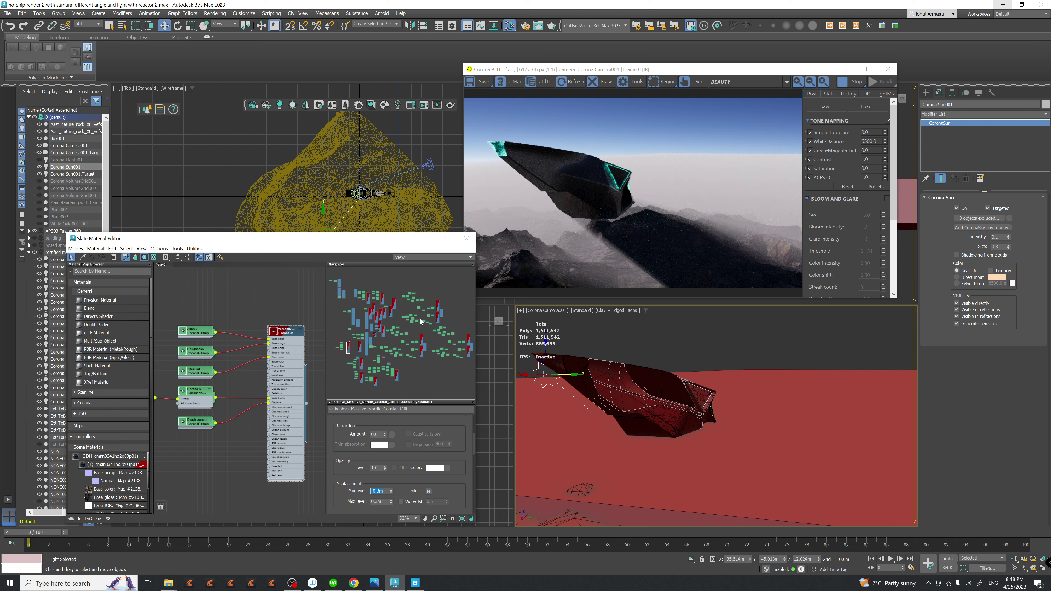
{"action": "left_click", "coordinate": [466, 238]}
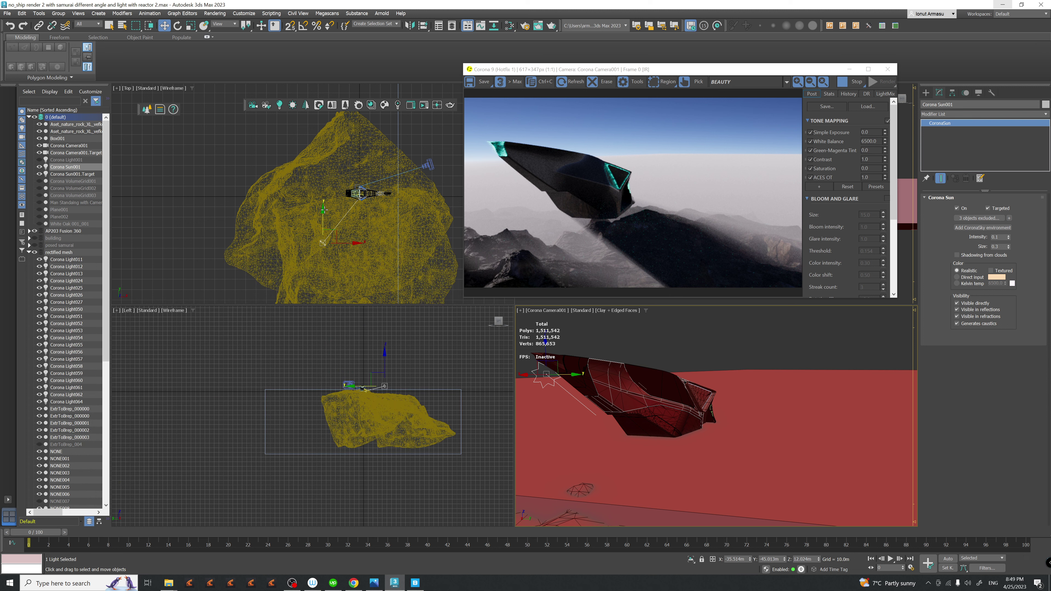
- Select the second nature rock, the one ending in LOD001, and hide the first rock so only the second shows
{"action": "middle_click_drag", "start_coordinate": [324, 209], "coordinate": [305, 162]}
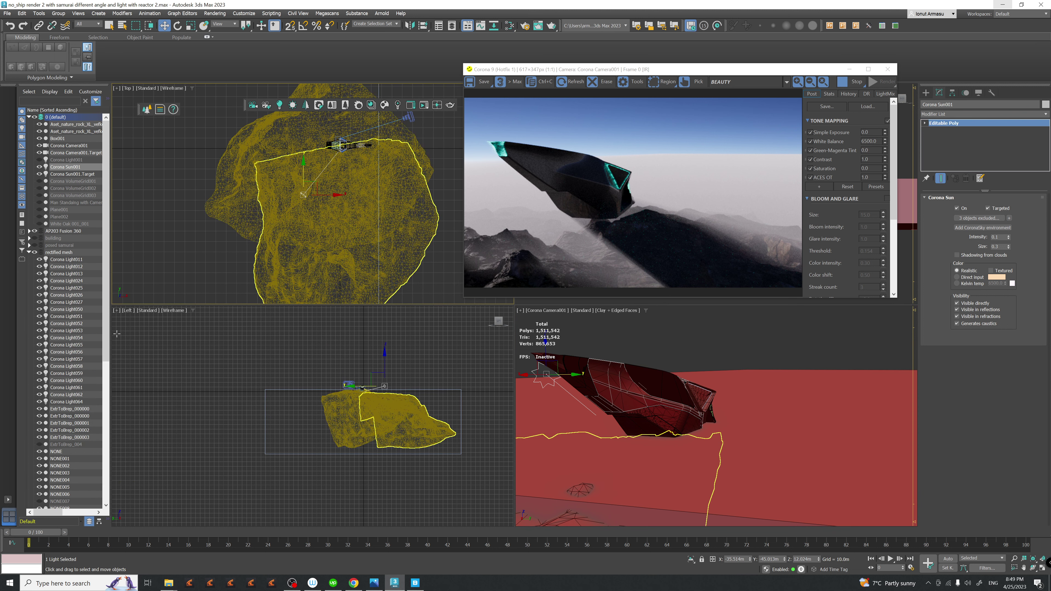
{"action": "left_click", "coordinate": [63, 131]}
{"action": "left_click", "coordinate": [39, 131]}
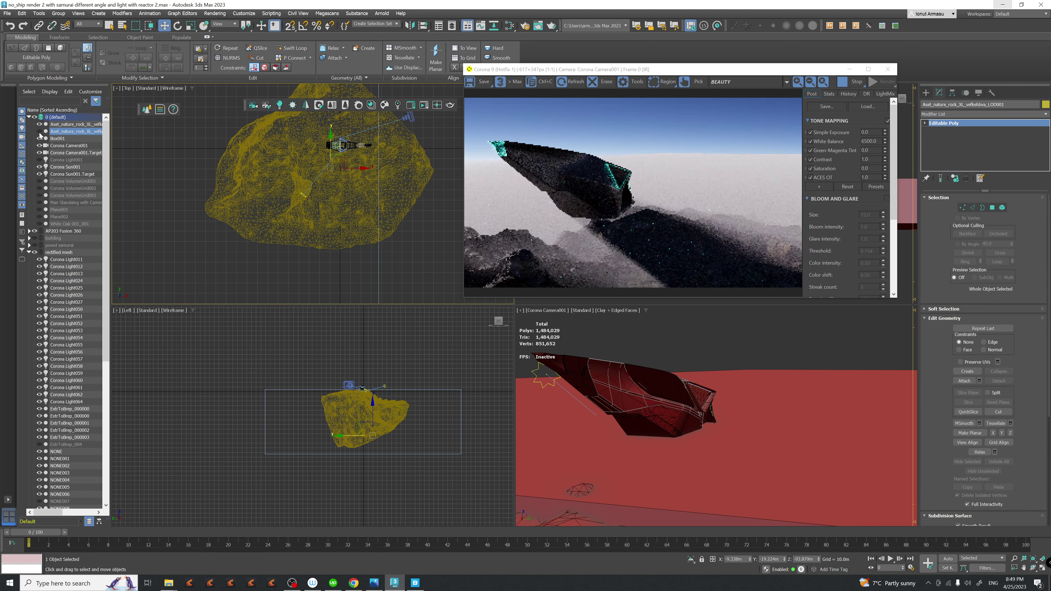
{"action": "left_click", "coordinate": [39, 125]}
{"action": "left_click", "coordinate": [39, 131]}
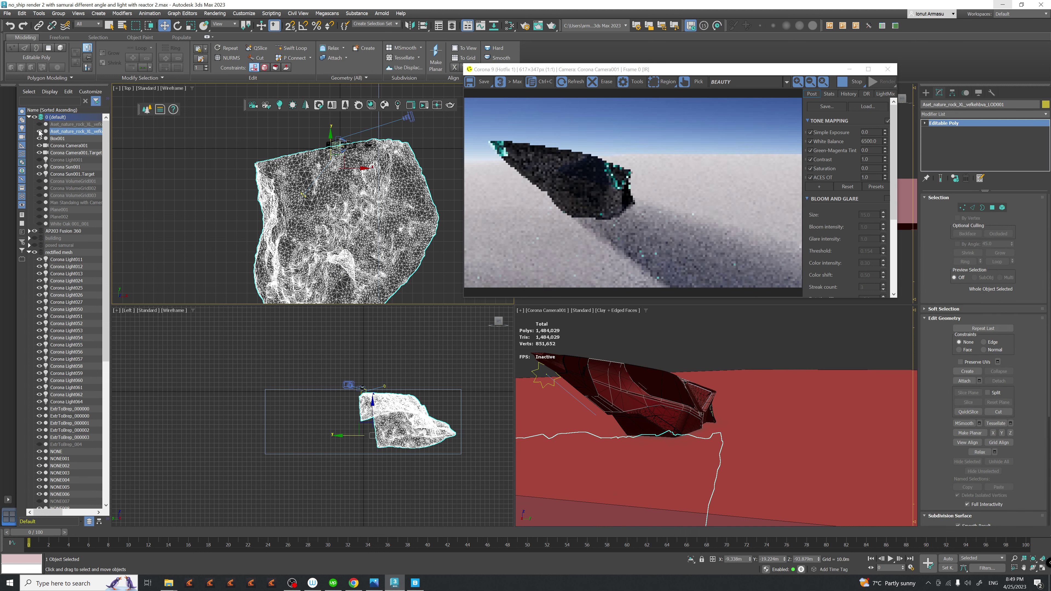
- Raise the LOD001 rock to about Z -87 m and unhide the other nature rock
{"action": "middle_click_drag", "start_coordinate": [279, 376], "coordinate": [285, 378]}
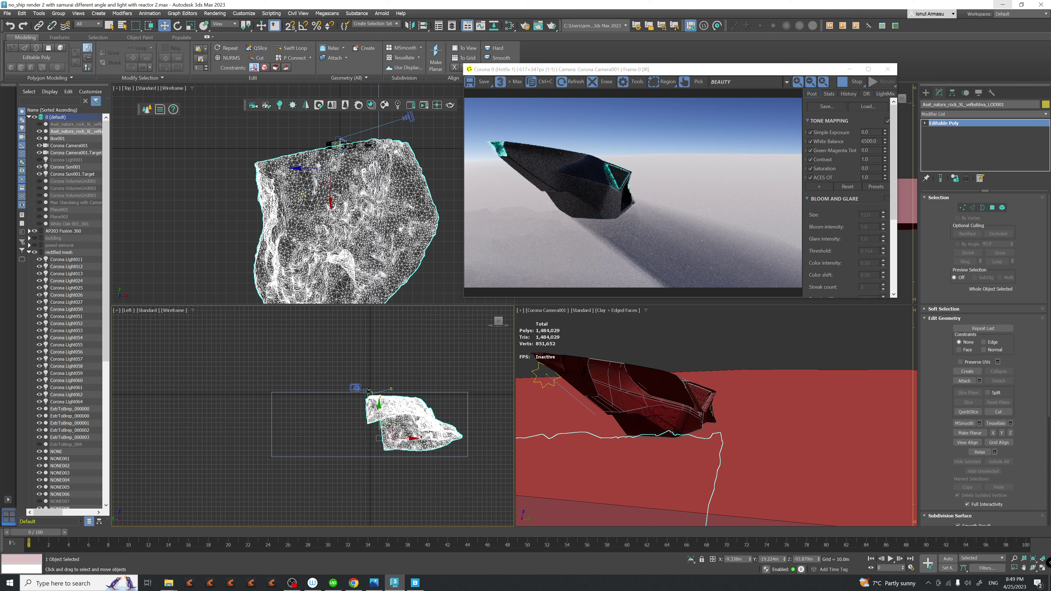
{"action": "left_click_drag", "start_coordinate": [380, 416], "coordinate": [380, 412]}
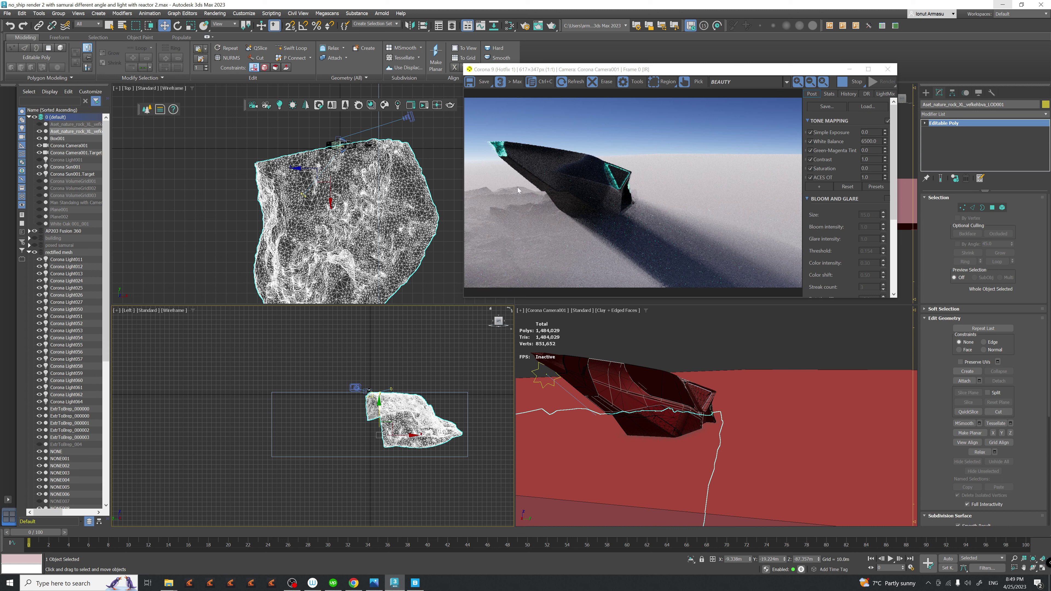
{"action": "left_click", "coordinate": [40, 125]}
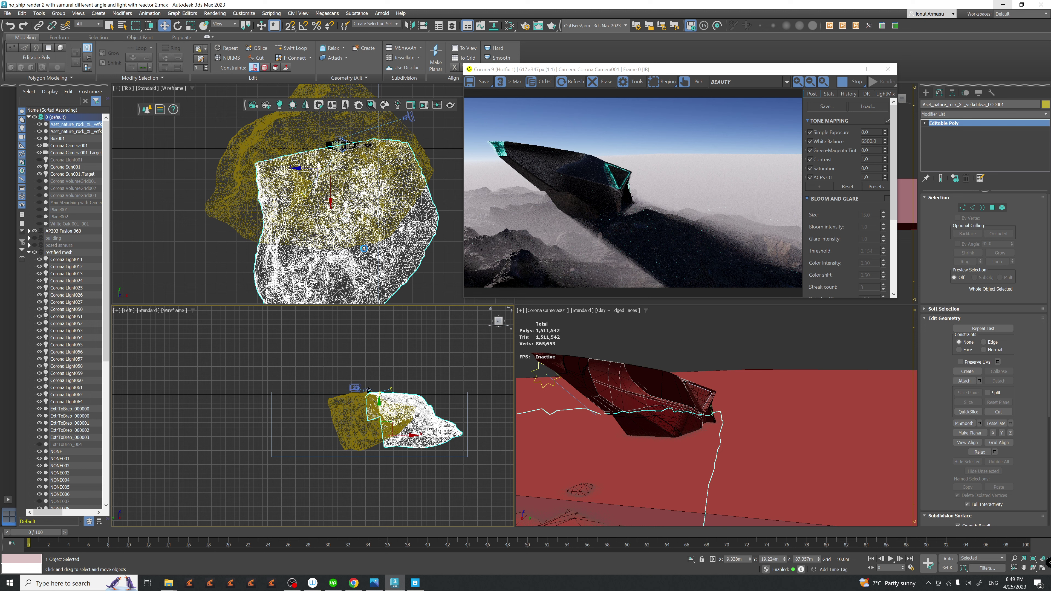
- Select the LOD0 nature rock, rotate it, and move it to about X -13 m and Y 42 m
{"action": "left_click", "coordinate": [361, 251]}
{"action": "middle_click_drag", "start_coordinate": [373, 221], "coordinate": [375, 232]}
{"action": "middle_click_drag", "start_coordinate": [374, 427], "coordinate": [388, 439]}
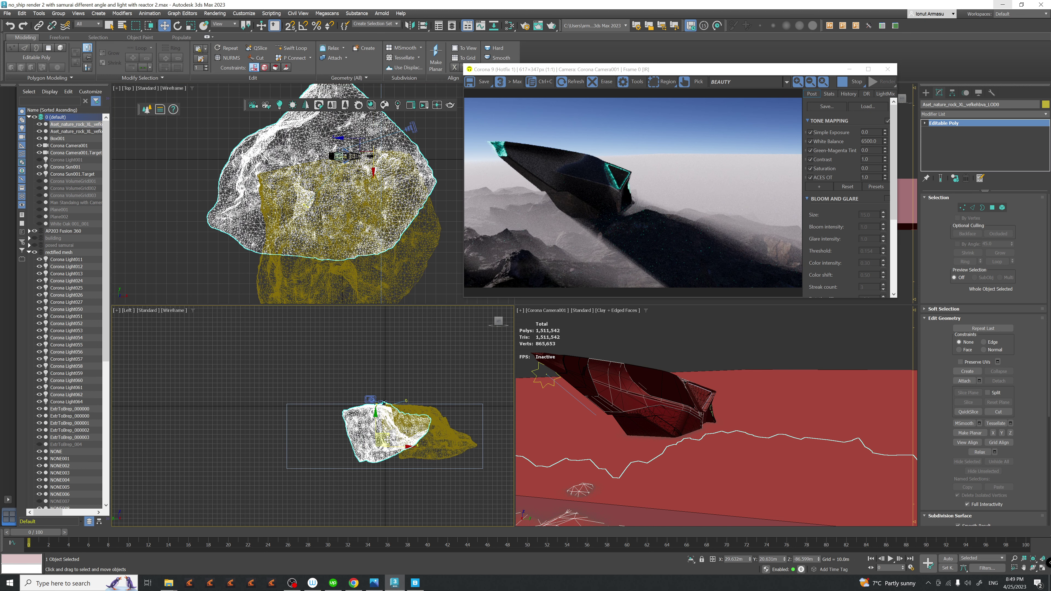
{"action": "middle_click_drag", "start_coordinate": [355, 197], "coordinate": [358, 216]}
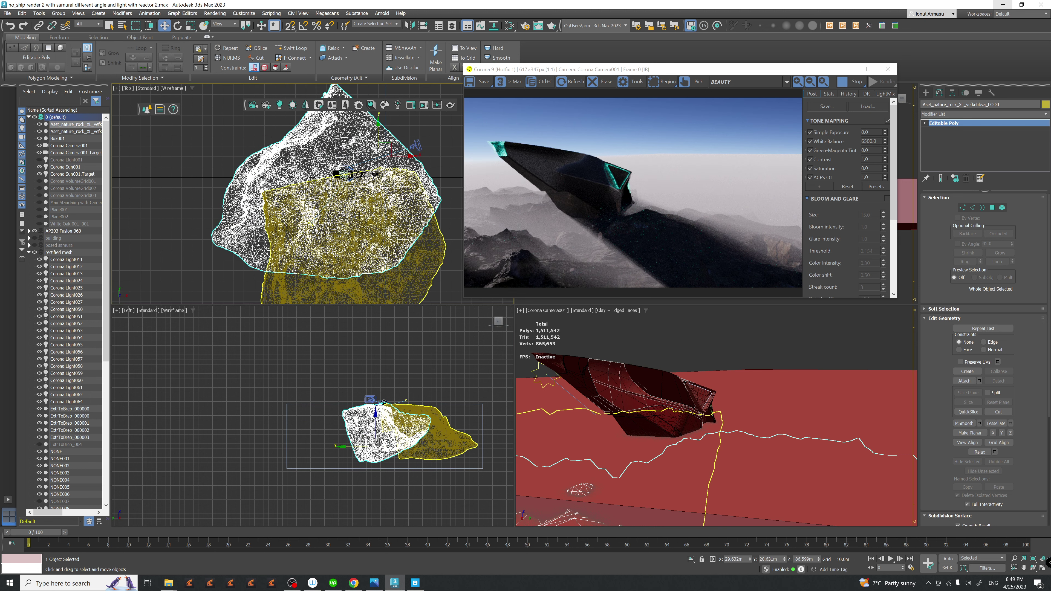
{"action": "key", "text": "e"}
{"action": "left_click_drag", "start_coordinate": [402, 139], "coordinate": [380, 78]}
{"action": "key", "text": "w"}
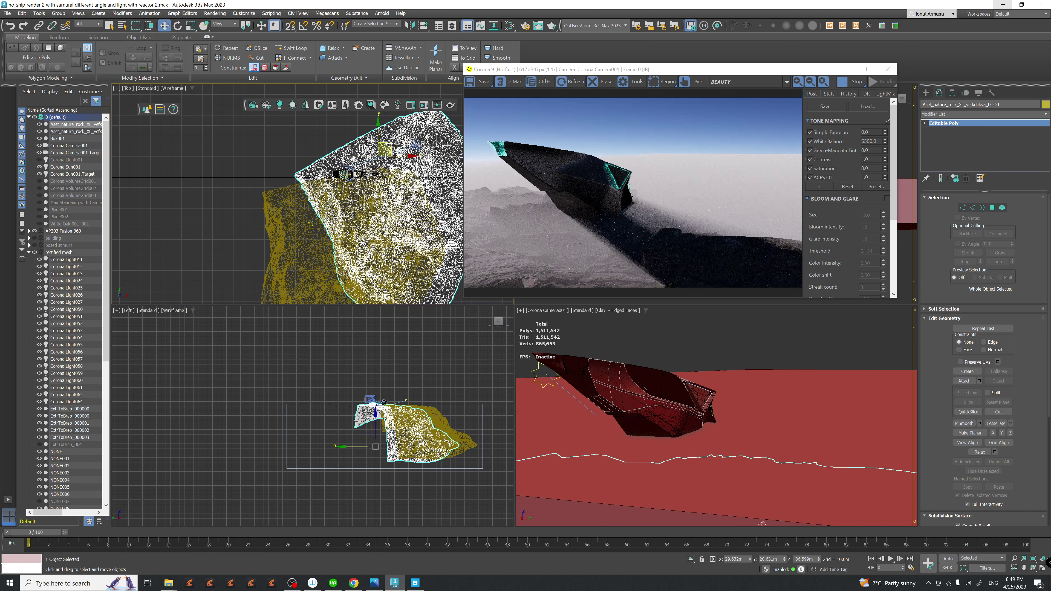
{"action": "left_click_drag", "start_coordinate": [390, 144], "coordinate": [341, 126]}
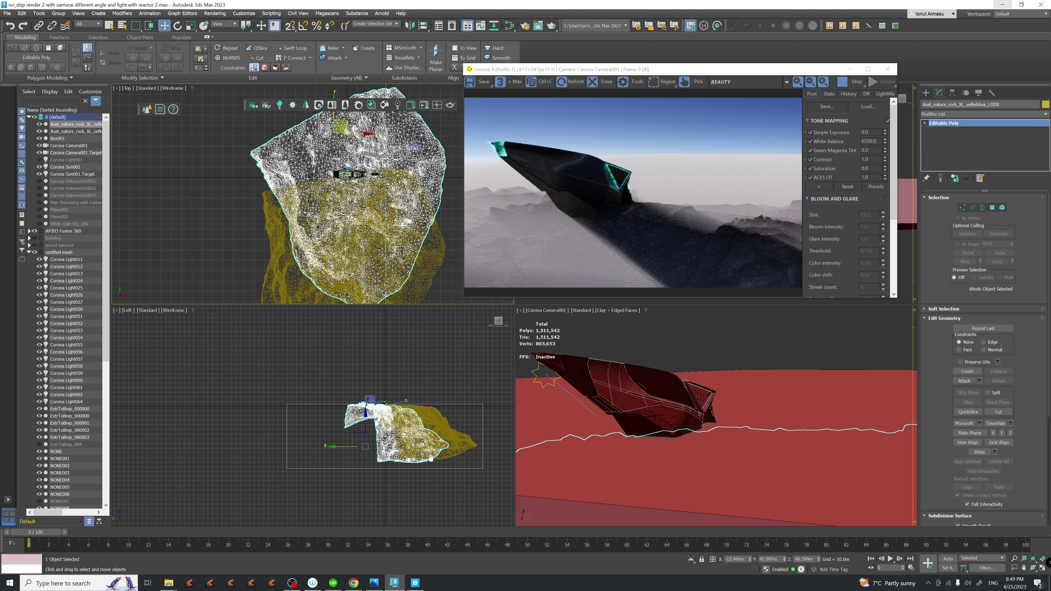
- Rotate the LOD0 rock further around its vertical axis by about -47 degrees
{"action": "key", "text": "e"}
{"action": "scroll", "coordinate": [418, 445], "scroll_direction": "up", "scroll_amount": 5}
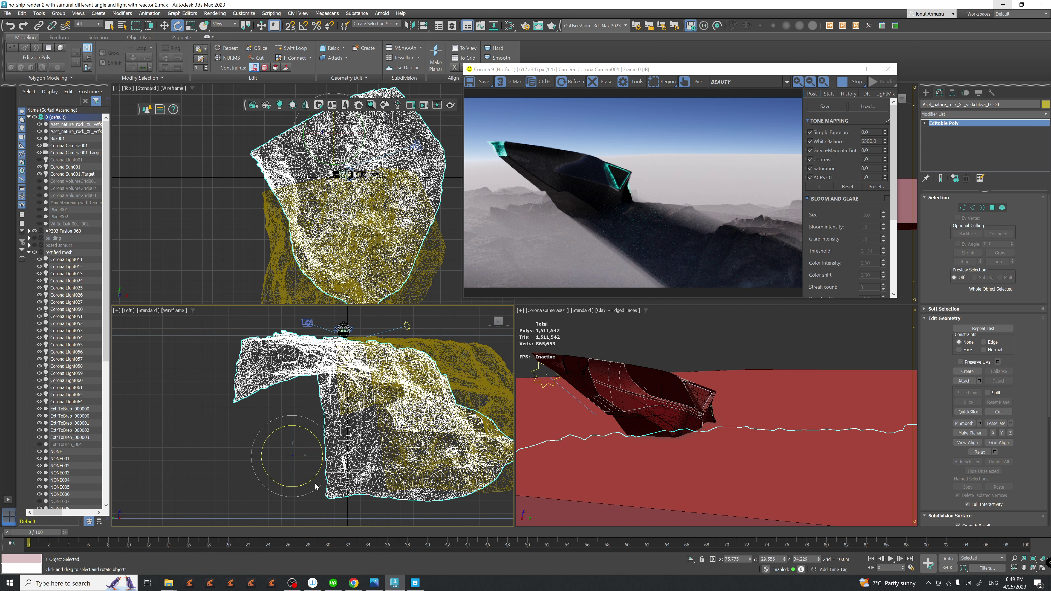
{"action": "left_click_drag", "start_coordinate": [312, 480], "coordinate": [257, 487]}
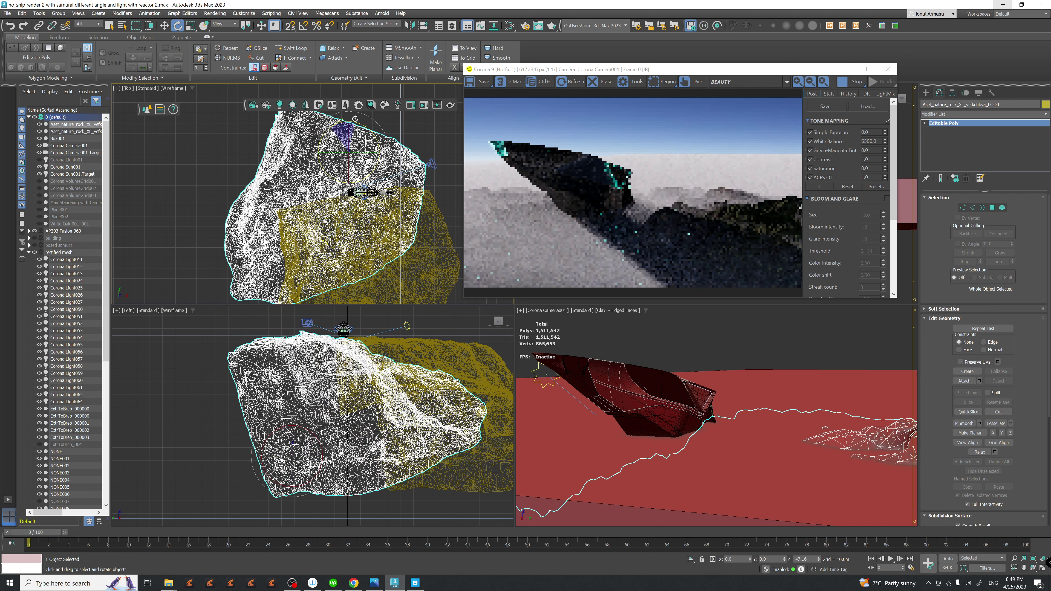
- Scale the LOD0 rock up uniformly to nearly twice its size
{"action": "scroll", "coordinate": [373, 226], "scroll_direction": "down", "scroll_amount": 4}
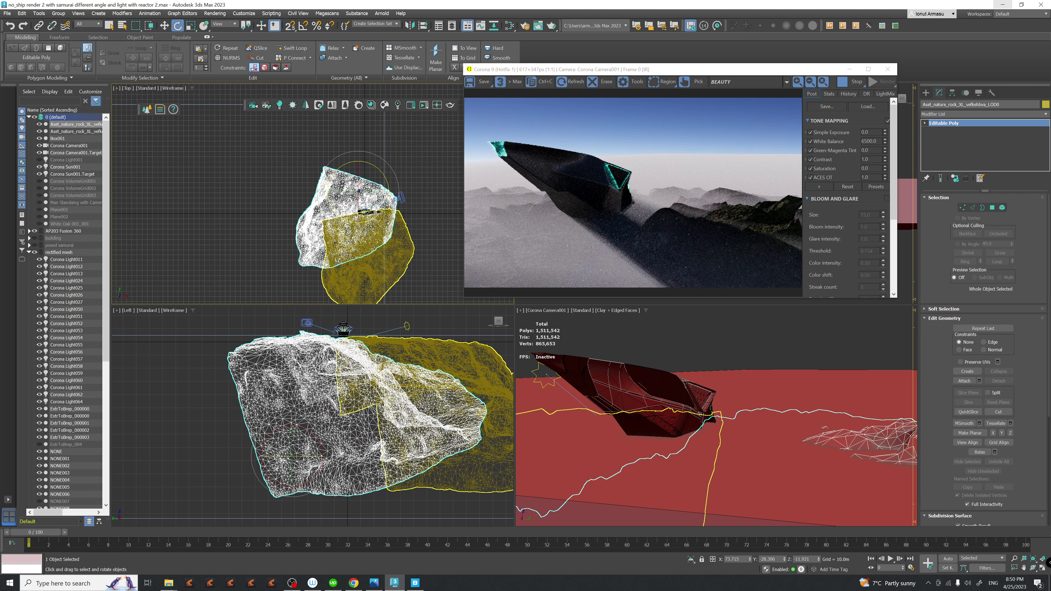
{"action": "key", "text": "r"}
{"action": "middle_click_drag", "start_coordinate": [374, 226], "coordinate": [370, 220]}
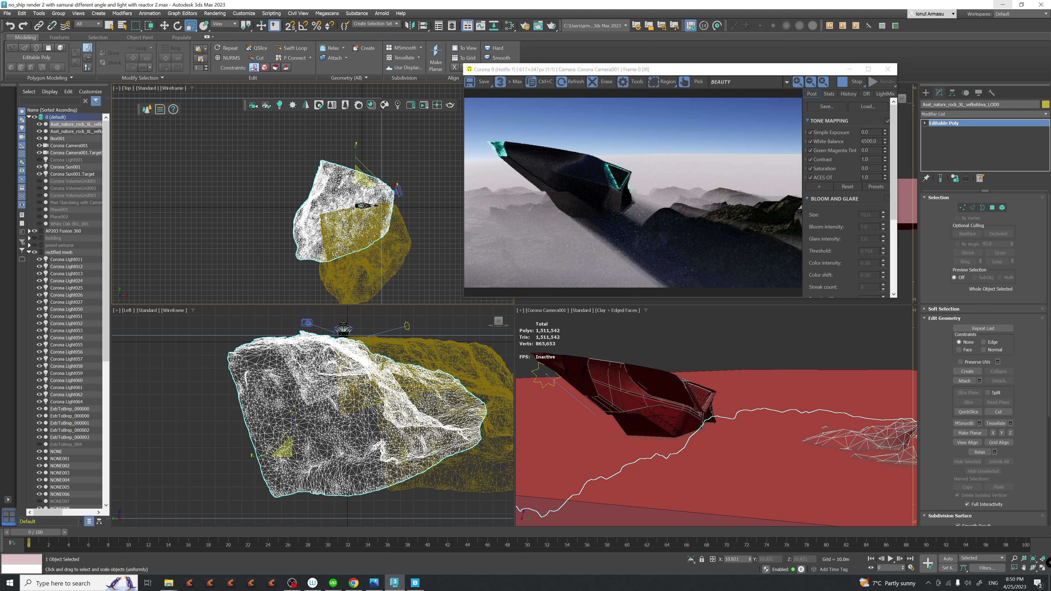
{"action": "left_click_drag", "start_coordinate": [364, 418], "coordinate": [366, 364]}
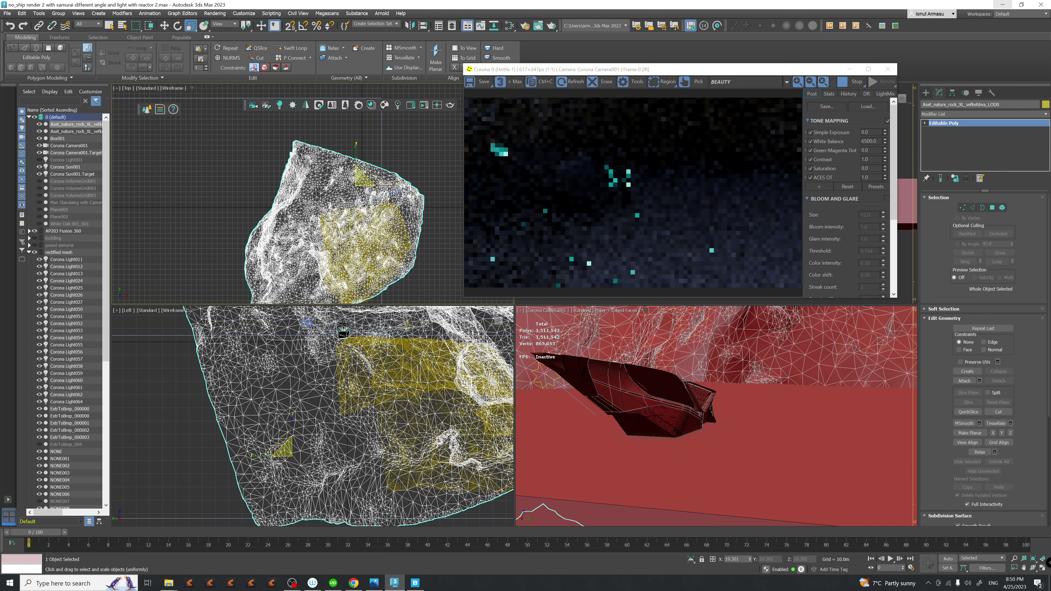
- Move the enlarged LOD0 rock to about X 50 m and Y 63 m, and lower it to about Z -152 m
{"action": "key", "text": "w"}
{"action": "scroll", "coordinate": [375, 435], "scroll_direction": "down", "scroll_amount": 3}
{"action": "left_click_drag", "start_coordinate": [281, 436], "coordinate": [294, 490]}
{"action": "scroll", "coordinate": [351, 186], "scroll_direction": "down", "scroll_amount": 4}
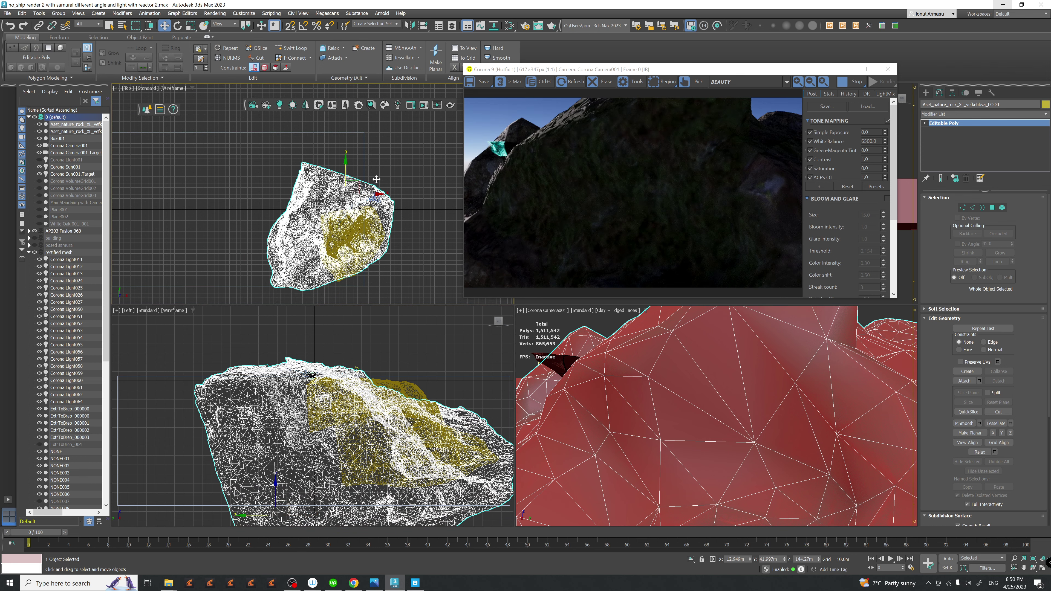
{"action": "left_click_drag", "start_coordinate": [356, 182], "coordinate": [383, 161]}
{"action": "middle_click_drag", "start_coordinate": [232, 482], "coordinate": [252, 480]}
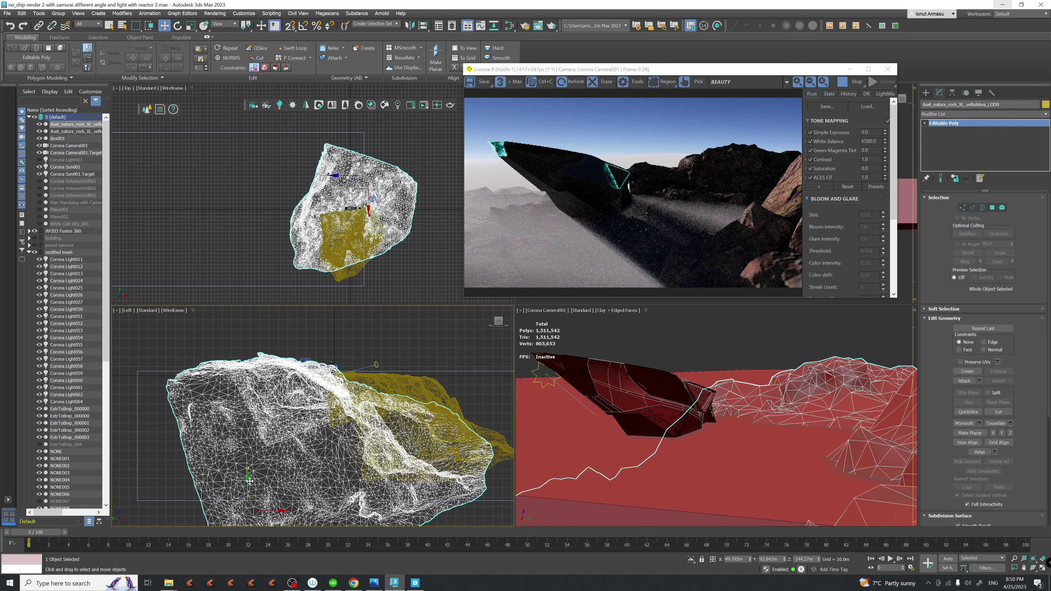
{"action": "mouse_move", "coordinate": [249, 481]}
{"action": "left_mouse_down"}
{"action": "mouse_move", "coordinate": [257, 499]}
{"action": "mouse_move", "coordinate": [263, 486]}
{"action": "left_mouse_up"}
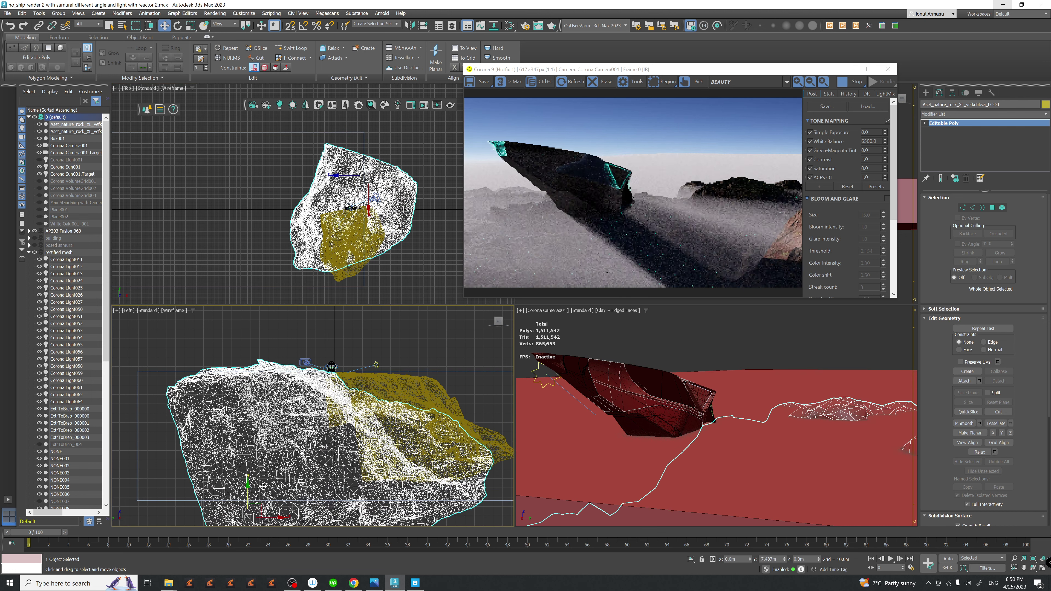
- Turn the enlarged LOD0 rock in plan so a different side of it faces the ship
{"action": "middle_click_drag", "start_coordinate": [359, 183], "coordinate": [364, 184]}
{"action": "key", "text": "e"}
{"action": "left_click_drag", "start_coordinate": [347, 160], "coordinate": [383, 129]}
{"action": "key", "text": "w"}
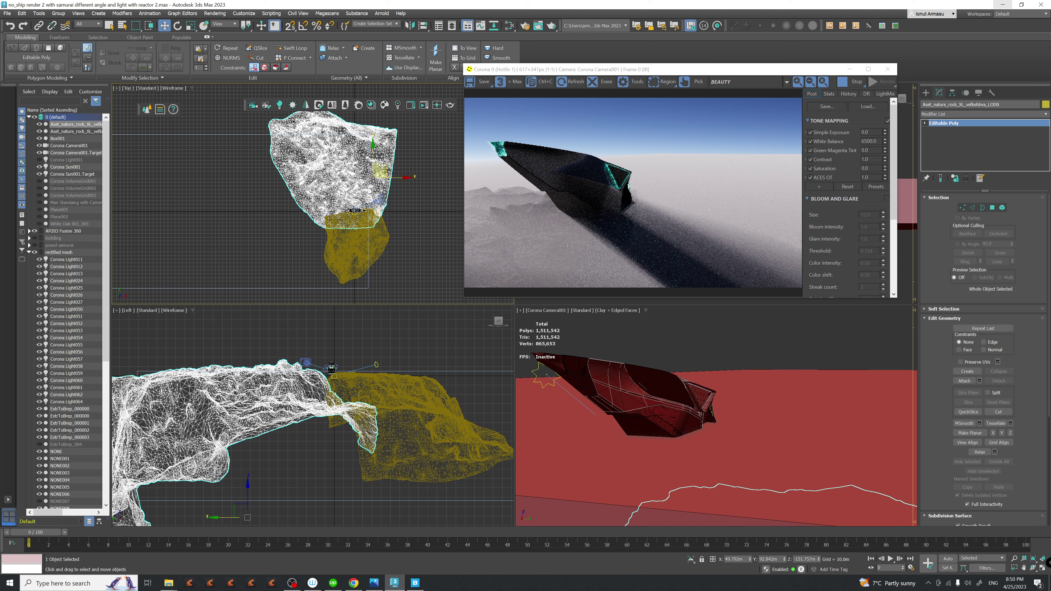
- Move the turned LOD0 rock back beneath the ship along negative Y and lower it by about 7.5 m
{"action": "left_click_drag", "start_coordinate": [382, 166], "coordinate": [379, 206]}
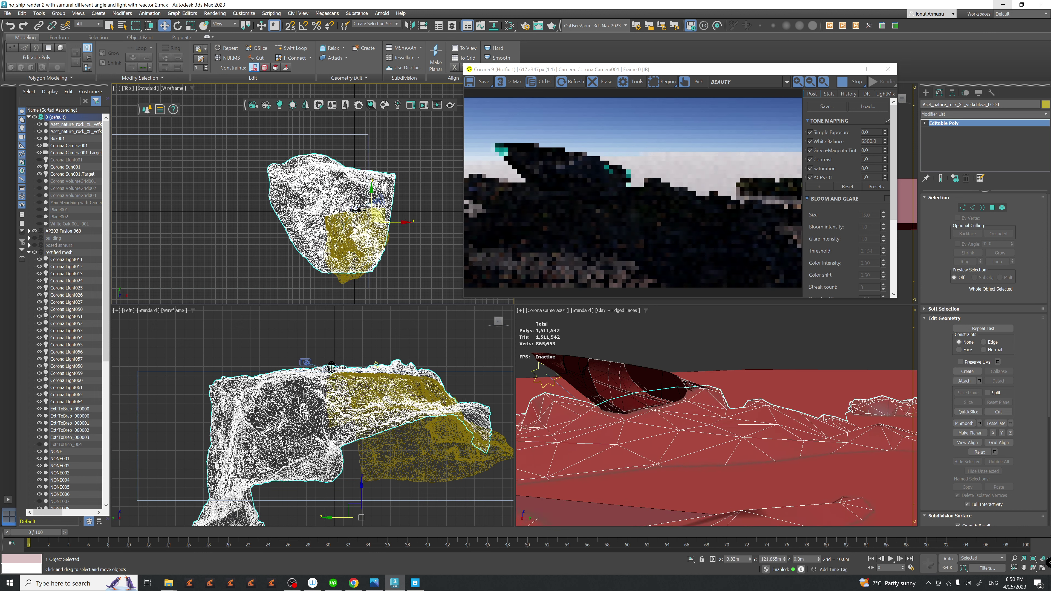
{"action": "middle_click_drag", "start_coordinate": [351, 486], "coordinate": [360, 485]}
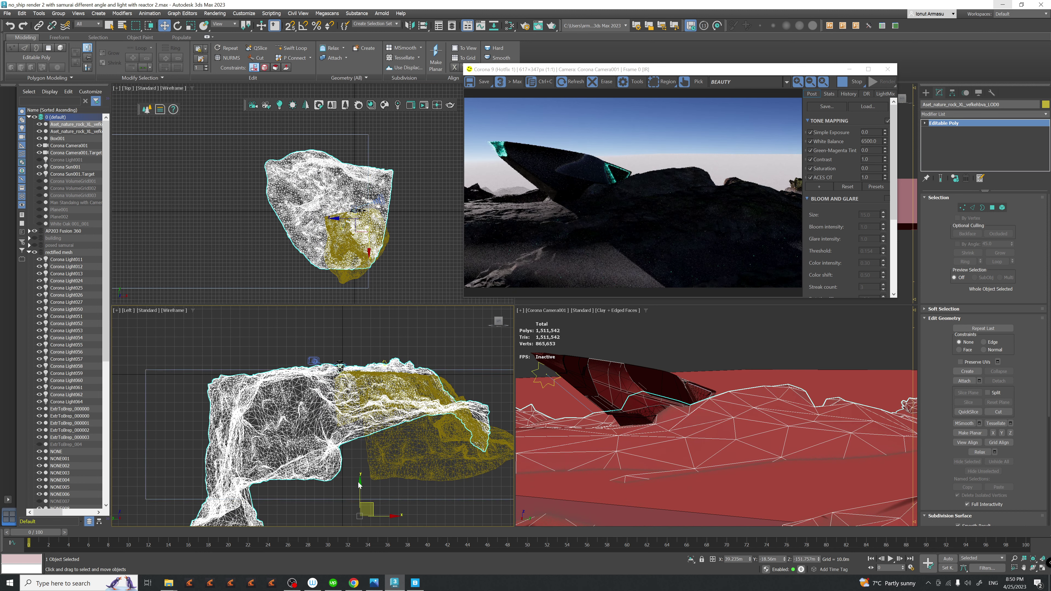
{"action": "left_click_drag", "start_coordinate": [359, 485], "coordinate": [363, 490]}
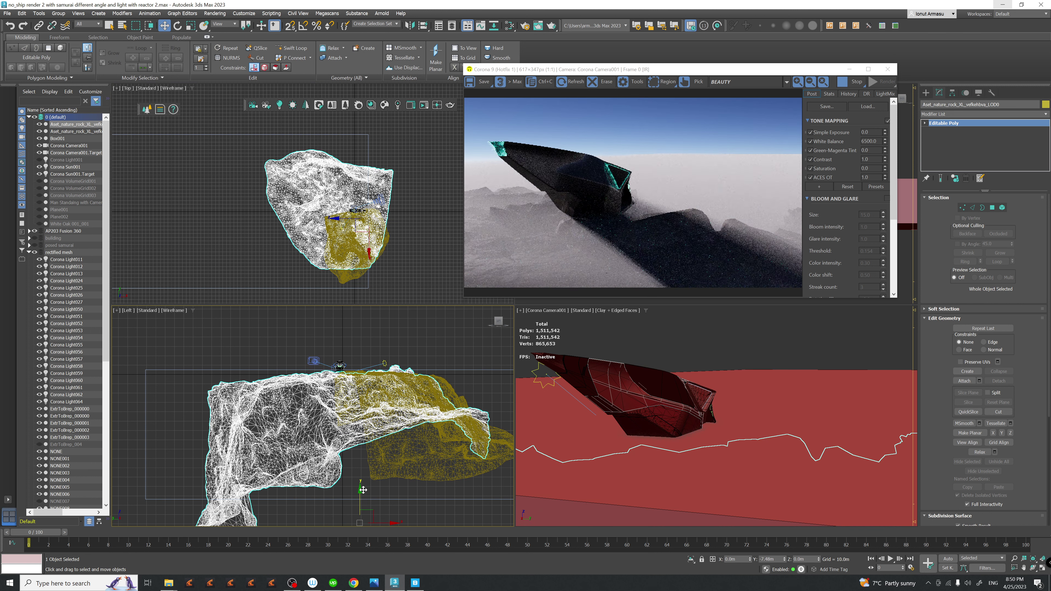
- Tilt the enlarged LOD0 rock slightly in the Left view so its terrain reads behind the ship
{"action": "middle_click_drag", "start_coordinate": [381, 445], "coordinate": [387, 416]}
{"action": "key", "text": "e"}
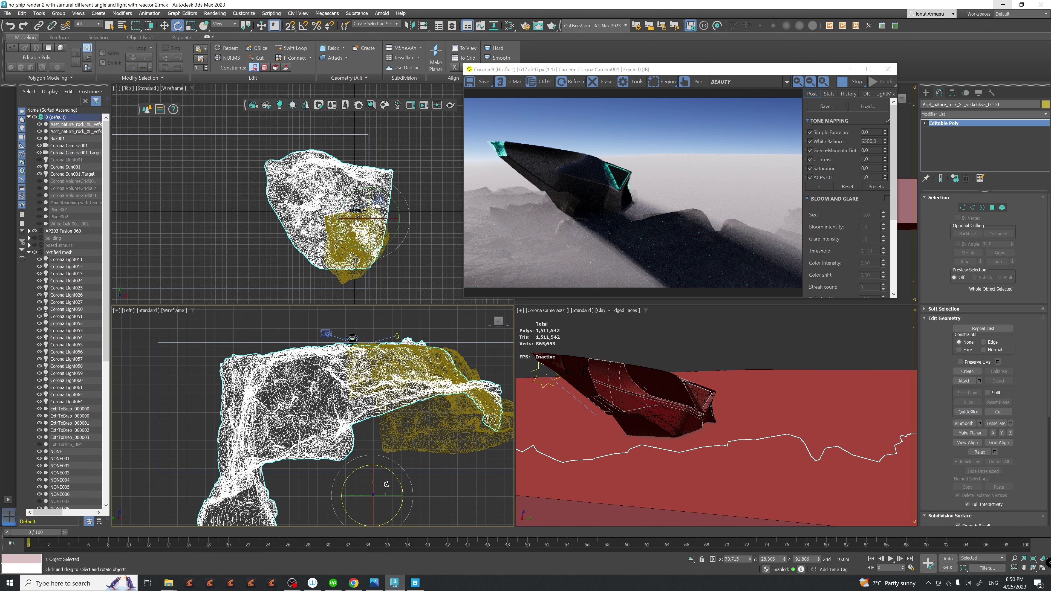
{"action": "left_click_drag", "start_coordinate": [391, 471], "coordinate": [378, 474]}
{"action": "key", "text": "w"}
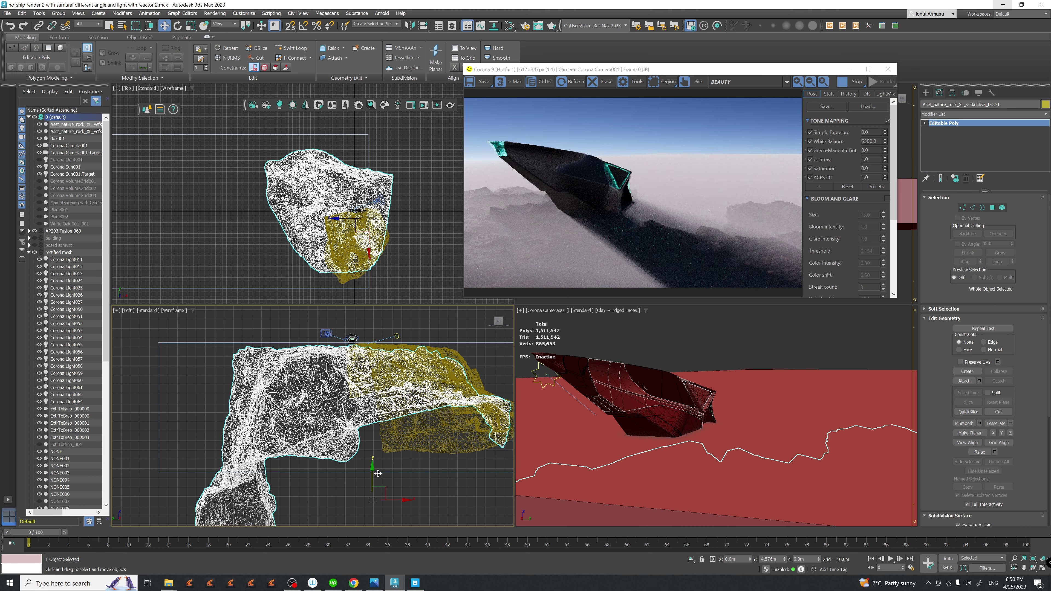
- Scale the LOD0 rock up further, shift it in plan, and lower it to about Z -218 m
{"action": "left_click", "coordinate": [381, 206]}
{"action": "left_click_drag", "start_coordinate": [381, 206], "coordinate": [375, 183]}
{"action": "key", "text": "r"}
{"action": "key", "text": "w"}
{"action": "middle_click_drag", "start_coordinate": [371, 438], "coordinate": [383, 433]}
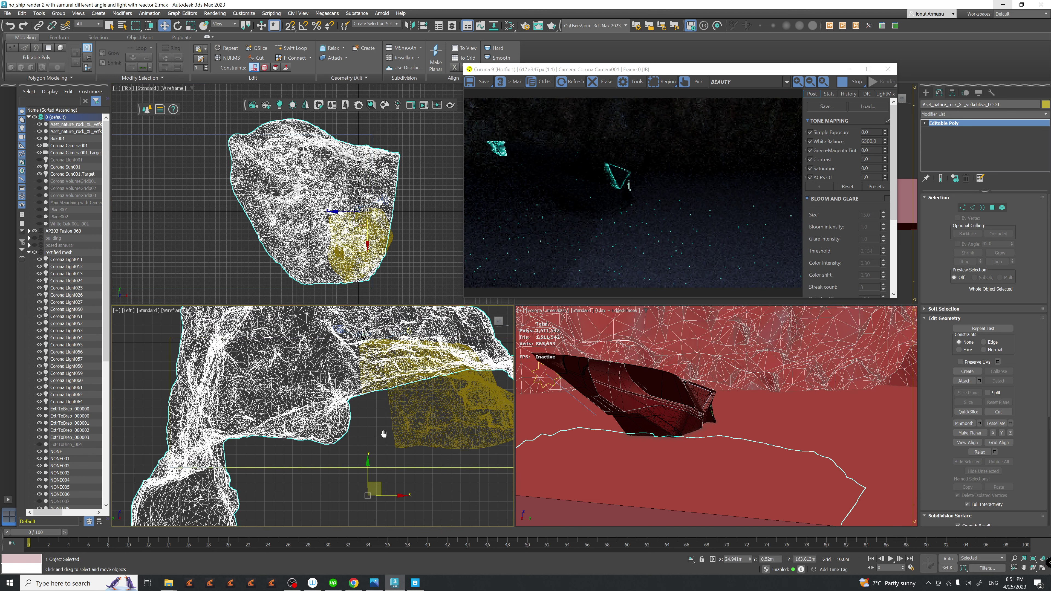
{"action": "left_click_drag", "start_coordinate": [373, 479], "coordinate": [382, 515]}
- Turn the LOD0 rock in plan so another side faces the camera, and hide the Box001 fog volume
{"action": "key", "text": "e"}
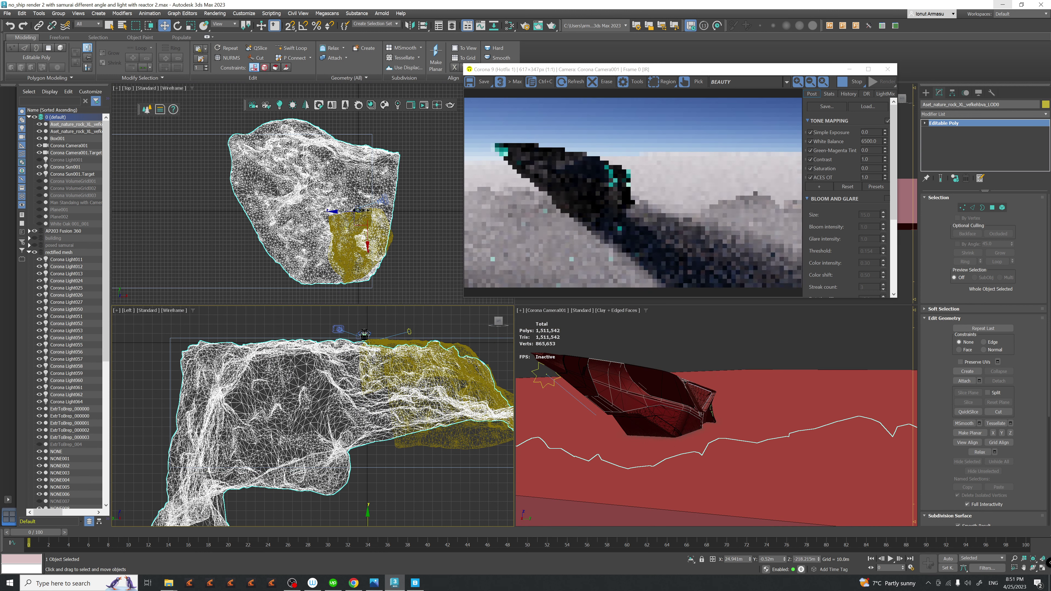
{"action": "left_click_drag", "start_coordinate": [402, 232], "coordinate": [296, 263]}
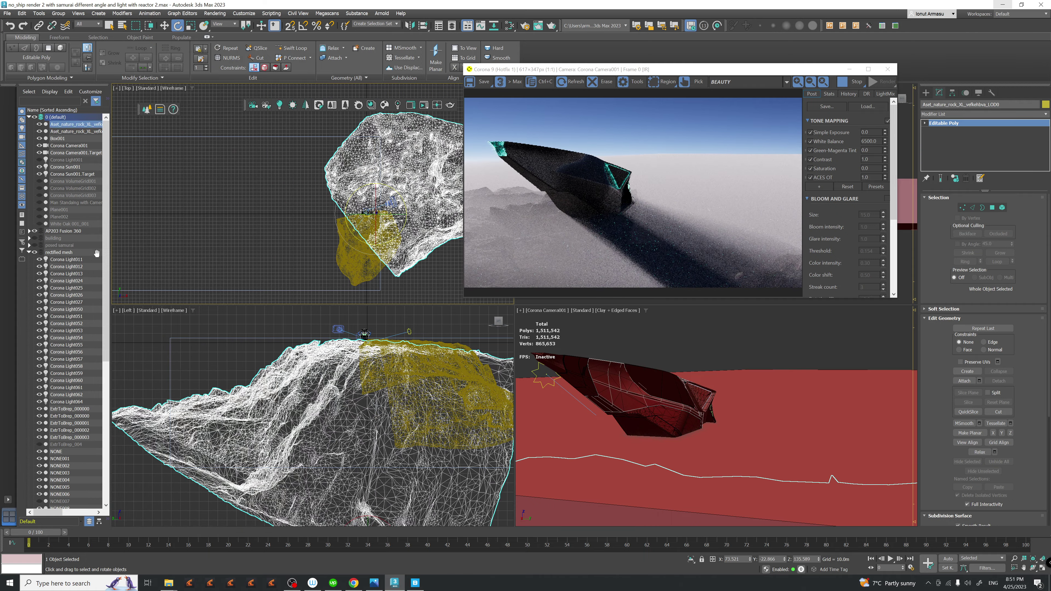
{"action": "left_click", "coordinate": [40, 138]}
- Move the LOD0 rock in plan to about X -36 m and Y 34 m
{"action": "scroll", "coordinate": [149, 149], "scroll_direction": "down", "scroll_amount": 3}
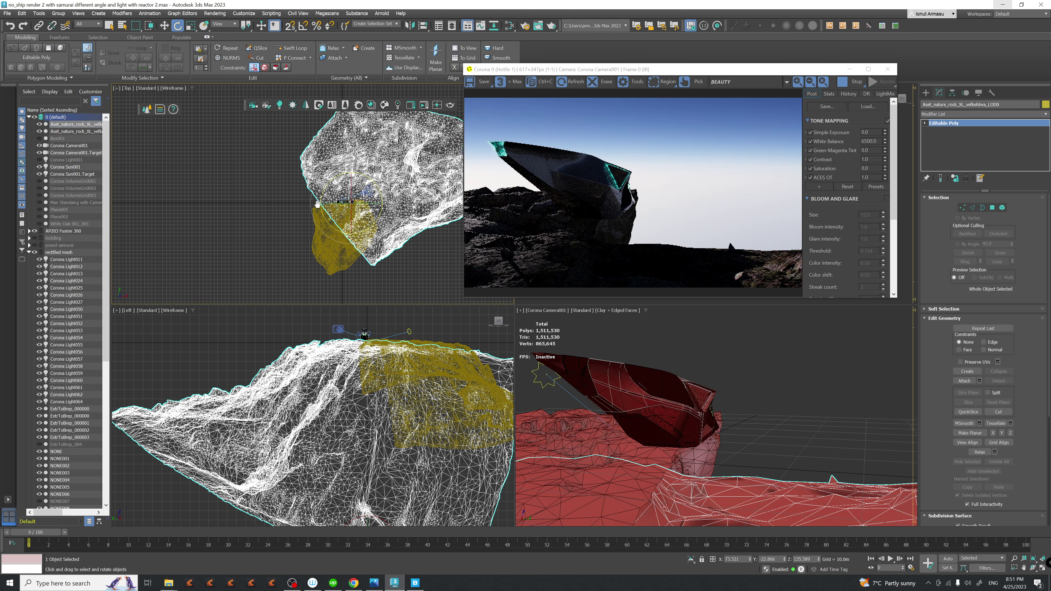
{"action": "key", "text": "w"}
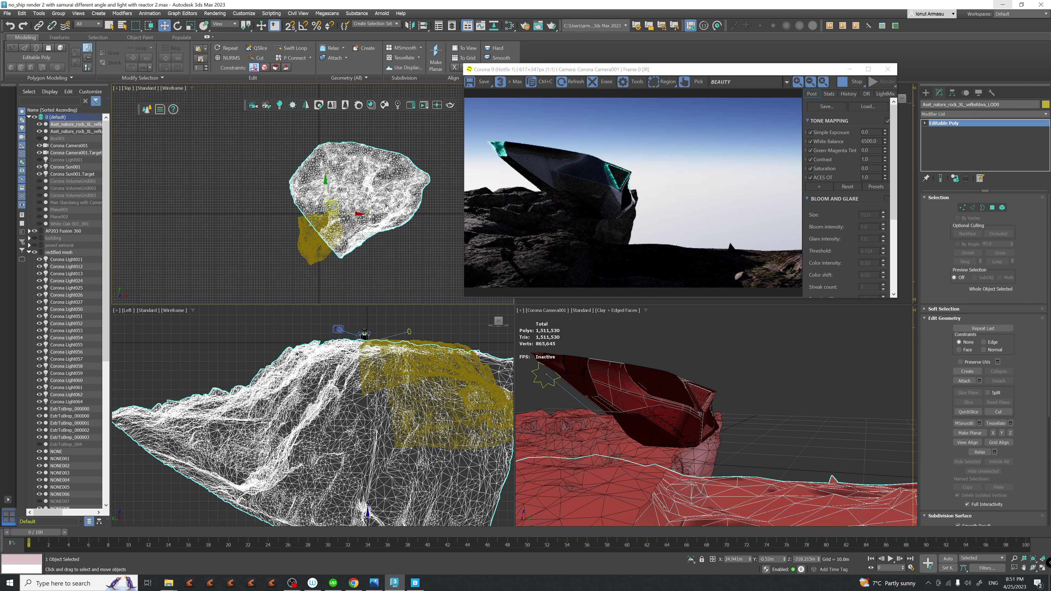
{"action": "mouse_move", "coordinate": [322, 206]}
{"action": "left_mouse_down"}
{"action": "mouse_move", "coordinate": [310, 205]}
{"action": "mouse_move", "coordinate": [319, 201]}
{"action": "left_mouse_up"}
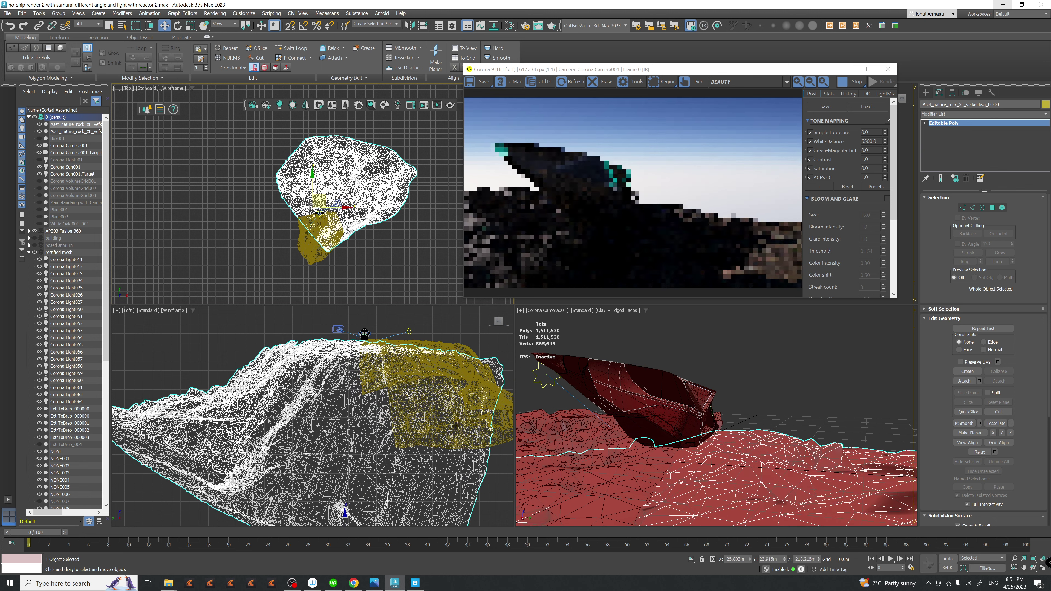
- Lower the smaller LOD001 rock beneath the ship to about Z -92 m
{"action": "middle_click_drag", "start_coordinate": [452, 404], "coordinate": [438, 406]}
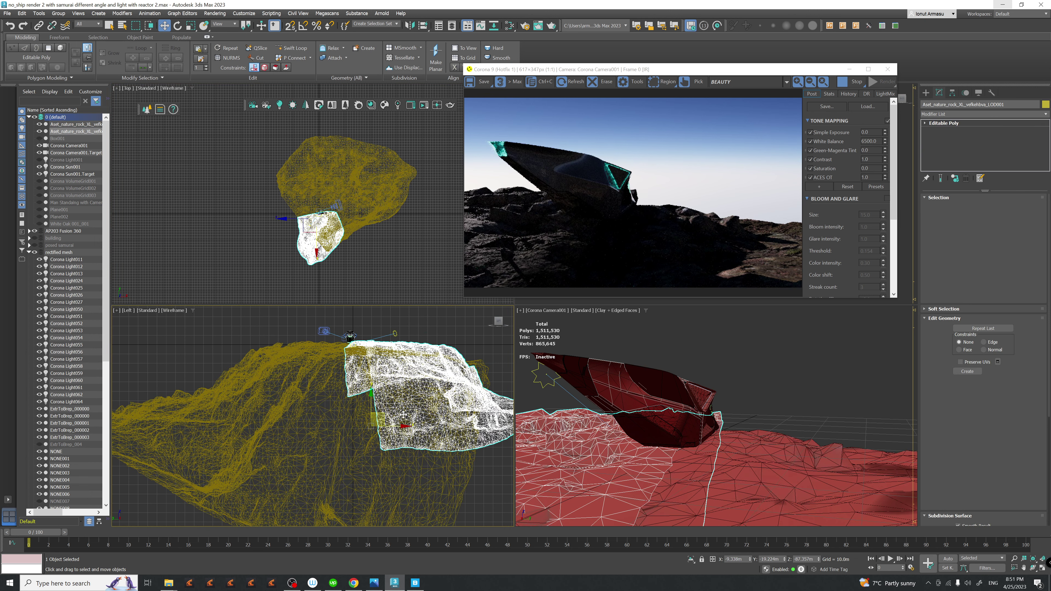
{"action": "left_click_drag", "start_coordinate": [372, 401], "coordinate": [377, 407]}
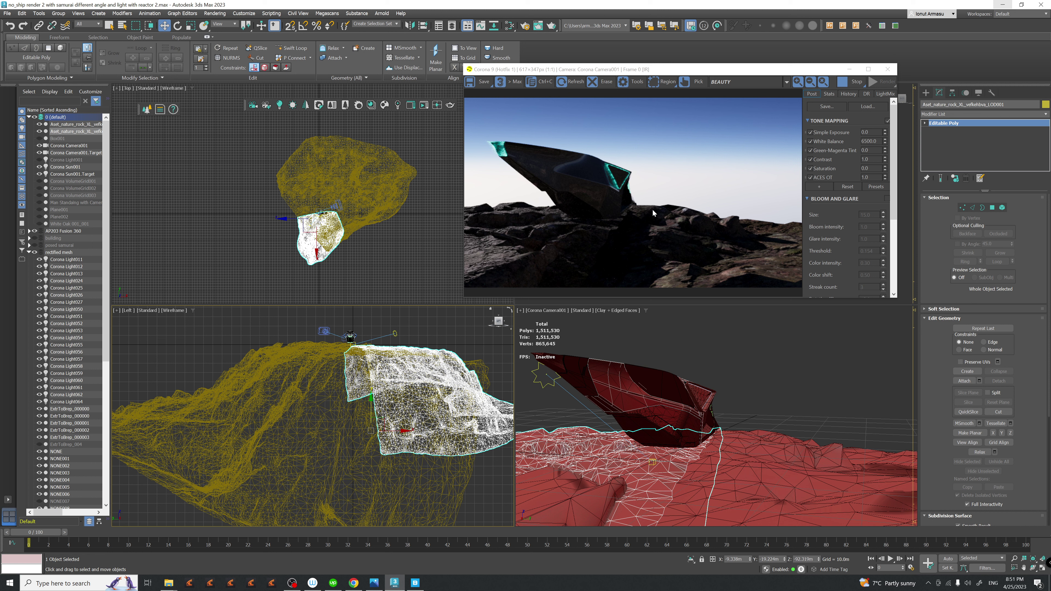
- Select the large LOD0 rock and tilt it slightly in the Left view
{"action": "left_click", "coordinate": [418, 396]}
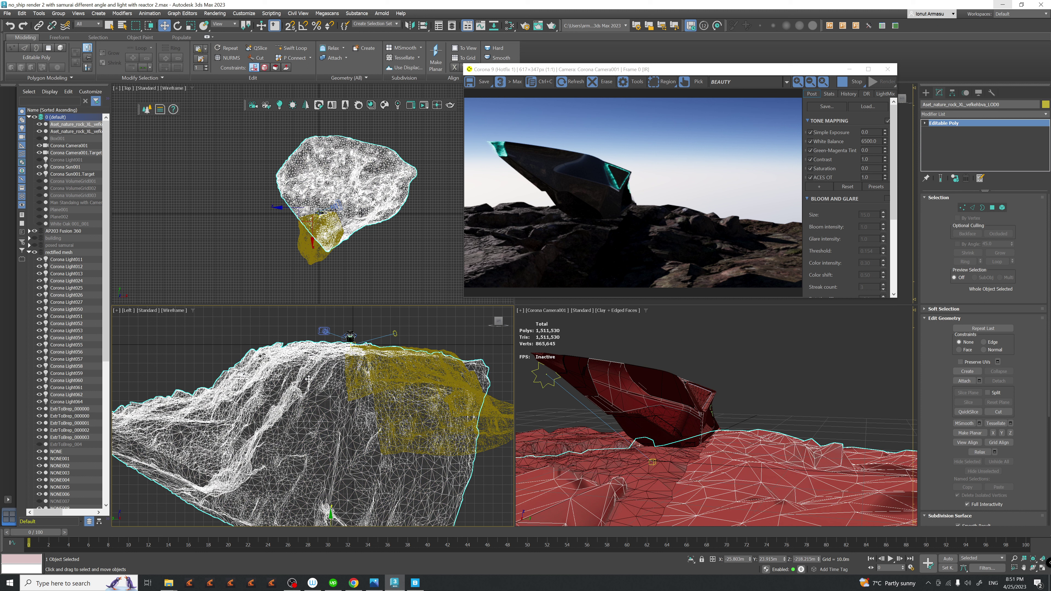
{"action": "middle_click_drag", "start_coordinate": [418, 397], "coordinate": [422, 404]}
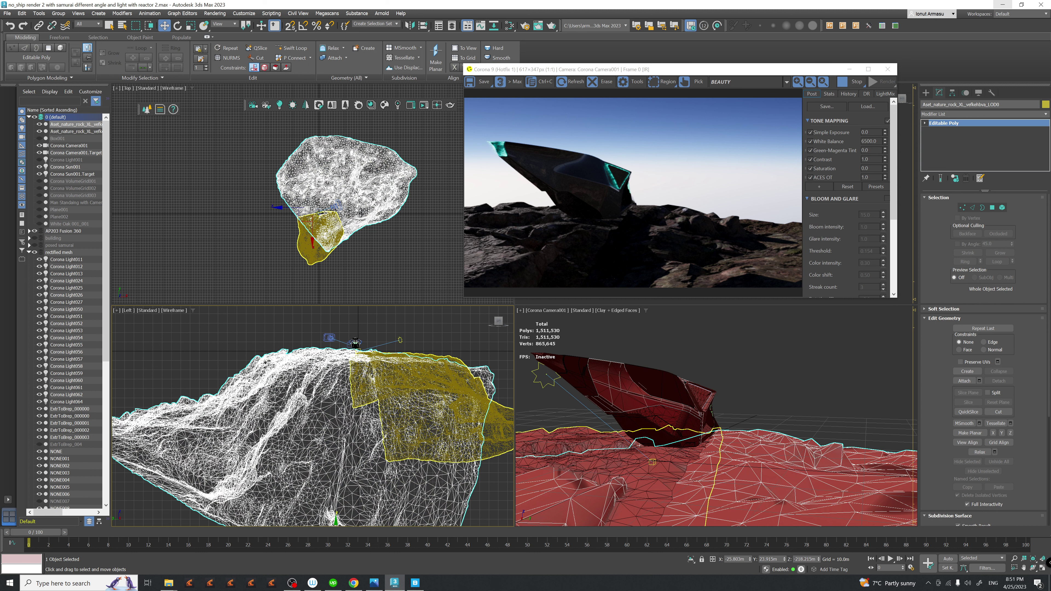
{"action": "key", "text": "e"}
{"action": "scroll", "coordinate": [371, 449], "scroll_direction": "down", "scroll_amount": 2}
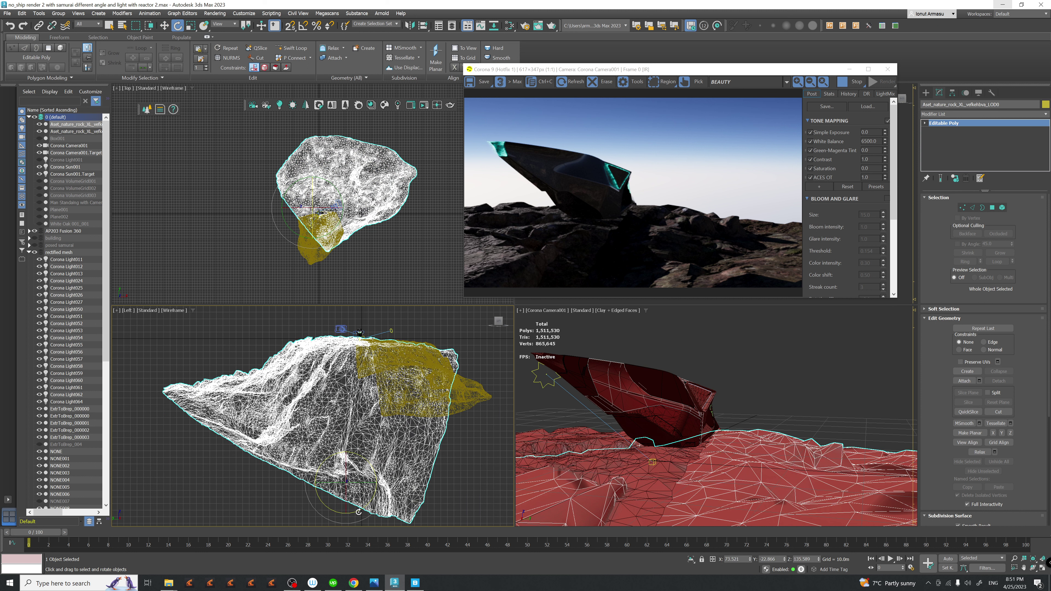
{"action": "left_click_drag", "start_coordinate": [358, 512], "coordinate": [352, 511]}
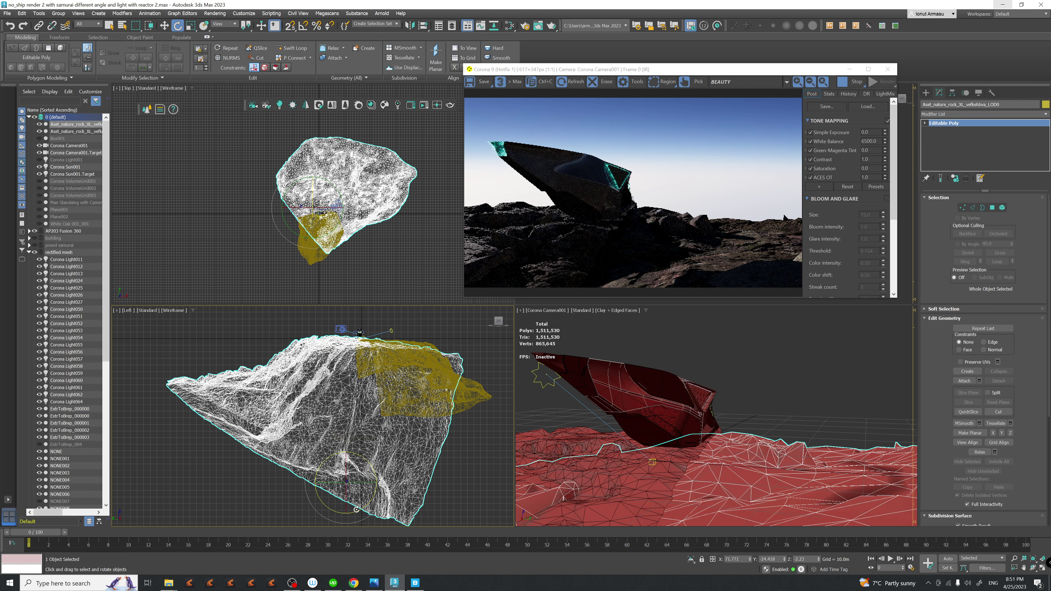
- Turn the LOD0 rock in plan to expose a different side and adjust its tilt in the Left view
{"action": "mouse_move", "coordinate": [325, 248]}
{"action": "left_mouse_down"}
{"action": "mouse_move", "coordinate": [306, 241]}
{"action": "mouse_move", "coordinate": [337, 242]}
{"action": "mouse_move", "coordinate": [311, 240]}
{"action": "left_mouse_up"}
{"action": "middle_click_drag", "start_coordinate": [353, 464], "coordinate": [362, 466]}
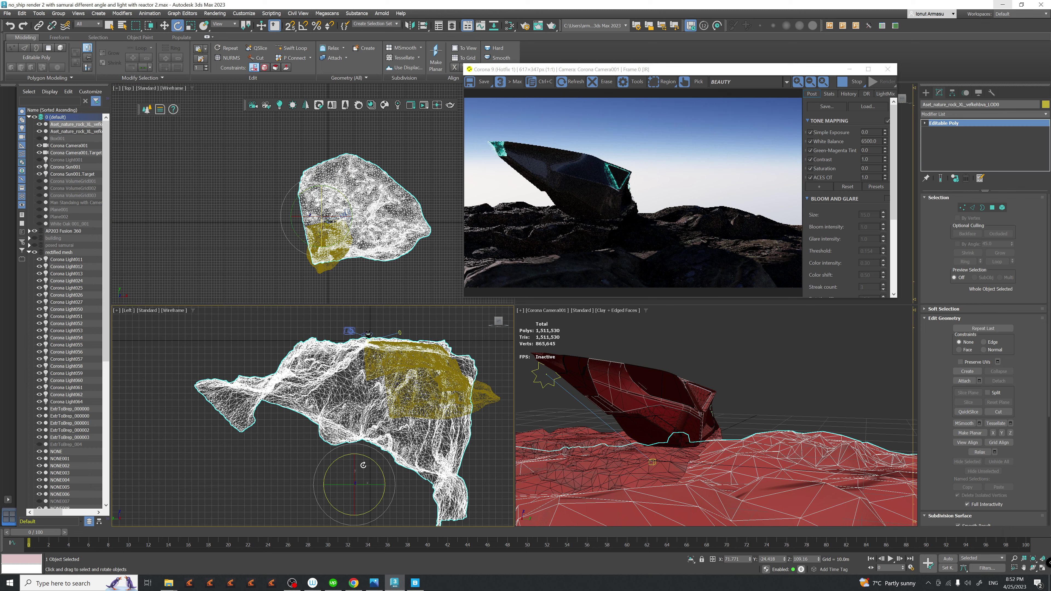
{"action": "left_click_drag", "start_coordinate": [371, 461], "coordinate": [371, 449]}
- Select the LOD001 rock, view the reference spaceship image in Photos to compare the landscape, and return to 3ds Max
{"action": "left_click", "coordinate": [384, 384]}
{"action": "left_click", "coordinate": [373, 584]}
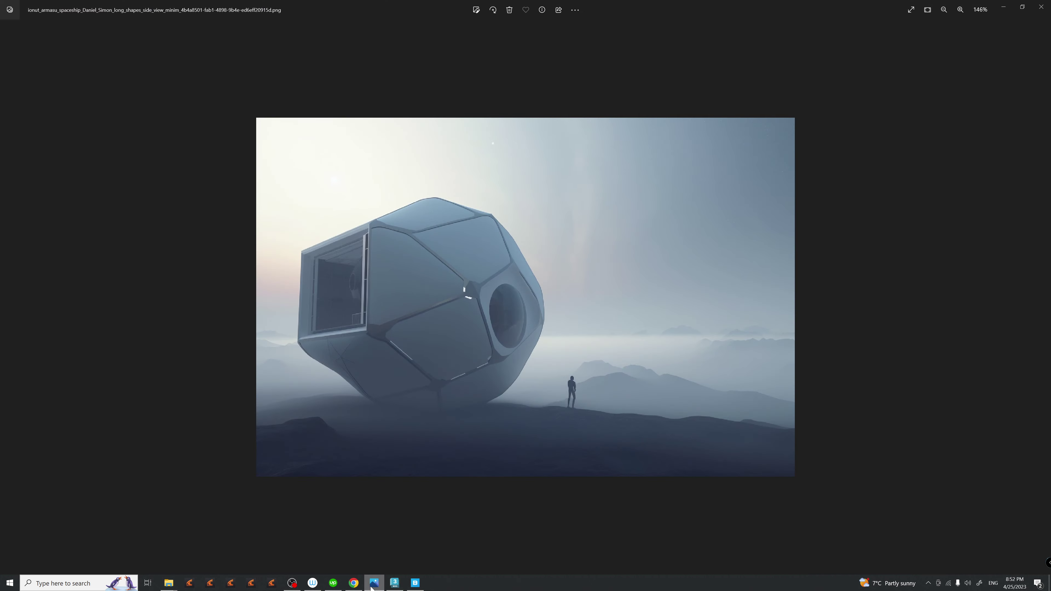
{"action": "left_click", "coordinate": [393, 582]}
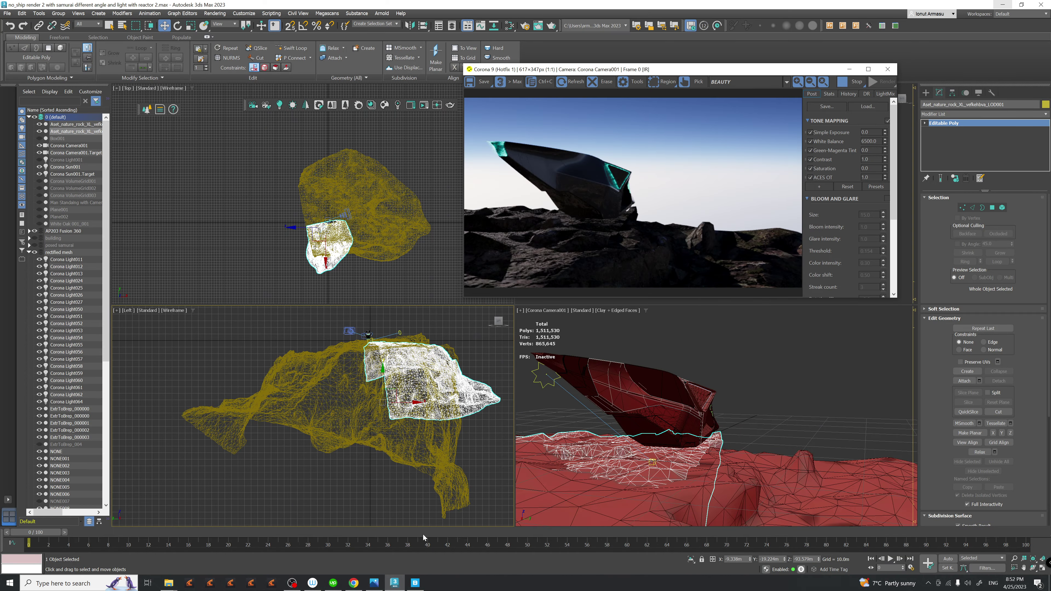
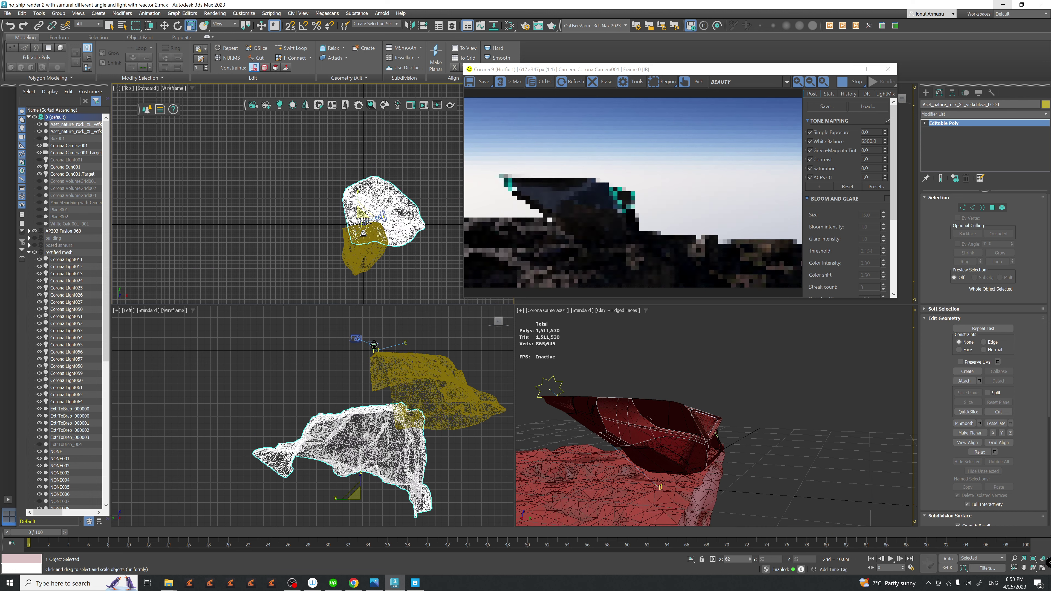
- Raise the scaled-down LOD0 rock from far below to about Z -93 m beneath the ship
{"action": "middle_click_drag", "start_coordinate": [377, 415], "coordinate": [393, 419]}
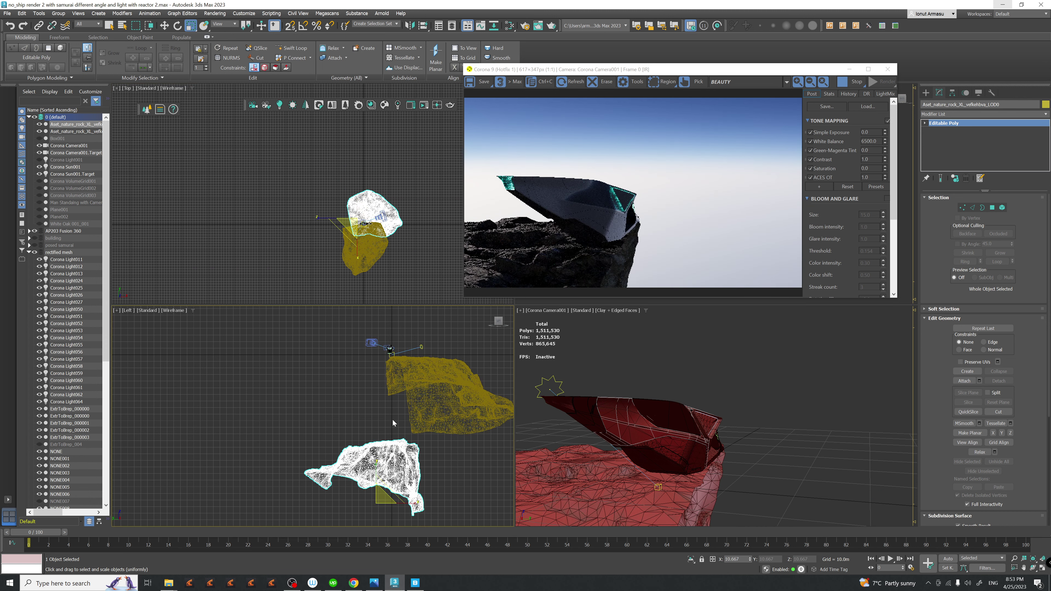
{"action": "key", "text": "w"}
{"action": "left_click_drag", "start_coordinate": [376, 472], "coordinate": [380, 400]}
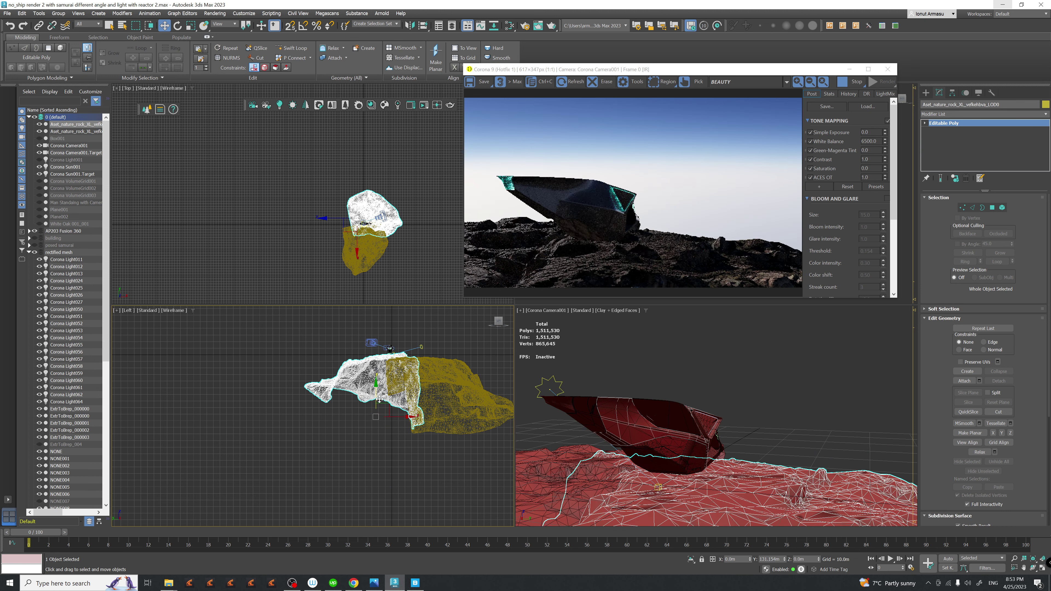
- Scale the LOD0 rock down further and move it to about X -53 m, Y 5 m and Z -61 m
{"action": "scroll", "coordinate": [373, 225], "scroll_direction": "up", "scroll_amount": 8}
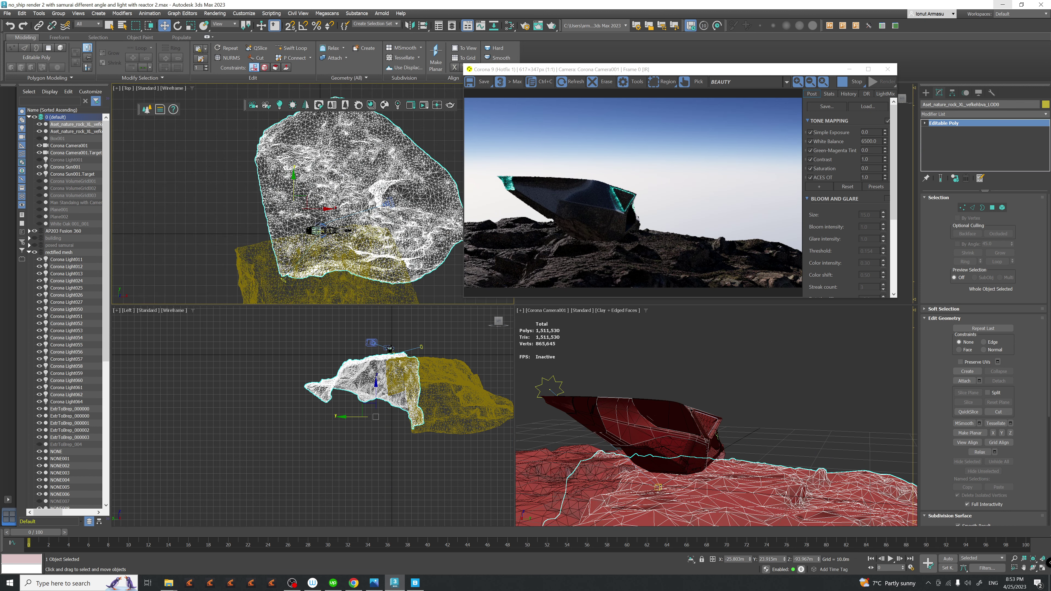
{"action": "key", "text": "r"}
{"action": "left_click_drag", "start_coordinate": [336, 235], "coordinate": [338, 270]}
{"action": "key", "text": "w"}
{"action": "middle_click_drag", "start_coordinate": [394, 389], "coordinate": [398, 399]}
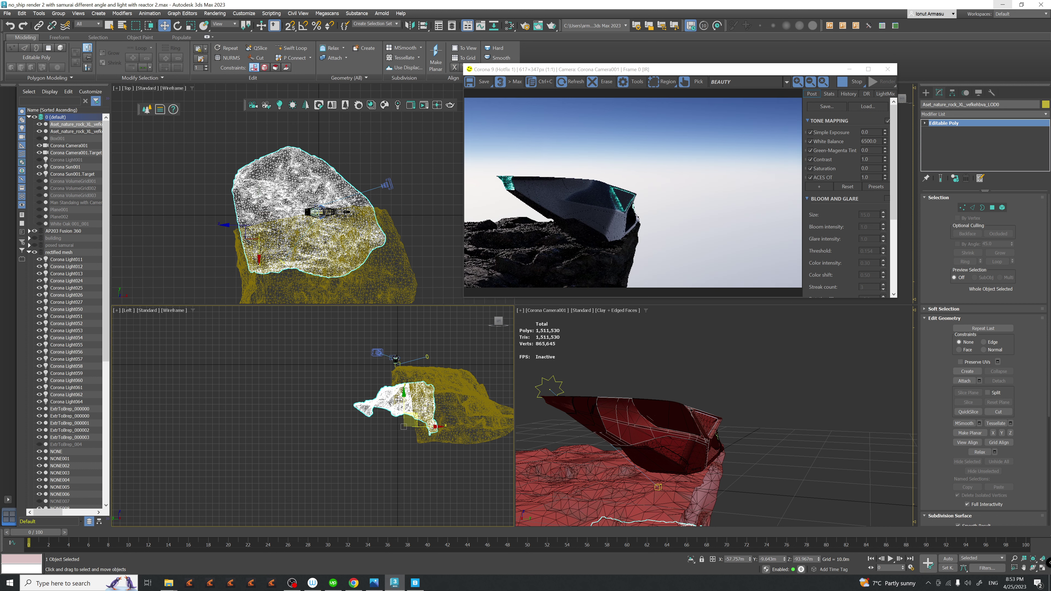
{"action": "left_click_drag", "start_coordinate": [400, 402], "coordinate": [402, 386]}
- Clone the LOD0 rock in the Top view, placing the copy diagonally toward positive X and Y
{"action": "middle_click_drag", "start_coordinate": [402, 386], "coordinate": [403, 400]}
{"action": "middle_click_drag", "start_coordinate": [290, 207], "coordinate": [266, 230]}
{"action": "left_click_drag", "start_coordinate": [244, 240], "coordinate": [304, 201], "text": "shift"}
- Rotate the cloned rock -68.6° about Z and move it to about X -3 m and Y 58 m
{"action": "key", "text": "e"}
{"action": "left_click_drag", "start_coordinate": [312, 235], "coordinate": [279, 257]}
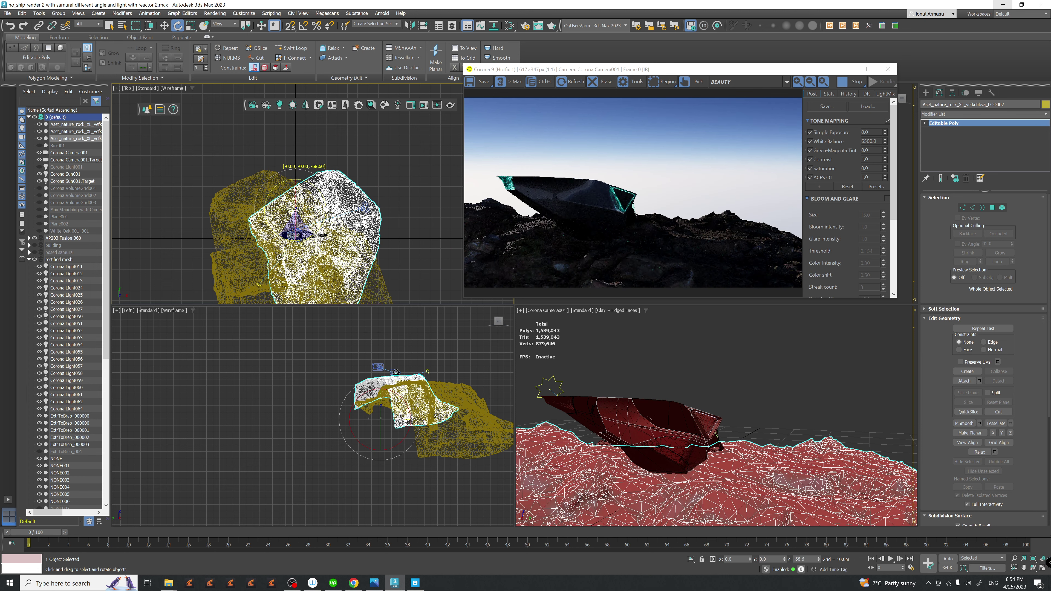
{"action": "key", "text": "w"}
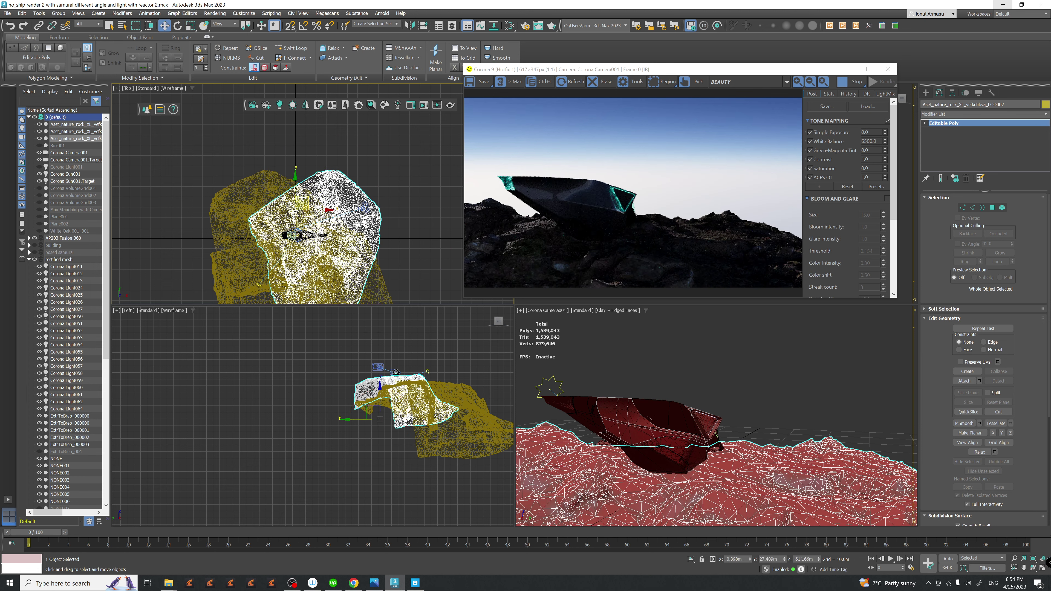
{"action": "mouse_move", "coordinate": [307, 194]}
{"action": "left_mouse_down"}
{"action": "mouse_move", "coordinate": [329, 167]}
{"action": "mouse_move", "coordinate": [302, 162]}
{"action": "left_mouse_up"}
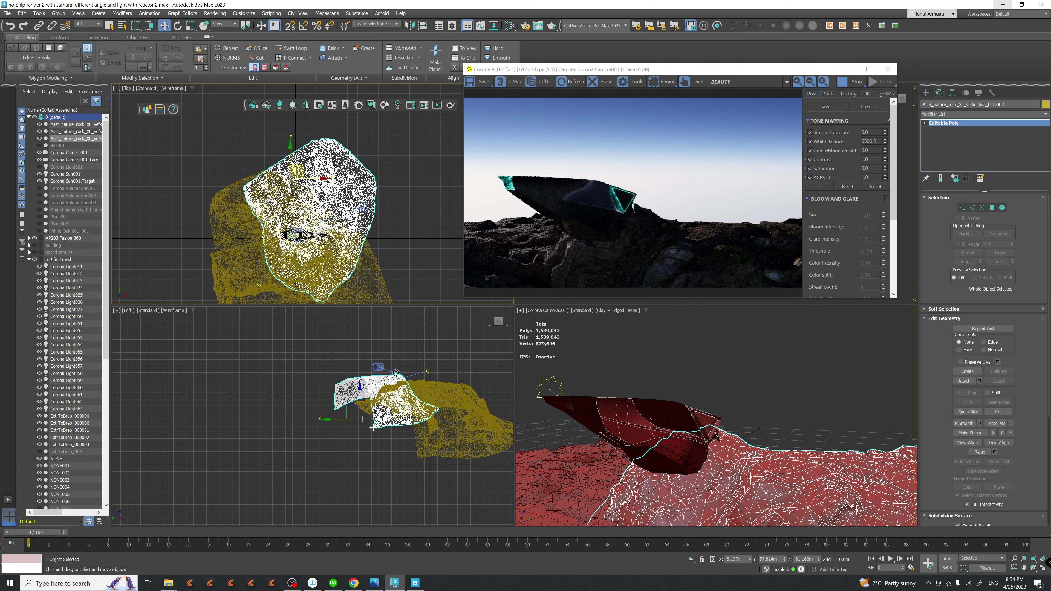
- Tilt the cloned LOD002 rock slightly in the Left view to lower its surface under the ship
{"action": "middle_click_drag", "start_coordinate": [415, 402], "coordinate": [400, 415]}
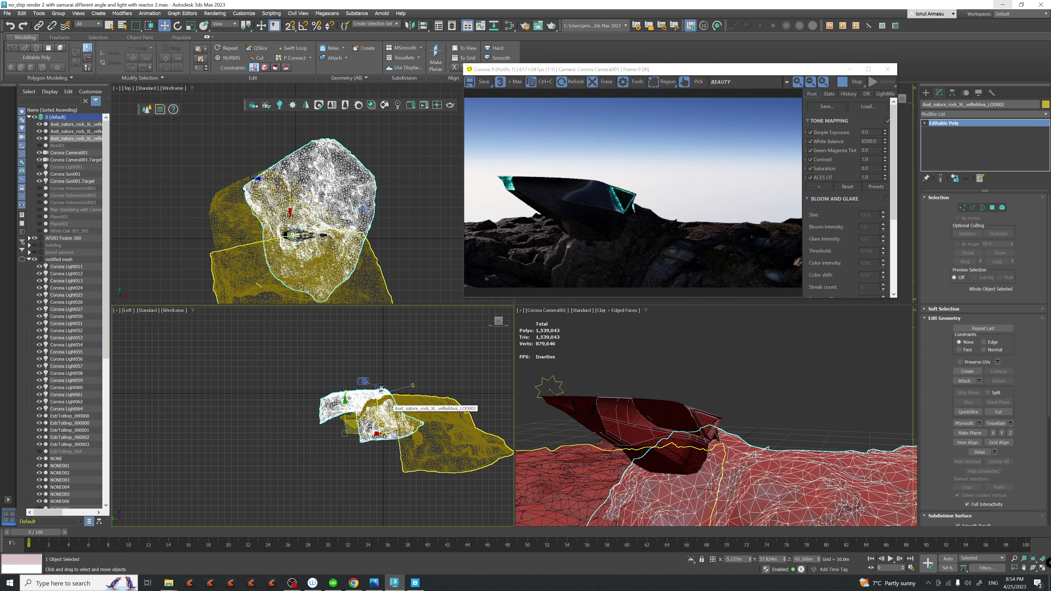
{"action": "scroll", "coordinate": [389, 408], "scroll_direction": "up", "scroll_amount": 4}
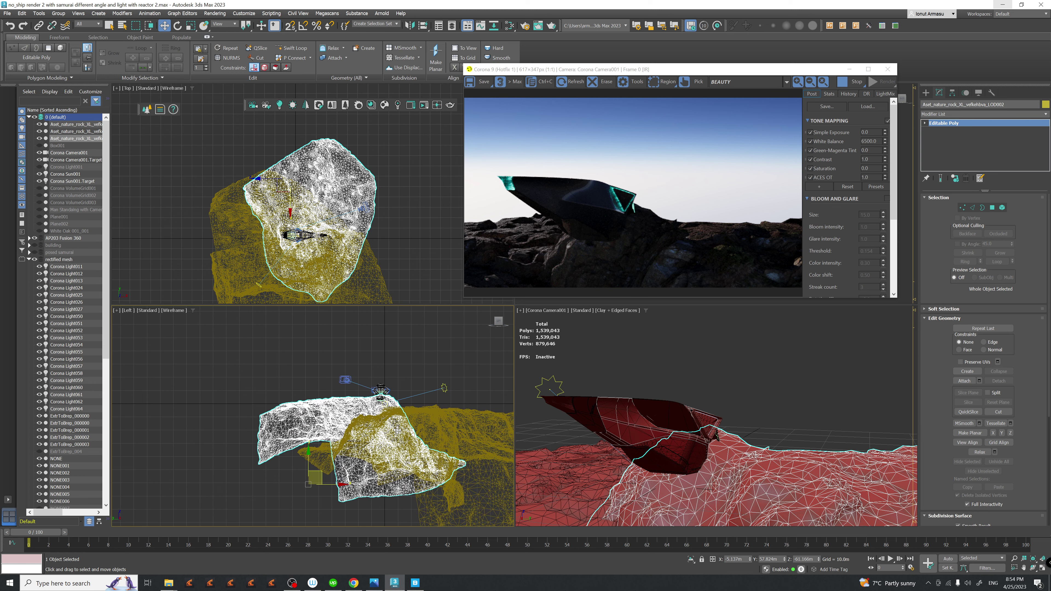
{"action": "key", "text": "e"}
{"action": "left_click_drag", "start_coordinate": [323, 461], "coordinate": [325, 456]}
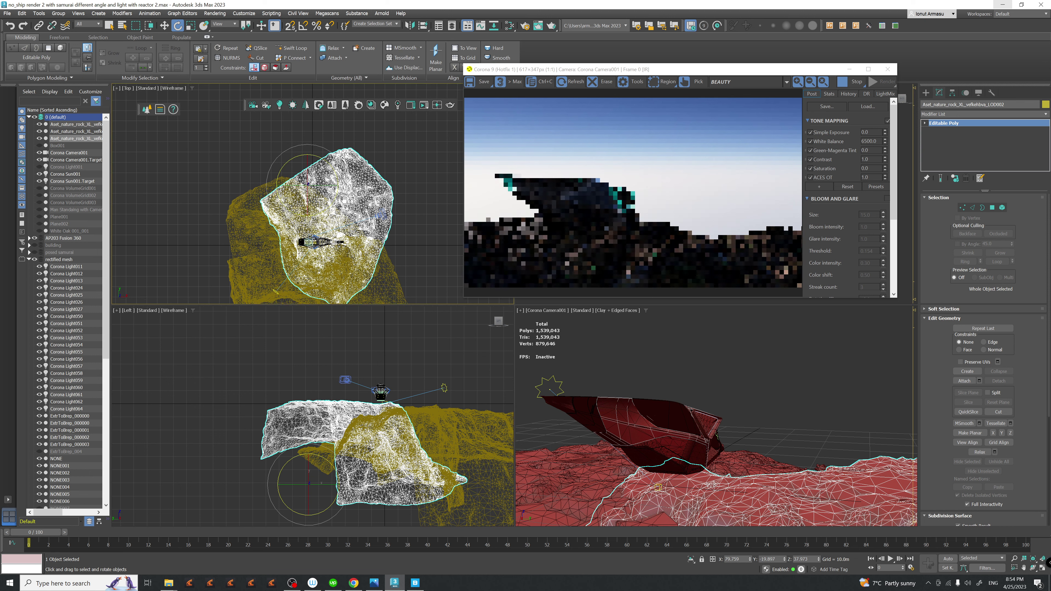
- Turn the LOD002 rock in plan to a different side and move it to about X -37 m and Y 33 m
{"action": "left_click_drag", "start_coordinate": [324, 158], "coordinate": [401, 383]}
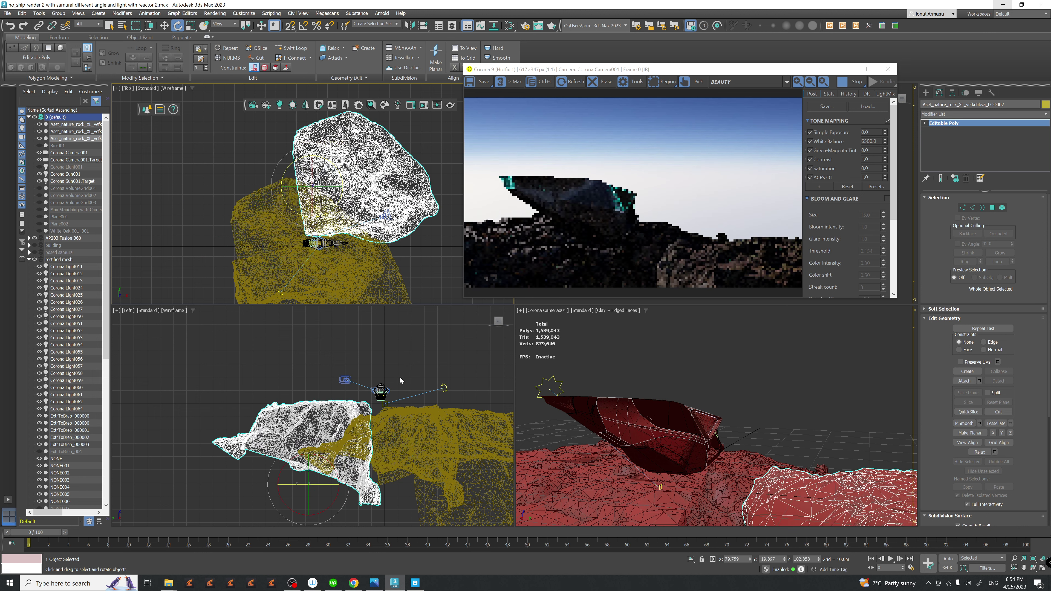
{"action": "key", "text": "w"}
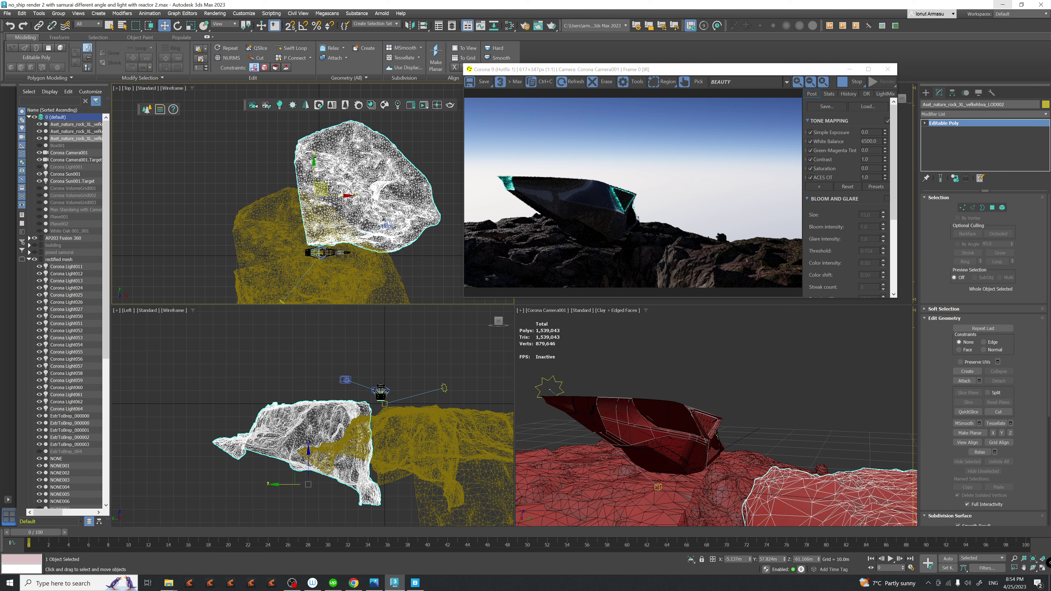
{"action": "left_click_drag", "start_coordinate": [327, 182], "coordinate": [305, 206]}
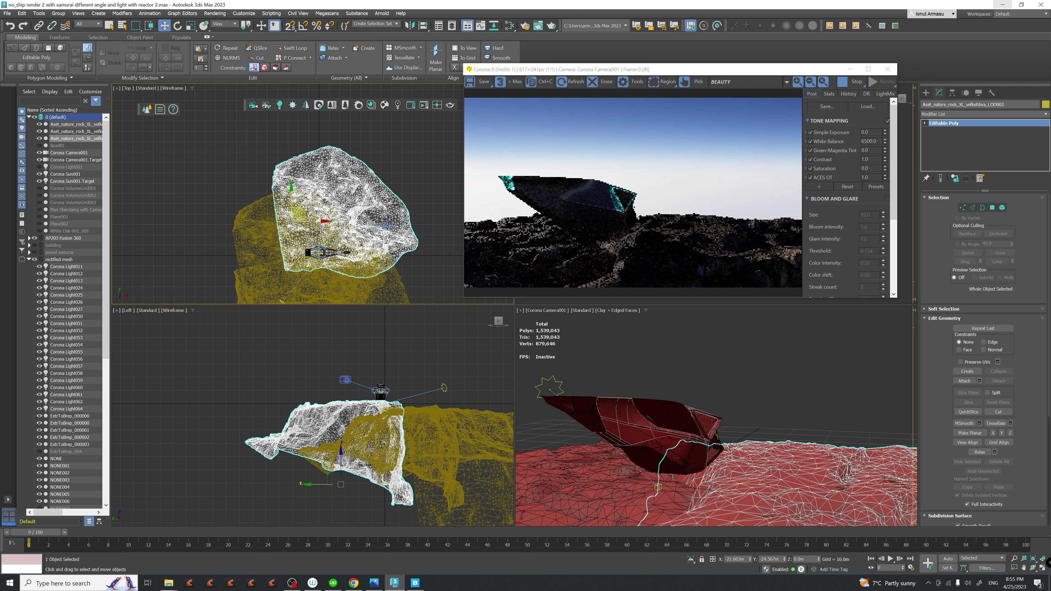
- Lower the LOD002 rock by about 2.6 m to about Z -64 m
{"action": "middle_click_drag", "start_coordinate": [401, 444], "coordinate": [389, 432]}
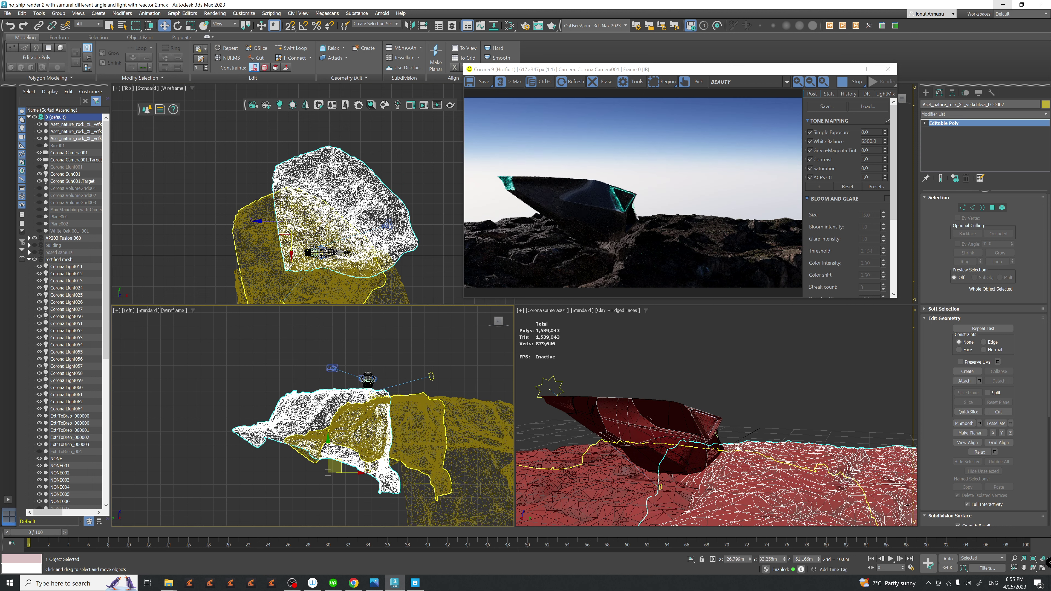
{"action": "left_click_drag", "start_coordinate": [331, 447], "coordinate": [331, 450]}
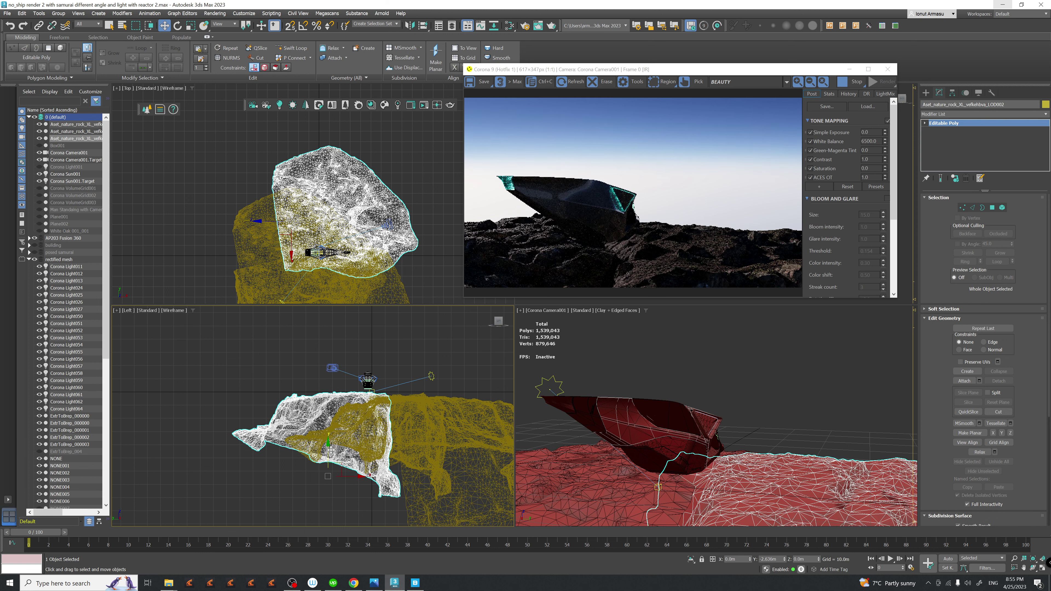
{"action": "scroll", "coordinate": [332, 242], "scroll_direction": "up", "scroll_amount": 8}
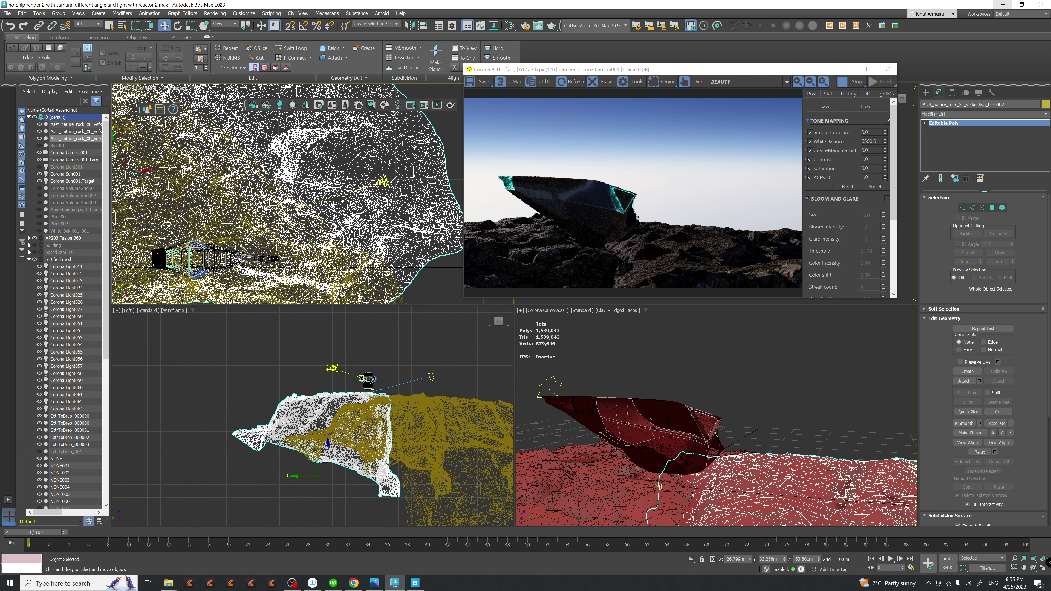
{"action": "scroll", "coordinate": [364, 195], "scroll_direction": "down", "scroll_amount": 6}
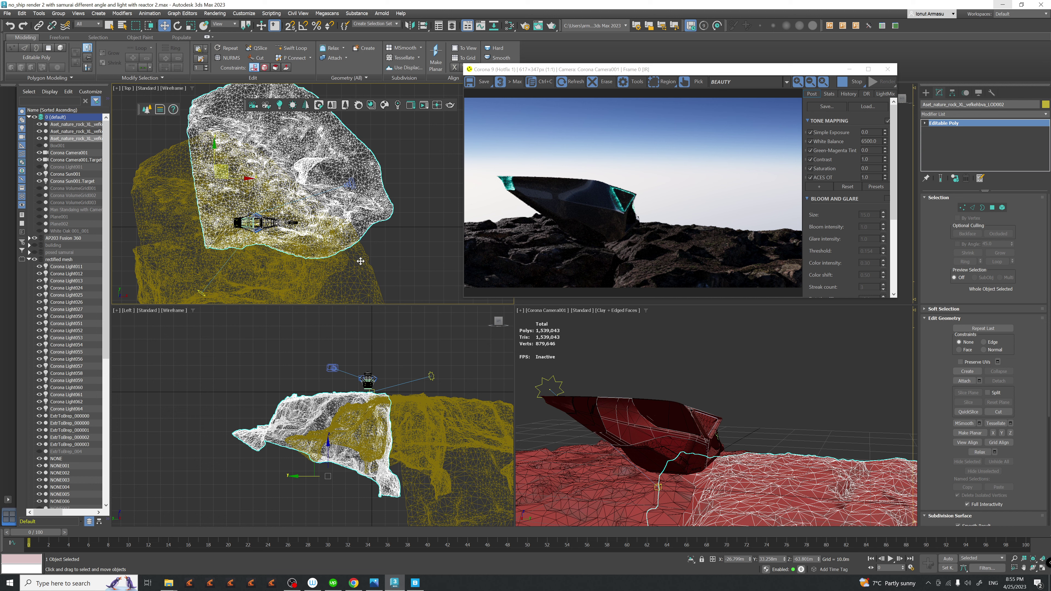
- Clone the LOD002 rock as an instance named LOD003, place it at about X 15 m and Y -24 m, and raise it slightly
{"action": "mouse_move", "coordinate": [360, 261]}
{"action": "left_mouse_down", "text": "shift"}
{"action": "mouse_move", "coordinate": [455, 290]}
{"action": "mouse_move", "coordinate": [331, 280]}
{"action": "mouse_move", "coordinate": [292, 268]}
{"action": "mouse_move", "coordinate": [285, 248]}
{"action": "left_mouse_up", "text": "shift"}
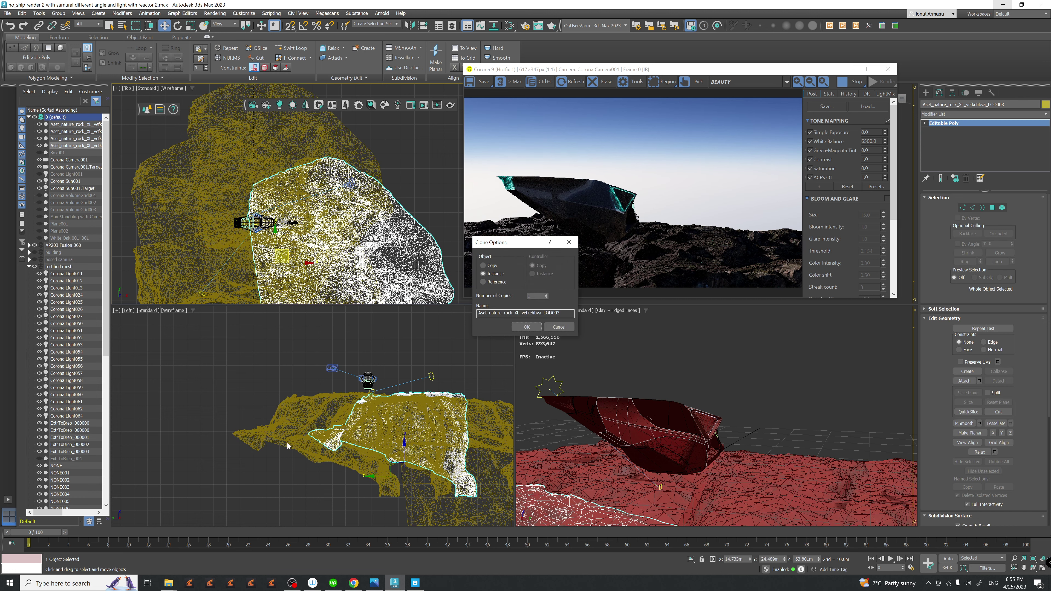
{"action": "left_click", "coordinate": [514, 330]}
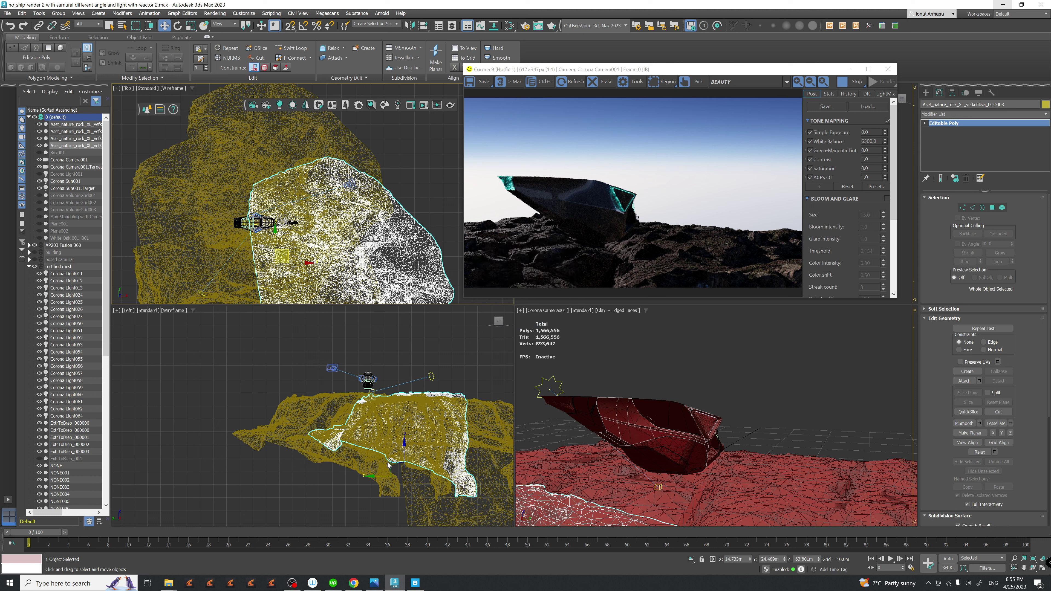
{"action": "middle_click_drag", "start_coordinate": [404, 442], "coordinate": [407, 437]}
{"action": "left_click_drag", "start_coordinate": [407, 439], "coordinate": [408, 431]}
{"action": "scroll", "coordinate": [336, 221], "scroll_direction": "down", "scroll_amount": 3}
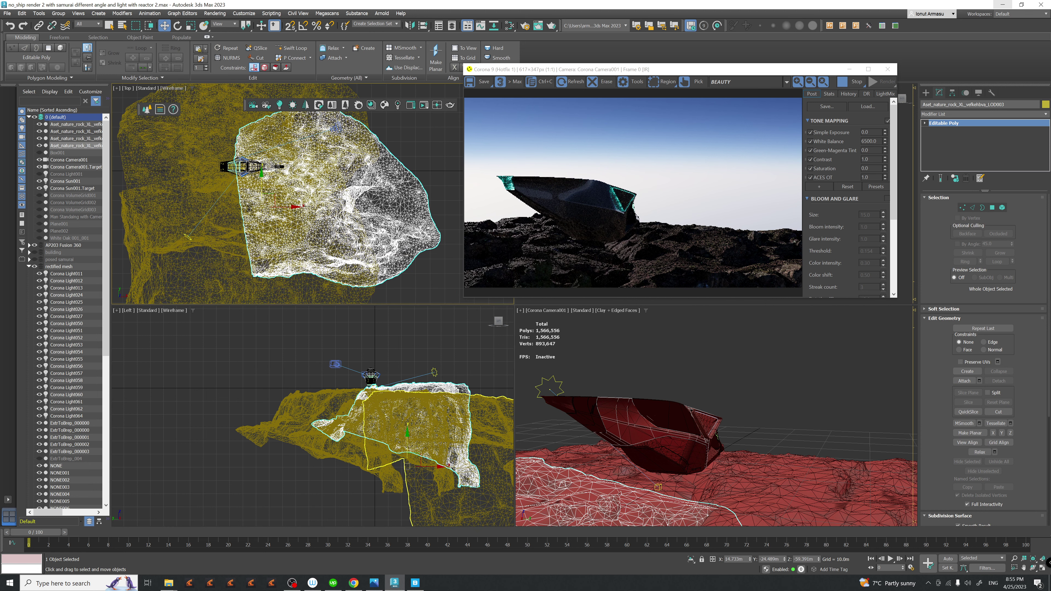
- Rotate the LOD003 rock in plan and move it under the ship to about X 16 m and Y -7 m
{"action": "middle_click_drag", "start_coordinate": [346, 194], "coordinate": [317, 220]}
{"action": "key", "text": "e"}
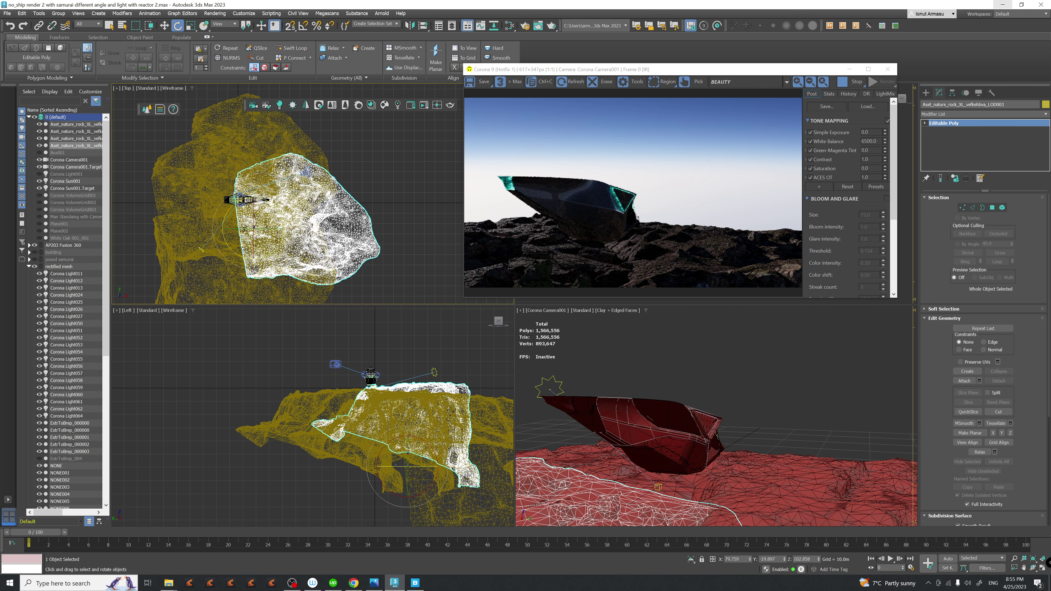
{"action": "left_click_drag", "start_coordinate": [274, 251], "coordinate": [299, 232]}
{"action": "key", "text": "w"}
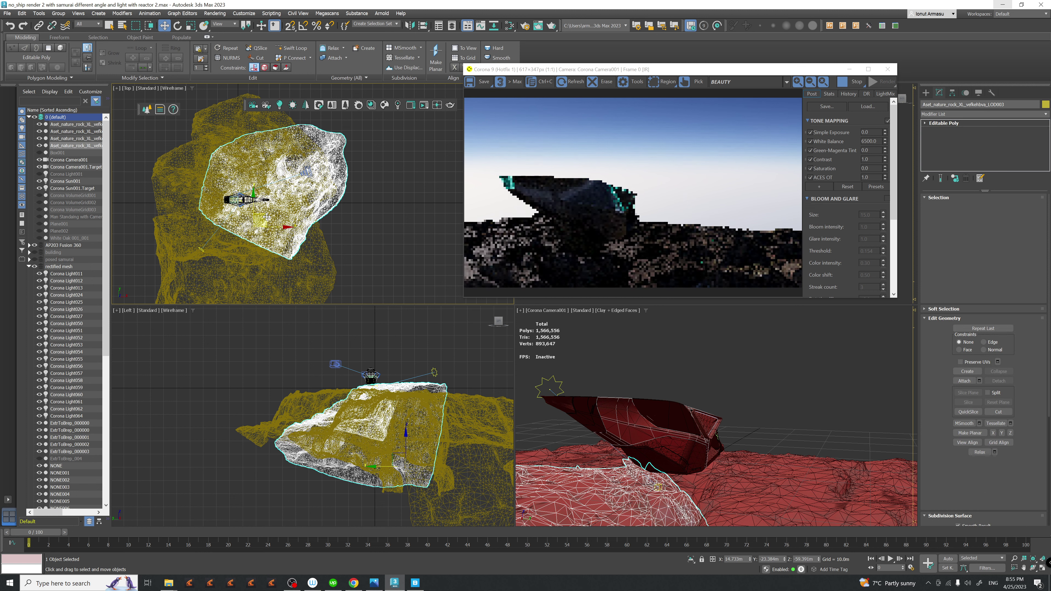
{"action": "mouse_move", "coordinate": [263, 217]}
{"action": "left_mouse_down"}
{"action": "mouse_move", "coordinate": [289, 233]}
{"action": "mouse_move", "coordinate": [267, 238]}
{"action": "mouse_move", "coordinate": [294, 237]}
{"action": "mouse_move", "coordinate": [253, 213]}
{"action": "mouse_move", "coordinate": [268, 200]}
{"action": "left_mouse_up"}
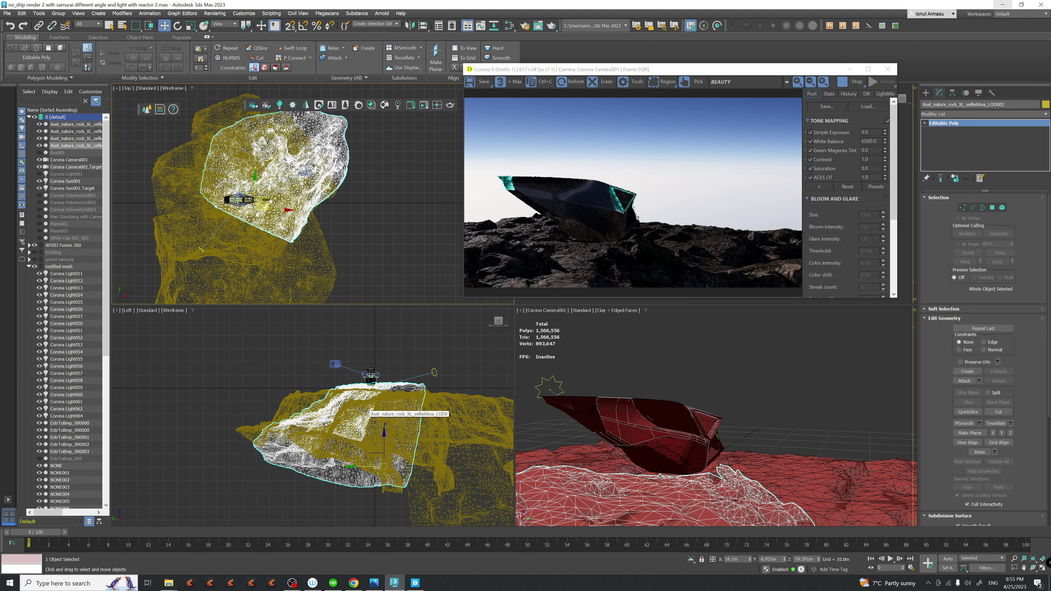
{"action": "middle_click_drag", "start_coordinate": [274, 185], "coordinate": [284, 187]}
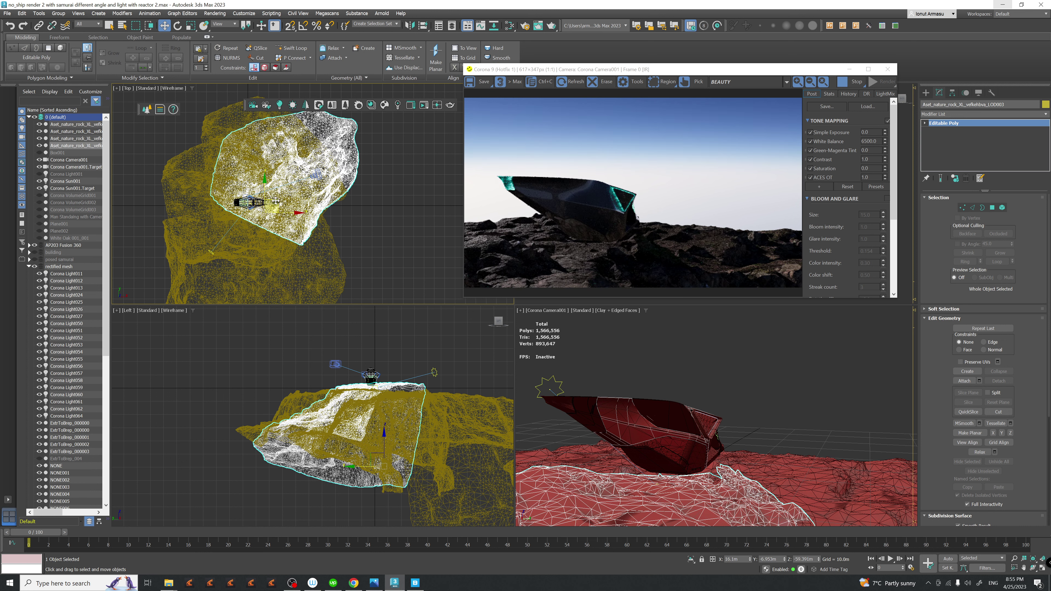
- Clone the LOD003 rock as LOD004 and raise the clone to about Z -58 m
{"action": "left_click_drag", "start_coordinate": [284, 201], "coordinate": [310, 232], "text": "shift"}
{"action": "left_click", "coordinate": [527, 329]}
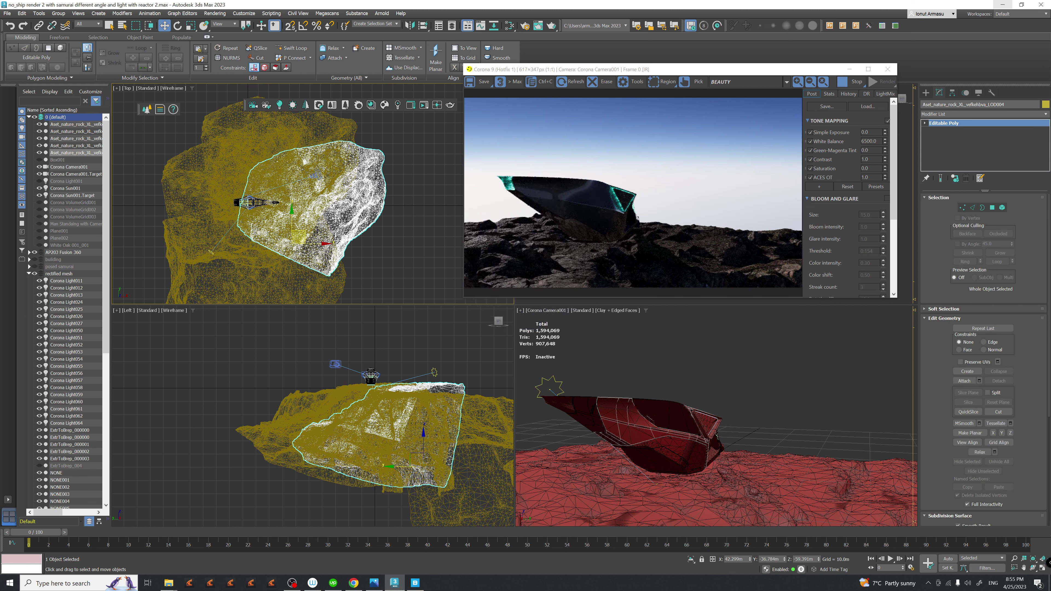
{"action": "middle_click_drag", "start_coordinate": [336, 219], "coordinate": [339, 222]}
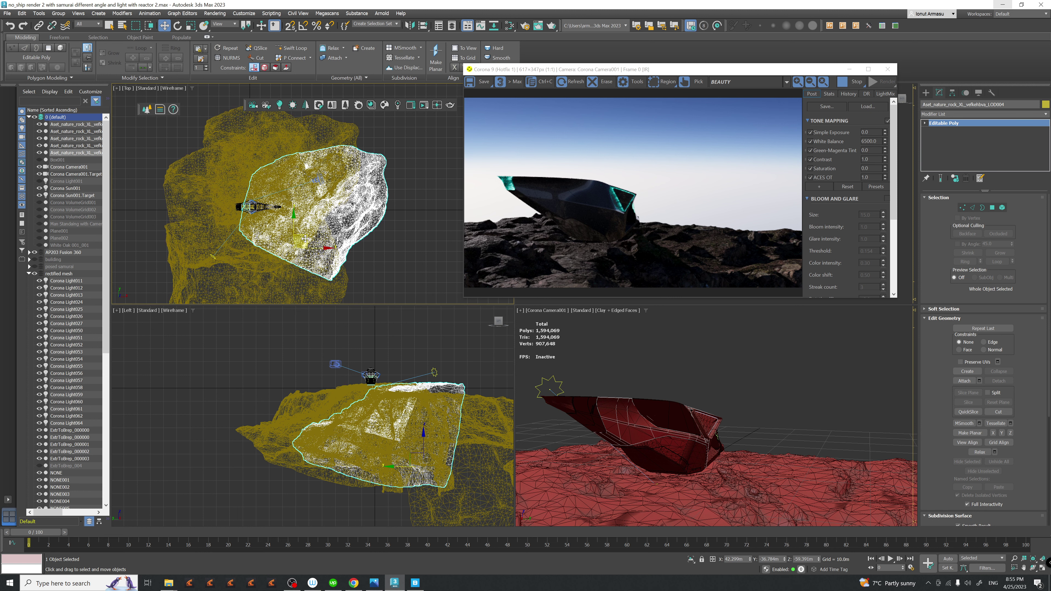
{"action": "left_click_drag", "start_coordinate": [305, 237], "coordinate": [314, 240]}
{"action": "middle_click_drag", "start_coordinate": [421, 442], "coordinate": [415, 447]}
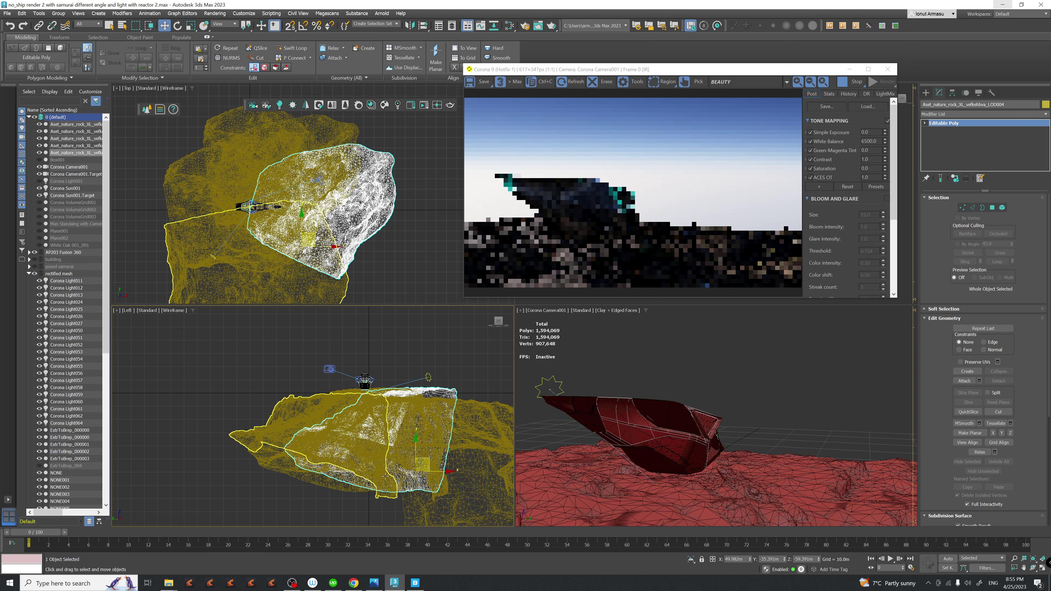
{"action": "mouse_move", "coordinate": [415, 447]}
{"action": "left_mouse_down"}
{"action": "mouse_move", "coordinate": [415, 423]}
{"action": "mouse_move", "coordinate": [415, 444]}
{"action": "left_mouse_up"}
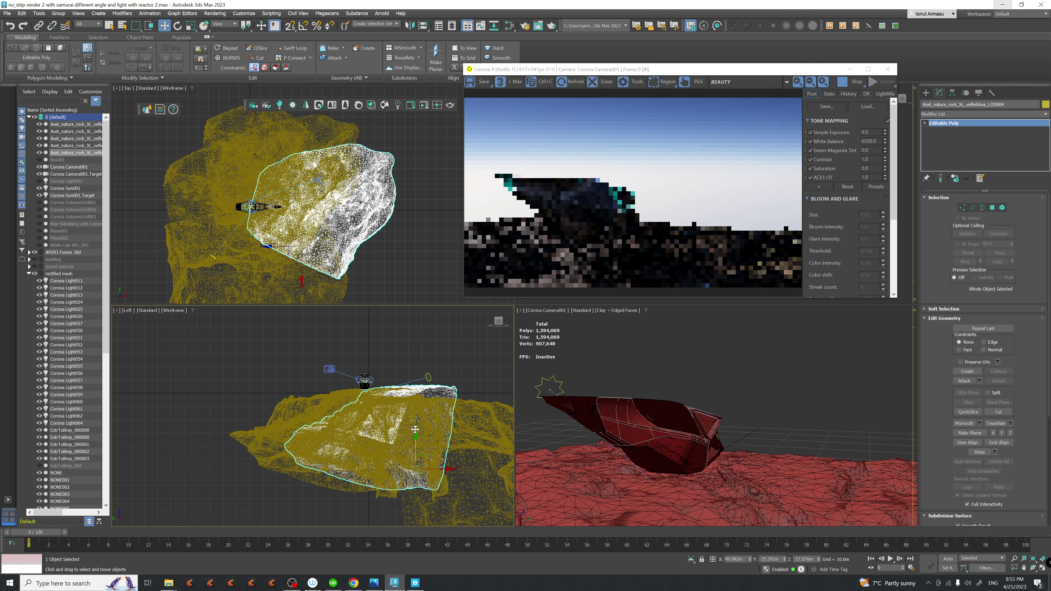
- Move the LOD004 rock to about X 6 m and Y 19 m and lower it by about 3.7 m to about Z -61 m
{"action": "middle_click_drag", "start_coordinate": [351, 217], "coordinate": [365, 227]}
{"action": "left_click_drag", "start_coordinate": [330, 248], "coordinate": [283, 193]}
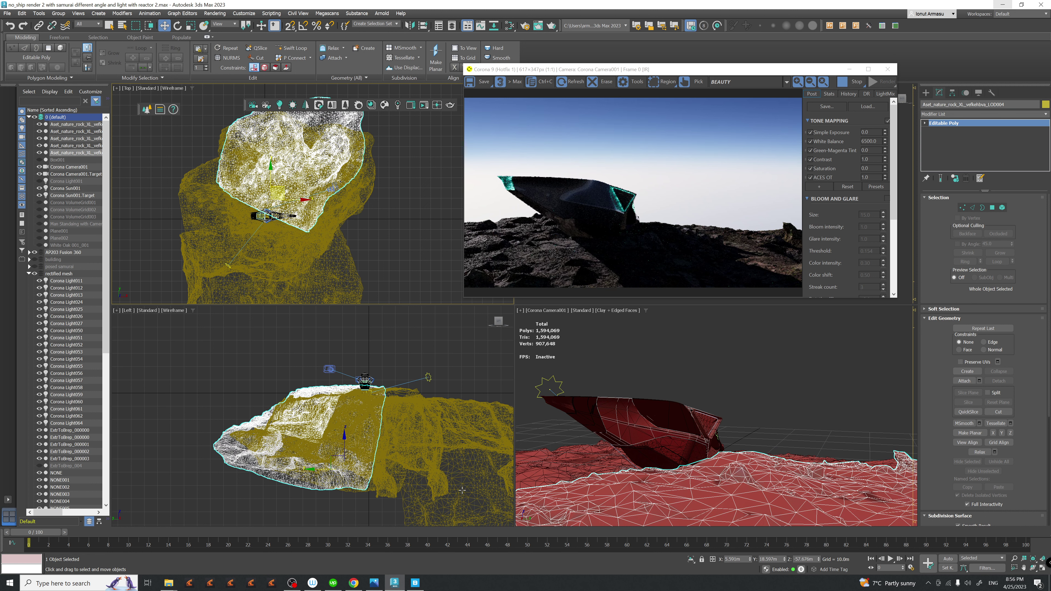
{"action": "middle_click_drag", "start_coordinate": [394, 474], "coordinate": [390, 485]}
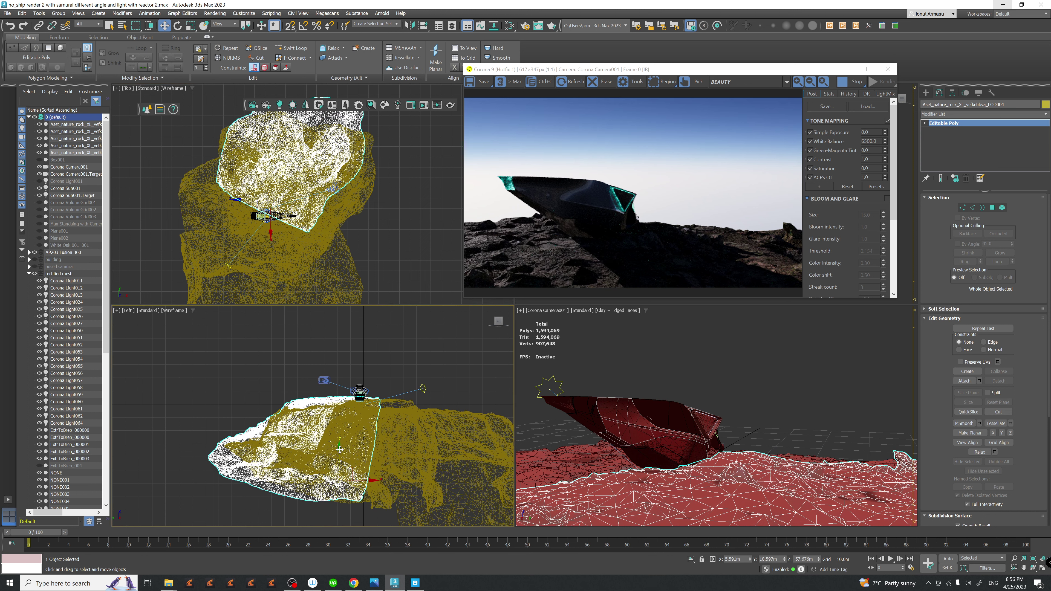
{"action": "left_click_drag", "start_coordinate": [342, 452], "coordinate": [342, 454]}
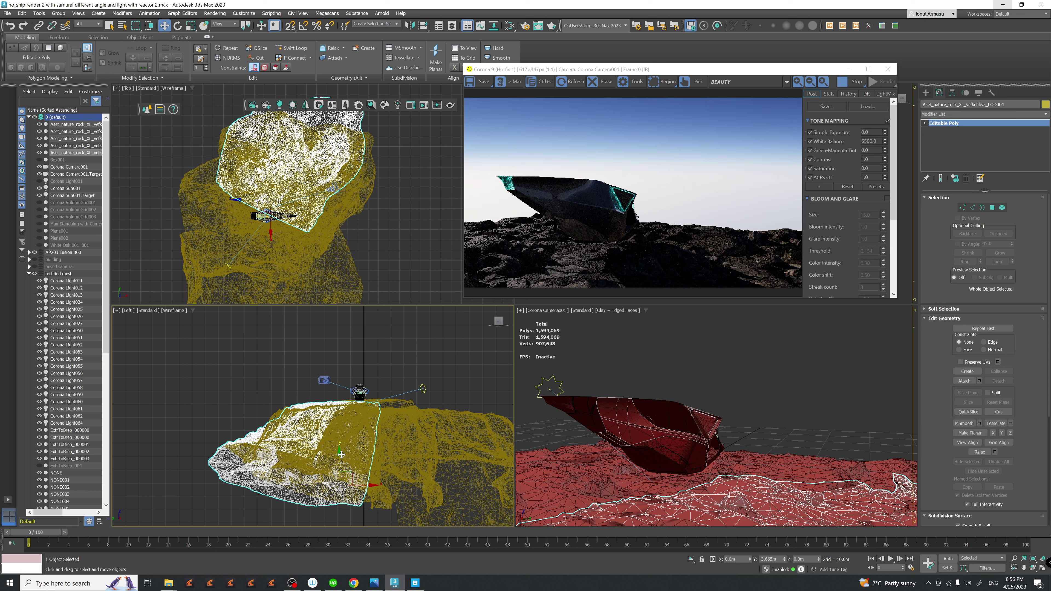
{"action": "scroll", "coordinate": [352, 391], "scroll_direction": "up", "scroll_amount": 12}
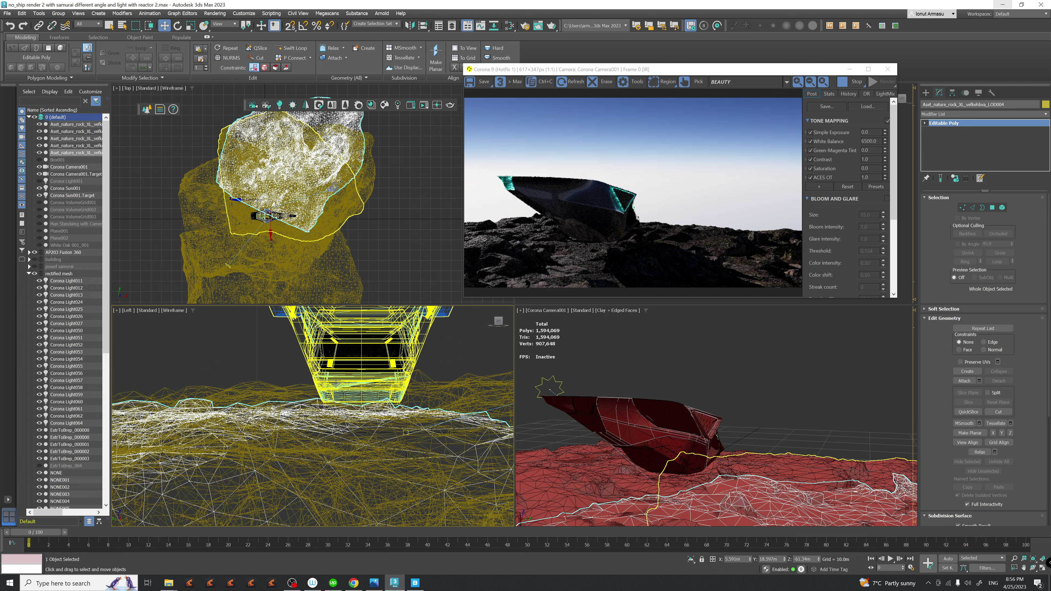
{"action": "scroll", "coordinate": [342, 388], "scroll_direction": "down", "scroll_amount": 12}
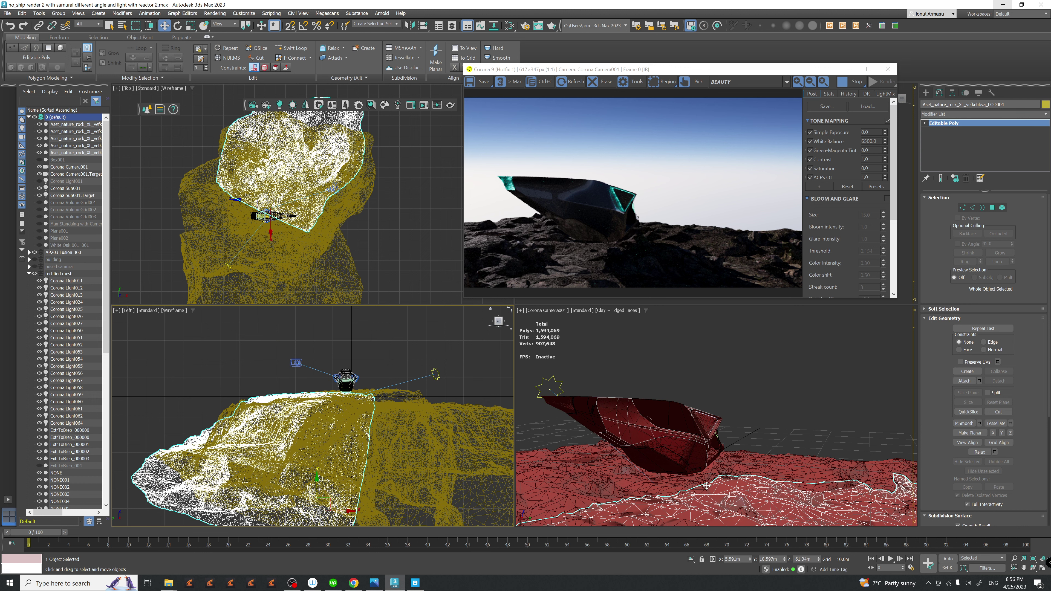
- Reframe the camera view on the ship, raising the camera target by about 1.3 m
{"action": "middle_click_drag", "start_coordinate": [707, 486], "coordinate": [729, 496]}
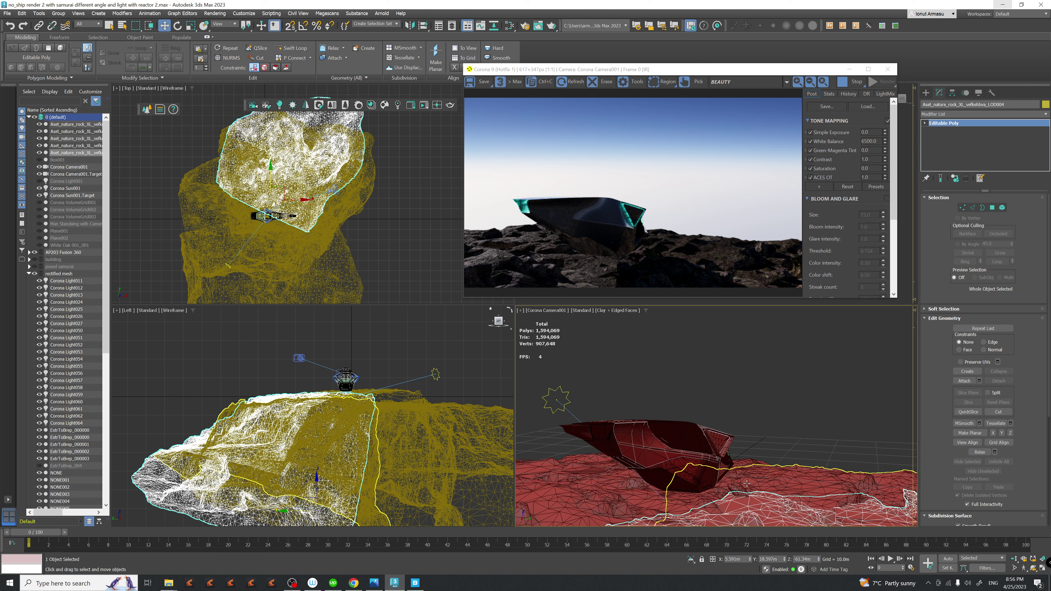
{"action": "mouse_move", "coordinate": [704, 480]}
{"action": "middle_mouse_down"}
{"action": "mouse_move", "coordinate": [681, 445]}
{"action": "mouse_move", "coordinate": [694, 472]}
{"action": "middle_mouse_up"}
{"action": "left_click", "coordinate": [338, 445]}
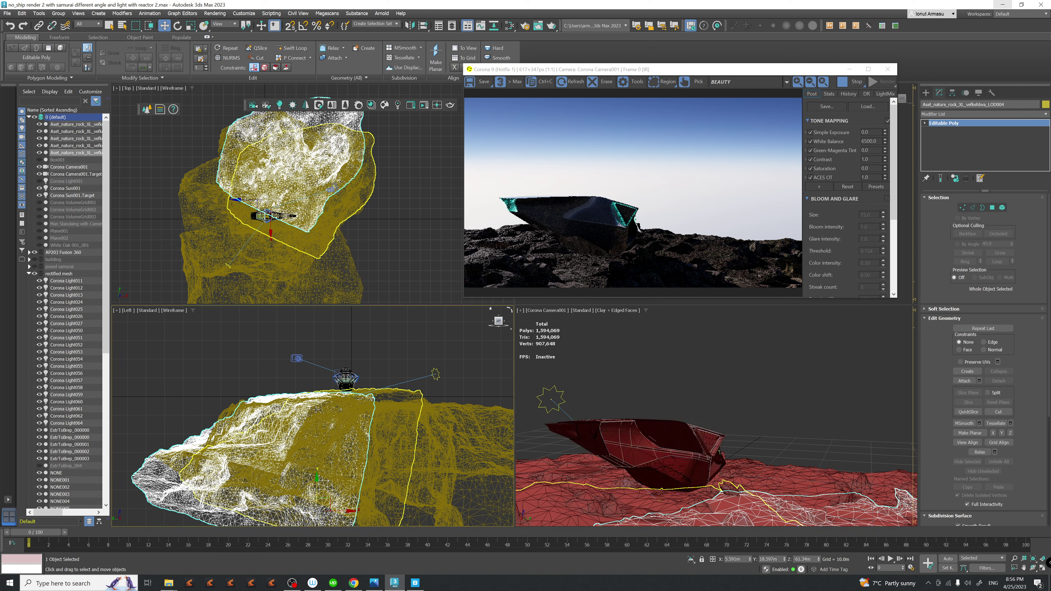
{"action": "left_click", "coordinate": [339, 371]}
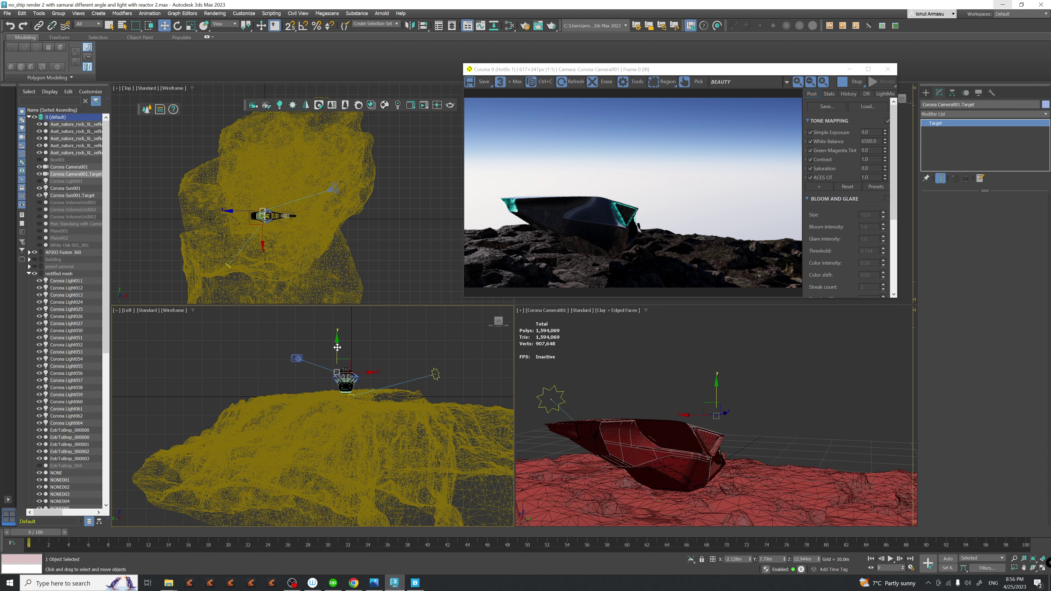
{"action": "left_click_drag", "start_coordinate": [337, 352], "coordinate": [340, 344]}
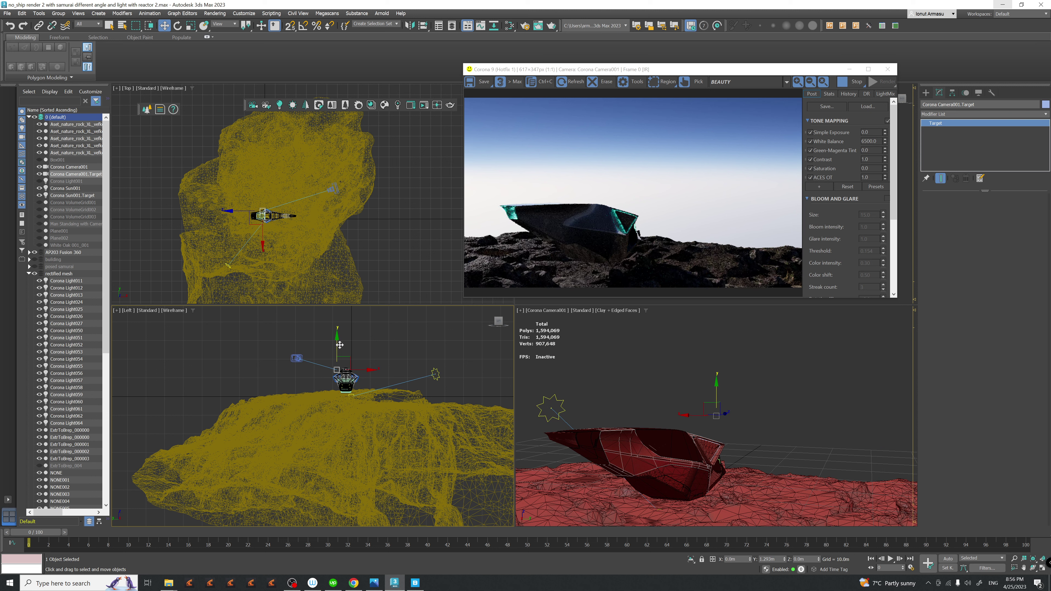
{"action": "mouse_move", "coordinate": [708, 494]}
{"action": "middle_mouse_down"}
{"action": "mouse_move", "coordinate": [747, 488]}
{"action": "mouse_move", "coordinate": [717, 476]}
{"action": "middle_mouse_up"}
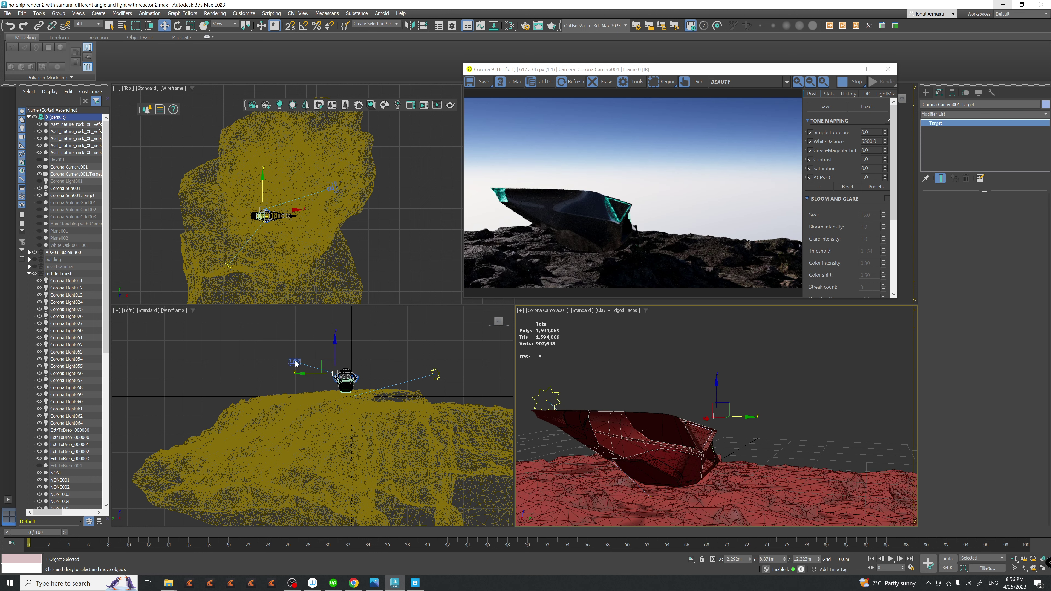
- Review the misty spaceship reference image in the photo viewer, and unhide Box001 in the 3ds Max scene
{"action": "left_click", "coordinate": [374, 583]}
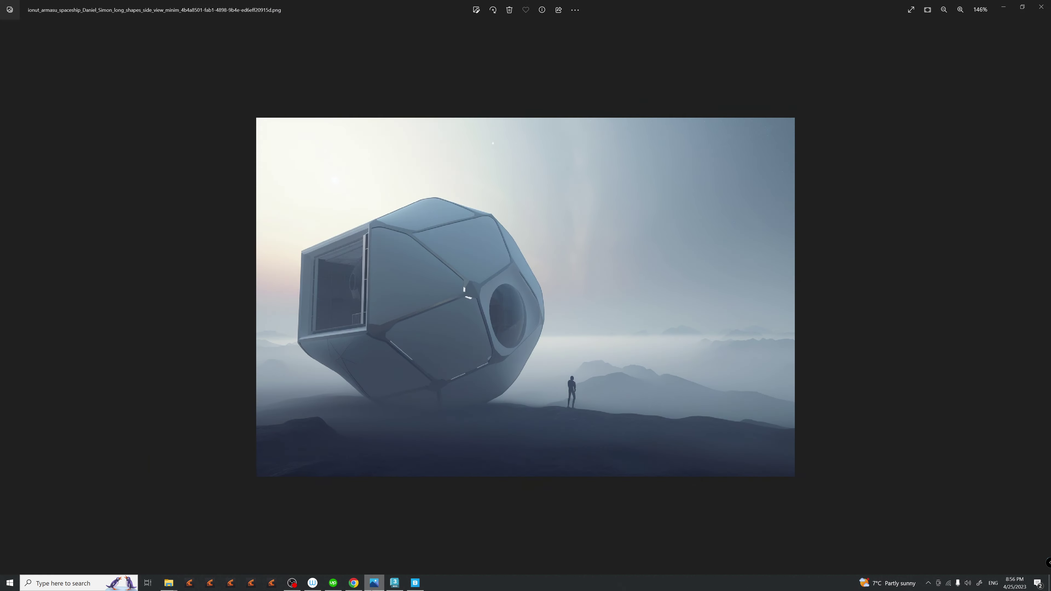
{"action": "key", "text": "alt+Tab"}
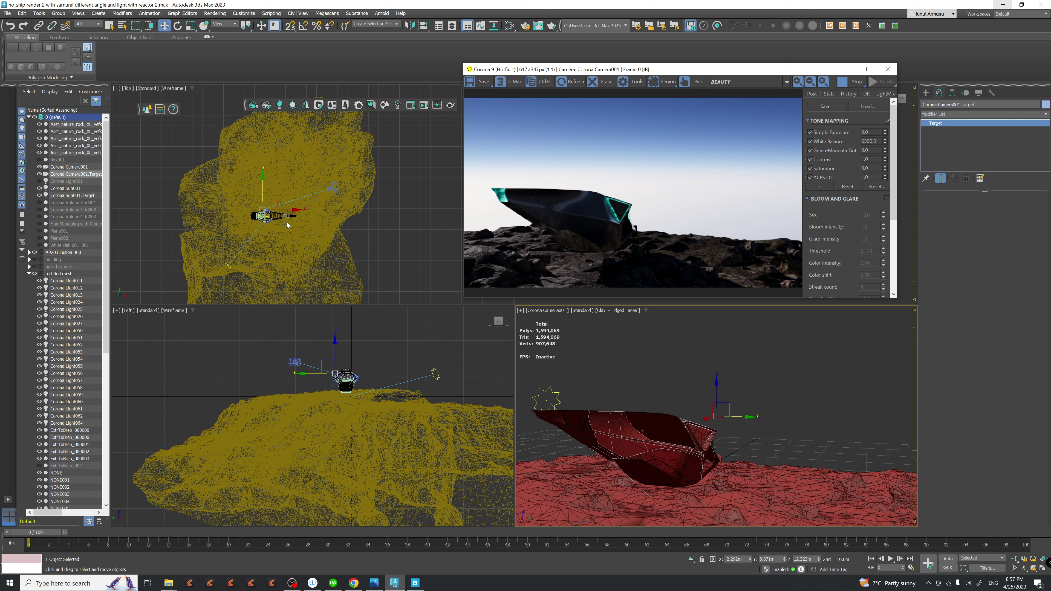
{"action": "left_click", "coordinate": [39, 163]}
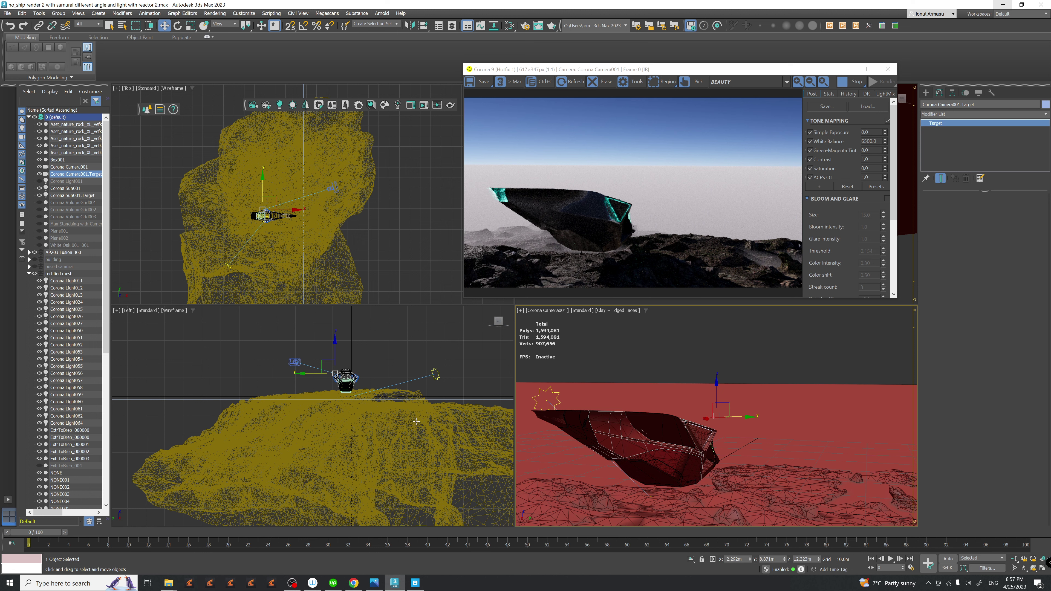
- Raise Box001 slightly to about Z -139 m so it covers more of the rock base
{"action": "scroll", "coordinate": [308, 429], "scroll_direction": "down", "scroll_amount": 10}
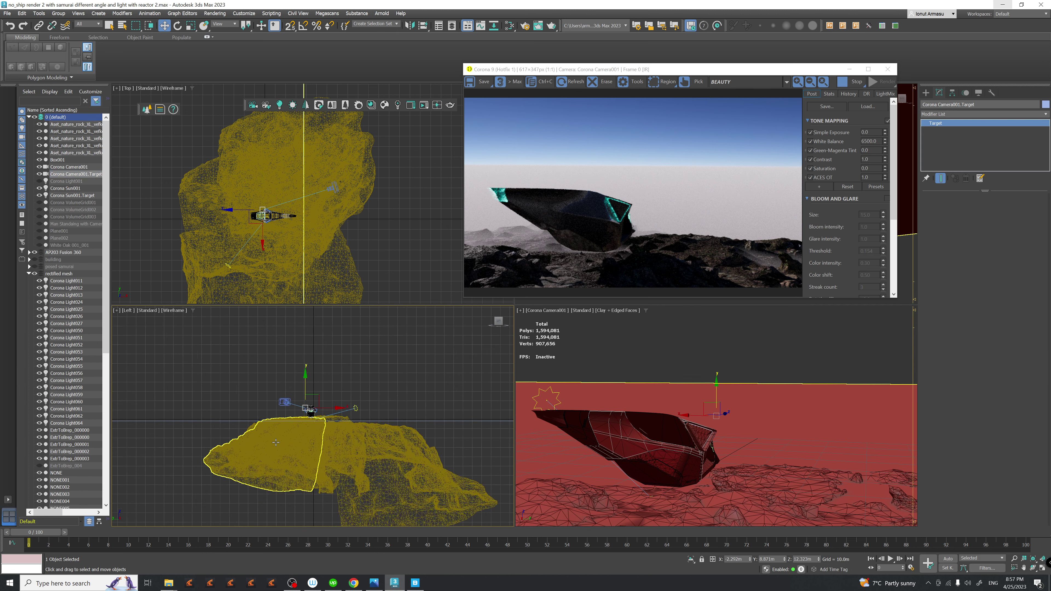
{"action": "left_click", "coordinate": [221, 437]}
{"action": "scroll", "coordinate": [302, 417], "scroll_direction": "up", "scroll_amount": 8}
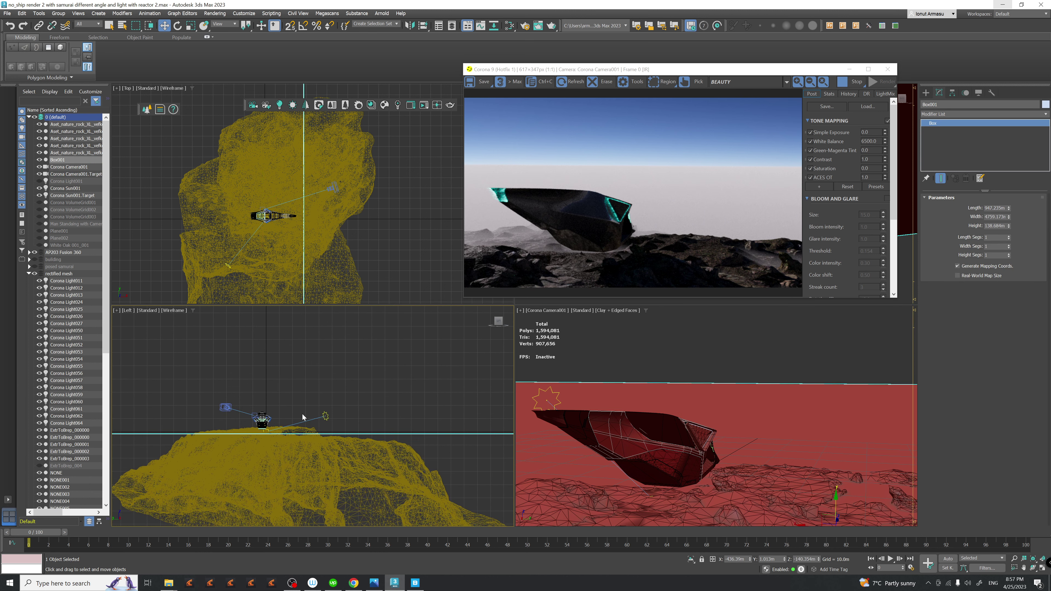
{"action": "scroll", "coordinate": [406, 372], "scroll_direction": "down", "scroll_amount": 5}
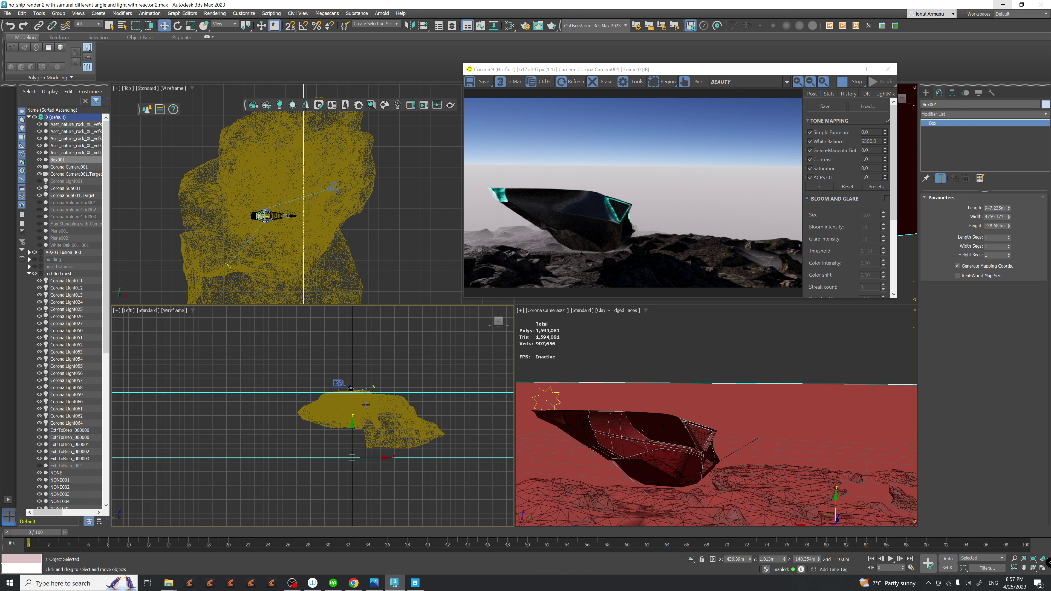
{"action": "left_click_drag", "start_coordinate": [353, 430], "coordinate": [386, 412]}
{"action": "scroll", "coordinate": [374, 396], "scroll_direction": "up", "scroll_amount": 6}
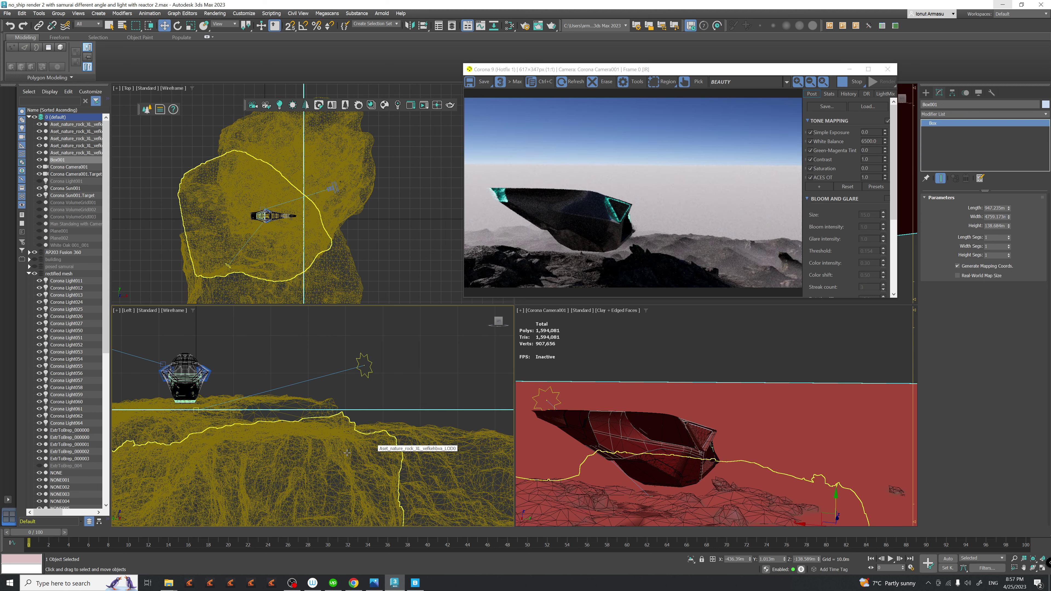
- Rotate the LOD003 rock by about 82.5° around Z in the Top view
{"action": "left_click", "coordinate": [722, 485]}
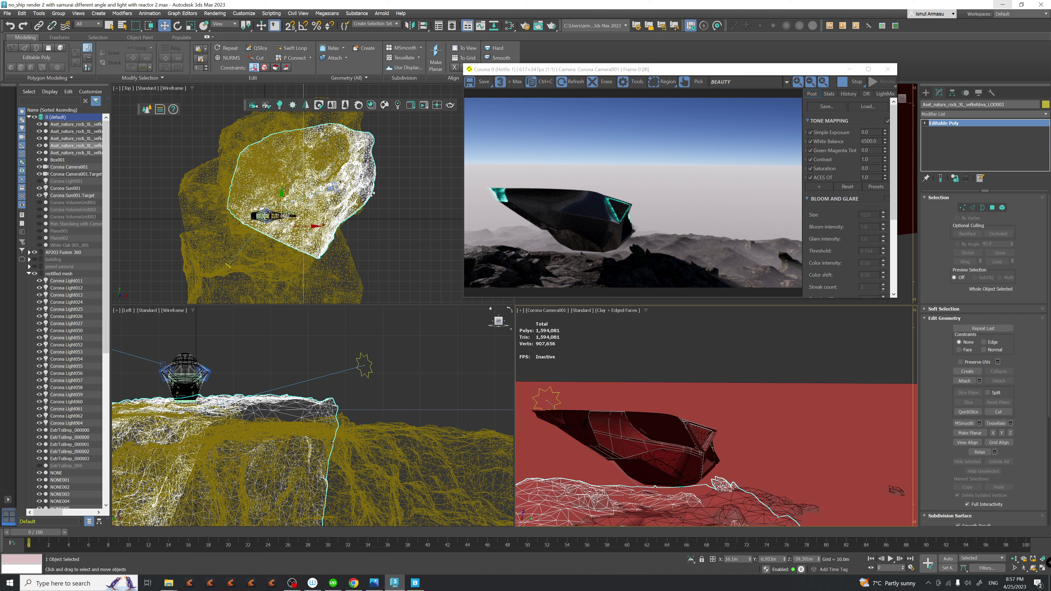
{"action": "middle_click_drag", "start_coordinate": [303, 265], "coordinate": [326, 263]}
{"action": "key", "text": "e"}
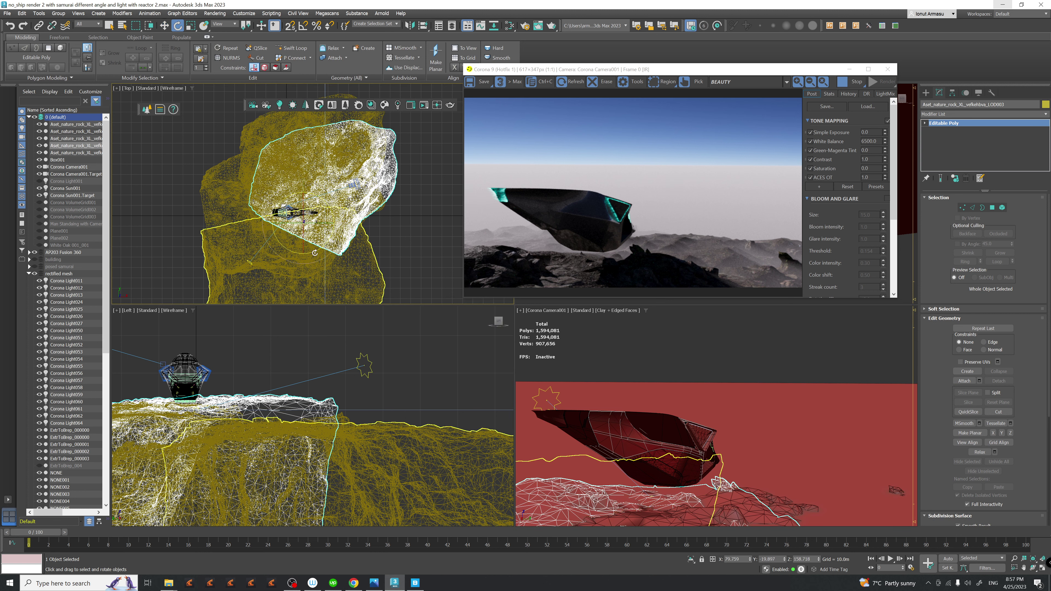
{"action": "left_click_drag", "start_coordinate": [326, 262], "coordinate": [354, 231]}
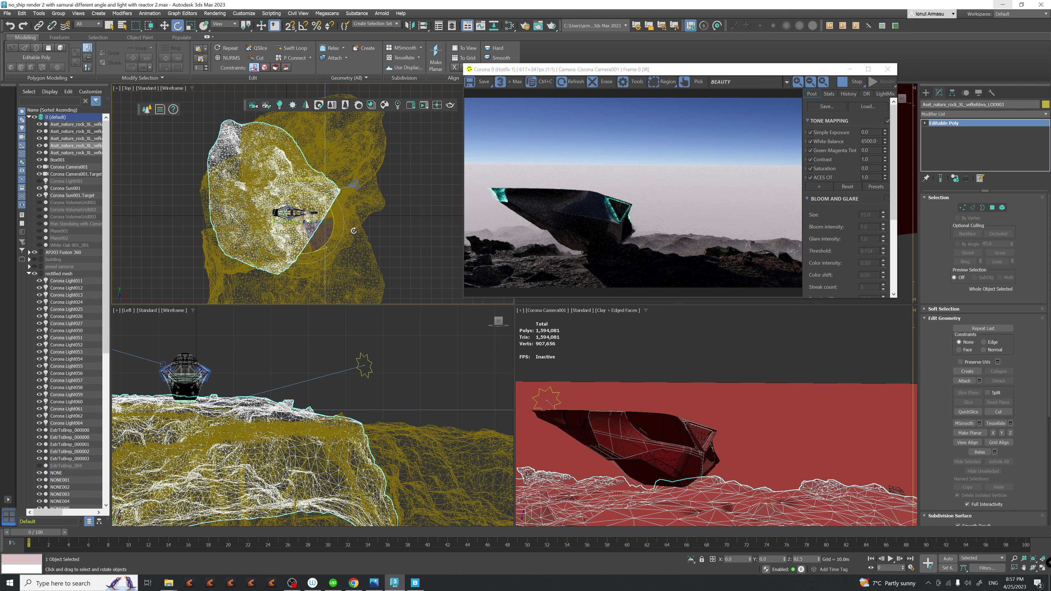
{"action": "left_click_drag", "start_coordinate": [354, 231], "coordinate": [354, 231]}
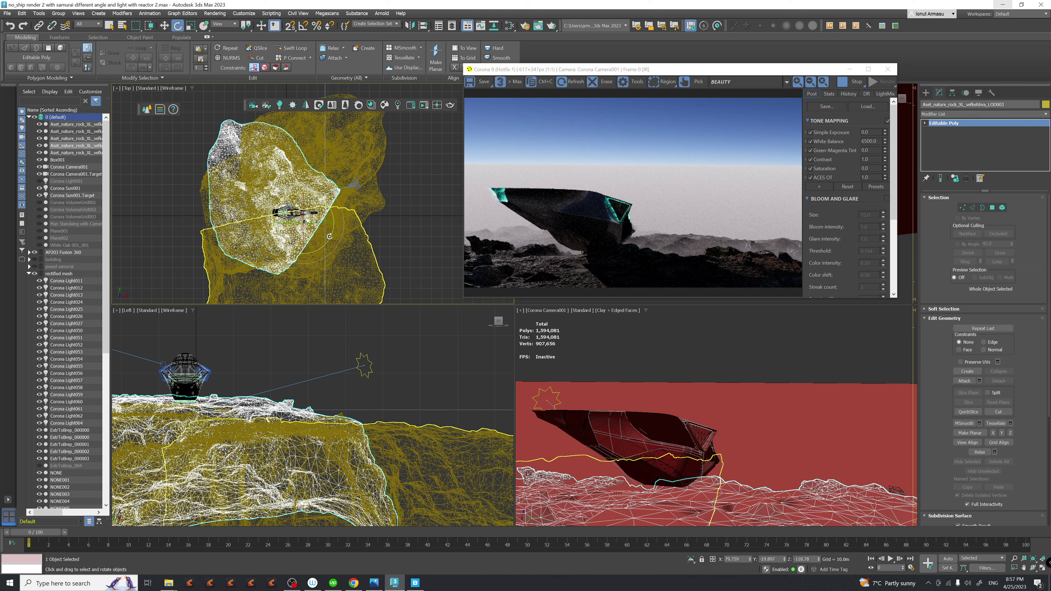
- Shift the LOD003 rock about 12 m along negative X to about X 4 m
{"action": "middle_click_drag", "start_coordinate": [331, 225], "coordinate": [340, 223]}
{"action": "key", "text": "w"}
{"action": "mouse_move", "coordinate": [340, 223]}
{"action": "left_mouse_down"}
{"action": "mouse_move", "coordinate": [317, 211]}
{"action": "mouse_move", "coordinate": [328, 208]}
{"action": "left_mouse_up"}
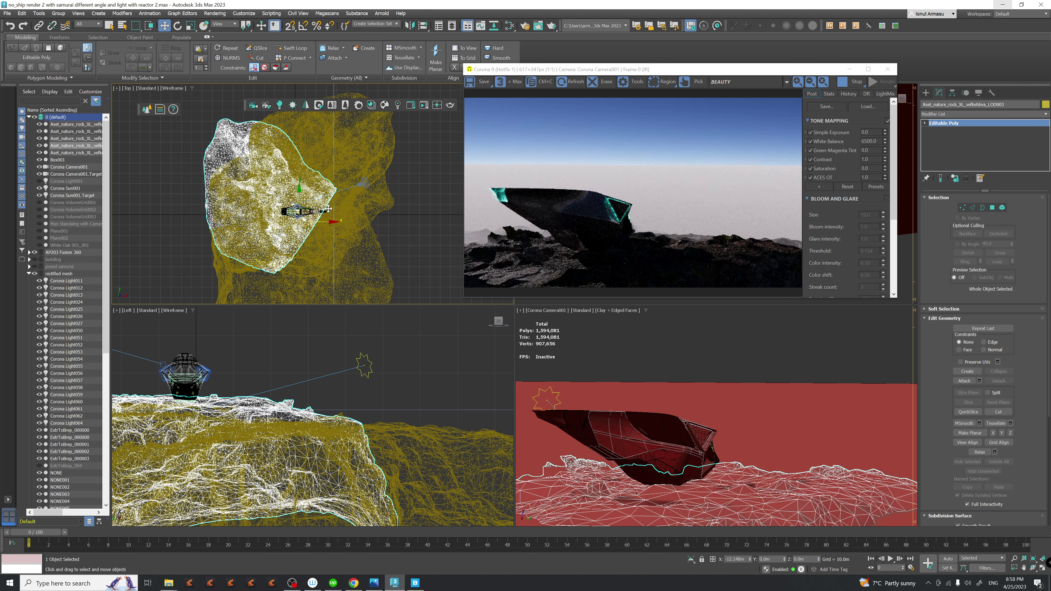
{"action": "scroll", "coordinate": [381, 404], "scroll_direction": "down", "scroll_amount": 4}
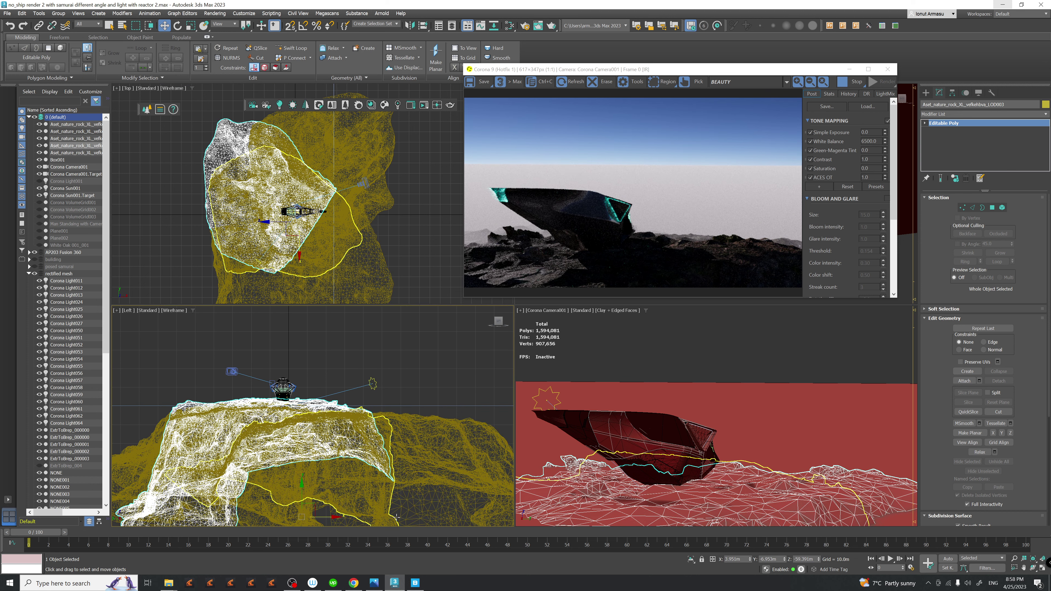
{"action": "left_click", "coordinate": [735, 482]}
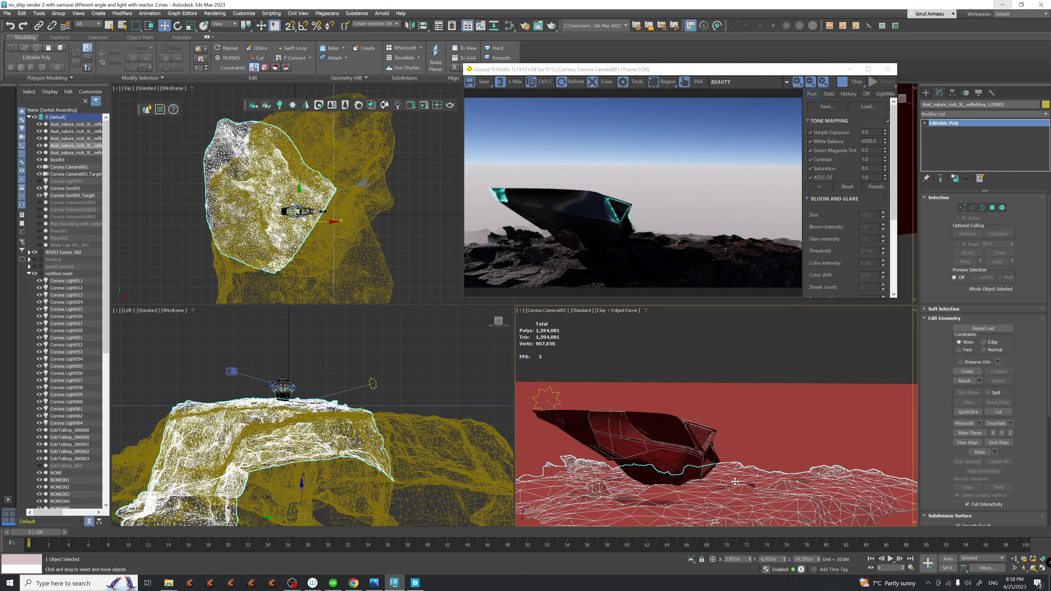
- Try tilting the LOD003 rock in the Left view, and tilt it slightly counter-clockwise in the Front view
{"action": "key", "text": "e"}
{"action": "scroll", "coordinate": [327, 472], "scroll_direction": "down", "scroll_amount": 4}
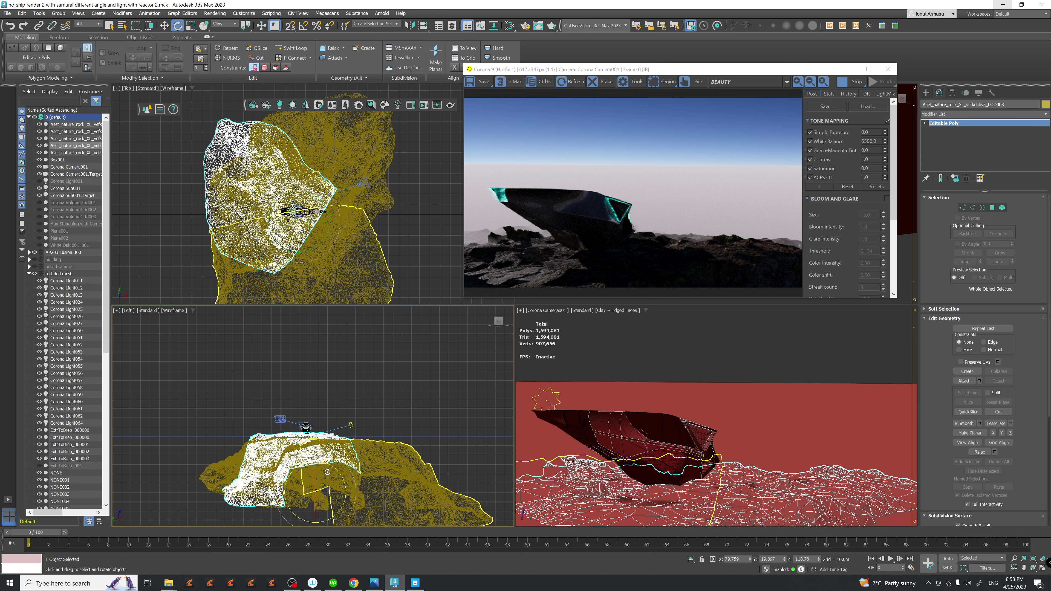
{"action": "left_click_drag", "start_coordinate": [327, 472], "coordinate": [337, 469]}
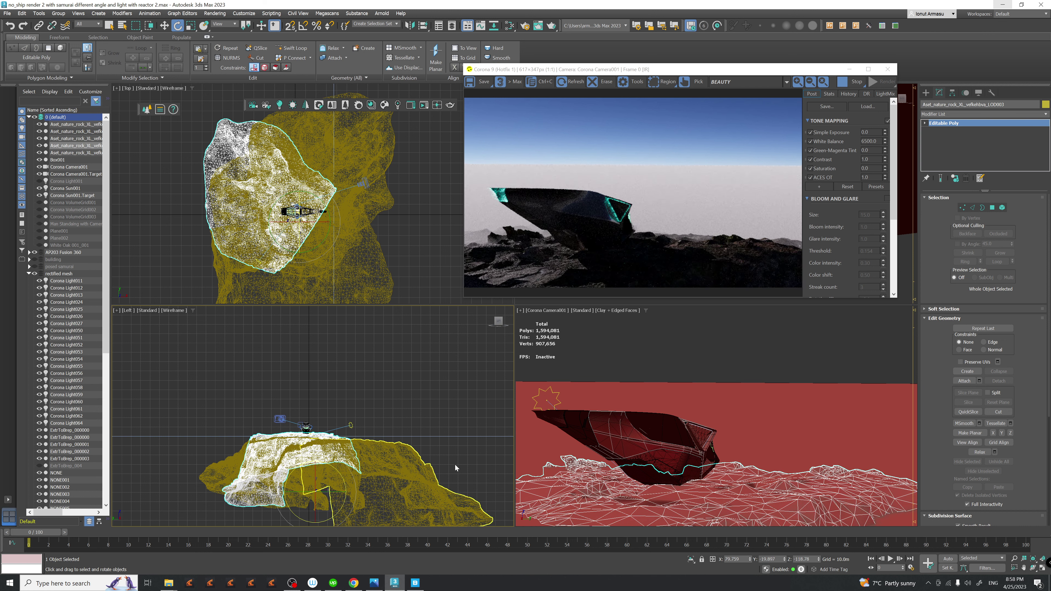
{"action": "middle_click_drag", "start_coordinate": [366, 467], "coordinate": [383, 468]}
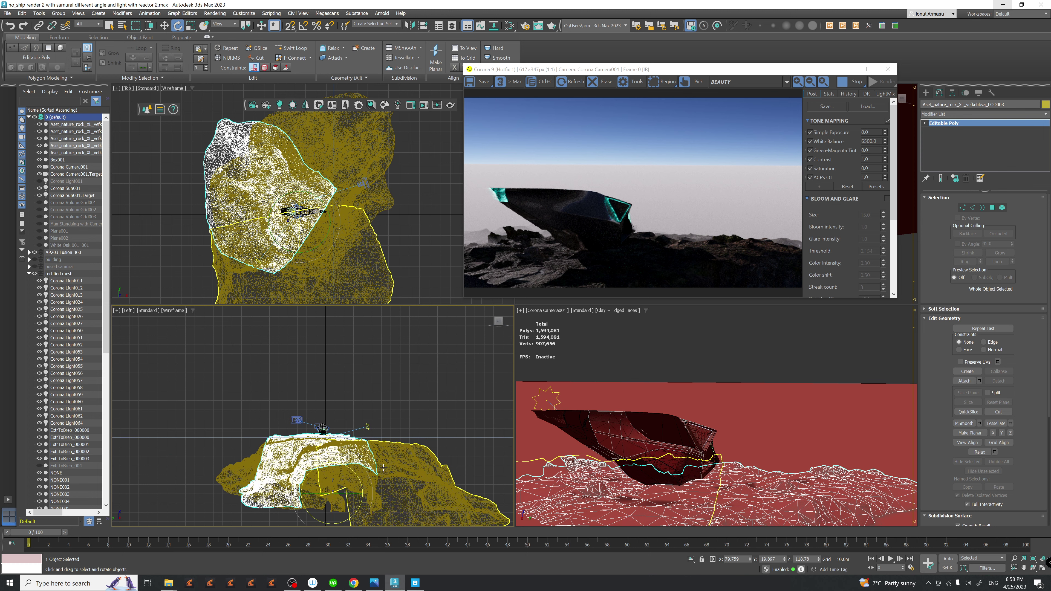
{"action": "key", "text": "f"}
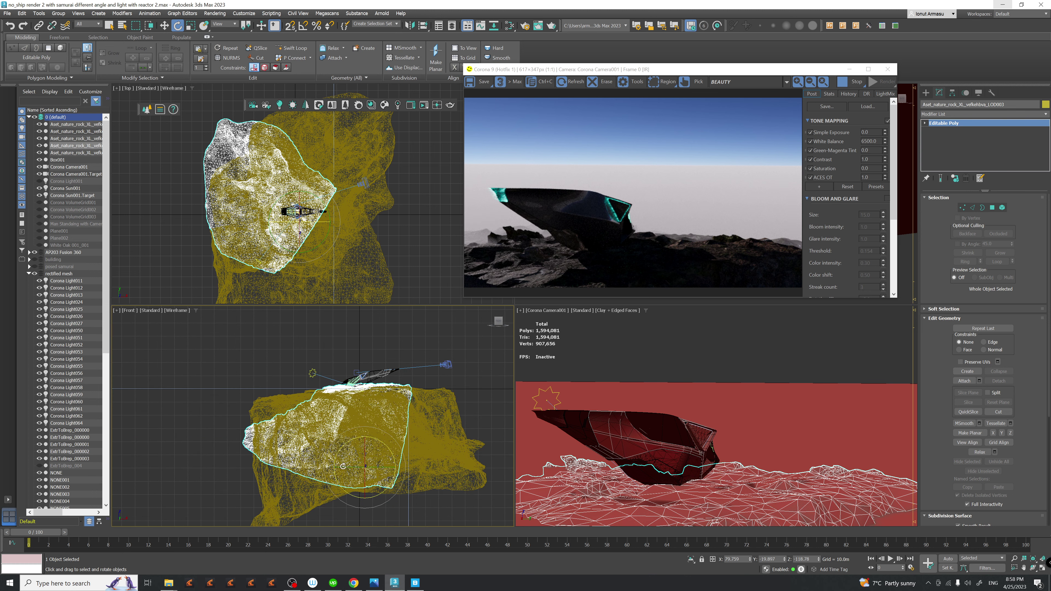
{"action": "scroll", "coordinate": [343, 466], "scroll_direction": "up", "scroll_amount": 4}
{"action": "middle_click_drag", "start_coordinate": [388, 437], "coordinate": [391, 447]}
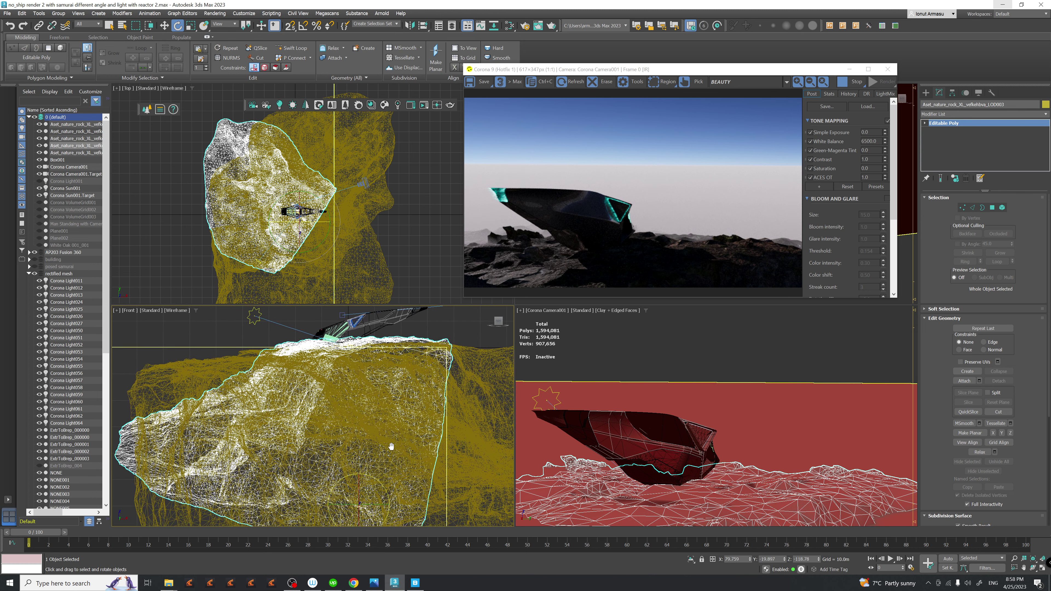
{"action": "left_click_drag", "start_coordinate": [378, 483], "coordinate": [378, 478]}
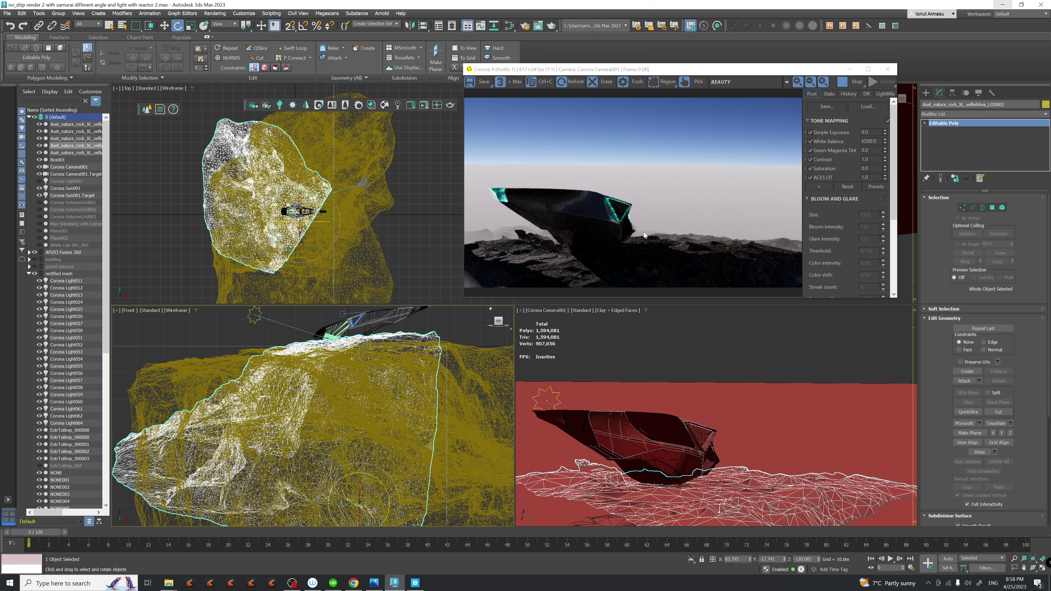
- Try rotating the LOD003 rock by about 2.5° in the Left view
{"action": "middle_click_drag", "start_coordinate": [352, 390], "coordinate": [359, 392]}
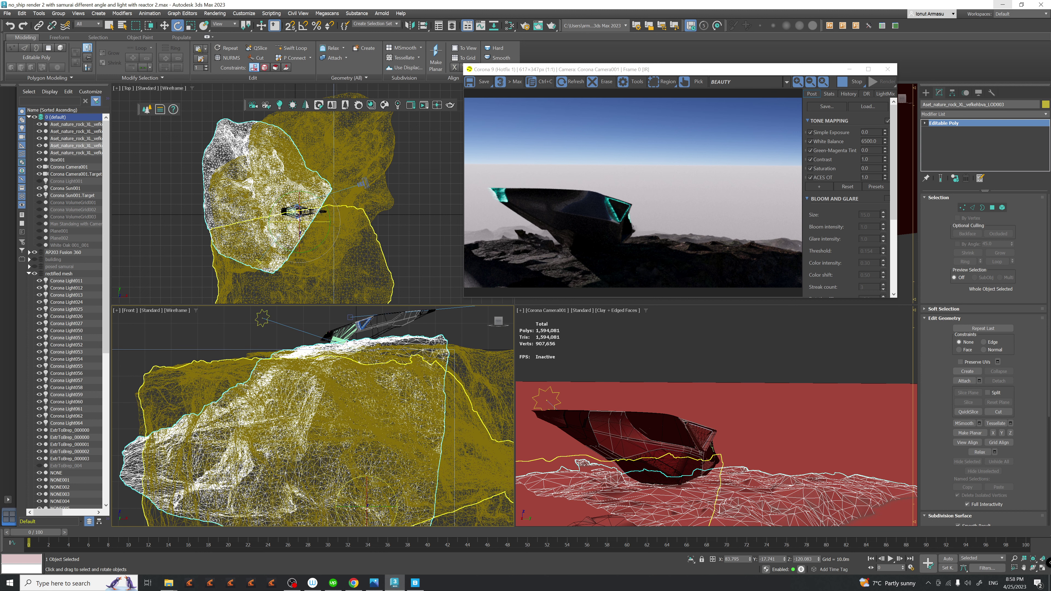
{"action": "key", "text": "l"}
{"action": "scroll", "coordinate": [393, 467], "scroll_direction": "up", "scroll_amount": 5}
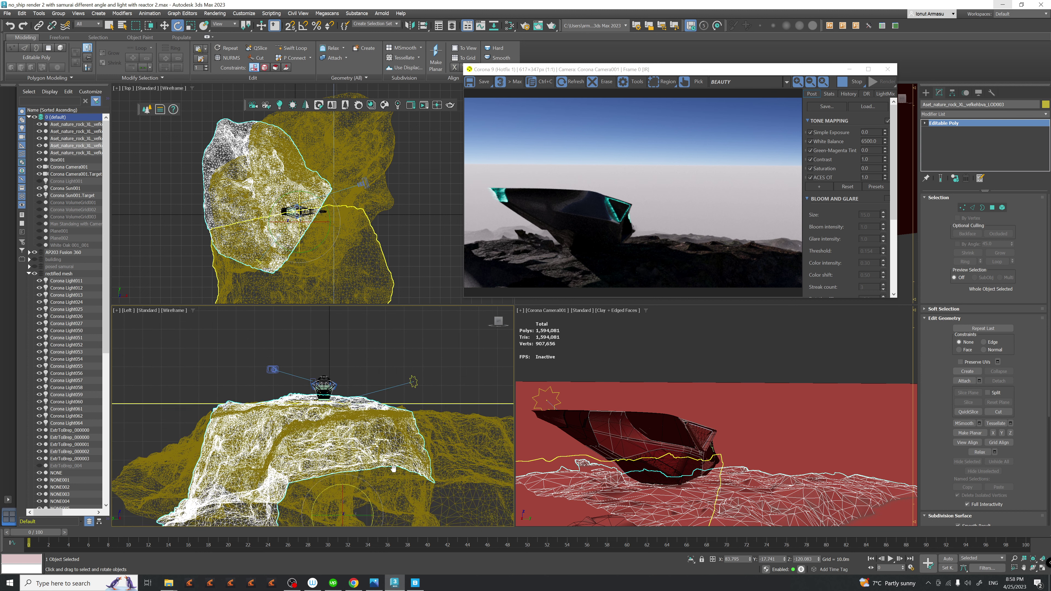
{"action": "scroll", "coordinate": [393, 468], "scroll_direction": "up", "scroll_amount": 2}
{"action": "left_click_drag", "start_coordinate": [370, 461], "coordinate": [370, 460]}
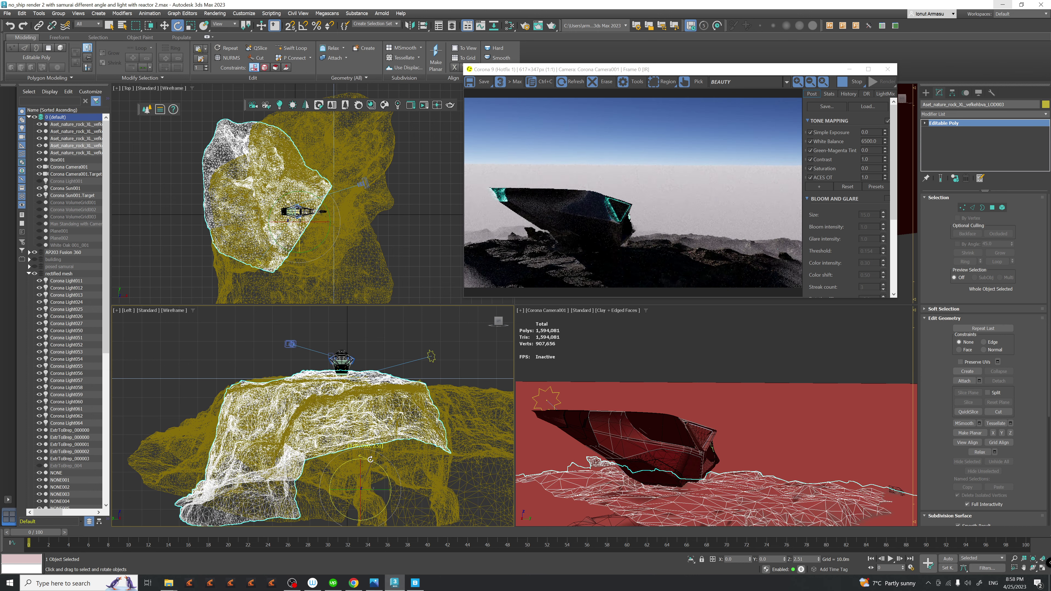
{"action": "left_click_drag", "start_coordinate": [370, 460], "coordinate": [371, 460]}
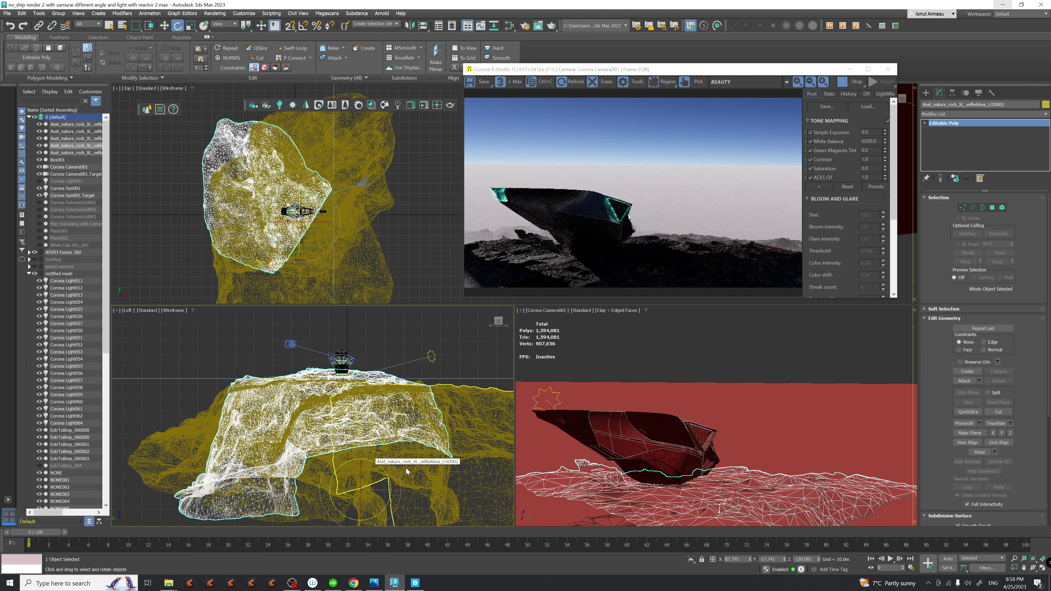
- Raise Box001 by about 5 m to about Z -134 m so it covers more of the rocks
{"action": "middle_click_drag", "start_coordinate": [322, 472], "coordinate": [359, 470]}
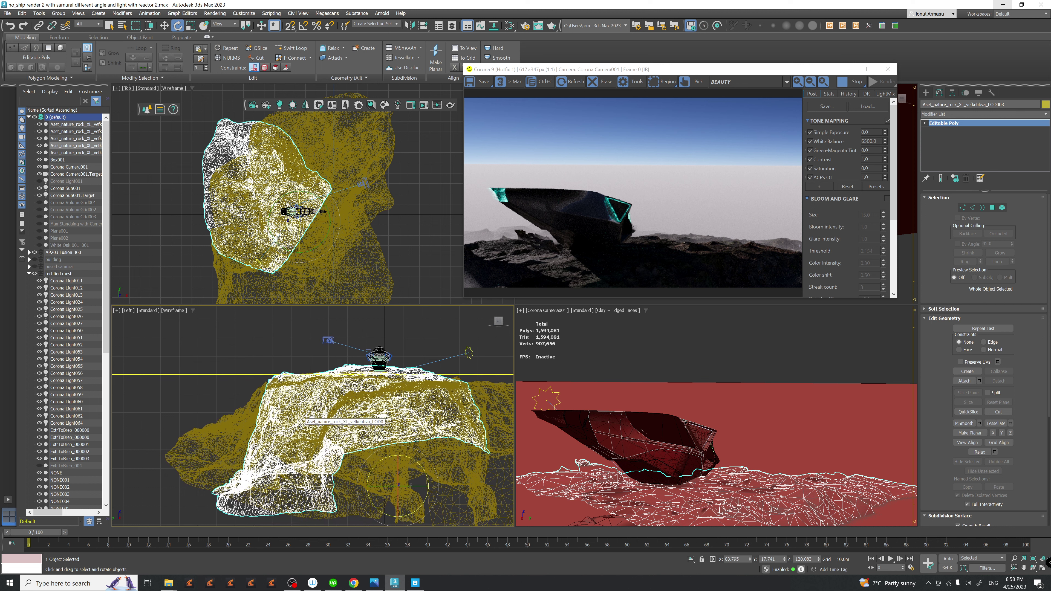
{"action": "left_click", "coordinate": [255, 376]}
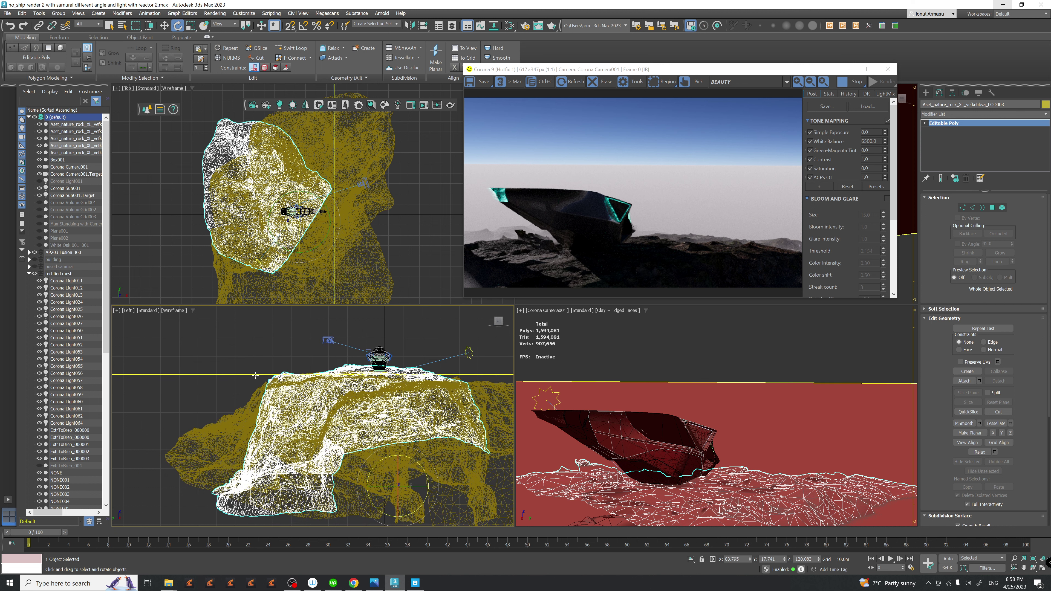
{"action": "key", "text": "w"}
{"action": "scroll", "coordinate": [405, 413], "scroll_direction": "down", "scroll_amount": 4}
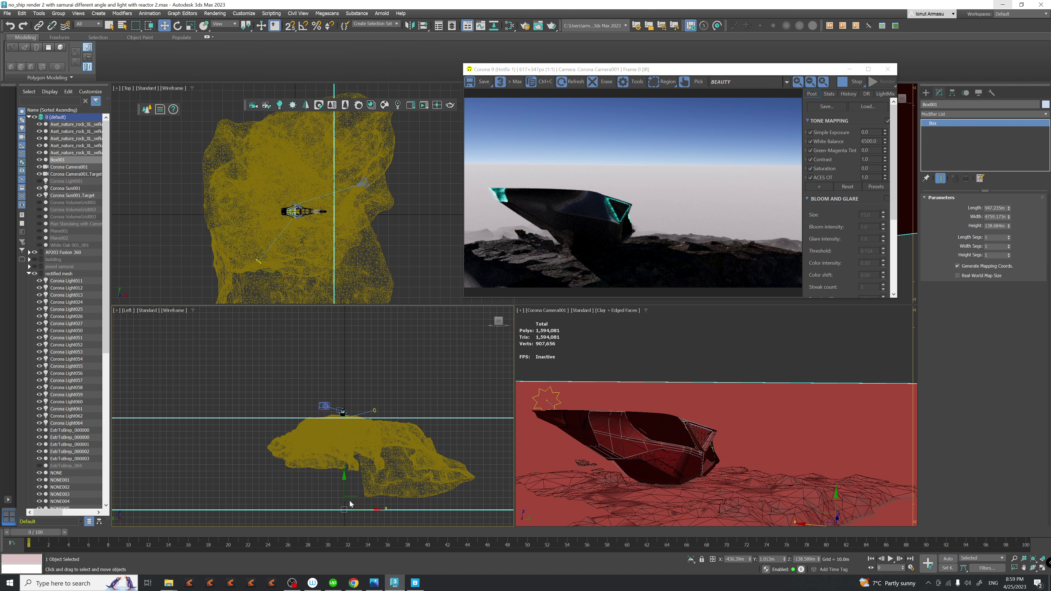
{"action": "middle_click_drag", "start_coordinate": [336, 497], "coordinate": [361, 479]}
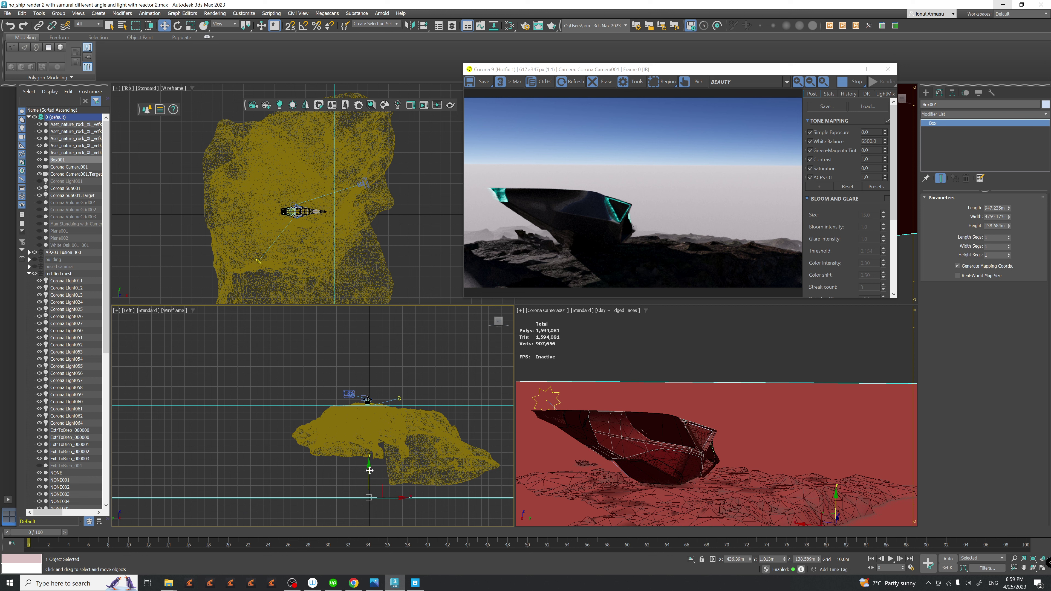
{"action": "left_click_drag", "start_coordinate": [370, 470], "coordinate": [370, 467]}
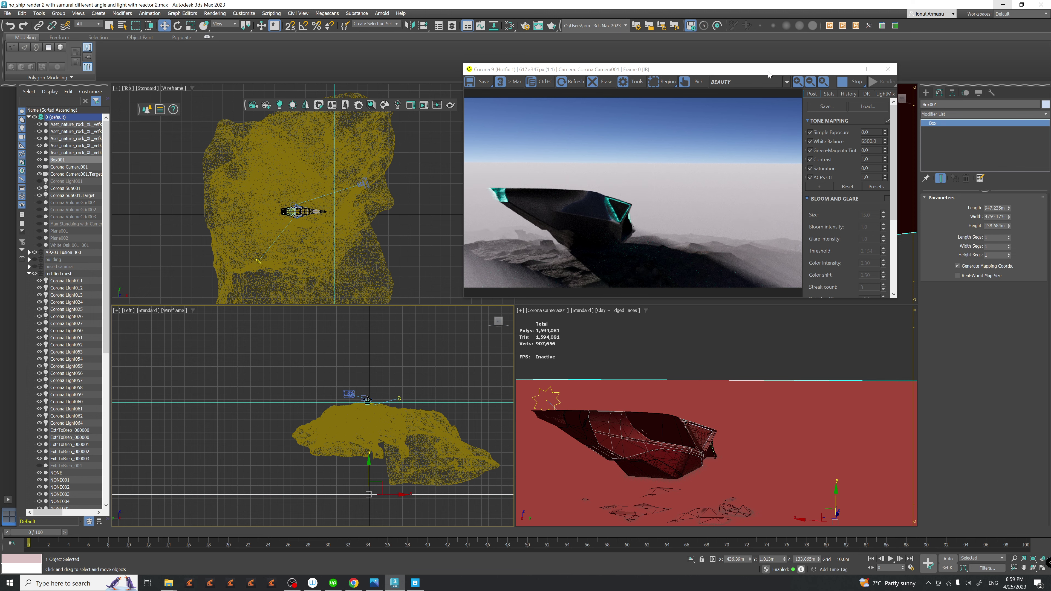
- Inspect the mist around the ship and rocks in the full-screen interactive render, and move the restored render window off the perspective view
{"action": "left_click_drag", "start_coordinate": [745, 69], "coordinate": [580, 2]}
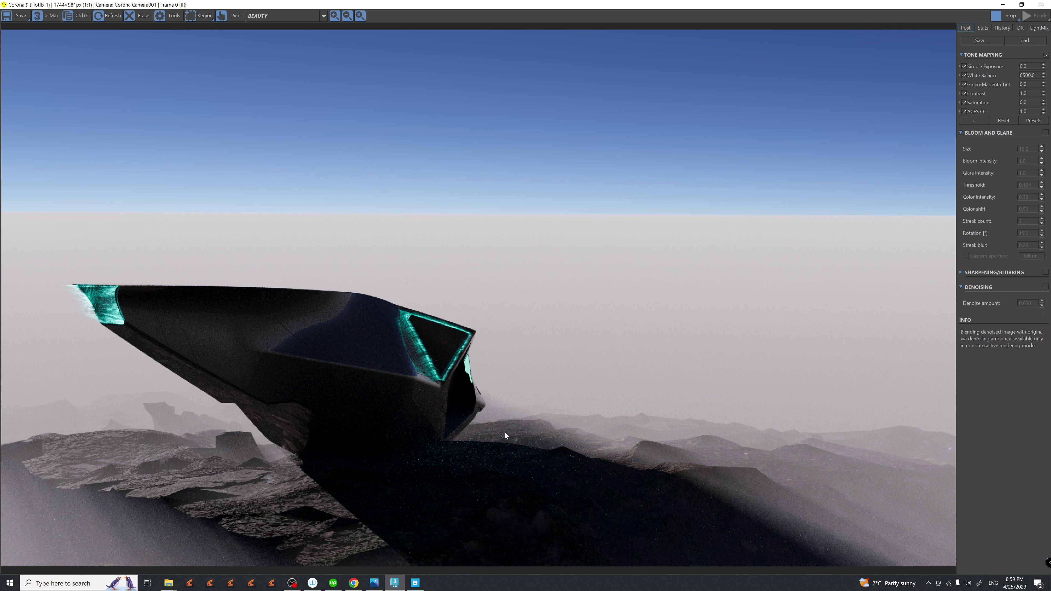
{"action": "left_click", "coordinate": [1023, 5]}
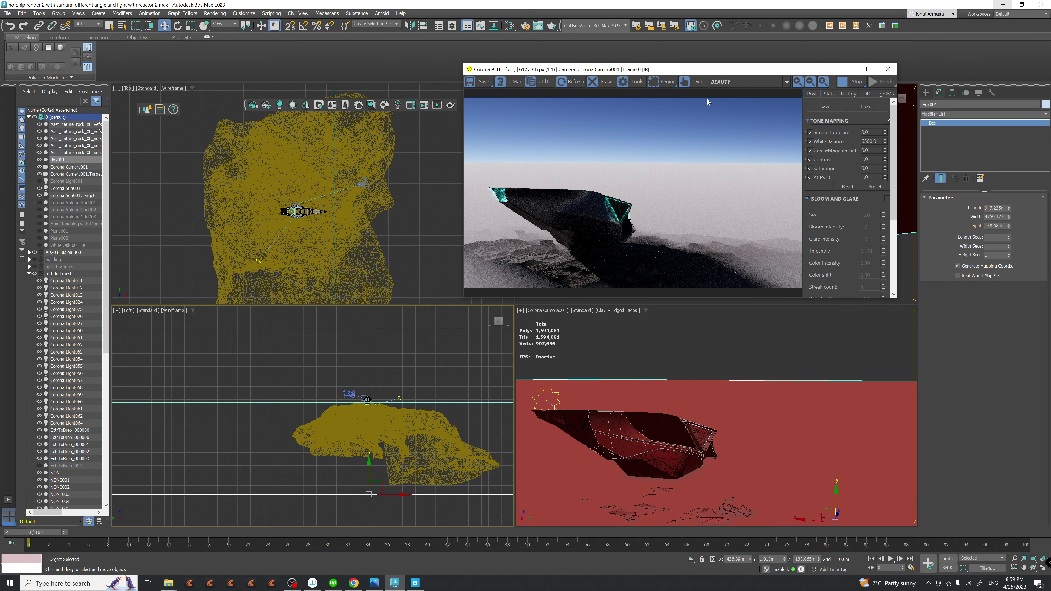
{"action": "left_click_drag", "start_coordinate": [744, 69], "coordinate": [445, 63]}
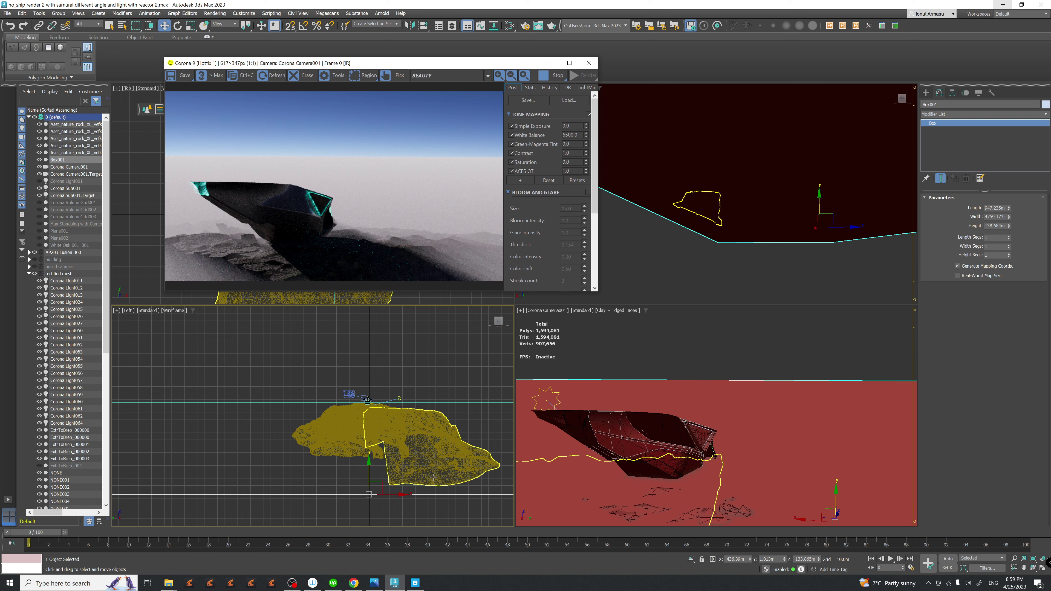
- Add a TurboSmooth modifier to the LOD001 rock and clear the selection
{"action": "left_click", "coordinate": [418, 464]}
{"action": "left_click", "coordinate": [983, 114]}
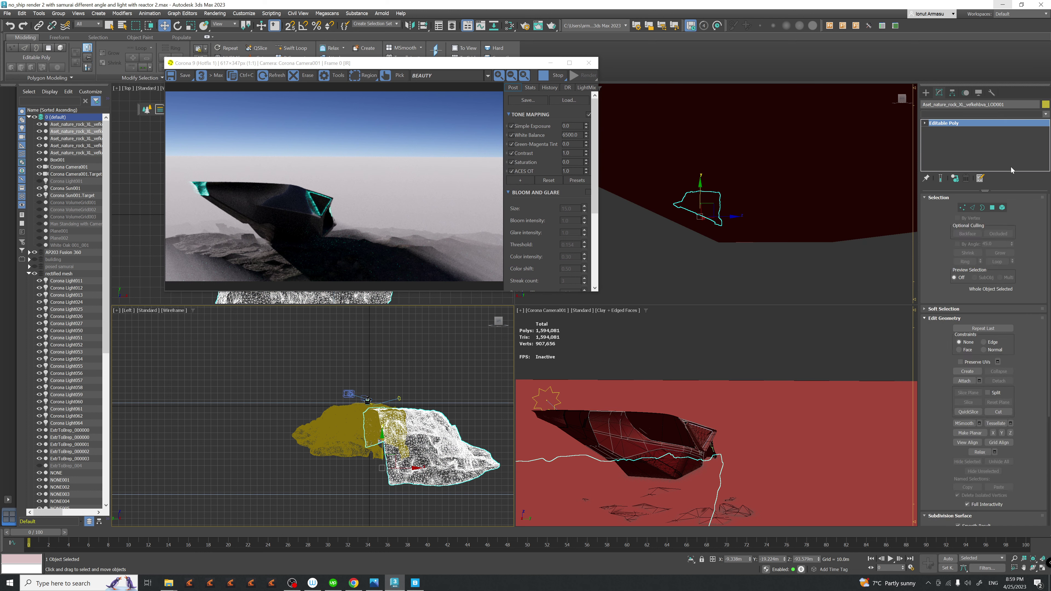
{"action": "type", "text": "tu"}
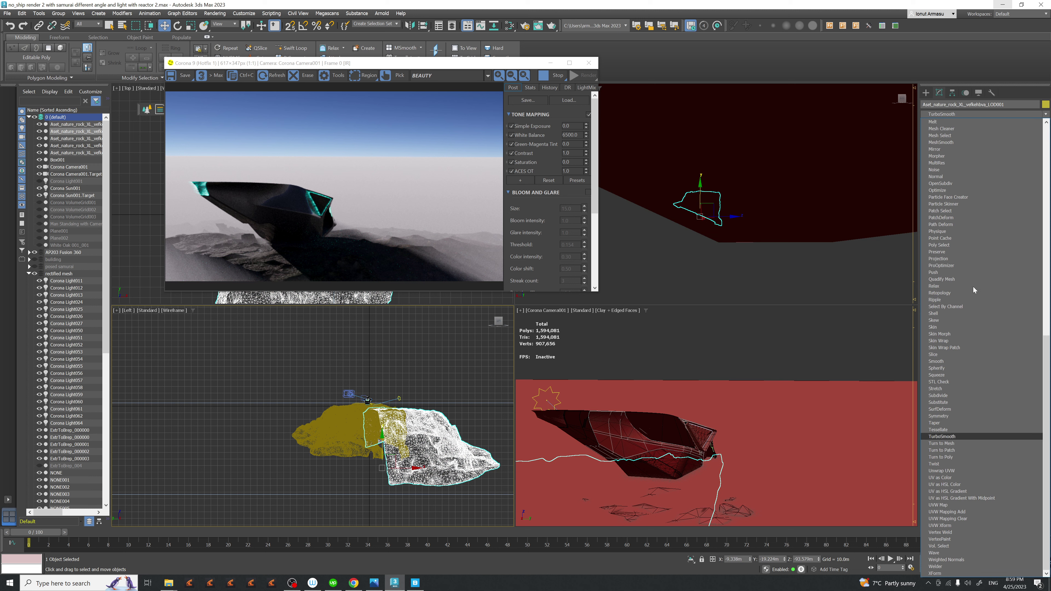
{"action": "key", "text": "Return"}
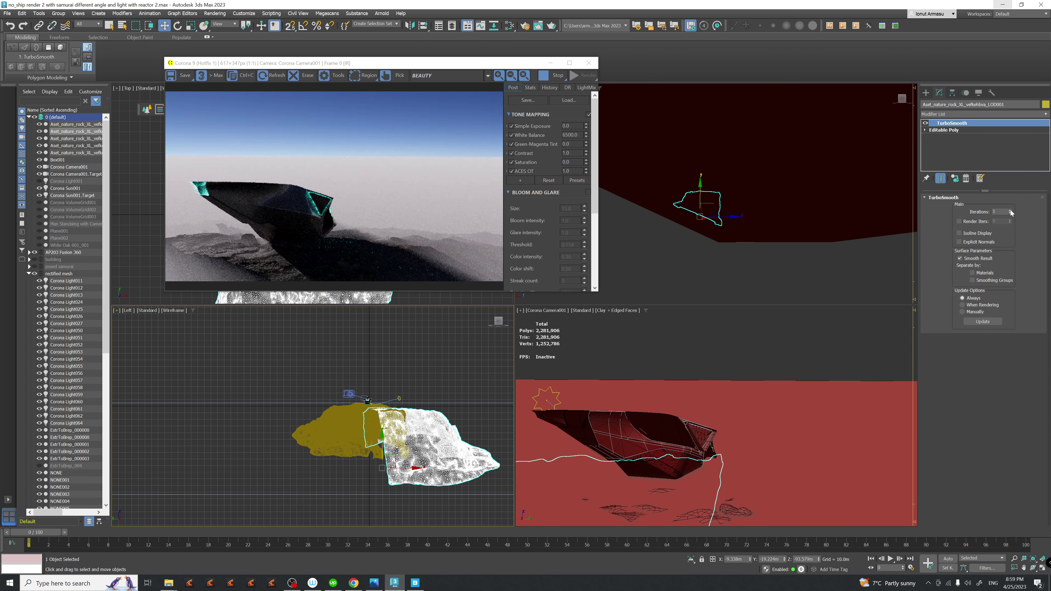
{"action": "left_click", "coordinate": [331, 450]}
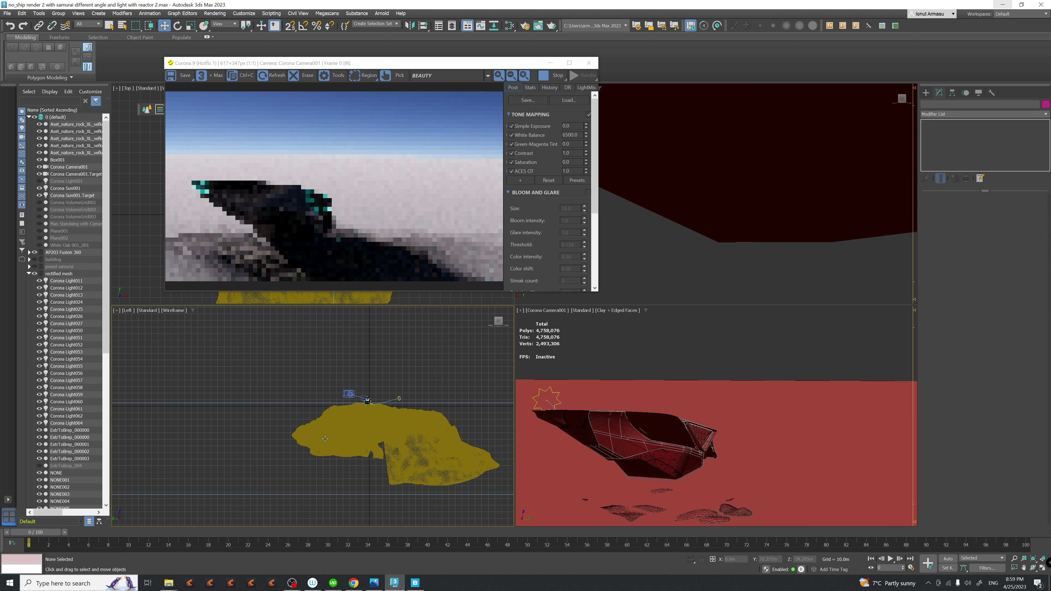
{"action": "left_click", "coordinate": [221, 373]}
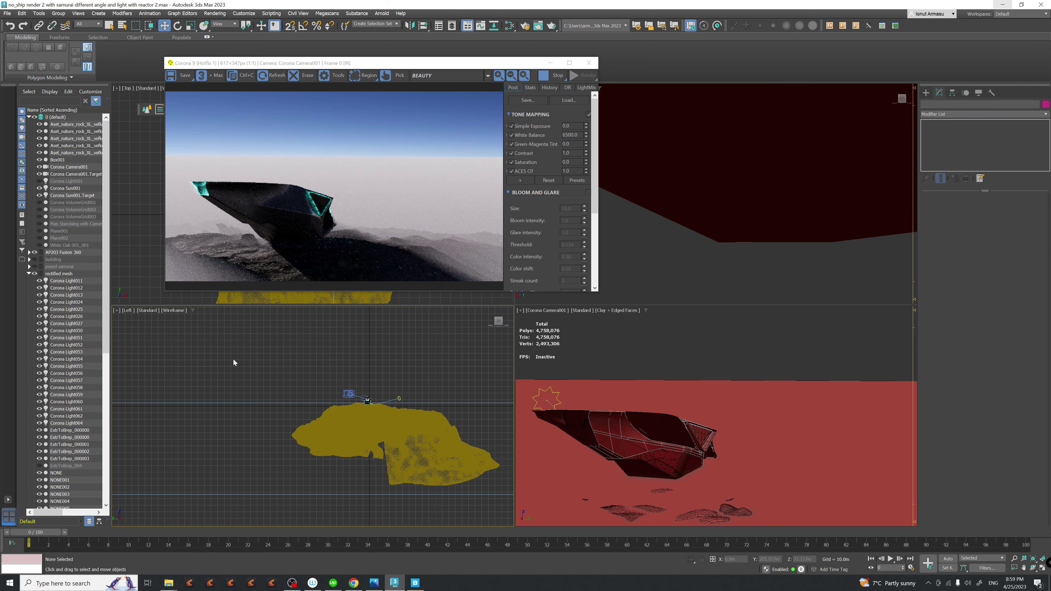
- Check the smoothed rocks in the enlarged interactive render, and restore the render window beside the Top view
{"action": "left_click", "coordinate": [567, 64]}
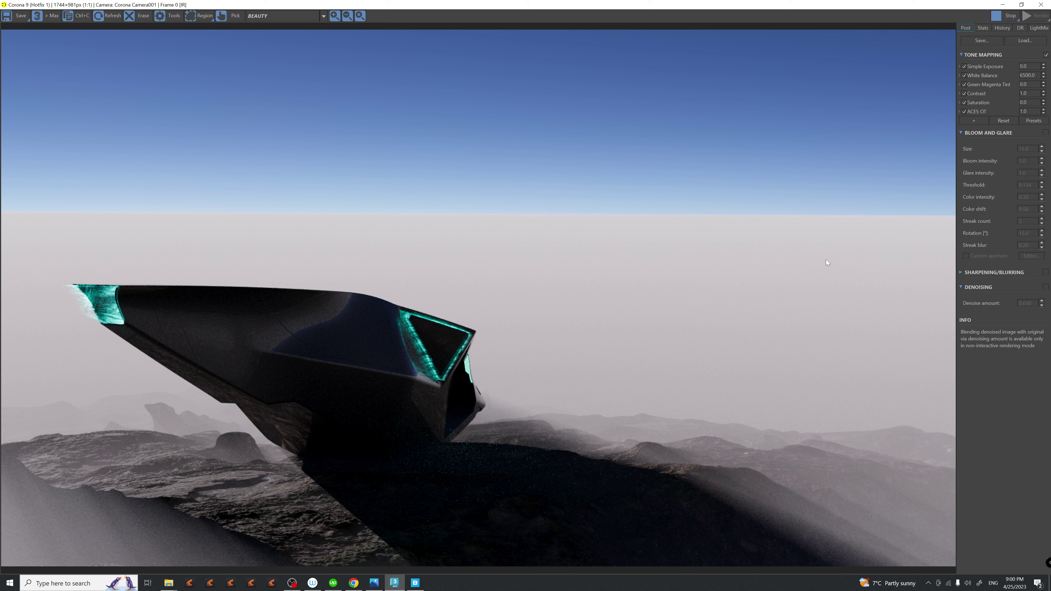
{"action": "left_click", "coordinate": [1022, 4]}
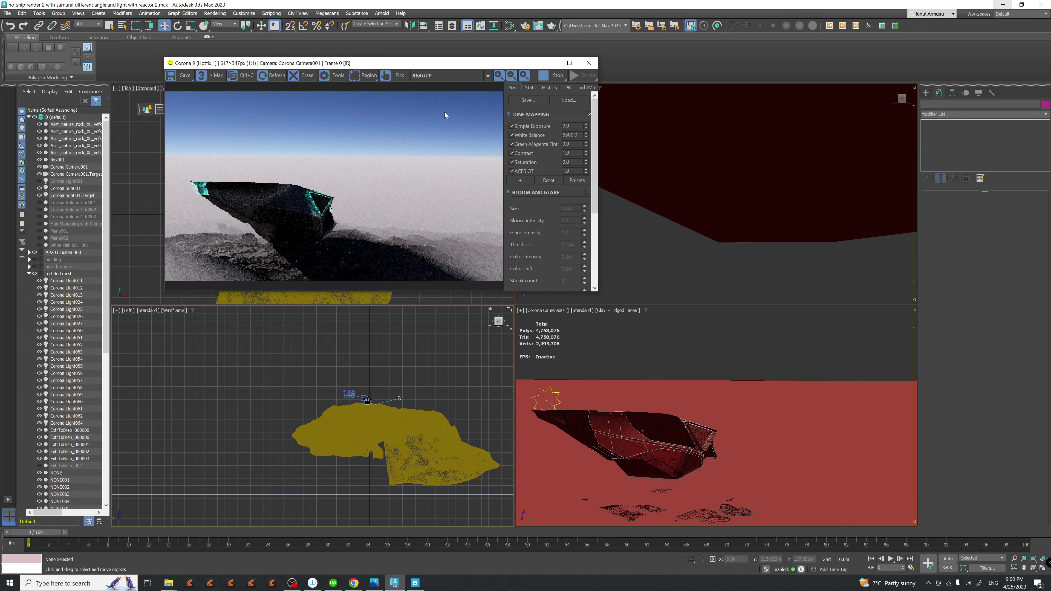
{"action": "left_click_drag", "start_coordinate": [416, 64], "coordinate": [580, 98]}
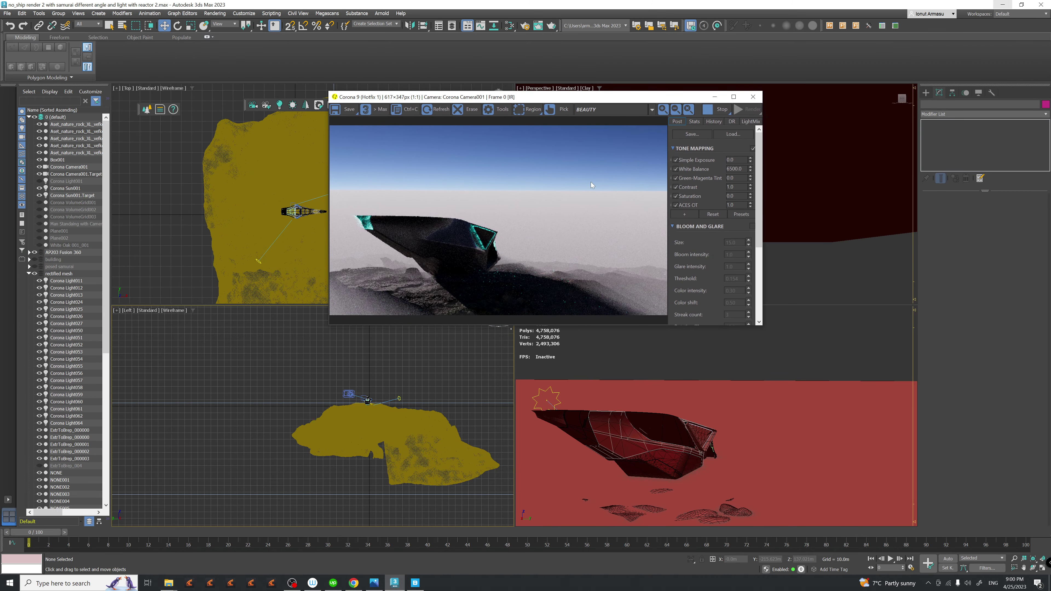
- Select Box001 by its upper edge in the Left view
{"action": "scroll", "coordinate": [257, 415], "scroll_direction": "up", "scroll_amount": 2}
{"action": "middle_click_drag", "start_coordinate": [256, 414], "coordinate": [313, 429]}
{"action": "scroll", "coordinate": [313, 428], "scroll_direction": "down", "scroll_amount": 5}
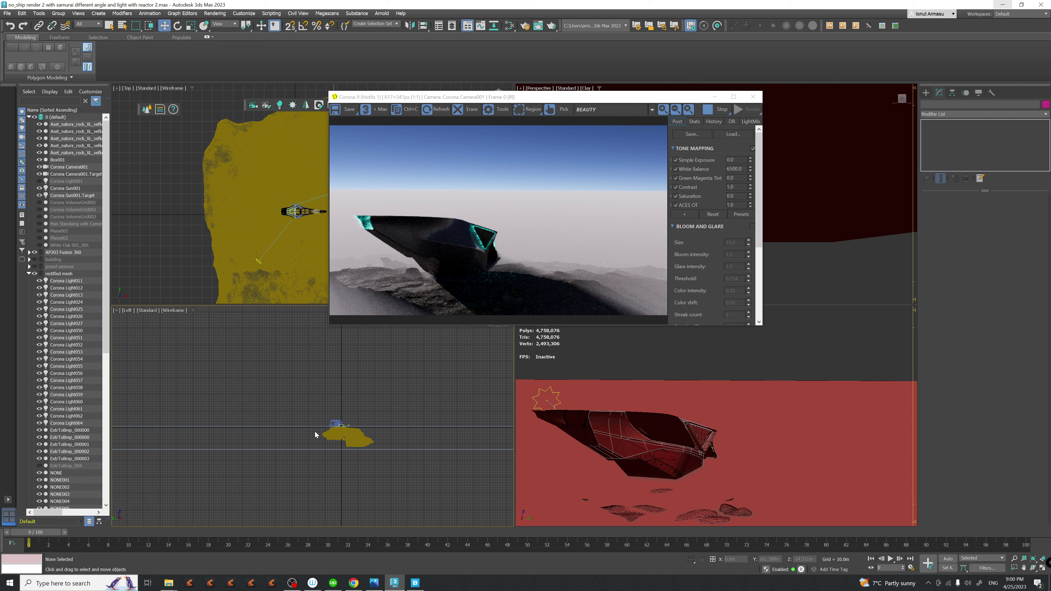
{"action": "scroll", "coordinate": [315, 435], "scroll_direction": "down", "scroll_amount": 2}
{"action": "left_click", "coordinate": [297, 428]}
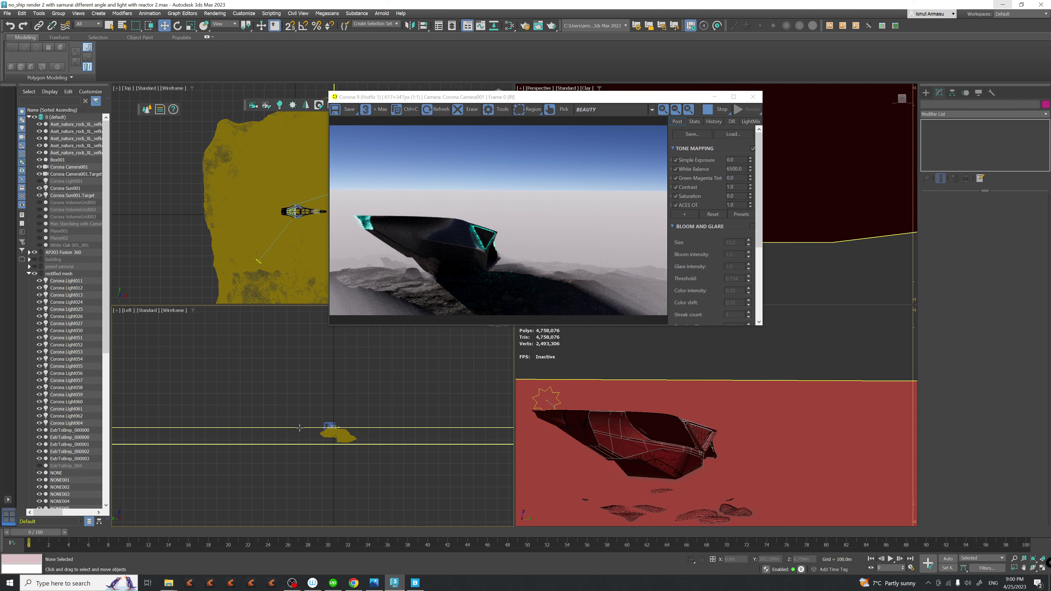
{"action": "middle_click_drag", "start_coordinate": [349, 406], "coordinate": [363, 415]}
- Open the Skylight environment CoronaSky map in the Slate Material Editor and set its altitude to 0 m
{"action": "key", "text": "m"}
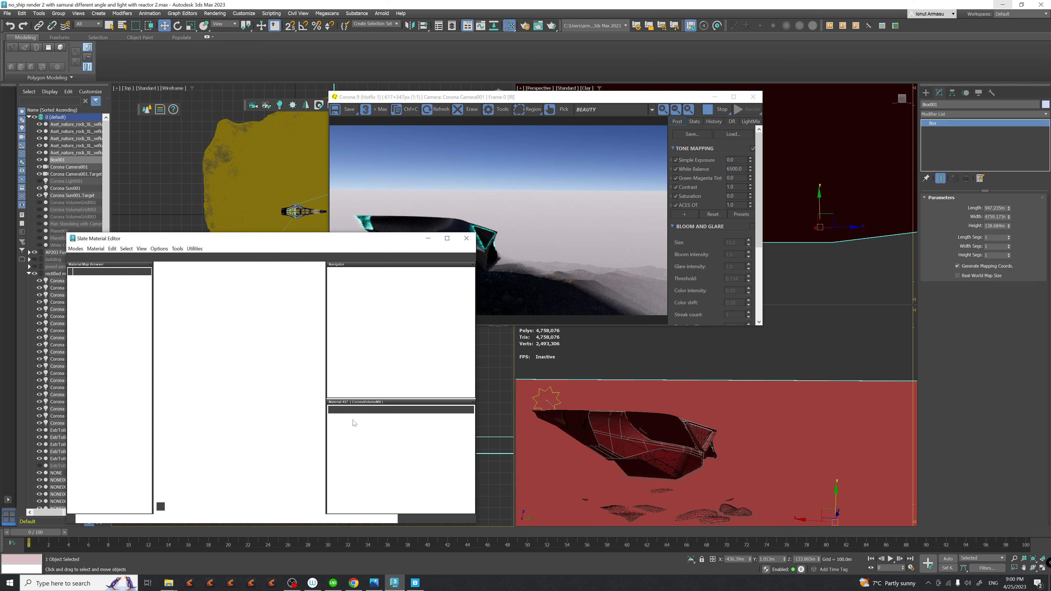
{"action": "double_click", "coordinate": [252, 344]}
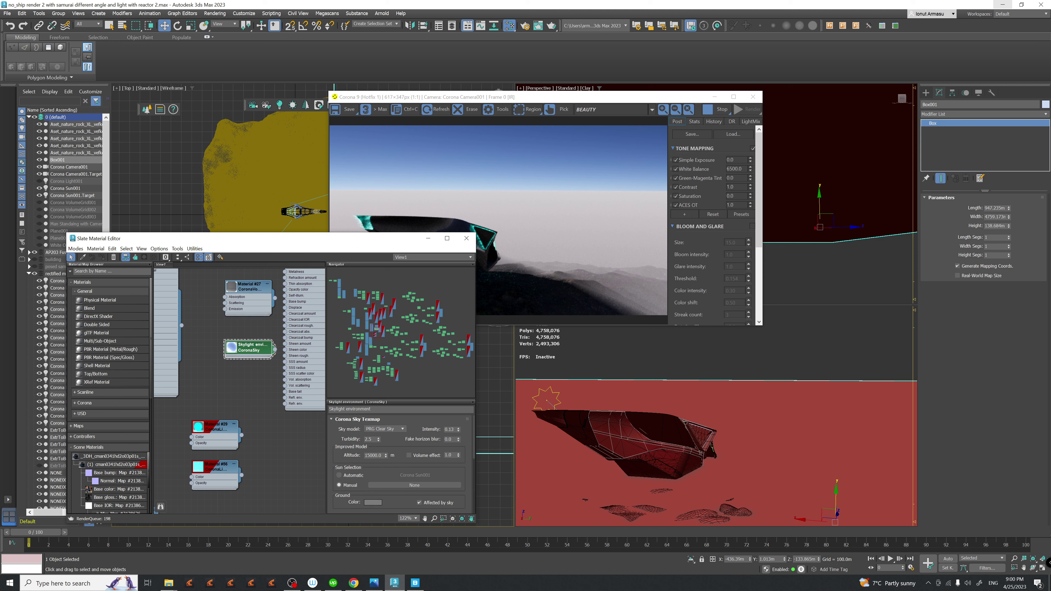
{"action": "left_click", "coordinate": [374, 455]}
{"action": "type", "text": "0"}
{"action": "key", "text": "Return"}
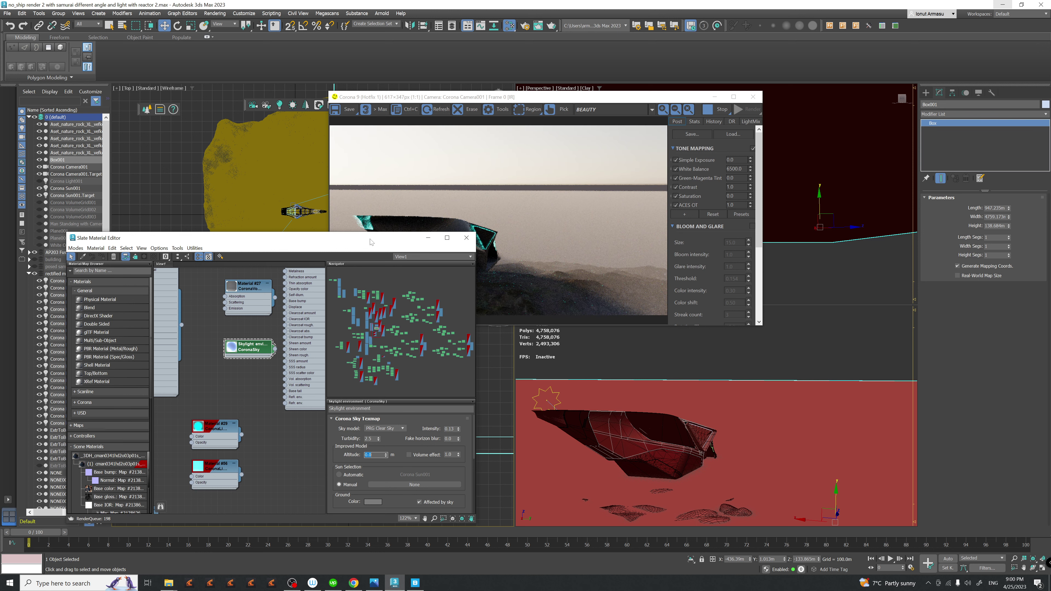
- Turn off Affected by sky for the CoronaSky ground, set its ground color to pure white (255), and close the material editor
{"action": "left_click_drag", "start_coordinate": [248, 238], "coordinate": [147, 196]}
{"action": "left_click", "coordinate": [272, 461]}
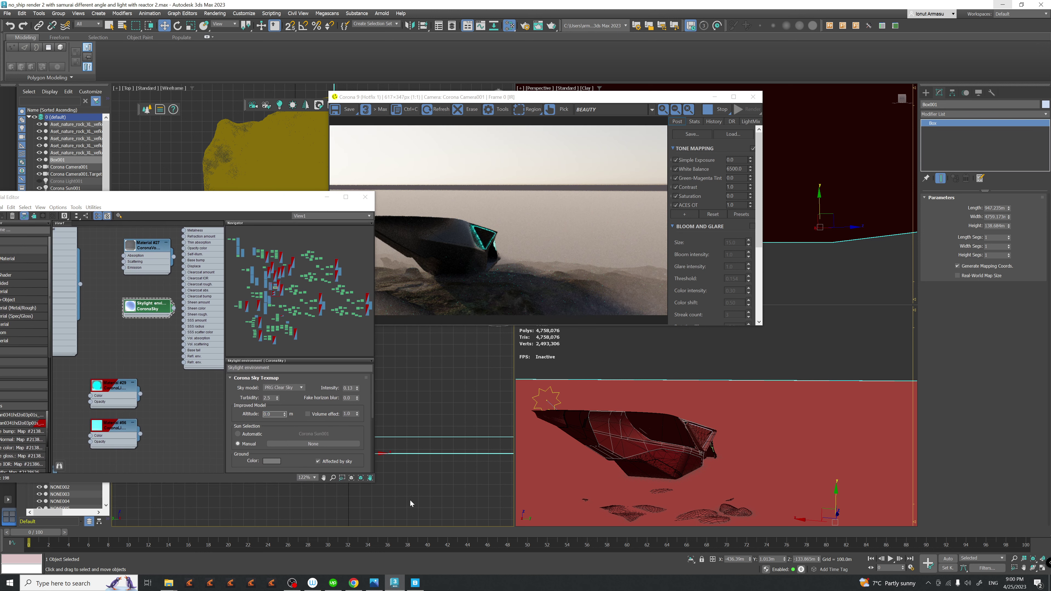
{"action": "left_click", "coordinate": [360, 492]}
{"action": "left_click", "coordinate": [317, 461]}
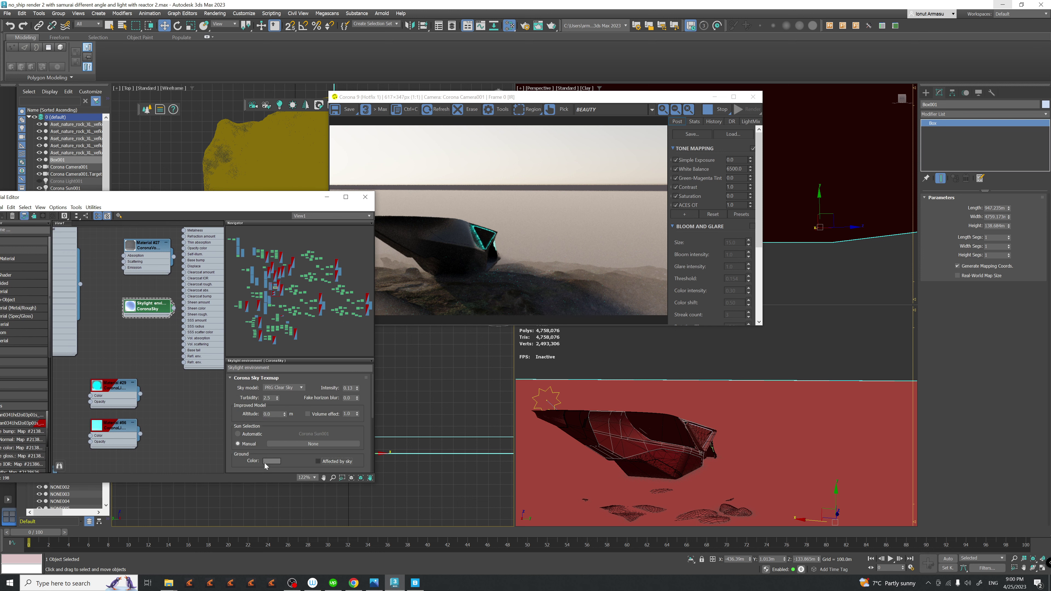
{"action": "left_click", "coordinate": [273, 461]}
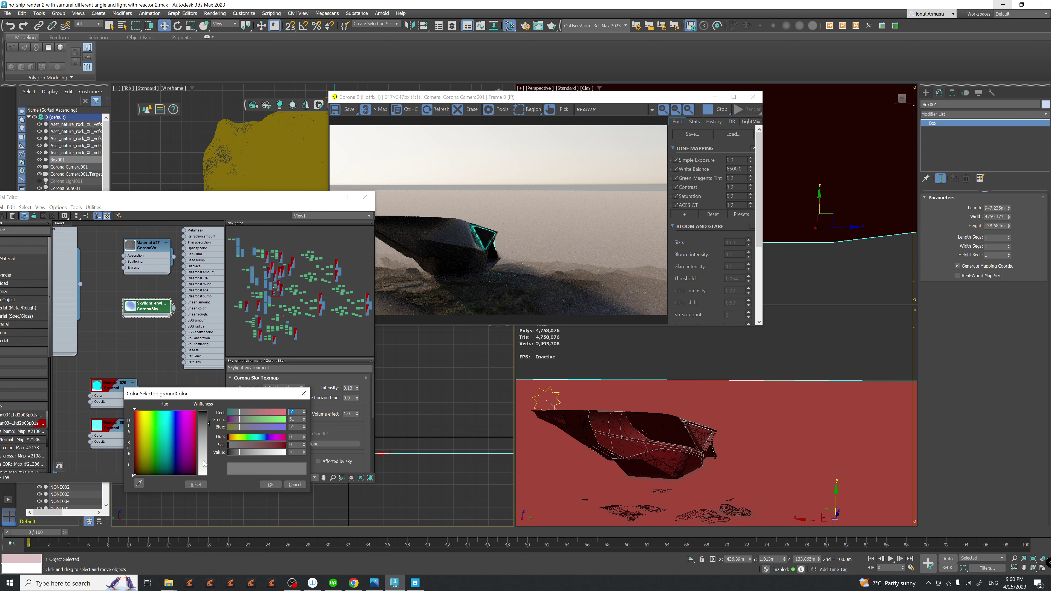
{"action": "left_click", "coordinate": [205, 473]}
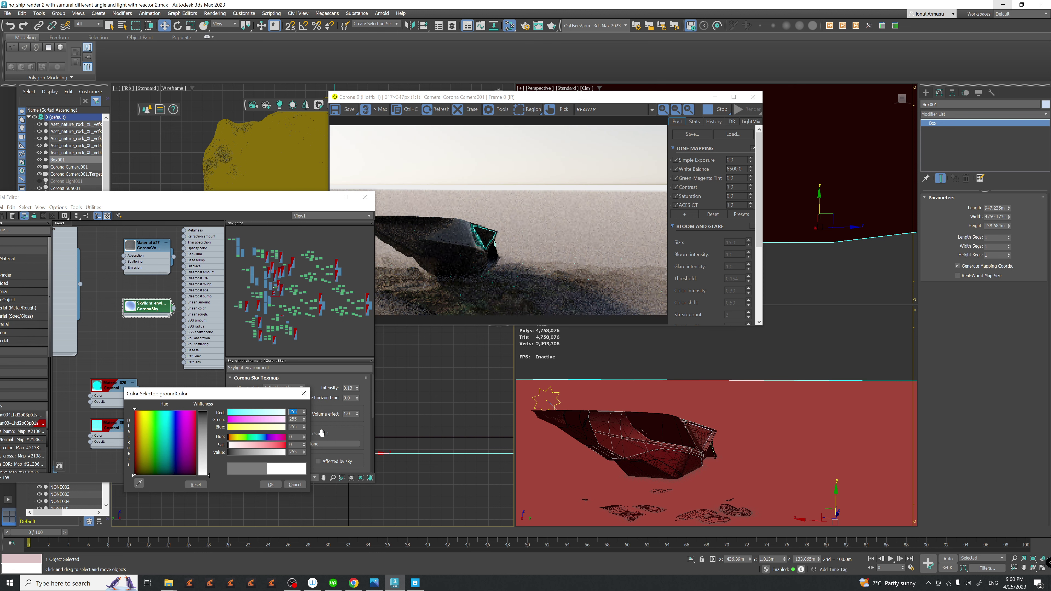
{"action": "left_click", "coordinate": [271, 485]}
{"action": "left_click", "coordinate": [365, 197]}
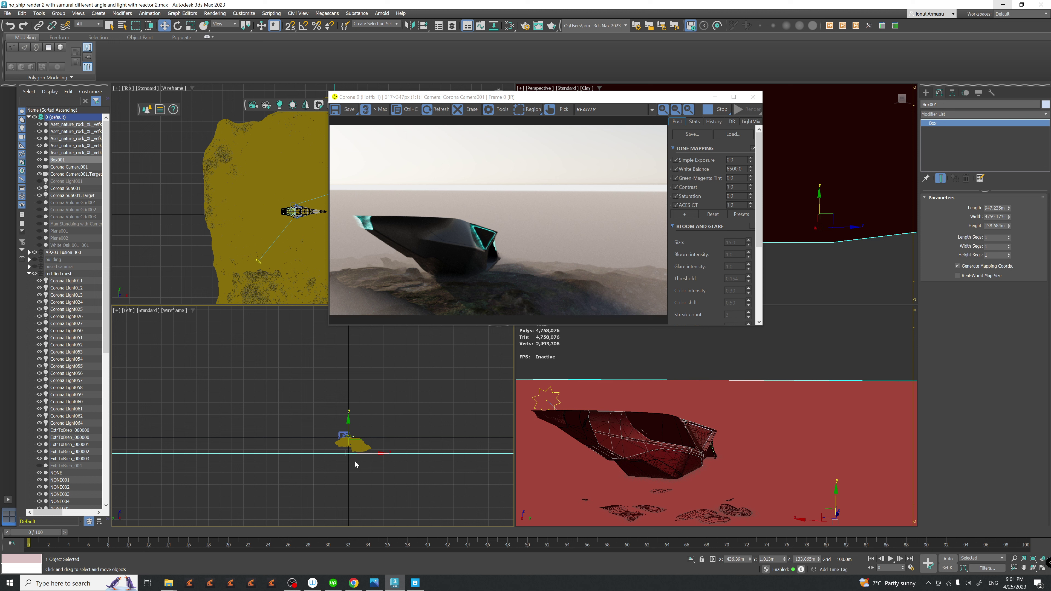
- Raise the Box001 fog volume by about 1.4 m in the Left view
{"action": "scroll", "coordinate": [364, 455], "scroll_direction": "up", "scroll_amount": 5}
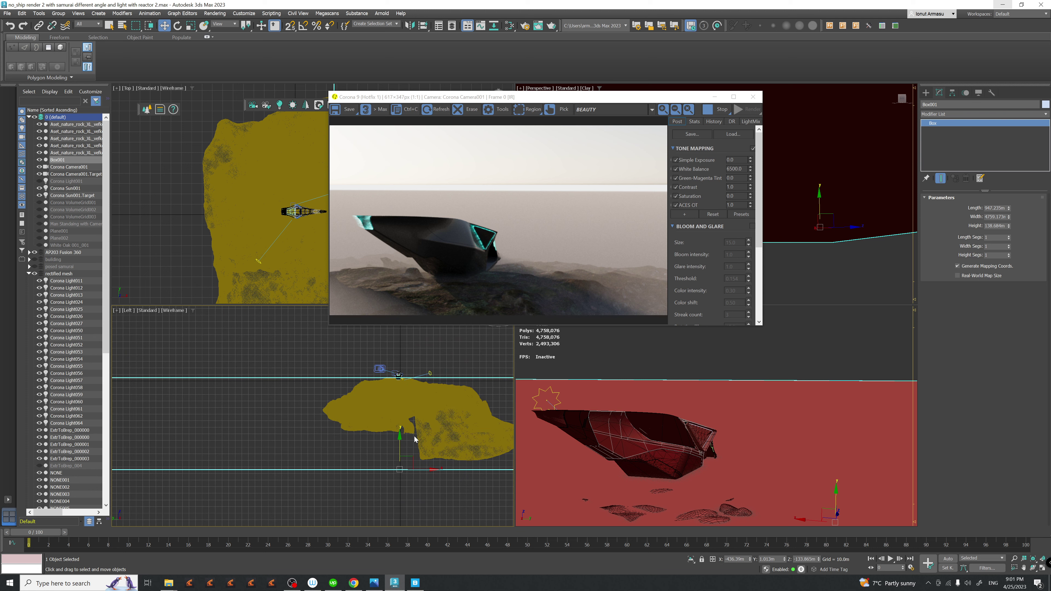
{"action": "left_click_drag", "start_coordinate": [399, 437], "coordinate": [399, 435]}
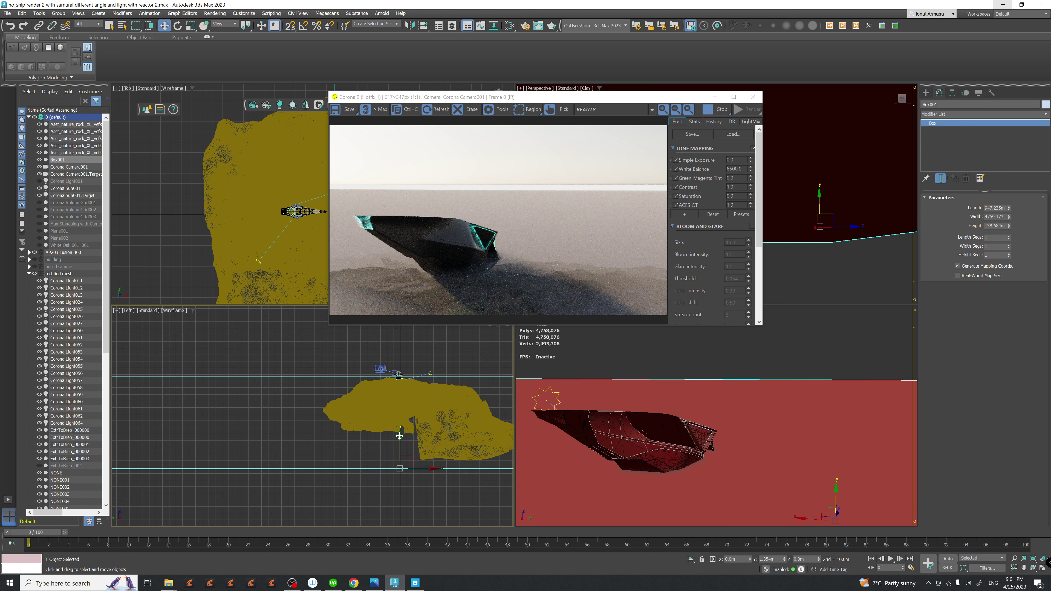
{"action": "left_click_drag", "start_coordinate": [399, 435], "coordinate": [399, 435]}
{"action": "scroll", "coordinate": [337, 454], "scroll_direction": "down", "scroll_amount": 15}
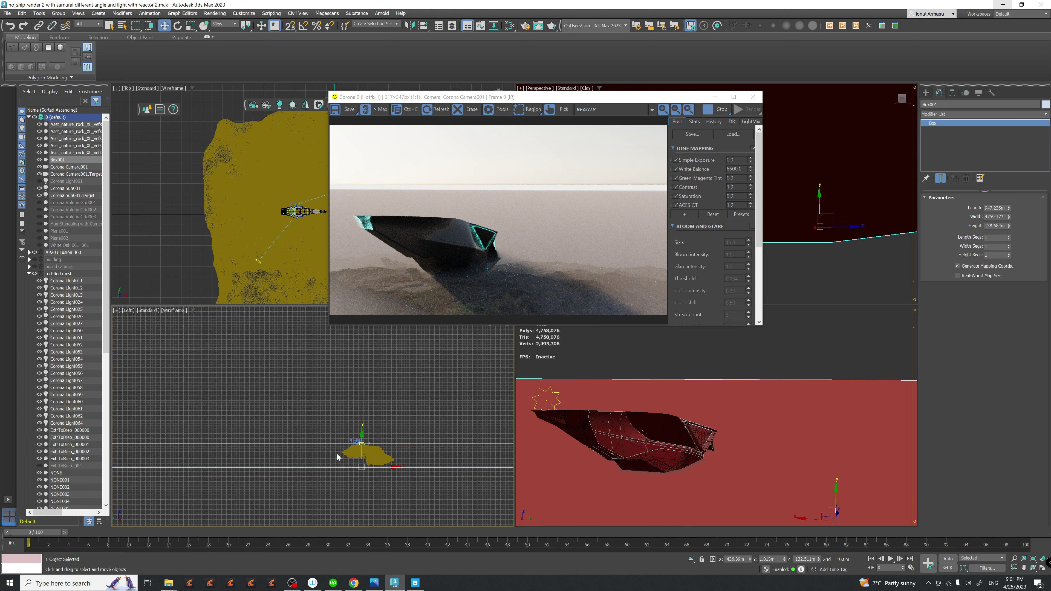
{"action": "scroll", "coordinate": [338, 455], "scroll_direction": "up", "scroll_amount": 8}
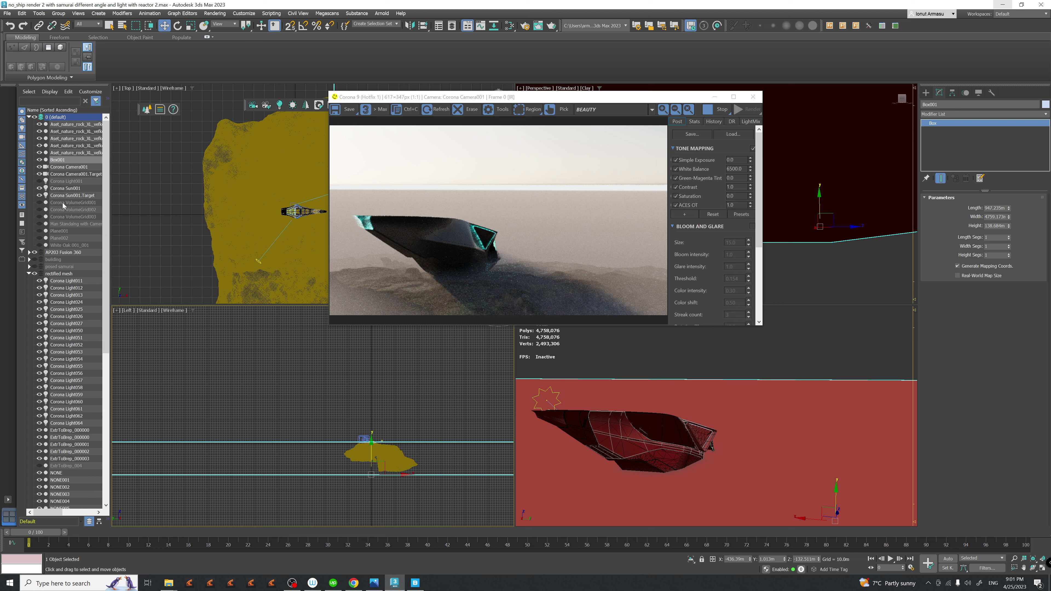
- Select Corona Sun001 and raise it in the Left view to a height of about 38 m
{"action": "left_click", "coordinate": [65, 189]}
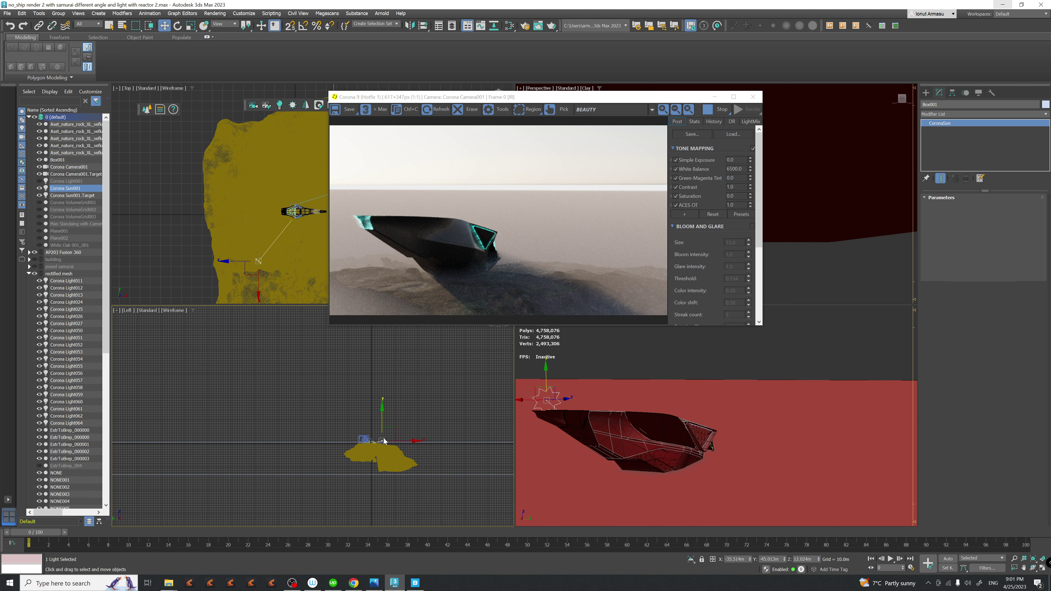
{"action": "scroll", "coordinate": [384, 441], "scroll_direction": "up", "scroll_amount": 10}
{"action": "mouse_move", "coordinate": [375, 415]}
{"action": "left_mouse_down"}
{"action": "mouse_move", "coordinate": [374, 384]}
{"action": "mouse_move", "coordinate": [374, 396]}
{"action": "left_mouse_up"}
- Try the sun on either side of the ship in the Top view, and leave it near X -46 m, Y -30 m
{"action": "middle_click_drag", "start_coordinate": [267, 251], "coordinate": [231, 257]}
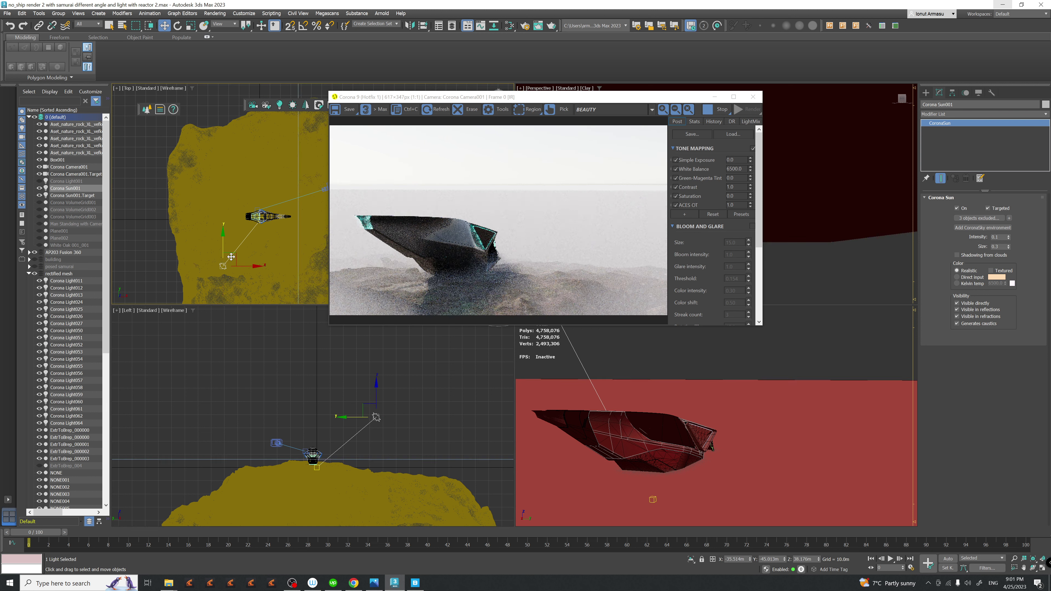
{"action": "left_click_drag", "start_coordinate": [231, 257], "coordinate": [295, 249]}
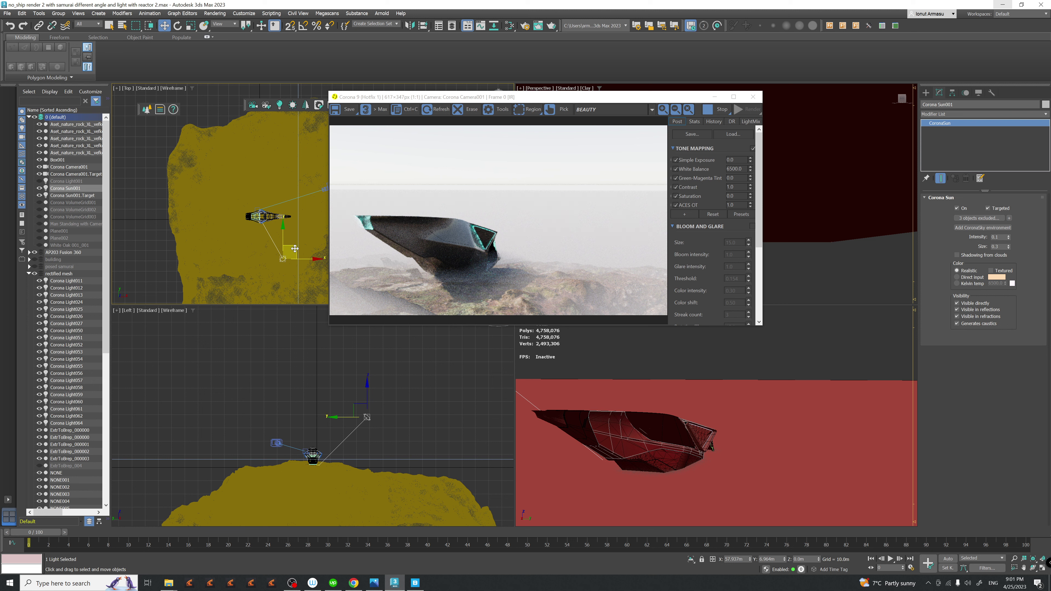
{"action": "left_click_drag", "start_coordinate": [295, 249], "coordinate": [223, 240]}
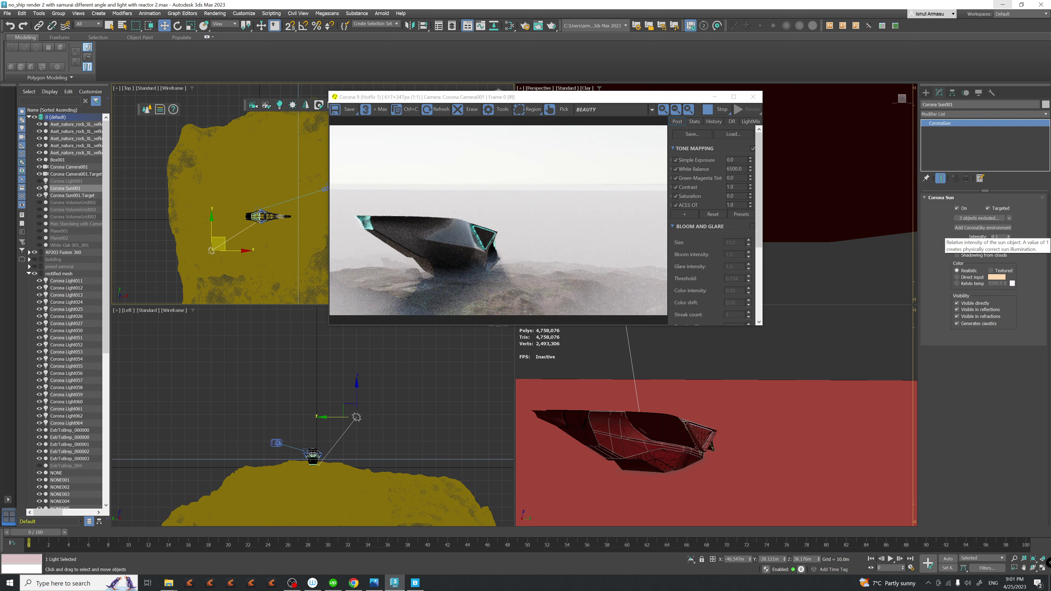
{"action": "middle_click_drag", "start_coordinate": [345, 457], "coordinate": [346, 438]}
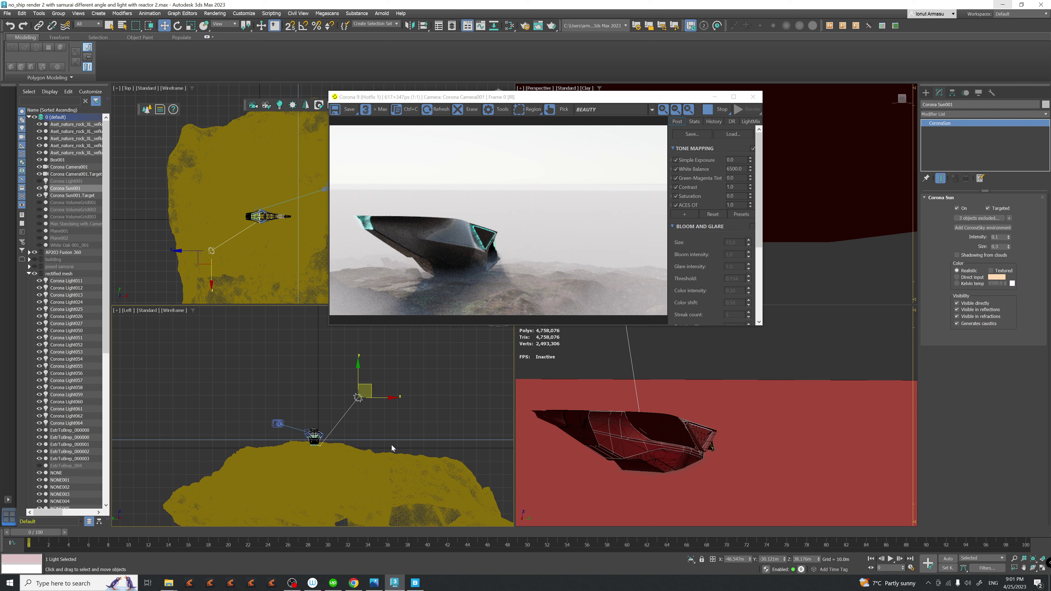
{"action": "middle_click_drag", "start_coordinate": [392, 439], "coordinate": [377, 425]}
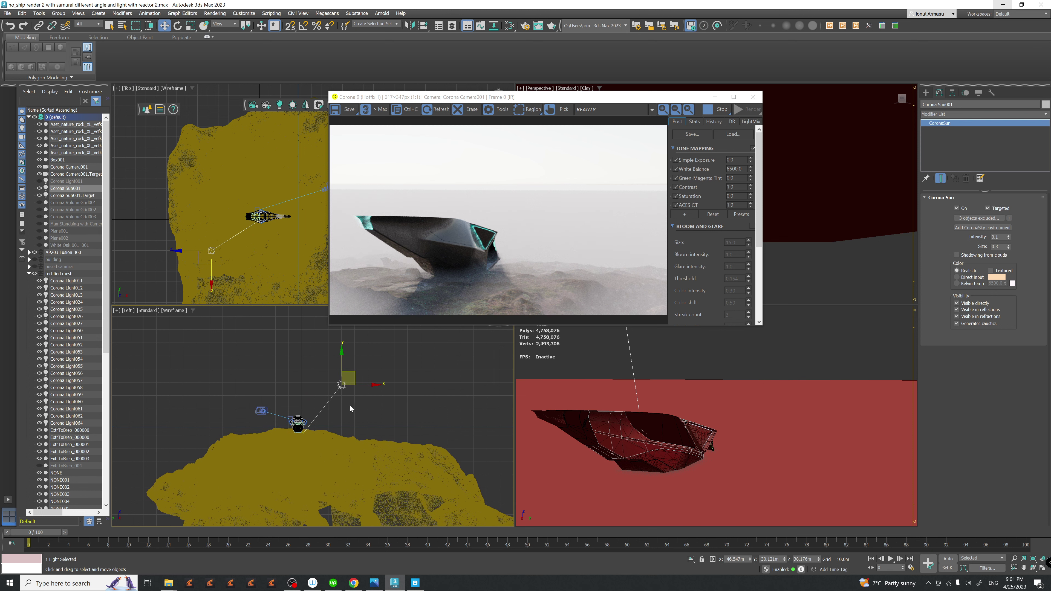
- Set the Skylight environment CoronaSky map's intensity to 0.05 and close the material editor
{"action": "key", "text": "m"}
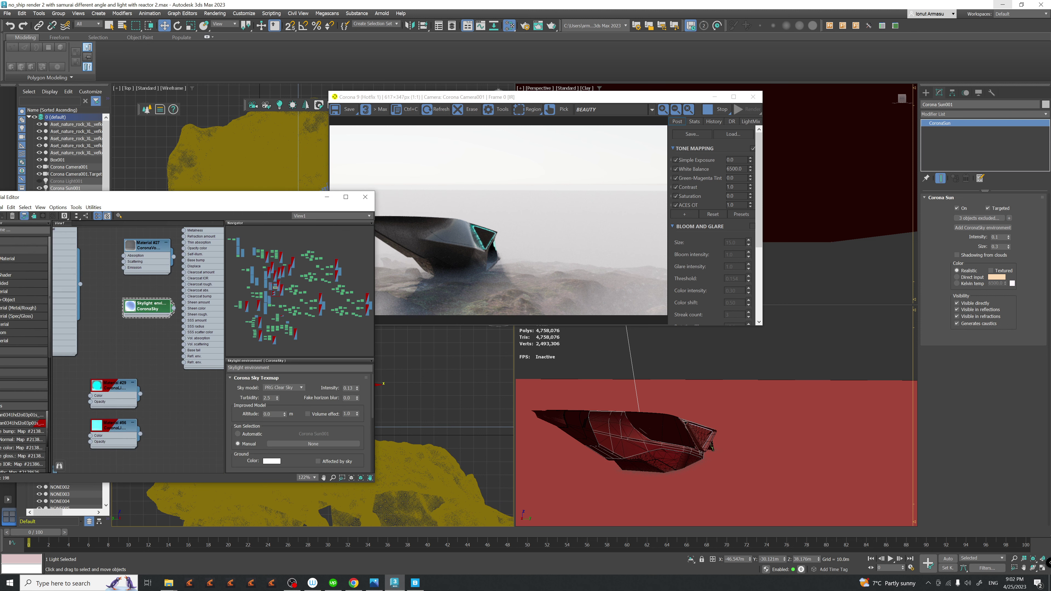
{"action": "left_click", "coordinate": [348, 388]}
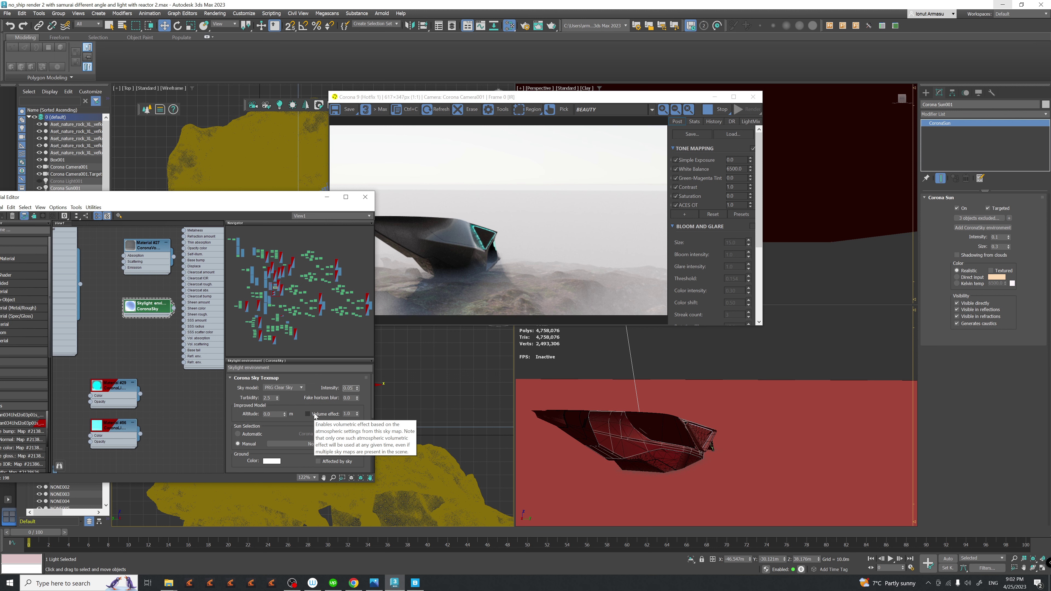
{"action": "key", "text": "Return"}
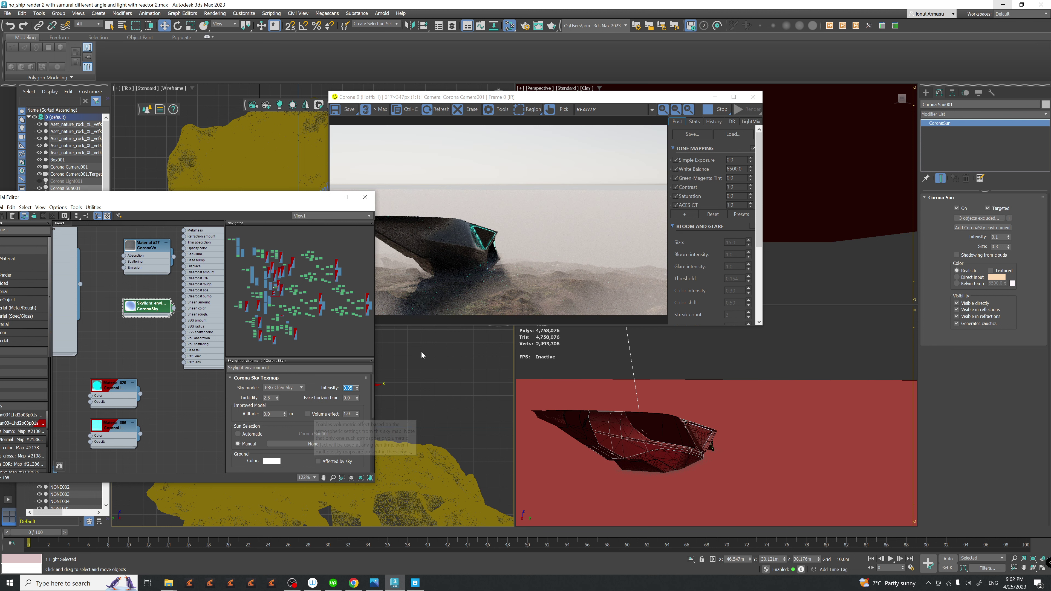
{"action": "left_click_drag", "start_coordinate": [290, 198], "coordinate": [198, 195]}
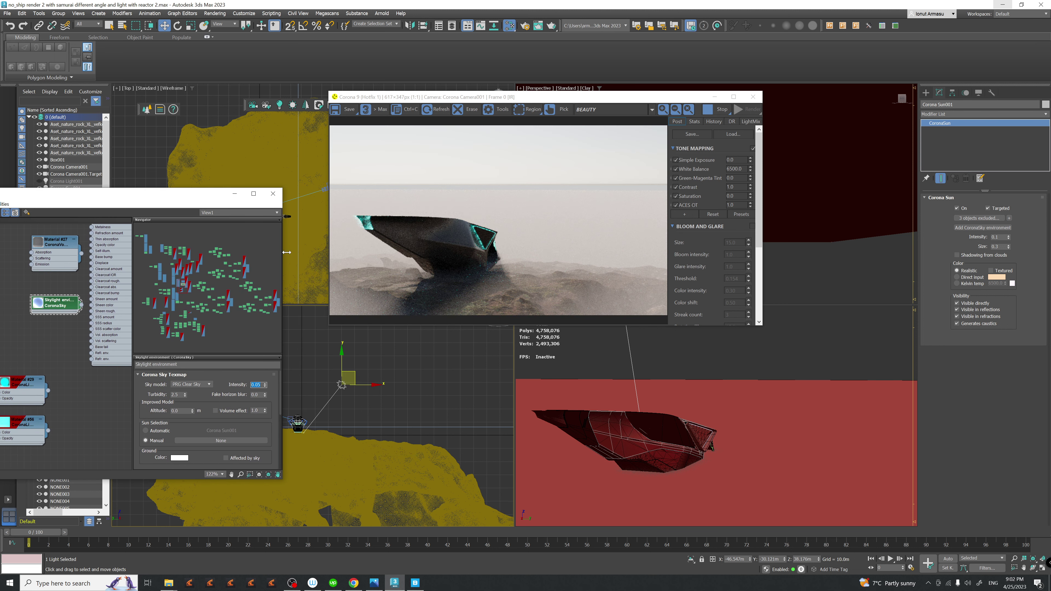
{"action": "left_click", "coordinate": [273, 194]}
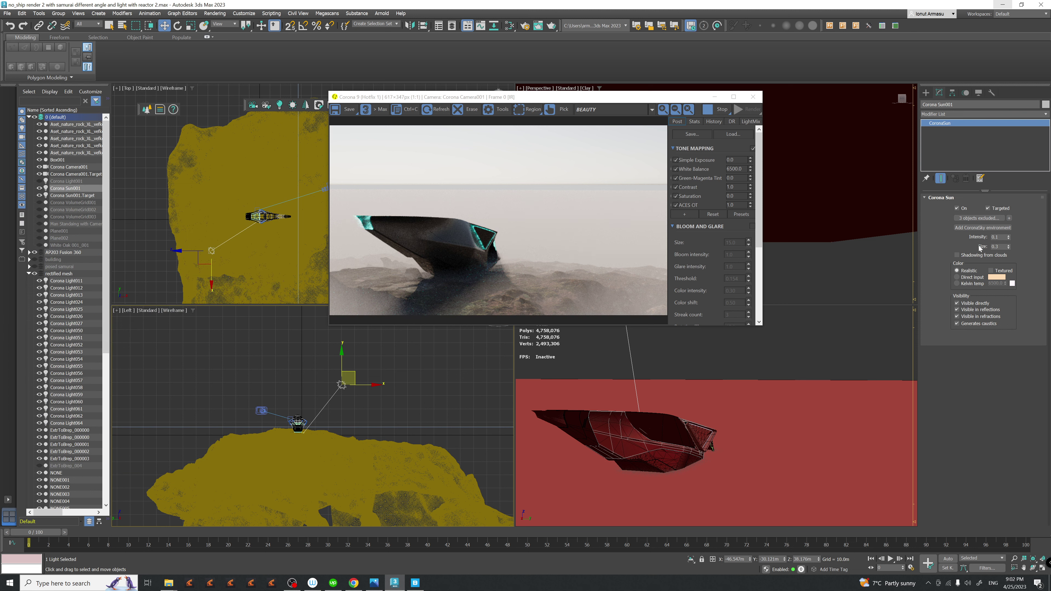
- Set the Corona Sun001 intensity to 0.05
{"action": "double_click", "coordinate": [997, 237]}
{"action": "type", "text": "0.05"}
{"action": "key", "text": "Return"}
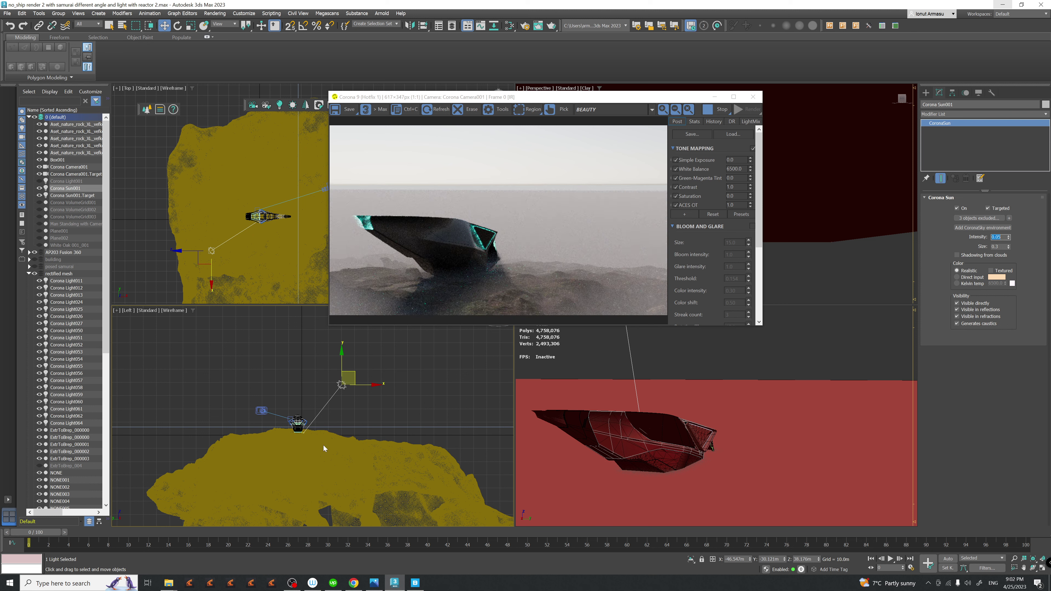
{"action": "middle_click_drag", "start_coordinate": [323, 446], "coordinate": [344, 417]}
- Open the Massive_Nordic_Coastal_Cliff material in the Slate Material Editor and disconnect the Albedo bitmap from its Base color
{"action": "key", "text": "m"}
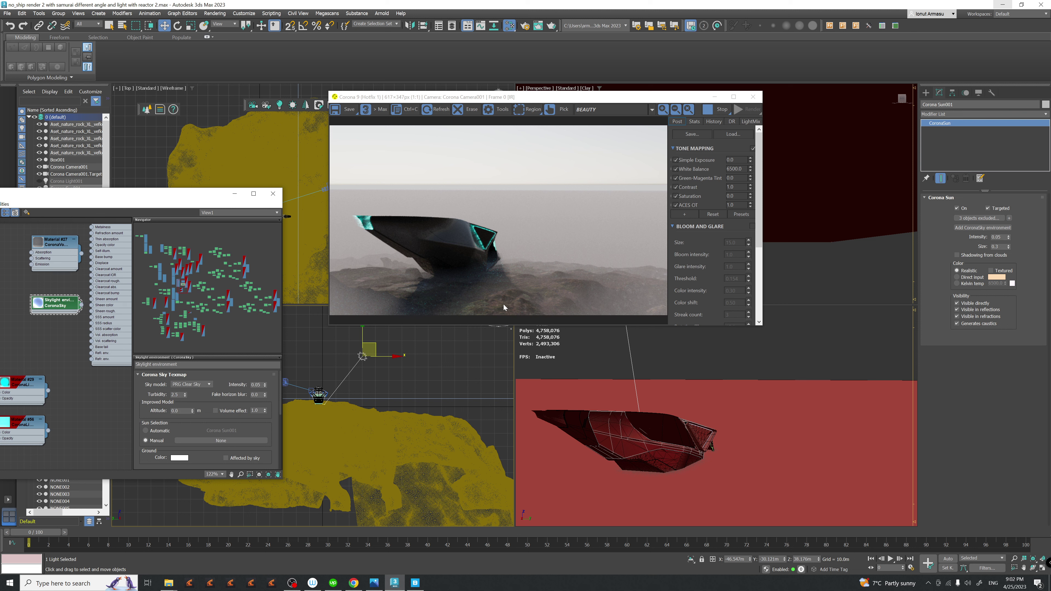
{"action": "left_click_drag", "start_coordinate": [169, 195], "coordinate": [247, 175]}
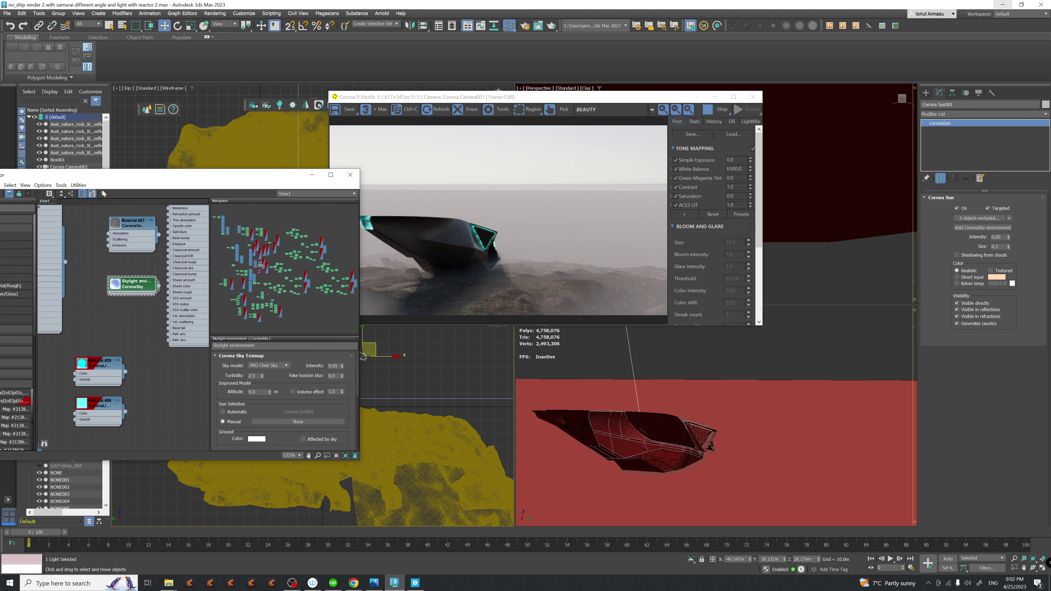
{"action": "left_click_drag", "start_coordinate": [103, 174], "coordinate": [262, 194]}
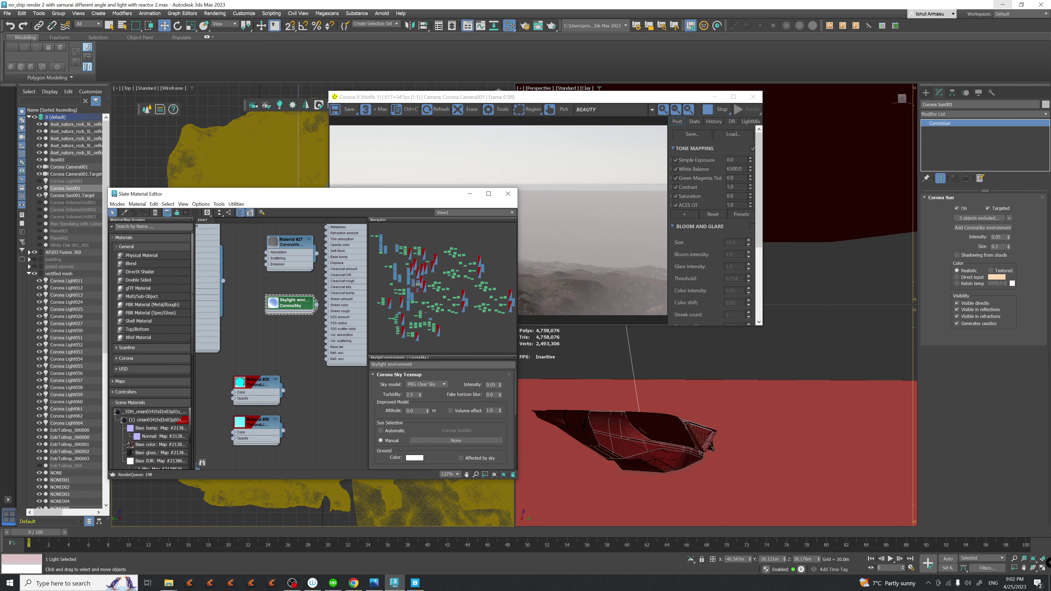
{"action": "left_click", "coordinate": [429, 503]}
{"action": "middle_click_drag", "start_coordinate": [295, 365], "coordinate": [293, 365]}
{"action": "left_click", "coordinate": [347, 368]}
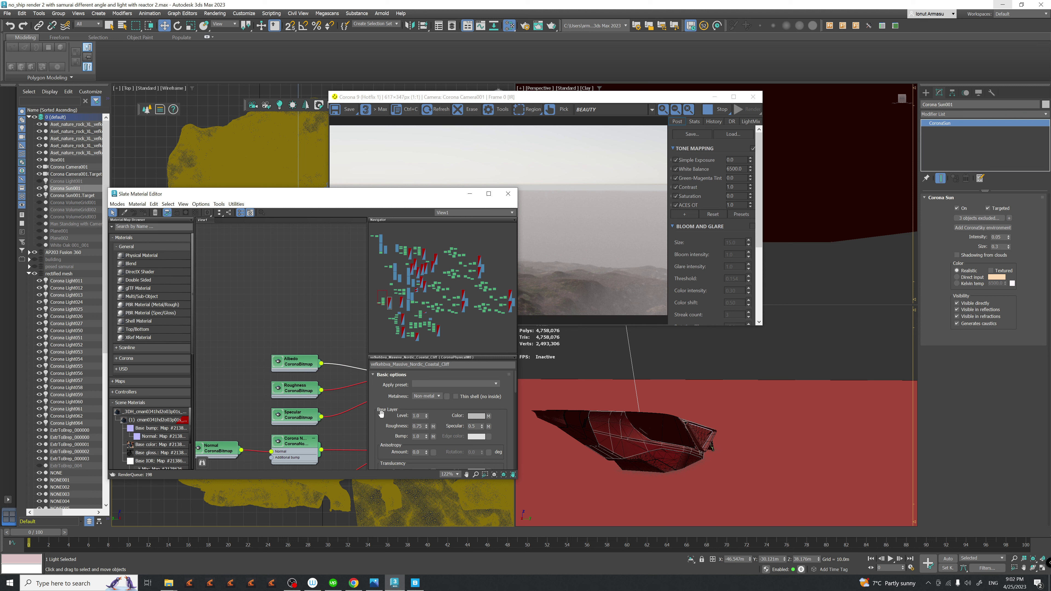
{"action": "left_click_drag", "start_coordinate": [412, 198], "coordinate": [195, 183]}
{"action": "middle_click_drag", "start_coordinate": [121, 393], "coordinate": [70, 369]}
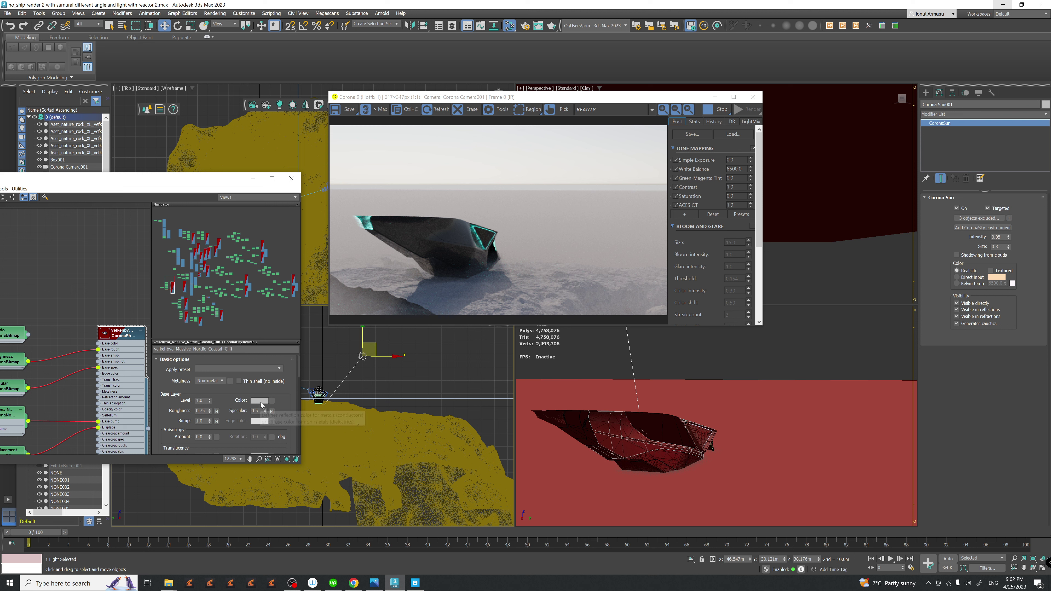
- Try darker and lighter grays for the cliff material's base color, and confirm a neutral gray with a value of 50
{"action": "left_click", "coordinate": [260, 402]}
{"action": "left_click", "coordinate": [195, 374]}
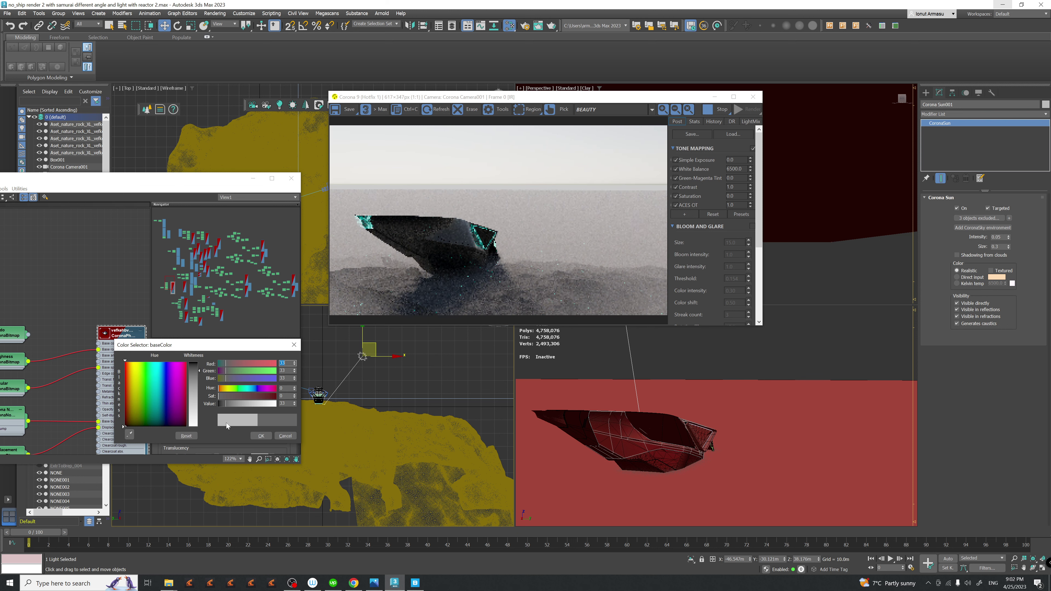
{"action": "left_click", "coordinate": [194, 410]}
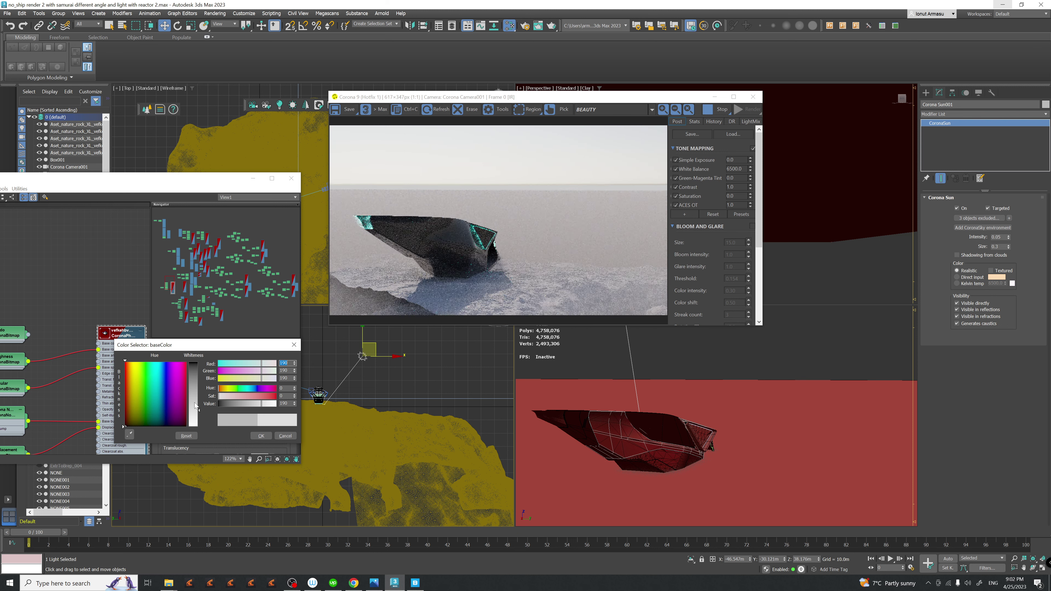
{"action": "left_click", "coordinate": [197, 392]}
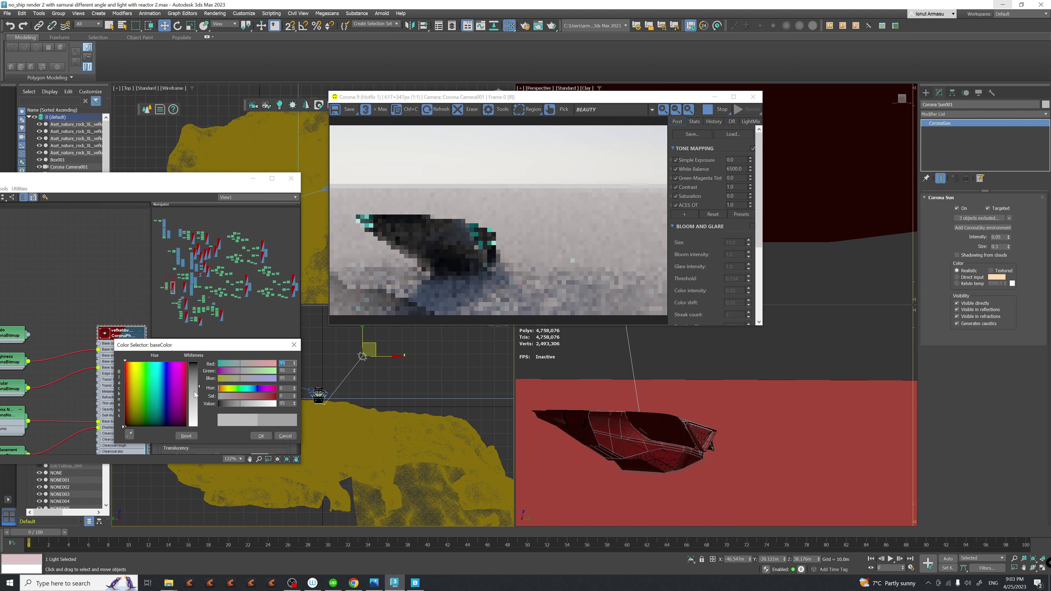
{"action": "left_click", "coordinate": [193, 375]}
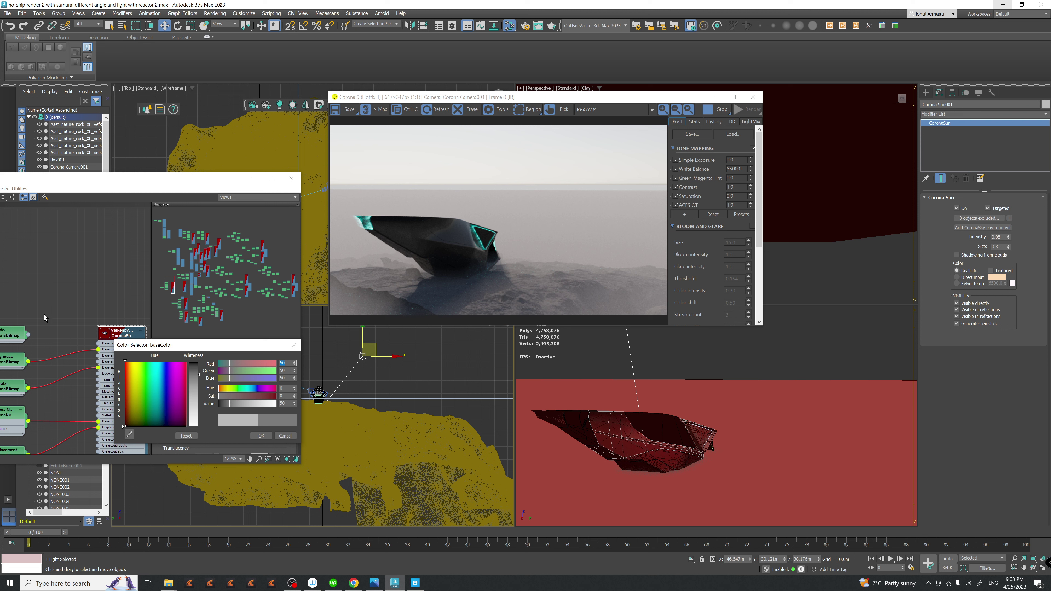
{"action": "left_click", "coordinate": [263, 437]}
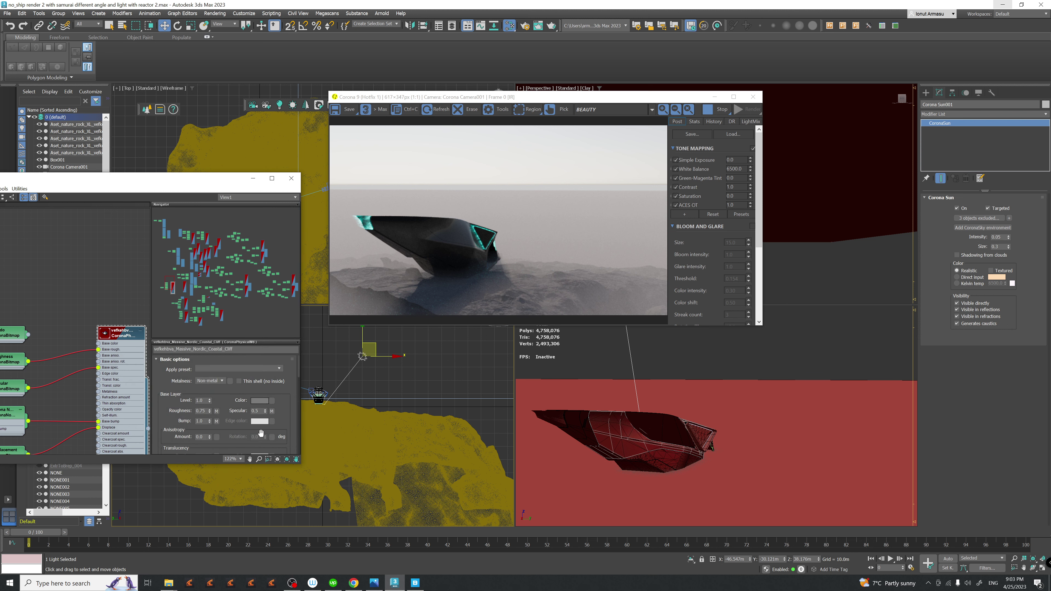
- Arrange the Slate Material Editor beside the Corona render window so both stay visible with the full node graph accessible
{"action": "scroll", "coordinate": [126, 237], "scroll_direction": "down", "scroll_amount": 4}
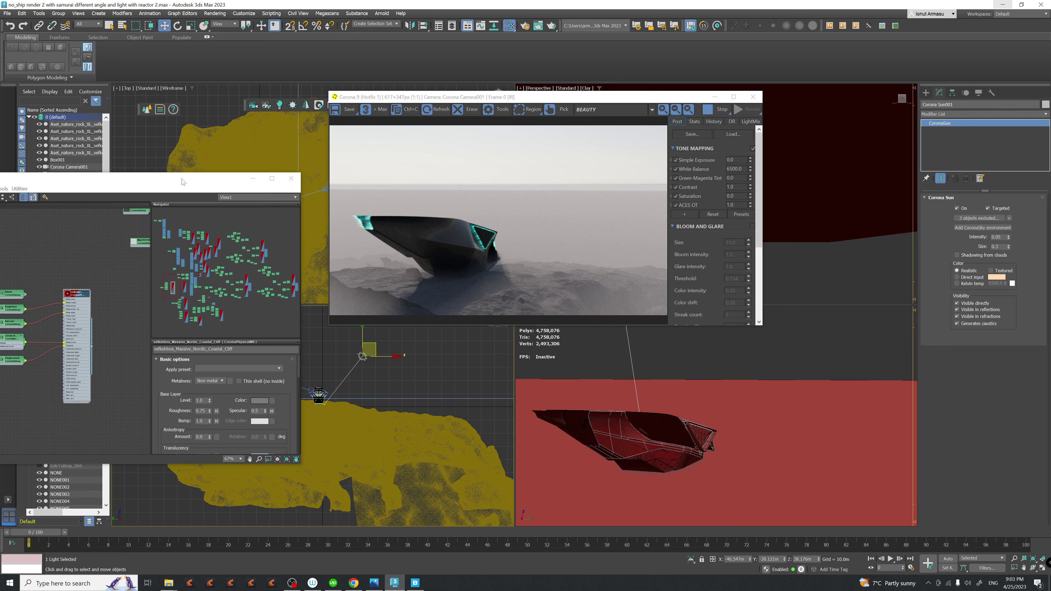
{"action": "left_click_drag", "start_coordinate": [199, 179], "coordinate": [937, 141]}
{"action": "left_click_drag", "start_coordinate": [555, 103], "coordinate": [324, 88]}
{"action": "left_click_drag", "start_coordinate": [787, 140], "coordinate": [718, 120]}
- Reduce the absorption distance of the fog box's Corona Volumetric Material to thicken the mist, and close the material editor
{"action": "middle_click_drag", "start_coordinate": [783, 239], "coordinate": [724, 382]}
{"action": "scroll", "coordinate": [786, 290], "scroll_direction": "down", "scroll_amount": 1}
{"action": "scroll", "coordinate": [729, 340], "scroll_direction": "down", "scroll_amount": 5}
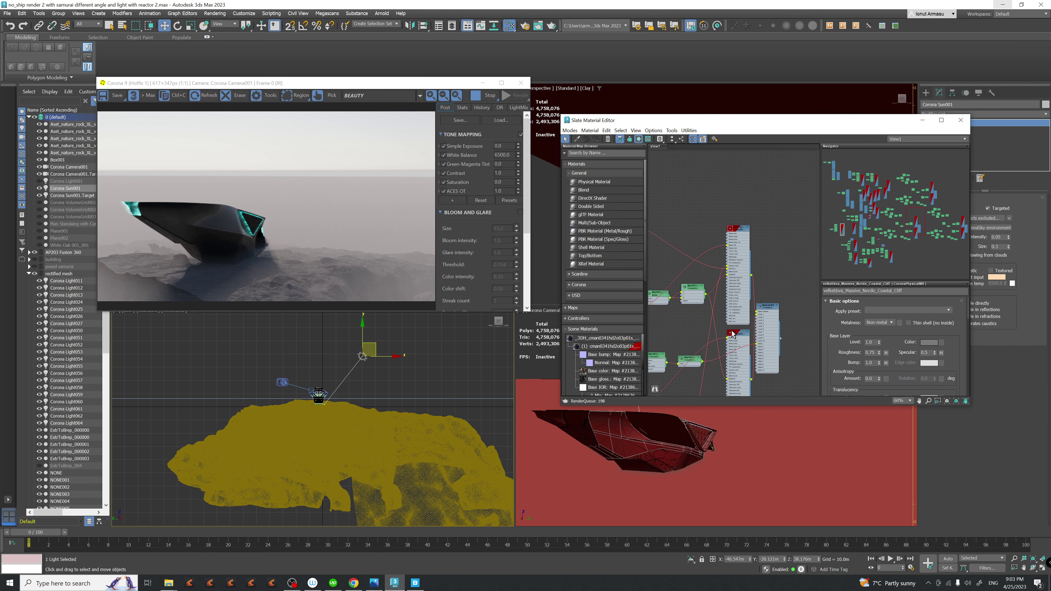
{"action": "scroll", "coordinate": [724, 313], "scroll_direction": "down", "scroll_amount": 3}
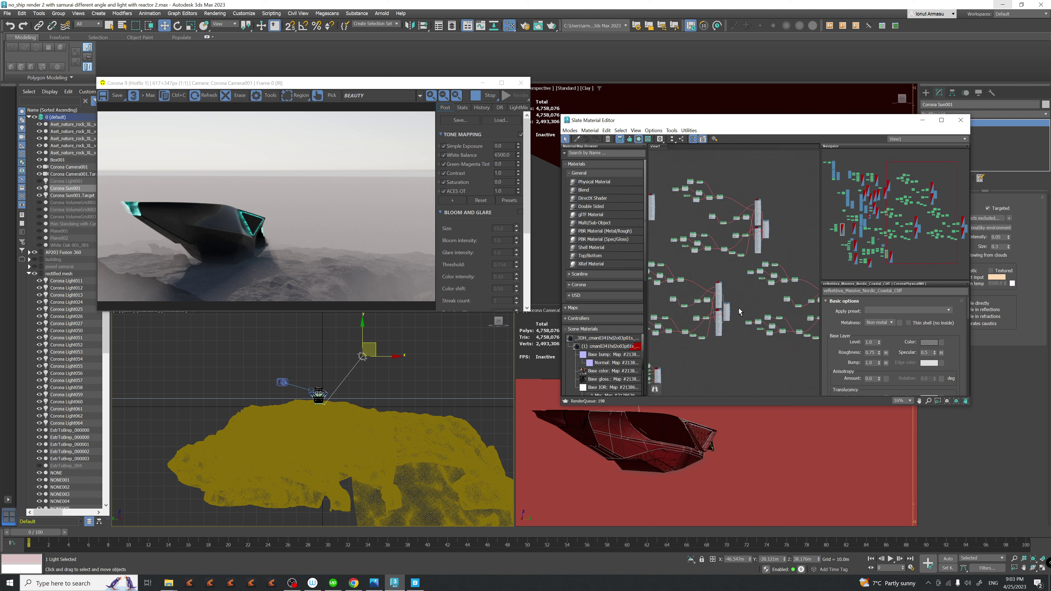
{"action": "scroll", "coordinate": [689, 243], "scroll_direction": "up", "scroll_amount": 4}
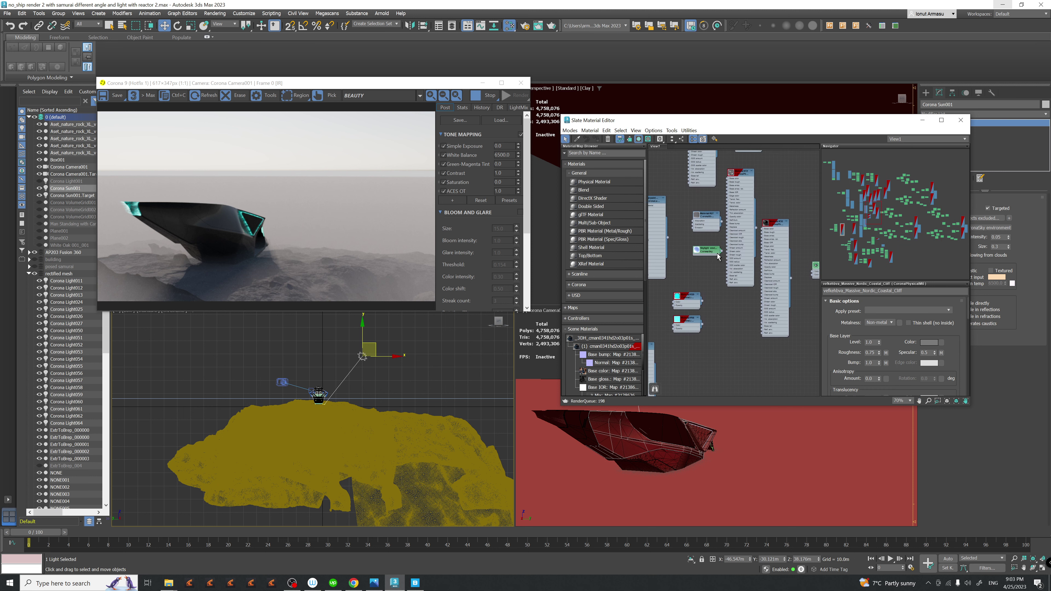
{"action": "left_click", "coordinate": [702, 202]}
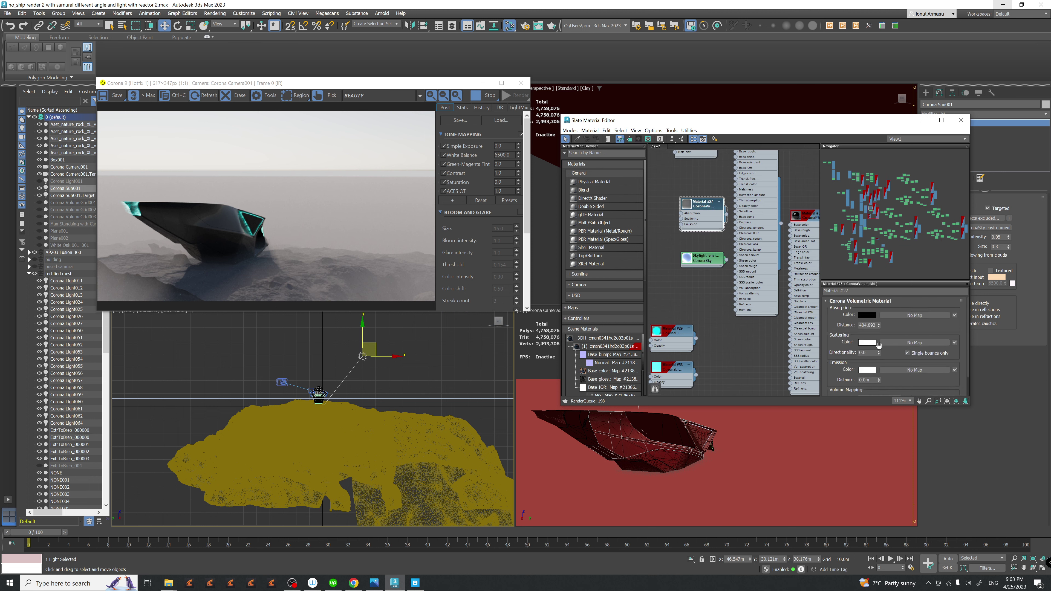
{"action": "left_click_drag", "start_coordinate": [879, 326], "coordinate": [884, 342]}
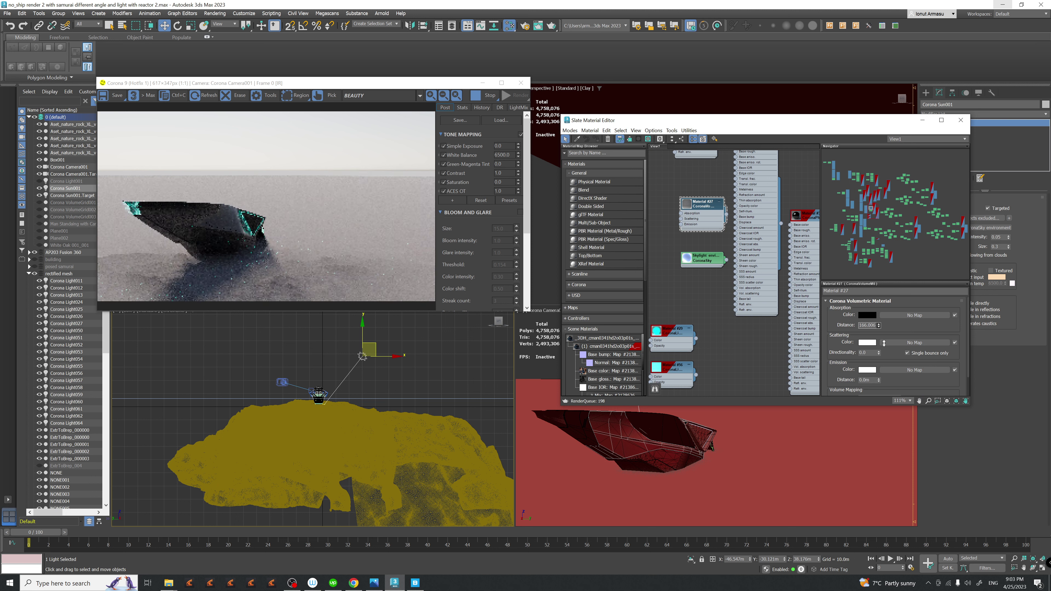
{"action": "left_click_drag", "start_coordinate": [884, 343], "coordinate": [884, 351]}
{"action": "left_click", "coordinate": [961, 120]}
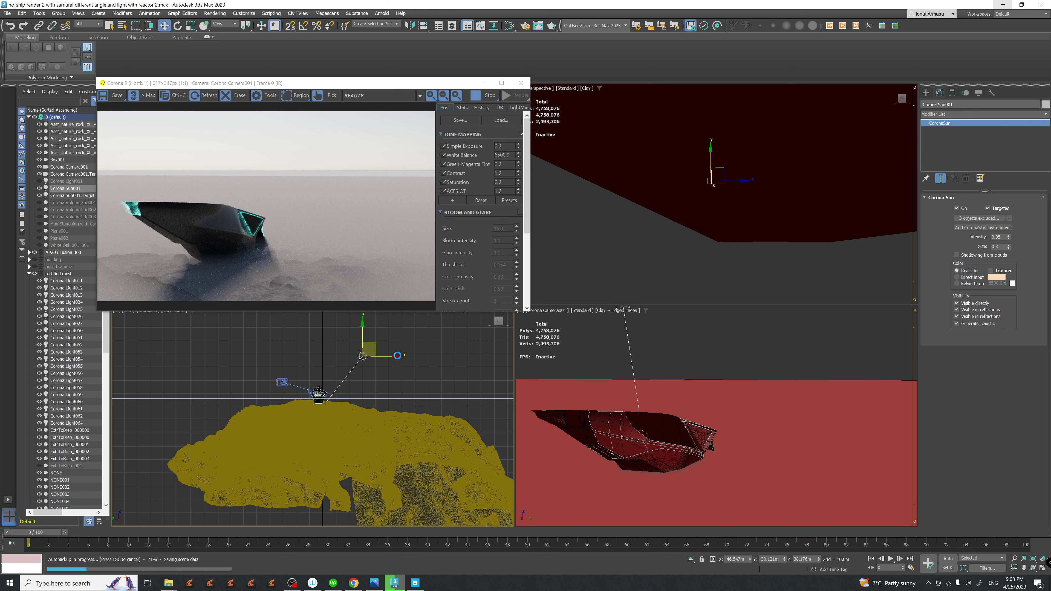
- Cancel the running autobackup and inspect the misty render at full-screen size before restoring the render window
{"action": "key", "text": "Escape"}
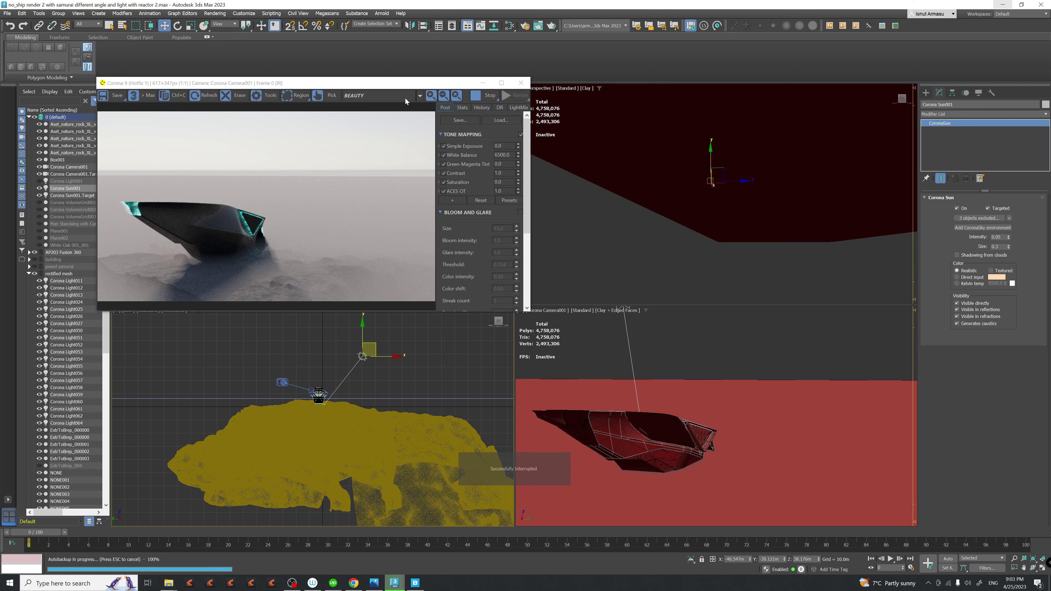
{"action": "left_click_drag", "start_coordinate": [406, 83], "coordinate": [532, 1]}
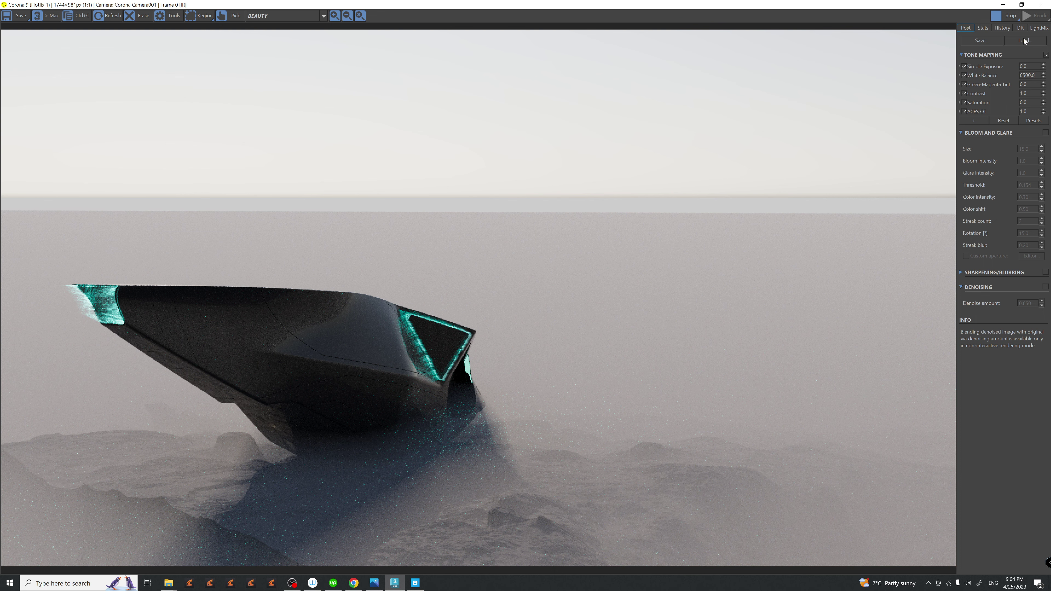
{"action": "left_click", "coordinate": [1022, 5]}
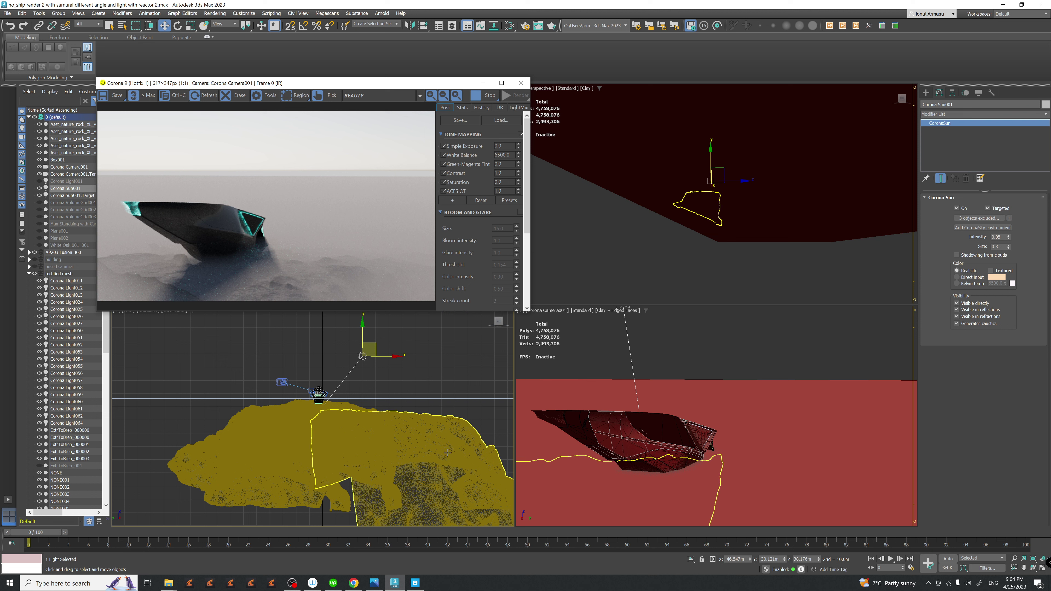
- Switch to Quixel Bridge and browse the purchased 3D assets for a large landform to use as background terrain
{"action": "middle_click_drag", "start_coordinate": [432, 448], "coordinate": [414, 445]}
{"action": "scroll", "coordinate": [414, 445], "scroll_direction": "down", "scroll_amount": 4}
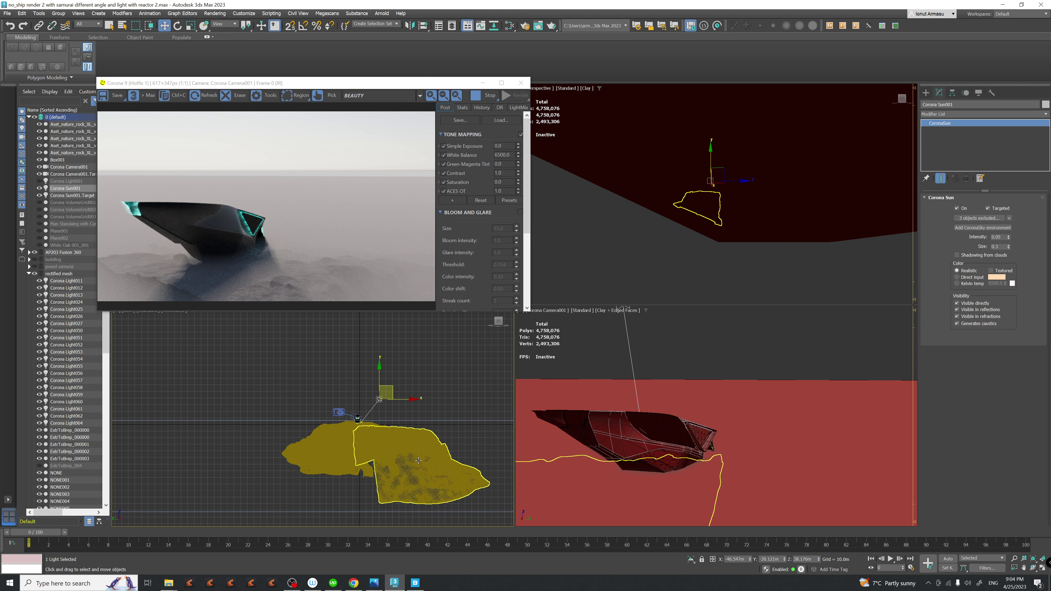
{"action": "scroll", "coordinate": [355, 459], "scroll_direction": "down", "scroll_amount": 4}
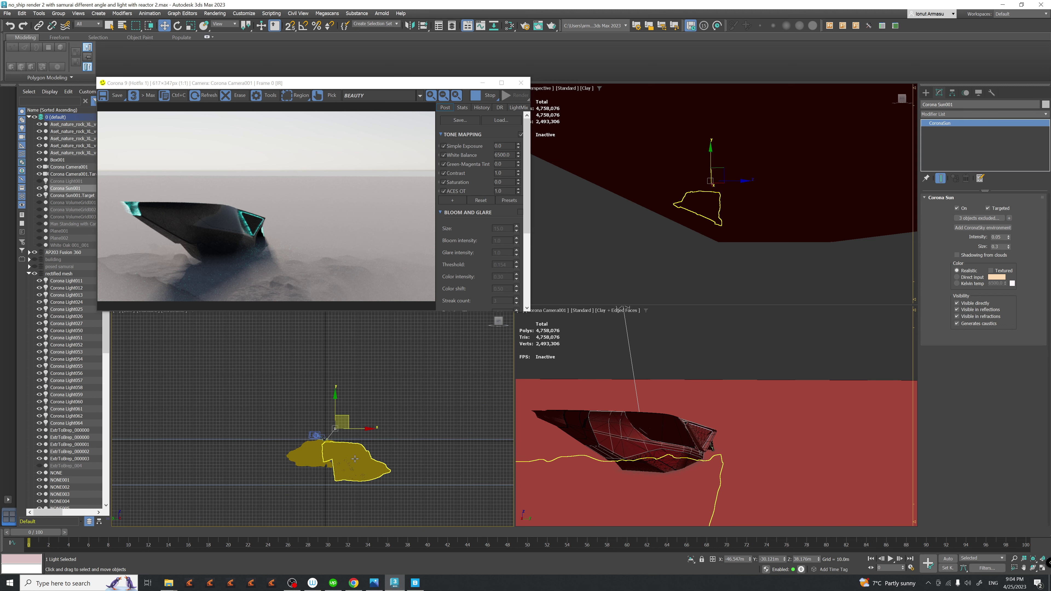
{"action": "left_click", "coordinate": [416, 584]}
{"action": "scroll", "coordinate": [576, 368], "scroll_direction": "down", "scroll_amount": 8}
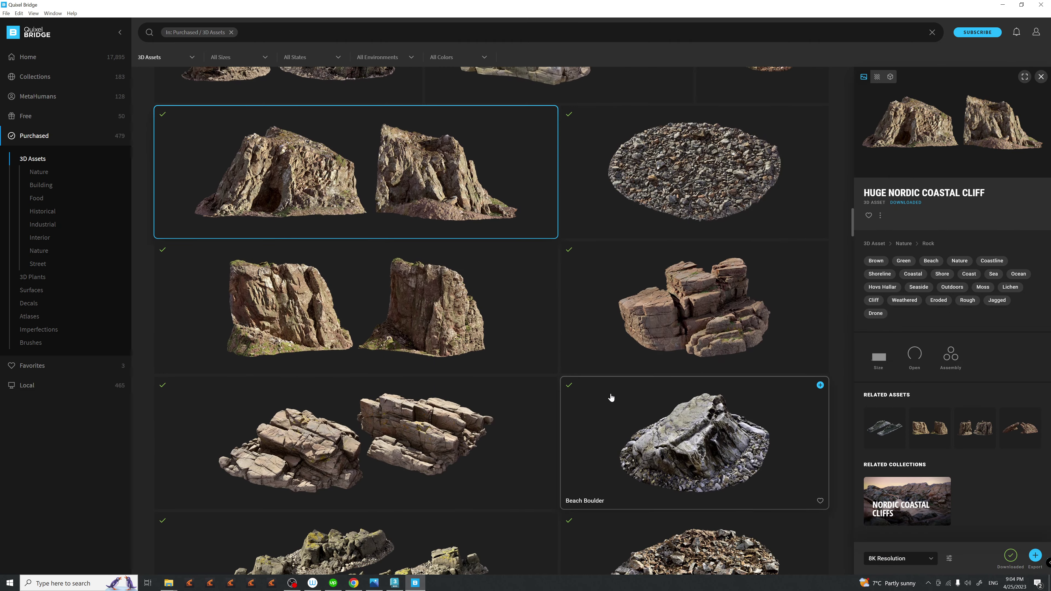
{"action": "scroll", "coordinate": [603, 406], "scroll_direction": "up", "scroll_amount": 5}
{"action": "scroll", "coordinate": [619, 372], "scroll_direction": "down", "scroll_amount": 4}
{"action": "scroll", "coordinate": [601, 364], "scroll_direction": "up", "scroll_amount": 10}
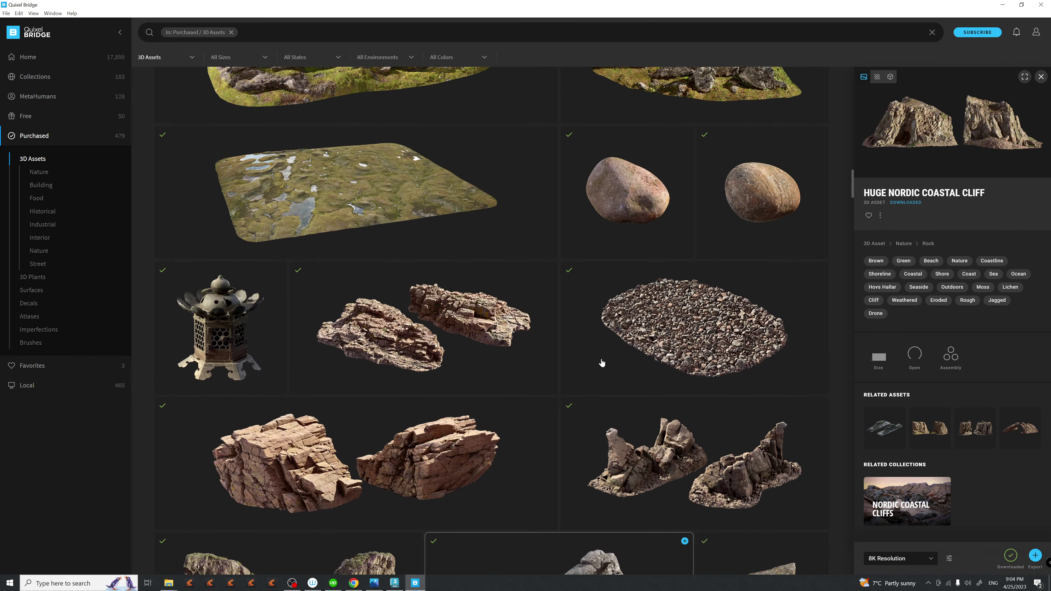
{"action": "scroll", "coordinate": [597, 369], "scroll_direction": "up", "scroll_amount": 10}
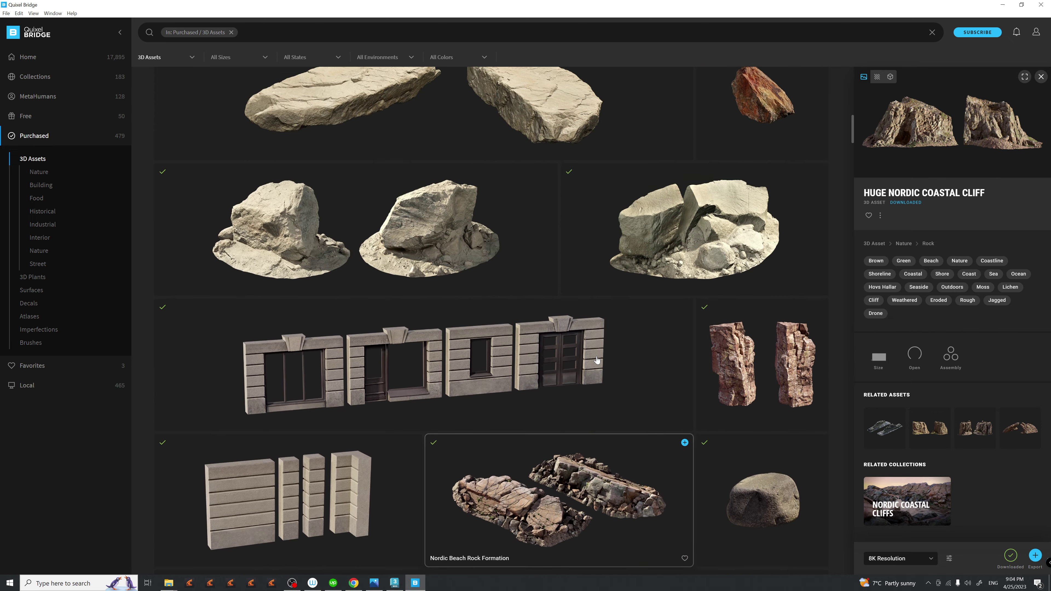
{"action": "scroll", "coordinate": [397, 331], "scroll_direction": "up", "scroll_amount": 12}
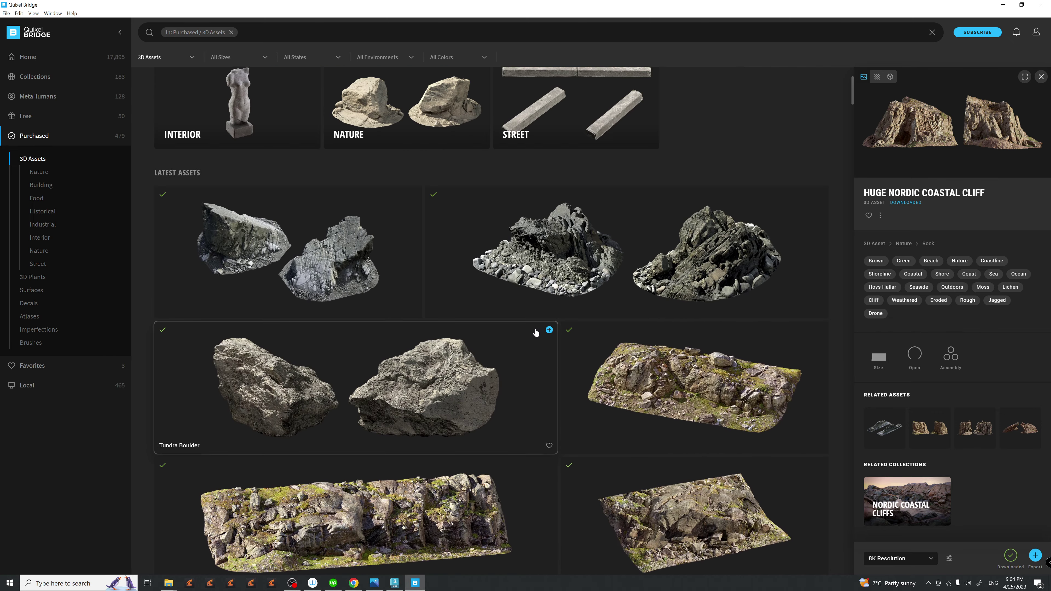
{"action": "scroll", "coordinate": [536, 336], "scroll_direction": "down", "scroll_amount": 12}
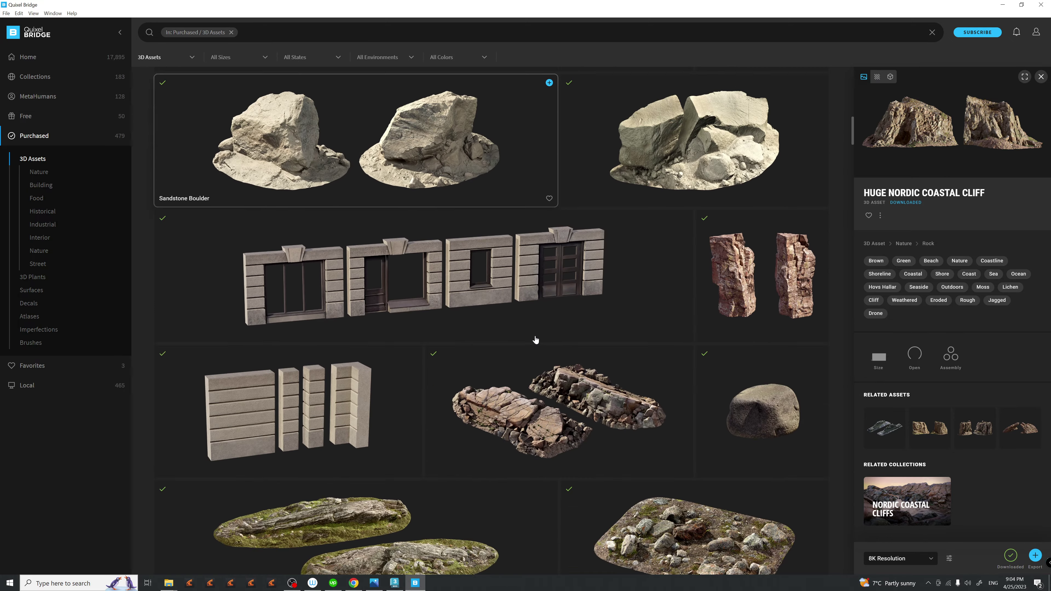
{"action": "scroll", "coordinate": [537, 345], "scroll_direction": "down", "scroll_amount": 12}
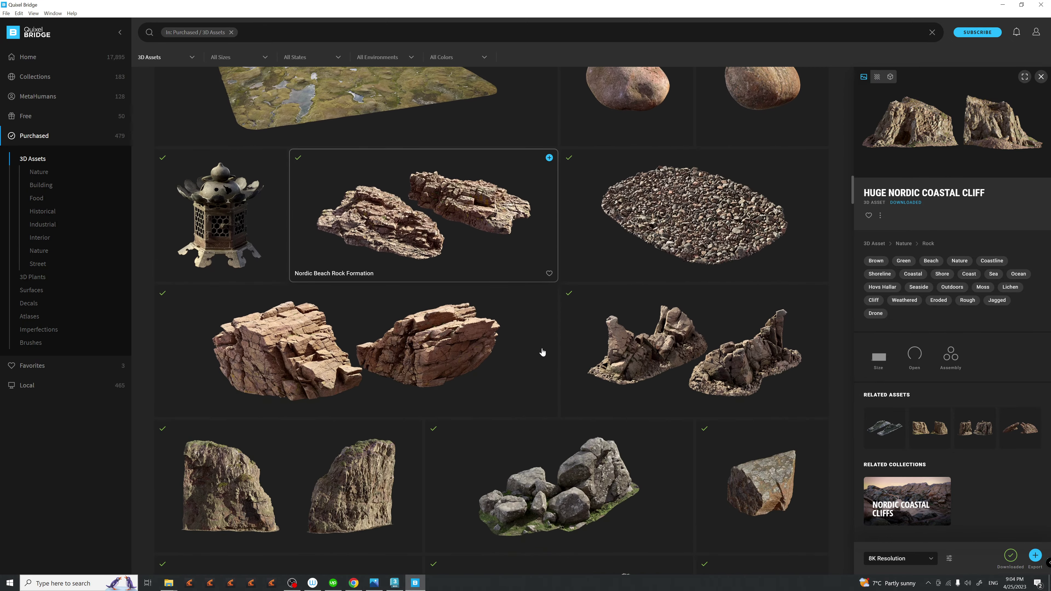
{"action": "scroll", "coordinate": [544, 355], "scroll_direction": "down", "scroll_amount": 10}
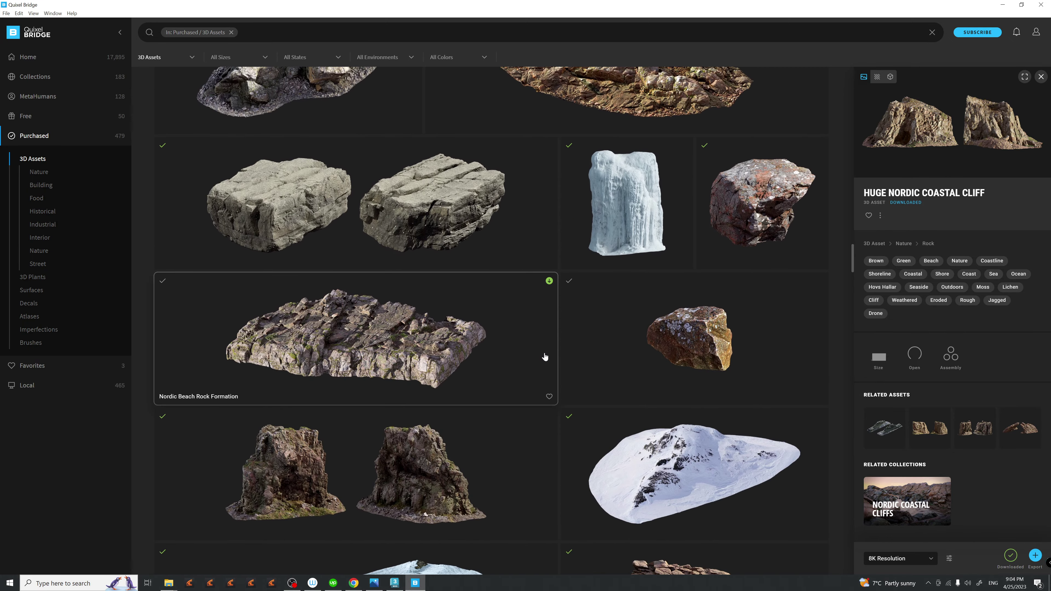
{"action": "scroll", "coordinate": [544, 353], "scroll_direction": "down", "scroll_amount": 7}
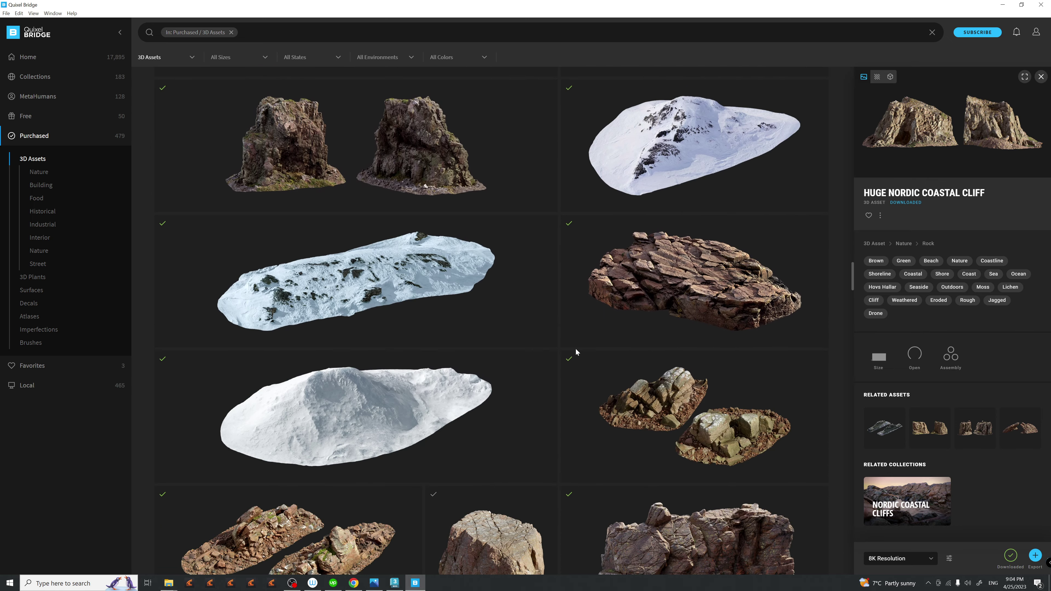
{"action": "scroll", "coordinate": [580, 354], "scroll_direction": "up", "scroll_amount": 4}
- Close the Corona render window in 3ds Max, export the Snow Hill asset from Quixel Bridge, and return to 3ds Max
{"action": "left_click", "coordinate": [394, 584]}
{"action": "left_click", "coordinate": [521, 82]}
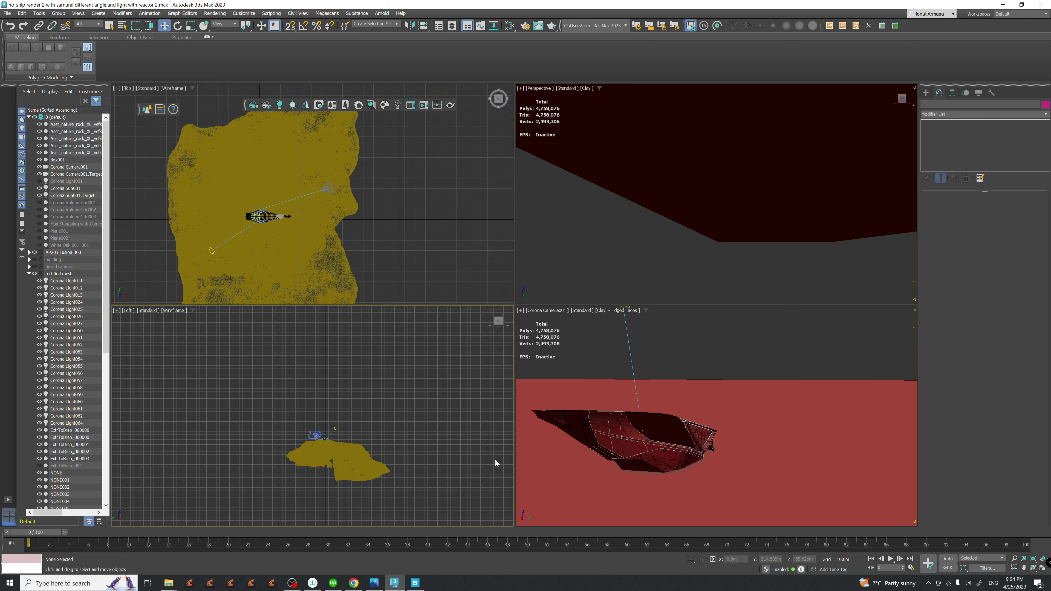
{"action": "left_click", "coordinate": [414, 584]}
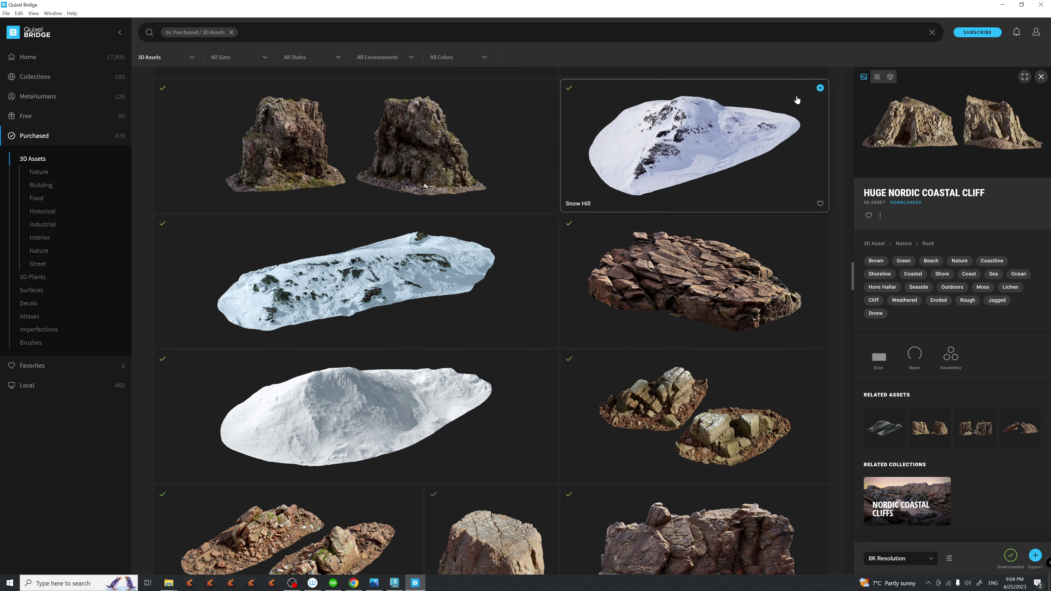
{"action": "left_click", "coordinate": [820, 88]}
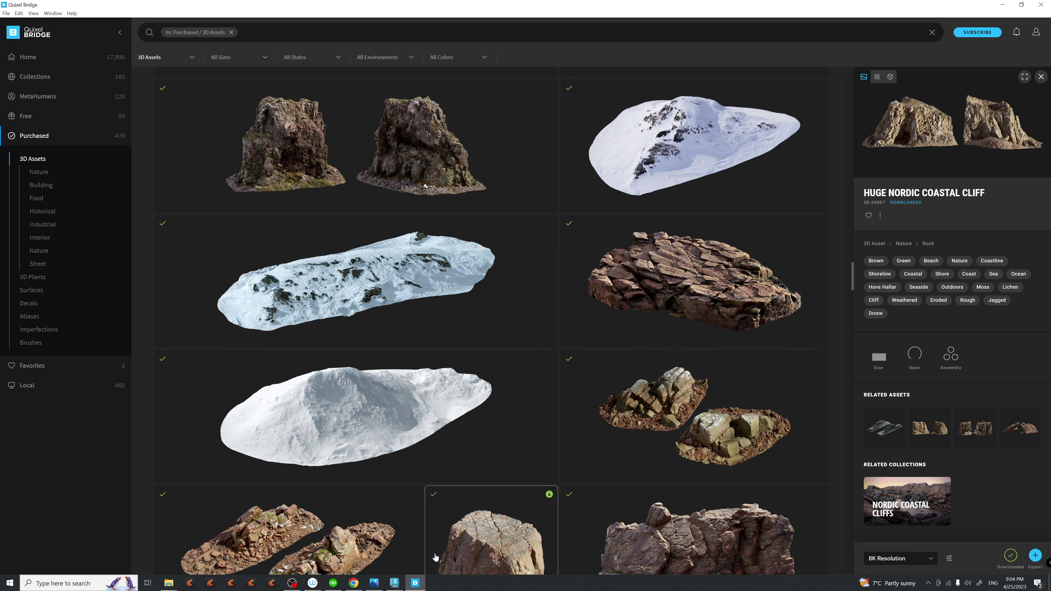
{"action": "left_click", "coordinate": [394, 584]}
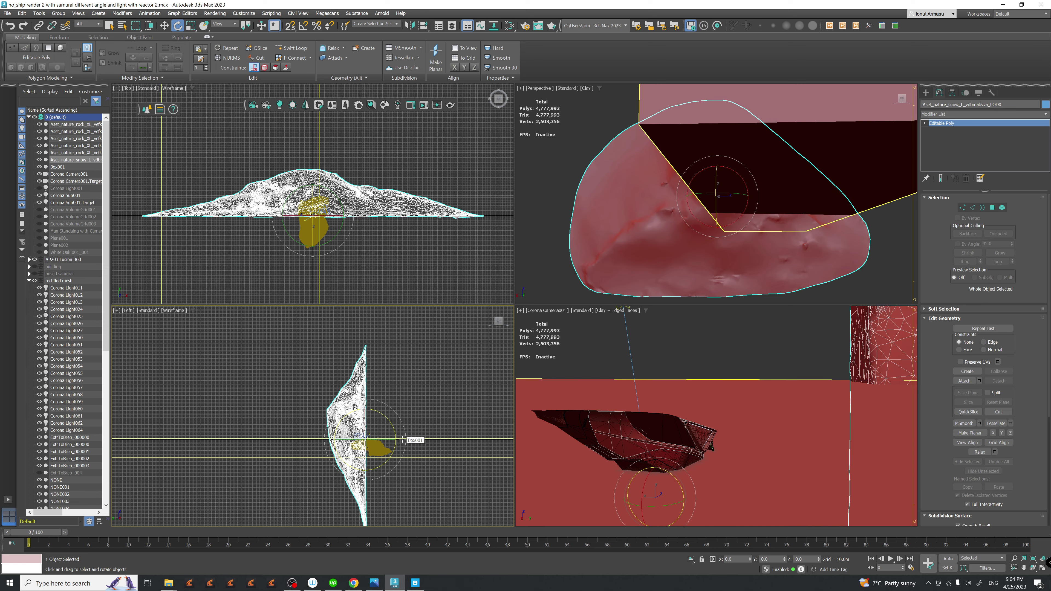
- Rotate the imported snow hill 90° about X with angle snap so it lies flat on the ground
{"action": "key", "text": "a"}
{"action": "left_click_drag", "start_coordinate": [378, 414], "coordinate": [402, 421]}
{"action": "scroll", "coordinate": [336, 257], "scroll_direction": "up", "scroll_amount": 2}
{"action": "scroll", "coordinate": [400, 271], "scroll_direction": "down", "scroll_amount": 6}
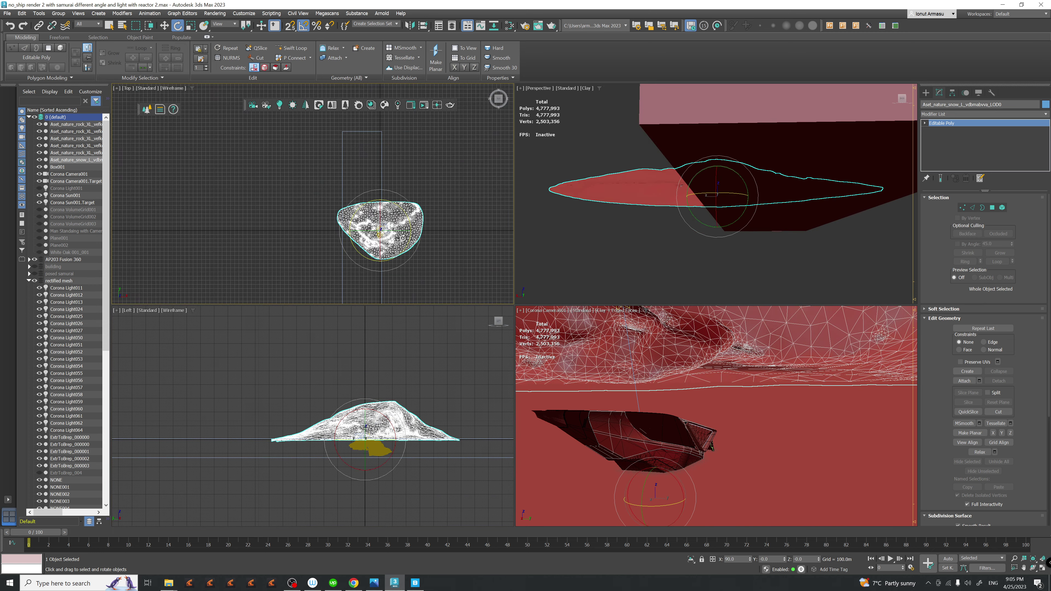
- Move the snow hill away from the spaceship into the background and lower it toward the terrain
{"action": "key", "text": "w"}
{"action": "middle_click_drag", "start_coordinate": [400, 263], "coordinate": [402, 237]}
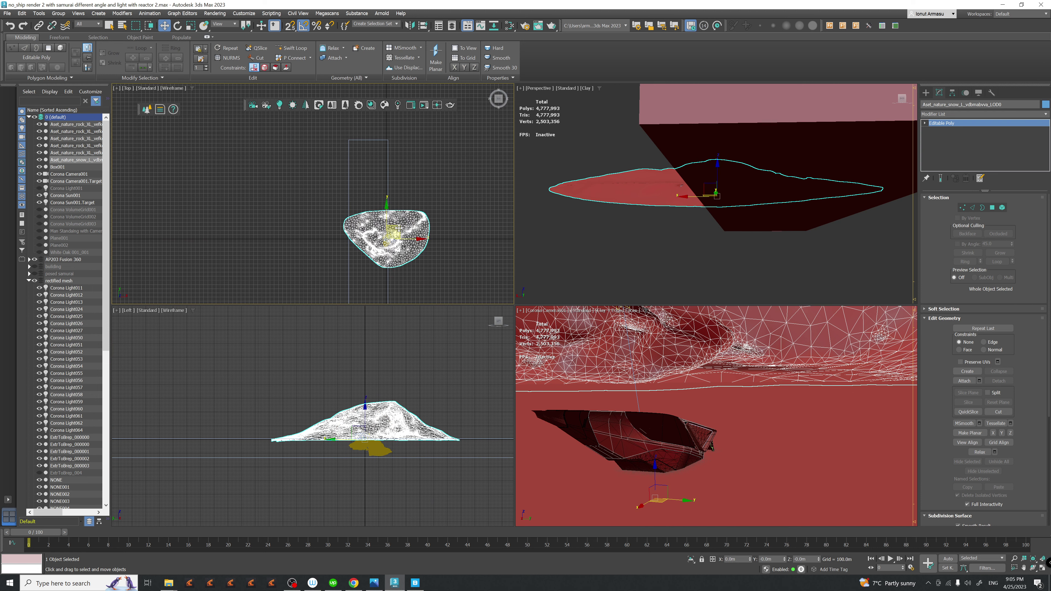
{"action": "left_click_drag", "start_coordinate": [398, 228], "coordinate": [346, 234]}
{"action": "middle_click_drag", "start_coordinate": [389, 422], "coordinate": [407, 433]}
{"action": "left_click_drag", "start_coordinate": [407, 434], "coordinate": [407, 458]}
- Rotate the snow hill 90° about the vertical axis so its long side faces the camera
{"action": "middle_click_drag", "start_coordinate": [394, 236], "coordinate": [425, 233]}
{"action": "key", "text": "e"}
{"action": "left_click_drag", "start_coordinate": [392, 254], "coordinate": [381, 274]}
{"action": "middle_click_drag", "start_coordinate": [382, 275], "coordinate": [414, 256]}
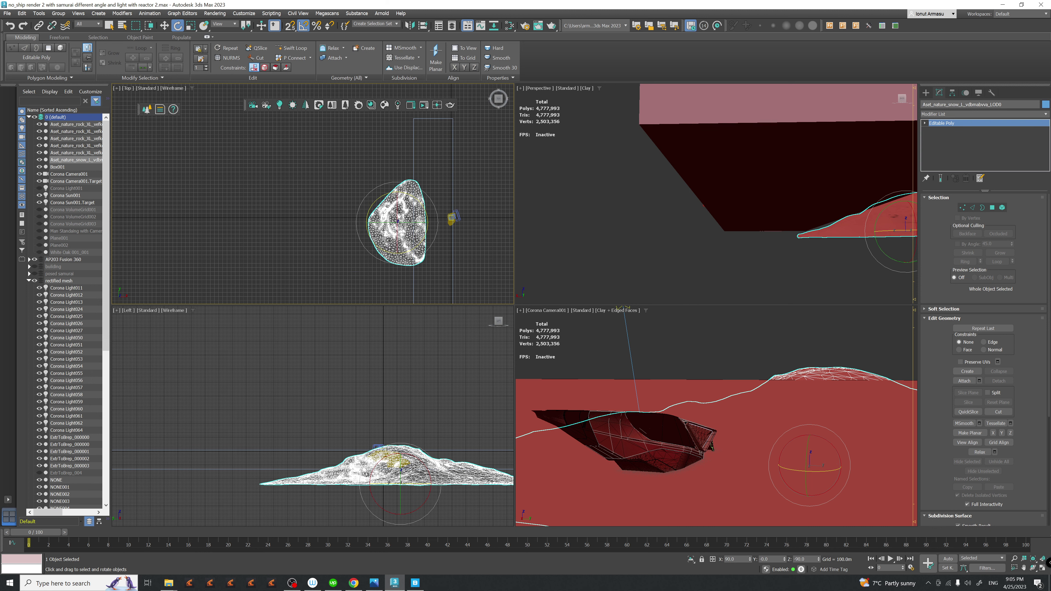
- Nudge the snow hill's position in the top view and lower it slightly in the left view
{"action": "key", "text": "w"}
{"action": "mouse_move", "coordinate": [411, 212]}
{"action": "left_mouse_down"}
{"action": "mouse_move", "coordinate": [417, 201]}
{"action": "mouse_move", "coordinate": [380, 213]}
{"action": "mouse_move", "coordinate": [414, 214]}
{"action": "left_mouse_up"}
{"action": "middle_click_drag", "start_coordinate": [406, 460], "coordinate": [380, 427]}
{"action": "left_click_drag", "start_coordinate": [380, 427], "coordinate": [384, 432]}
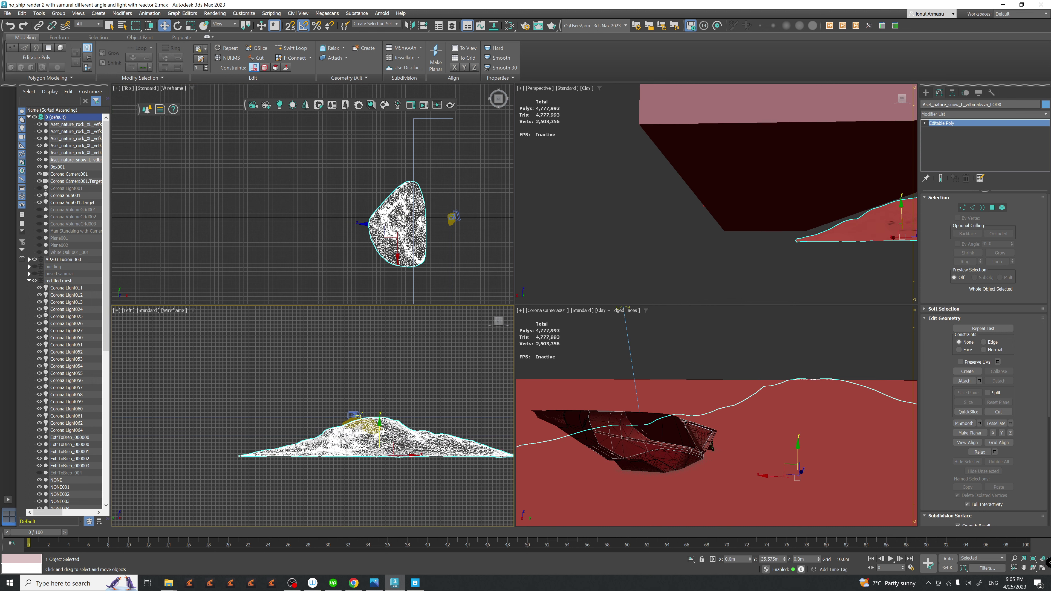
- Reopen the Corona interactive render window and place it over the perspective view, clear of the top and left views
{"action": "left_click", "coordinate": [426, 107]}
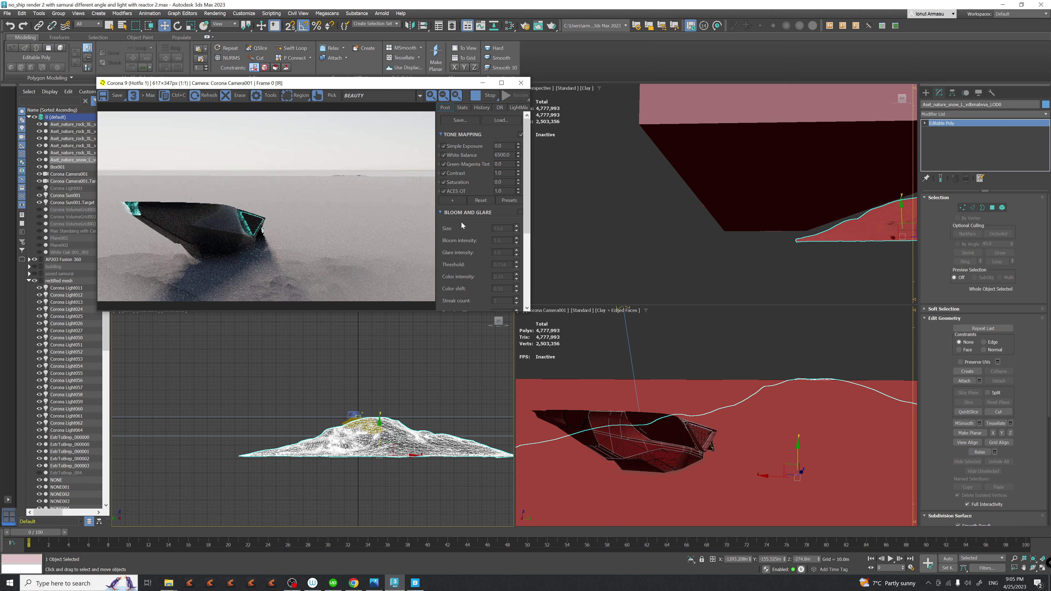
{"action": "left_click", "coordinate": [355, 427]}
{"action": "middle_click_drag", "start_coordinate": [355, 426], "coordinate": [378, 435]}
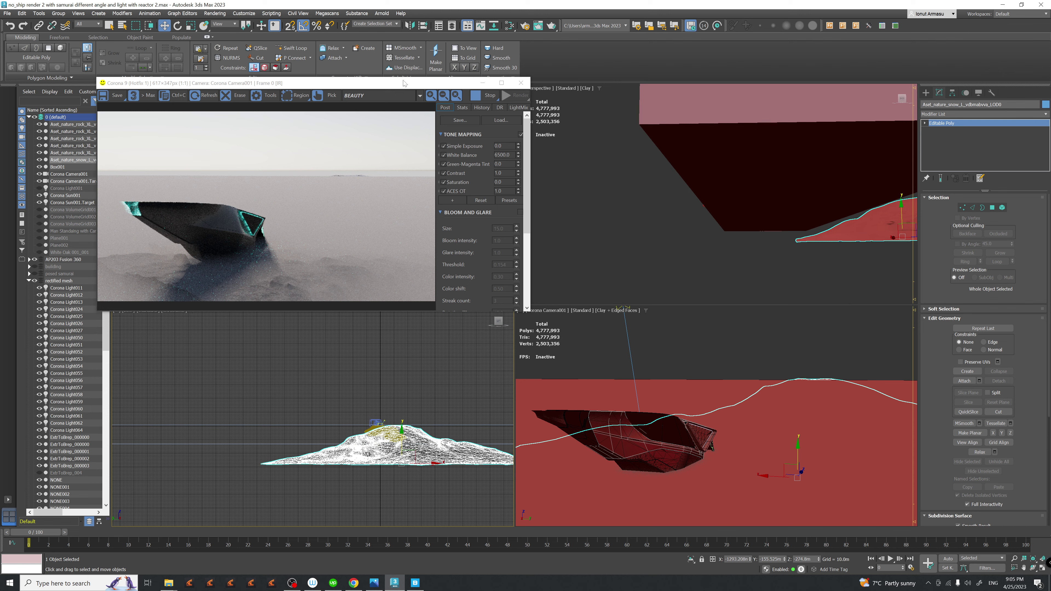
{"action": "left_click_drag", "start_coordinate": [404, 83], "coordinate": [794, 84]}
- Shift the snow hill in the top view and fine-tune its height so it rises on the horizon behind the spaceship
{"action": "scroll", "coordinate": [300, 225], "scroll_direction": "up", "scroll_amount": 6}
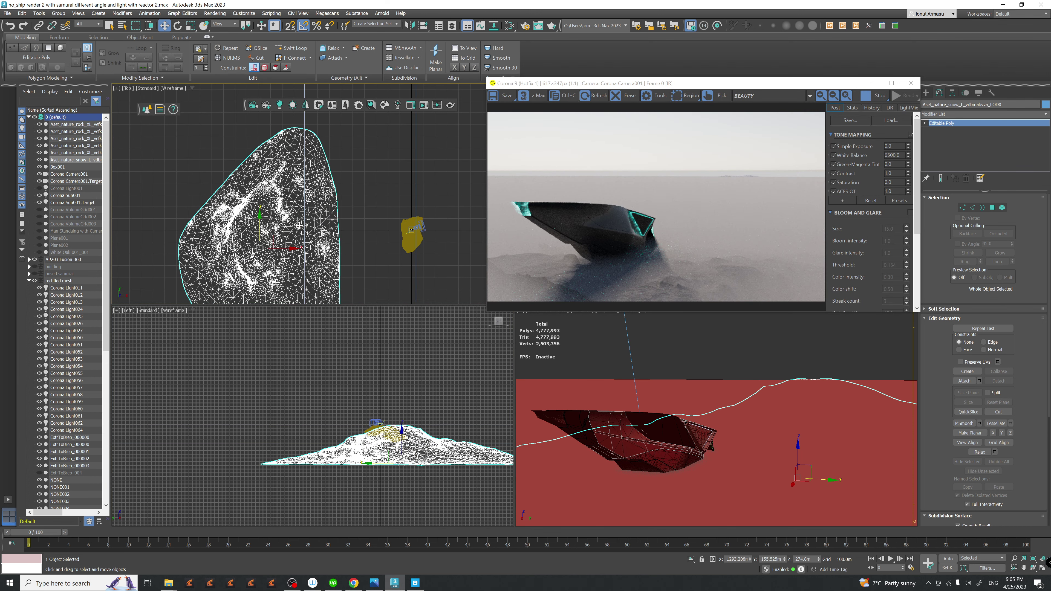
{"action": "left_click_drag", "start_coordinate": [273, 233], "coordinate": [347, 211]}
{"action": "left_click", "coordinate": [374, 440]}
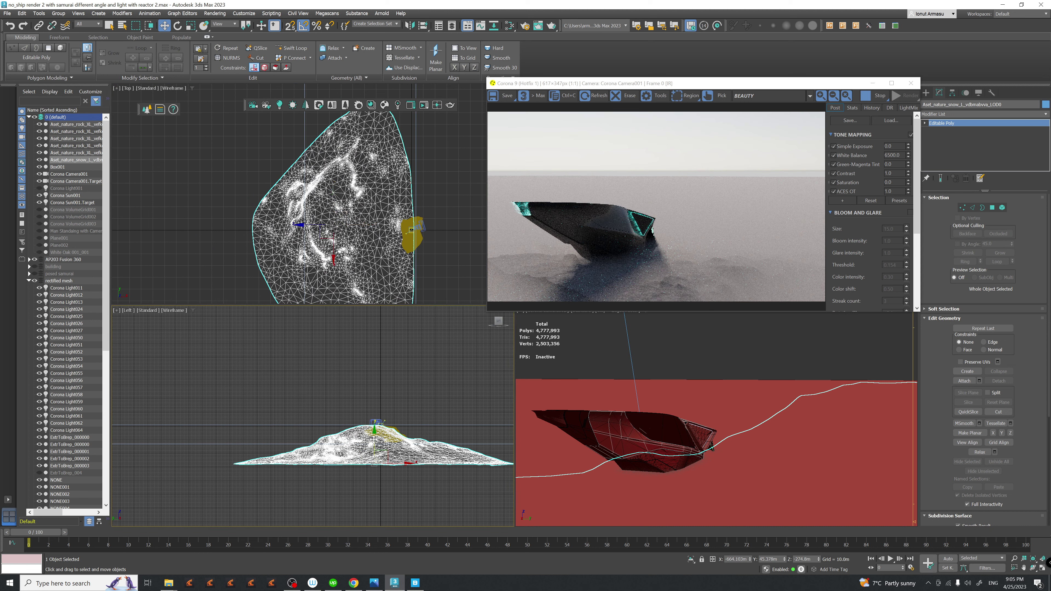
{"action": "left_click_drag", "start_coordinate": [373, 440], "coordinate": [374, 440]}
{"action": "middle_click_drag", "start_coordinate": [344, 219], "coordinate": [332, 186]}
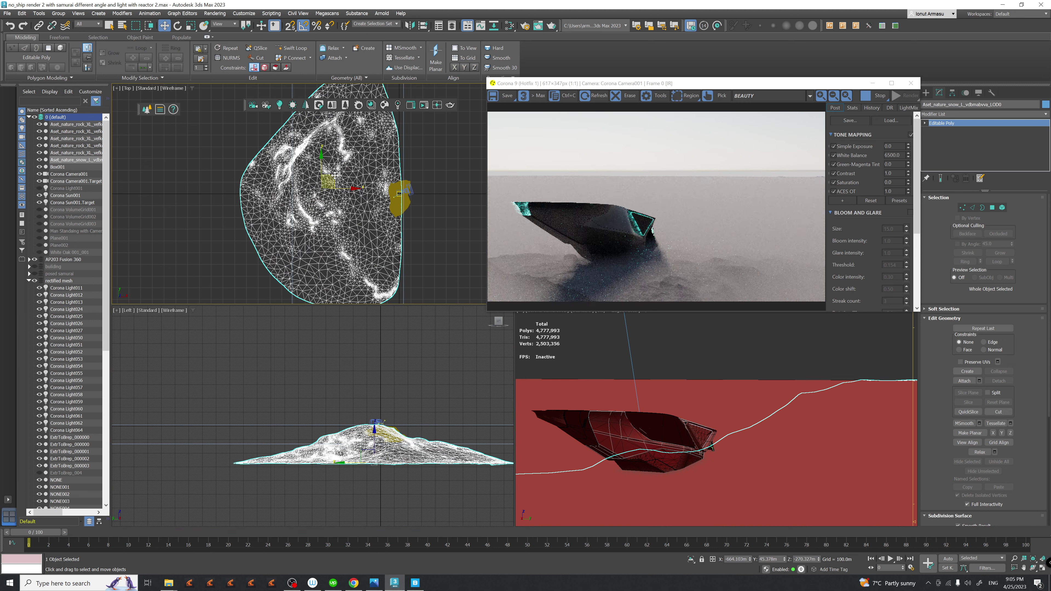
{"action": "left_click_drag", "start_coordinate": [335, 175], "coordinate": [387, 197]}
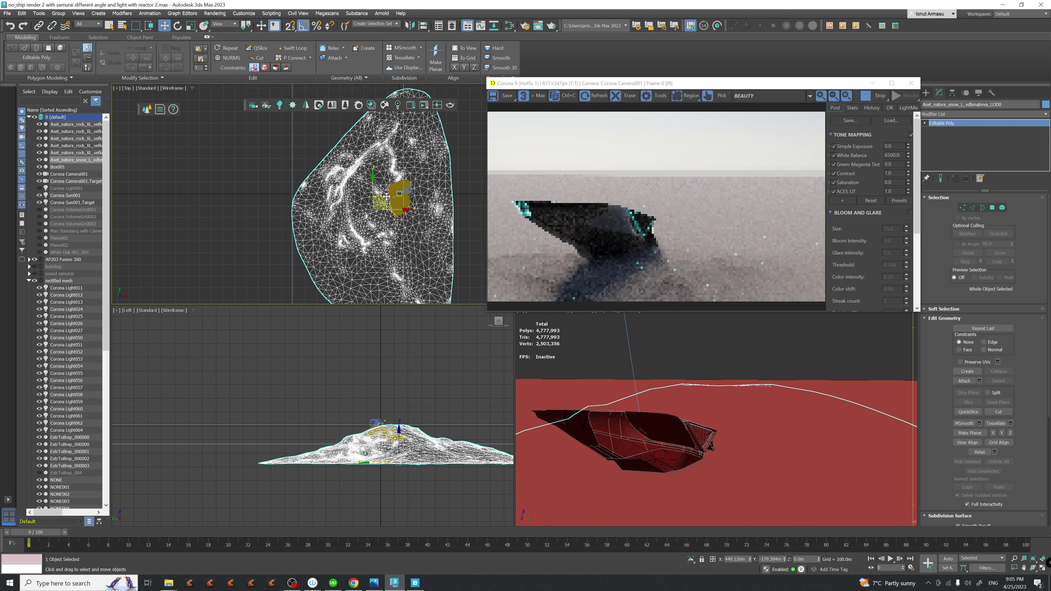
{"action": "left_click_drag", "start_coordinate": [398, 438], "coordinate": [398, 437]}
{"action": "middle_click_drag", "start_coordinate": [419, 236], "coordinate": [399, 224]}
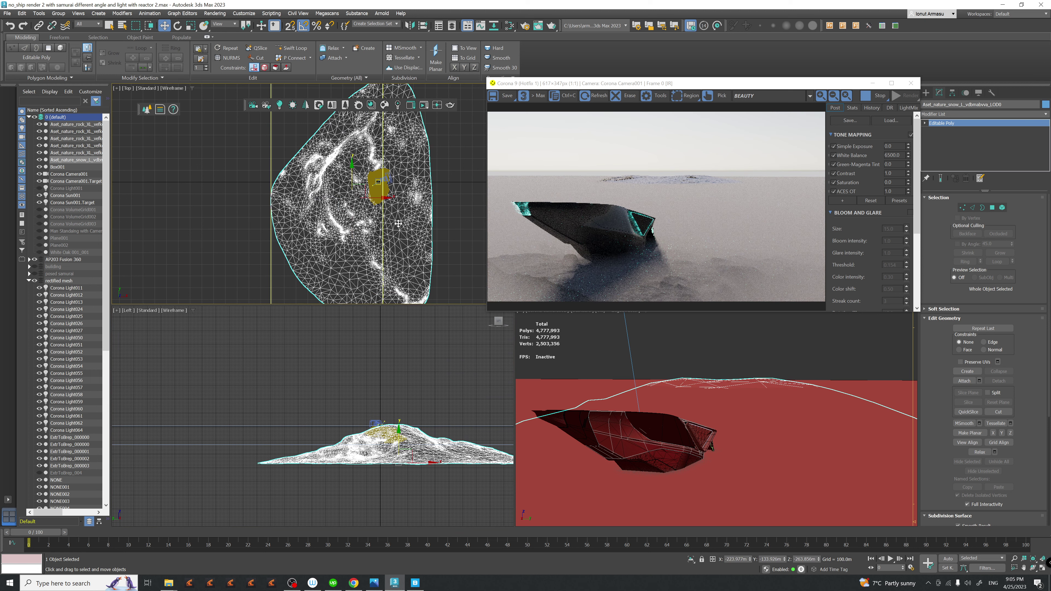
- Shift the snow hill in the top view, scale it down uniformly to about 30% and stretch it vertically into a steeper peak
{"action": "left_click_drag", "start_coordinate": [364, 182], "coordinate": [381, 168]}
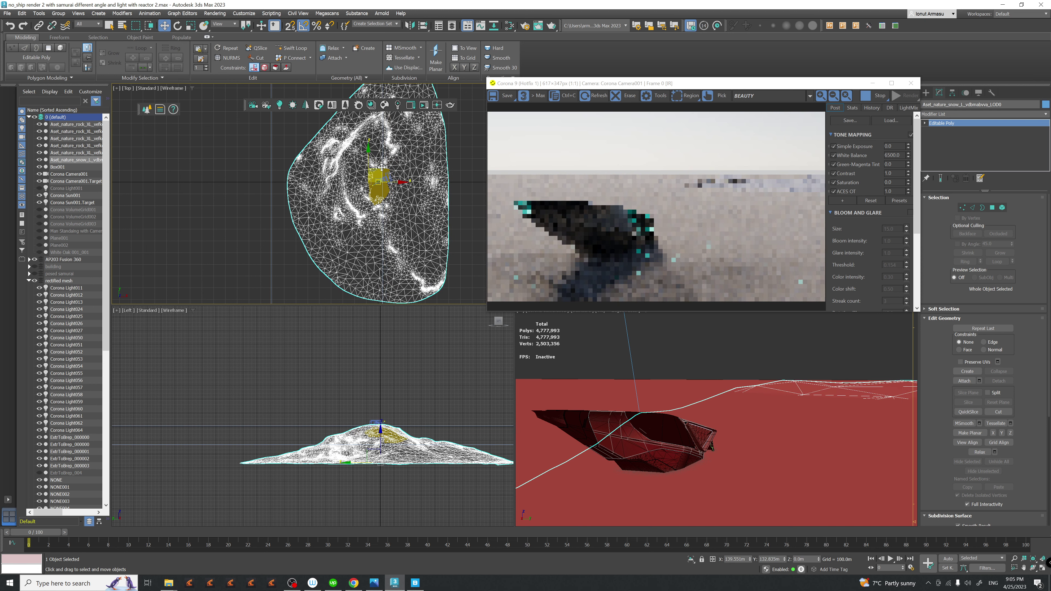
{"action": "middle_click_drag", "start_coordinate": [402, 237], "coordinate": [389, 230]}
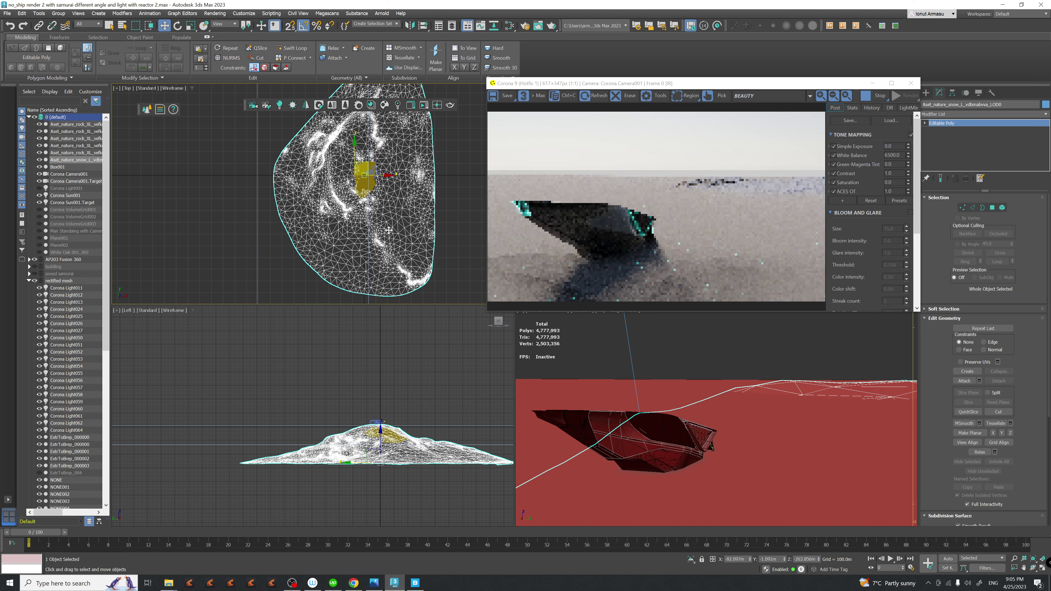
{"action": "key", "text": "r"}
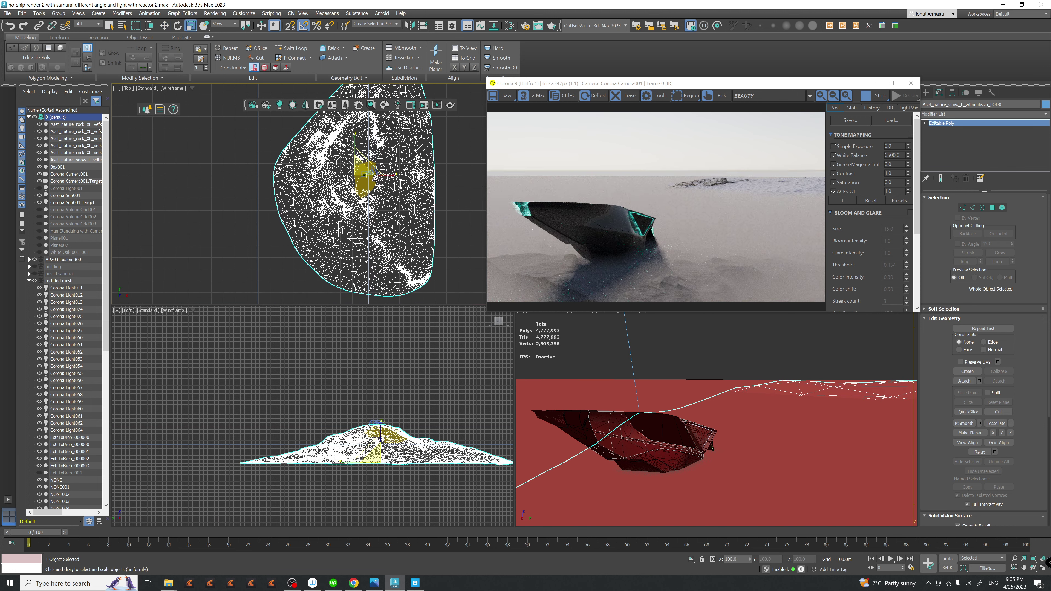
{"action": "left_click_drag", "start_coordinate": [358, 168], "coordinate": [404, 571]}
{"action": "middle_click_drag", "start_coordinate": [388, 481], "coordinate": [399, 482]}
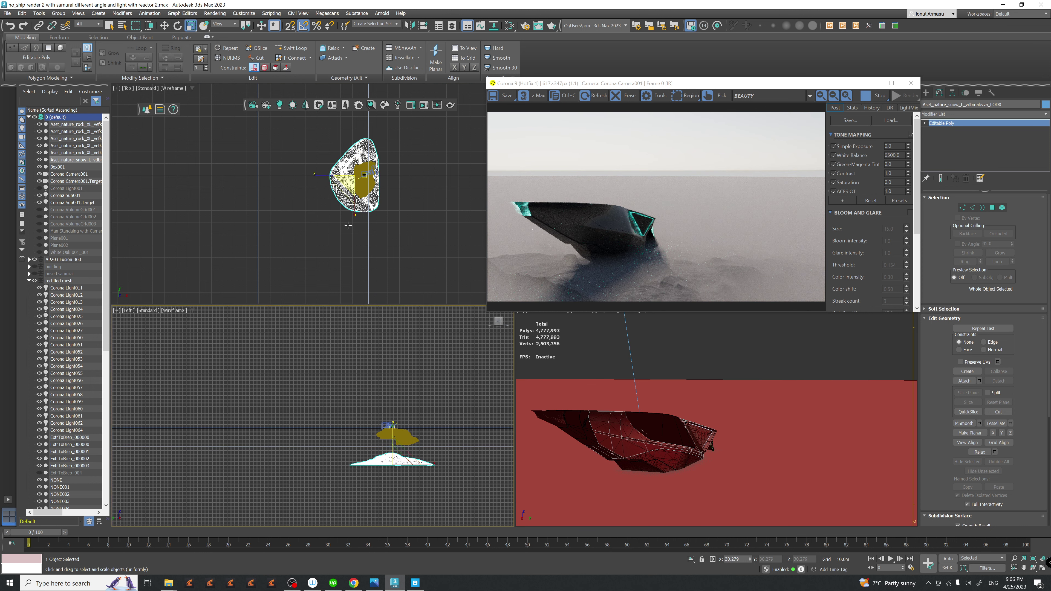
{"action": "left_click_drag", "start_coordinate": [193, 28], "coordinate": [191, 41]}
{"action": "left_click_drag", "start_coordinate": [392, 432], "coordinate": [391, 380]}
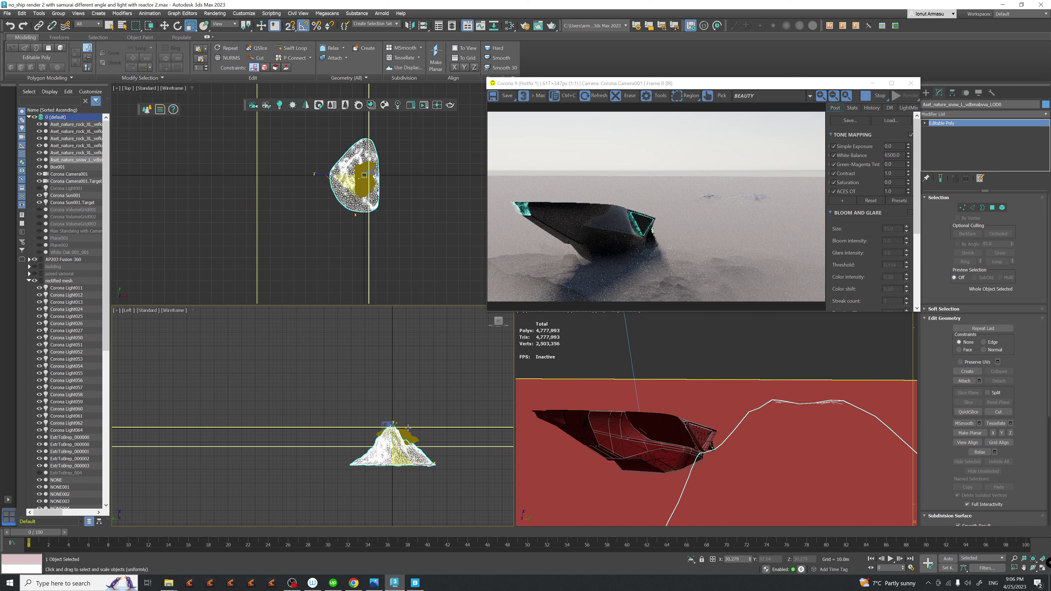
- Reposition the snow hill in the top view, shrink it uniformly to about 22% and raise it in the left view
{"action": "key", "text": "w"}
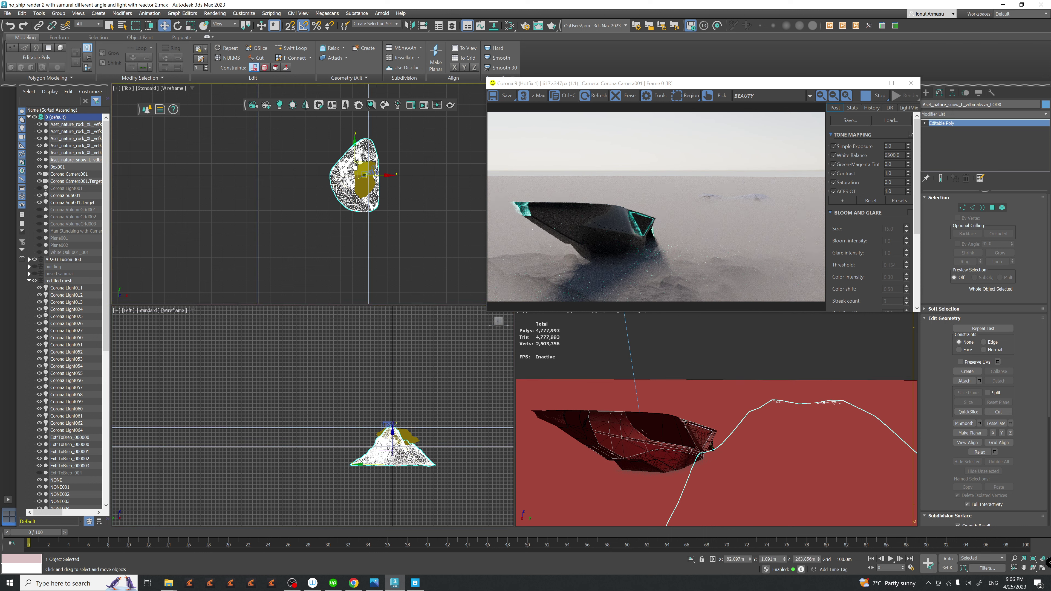
{"action": "scroll", "coordinate": [355, 166], "scroll_direction": "up", "scroll_amount": 3}
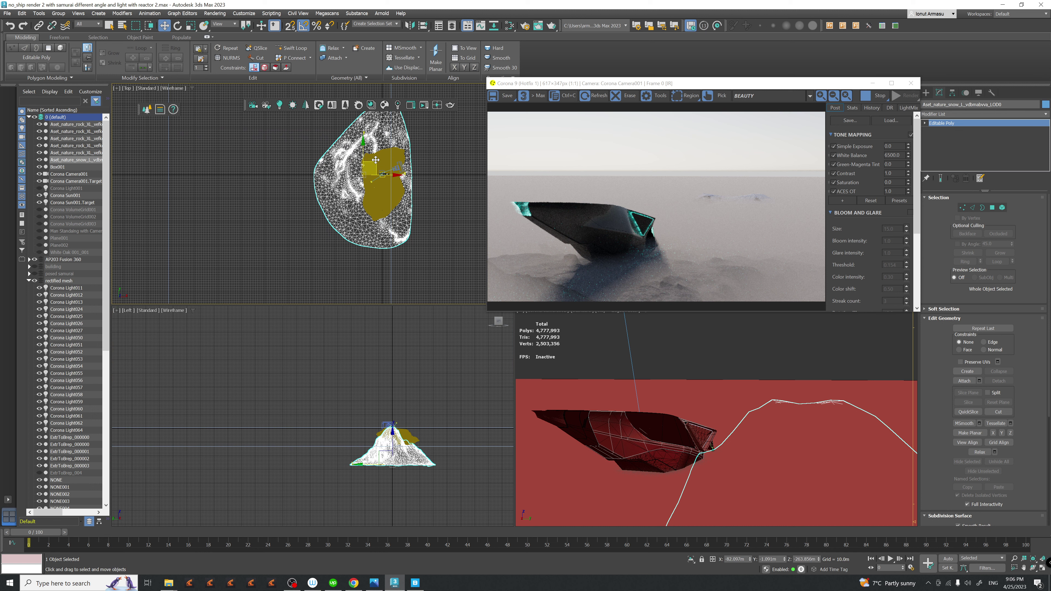
{"action": "left_click_drag", "start_coordinate": [376, 160], "coordinate": [359, 178]}
{"action": "key", "text": "r"}
{"action": "middle_click_drag", "start_coordinate": [366, 401], "coordinate": [374, 403]}
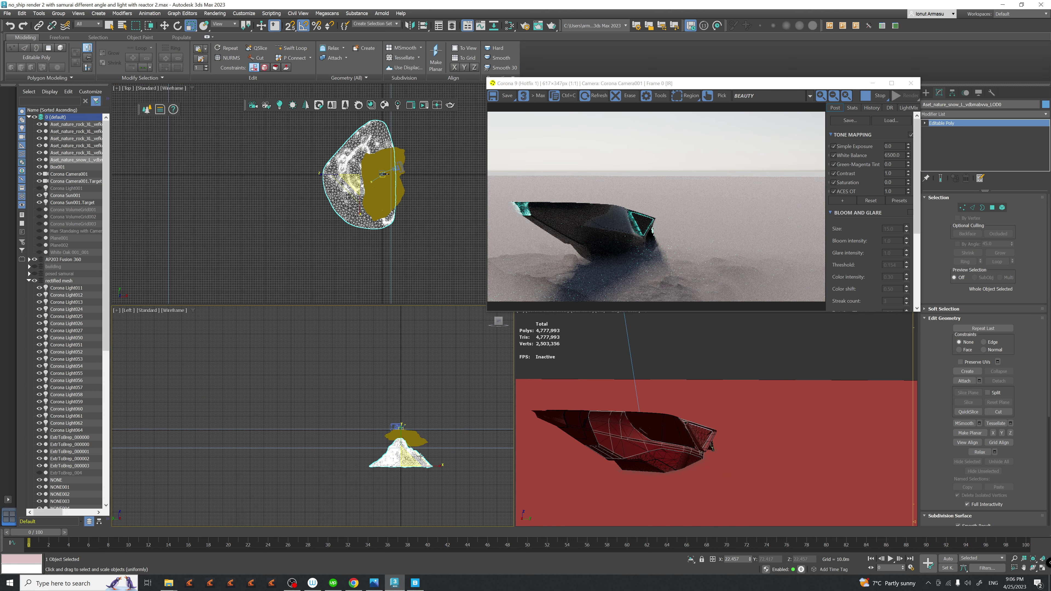
{"action": "key", "text": "w"}
{"action": "left_click_drag", "start_coordinate": [400, 437], "coordinate": [402, 426]}
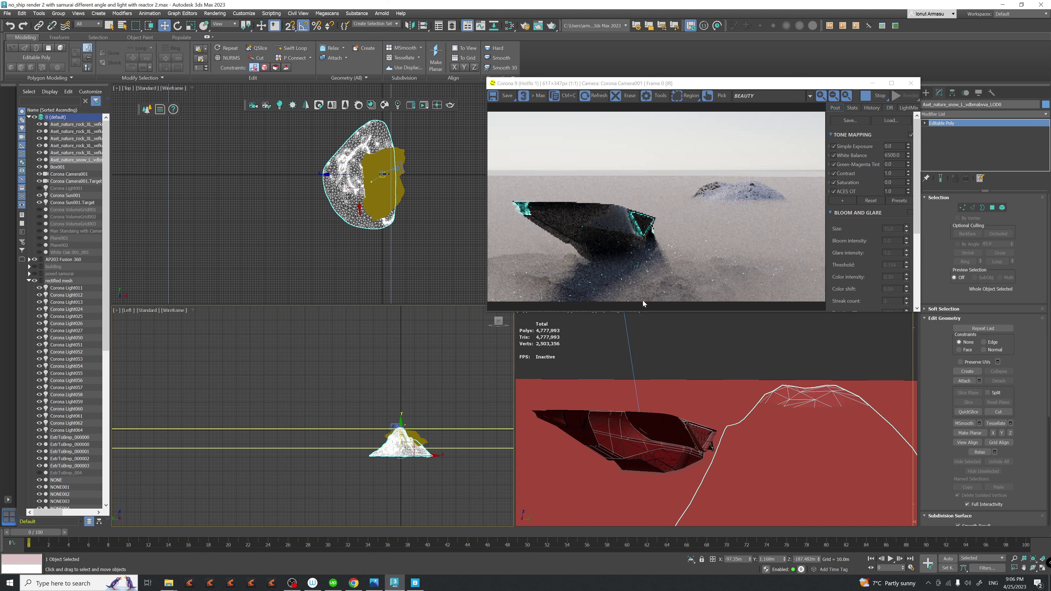
- Shrink the snow hill to about 17% and move it closer to the spaceship and higher above the terrain
{"action": "middle_click_drag", "start_coordinate": [399, 185], "coordinate": [410, 193]}
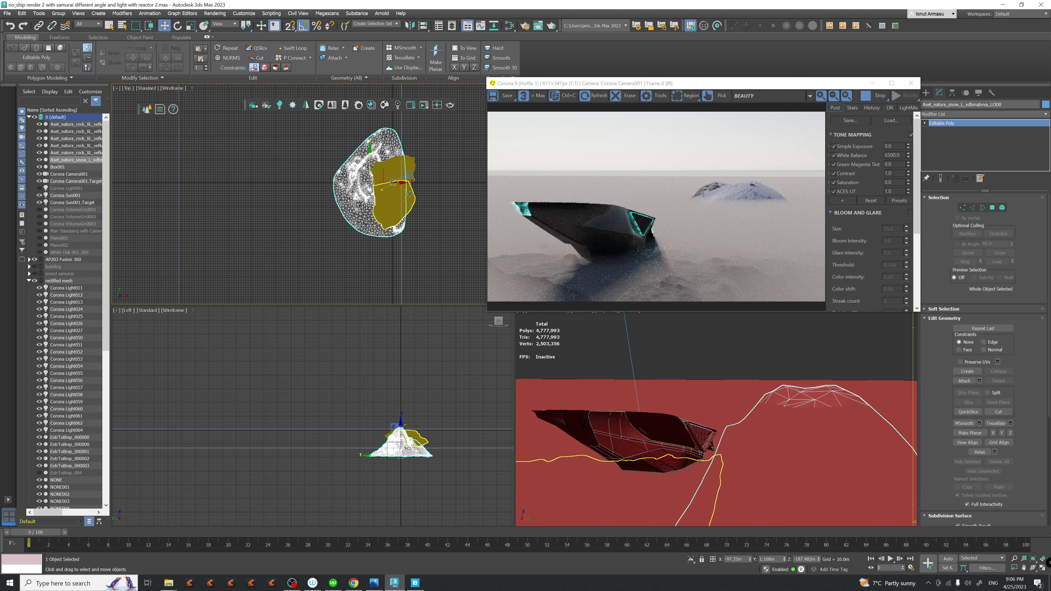
{"action": "key", "text": "r"}
{"action": "left_click_drag", "start_coordinate": [376, 179], "coordinate": [382, 172]}
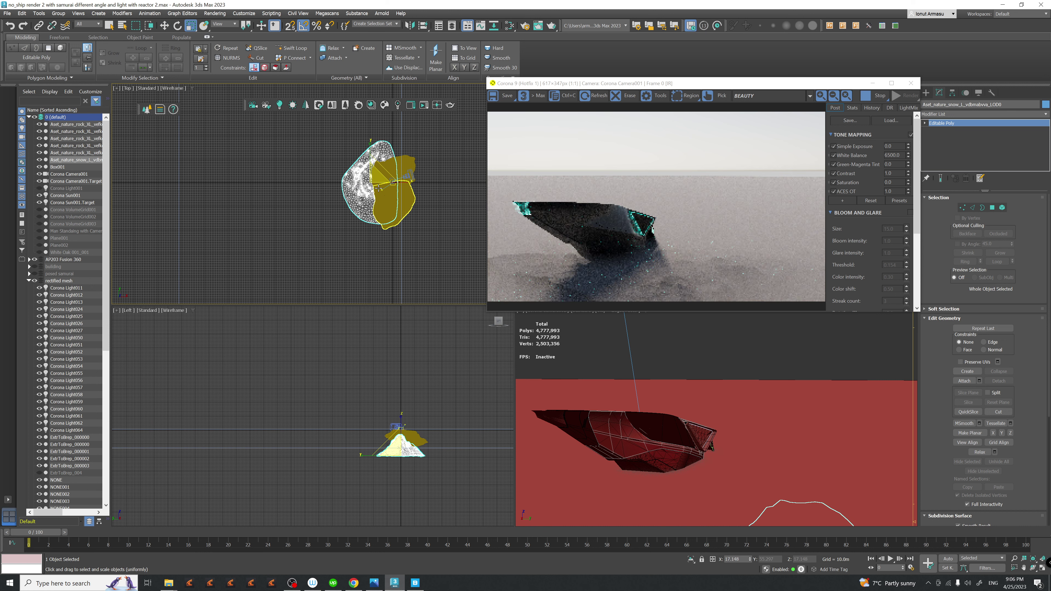
{"action": "key", "text": "w"}
{"action": "left_click_drag", "start_coordinate": [402, 426], "coordinate": [411, 434]}
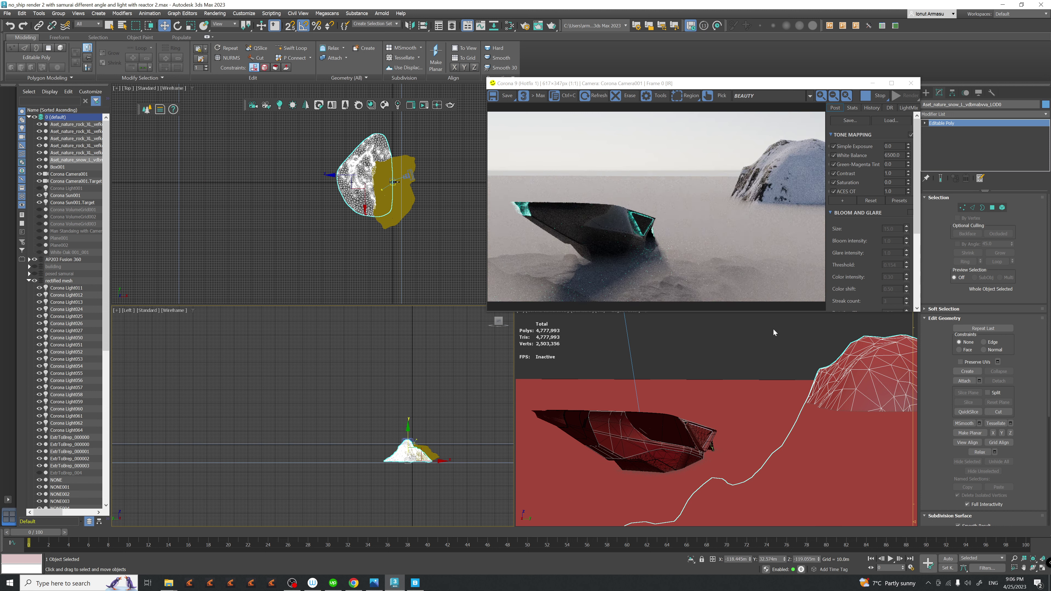
- Scale the snow hill down further in the top view and raise it in the left view so its peak shows behind the ship
{"action": "middle_click_drag", "start_coordinate": [369, 203], "coordinate": [385, 207]}
{"action": "key", "text": "r"}
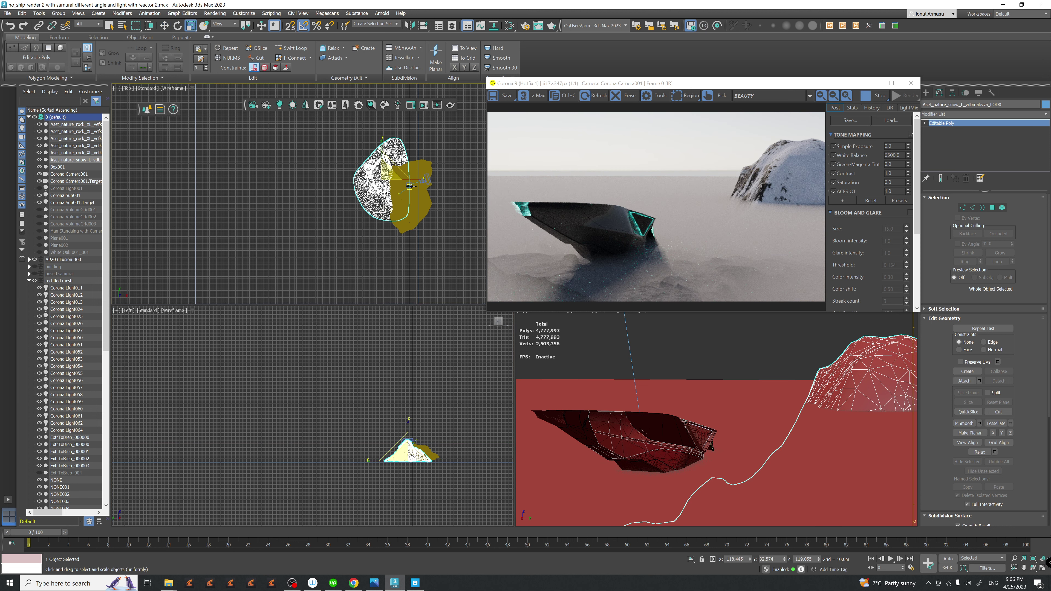
{"action": "left_click_drag", "start_coordinate": [385, 193], "coordinate": [388, 206]}
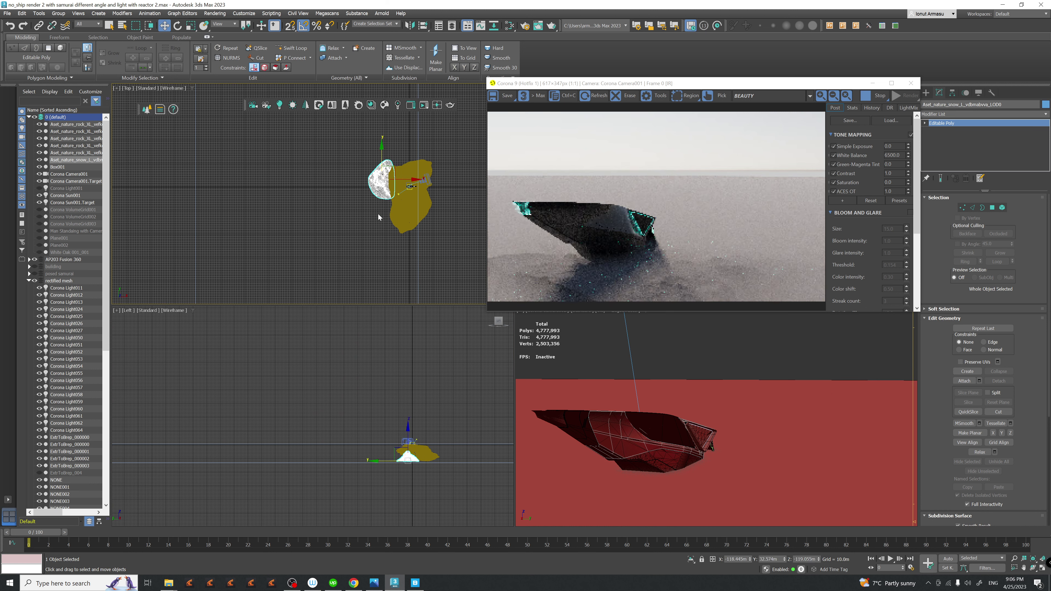
{"action": "key", "text": "w"}
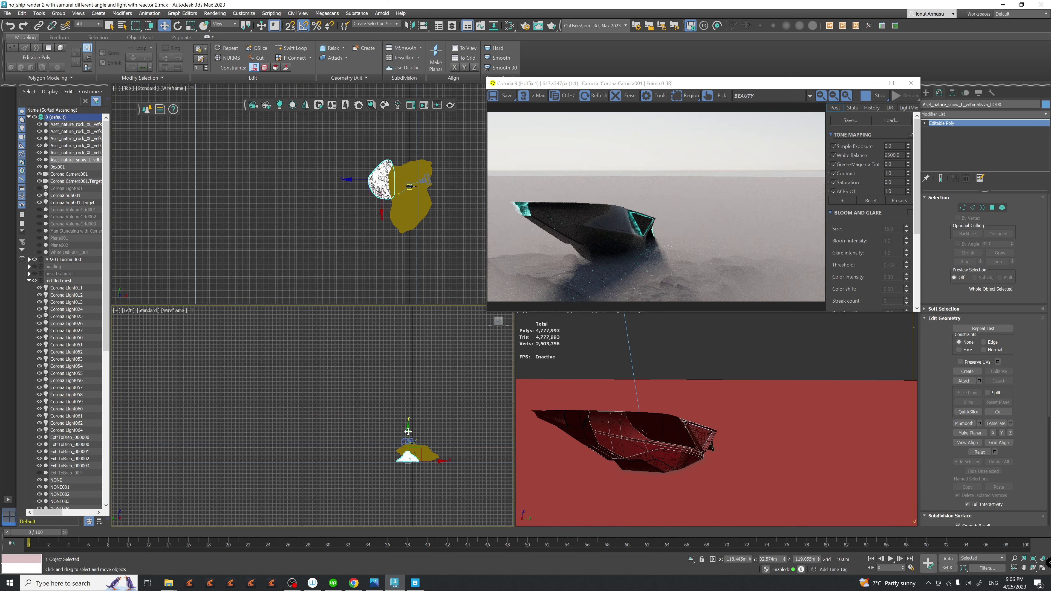
{"action": "left_click_drag", "start_coordinate": [408, 432], "coordinate": [408, 425]}
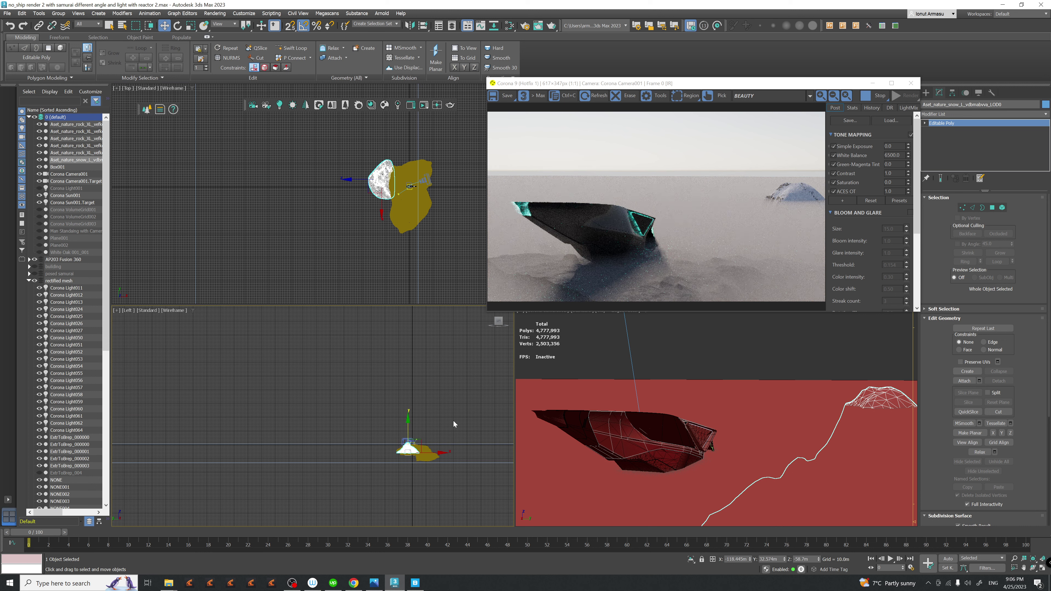
- Open the Slate Material Editor clear of the render window and pick the snow hill's material into its node view
{"action": "key", "text": "m"}
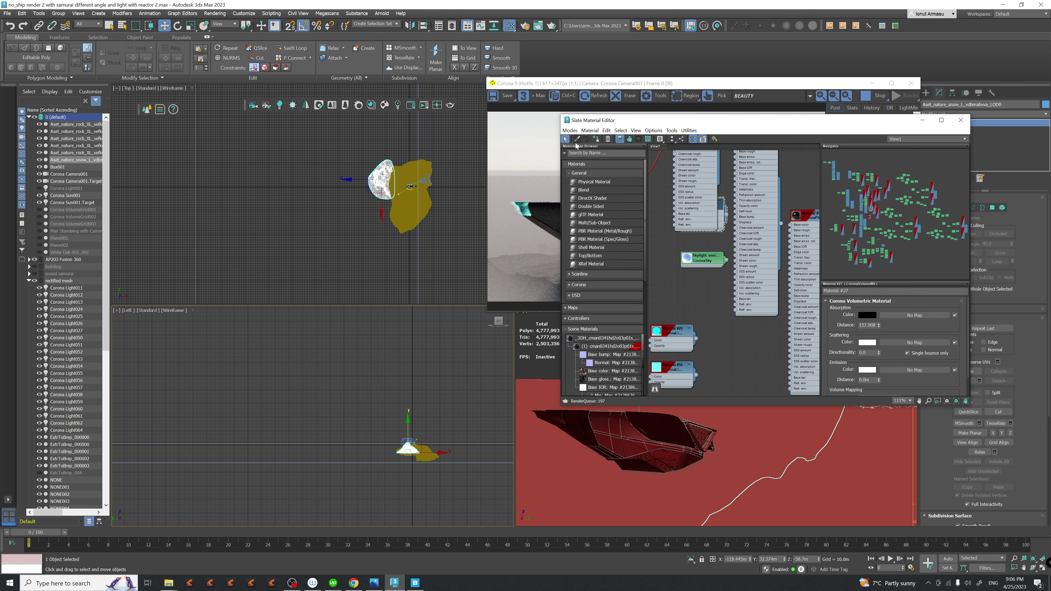
{"action": "left_click_drag", "start_coordinate": [623, 121], "coordinate": [96, 90]}
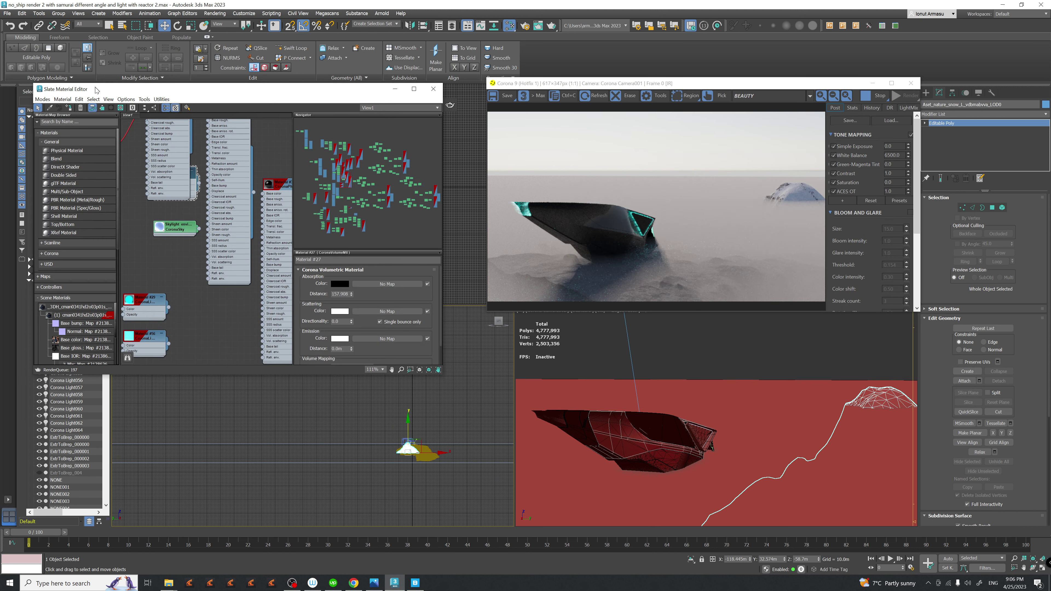
{"action": "key", "text": "q"}
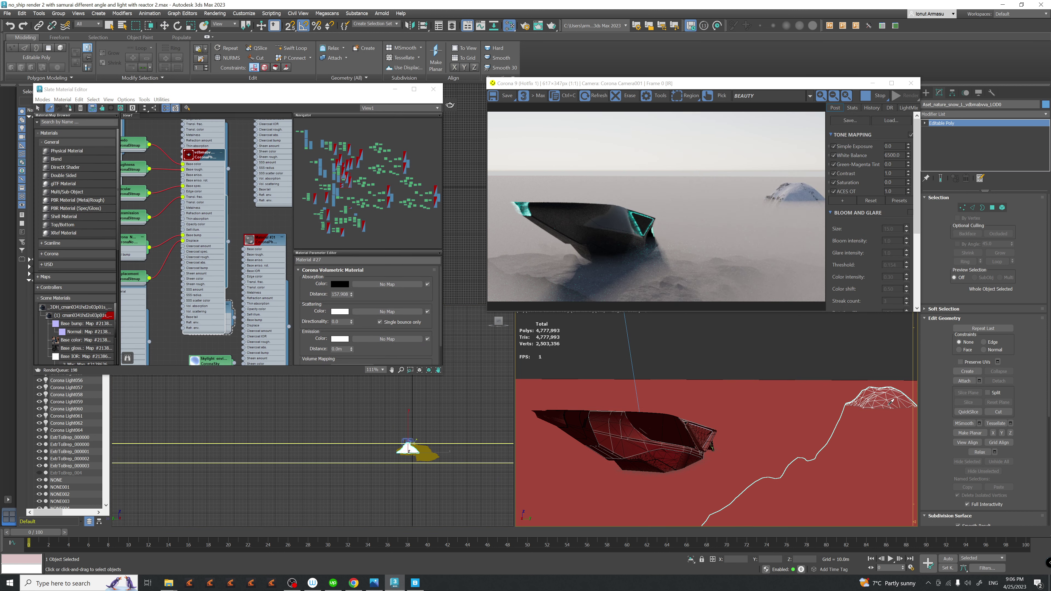
{"action": "scroll", "coordinate": [224, 210], "scroll_direction": "up", "scroll_amount": 2}
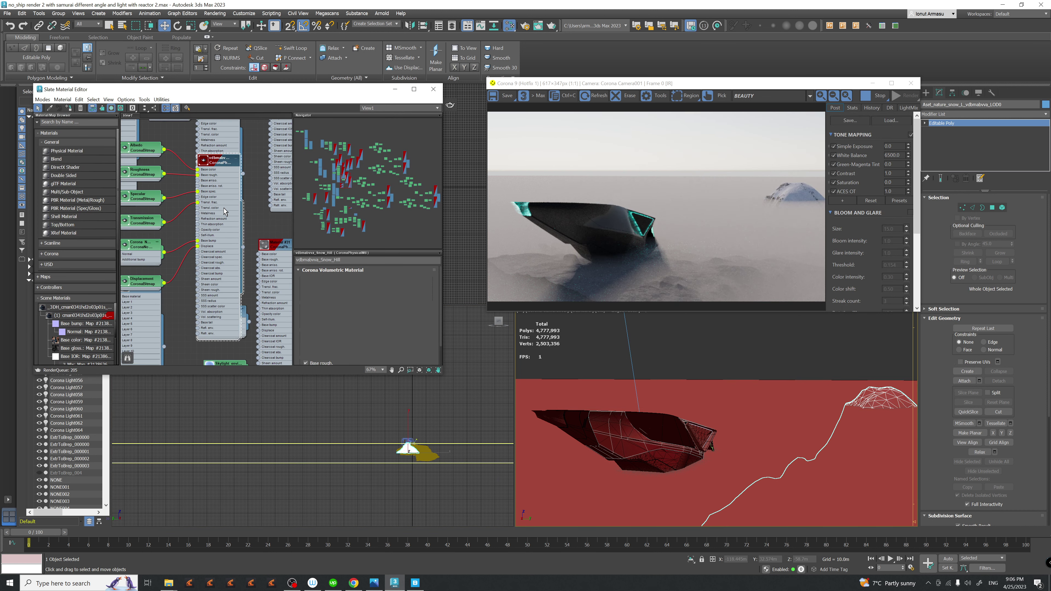
{"action": "scroll", "coordinate": [224, 207], "scroll_direction": "down", "scroll_amount": 3}
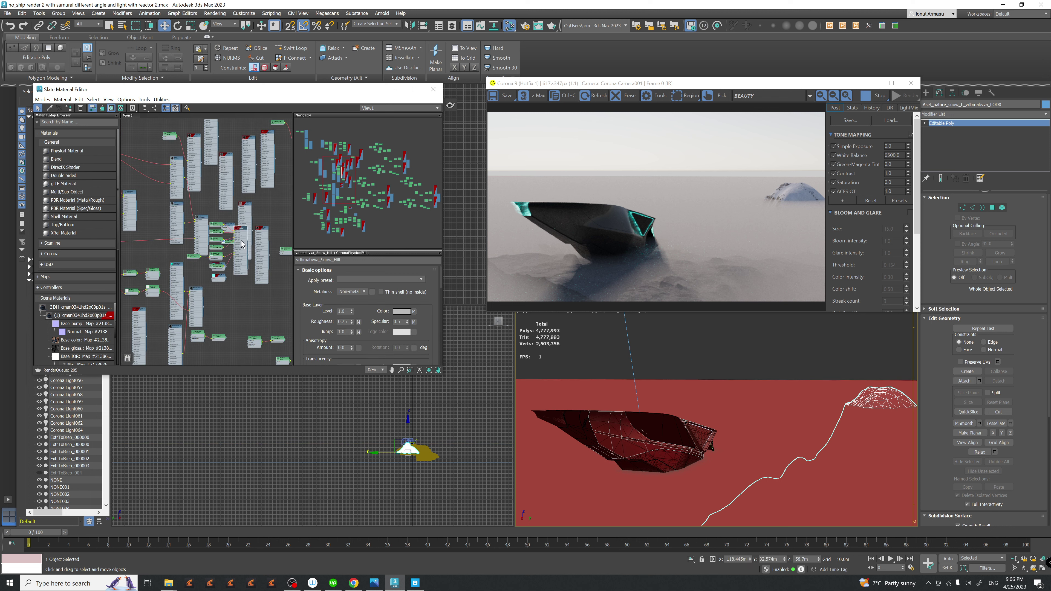
- Move the snow hill material and its connected maps to an empty area below the other node groups
{"action": "left_click", "coordinate": [254, 300]}
{"action": "middle_click_drag", "start_coordinate": [255, 300], "coordinate": [242, 176]}
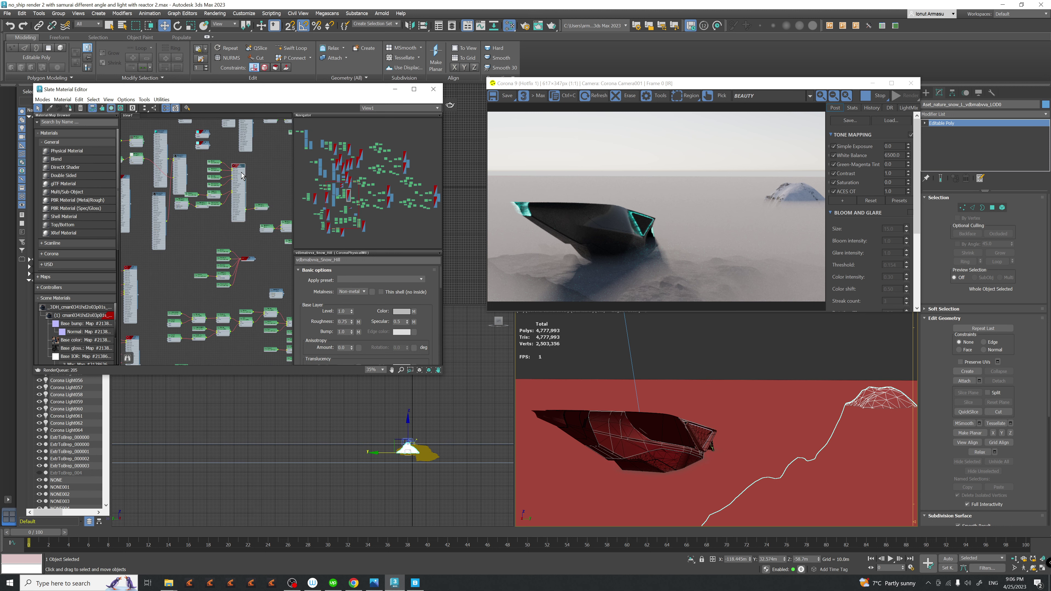
{"action": "left_click_drag", "start_coordinate": [242, 176], "coordinate": [261, 333]}
{"action": "middle_click_drag", "start_coordinate": [261, 332], "coordinate": [245, 252]}
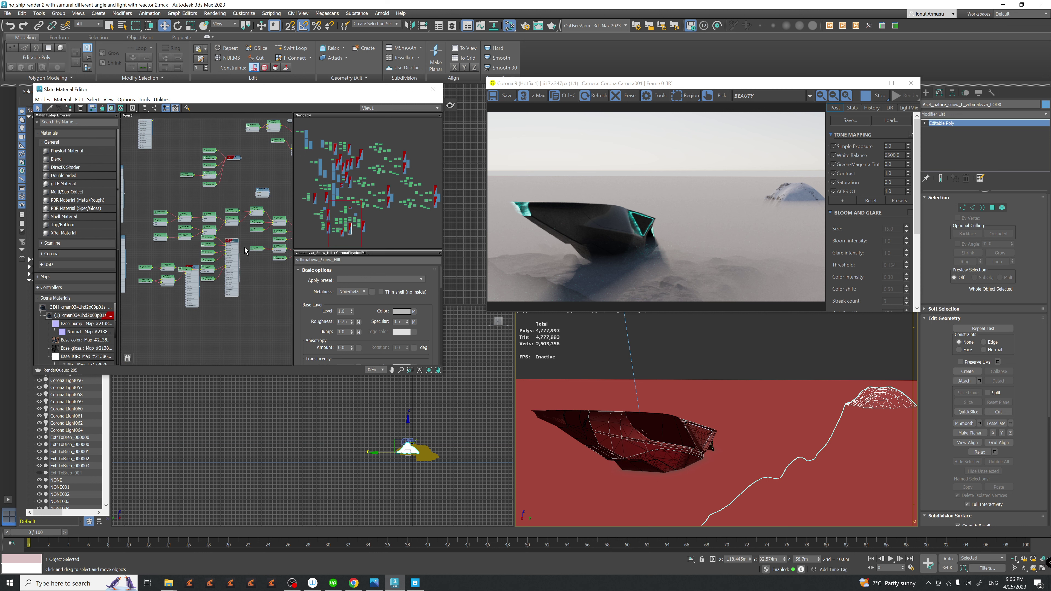
{"action": "left_click_drag", "start_coordinate": [232, 245], "coordinate": [233, 321]}
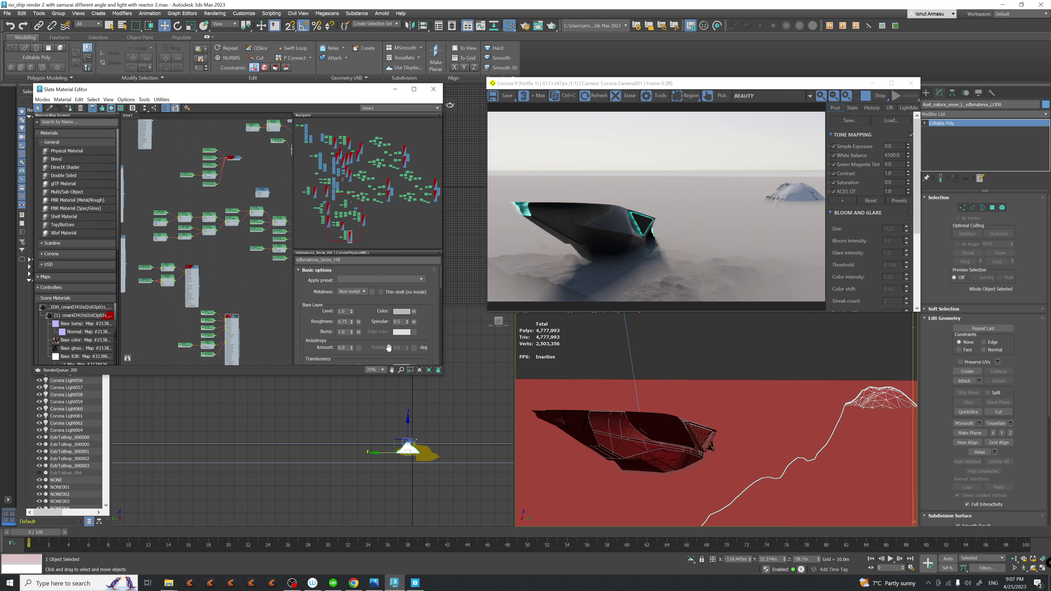
- Set the snow hill material's displacement to a minimum level of -3 m and a maximum of 3 m, and close the material editor
{"action": "left_click_drag", "start_coordinate": [388, 347], "coordinate": [376, 266]}
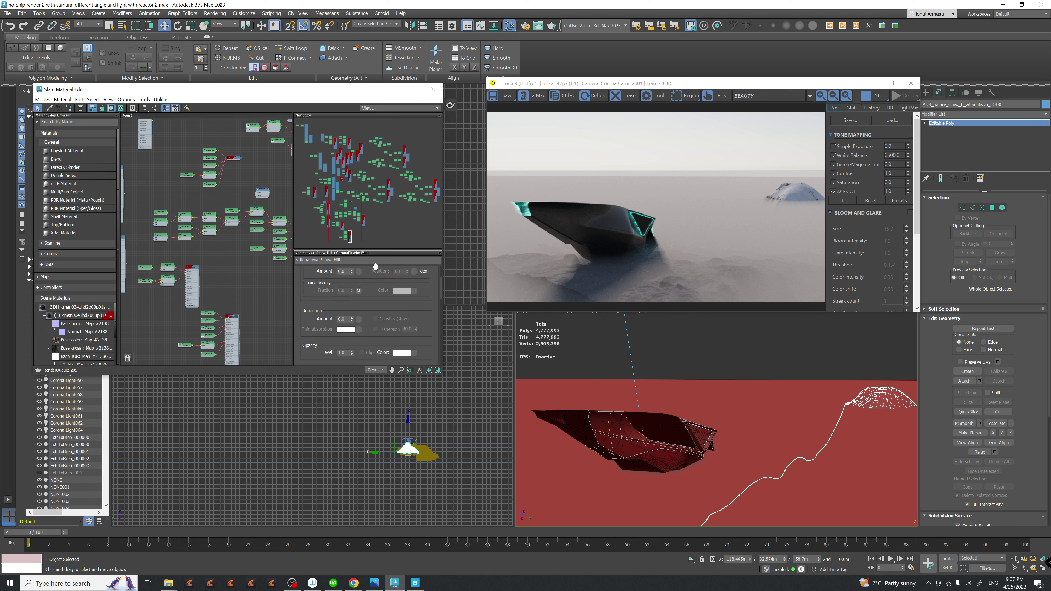
{"action": "scroll", "coordinate": [356, 325], "scroll_direction": "down", "scroll_amount": 3}
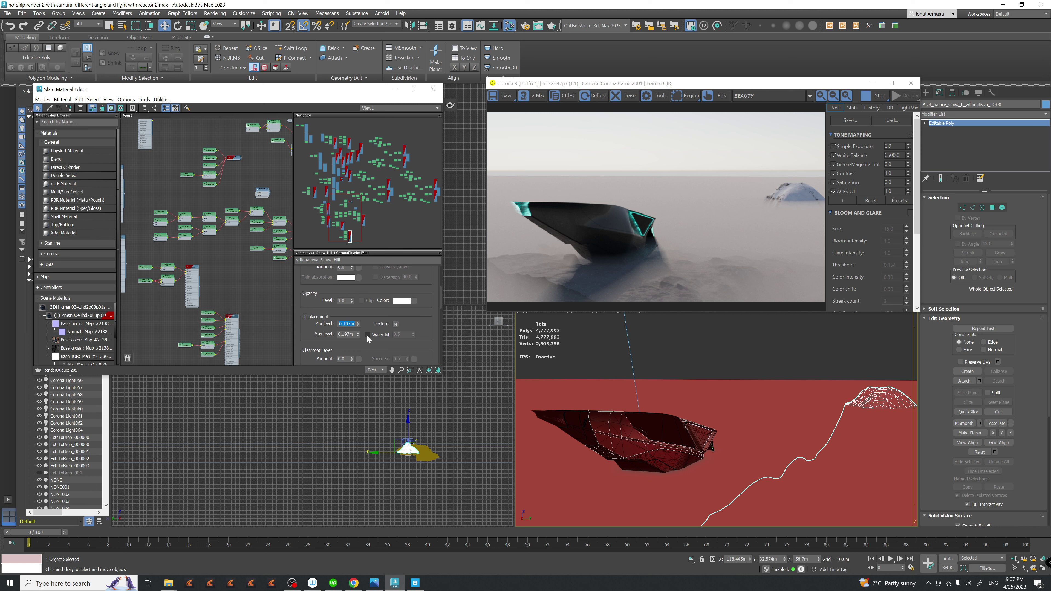
{"action": "type", "text": "-3"}
{"action": "key", "text": "Return"}
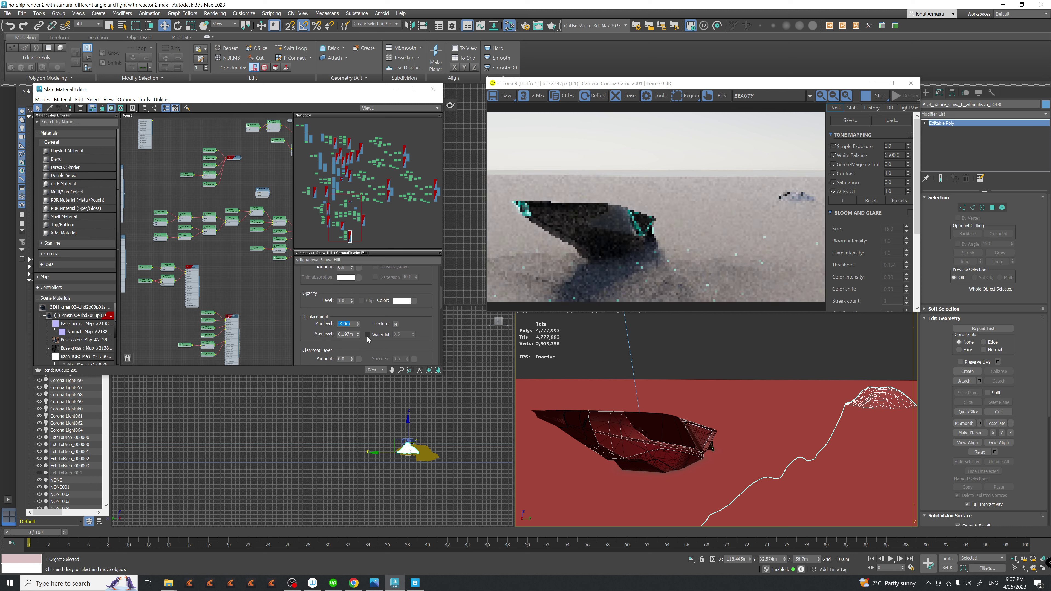
{"action": "left_click", "coordinate": [353, 334]}
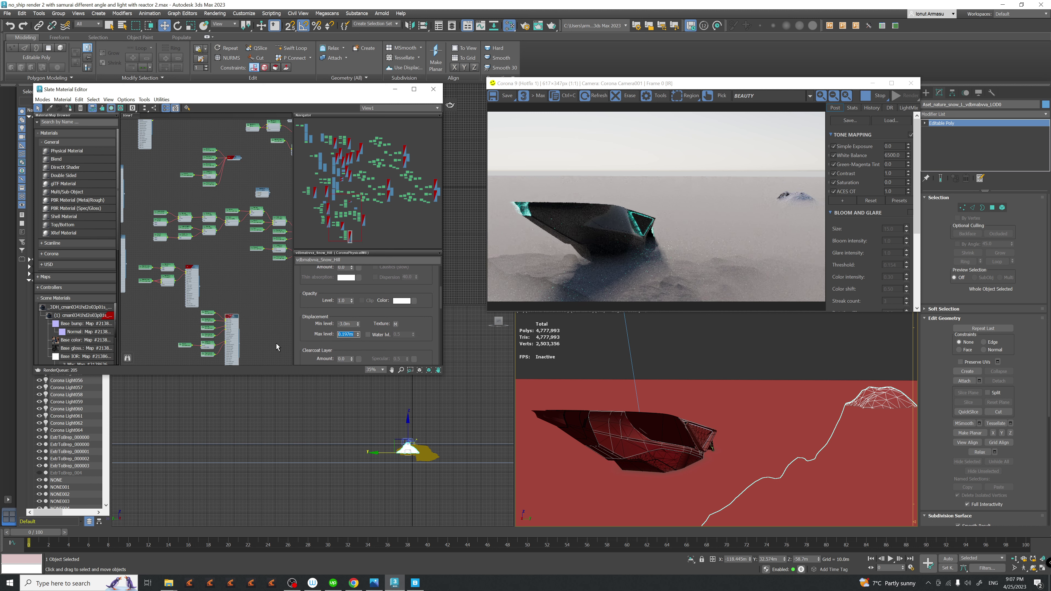
{"action": "type", "text": "3"}
{"action": "key", "text": "Return"}
{"action": "left_click", "coordinate": [440, 89]}
- Add a TurboSmooth modifier to the snow hill and set its iterations to 2
{"action": "left_click", "coordinate": [993, 114]}
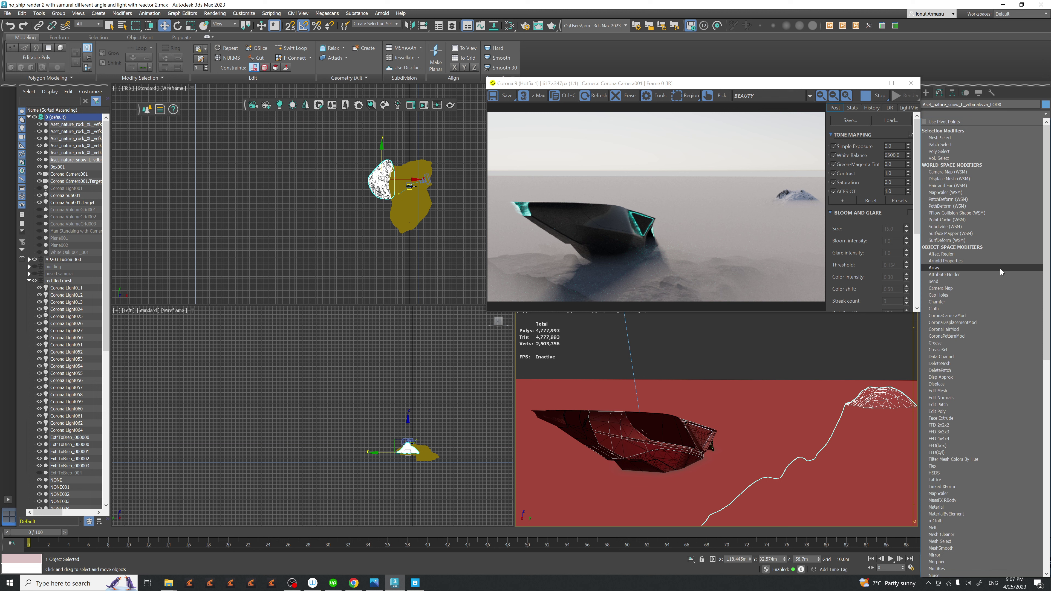
{"action": "type", "text": "turbo"}
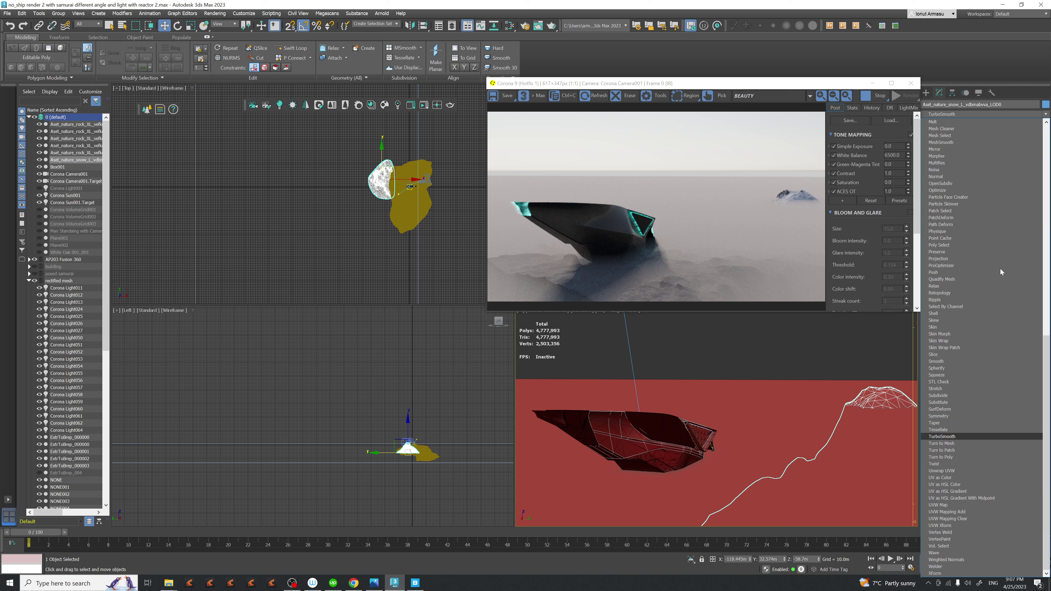
{"action": "key", "text": "Return"}
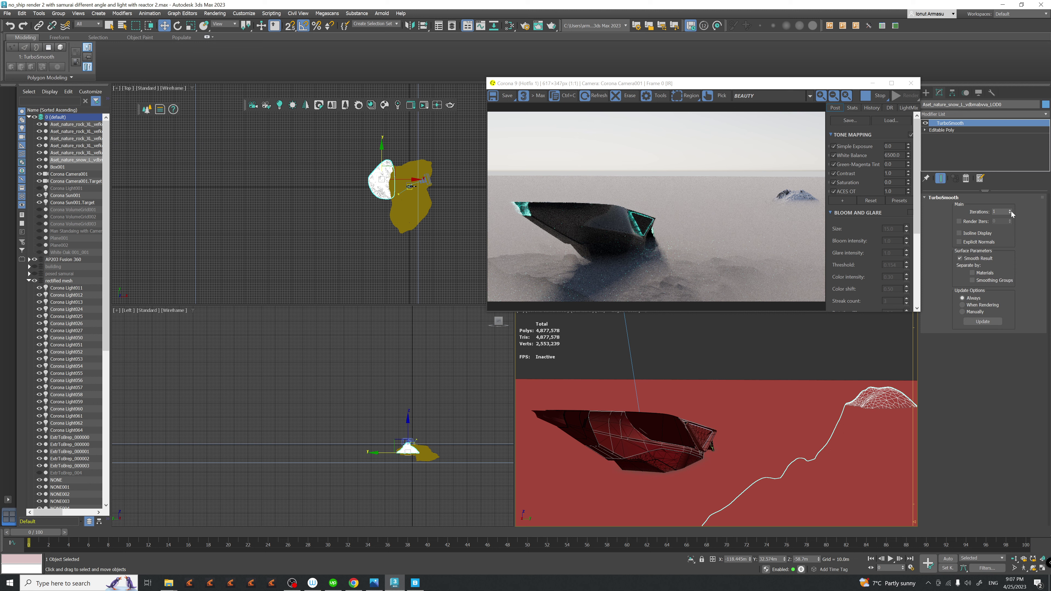
{"action": "left_click", "coordinate": [1010, 211]}
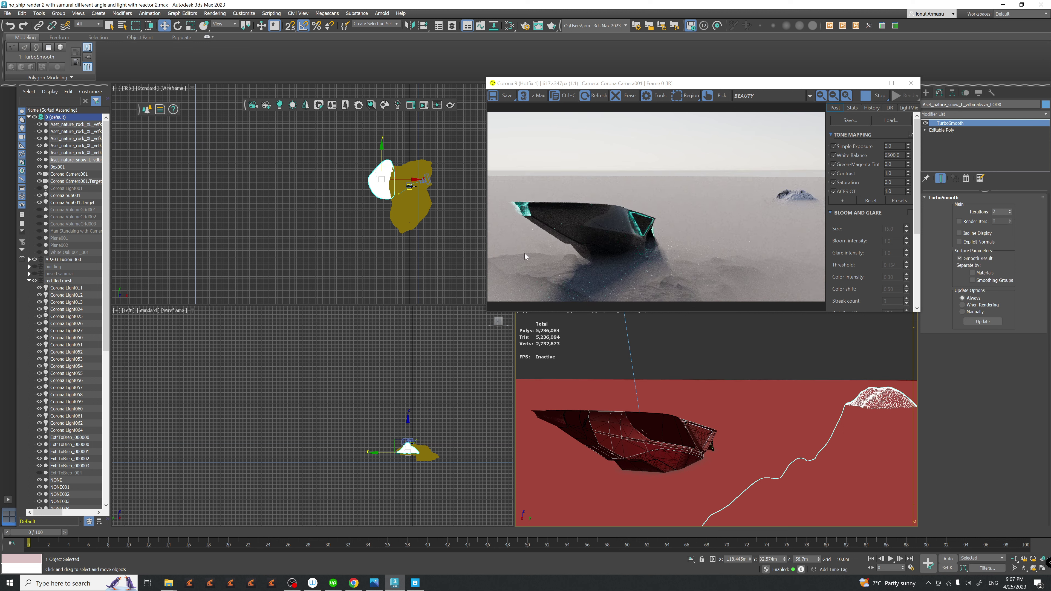
- Clone the Aset_nature_rock_XL terrain rock as an instance beside the existing rocks in the top view
{"action": "middle_click_drag", "start_coordinate": [415, 198], "coordinate": [413, 191]}
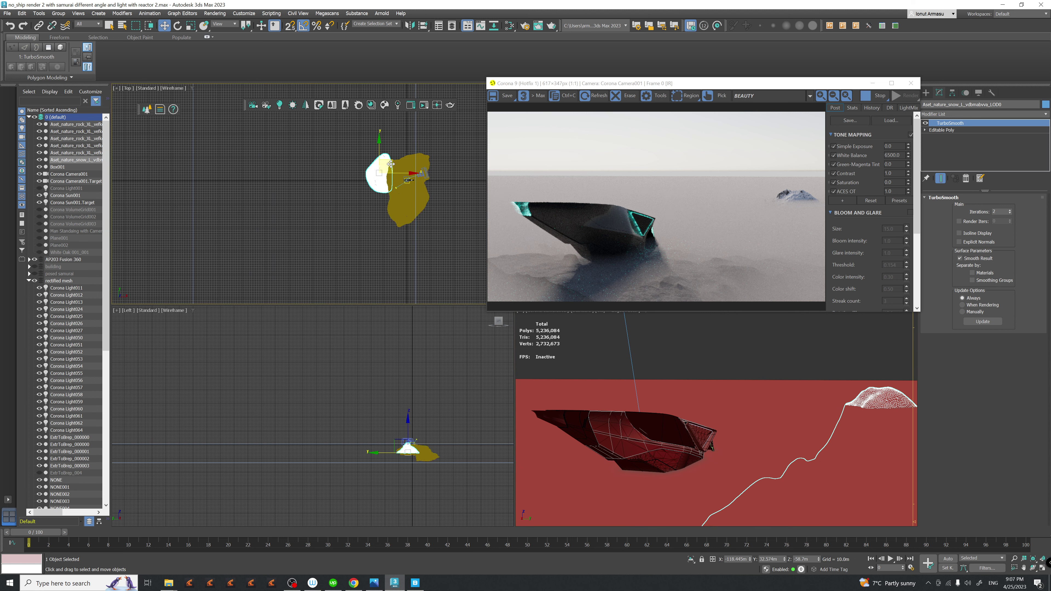
{"action": "left_click", "coordinate": [395, 182]}
{"action": "left_click", "coordinate": [398, 208]}
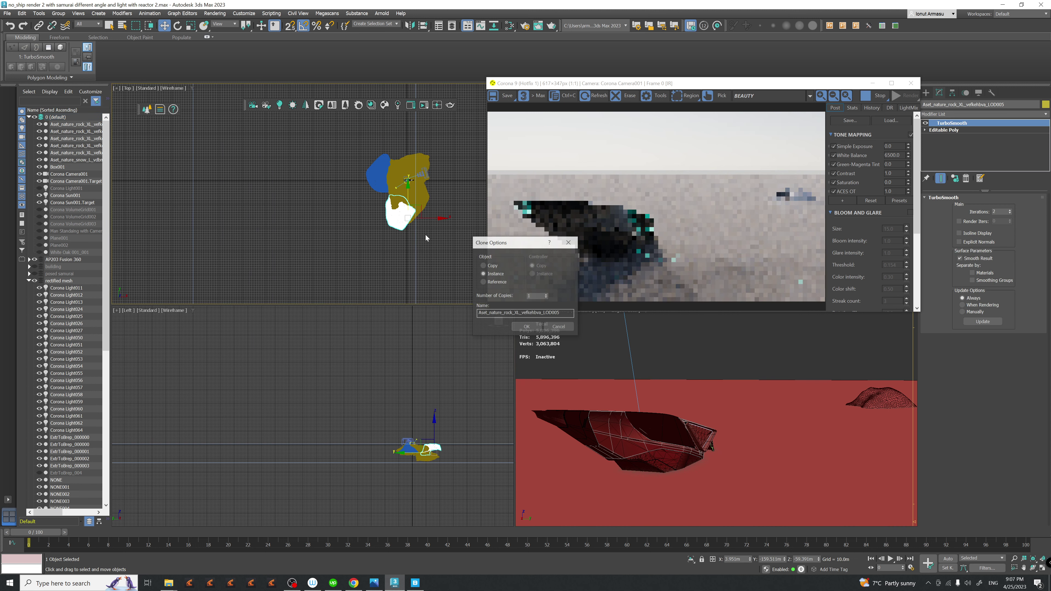
{"action": "left_click", "coordinate": [523, 329]}
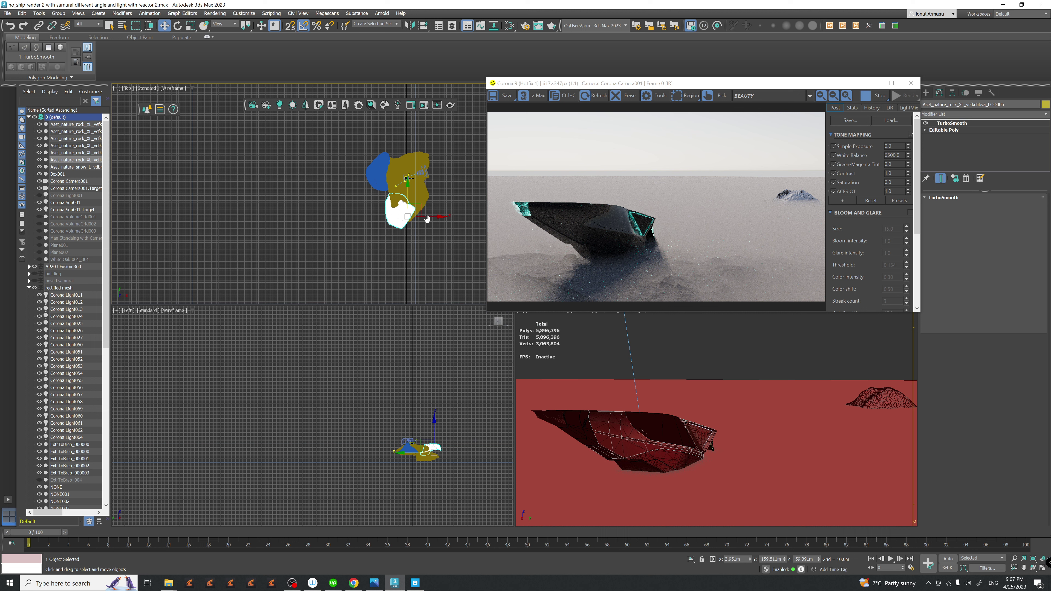
- Enlarge the cloned terrain rock uniformly and reduce its height
{"action": "middle_click_drag", "start_coordinate": [427, 219], "coordinate": [433, 202]}
{"action": "key", "text": "r"}
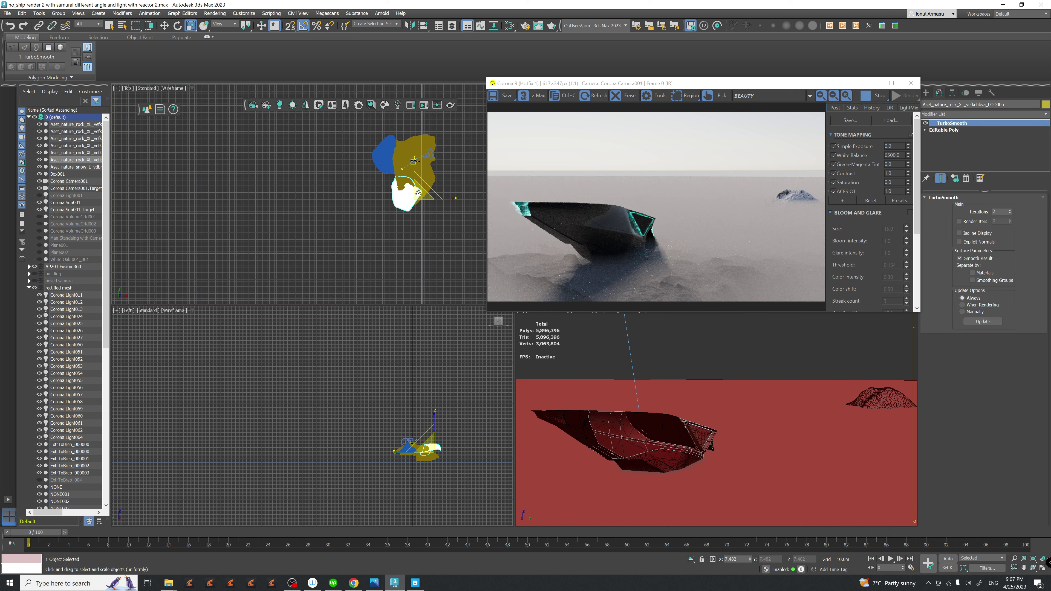
{"action": "left_click_drag", "start_coordinate": [418, 193], "coordinate": [418, 183]}
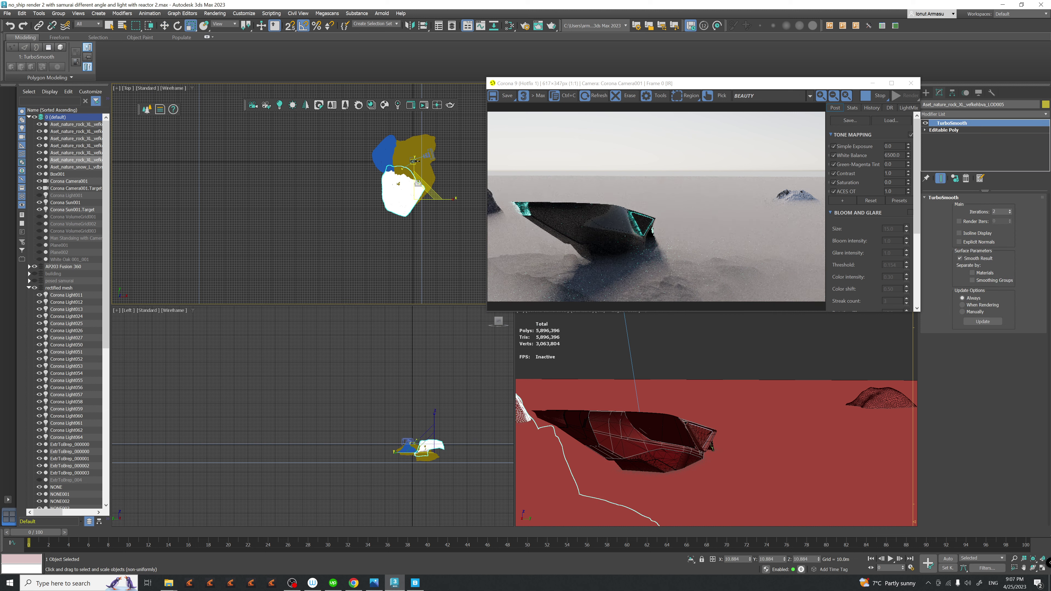
{"action": "scroll", "coordinate": [379, 456], "scroll_direction": "up", "scroll_amount": 3}
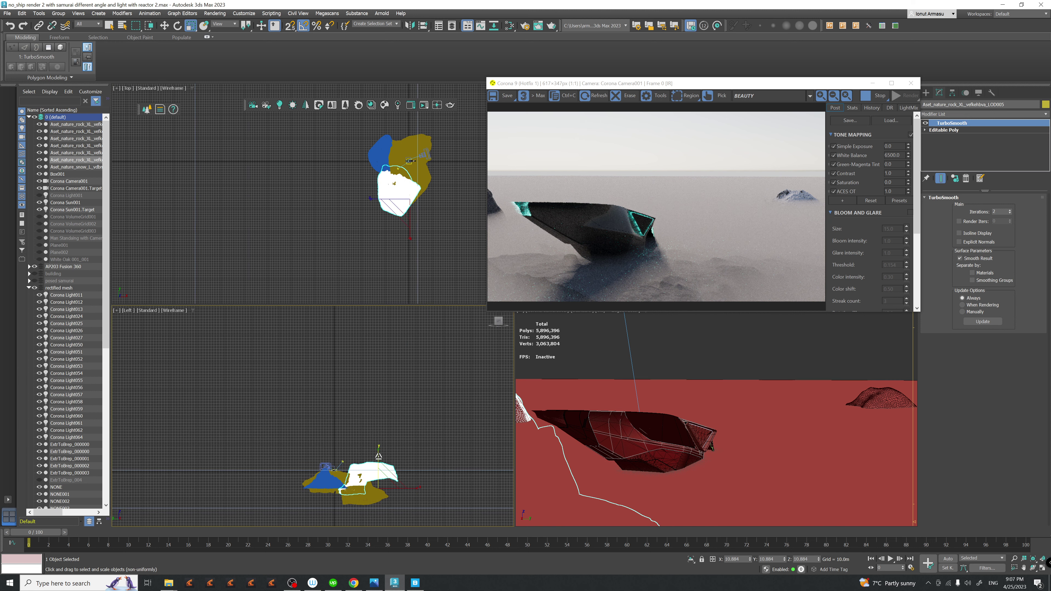
{"action": "left_click_drag", "start_coordinate": [379, 455], "coordinate": [381, 466]}
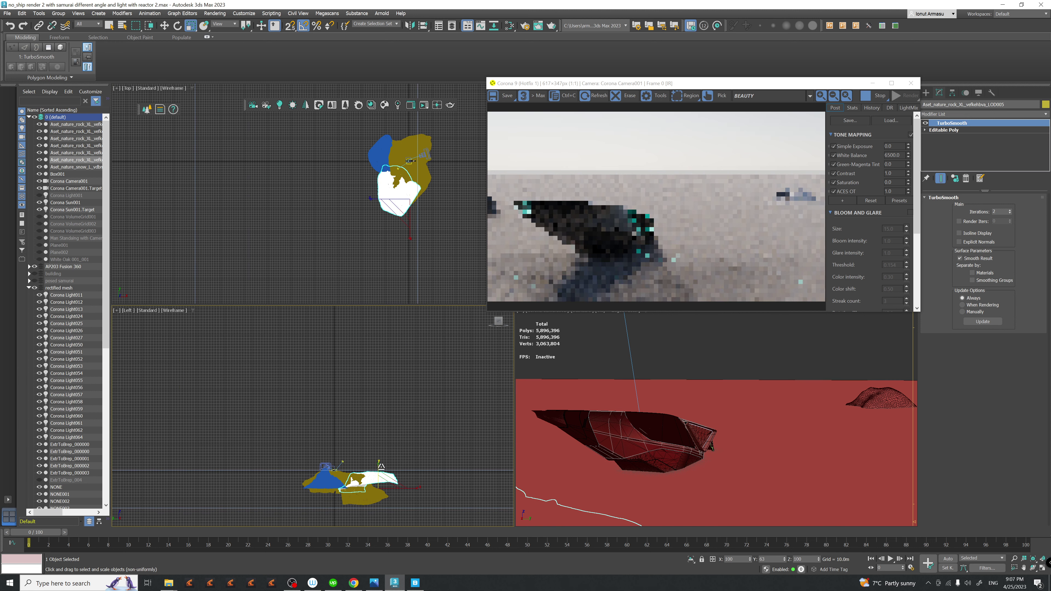
{"action": "key", "text": "w"}
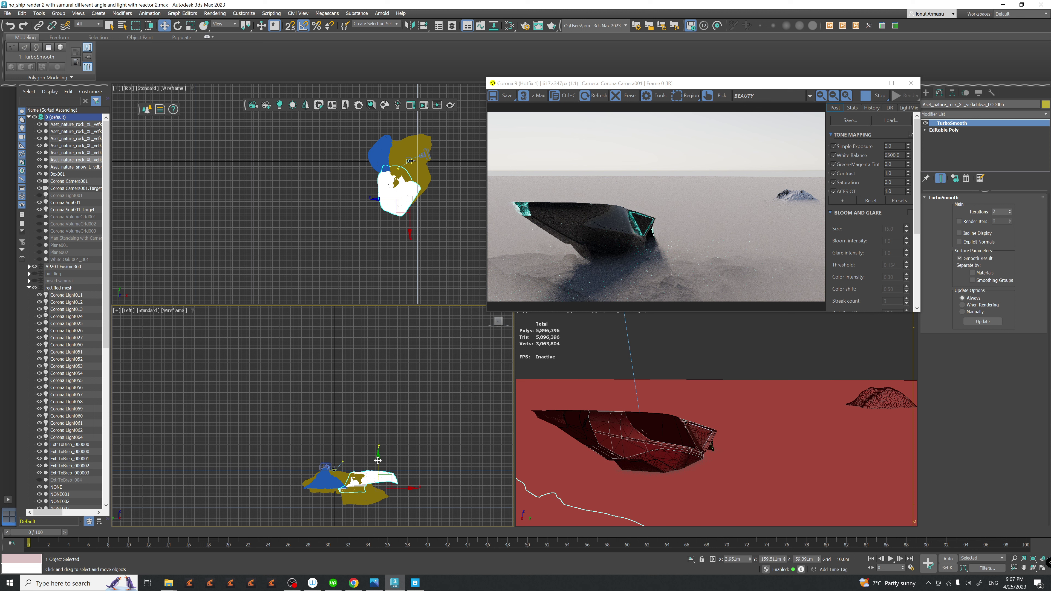
- Try the cloned terrain rock as a low ridge behind the spaceship, and undo back to before it was cloned
{"action": "left_click_drag", "start_coordinate": [421, 189], "coordinate": [401, 171]}
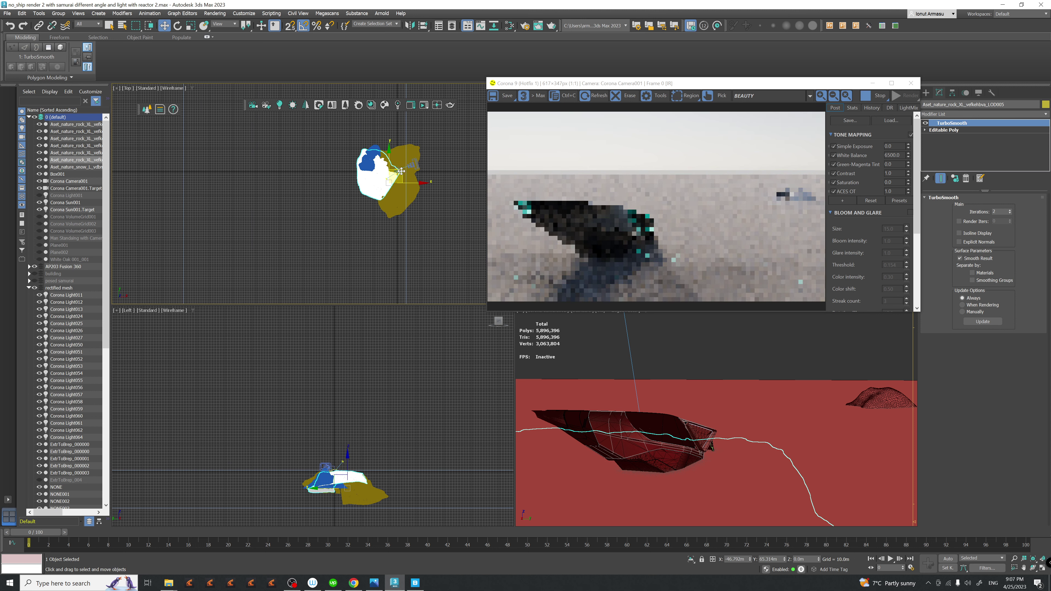
{"action": "left_click_drag", "start_coordinate": [363, 471], "coordinate": [373, 471]}
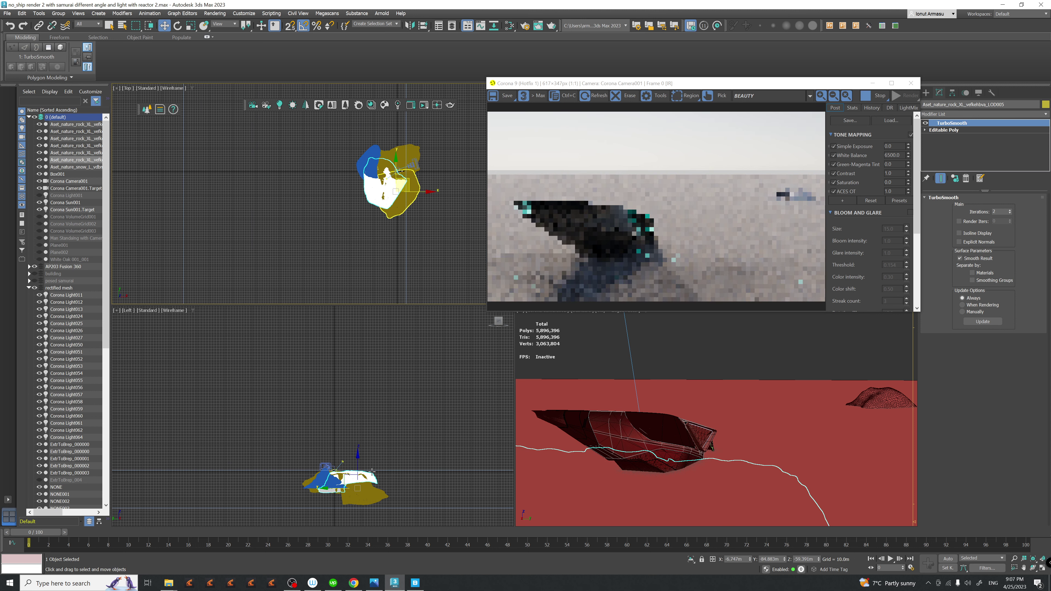
{"action": "middle_click_drag", "start_coordinate": [373, 471], "coordinate": [366, 453]}
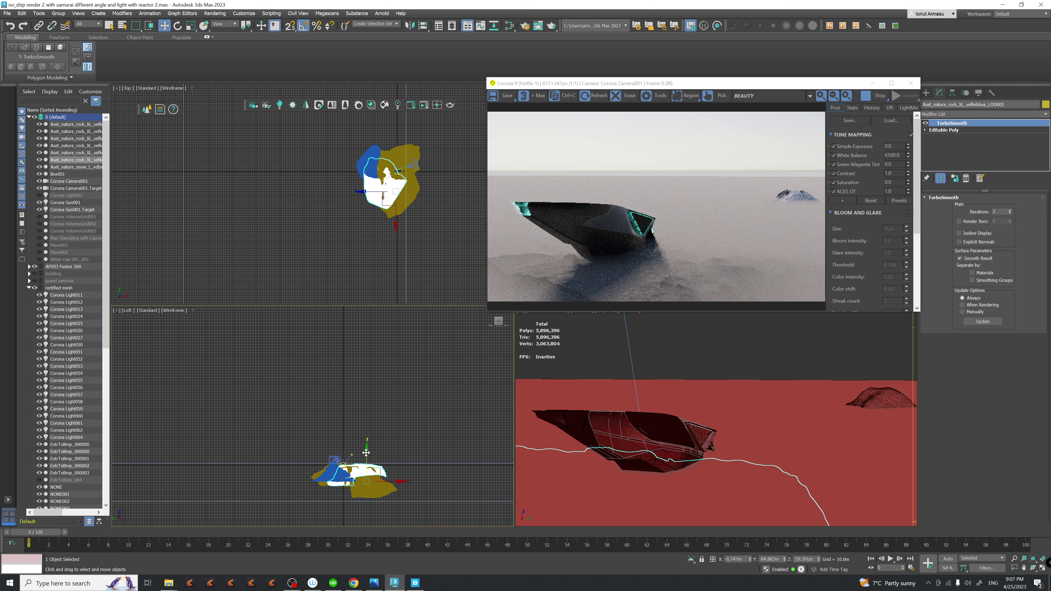
{"action": "left_click_drag", "start_coordinate": [365, 453], "coordinate": [367, 448]}
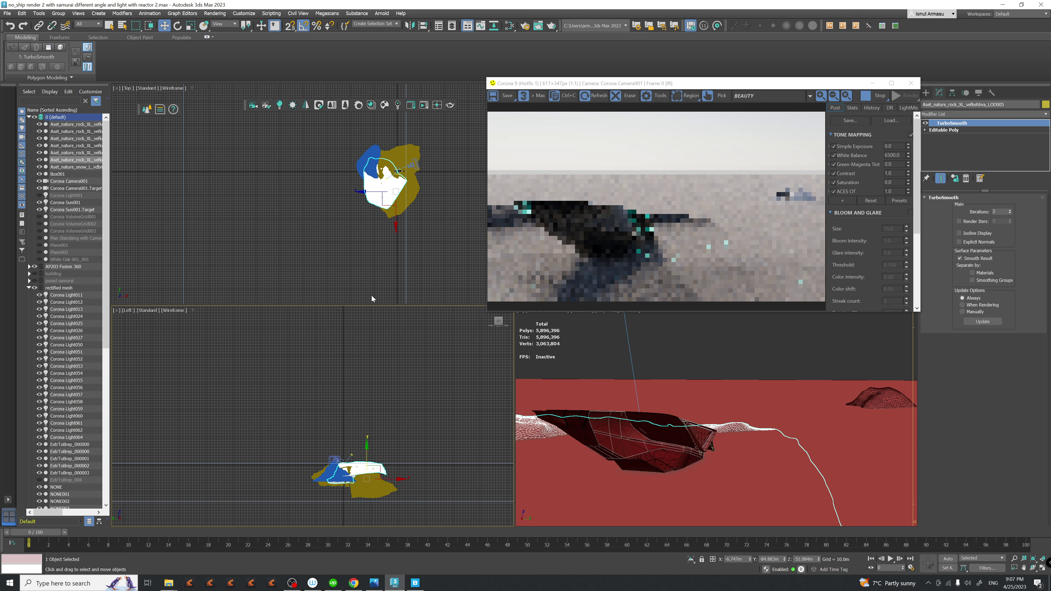
{"action": "middle_click_drag", "start_coordinate": [371, 296], "coordinate": [391, 302]}
{"action": "left_click_drag", "start_coordinate": [445, 196], "coordinate": [423, 196]}
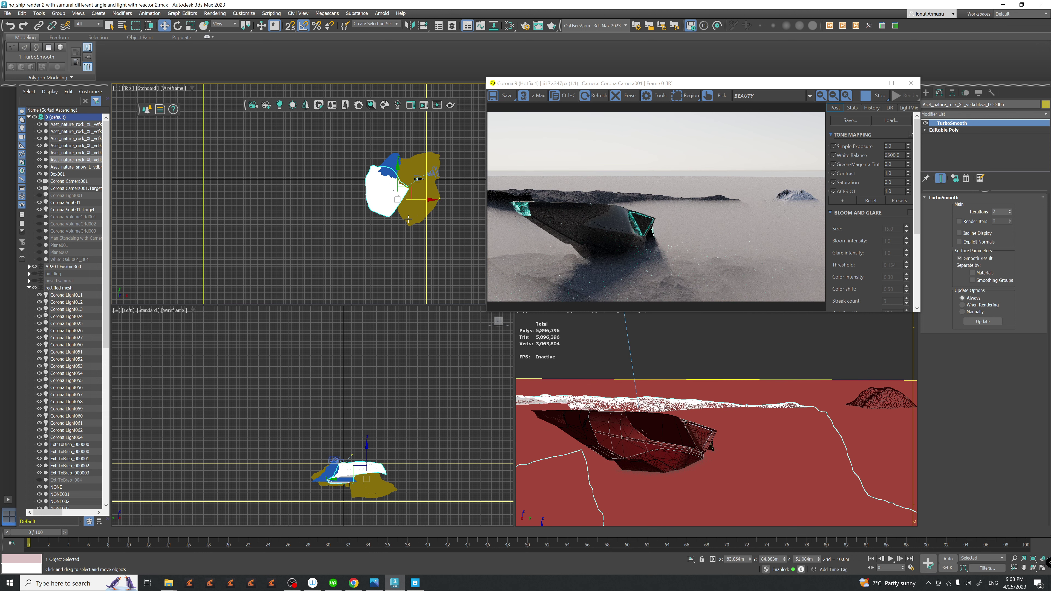
{"action": "scroll", "coordinate": [365, 471], "scroll_direction": "up", "scroll_amount": 5}
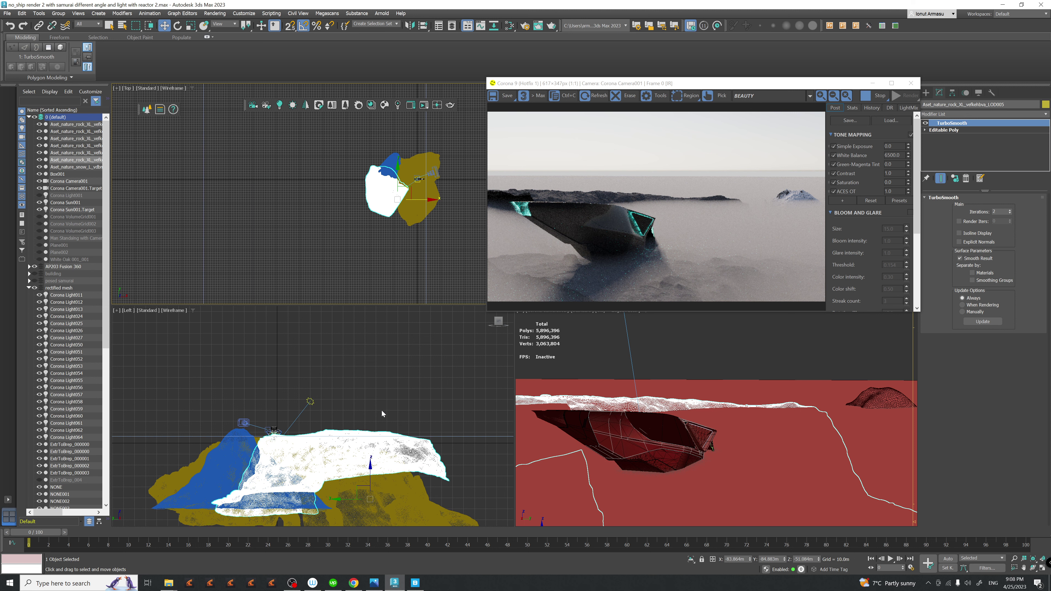
{"action": "key", "text": "ctrl+z"}
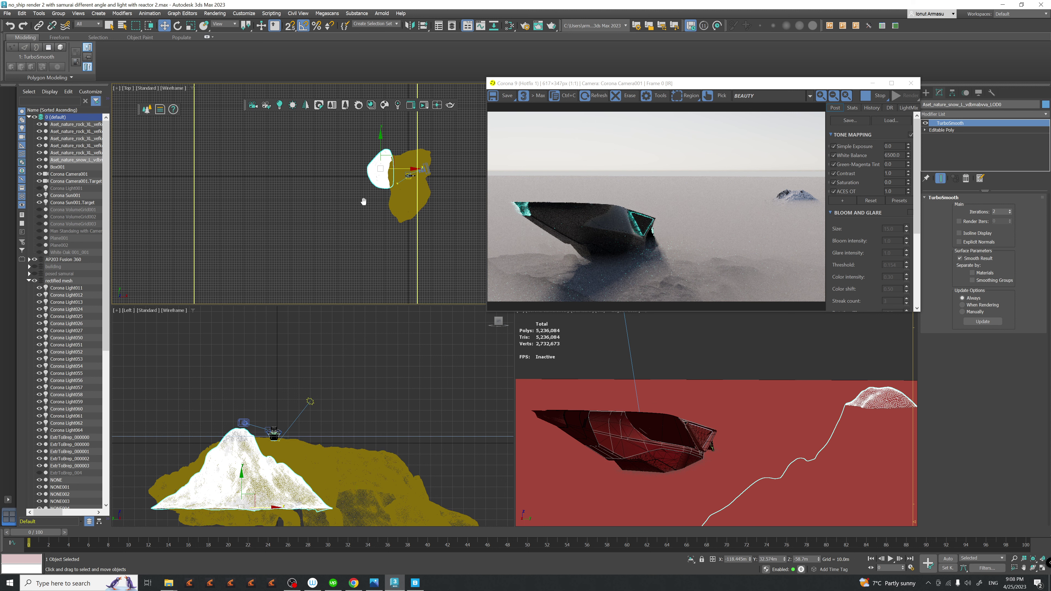
- Clone the snow hill as a single instance and place it in the background behind the spaceship
{"action": "middle_click_drag", "start_coordinate": [363, 202], "coordinate": [355, 198]}
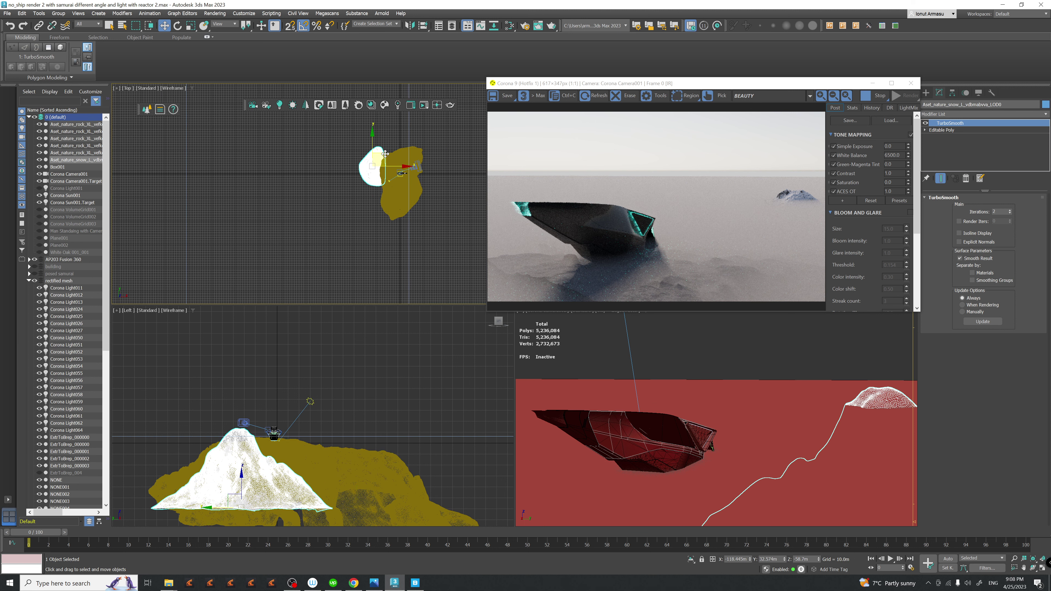
{"action": "left_click_drag", "start_coordinate": [385, 153], "coordinate": [389, 179], "text": "shift"}
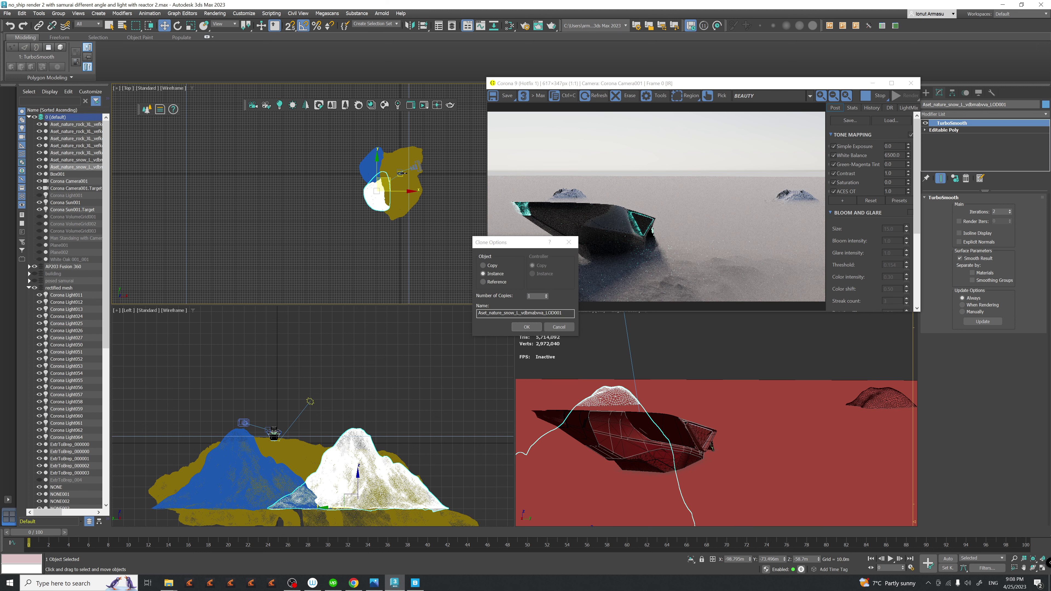
{"action": "key", "text": "Return"}
- Scale down the cloned snow hill's height in two passes to make it a low, flat mound
{"action": "key", "text": "r"}
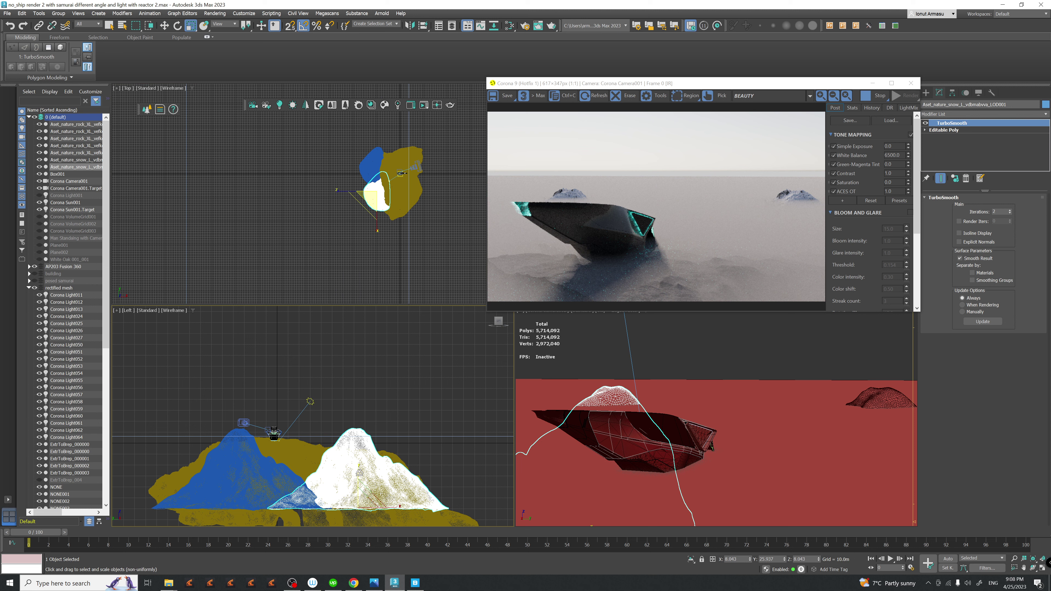
{"action": "mouse_move", "coordinate": [359, 472]}
{"action": "left_mouse_down"}
{"action": "mouse_move", "coordinate": [358, 486]}
{"action": "mouse_move", "coordinate": [358, 455]}
{"action": "left_mouse_up"}
{"action": "key", "text": "w"}
{"action": "key", "text": "r"}
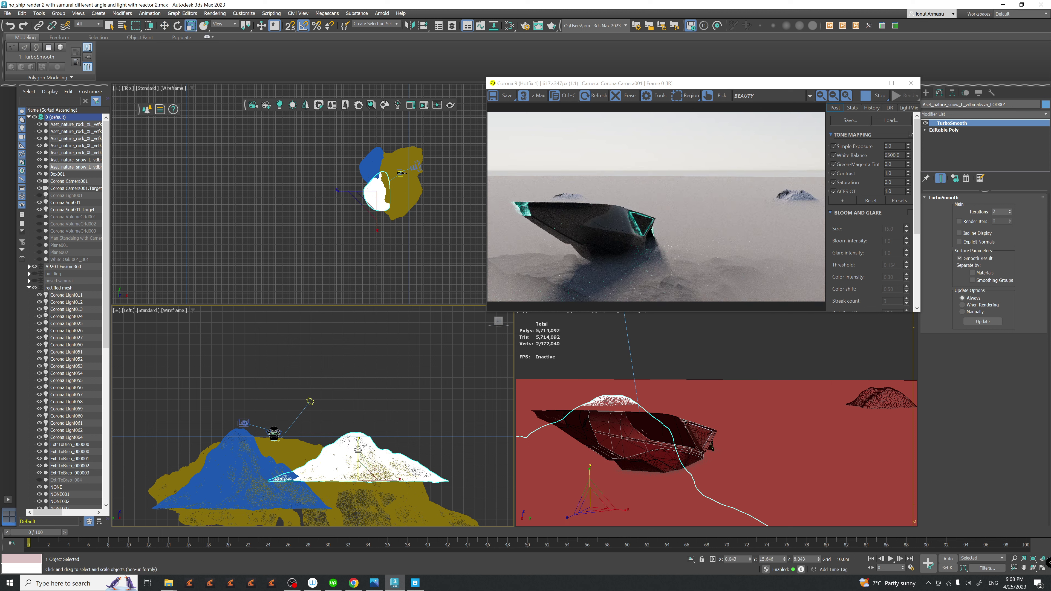
{"action": "left_click_drag", "start_coordinate": [358, 449], "coordinate": [363, 427]}
{"action": "key", "text": "w"}
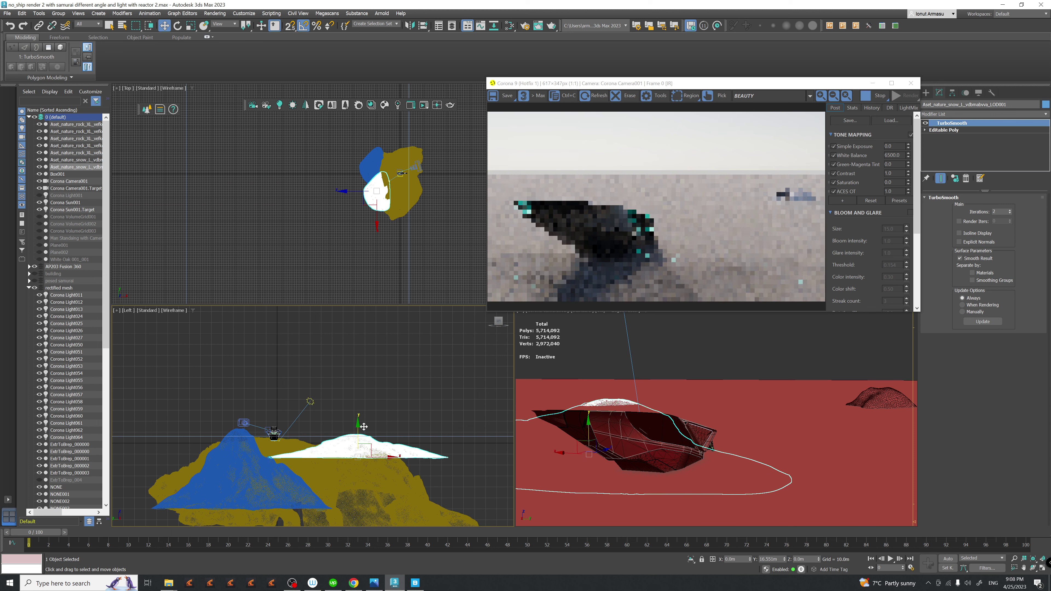
- Rotate the cloned snow hill about 170 degrees around its vertical axis and move it farther into the background
{"action": "middle_click_drag", "start_coordinate": [382, 205], "coordinate": [388, 226]}
{"action": "key", "text": "e"}
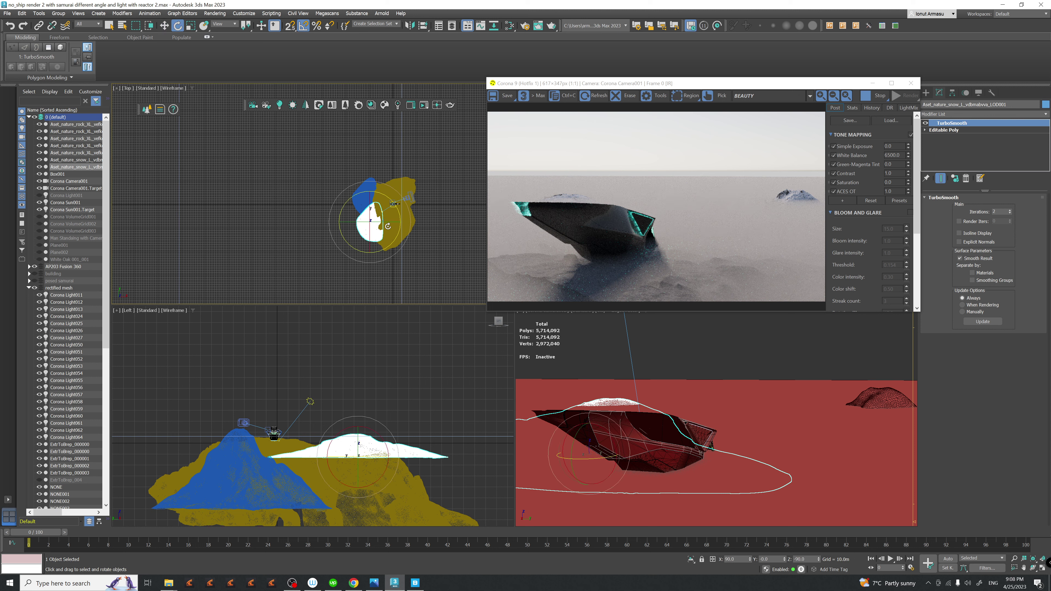
{"action": "left_click_drag", "start_coordinate": [388, 226], "coordinate": [361, 273]}
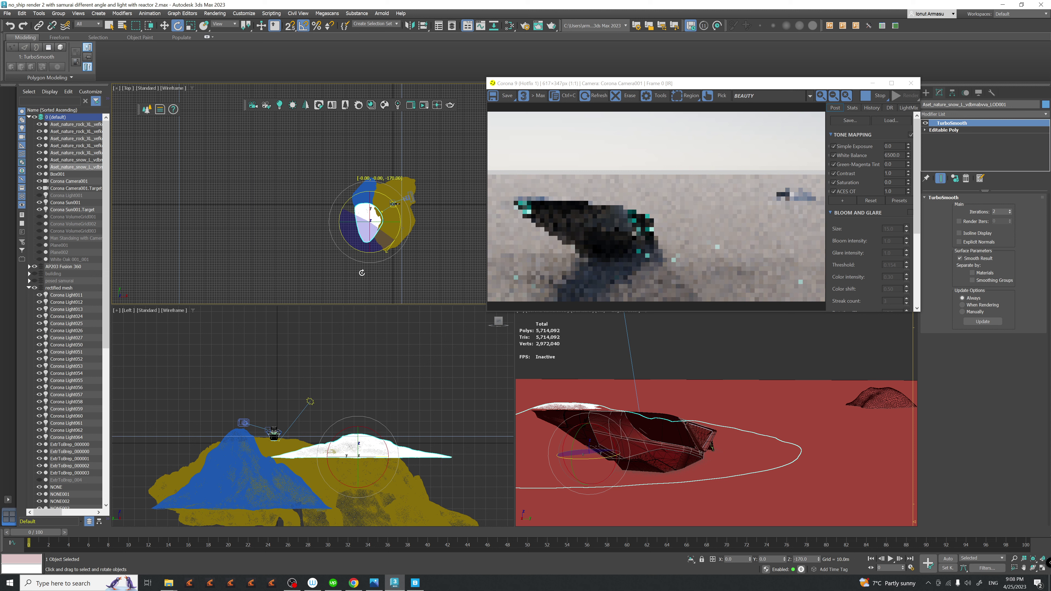
{"action": "middle_click_drag", "start_coordinate": [390, 211], "coordinate": [408, 217]}
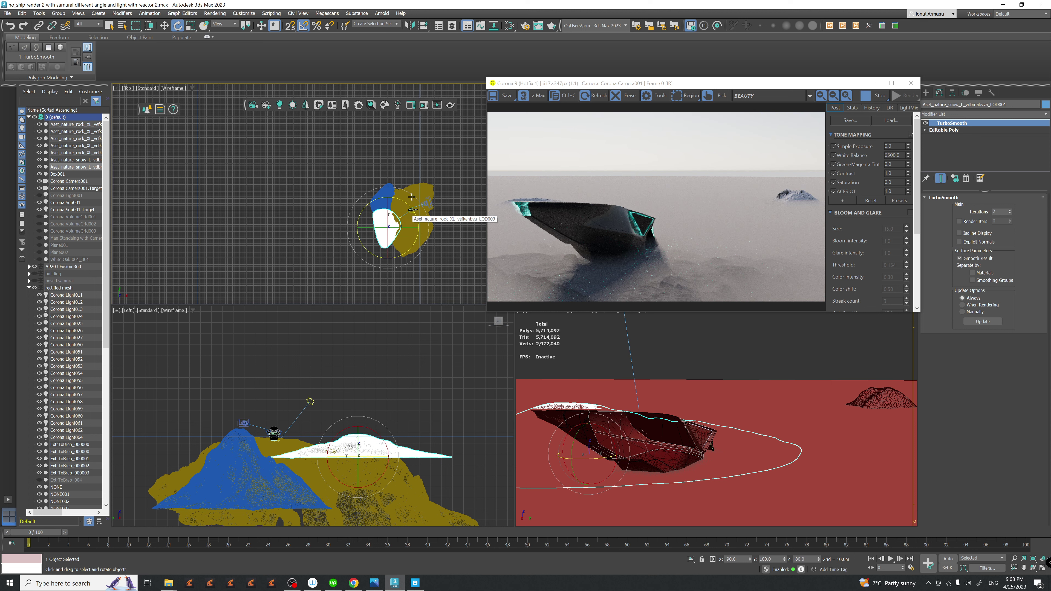
{"action": "key", "text": "w"}
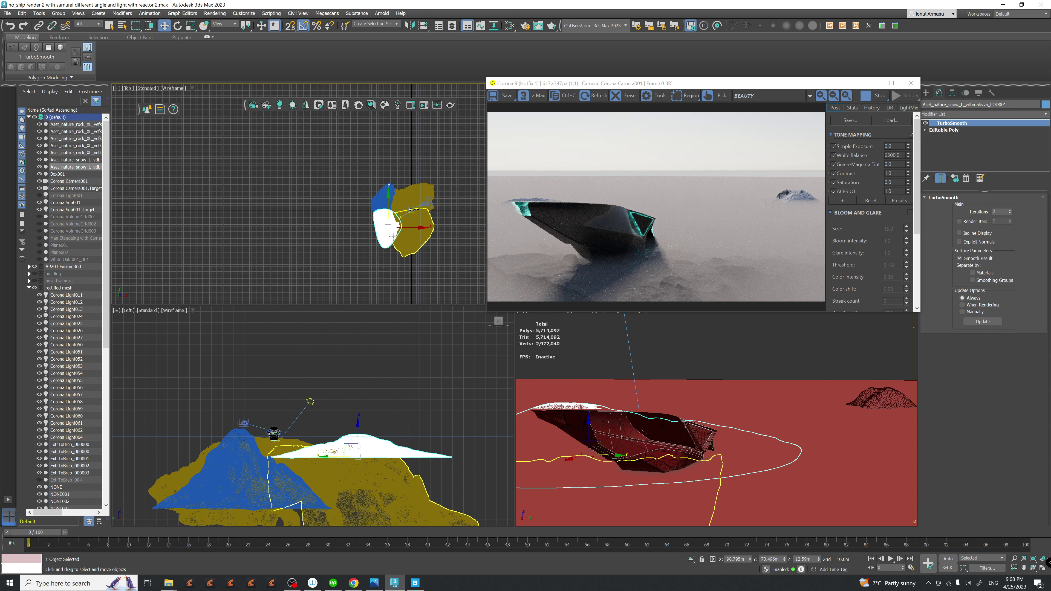
{"action": "left_click_drag", "start_coordinate": [393, 237], "coordinate": [402, 390]}
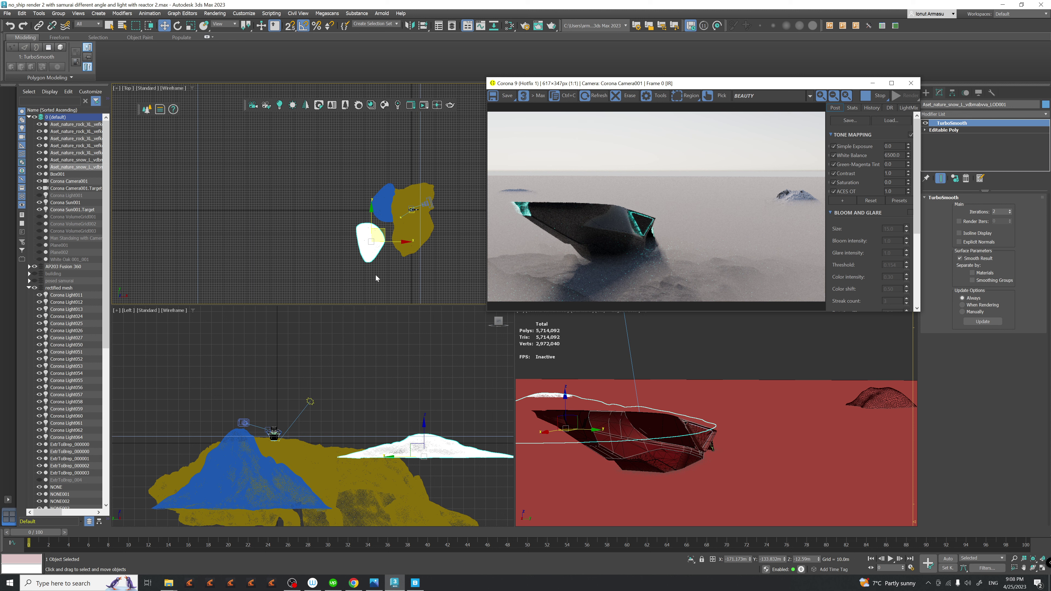
- Enlarge the cloned snow hill uniformly and lower it about 7 m
{"action": "key", "text": "r"}
{"action": "left_click_drag", "start_coordinate": [376, 228], "coordinate": [376, 215]}
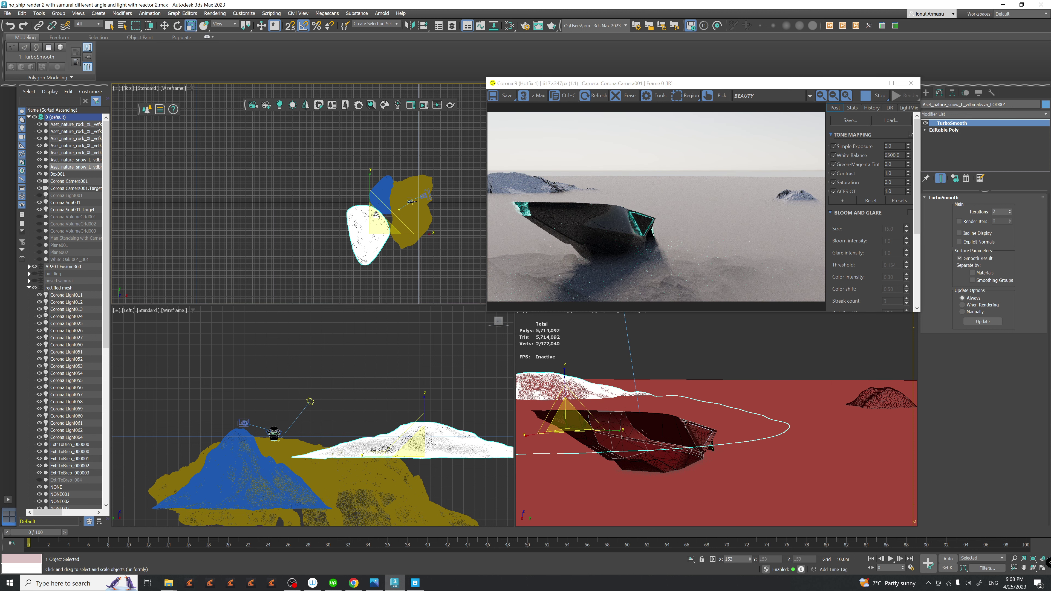
{"action": "key", "text": "w"}
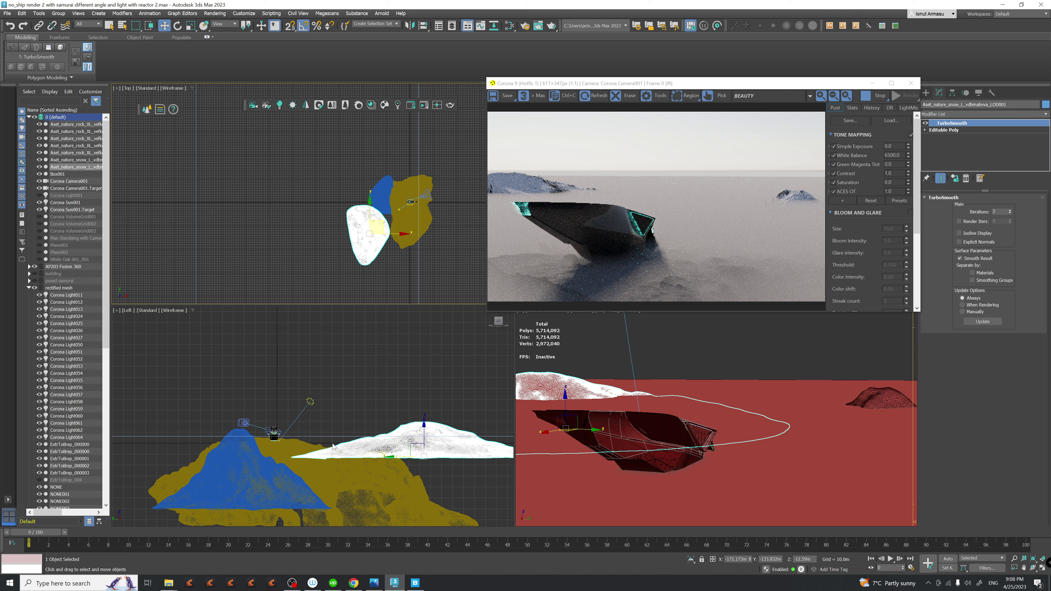
{"action": "left_click_drag", "start_coordinate": [333, 447], "coordinate": [426, 424]}
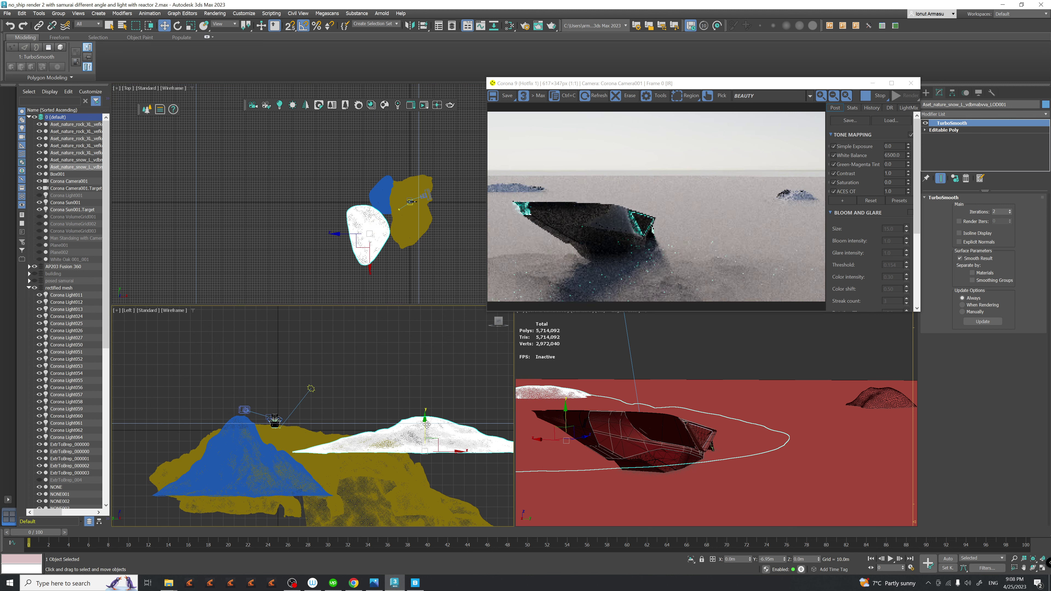
- Rotate the cloned snow hill to 45 degrees in the top view and move it closer behind the spaceship's nose
{"action": "middle_click_drag", "start_coordinate": [392, 254], "coordinate": [361, 258]}
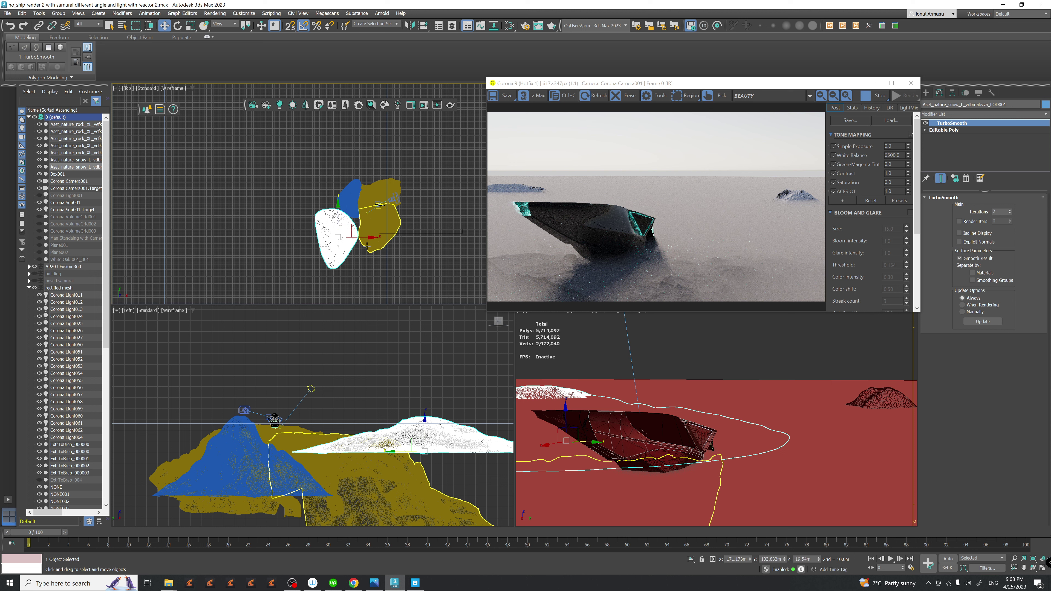
{"action": "key", "text": "e"}
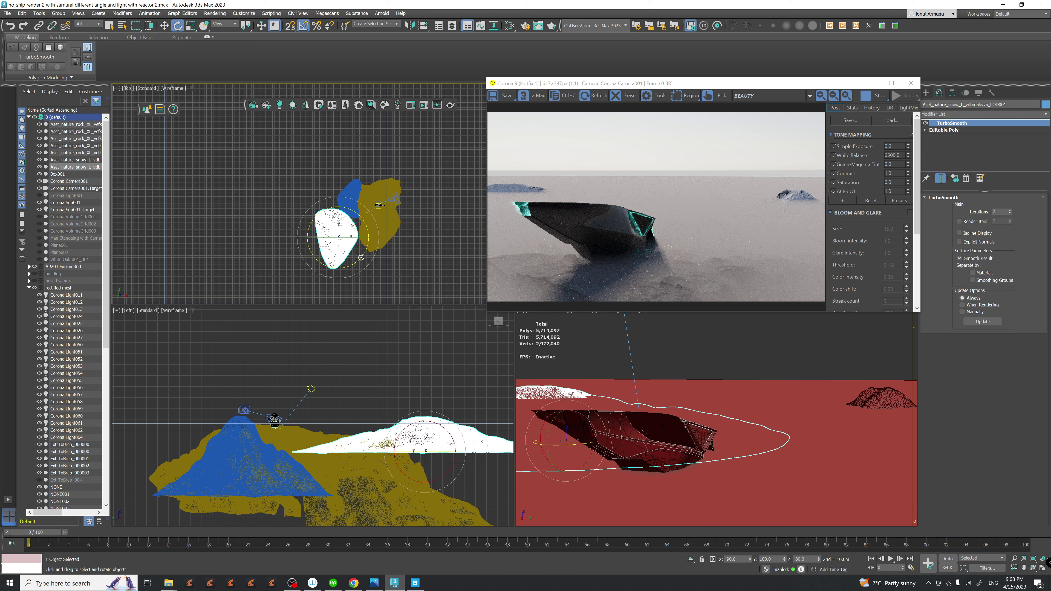
{"action": "mouse_move", "coordinate": [361, 257]}
{"action": "left_mouse_down"}
{"action": "mouse_move", "coordinate": [377, 219]}
{"action": "mouse_move", "coordinate": [352, 274]}
{"action": "left_mouse_up"}
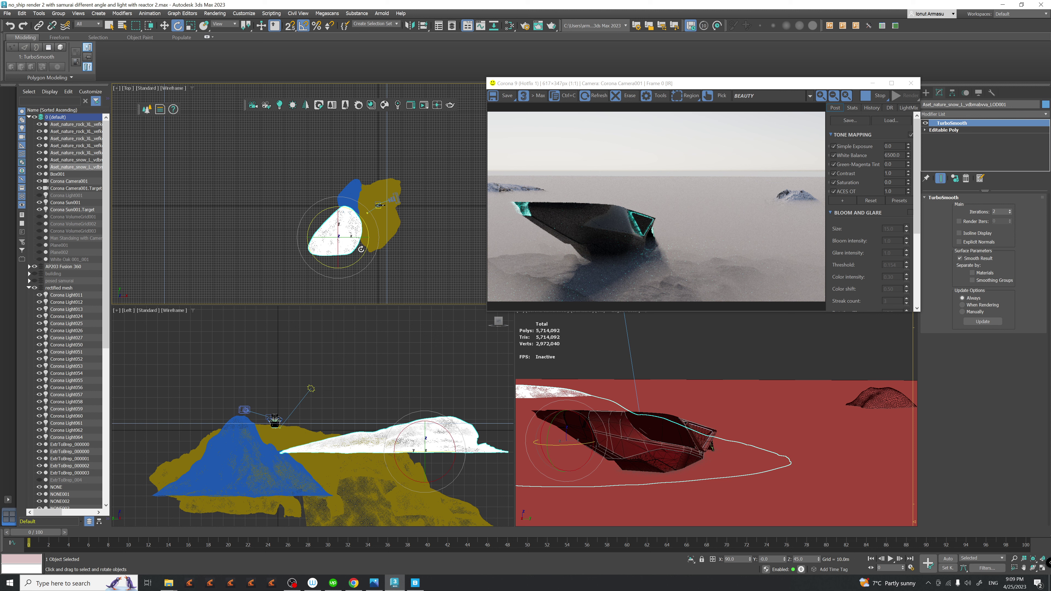
{"action": "key", "text": "w"}
{"action": "left_click_drag", "start_coordinate": [352, 231], "coordinate": [377, 202]}
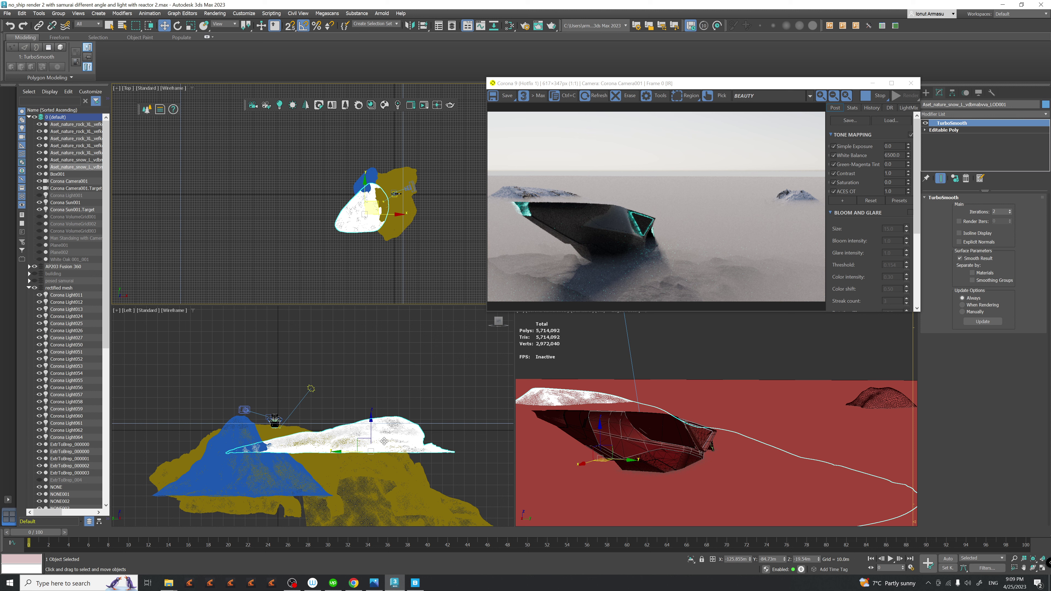
{"action": "middle_click_drag", "start_coordinate": [374, 442], "coordinate": [354, 449]}
- Strongly increase the Volume effect of the skylight environment's Corona Sky map and close the material editor
{"action": "key", "text": "m"}
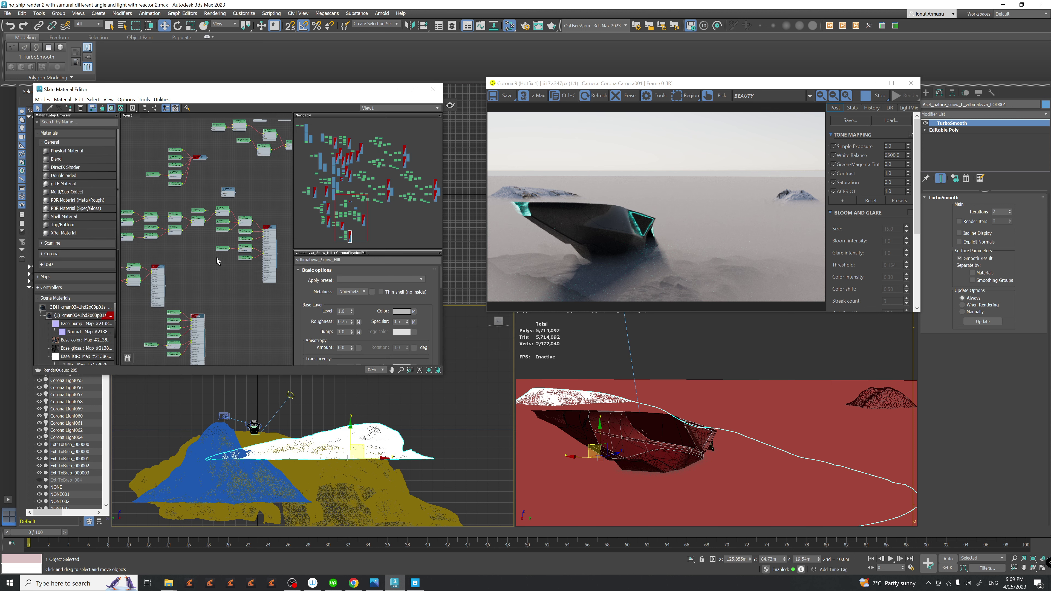
{"action": "middle_click_drag", "start_coordinate": [217, 257], "coordinate": [248, 254]}
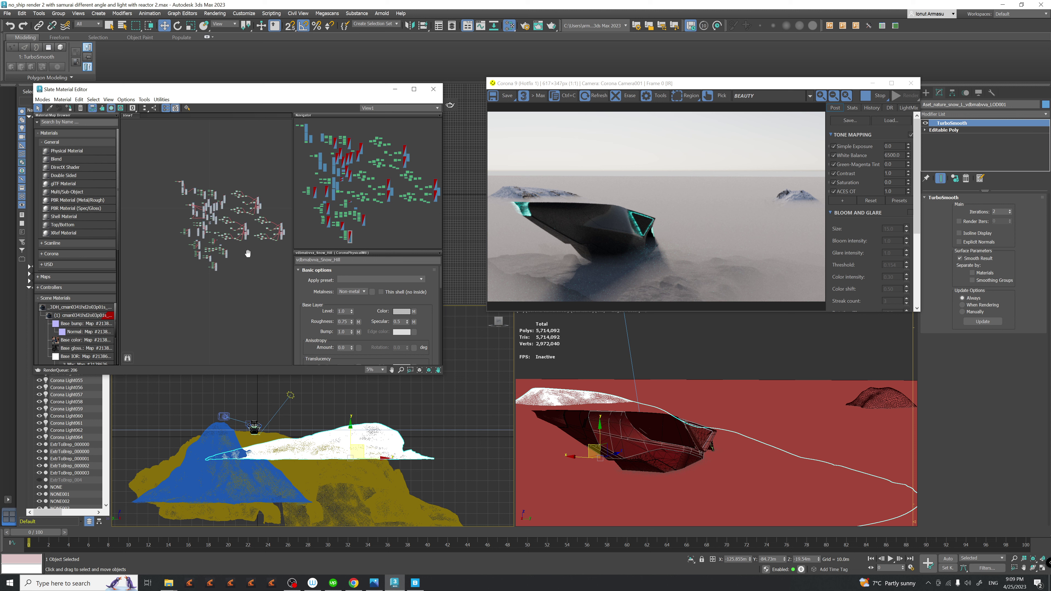
{"action": "middle_click_drag", "start_coordinate": [247, 253], "coordinate": [161, 296]}
{"action": "scroll", "coordinate": [161, 296], "scroll_direction": "up", "scroll_amount": 5}
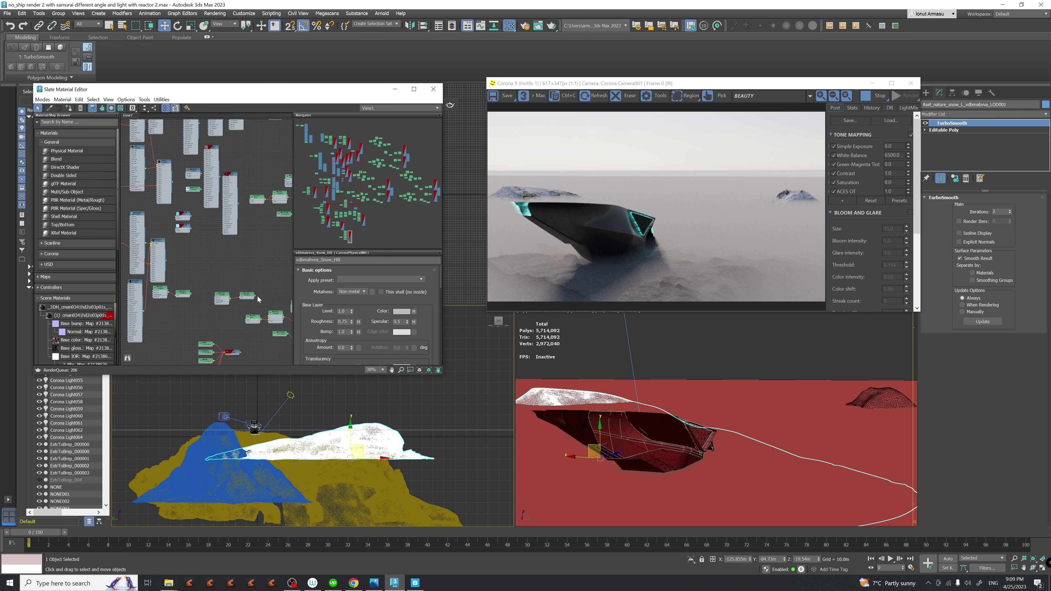
{"action": "scroll", "coordinate": [167, 178], "scroll_direction": "up", "scroll_amount": 3}
{"action": "double_click", "coordinate": [232, 205]}
{"action": "left_click", "coordinate": [375, 306]}
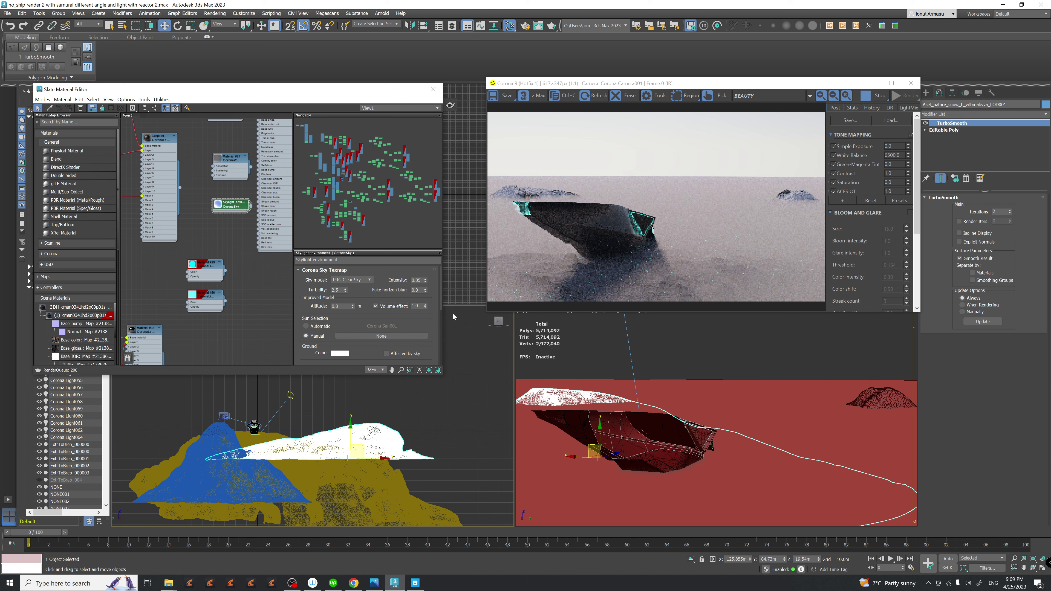
{"action": "left_click_drag", "start_coordinate": [425, 306], "coordinate": [416, 216]}
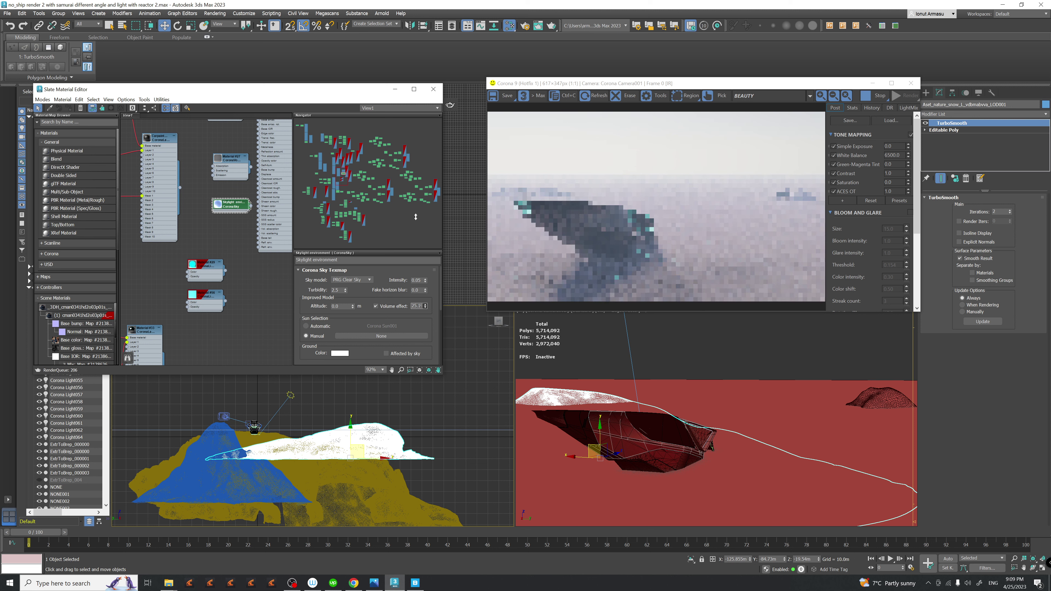
{"action": "left_click_drag", "start_coordinate": [416, 217], "coordinate": [428, 370]}
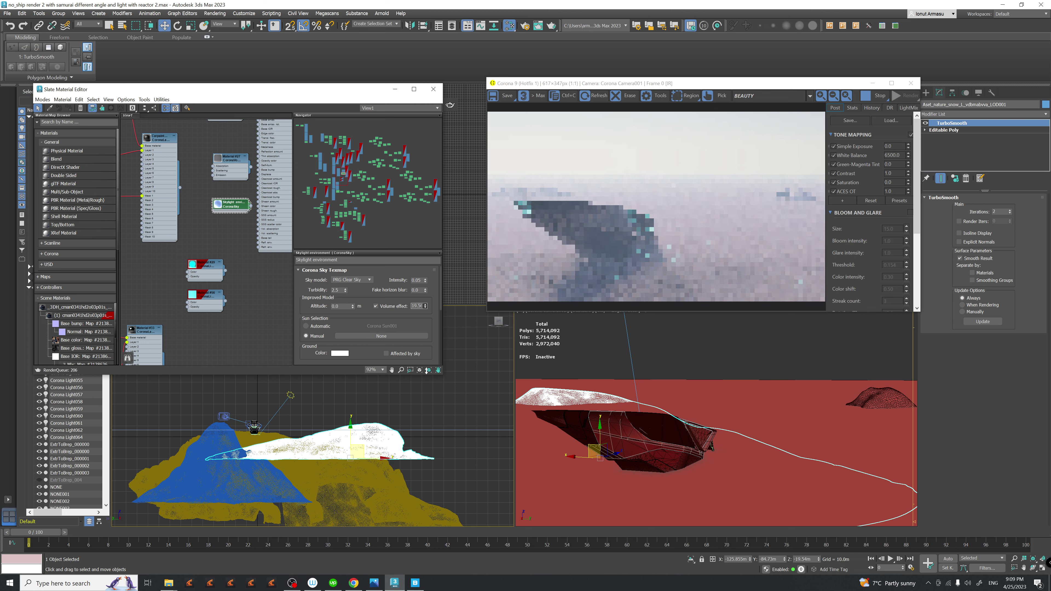
{"action": "left_click_drag", "start_coordinate": [428, 370], "coordinate": [426, 532]}
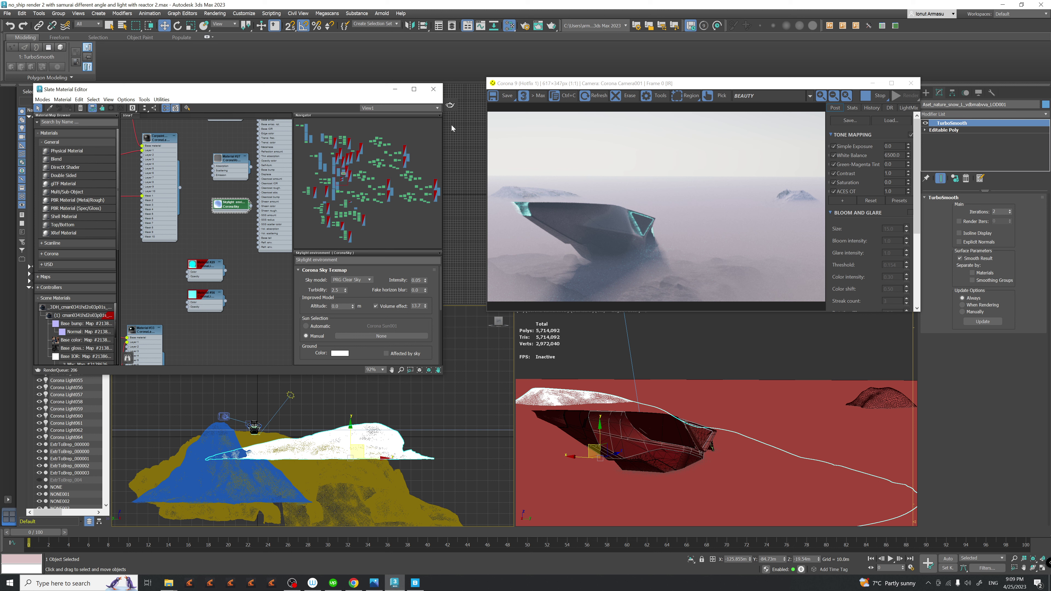
{"action": "left_click", "coordinate": [433, 89]}
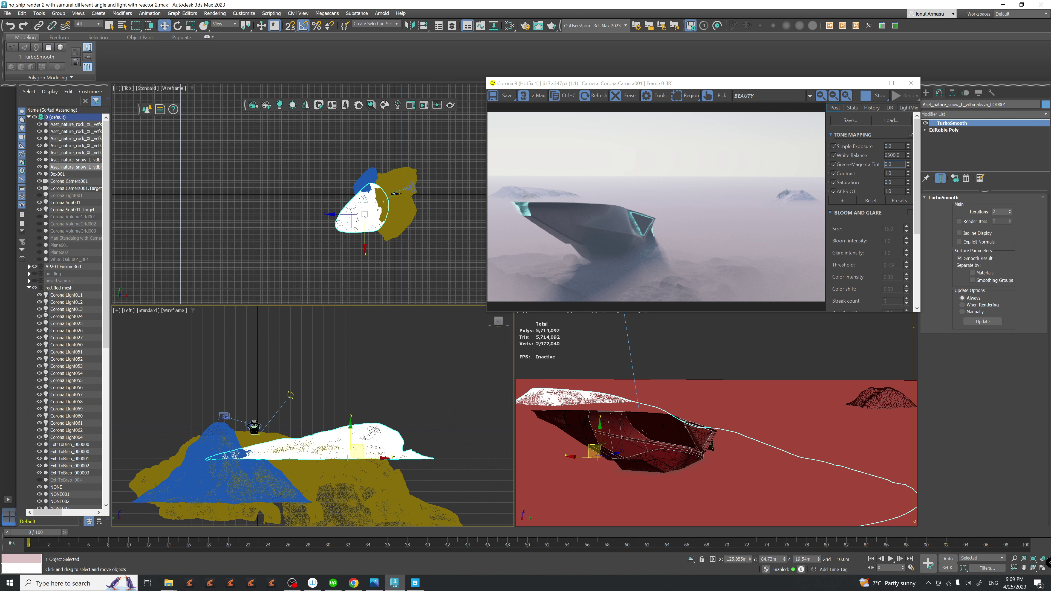
- Lower the white balance in the render's tone mapping to about 4659 for a cooler tint
{"action": "left_click_drag", "start_coordinate": [909, 155], "coordinate": [918, 174]}
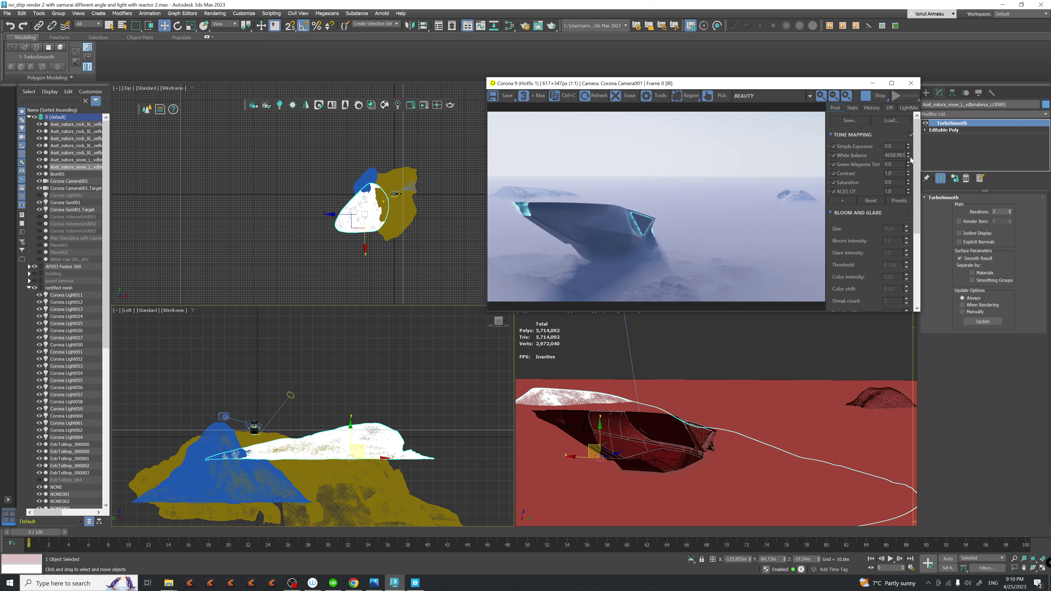